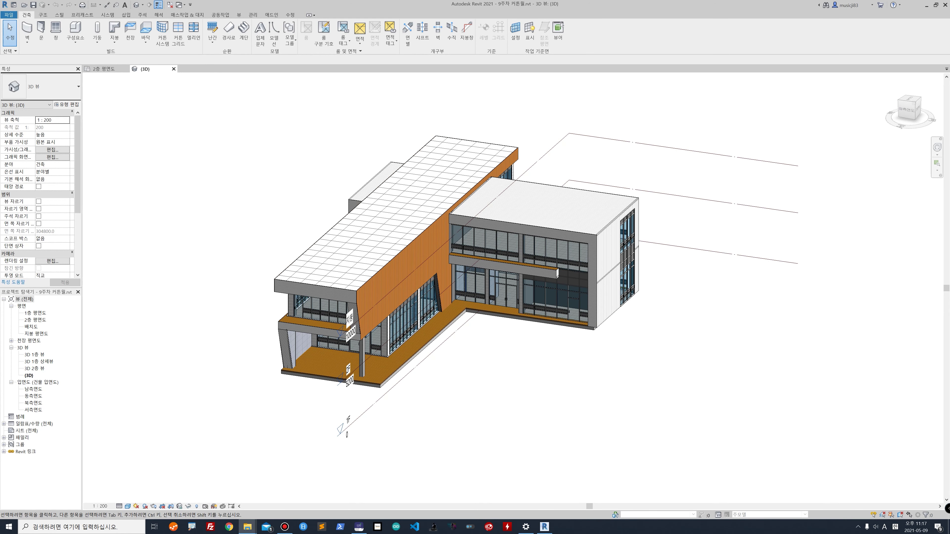
Step: Look through the 10주차_BIM folder, preview Refer01.jpg and Refer02.jpg, and select the 방문자 센터 SITE.dwg file
click(247, 527)
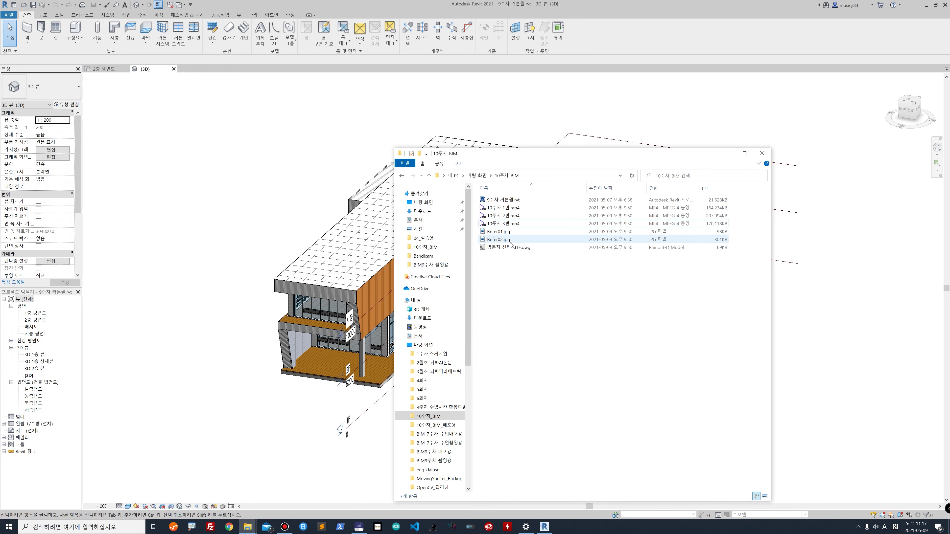
click(507, 215)
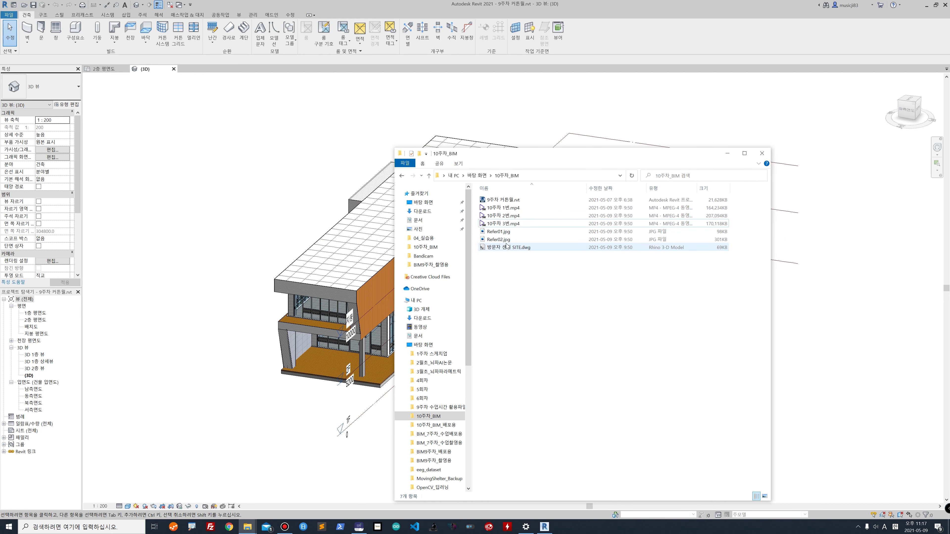
click(504, 201)
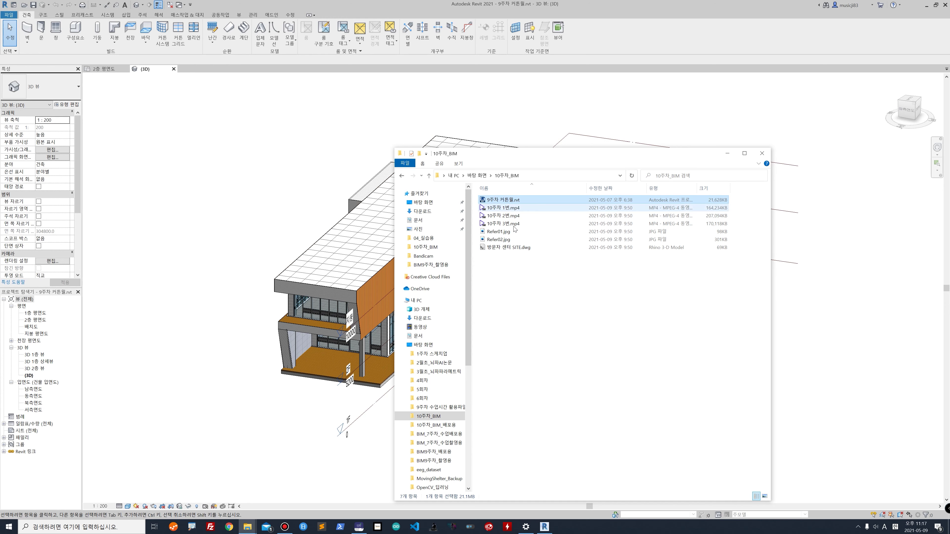
click(511, 234)
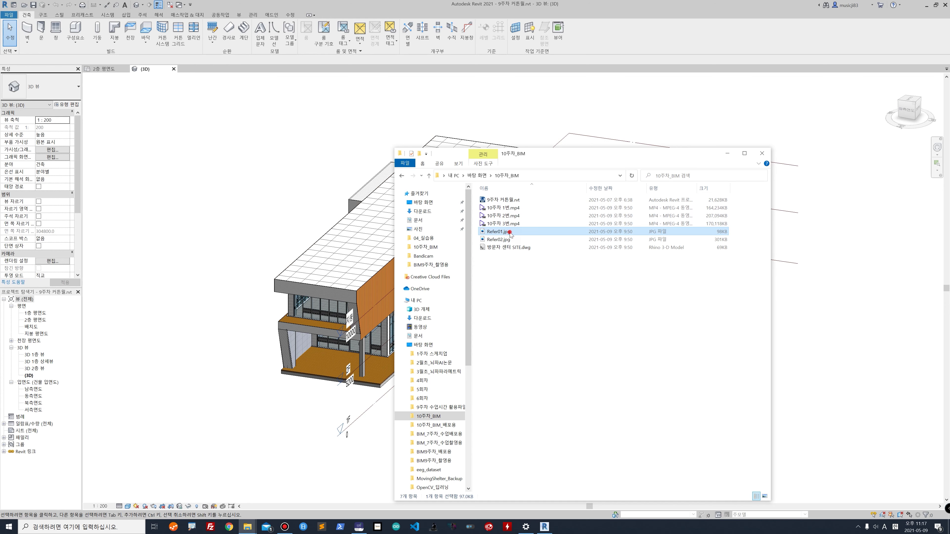
double_click(510, 232)
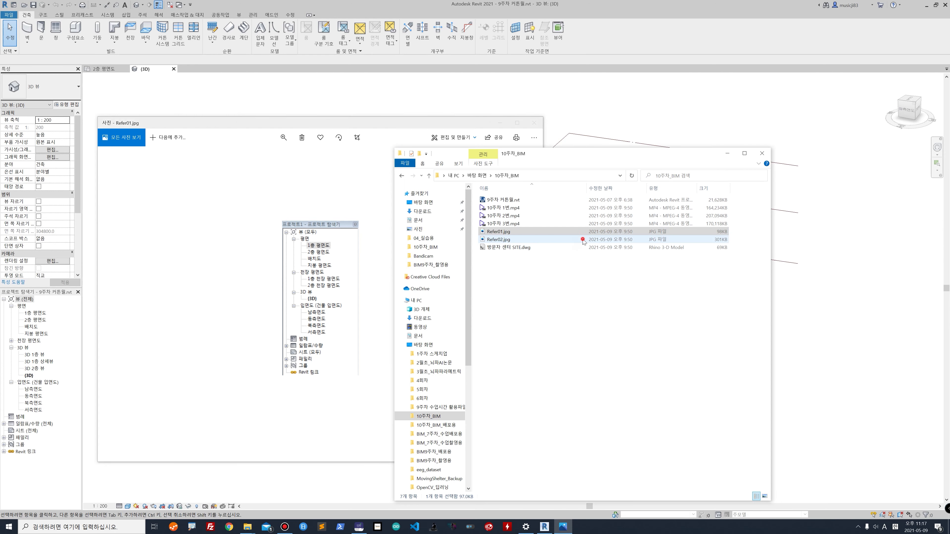
double_click(582, 240)
click(586, 248)
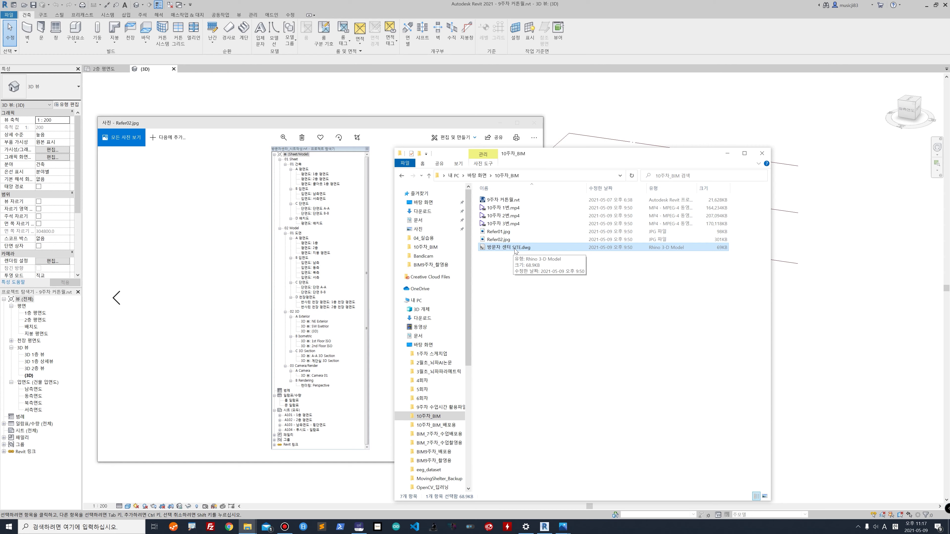
Step: Switch to the Chrome browser and search Google for "수치지형도"
click(229, 527)
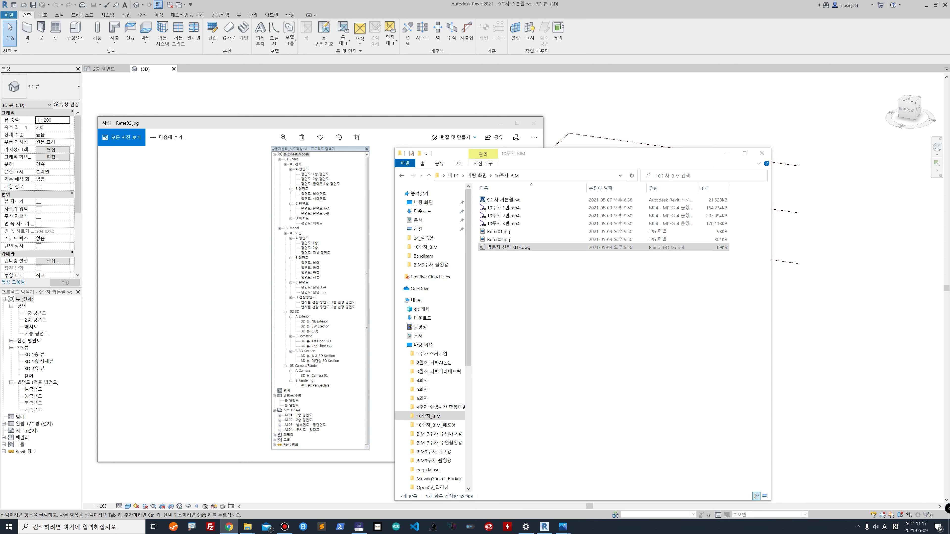
click(457, 19)
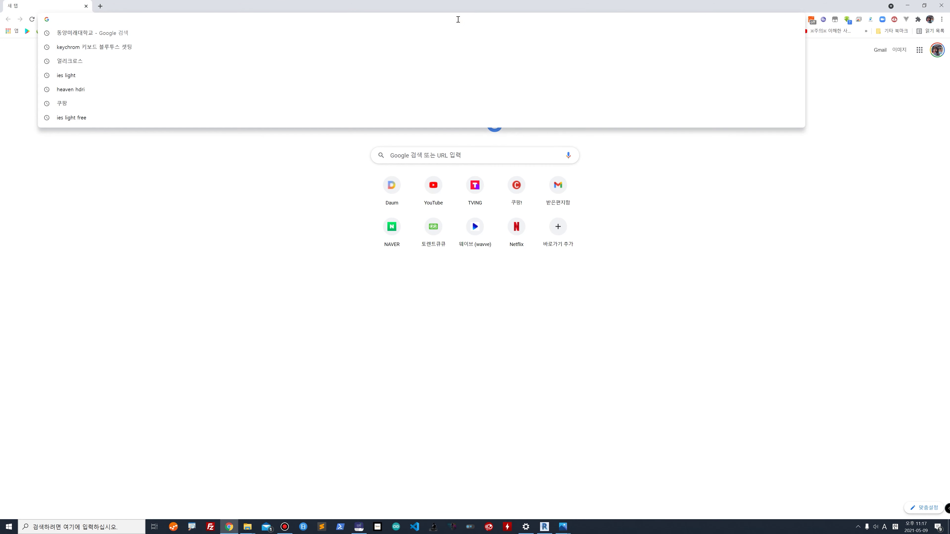
text(tn)
key(BackSpace)
key(BackSpace)
key(Hangul)
text(수지)
key(BackSpace)
key(BackSpace)
text(치지형)
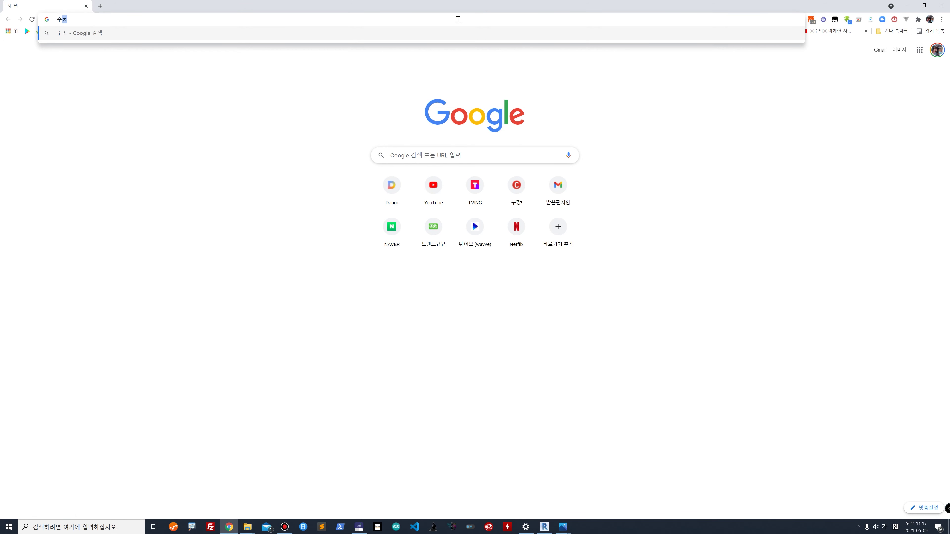
text(도)
key(Return)
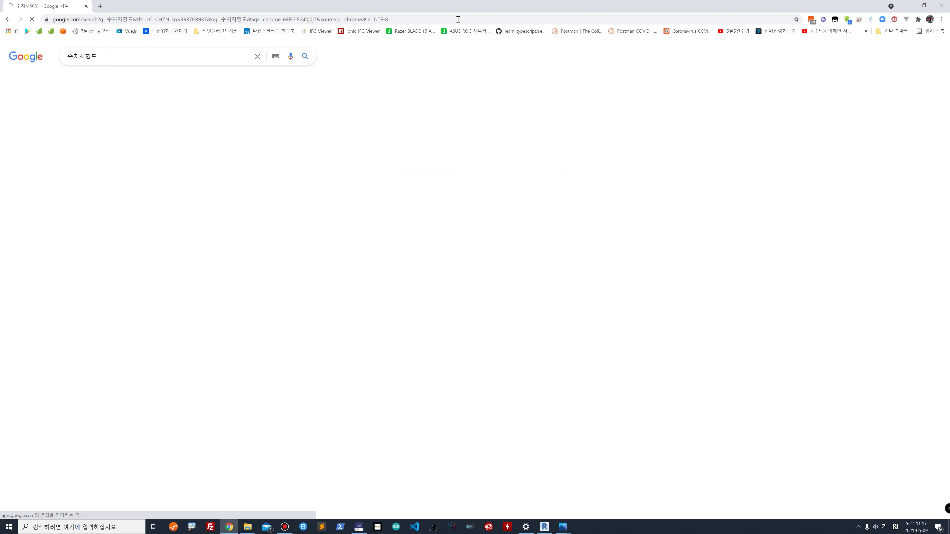
Step: View the 국가공간정보포털 map site, go back to the search, and examine the image results for 수치지형도
click(113, 118)
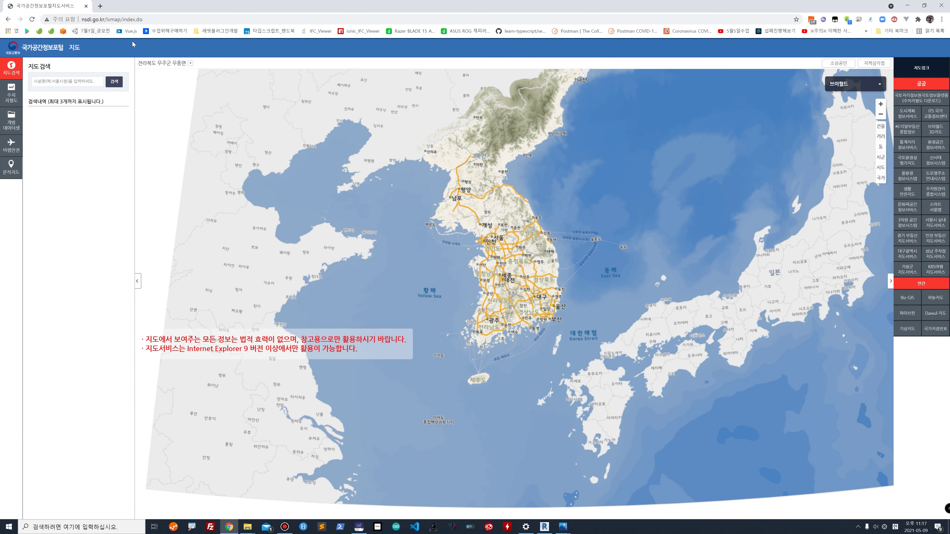
click(8, 20)
click(108, 83)
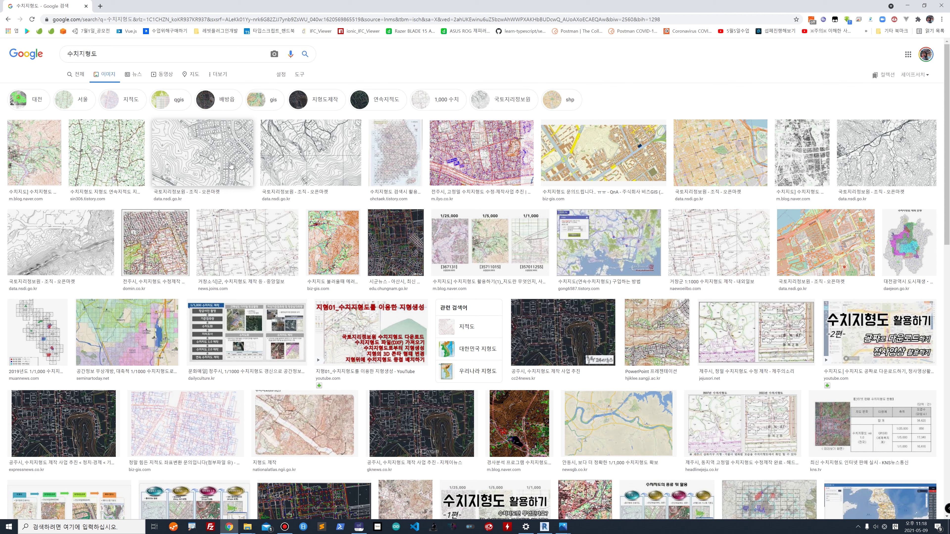
scroll(561, 119, down, 1)
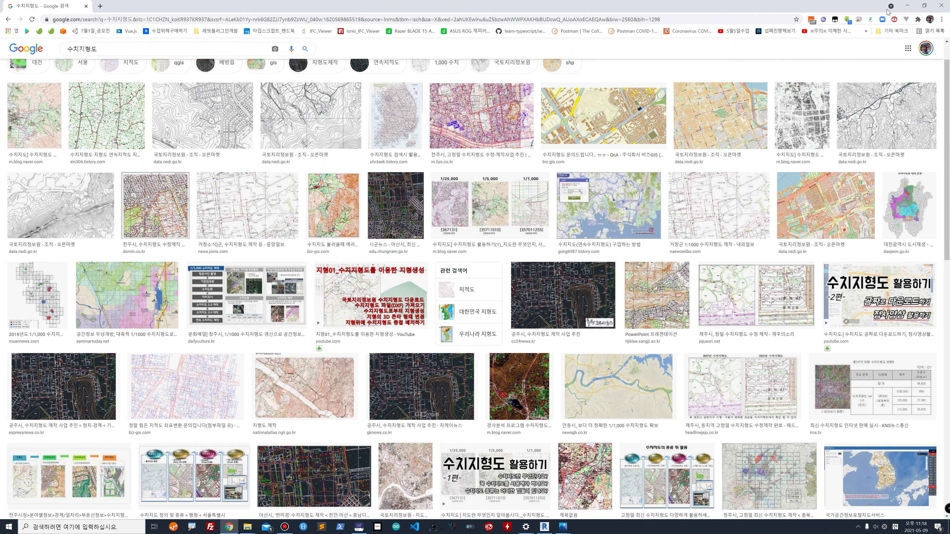
Step: Return to the Revit model by hiding the browser and folder windows and closing the Refer02.jpg image
click(907, 6)
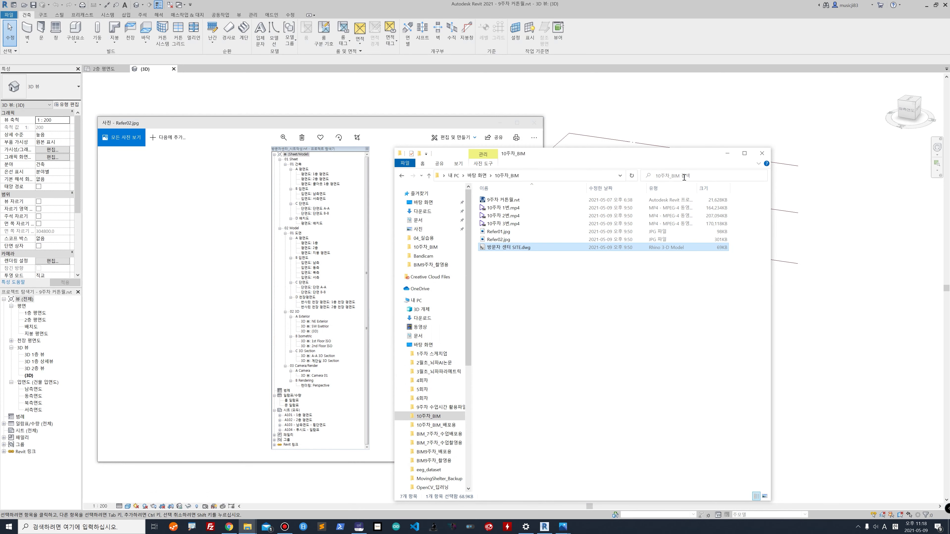
click(727, 153)
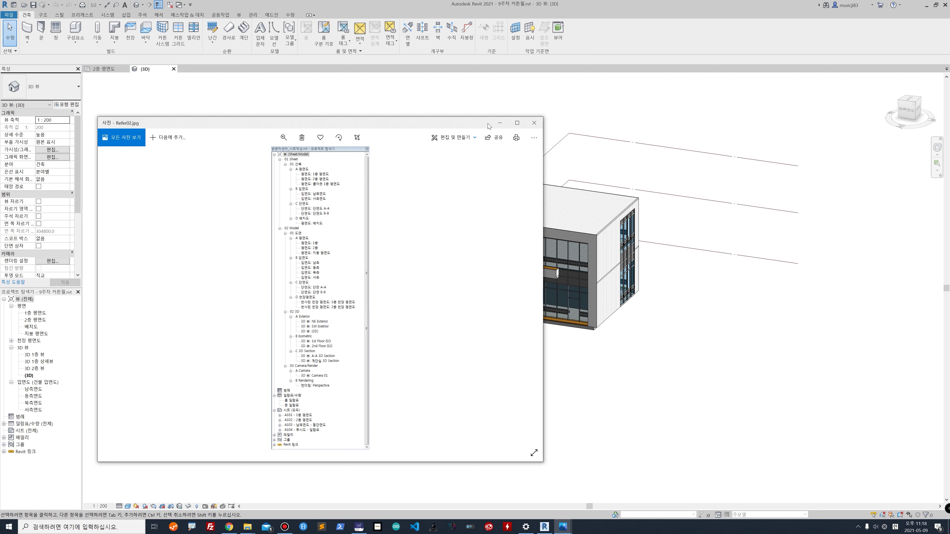
click(534, 123)
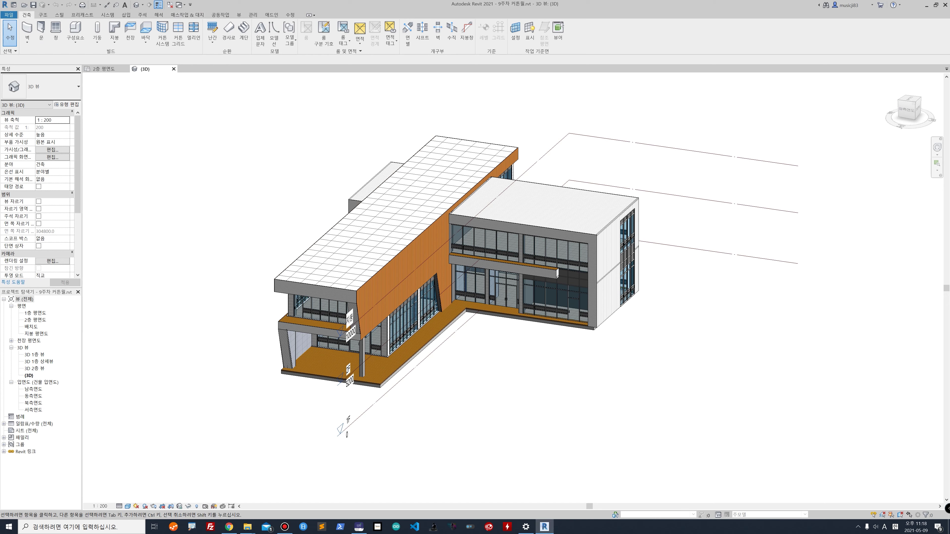
Step: Examine the Massing & Site commands for creating a toposurface and for site modelling and modification
click(187, 15)
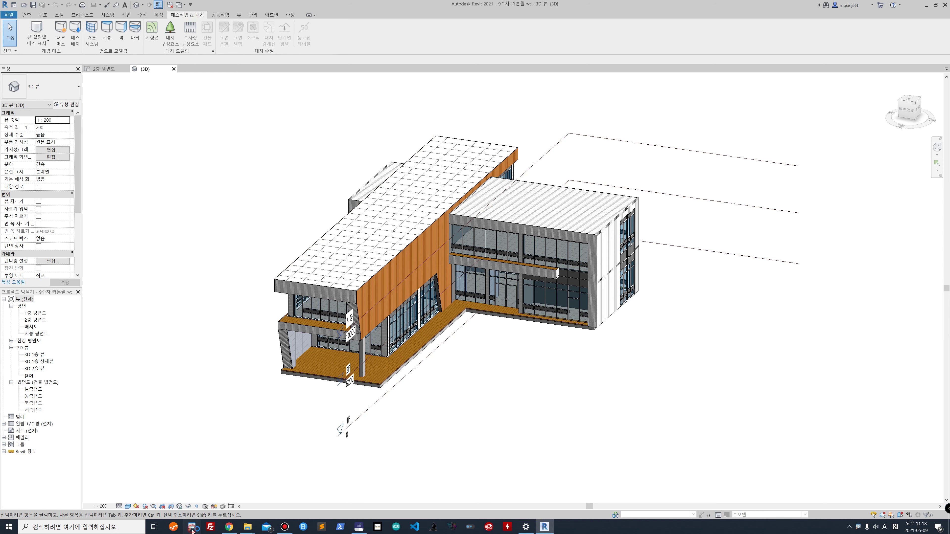
click(493, 332)
key(ctrl+1)
mouse_move(130, 33)
ctrl+shift+mouse_down()
mouse_move(171, 71)
mouse_move(170, 86)
ctrl+shift+mouse_up()
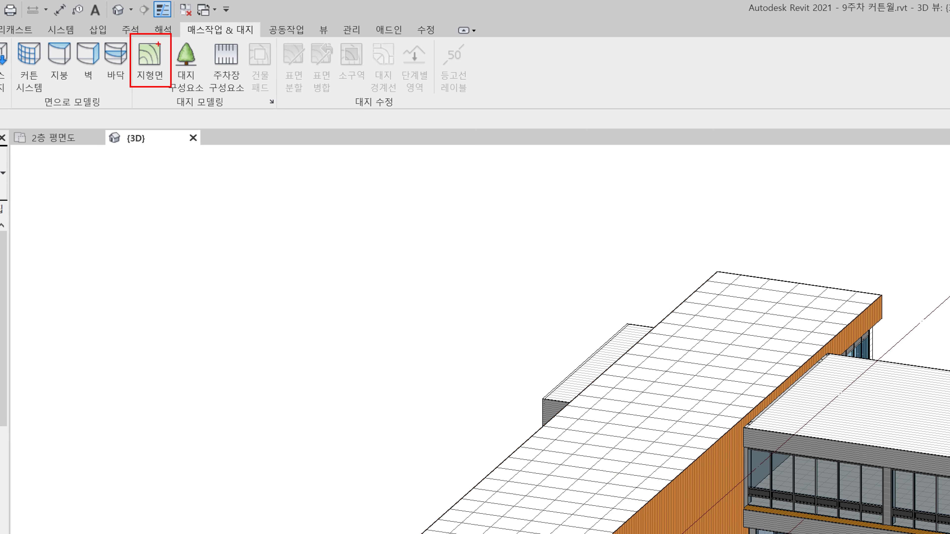
mouse_move(138, 33)
ctrl+shift+mouse_down()
mouse_move(383, 98)
mouse_move(472, 97)
ctrl+shift+mouse_up()
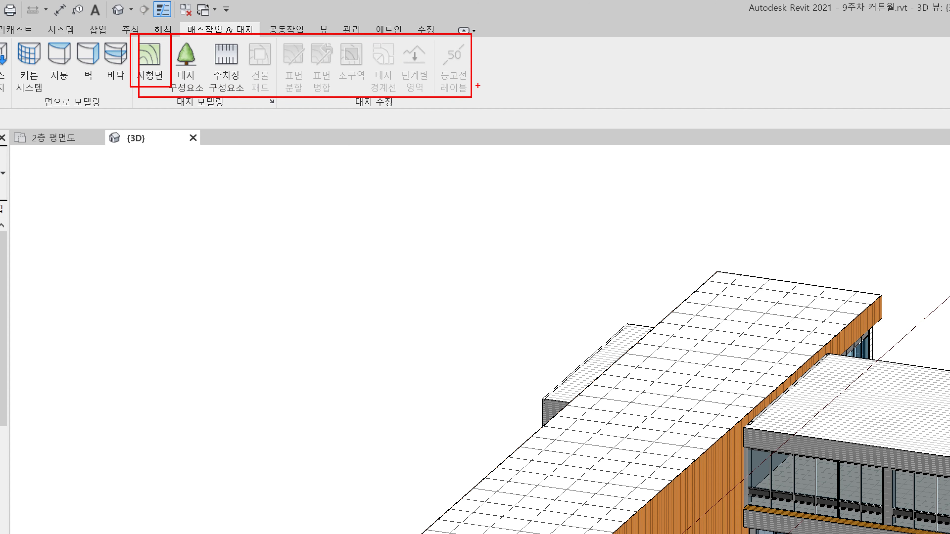
key(Escape)
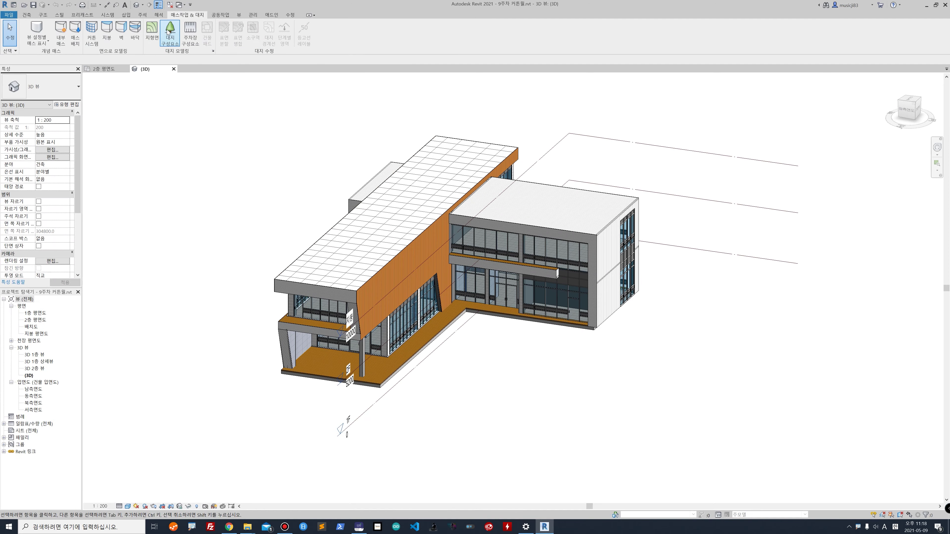
Step: Start a toposurface and switch to the 1층 평면도 floor plan view
click(160, 34)
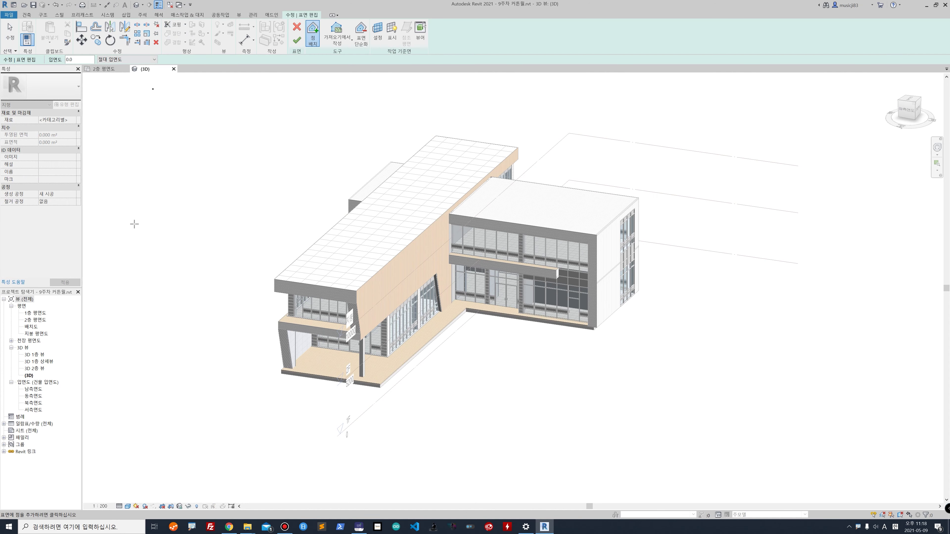
double_click(36, 313)
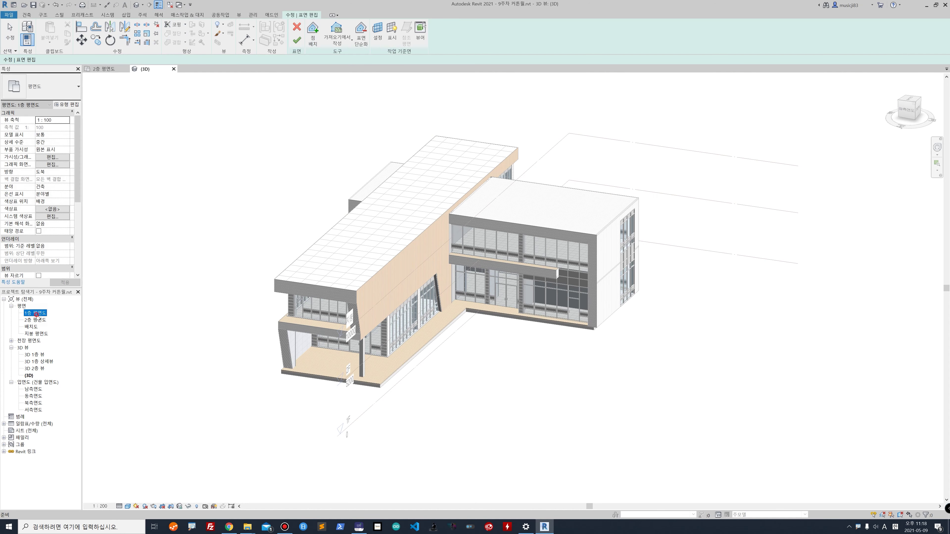
scroll(290, 246, down, 6)
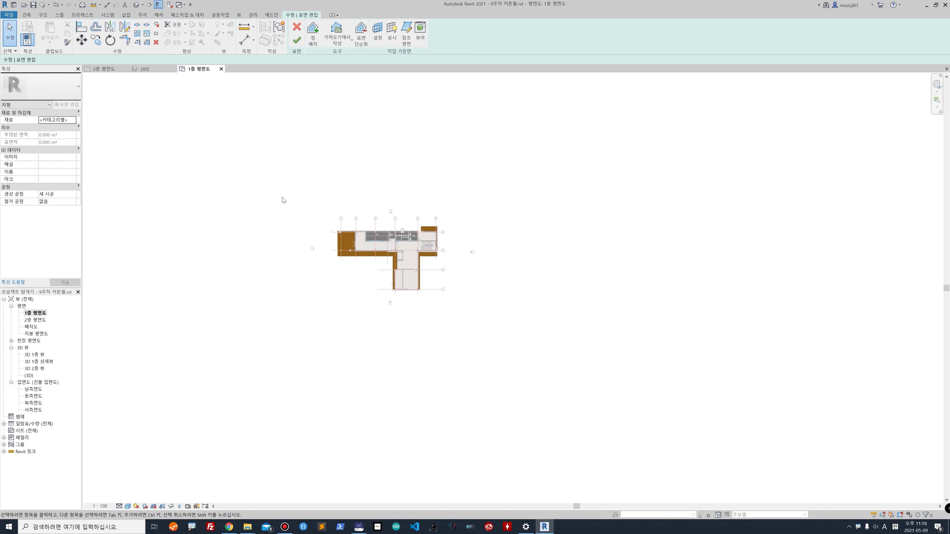
Step: Place points at elevation 0.0 around the building to form a roughly rectangular toposurface, and finish the surface
click(313, 30)
click(291, 320)
click(485, 196)
click(260, 115)
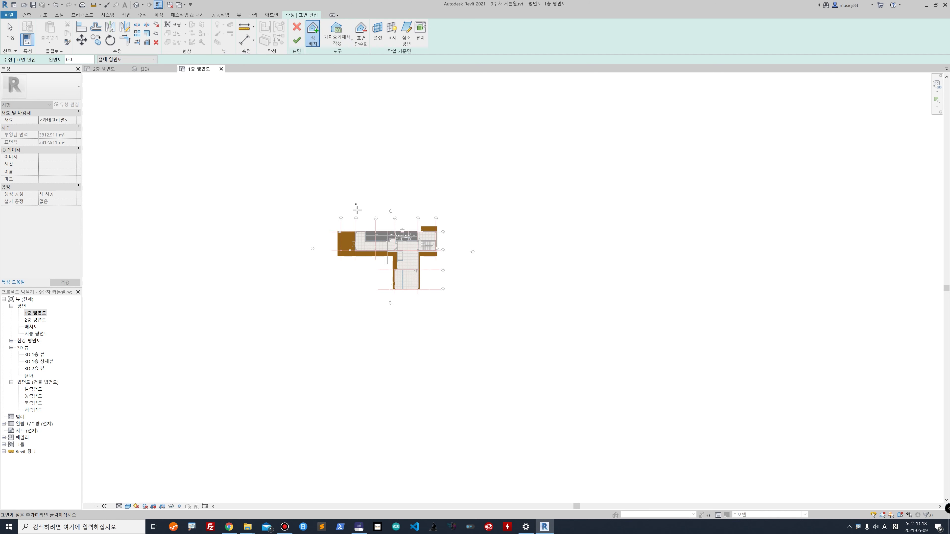
click(303, 45)
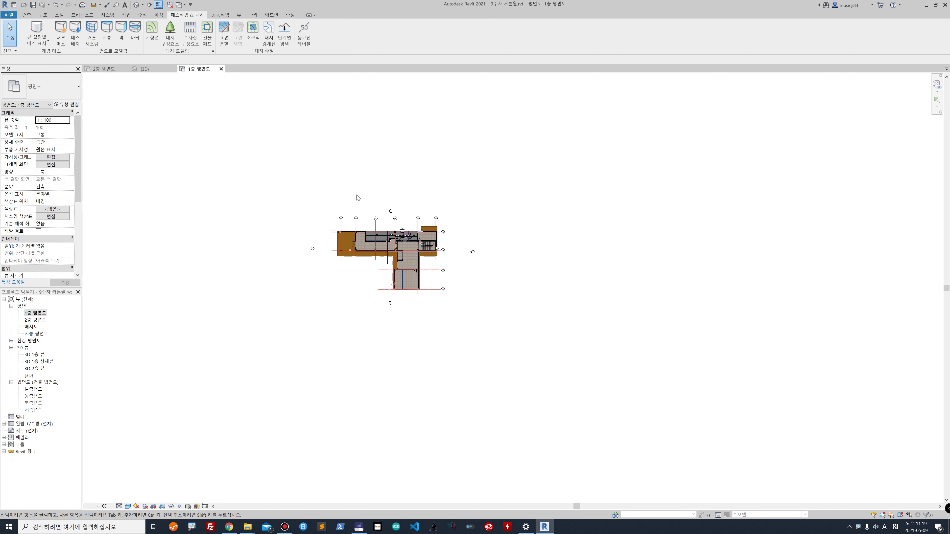
Step: Turn on the topography category in the 1층 평면도 view's visibility/graphics overrides
key(v)
key(g)
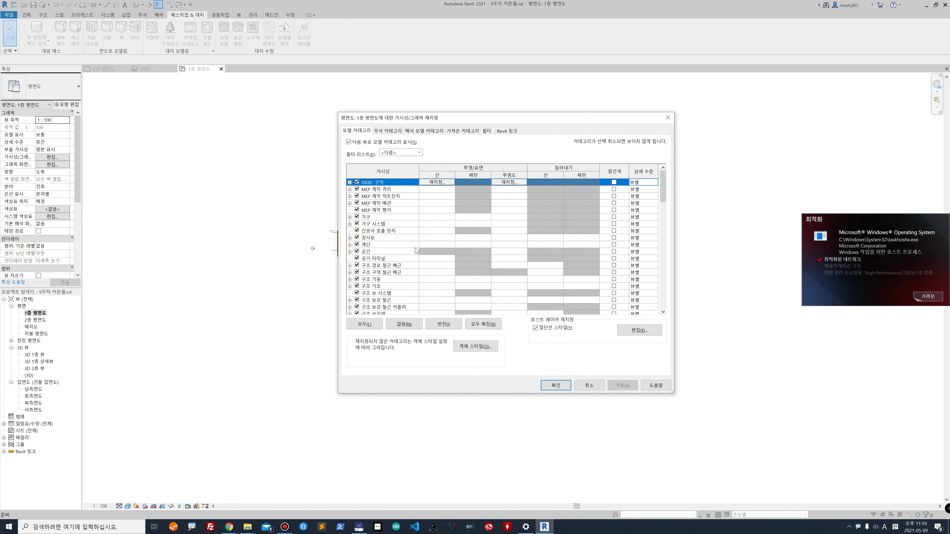
scroll(416, 251, down, 3)
drag(659, 213, 662, 309)
click(356, 210)
click(556, 385)
Step: Delete the rectangular toposurface around the building
click(261, 332)
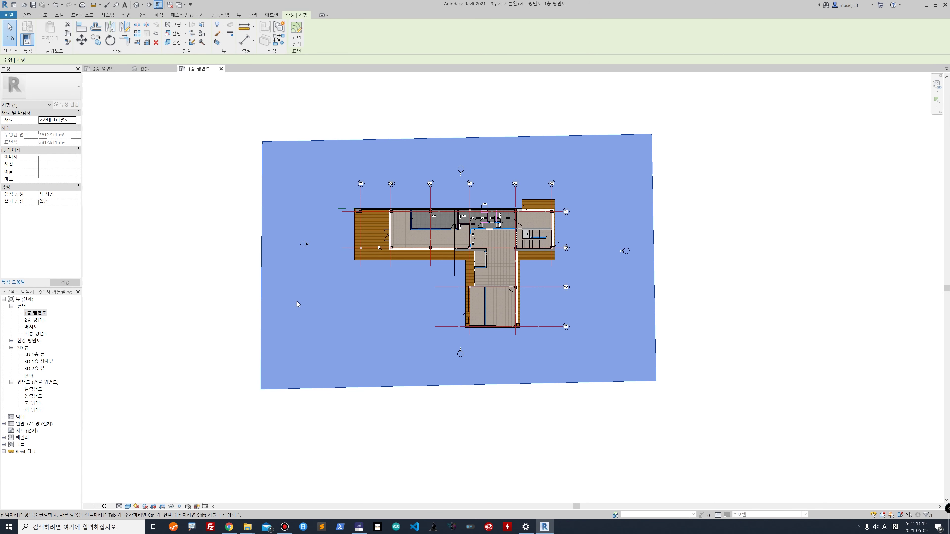
key(Delete)
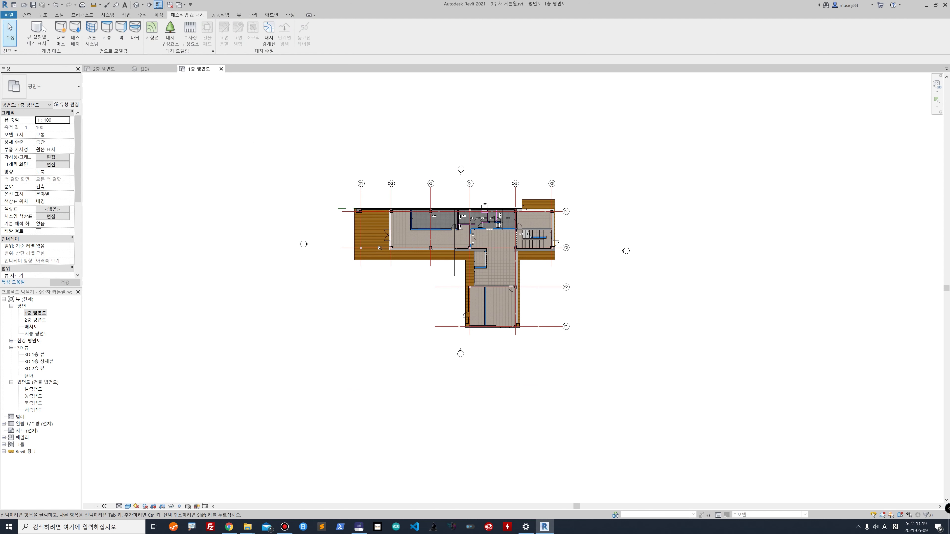
Step: Start a new toposurface and place six boundary points at elevation 0 in an irregular polygon around the building
click(152, 30)
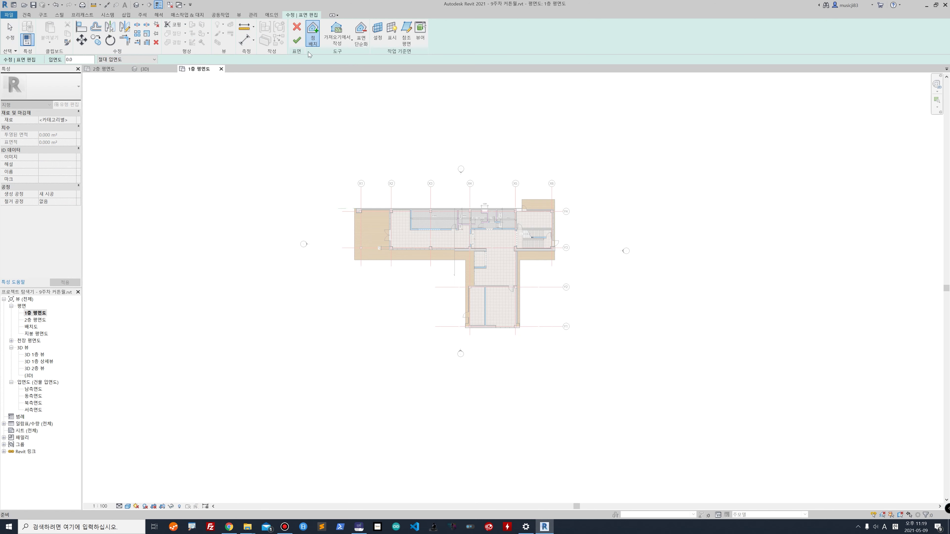
double_click(77, 59)
click(285, 147)
click(274, 373)
click(625, 403)
click(681, 277)
click(648, 163)
click(557, 117)
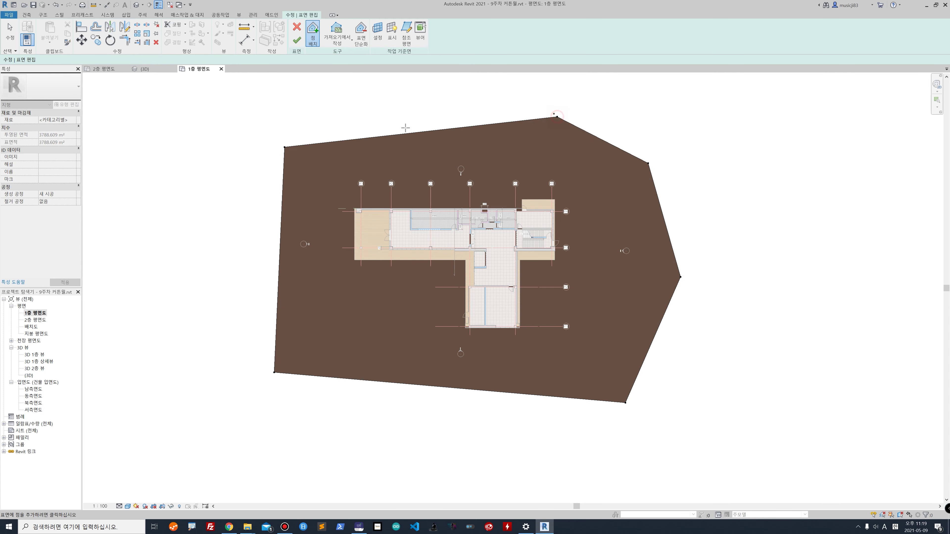
Step: Set the point elevation to 1000, place interior points across the eastern part of the toposurface, and finish the surface
click(76, 59)
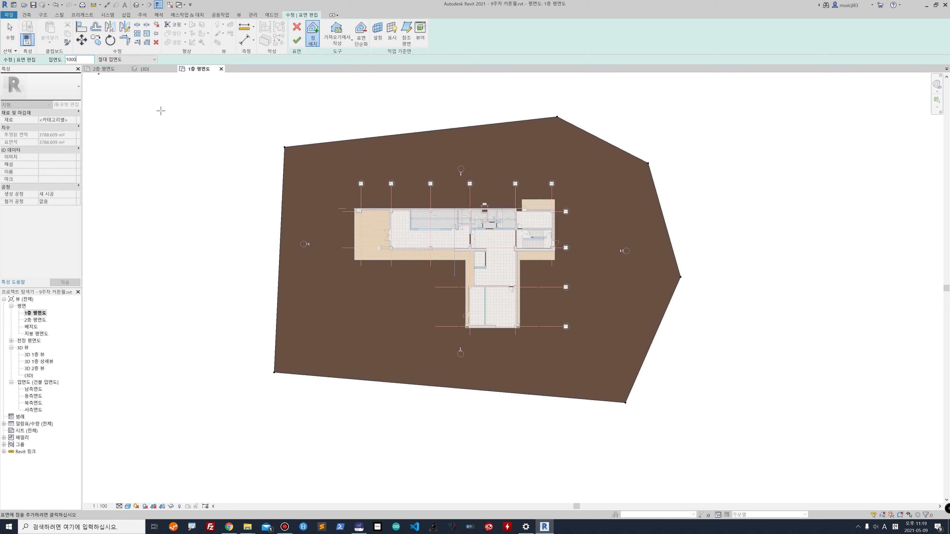
click(454, 149)
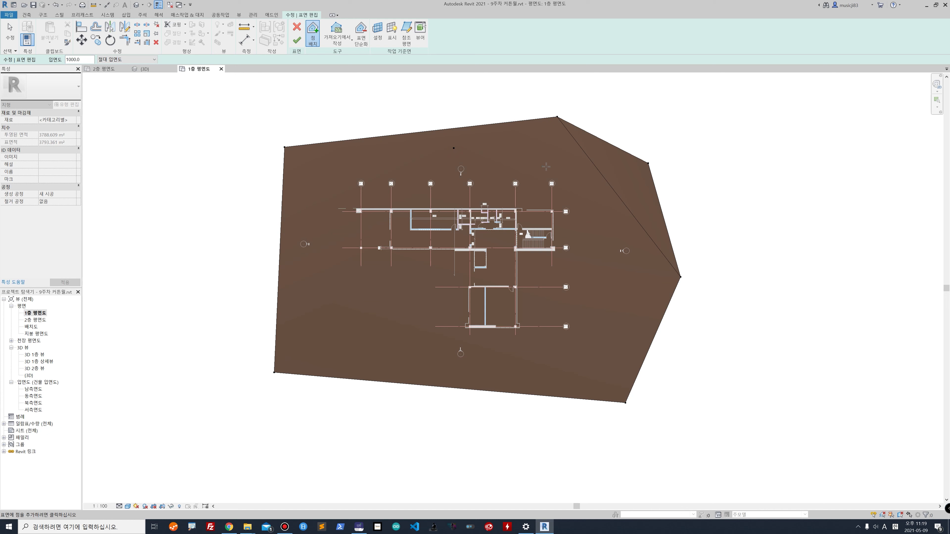
click(577, 368)
click(600, 389)
click(625, 387)
click(662, 301)
click(641, 204)
click(598, 154)
click(542, 139)
click(482, 135)
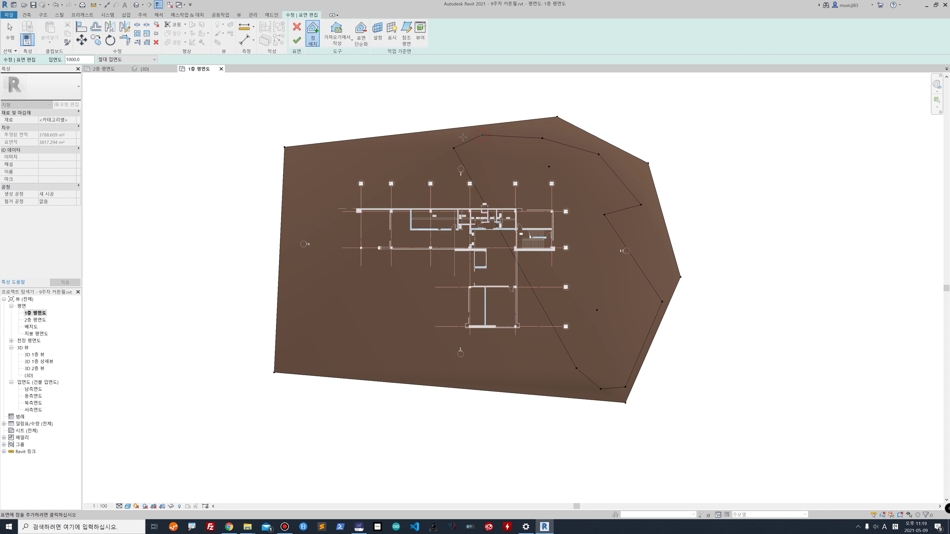
click(299, 41)
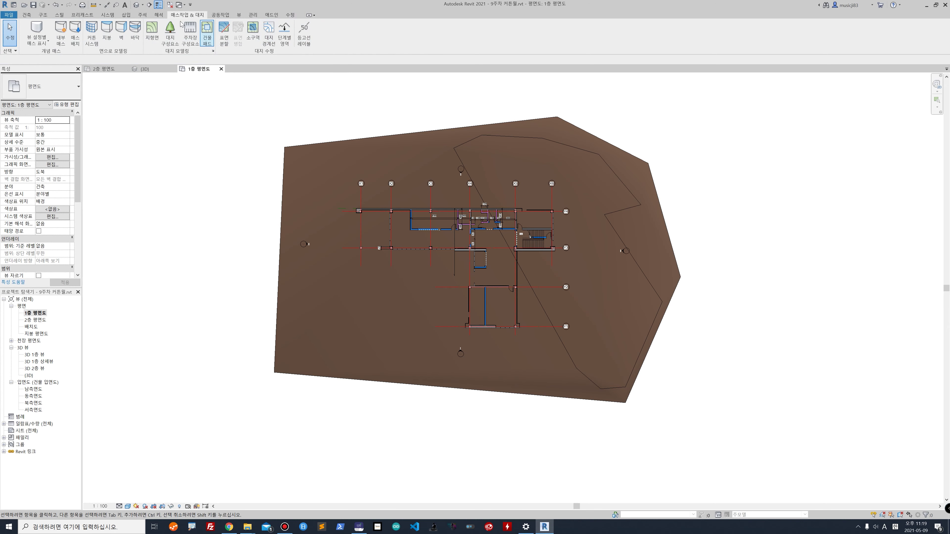
Step: Open the default 3D view and inspect the raised terrain around the building
click(136, 5)
shift+middle_drag(616, 339, 710, 293)
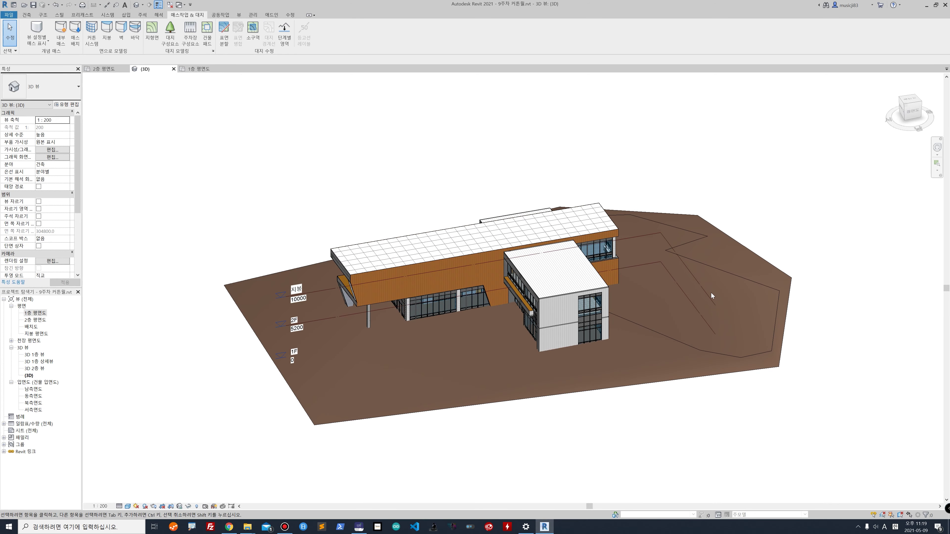
Step: Delete the toposurface with the raised terrain around the building
click(754, 306)
shift+middle_drag(754, 306, 688, 300)
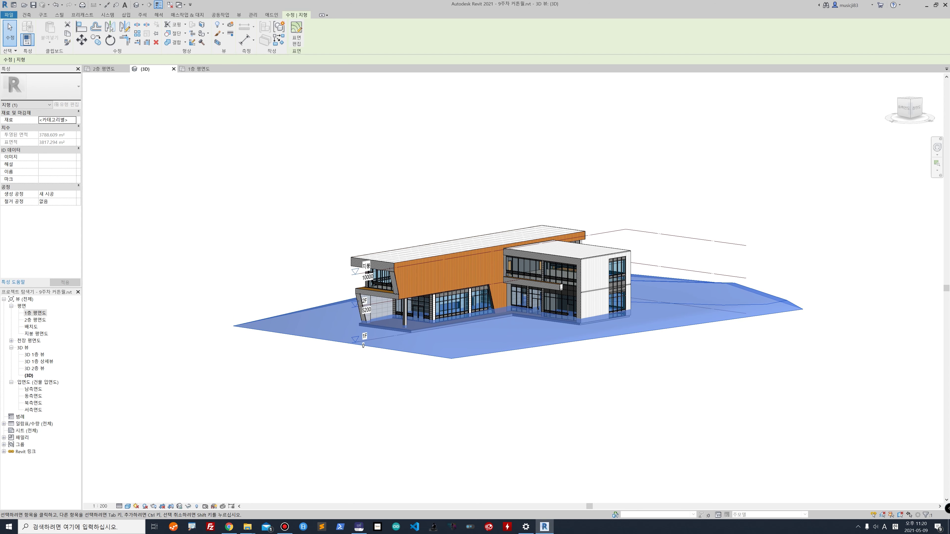
shift+middle_drag(632, 359, 585, 434)
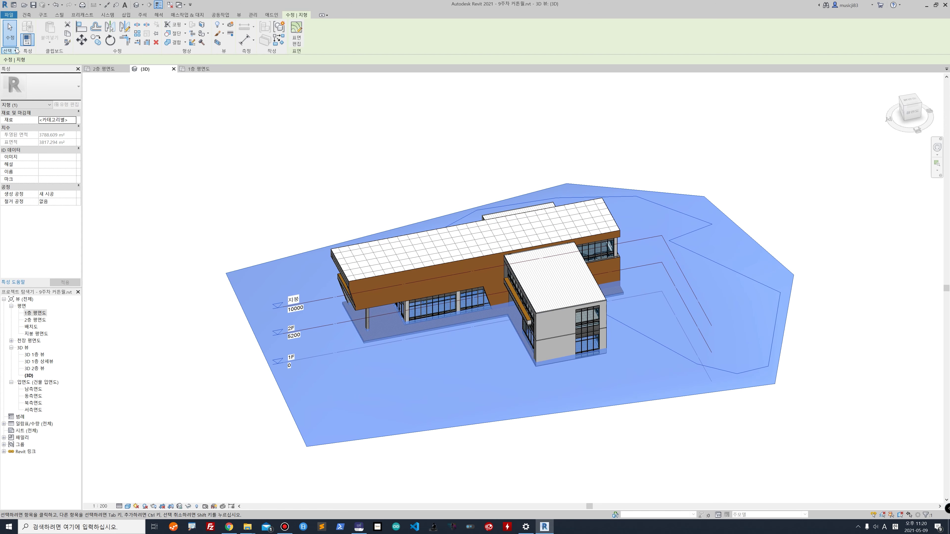
click(513, 451)
click(500, 405)
key(Delete)
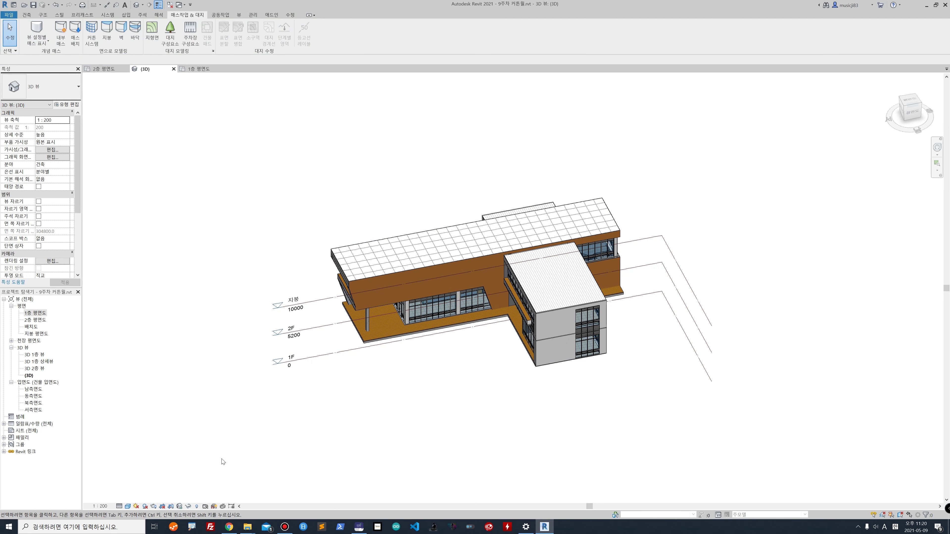
Step: Open the site drawing 방문자 센터 SITE.dwg from the 10주차_BIM folder in Rhino
mouse_move(247, 527)
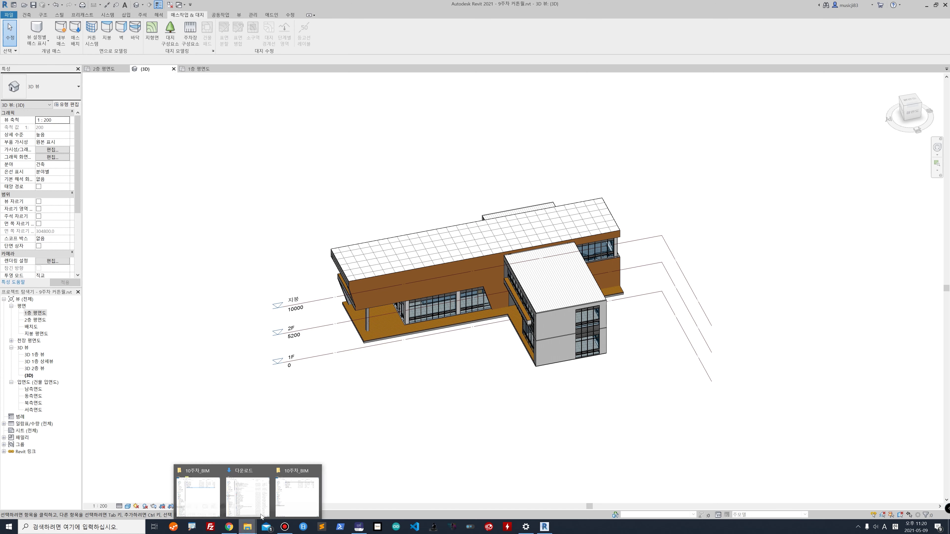
click(295, 490)
click(401, 238)
right_click(401, 238)
click(373, 239)
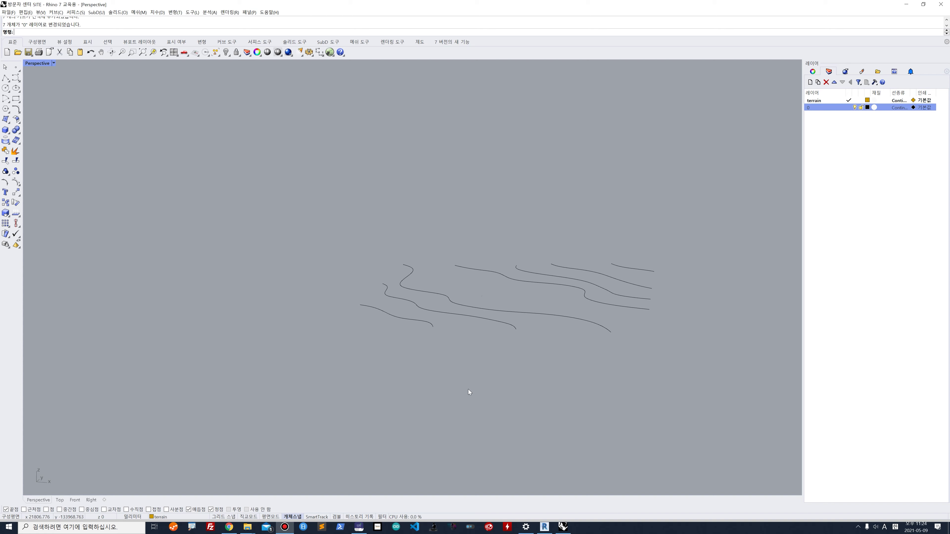
Step: Examine the contour curves and their height differences in the perspective, four-view and Top displays
right_drag(472, 334, 460, 314)
mouse_move(441, 273)
right_down()
mouse_move(490, 267)
mouse_move(475, 288)
right_up()
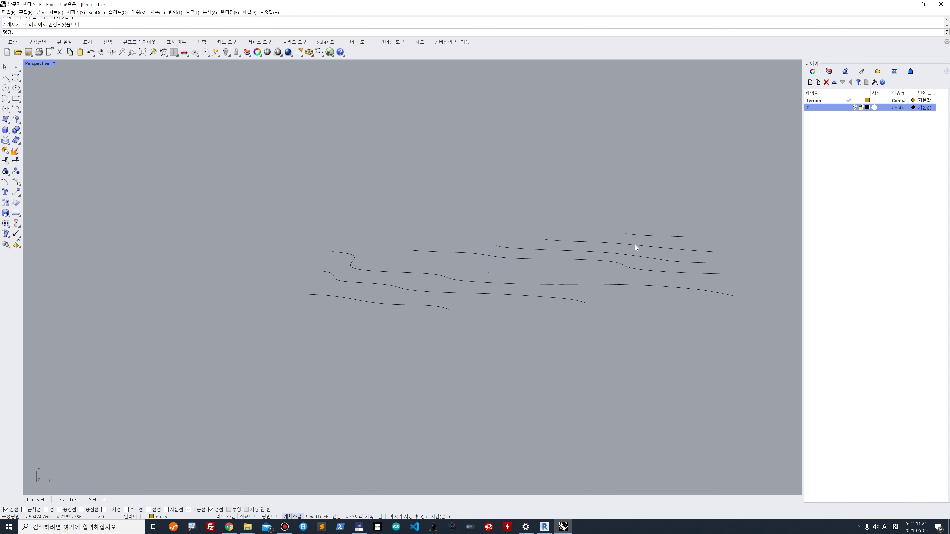
right_drag(632, 247, 626, 258)
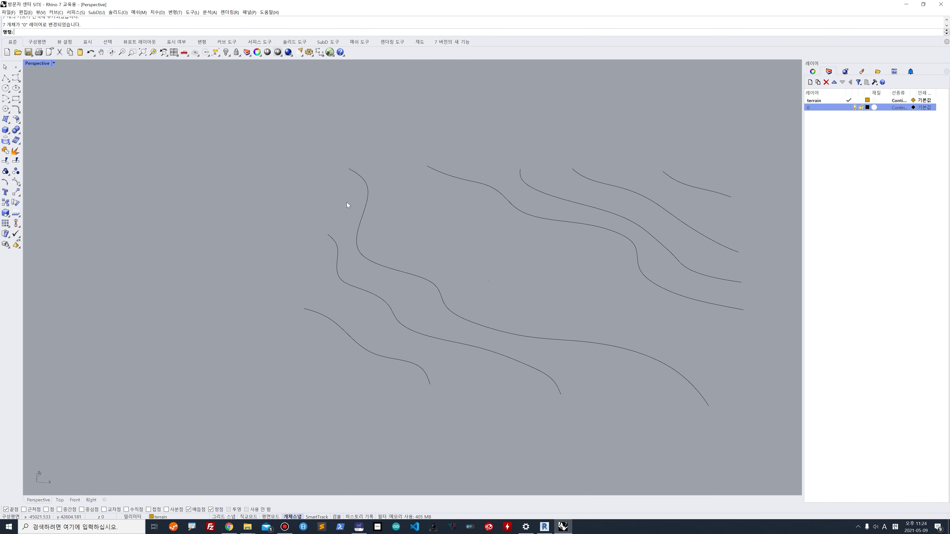
scroll(351, 284, down, 6)
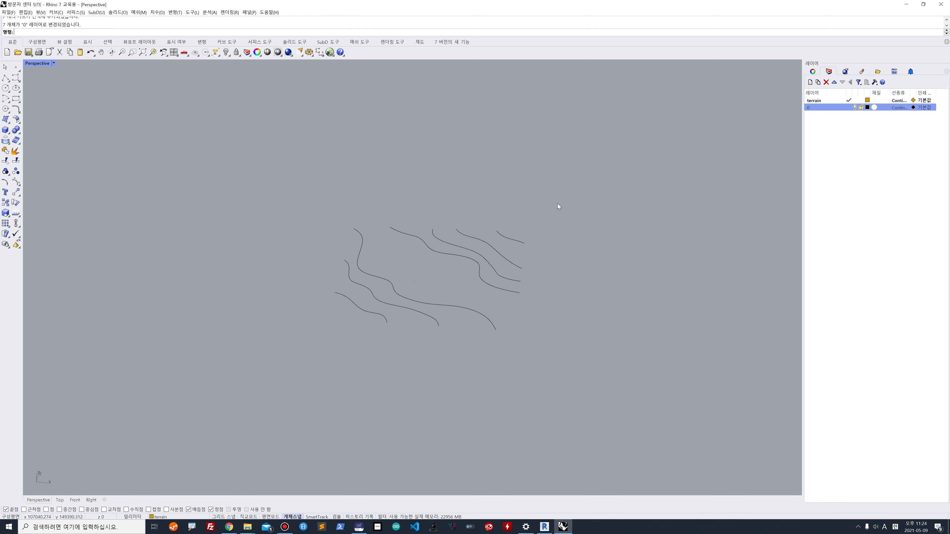
right_drag(495, 283, 493, 278)
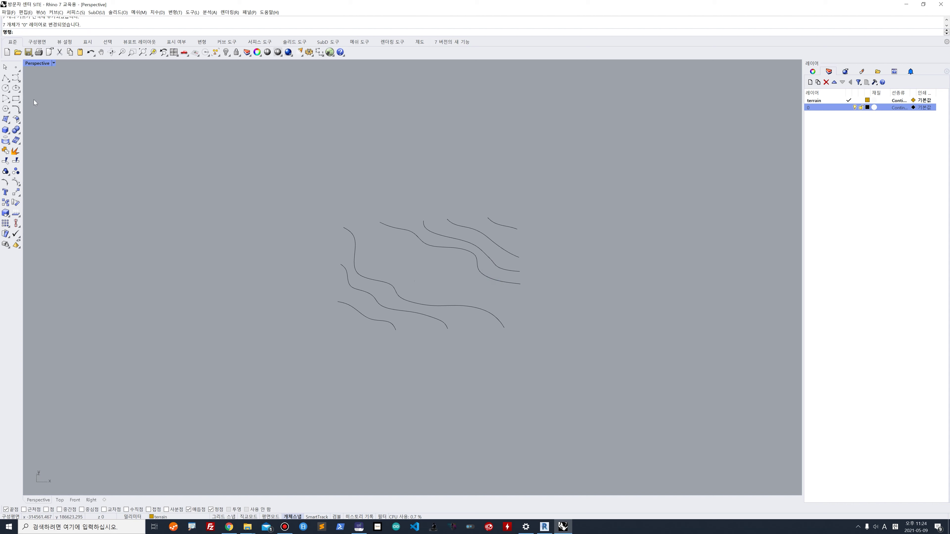
double_click(34, 63)
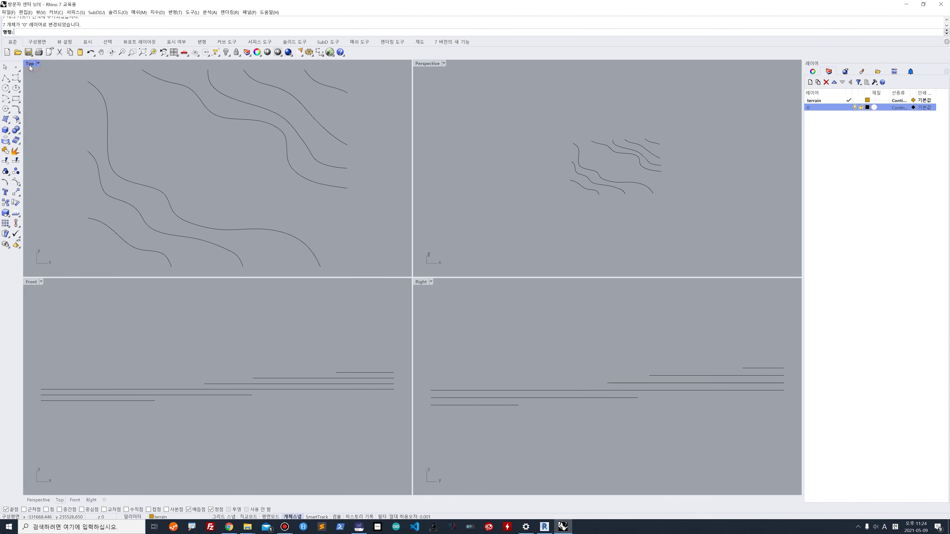
double_click(30, 63)
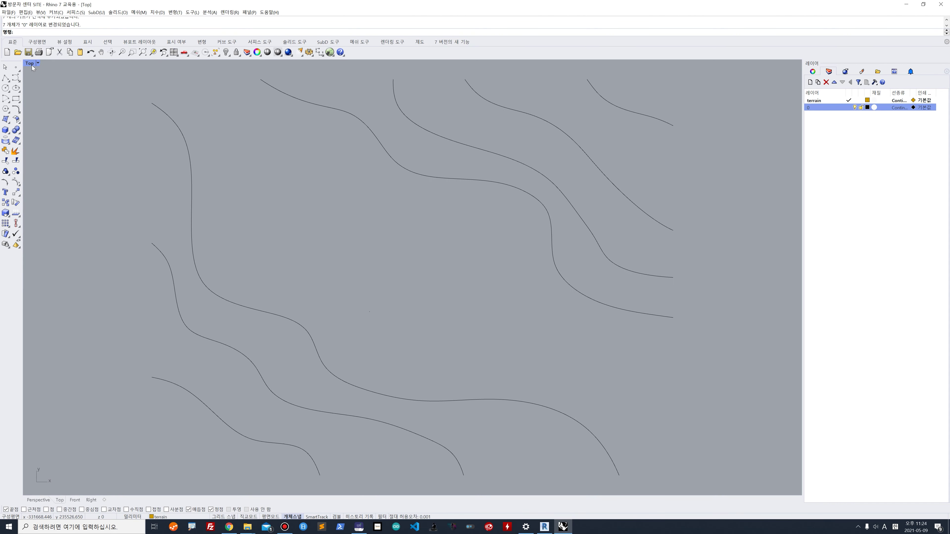
double_click(30, 64)
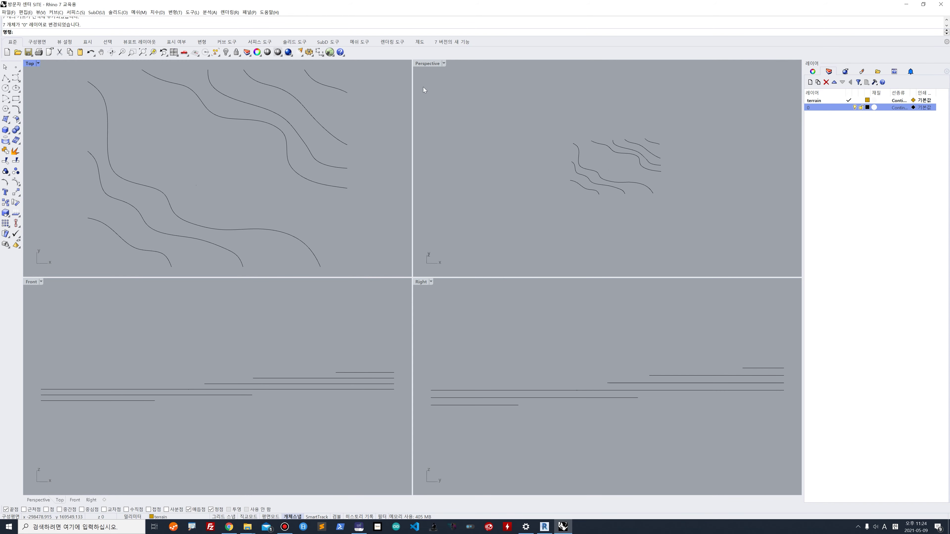
double_click(420, 64)
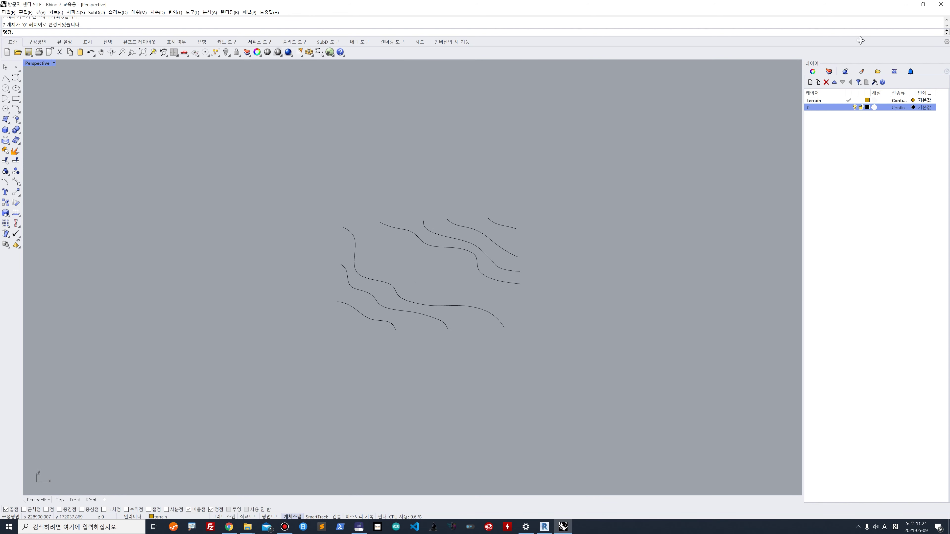
Step: Close Rhino without saving the site drawing, return to Revit and close the 10주차_BIM folder window
click(941, 4)
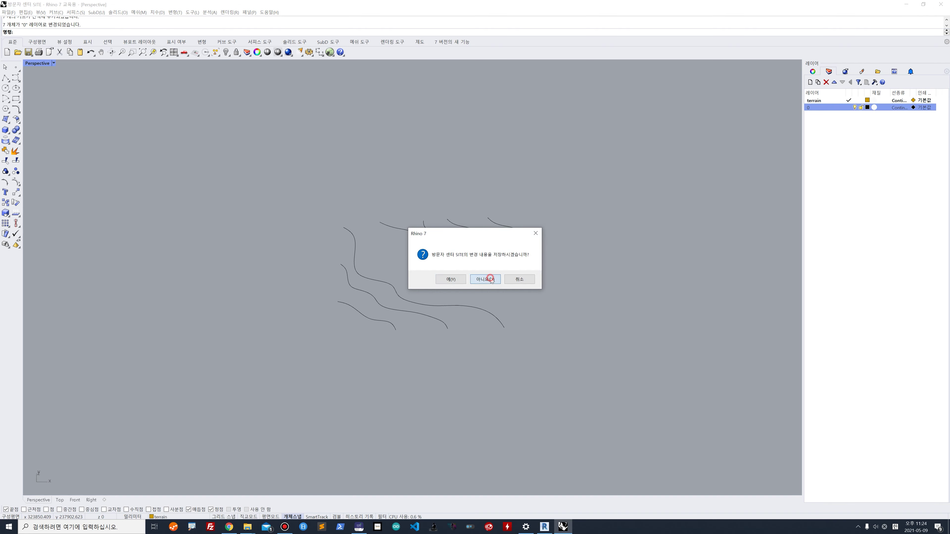
click(490, 279)
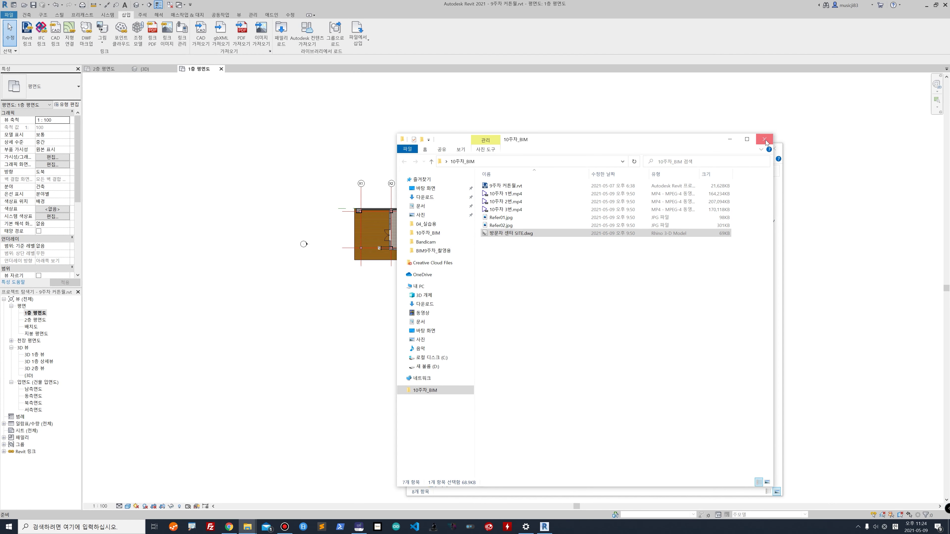
click(764, 141)
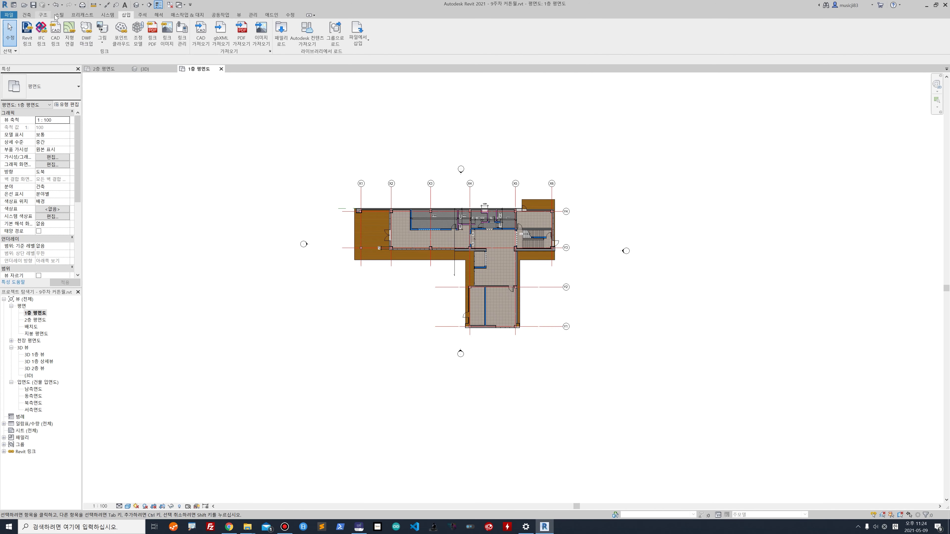
Step: Link the CAD file 방문자 센터 SITE.dwg from the 10주차_BIM folder into the first-floor plan
click(55, 32)
scroll(423, 256, down, 1)
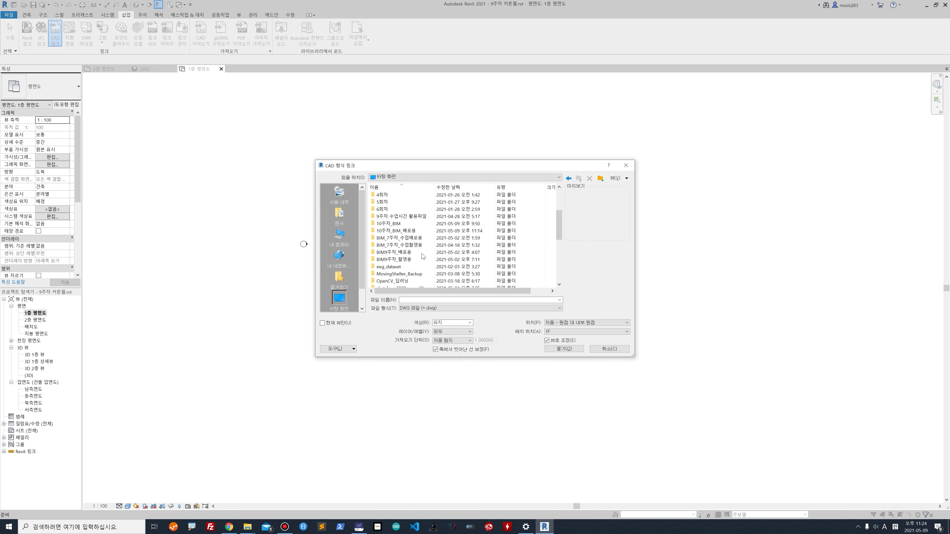
click(407, 224)
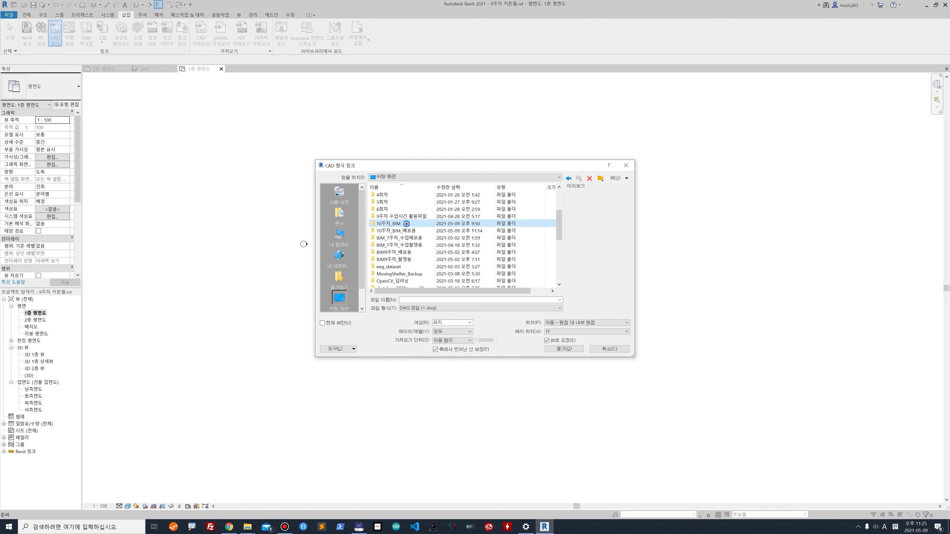
double_click(407, 224)
click(414, 195)
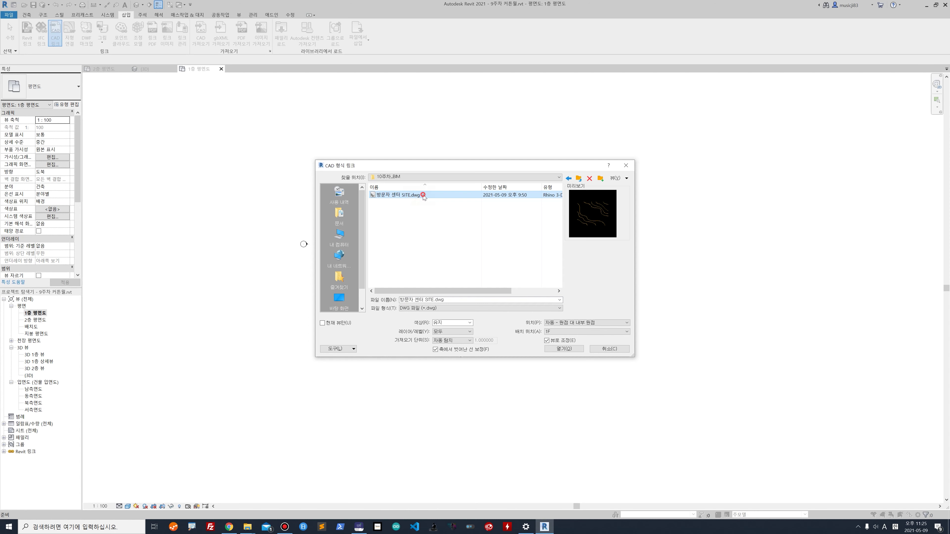
double_click(424, 196)
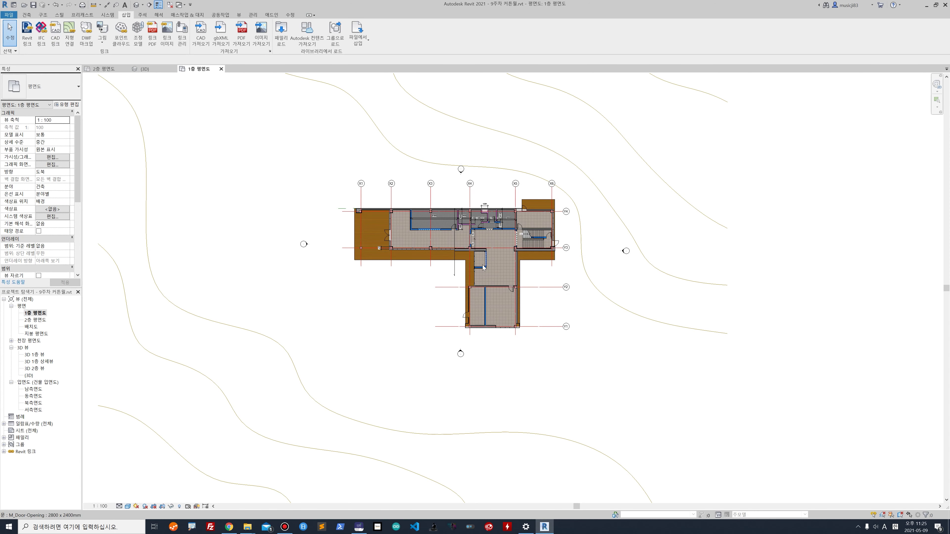
Step: Start a new toposurface and generate its points from the linked contour drawing as an import instance
scroll(483, 266, down, 3)
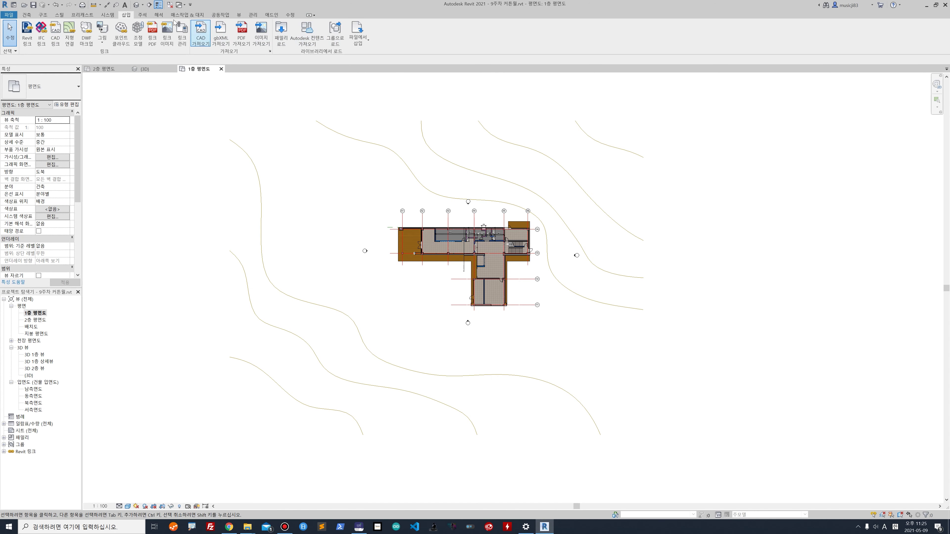
click(182, 15)
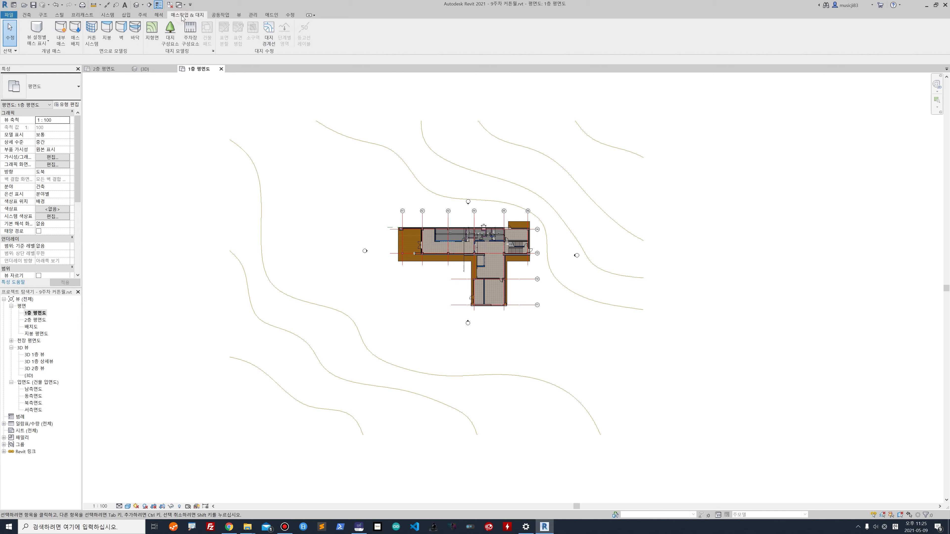
click(151, 32)
click(348, 43)
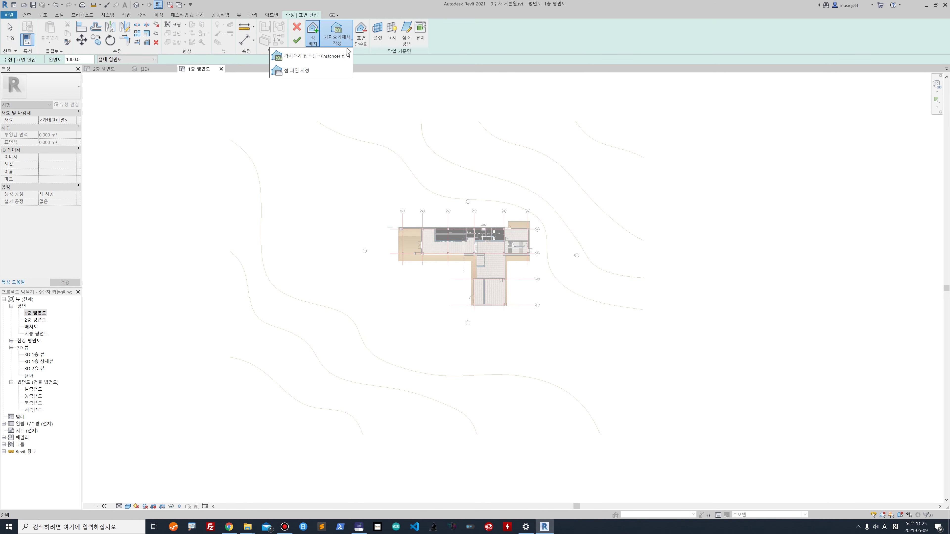
click(336, 57)
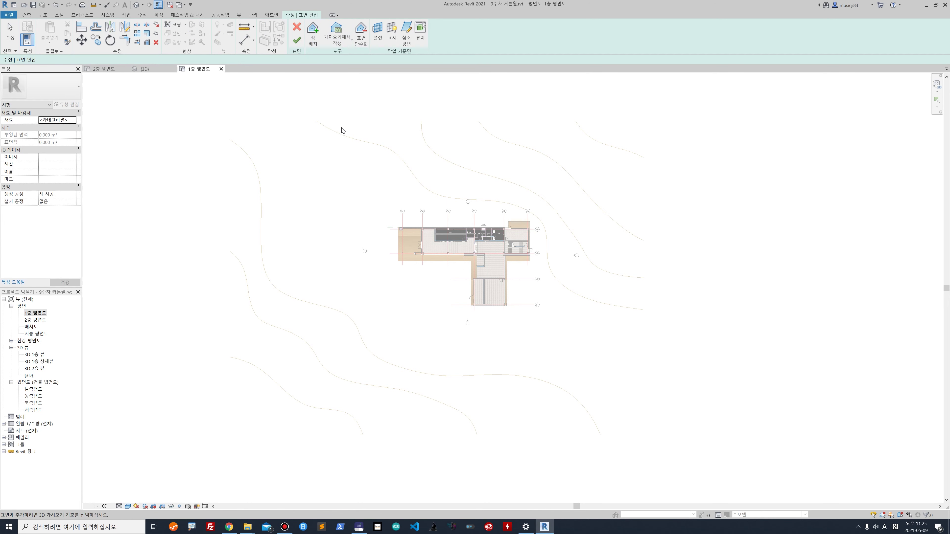
click(340, 134)
click(416, 314)
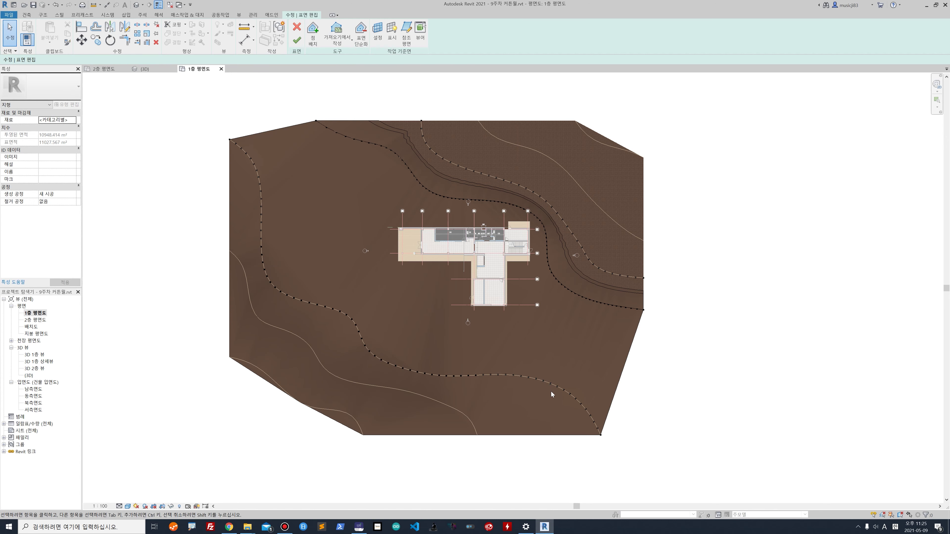
Step: Finish the toposurface from the default 3D view and inspect the sloping terrain around the building
click(144, 69)
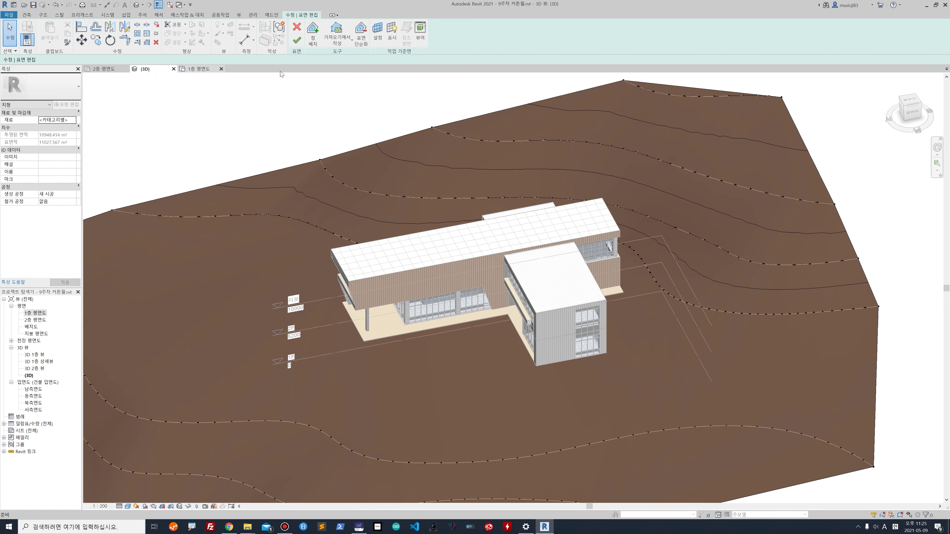
click(296, 40)
shift+middle_drag(462, 344, 468, 269)
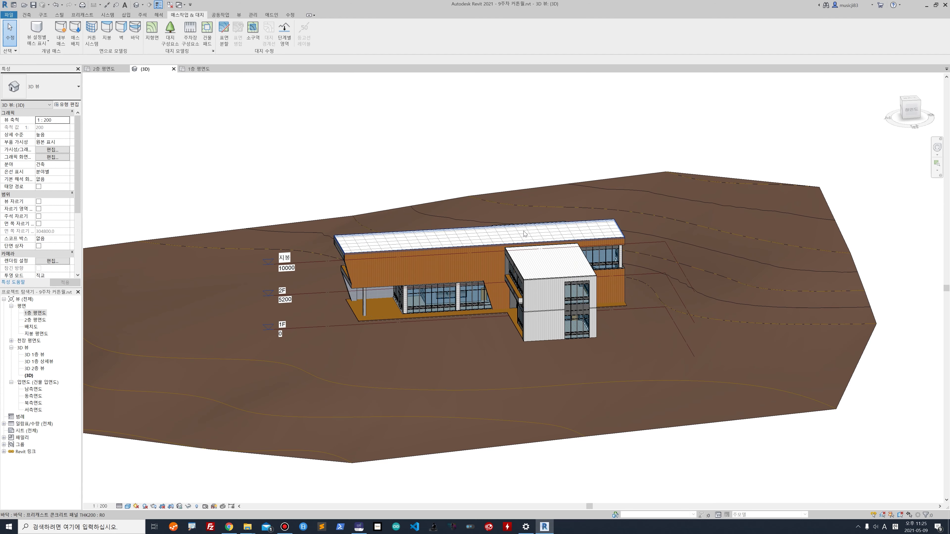
shift+middle_drag(594, 314, 635, 305)
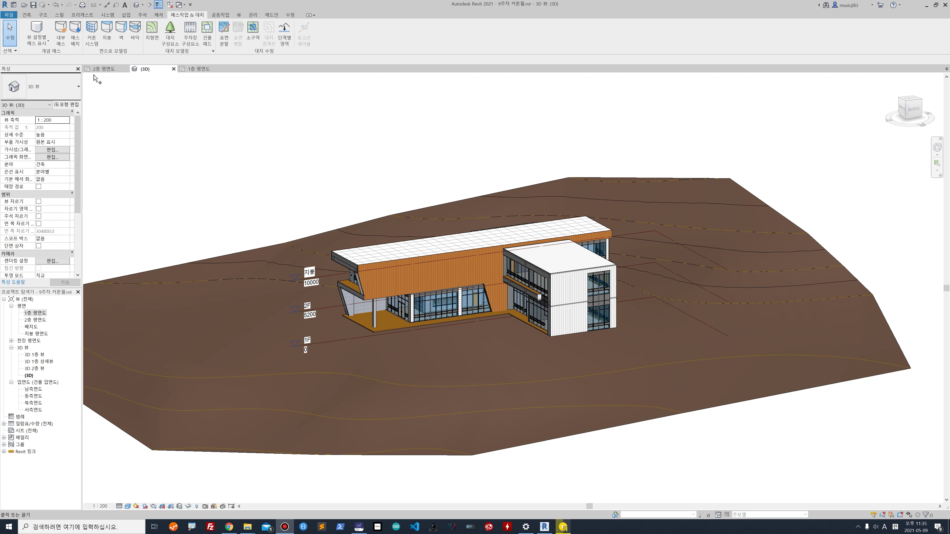
Step: Hide the imported category 방문자 센터 SITE.dwg in the 3D view through the Visibility/Graphics overrides
click(684, 198)
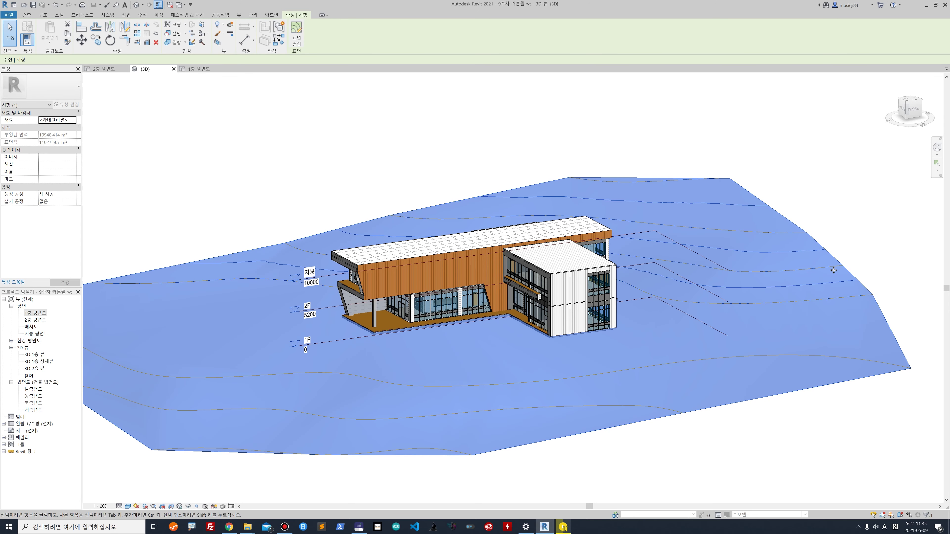
click(860, 261)
key(v)
key(g)
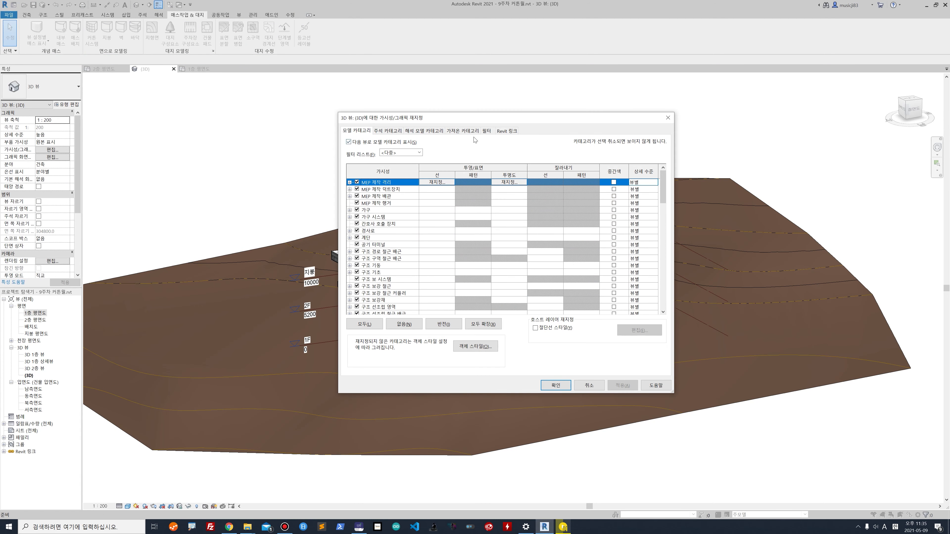
click(476, 131)
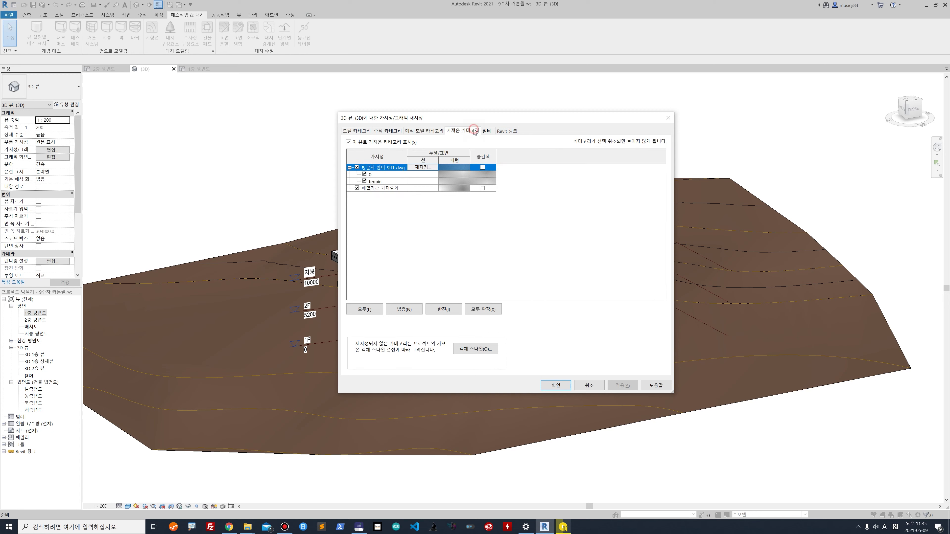
click(357, 168)
click(623, 386)
click(569, 385)
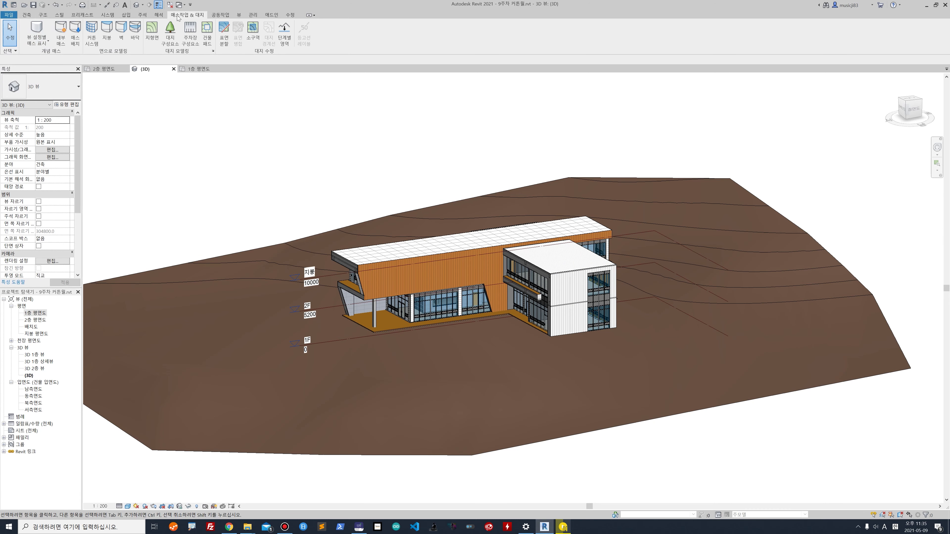
Step: Start a building pad in the first-floor plan and sketch its boundary along the west deck's outer edge and south edge to the inner corner
click(208, 28)
click(198, 68)
scroll(430, 243, up, 3)
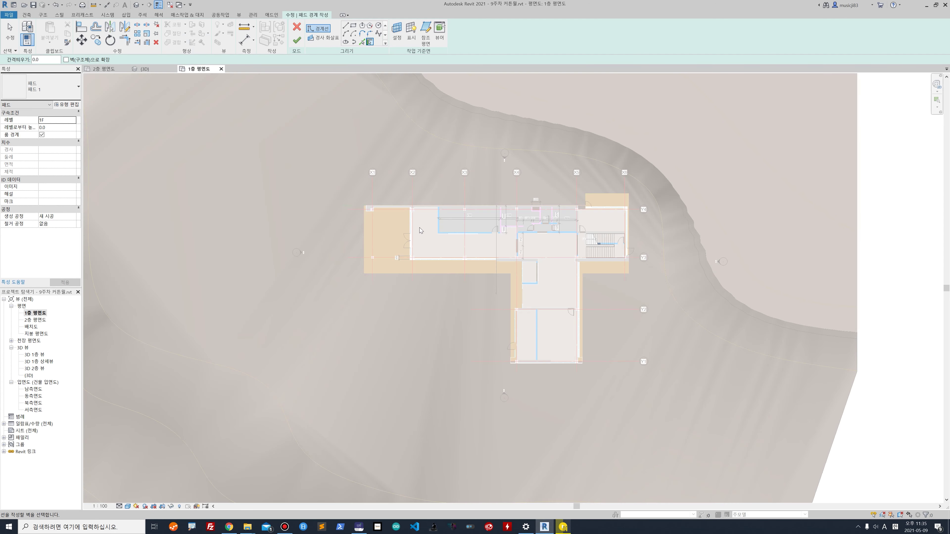
scroll(400, 211, up, 5)
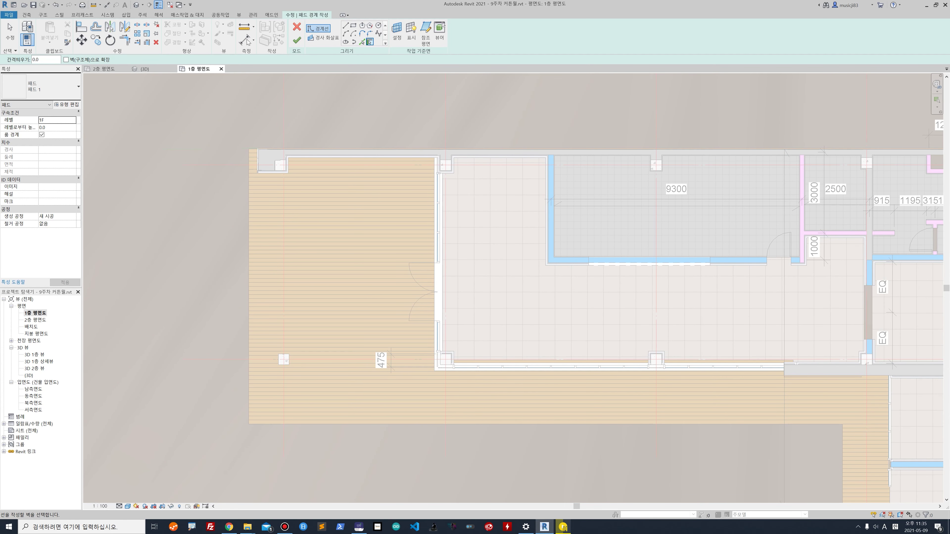
click(345, 25)
click(248, 150)
click(249, 424)
middle_drag(843, 425, 580, 203)
click(580, 204)
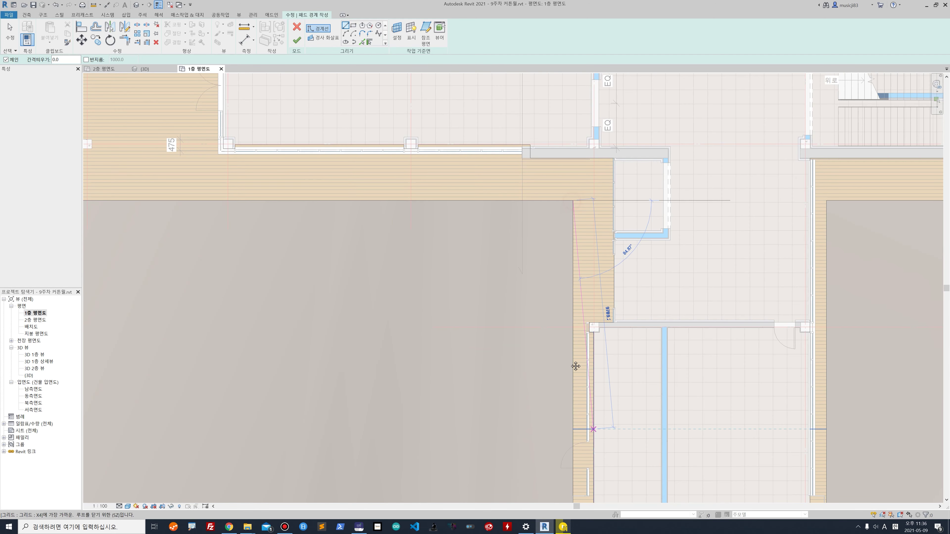
Step: Continue the pad boundary down the west side of the south wing and across its south end to the southeast corner
middle_drag(625, 248, 508, 318)
scroll(509, 319, up, 2)
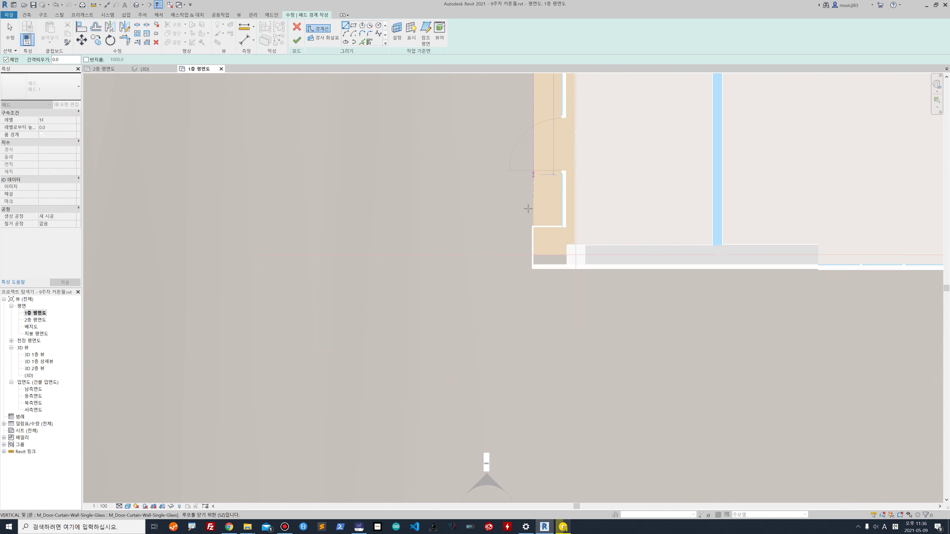
click(533, 268)
scroll(535, 276, right, 10)
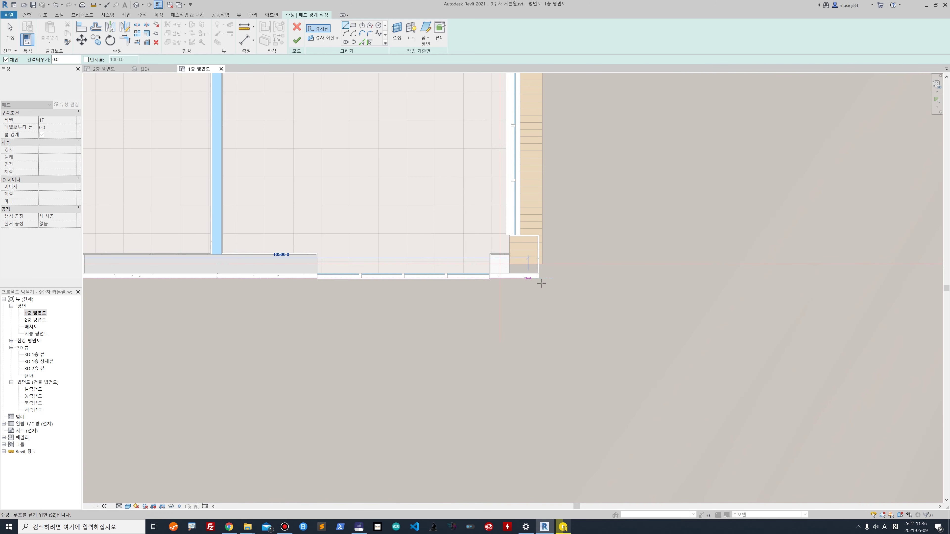
click(539, 280)
scroll(543, 258, up, 2)
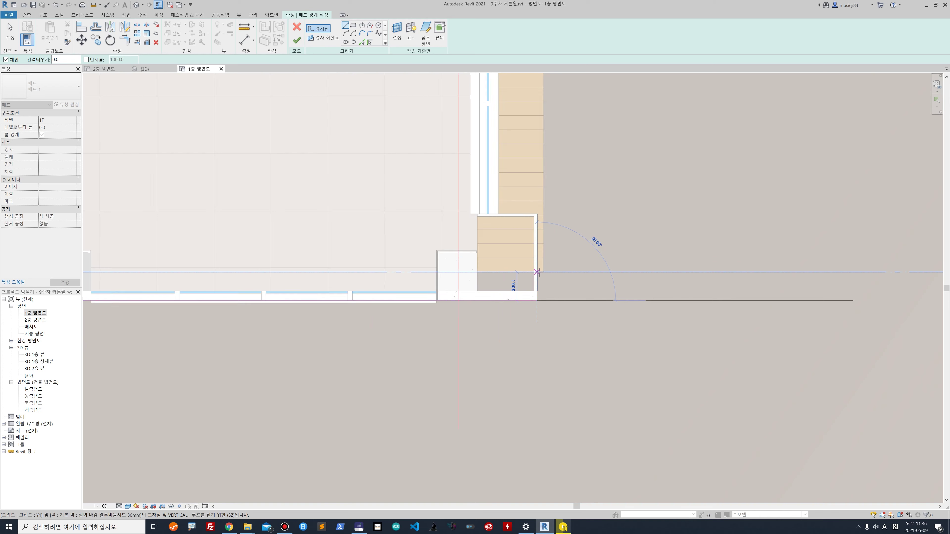
Step: Continue the pad boundary up the south wing's east side and around the outer edges of the east and northeast decks
ctrl+scroll(614, 240, up, 10)
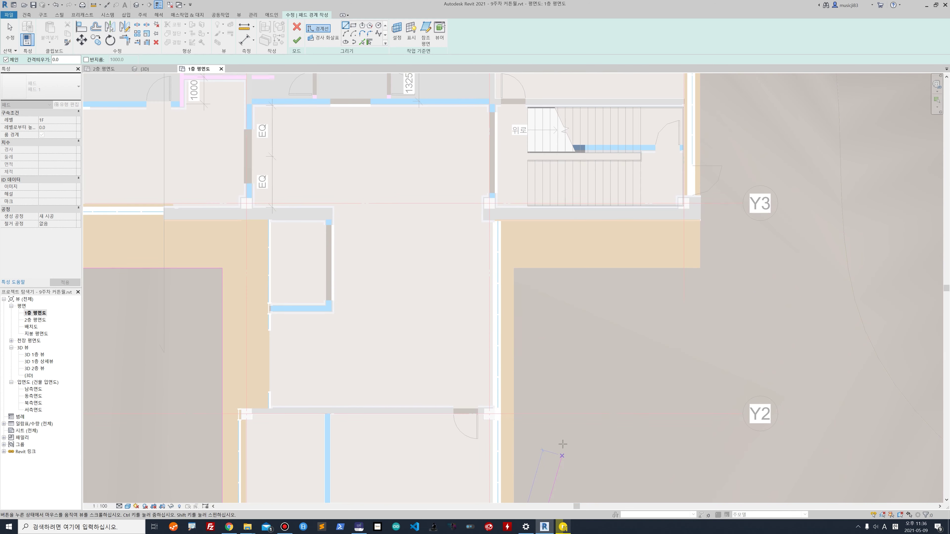
click(514, 269)
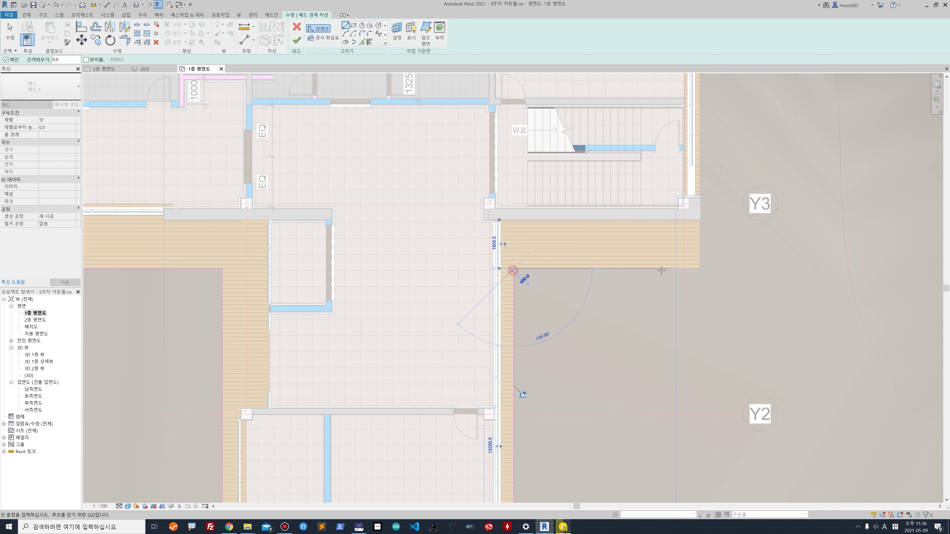
click(701, 266)
ctrl+scroll(700, 329, up, 10)
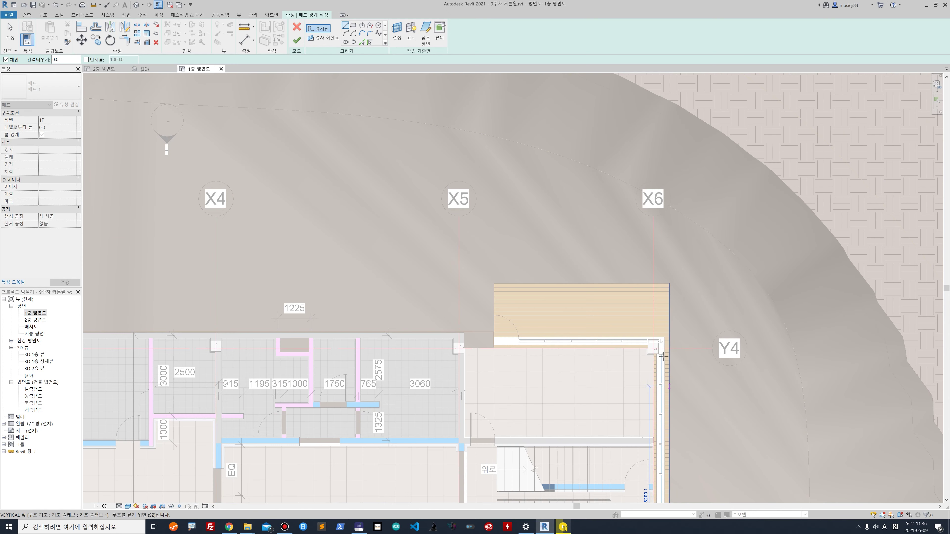
click(669, 284)
click(494, 284)
Step: Close the pad boundary along the building's north wall back to the northwest deck corner and finish the pad
scroll(494, 320, up, 8)
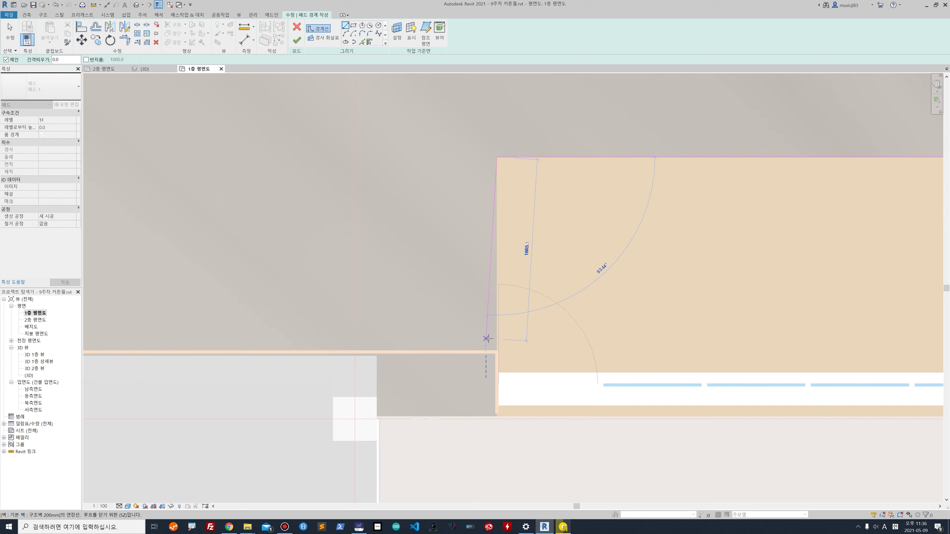
click(501, 356)
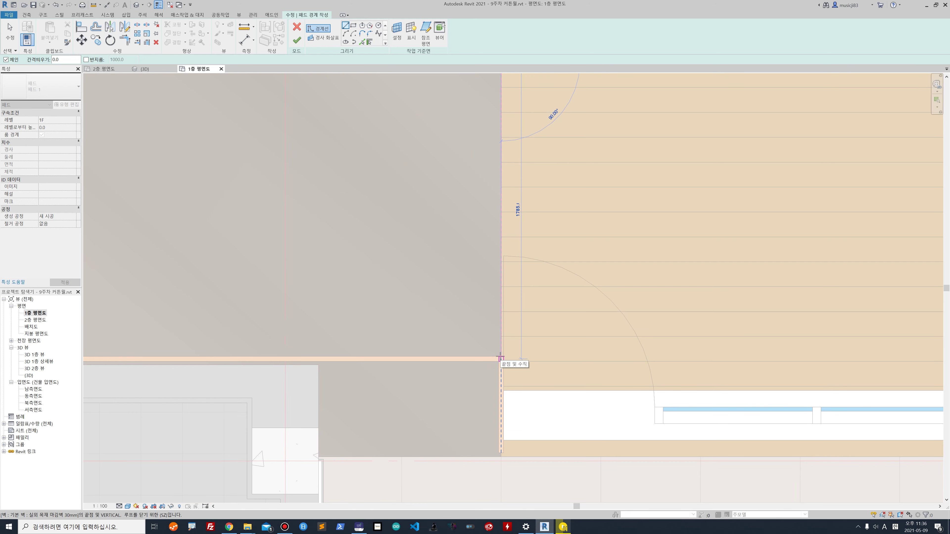
scroll(306, 365, down, 1)
scroll(306, 365, down, 2)
middle_drag(261, 363, 808, 359)
middle_drag(210, 358, 758, 357)
scroll(473, 373, down, 2)
key(Escape)
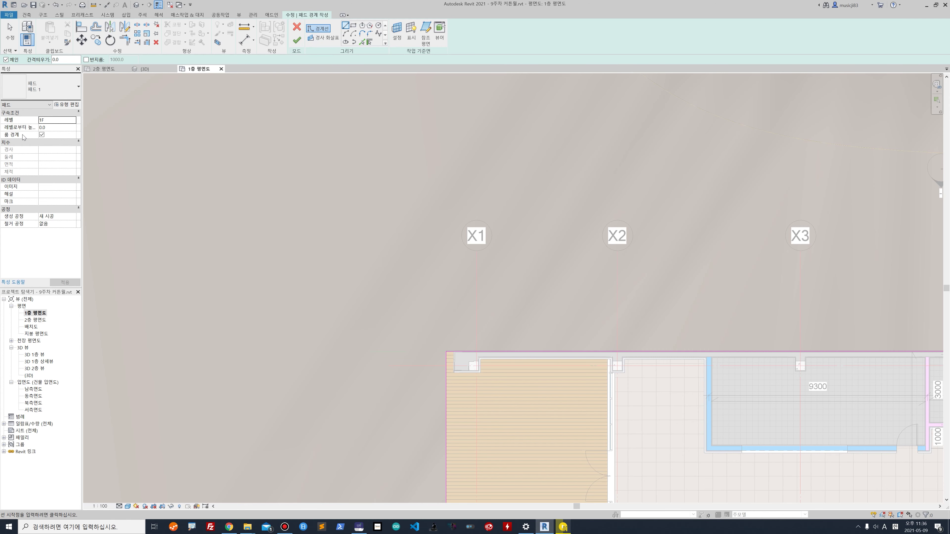
click(296, 41)
scroll(317, 191, down, 5)
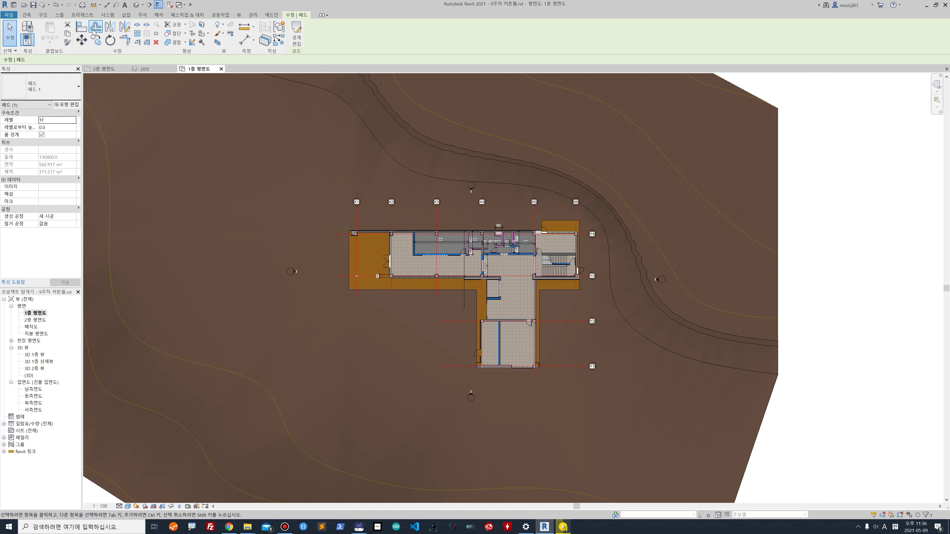
Step: Enable the section box in the default 3D view
click(143, 69)
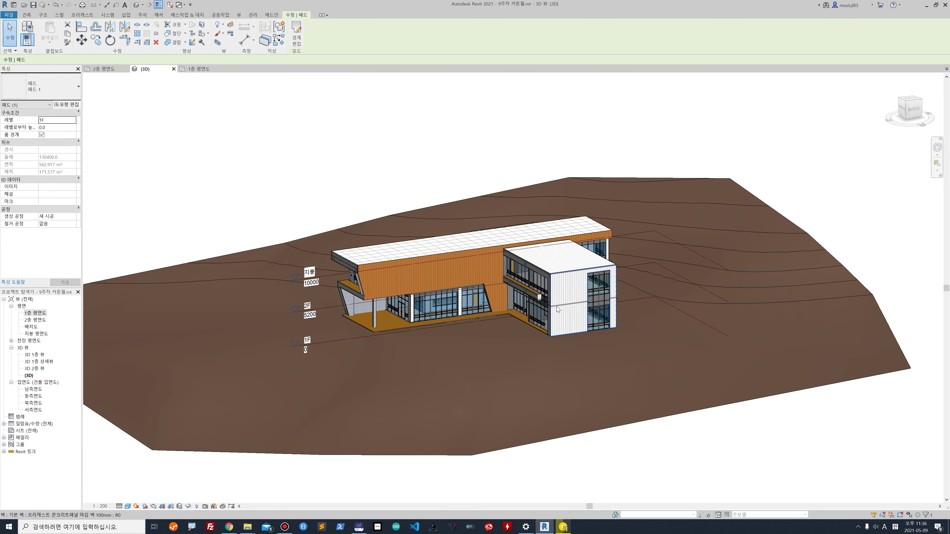
scroll(567, 328, down, 2)
click(188, 175)
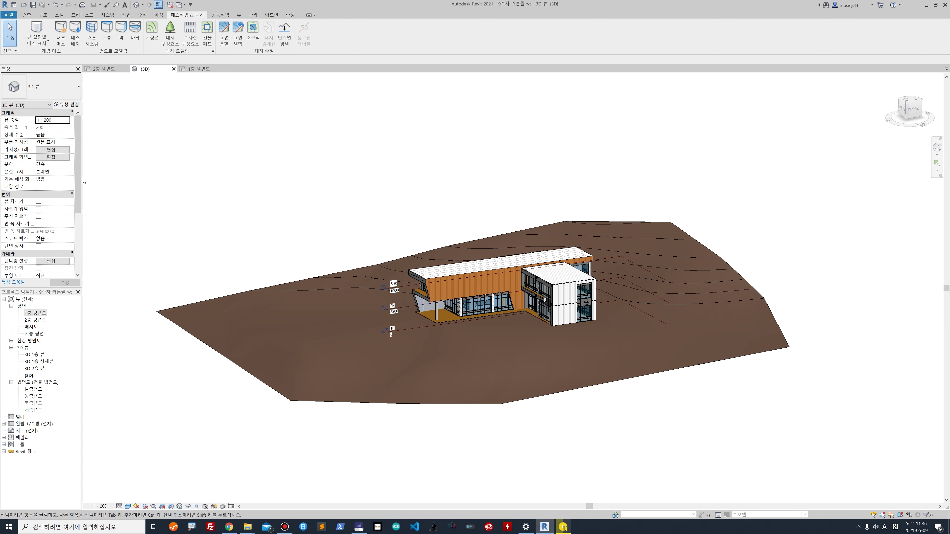
scroll(56, 189, down, 2)
click(39, 201)
click(577, 471)
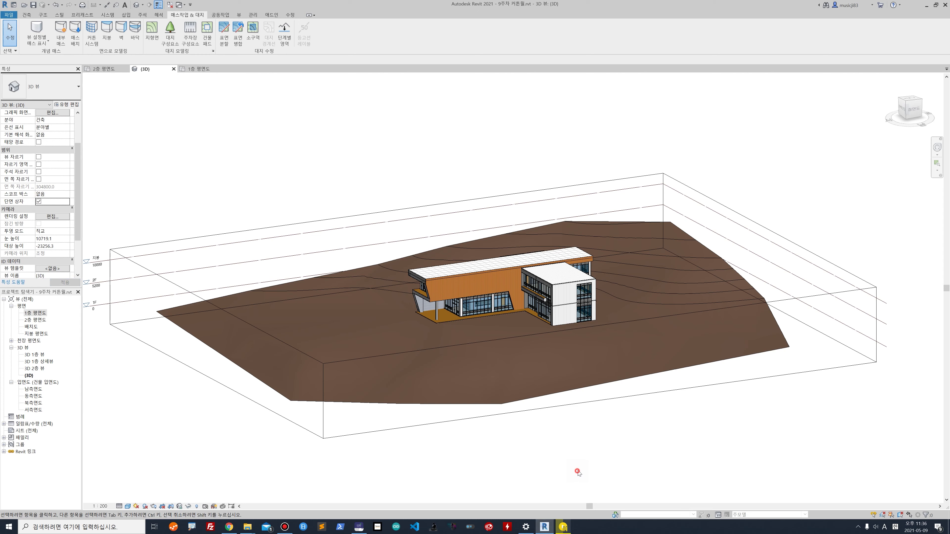
Step: Pull the section box's front face back through the south wing and examine the cut floor slab and terrain
click(647, 321)
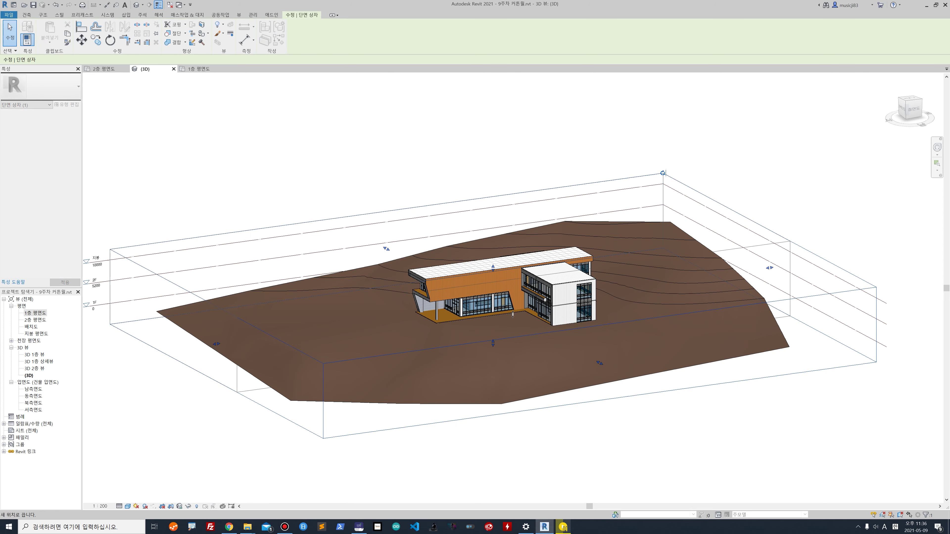
drag(513, 314, 513, 315)
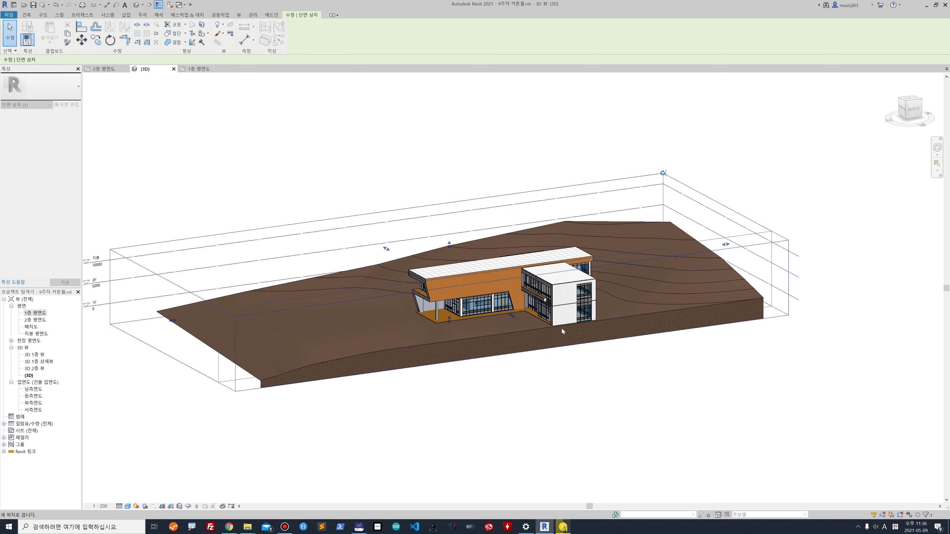
scroll(570, 320, up, 6)
scroll(451, 311, up, 4)
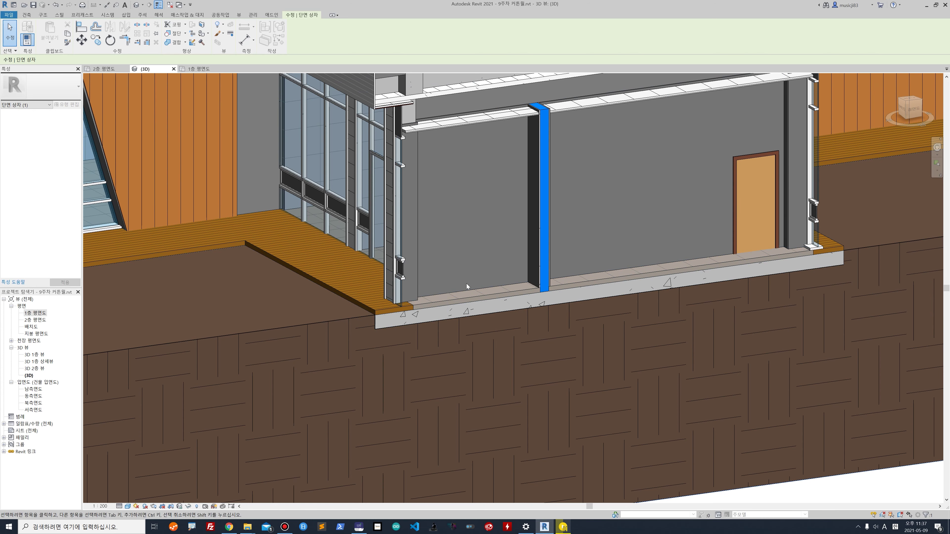
Step: Undo the section box adjustment and turn the section box off in the 3D view
scroll(466, 283, down, 10)
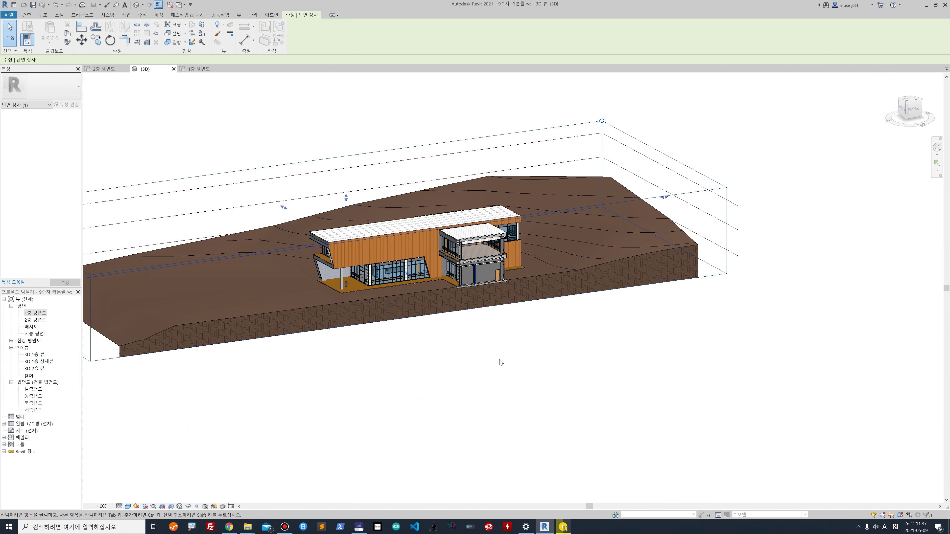
key(ctrl+z)
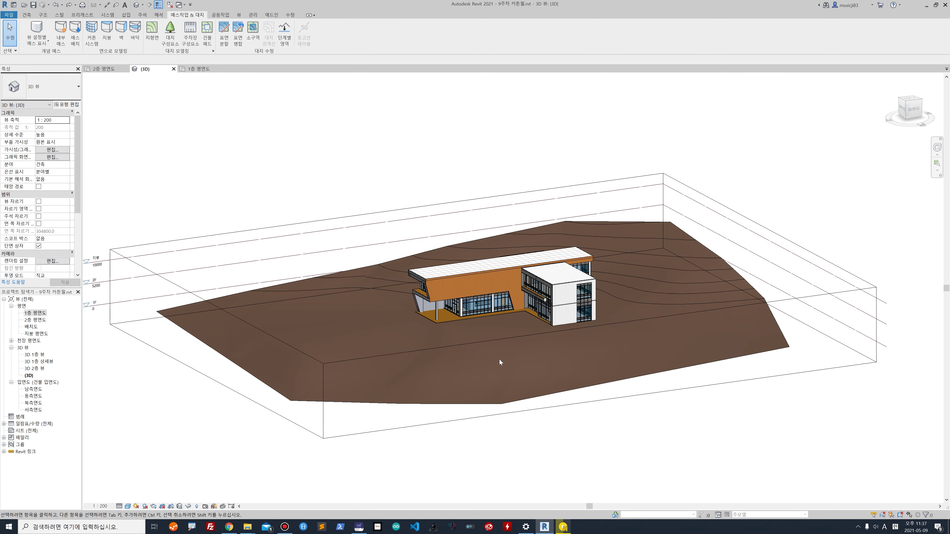
click(38, 246)
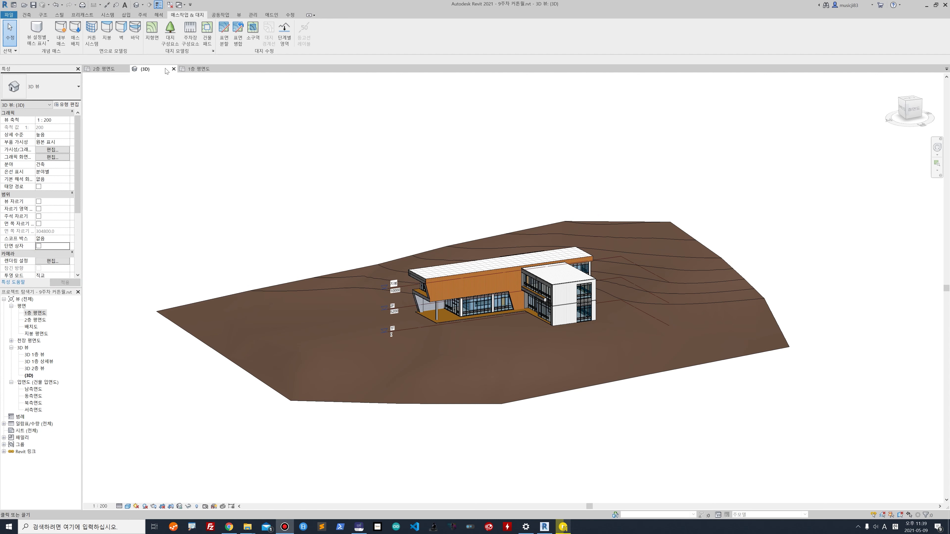
Step: Create a rectangular subregion of the toposurface around the whole building in the first-floor plan, starting about 15.8 m west of grid X1
key(ctrl+Tab)
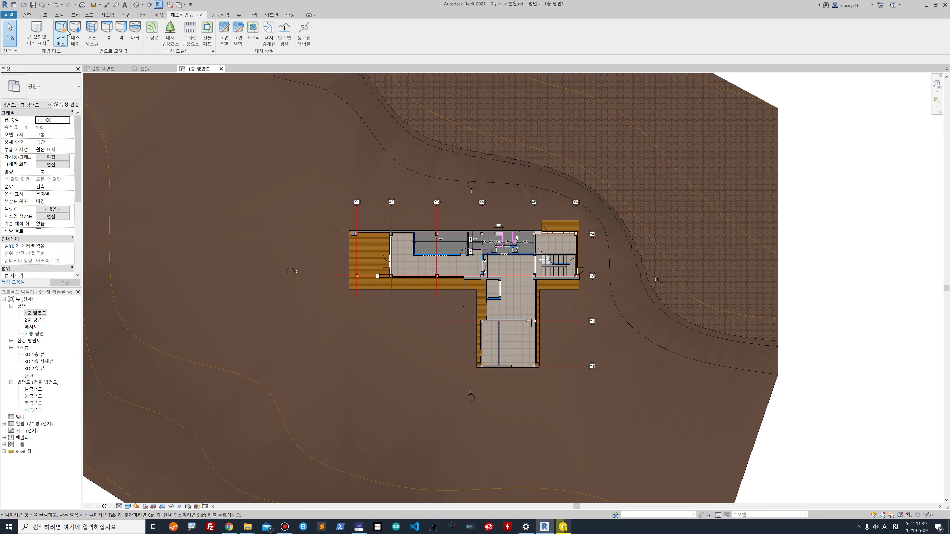
click(27, 15)
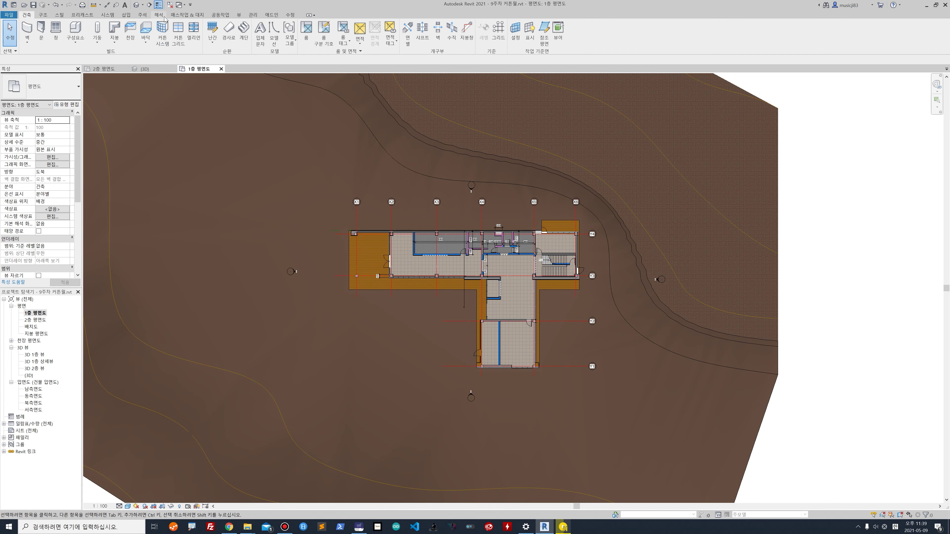
click(189, 15)
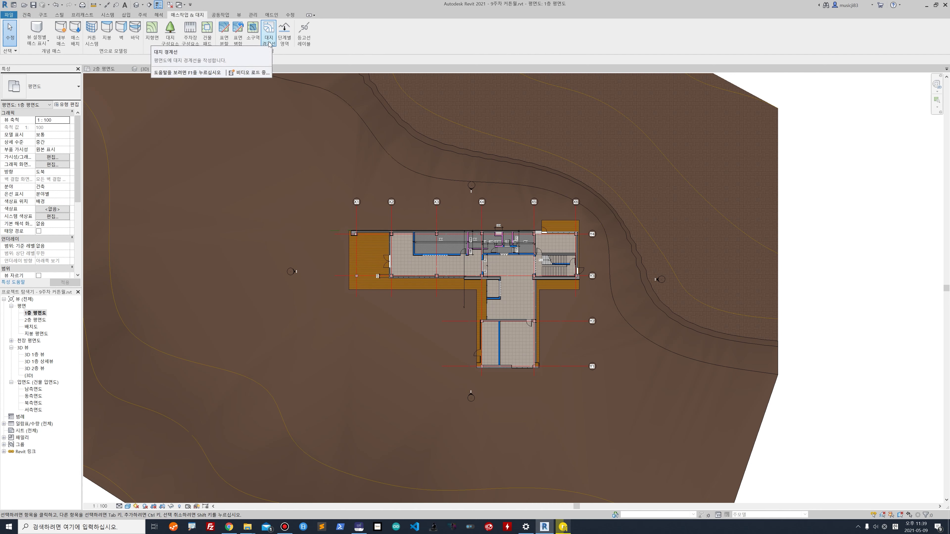
click(255, 42)
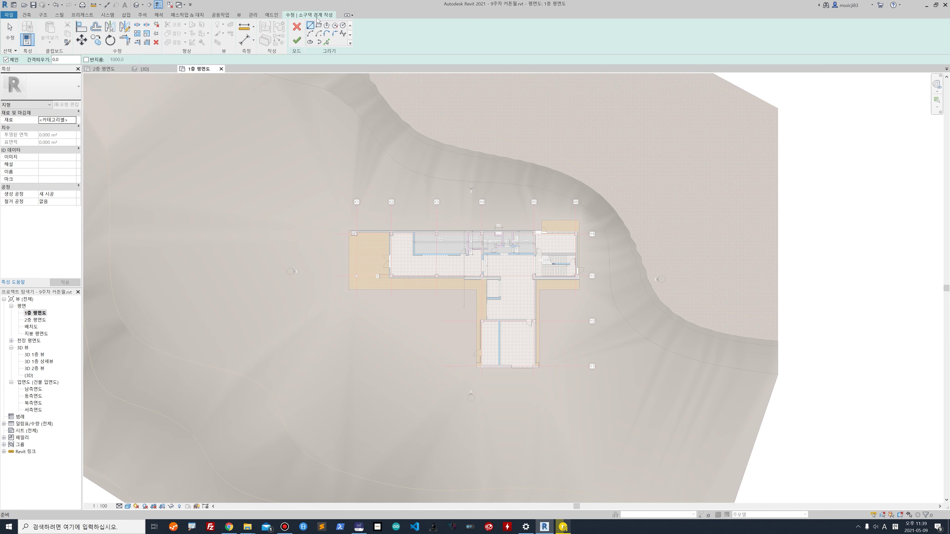
click(318, 25)
click(602, 197)
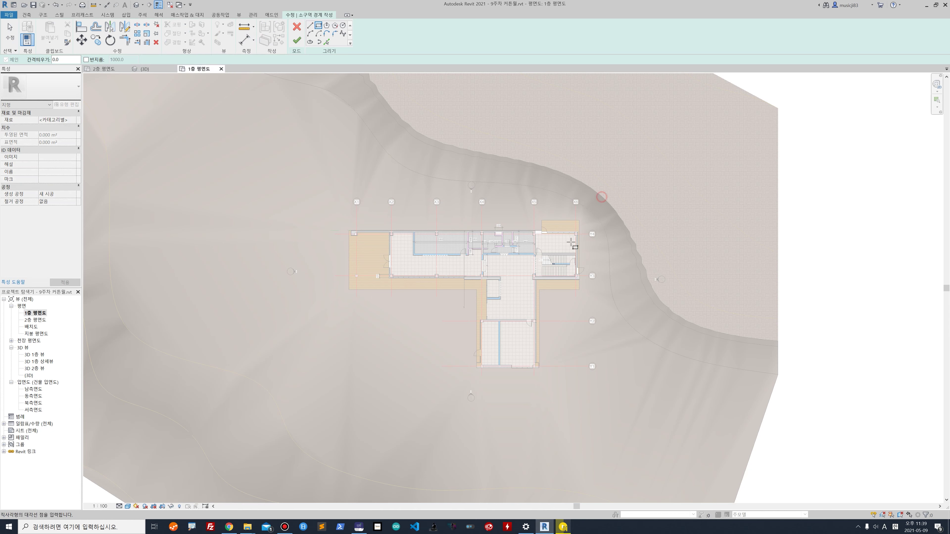
click(267, 443)
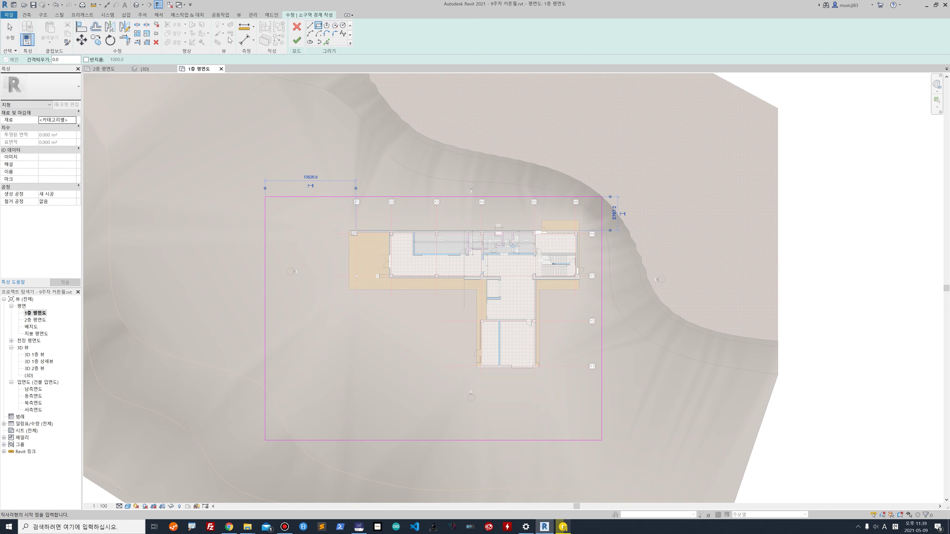
click(297, 41)
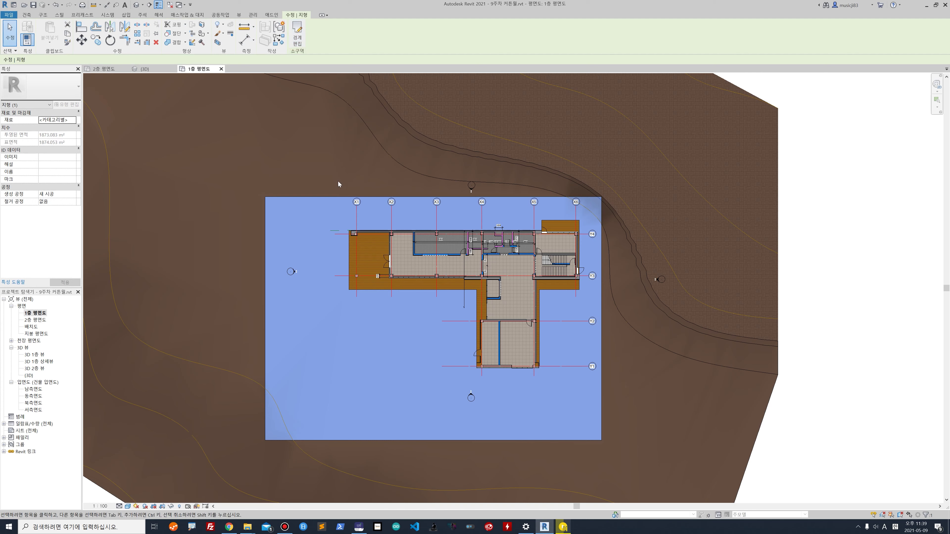
Step: Check the subregion's outline on the terrain in the default 3D view
scroll(254, 213, down, 5)
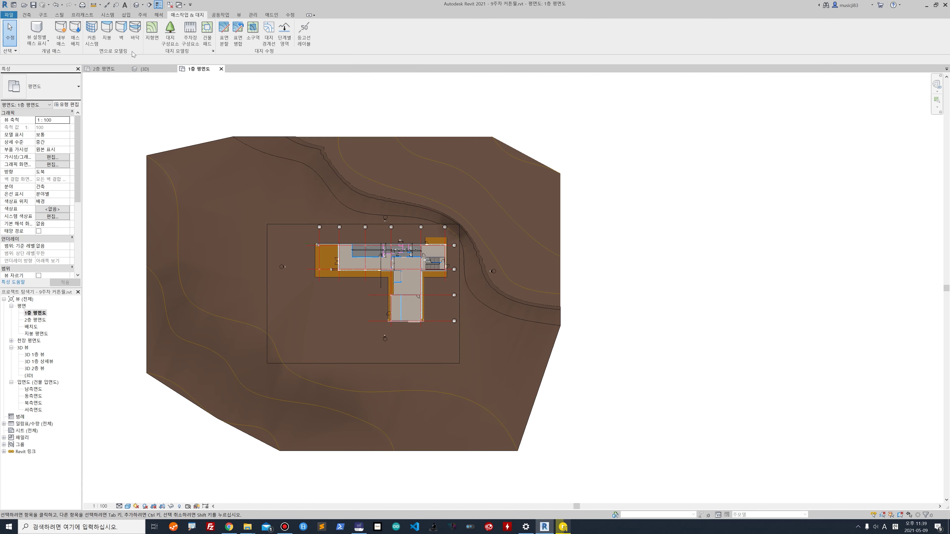
click(153, 68)
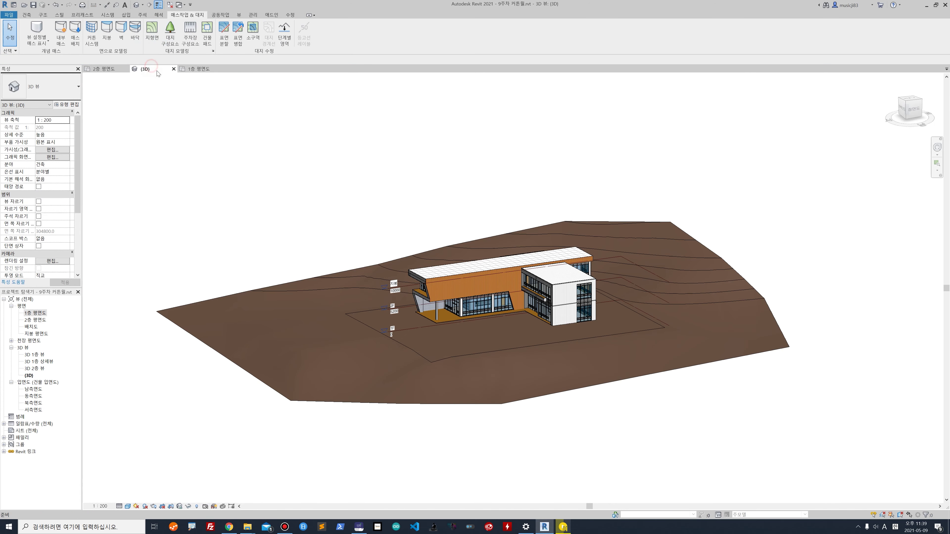
click(452, 403)
click(525, 413)
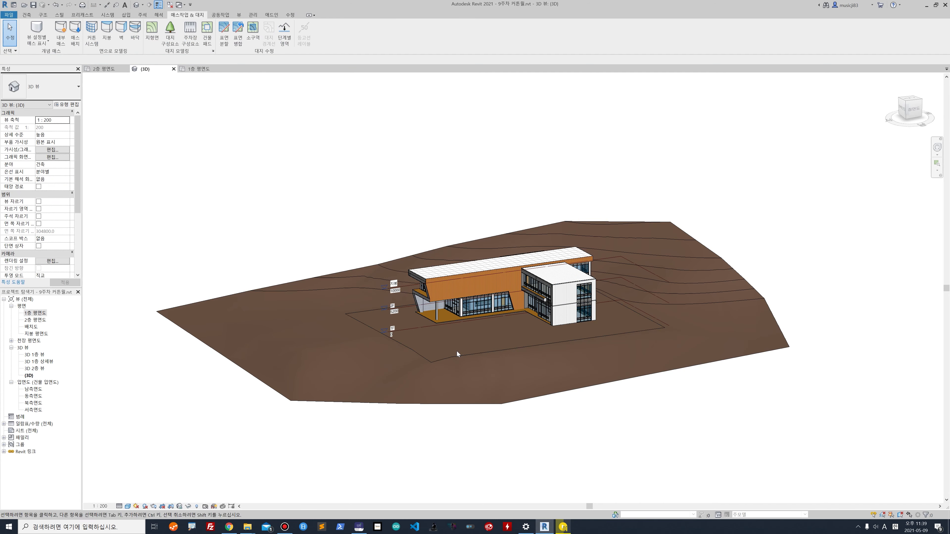
Step: Open the boundary of the subregion around the building for editing in the first-floor plan
click(457, 354)
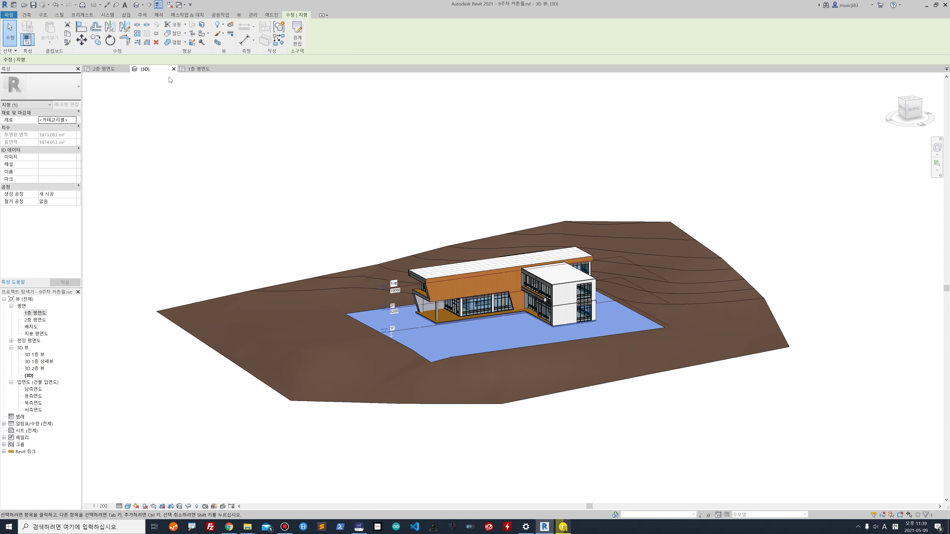
click(190, 69)
scroll(338, 226, up, 2)
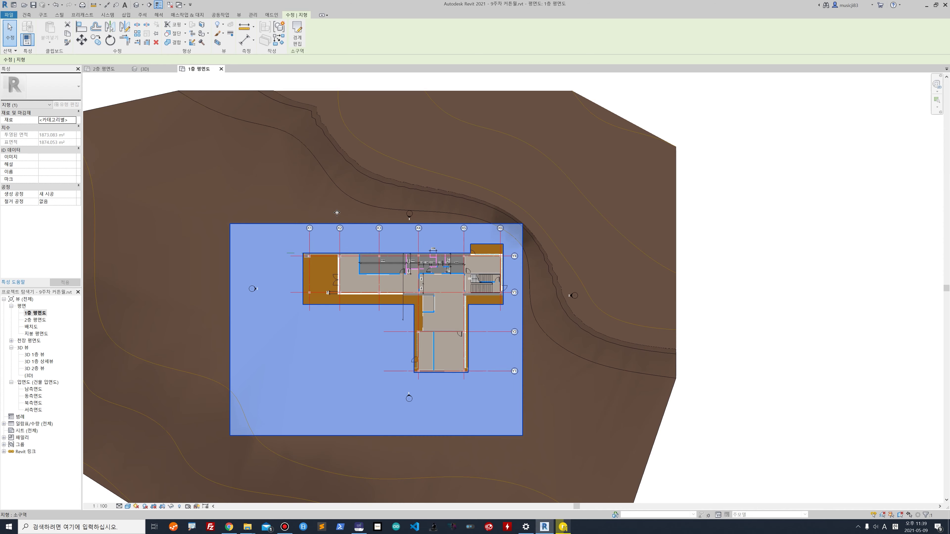
scroll(342, 224, down, 1)
click(297, 33)
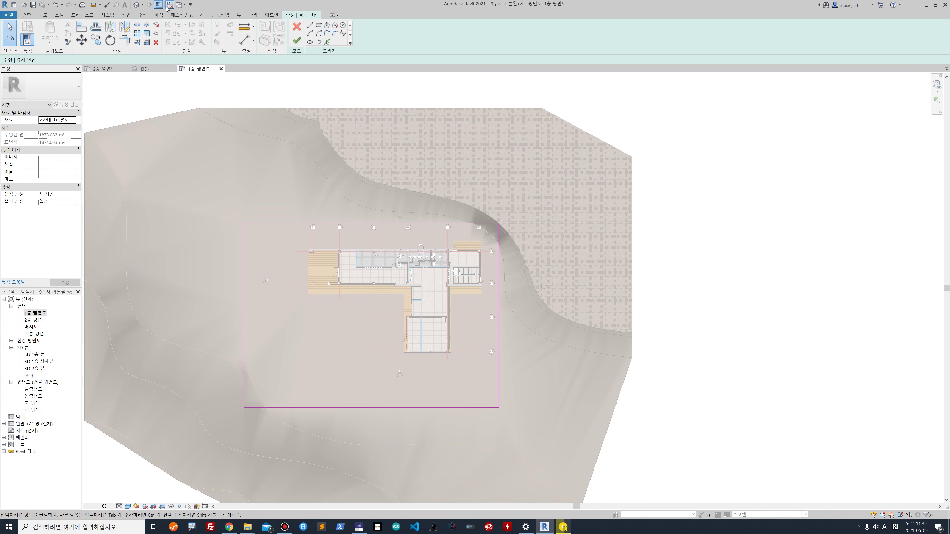
Step: Add an aligned dimension between the west and east lines of the subregion boundary, placed above its north edge
click(107, 5)
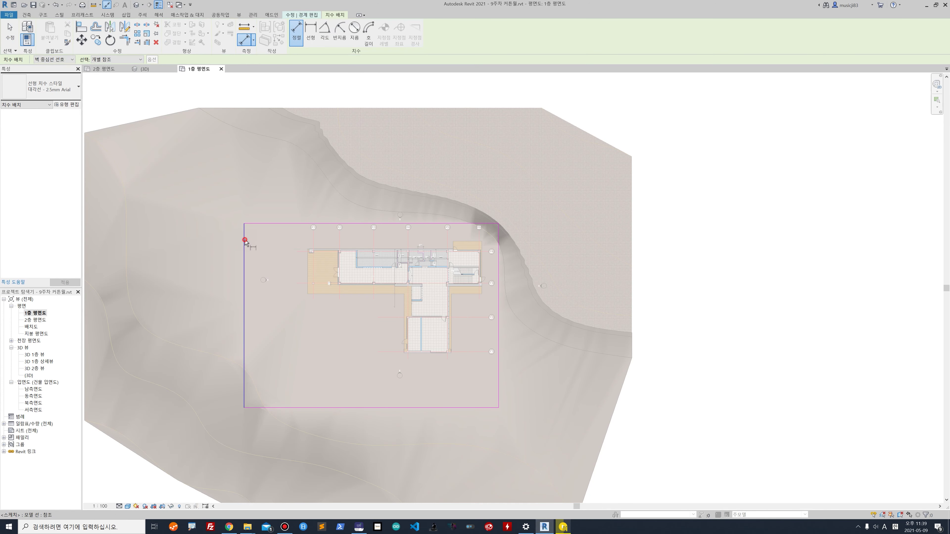
click(375, 206)
click(371, 207)
scroll(370, 204, up, 3)
scroll(371, 204, up, 3)
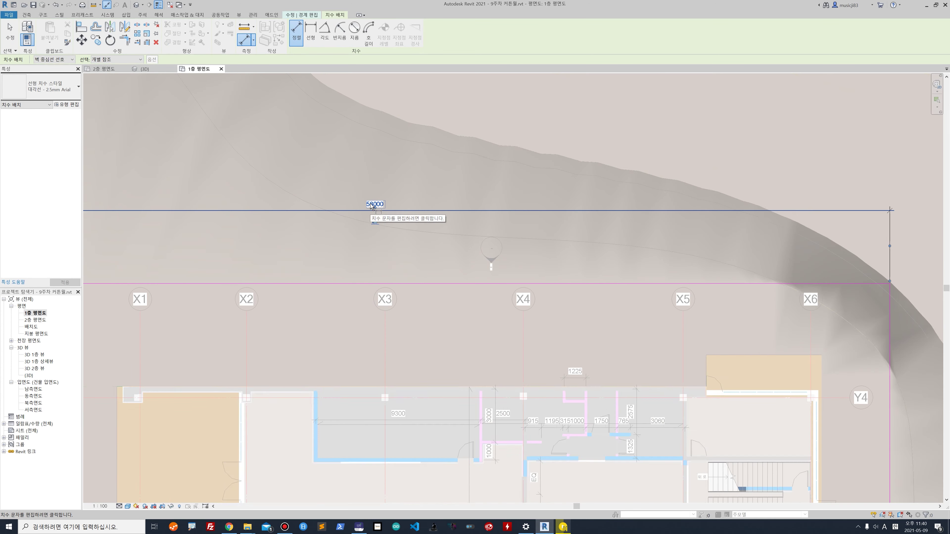
scroll(392, 209, down, 2)
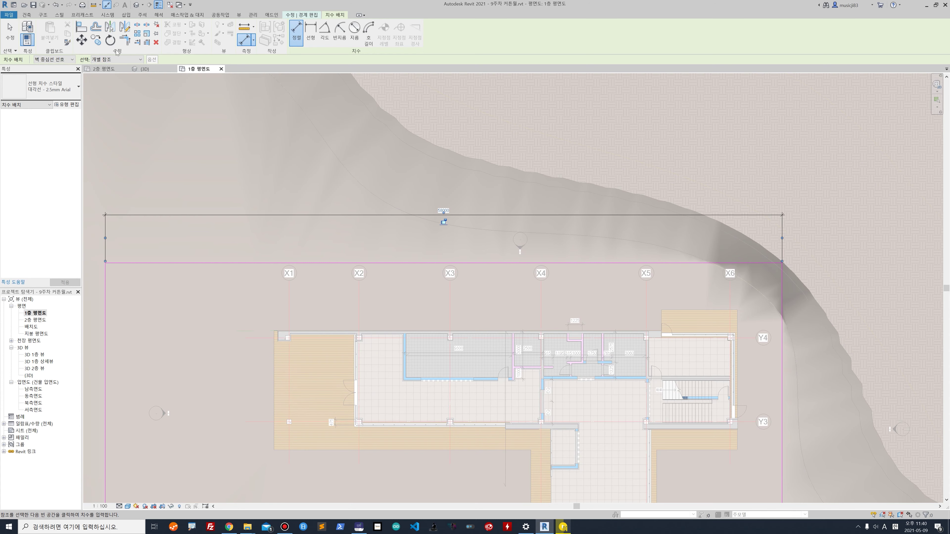
Step: Set the subregion boundary's east-west width to 84000 mm by moving its west line
key(Escape)
middle_drag(112, 301, 262, 276)
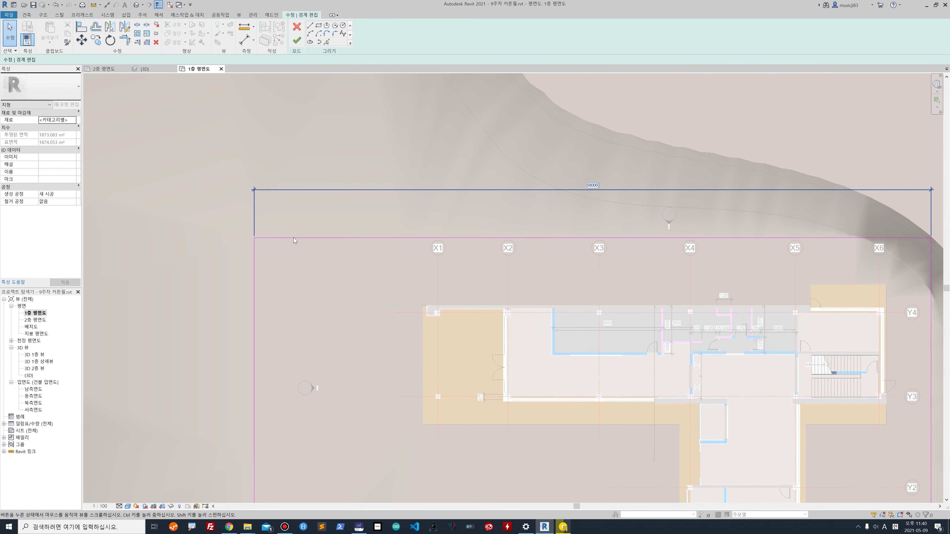
click(255, 276)
click(590, 185)
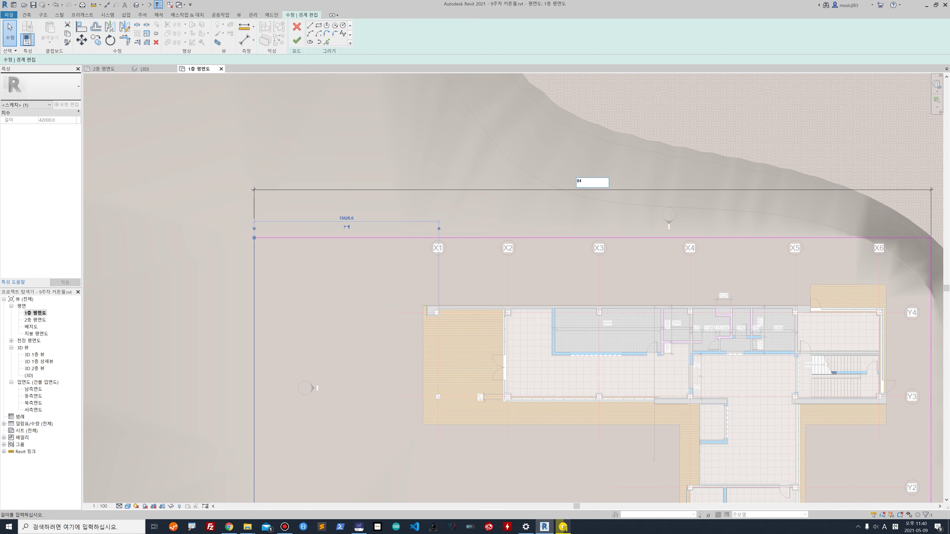
key(Return)
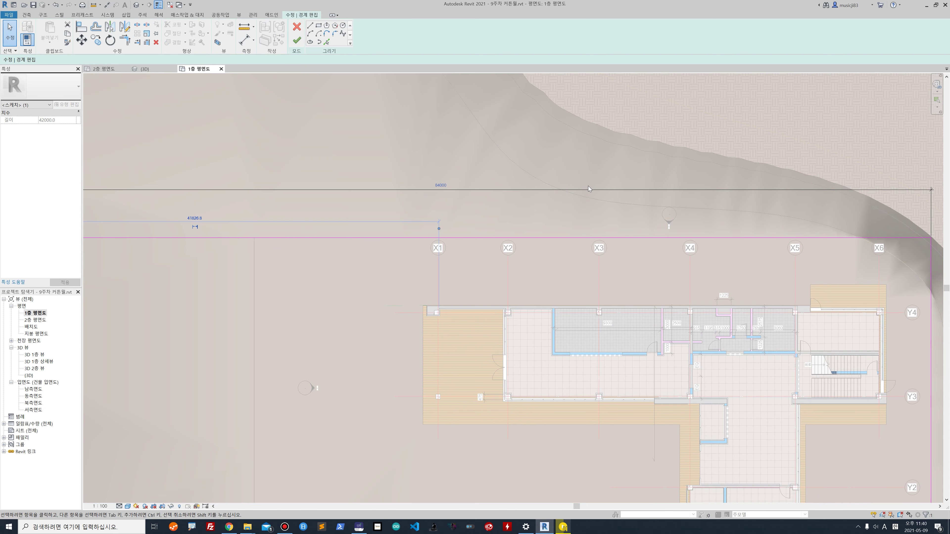
scroll(511, 163, down, 2)
scroll(511, 163, down, 2)
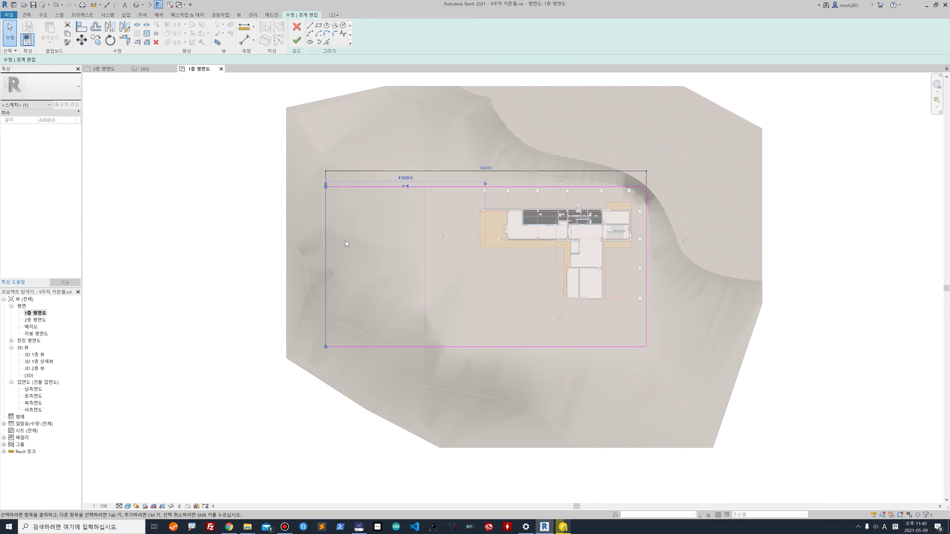
Step: Add an aligned dimension between the north and south lines of the subregion boundary, placed outside its west edge
click(400, 280)
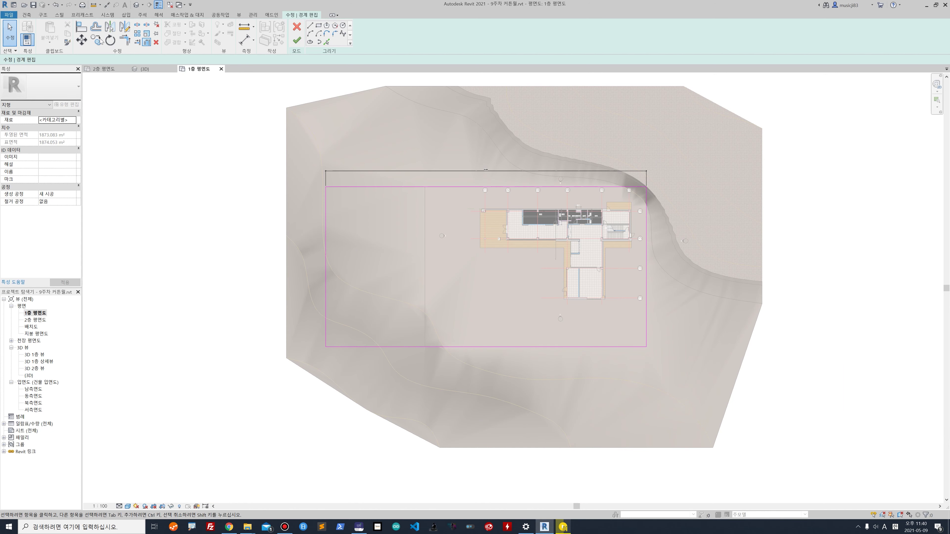
click(108, 4)
click(351, 187)
click(363, 346)
click(313, 272)
key(Escape)
key(Escape)
scroll(314, 274, up, 3)
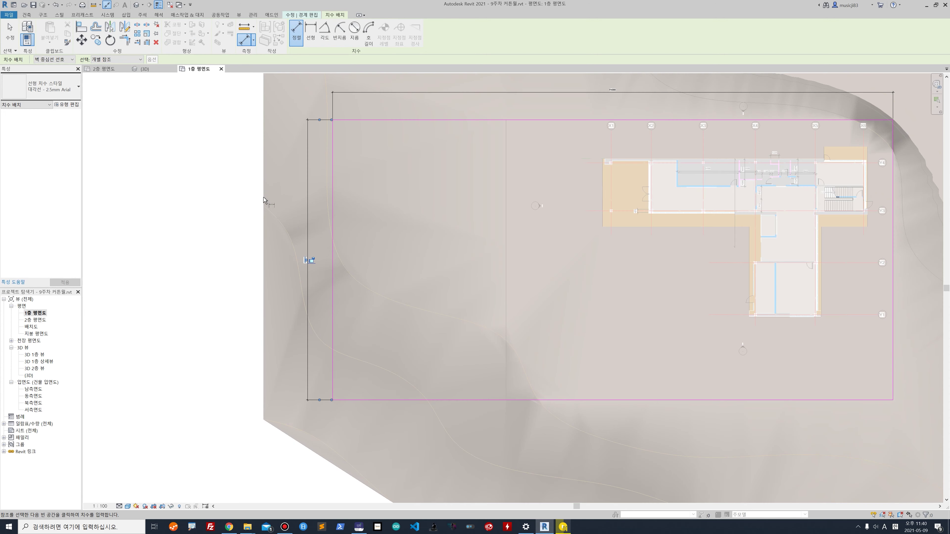
Step: Set the subregion boundary's north-south length to 62000 mm by moving its south line, and finish the boundary edit
click(371, 400)
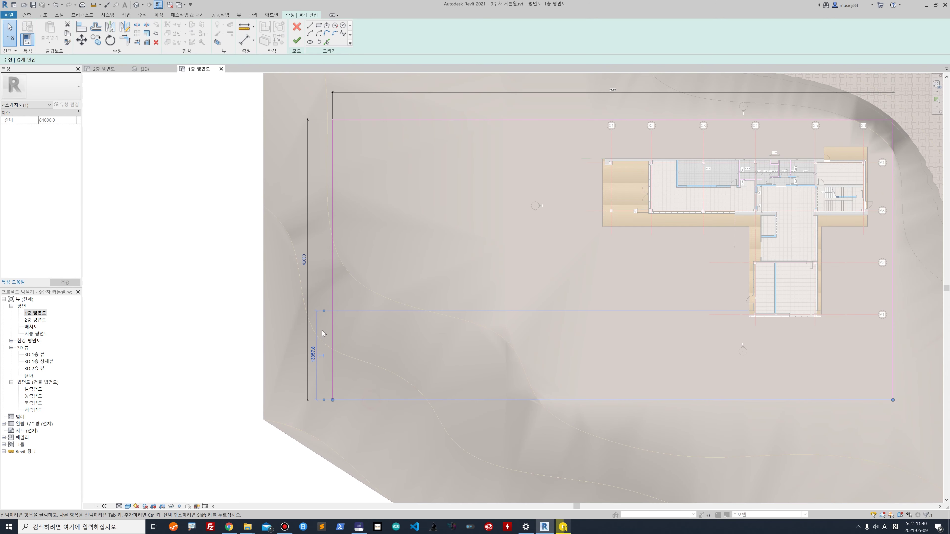
scroll(322, 419, up, 5)
click(282, 214)
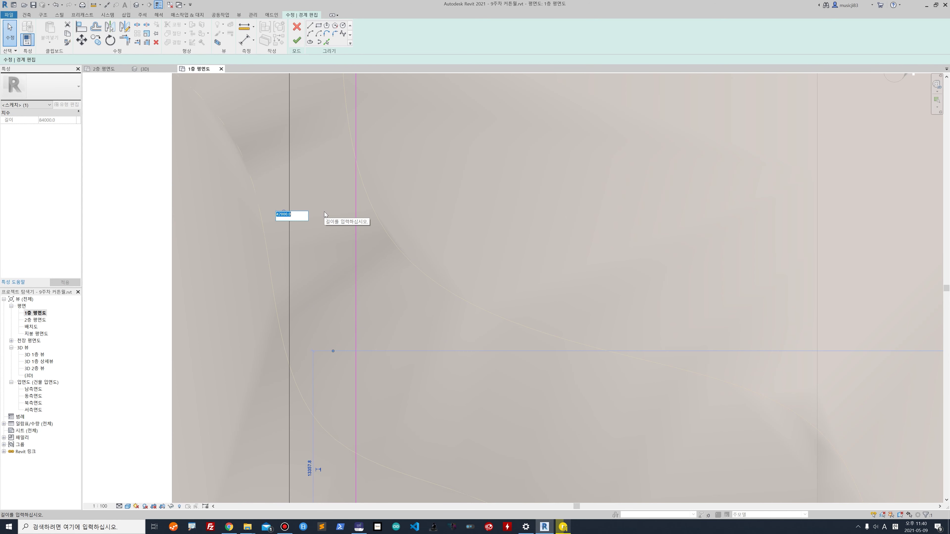
text(62)
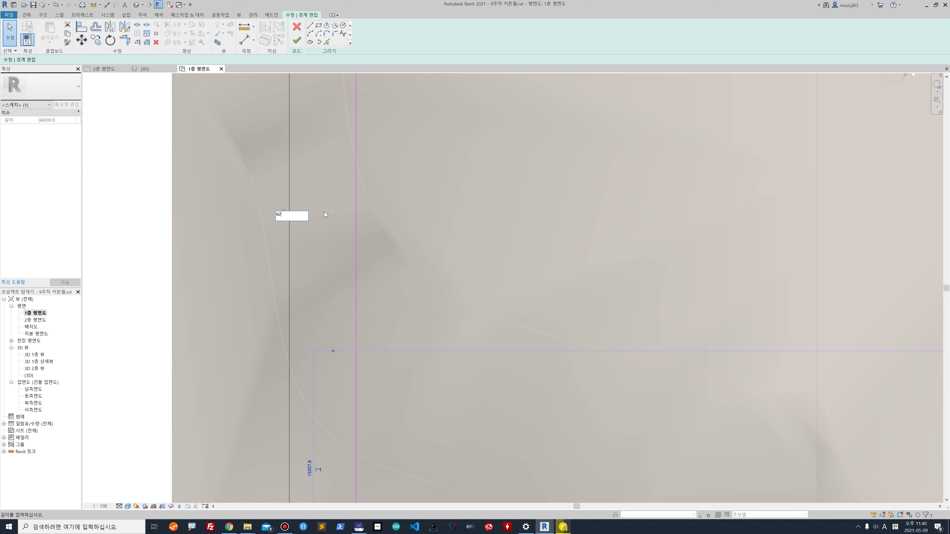
text(000)
key(Return)
scroll(236, 283, down, 5)
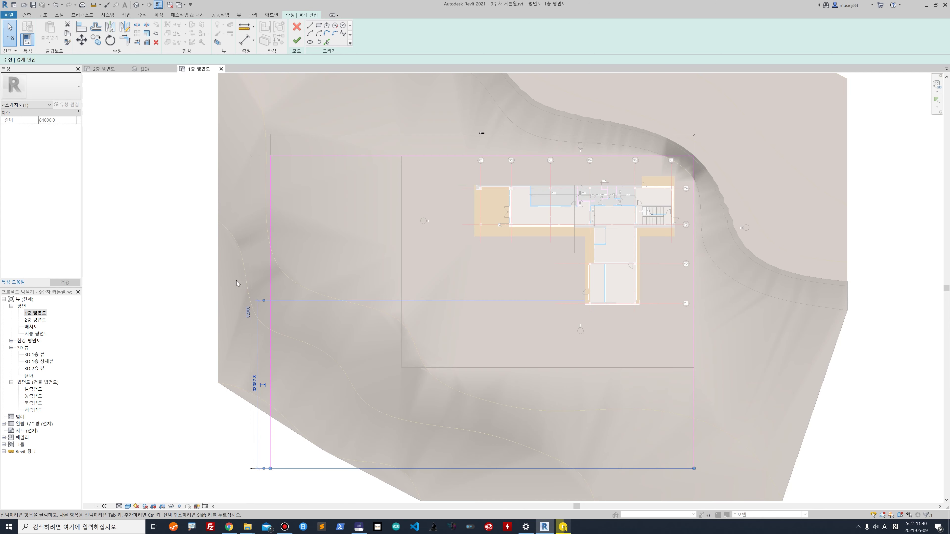
click(296, 40)
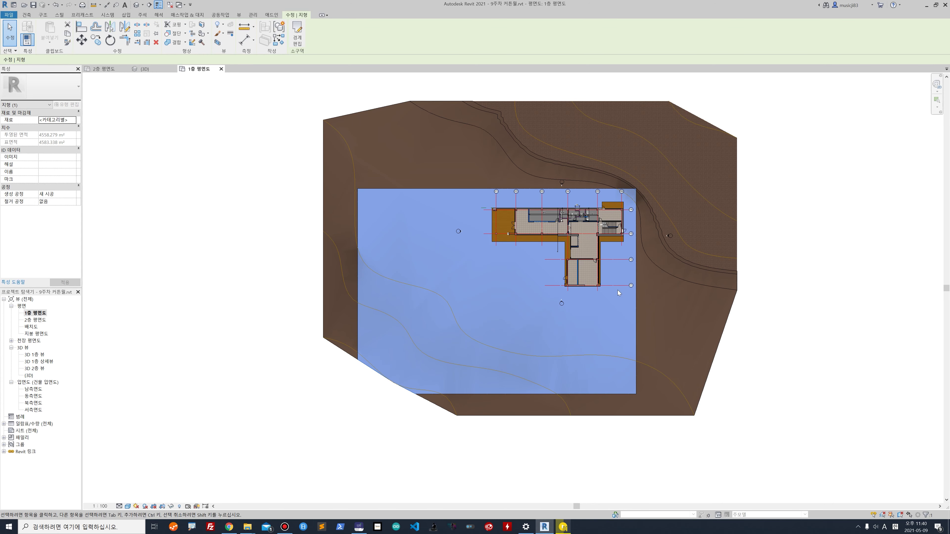
scroll(578, 381, up, 3)
scroll(636, 366, down, 2)
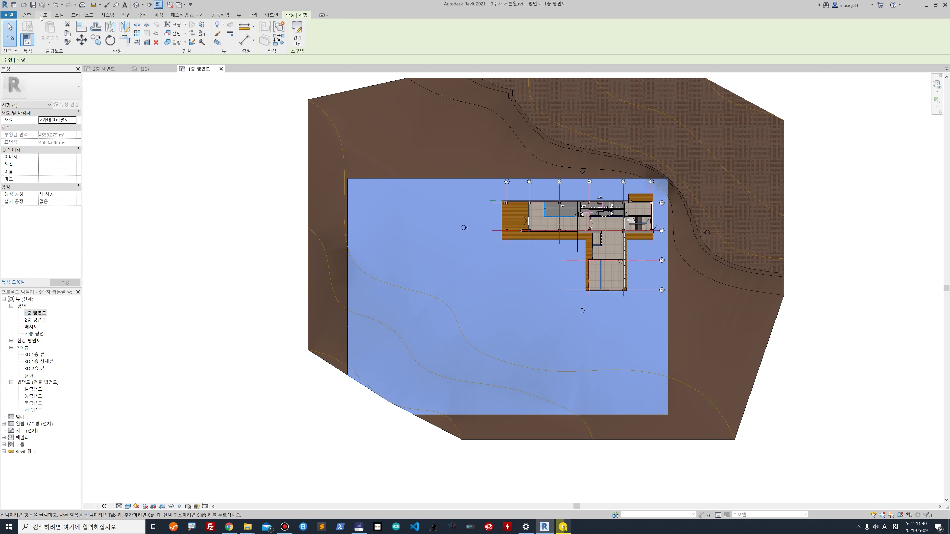
Step: Start a new subregion and sketch a north-south rectangle about 12.4 m wide and 62 m long, west of the building
click(178, 16)
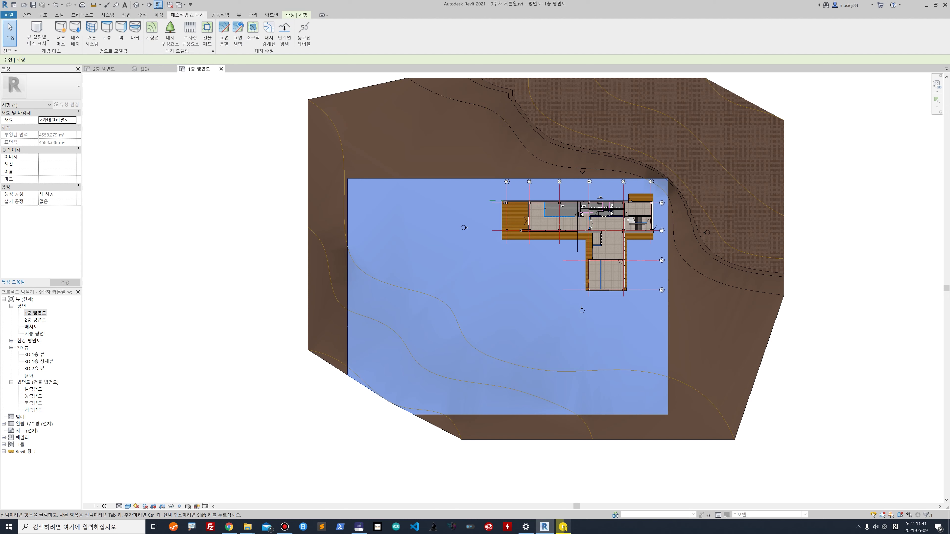
click(252, 36)
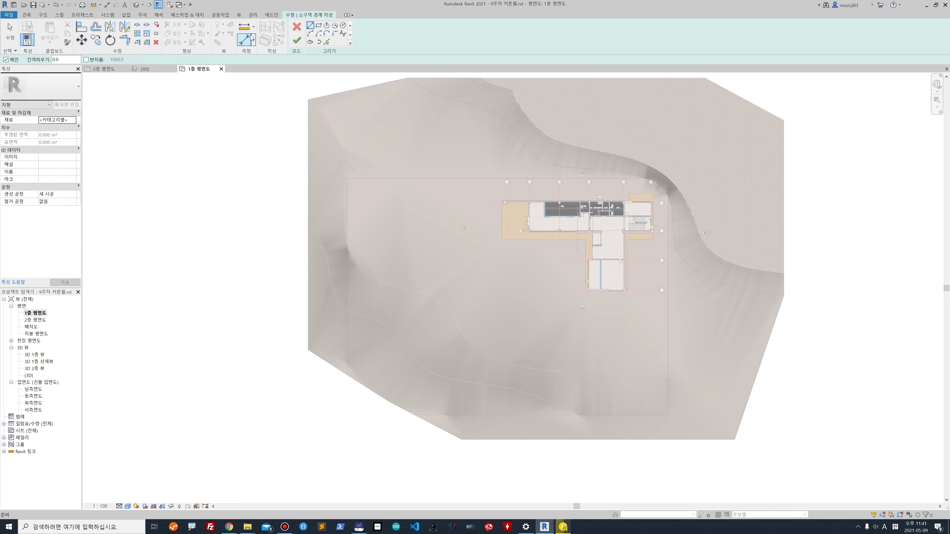
click(365, 179)
key(Escape)
click(319, 25)
scroll(359, 169, up, 2)
click(367, 176)
scroll(393, 209, down, 3)
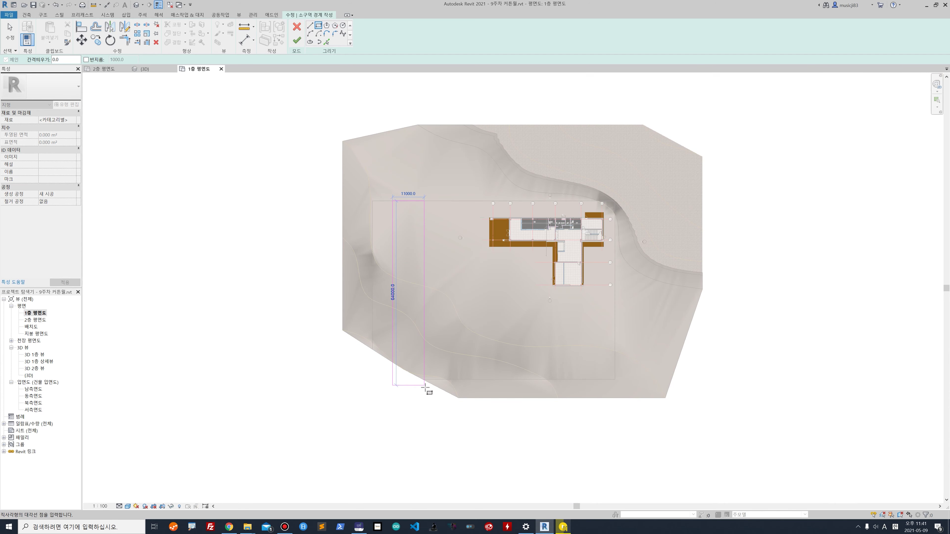
click(429, 379)
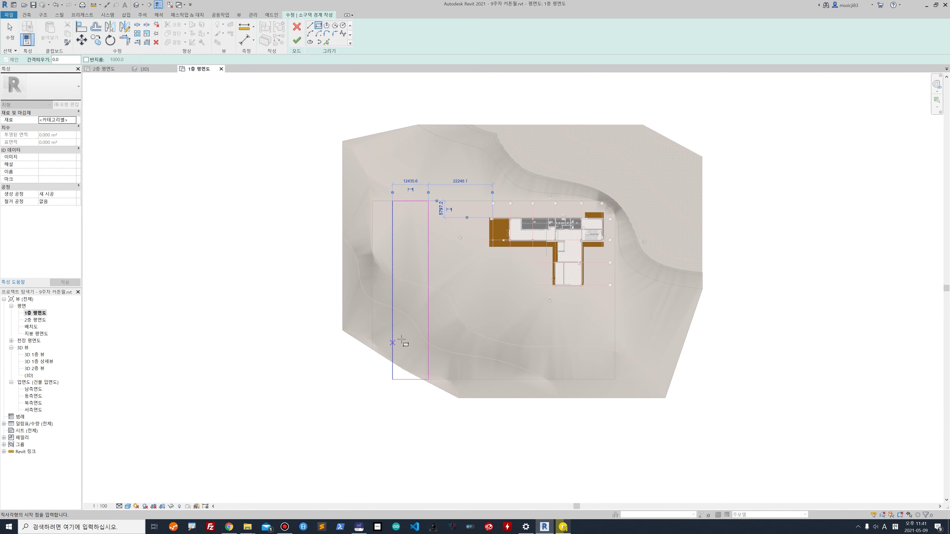
Step: Sketch an east-west rectangle about 84 m long and 8.8 m wide south of the building, crossing the north-south strip
click(615, 344)
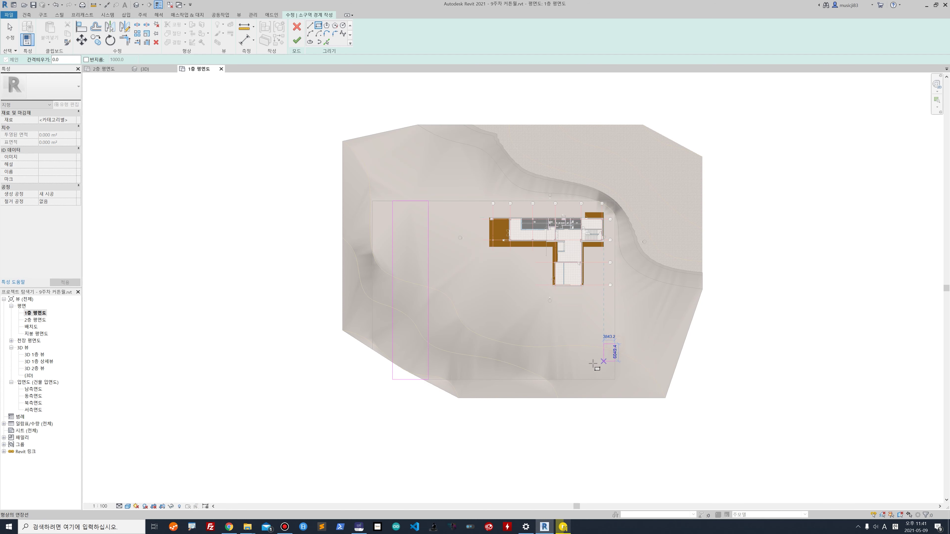
click(373, 369)
scroll(457, 318, up, 2)
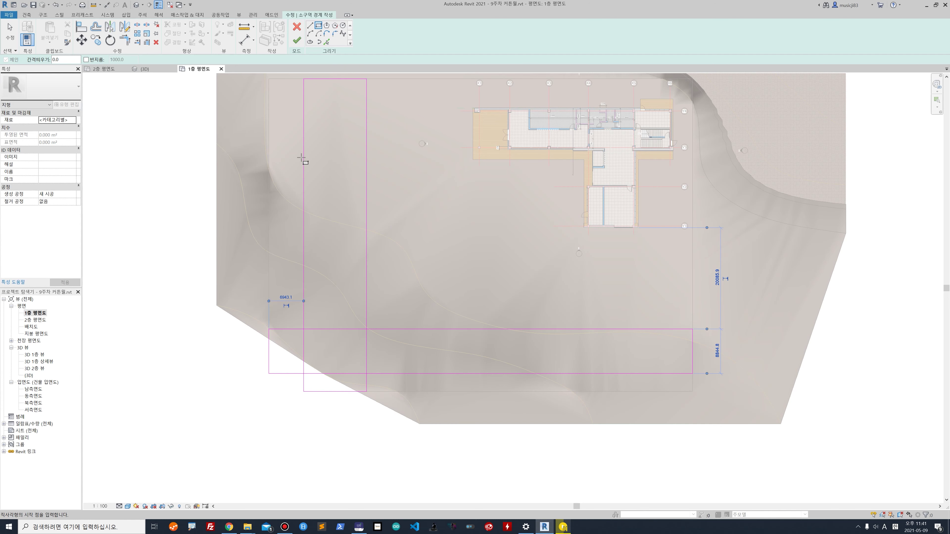
scroll(364, 187, down, 1)
scroll(357, 232, down, 1)
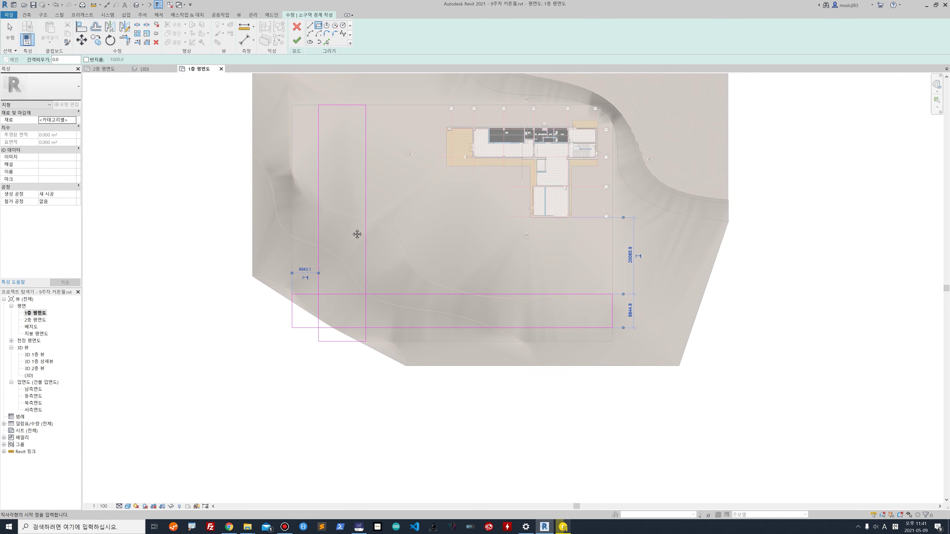
middle_drag(356, 233, 350, 273)
click(10, 34)
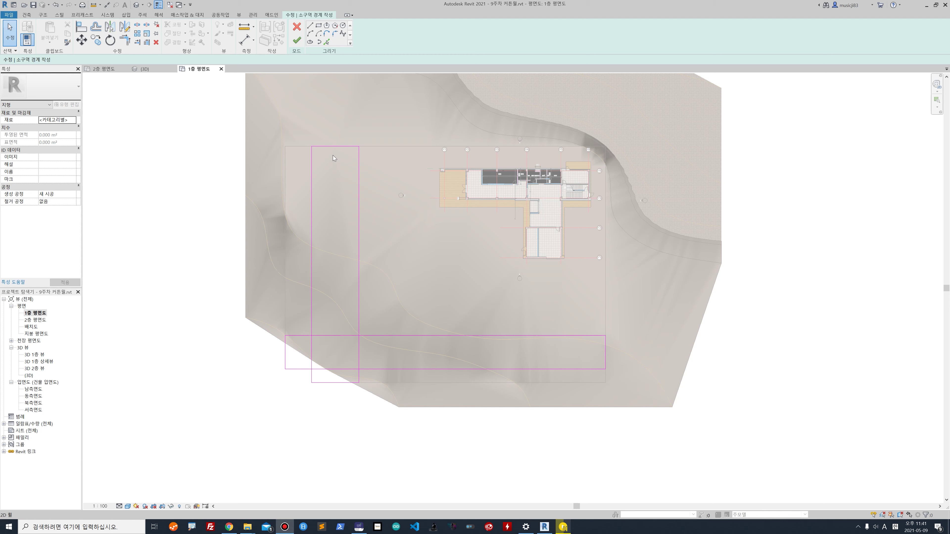
Step: Set the north-south strip's width to 10000 mm by moving its west line
click(312, 202)
scroll(335, 412, up, 2)
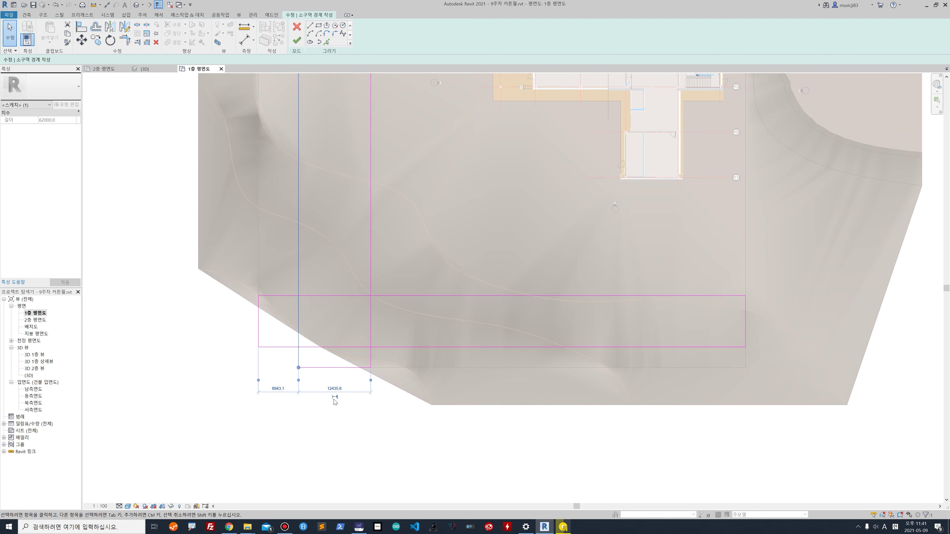
click(334, 389)
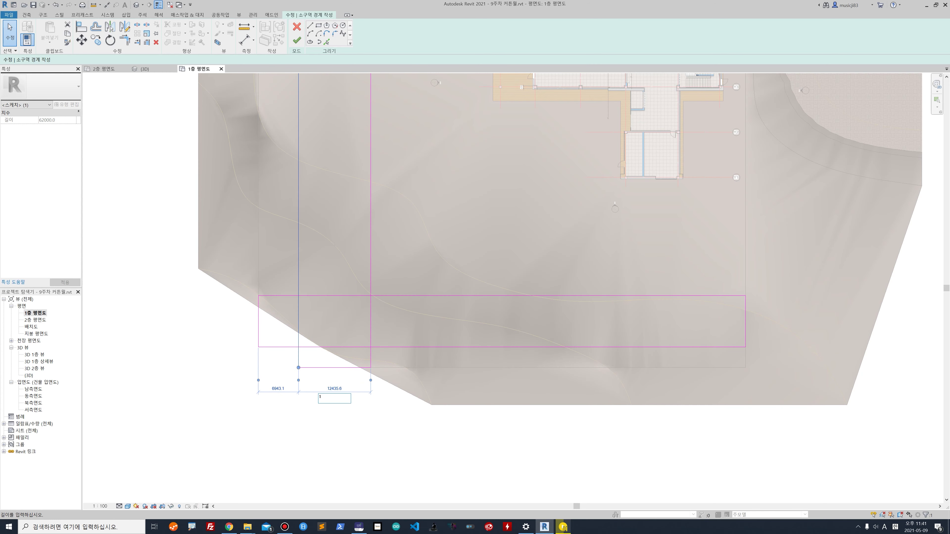
text(10000)
key(Return)
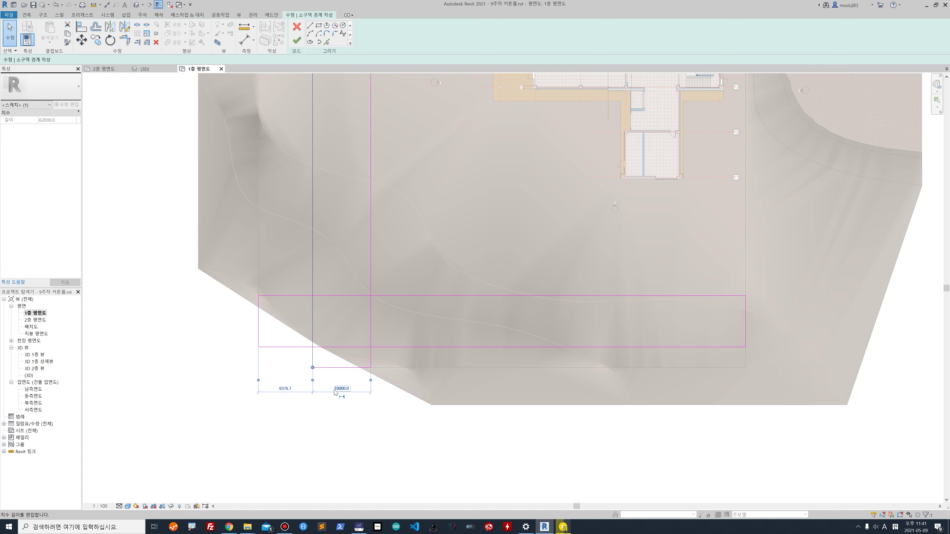
Step: Add an aligned dimension across the width of the east-west strip at its east end
click(711, 295)
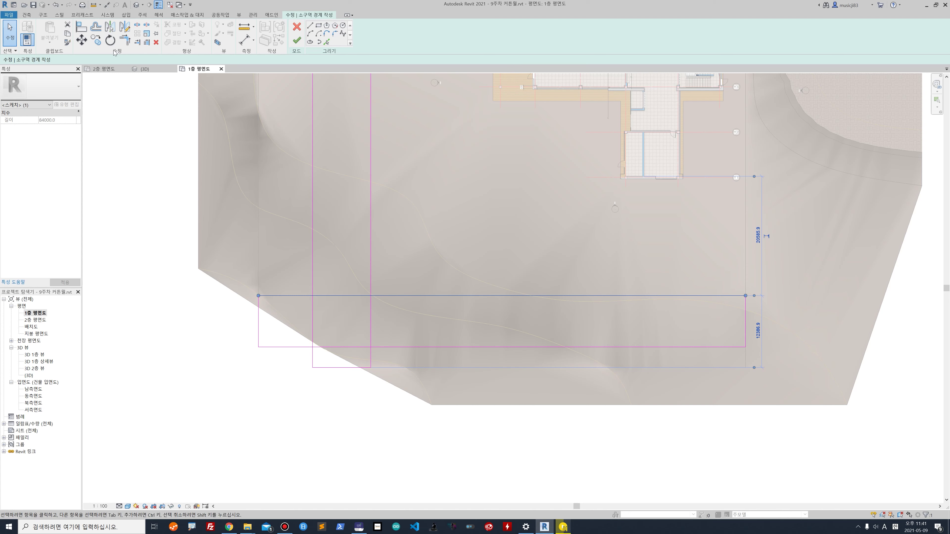
click(106, 5)
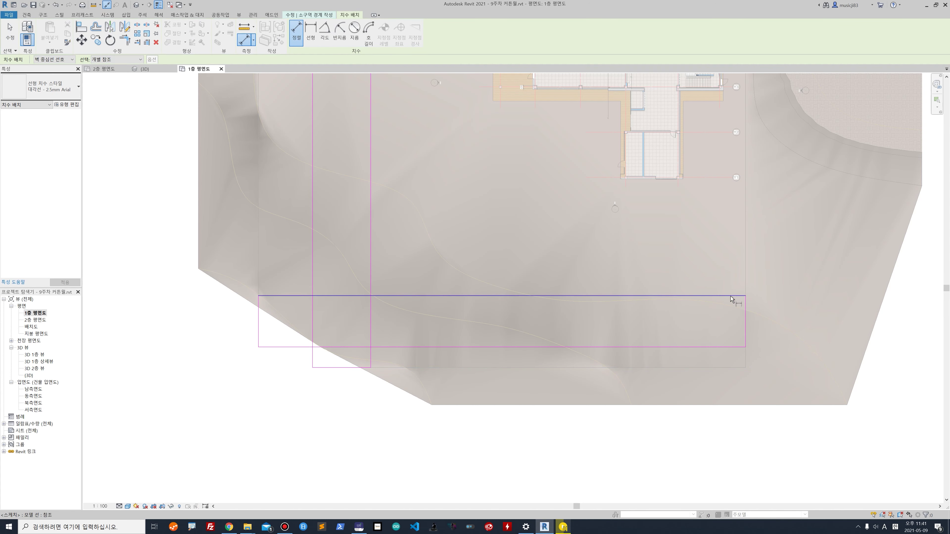
click(762, 323)
scroll(770, 329, up, 5)
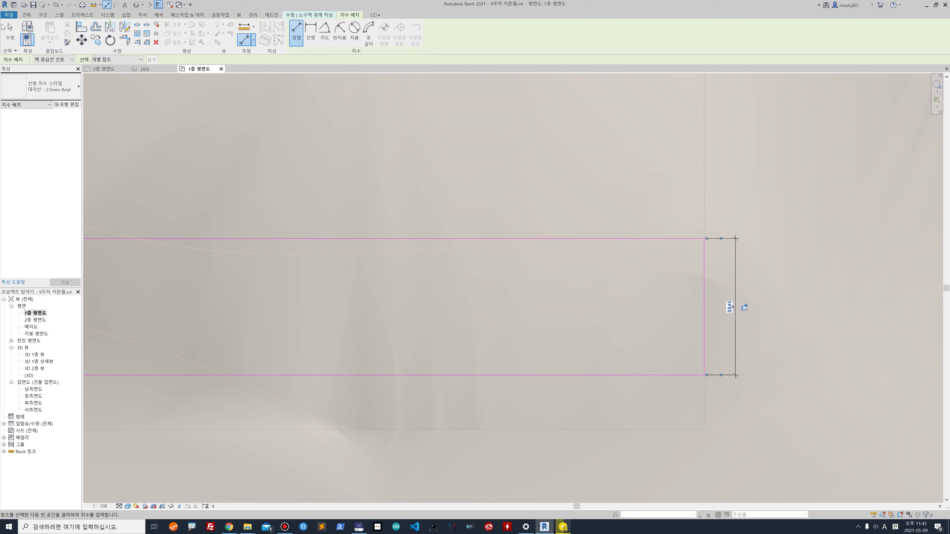
key(Escape)
Step: Set the east-west strip's width to 10000 mm by moving its north line
click(603, 238)
click(730, 307)
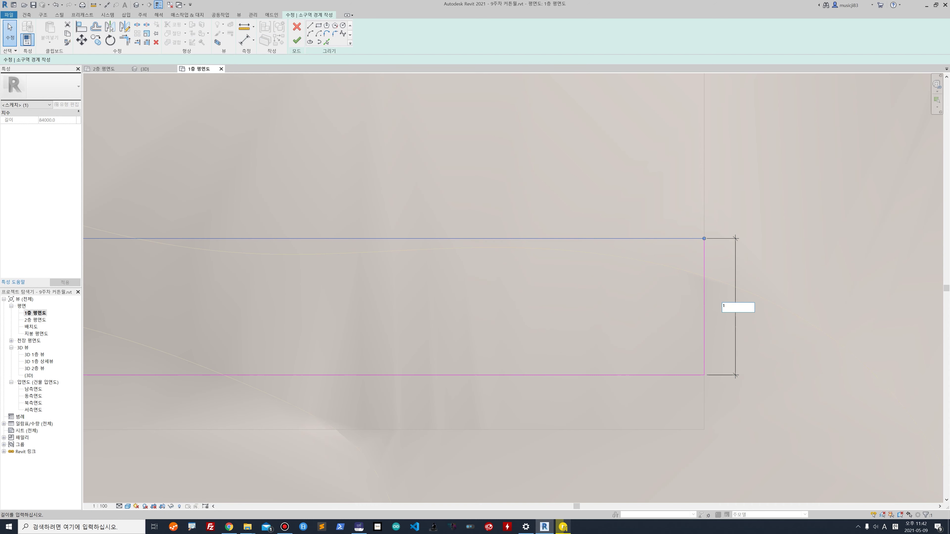
text(10000)
key(Return)
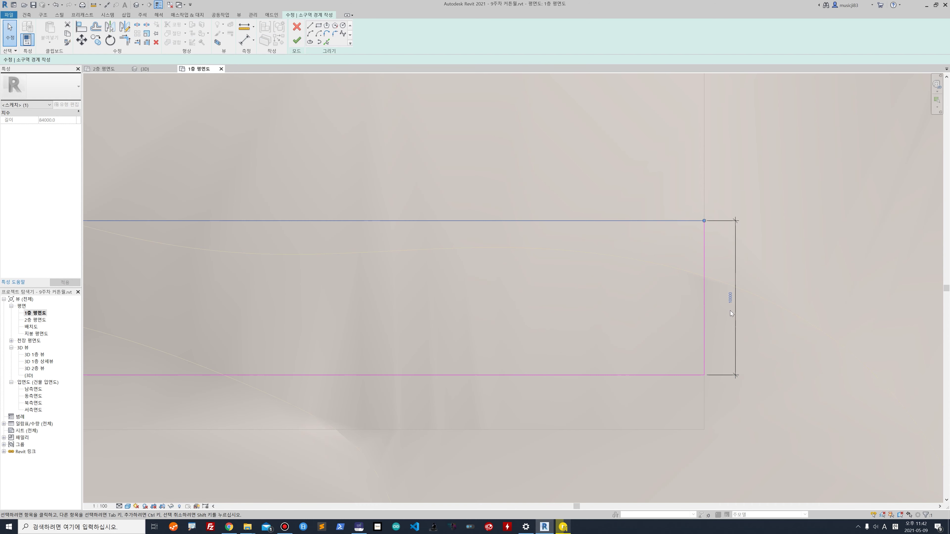
scroll(725, 316, down, 5)
middle_drag(430, 258, 438, 304)
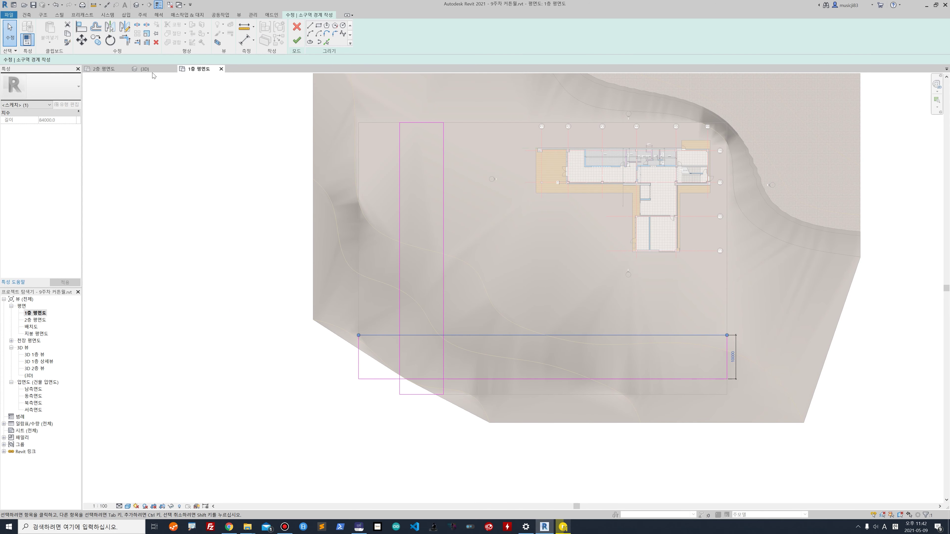
click(10, 40)
click(222, 437)
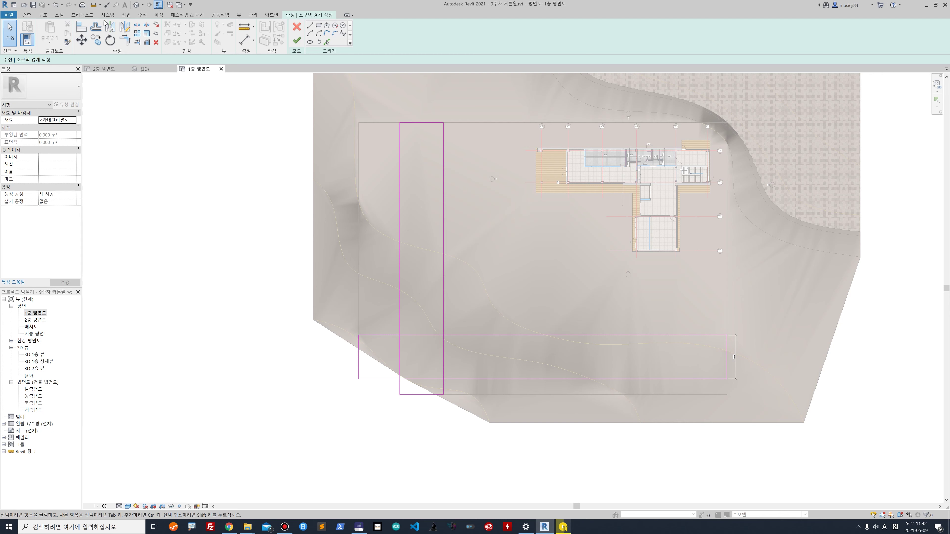
click(137, 24)
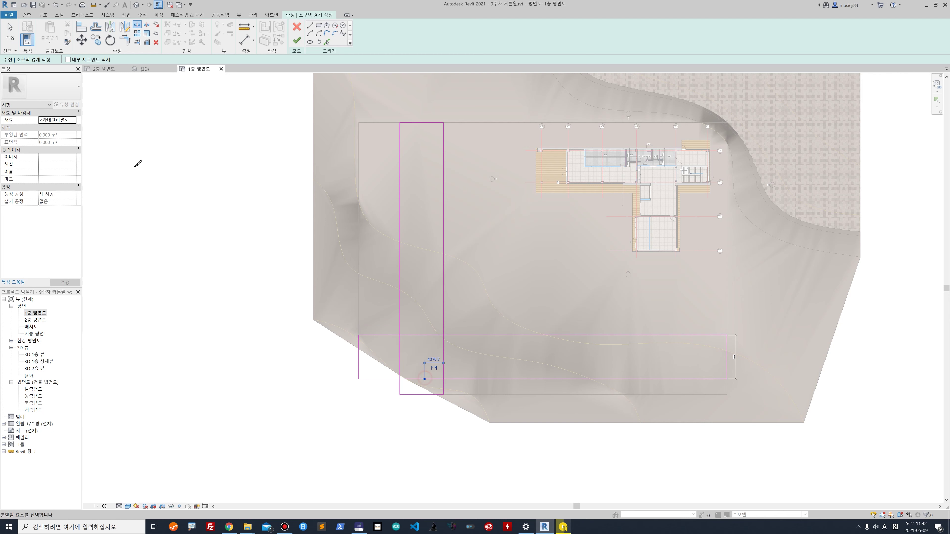
key(Escape)
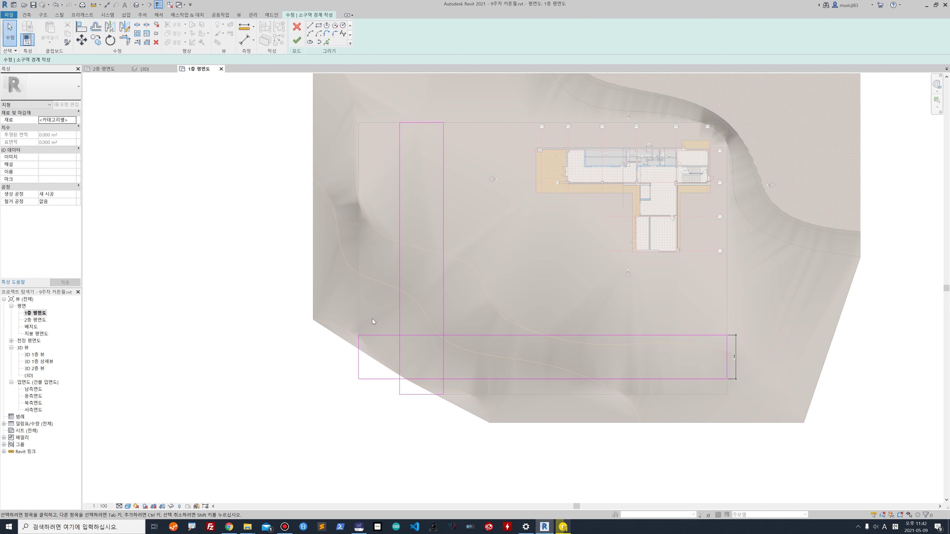
Step: Trim the crossing strip lines to corners at all four intersections to form one cross-shaped outline, and finish the subregion
click(125, 39)
click(382, 336)
click(399, 318)
click(443, 318)
click(462, 335)
click(462, 379)
click(444, 388)
click(385, 380)
click(393, 385)
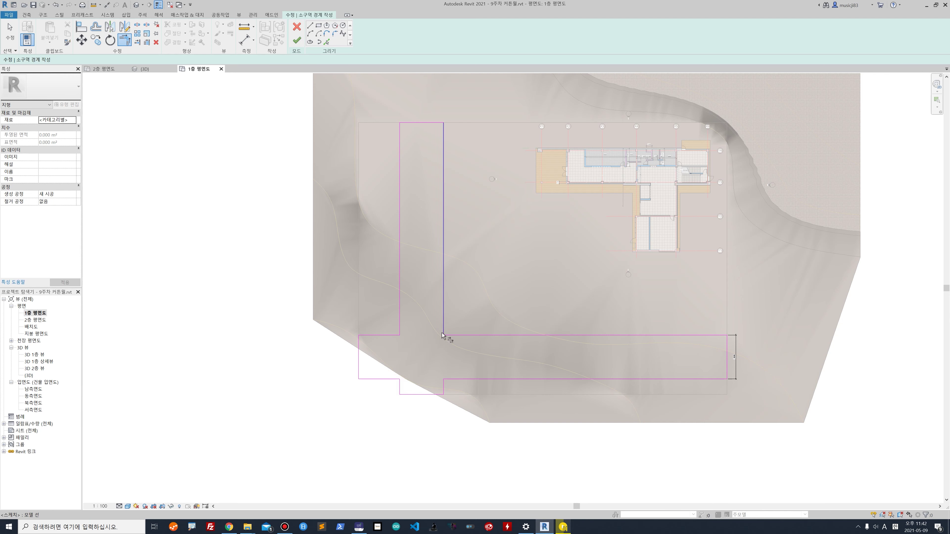
click(297, 40)
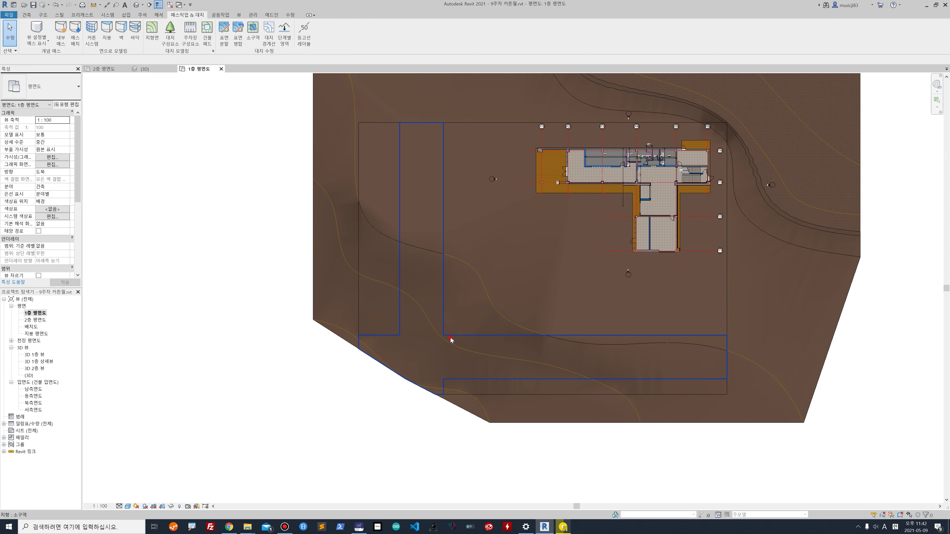
click(470, 350)
scroll(611, 354, down, 3)
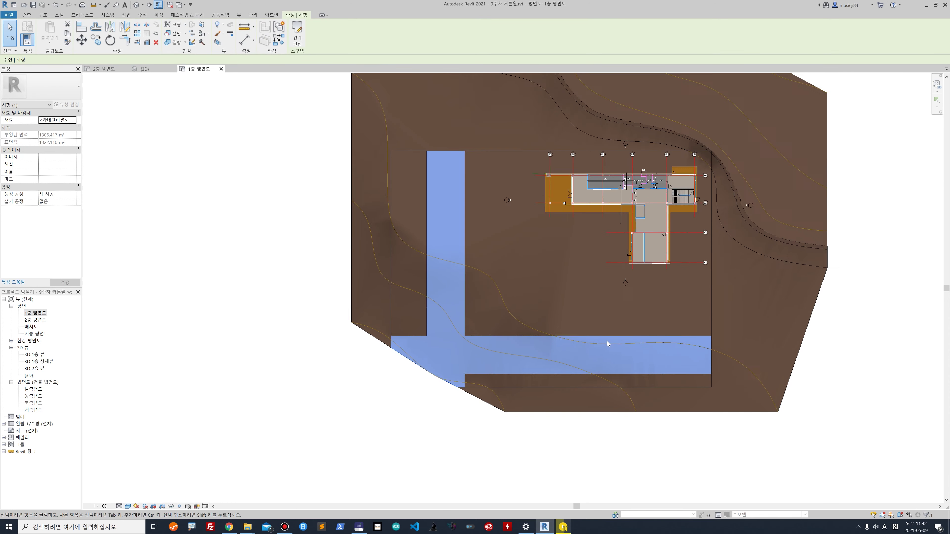
scroll(460, 289, down, 1)
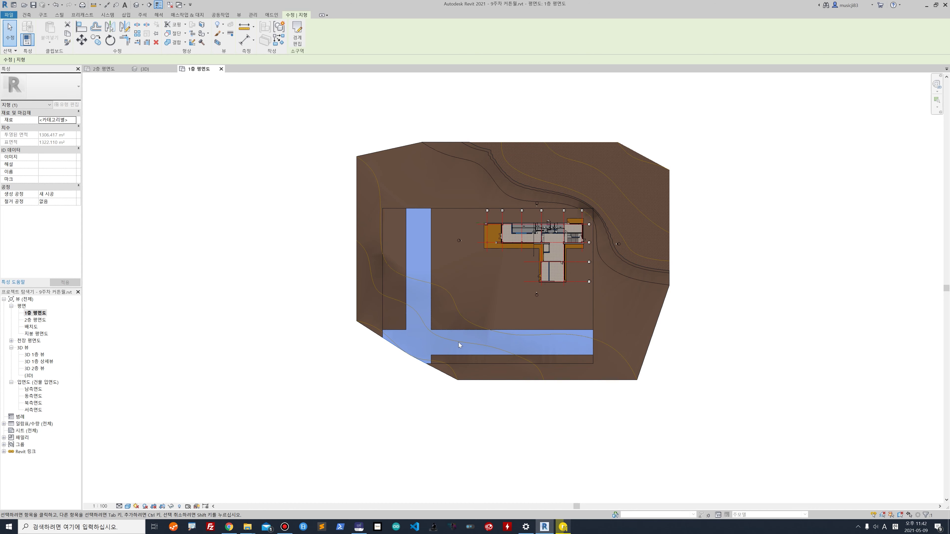
scroll(418, 261, up, 2)
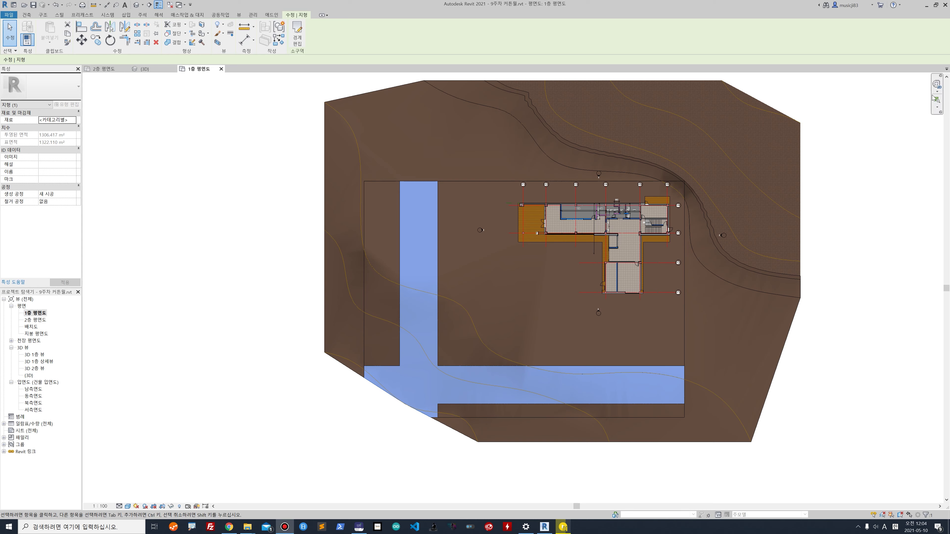
click(361, 449)
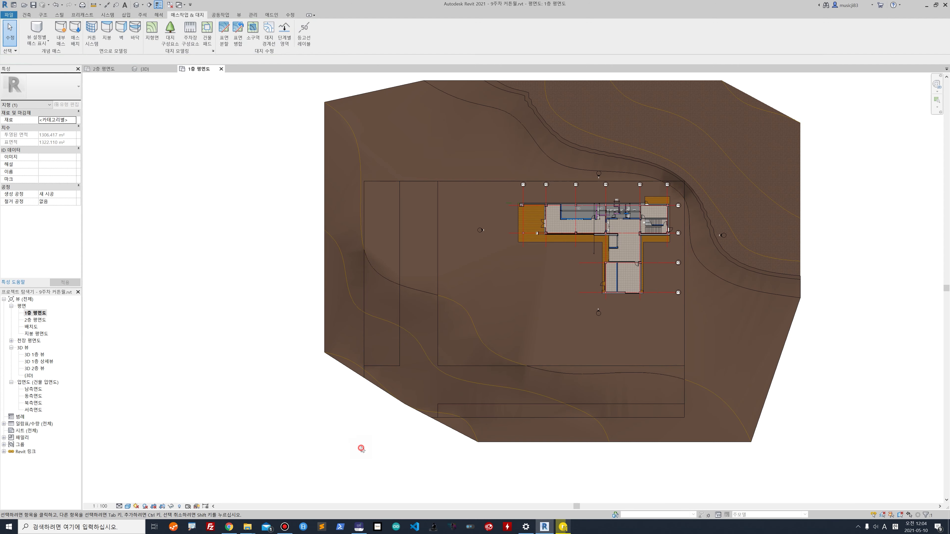
Step: Reopen the road subregion's boundary, sketch a rectangle about 30 m long southwest of the building between the two strips, and finish the boundary
double_click(437, 365)
scroll(576, 284, up, 1)
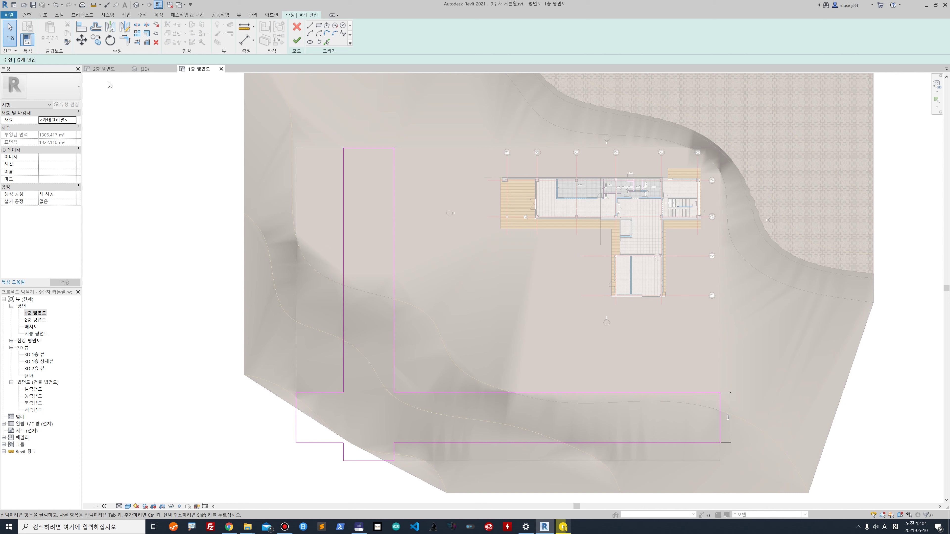
click(318, 25)
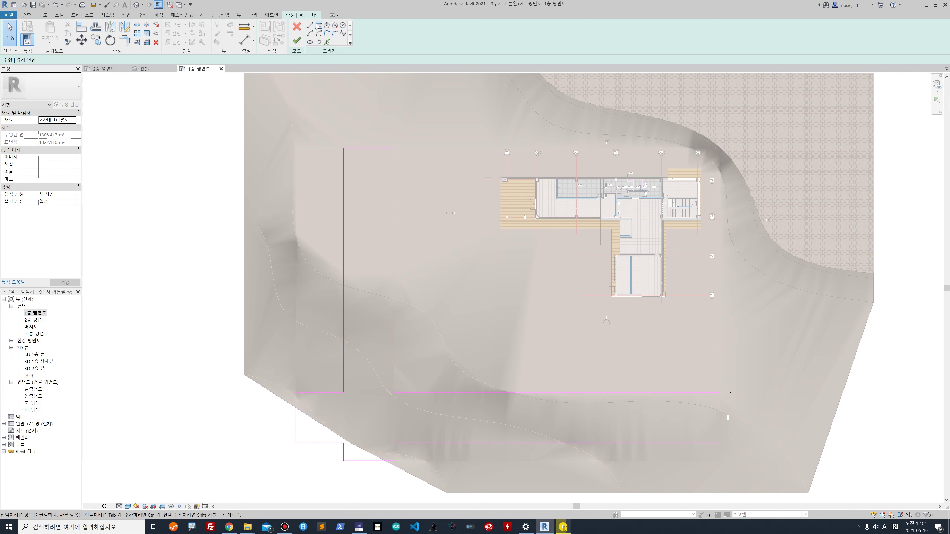
click(430, 258)
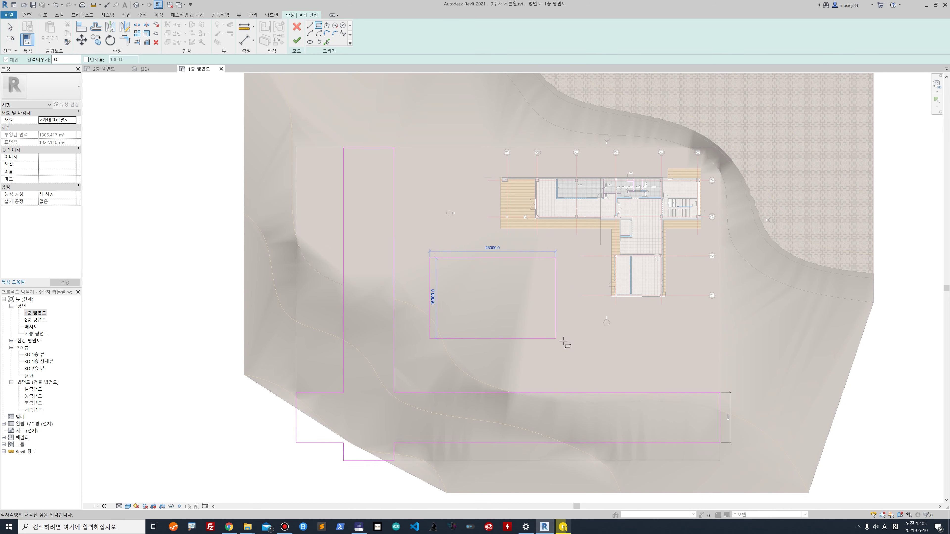
click(579, 353)
scroll(586, 394, up, 2)
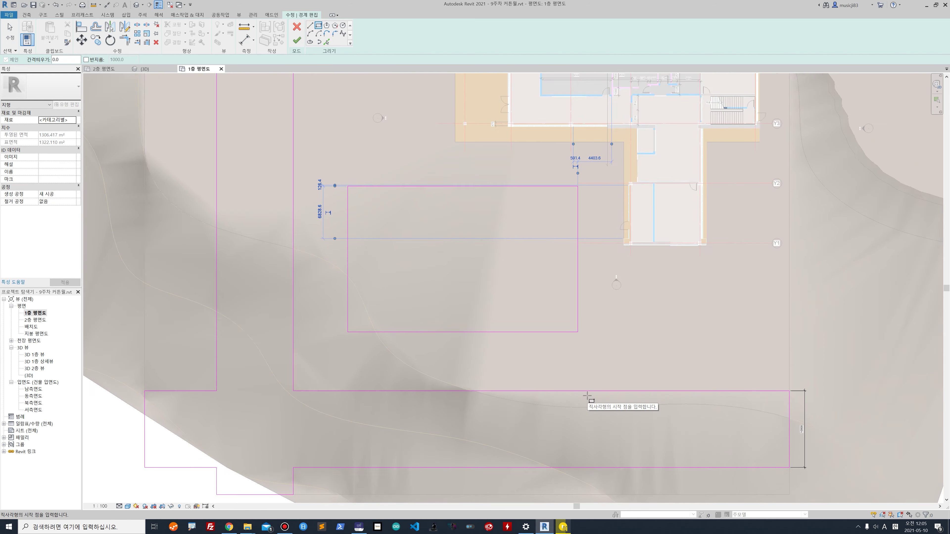
scroll(513, 307, down, 3)
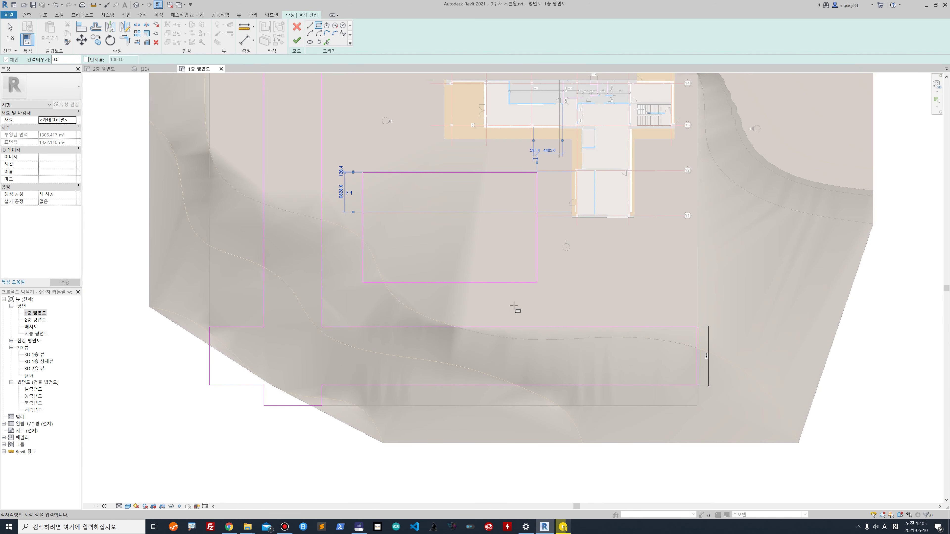
scroll(524, 317, up, 1)
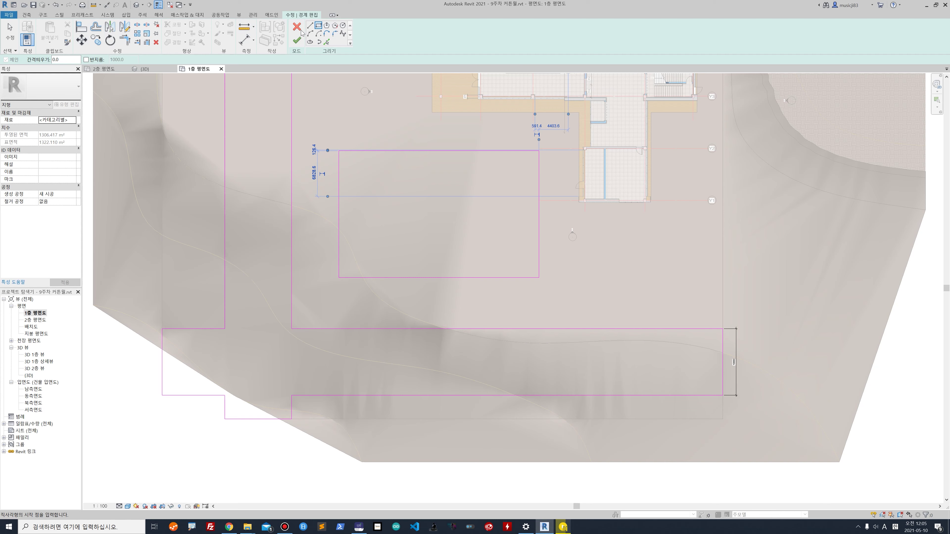
click(310, 25)
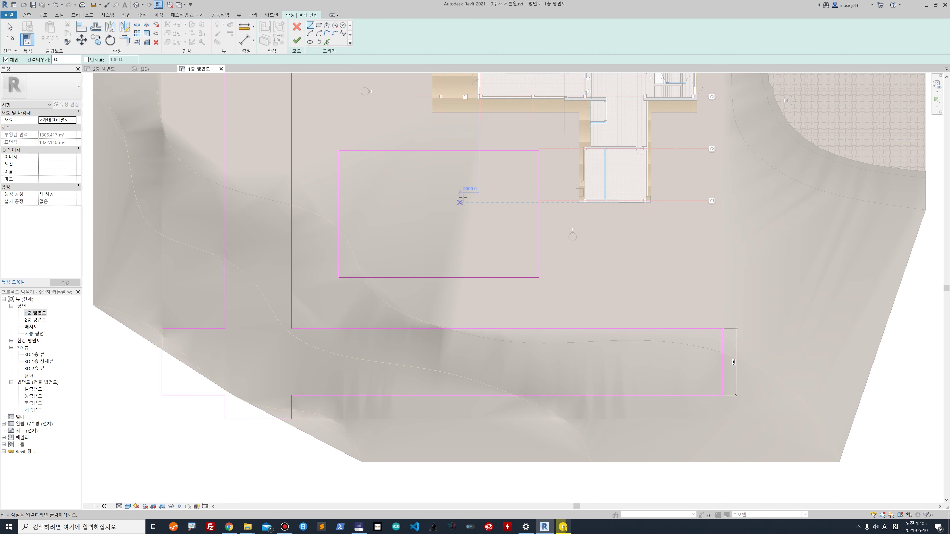
click(296, 41)
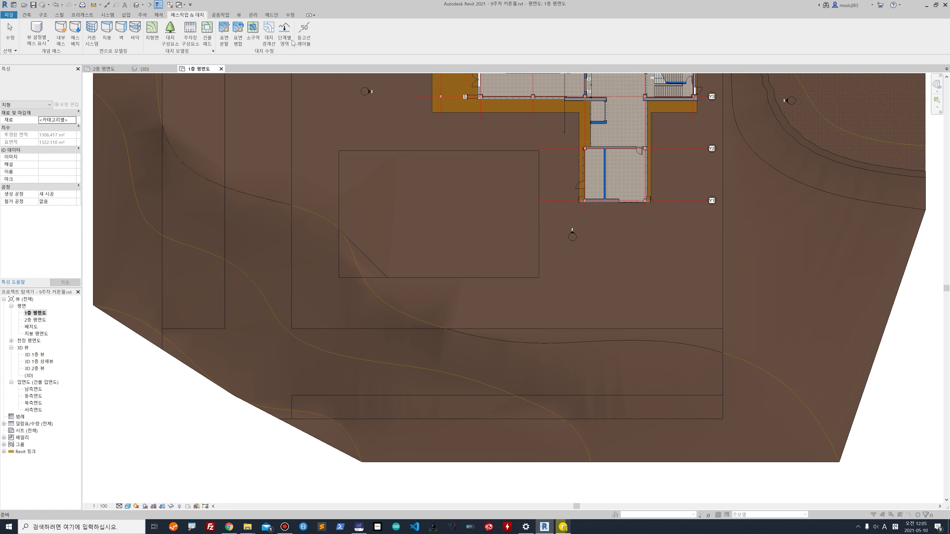
Step: Measure the length of the north edge of the new rectangle southwest of the building
click(522, 289)
click(464, 253)
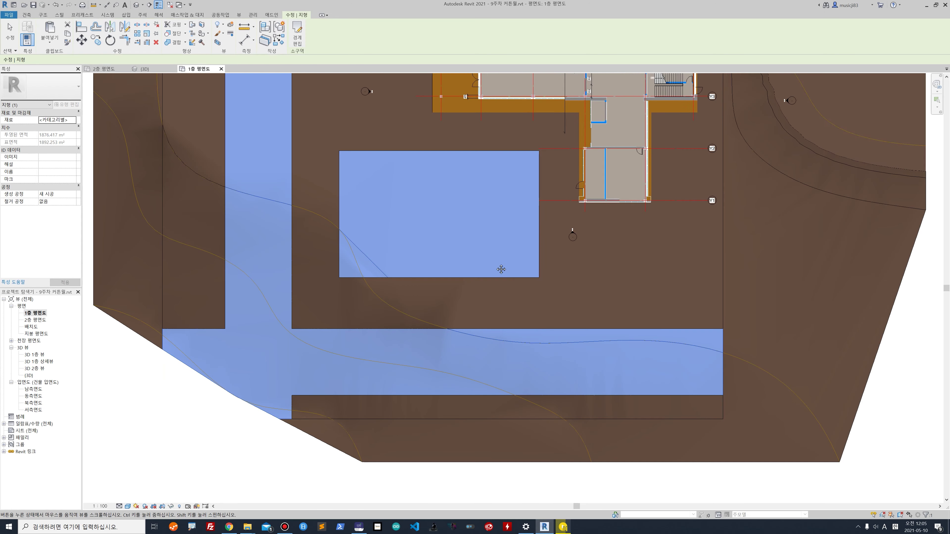
middle_drag(419, 219, 530, 276)
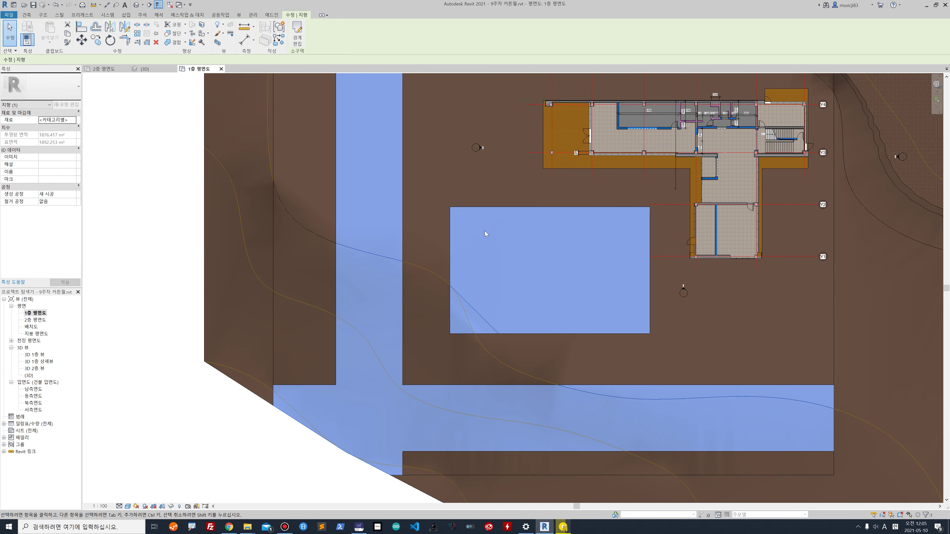
scroll(487, 219, up, 2)
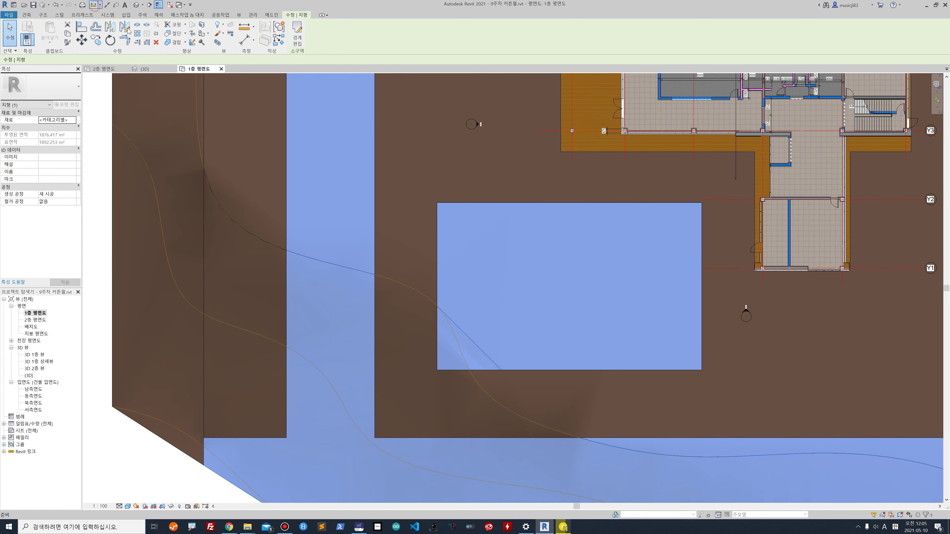
click(94, 4)
click(437, 203)
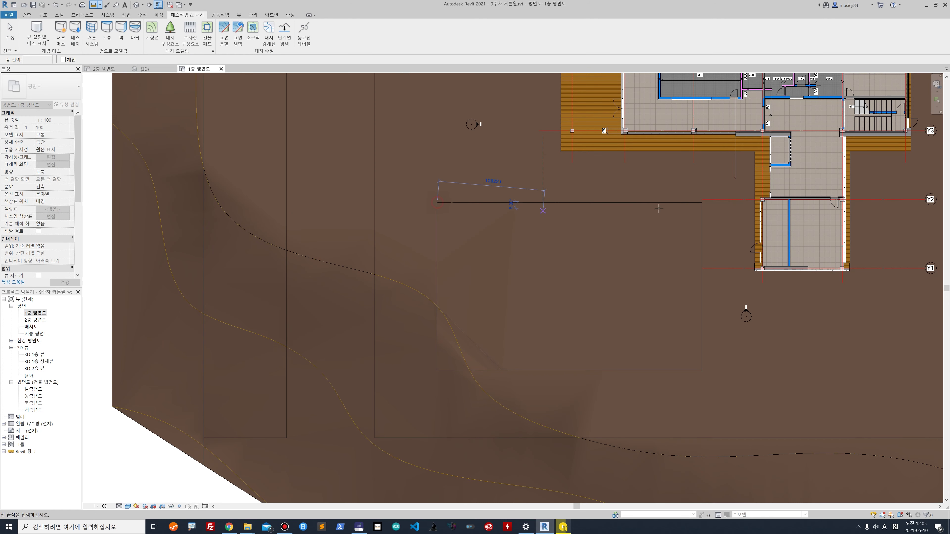
click(705, 203)
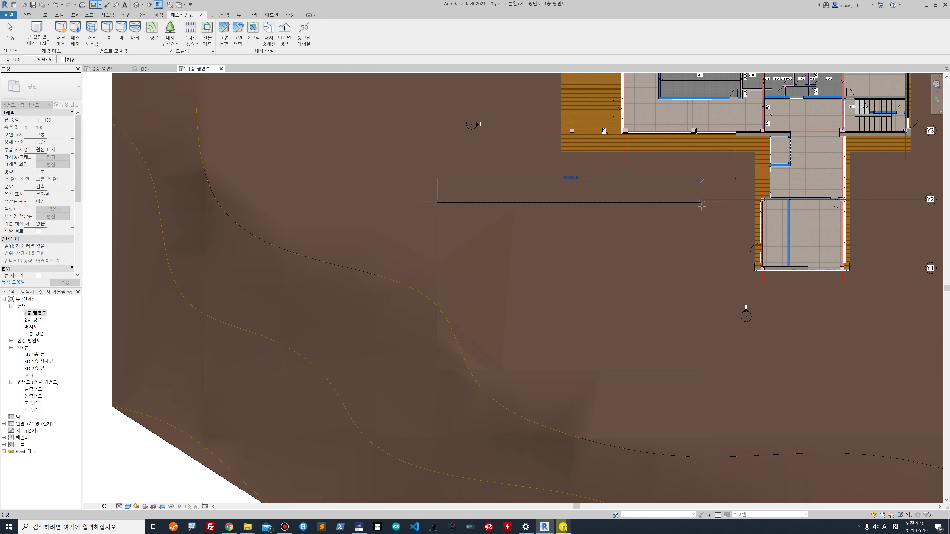
key(Escape)
key(Escape)
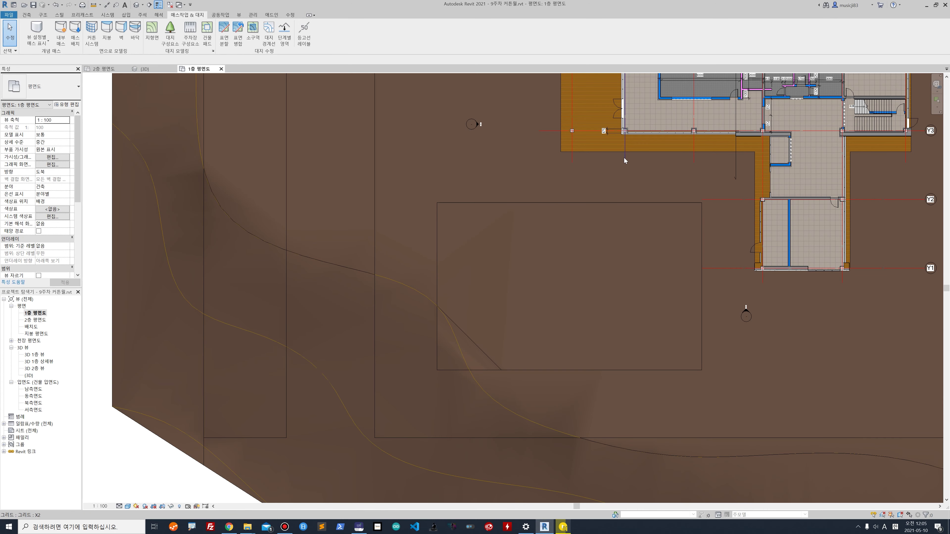
Step: Reopen the subregion boundary and draw a line from the rectangle's southeast corner straight south to the east-west strip's north edge
click(476, 206)
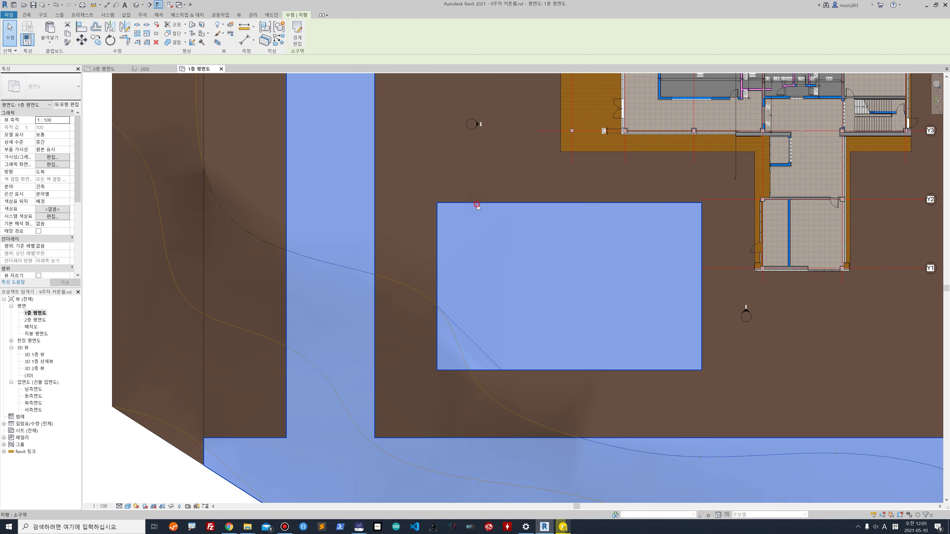
click(298, 35)
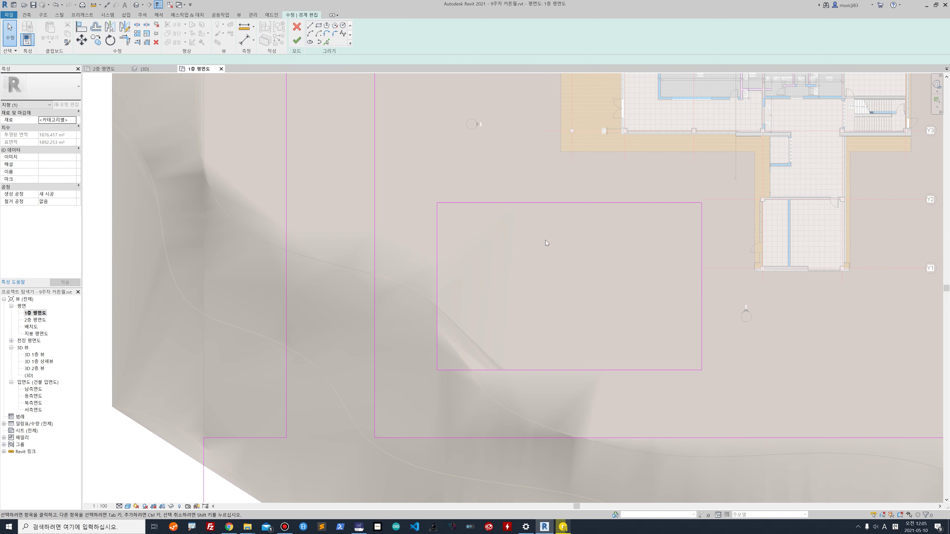
click(309, 26)
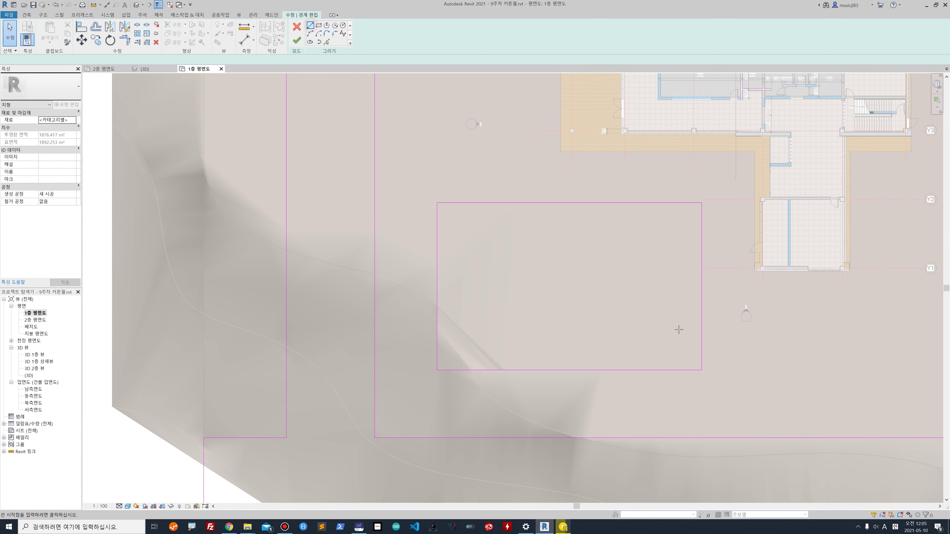
click(701, 370)
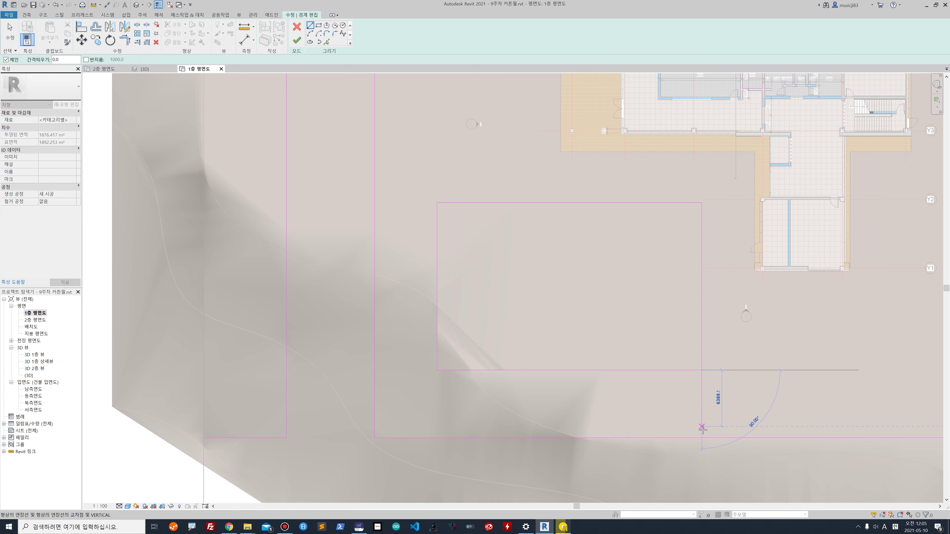
click(701, 438)
key(Escape)
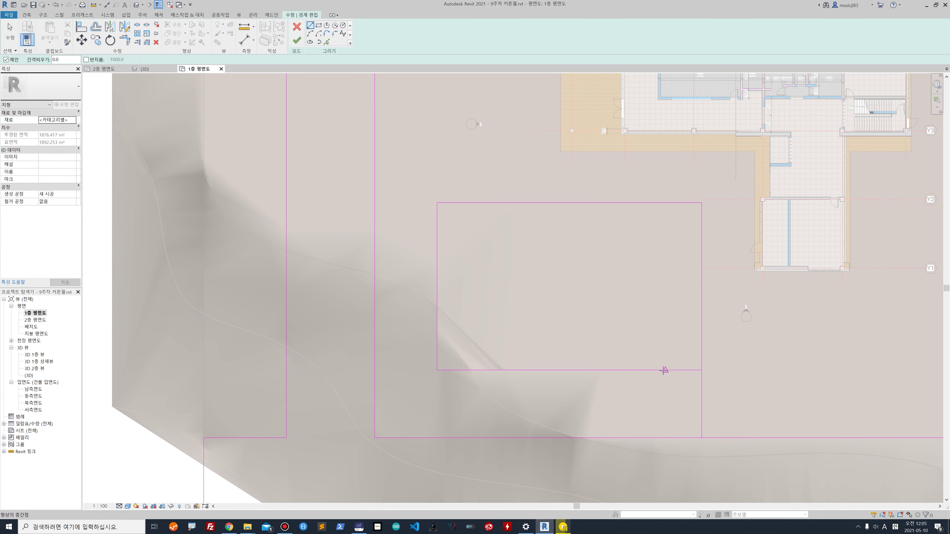
click(9, 33)
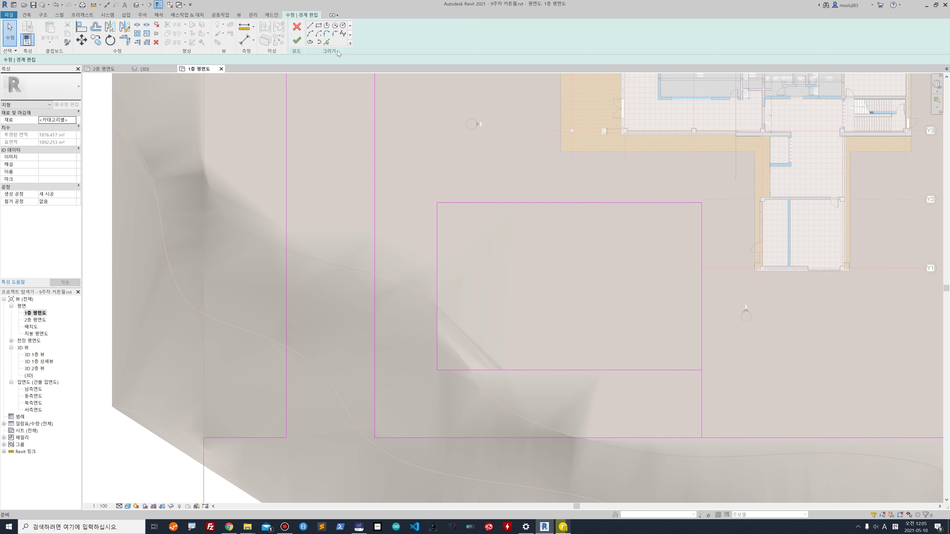
Step: Offset a copy of the short connecting line 6000 mm to the west using Pick Lines
click(327, 41)
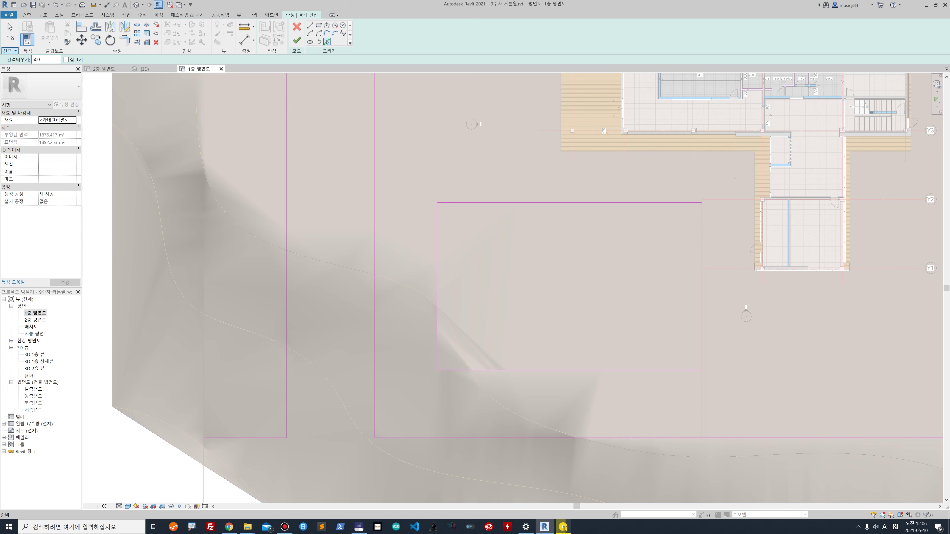
text(6000)
click(699, 398)
click(10, 36)
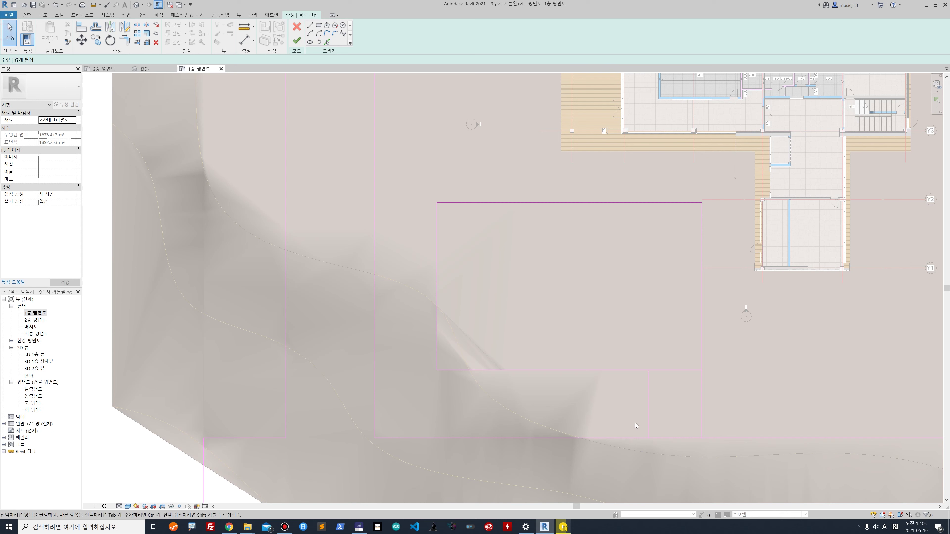
Step: Shorten the rectangle's south edge to end at the offset connecting line, and try to finish the subregion boundary
middle_drag(344, 104, 284, 38)
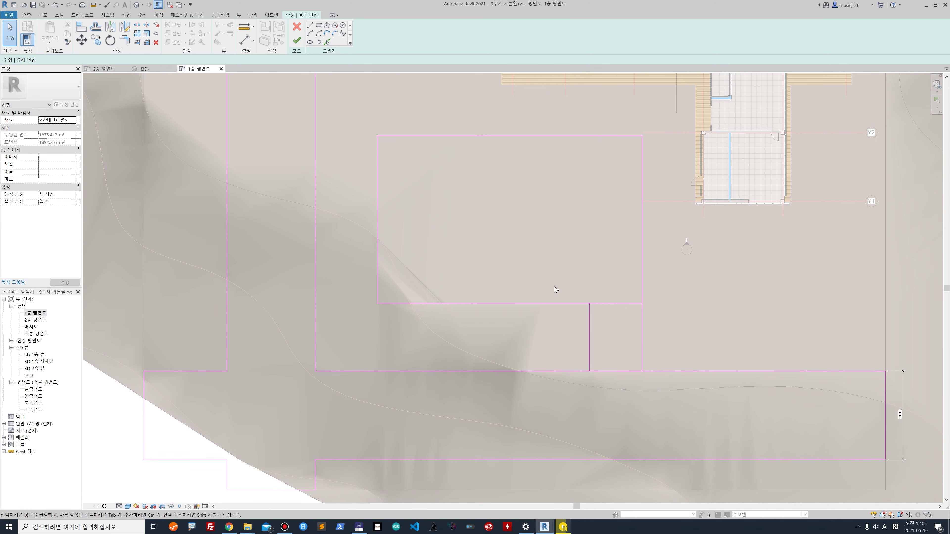
click(623, 302)
drag(641, 302, 589, 303)
click(623, 308)
scroll(472, 280, down, 3)
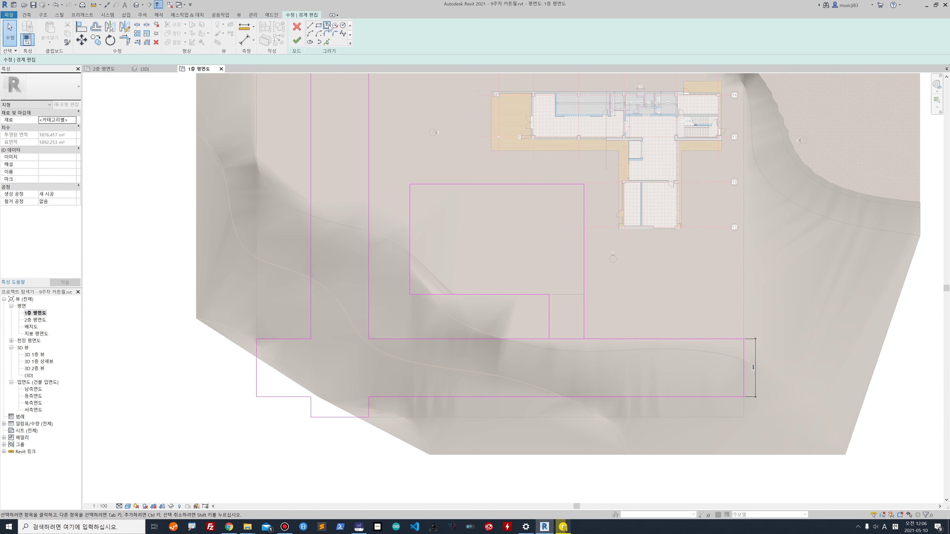
click(297, 40)
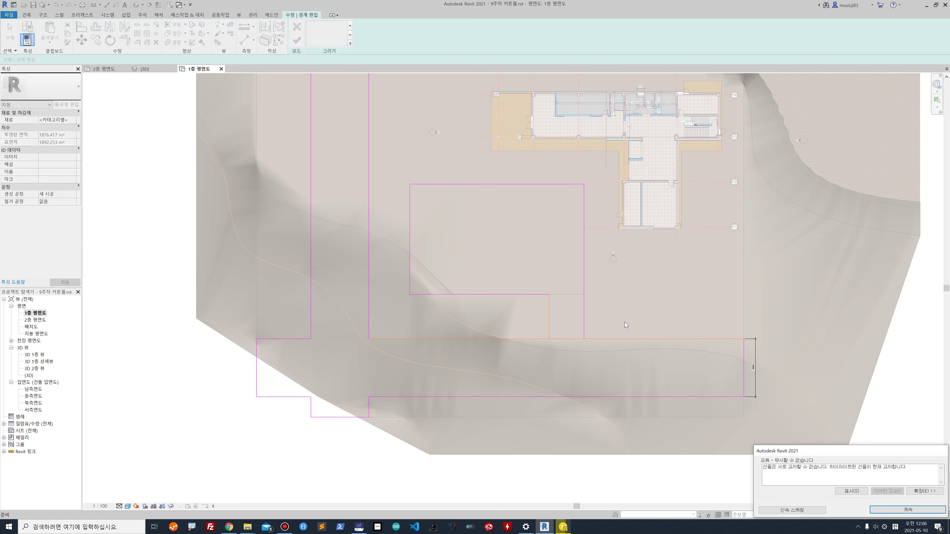
click(876, 511)
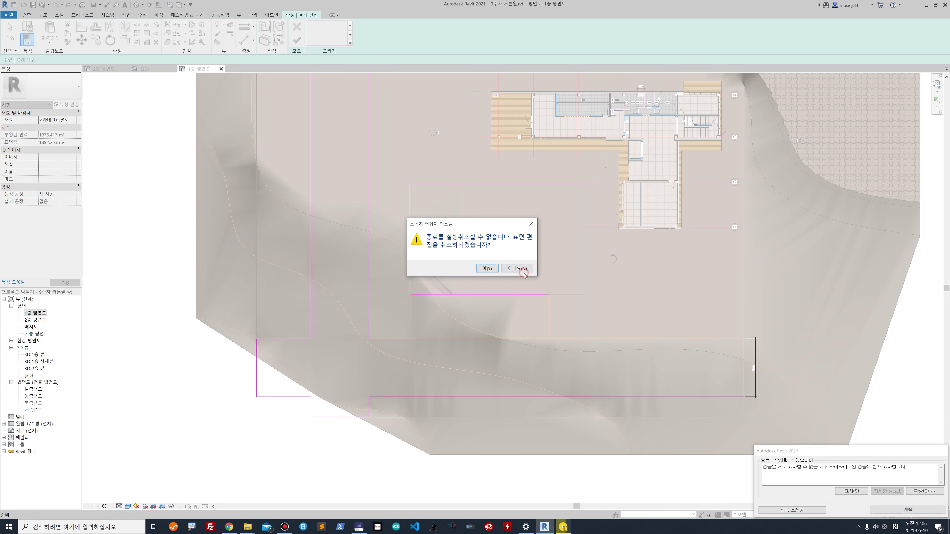
click(517, 268)
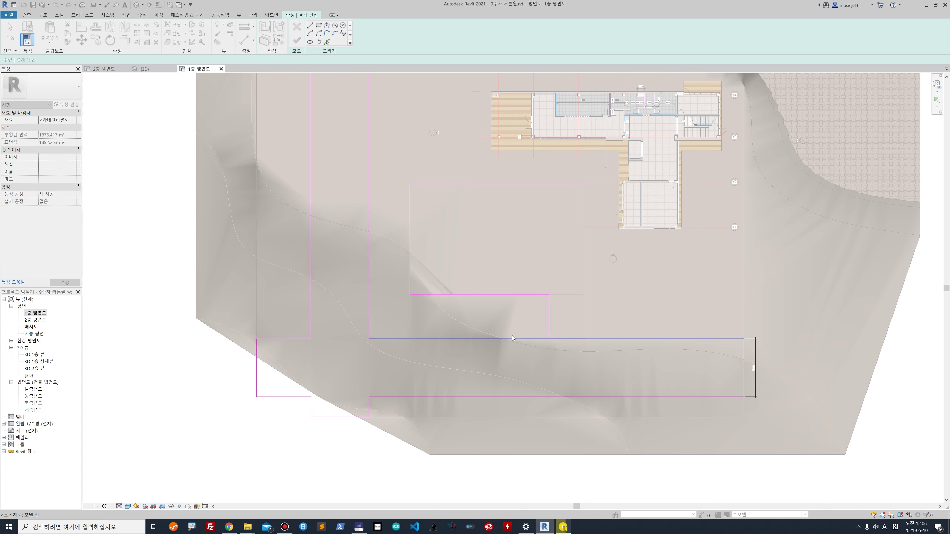
Step: Split the east-west strip's north edge between the two connecting lines, trim both pieces to those lines, and finish the boundary
click(137, 25)
key(Escape)
click(125, 39)
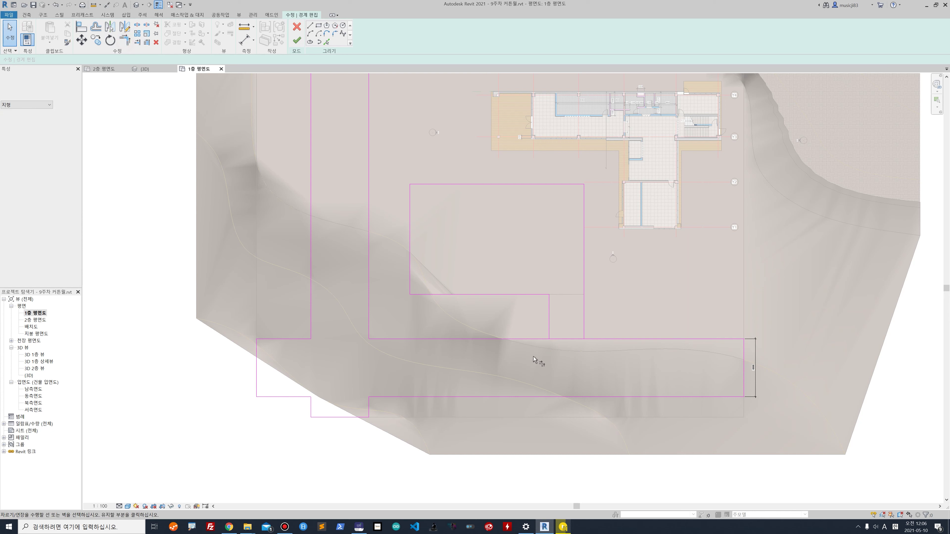
click(530, 339)
click(549, 329)
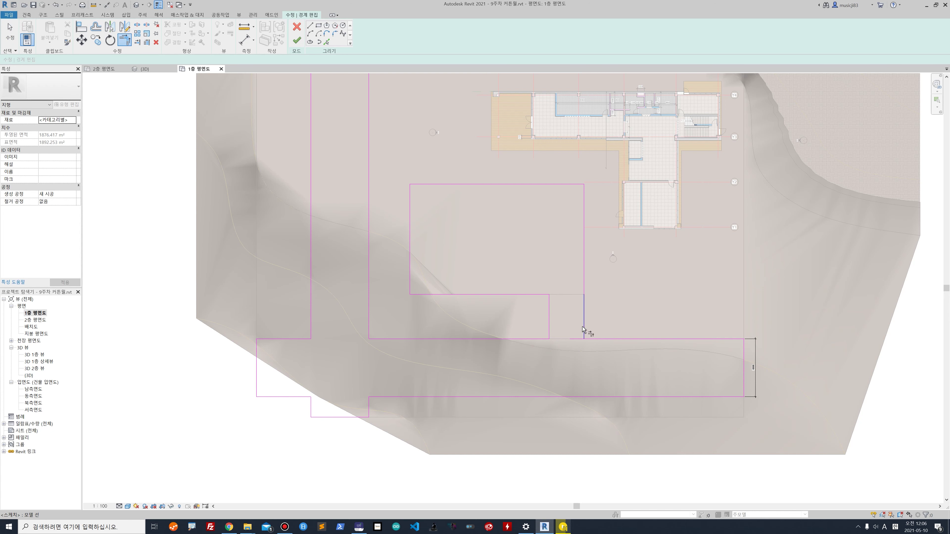
click(10, 32)
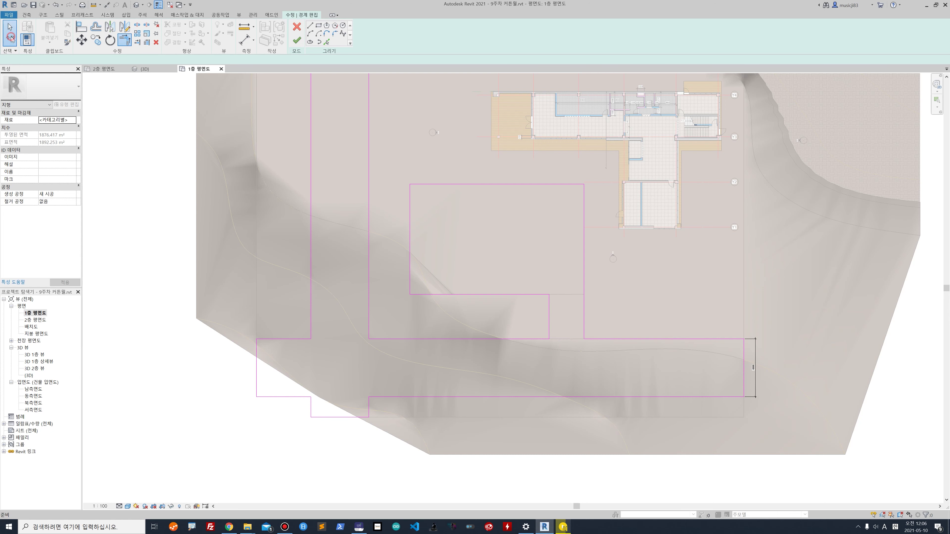
click(296, 40)
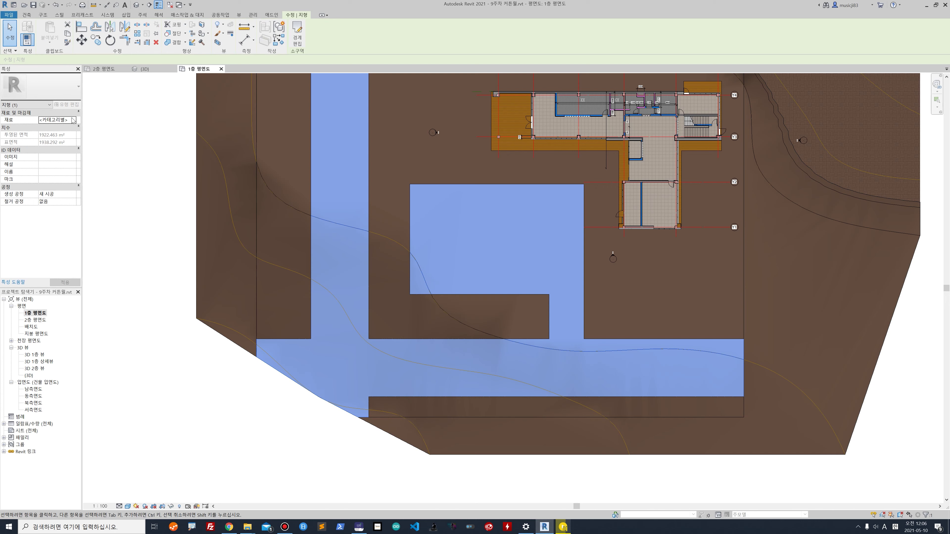
Step: Search the materials for 아스팔트 and assign 아스팔트, 역청 to the road subregion
click(74, 120)
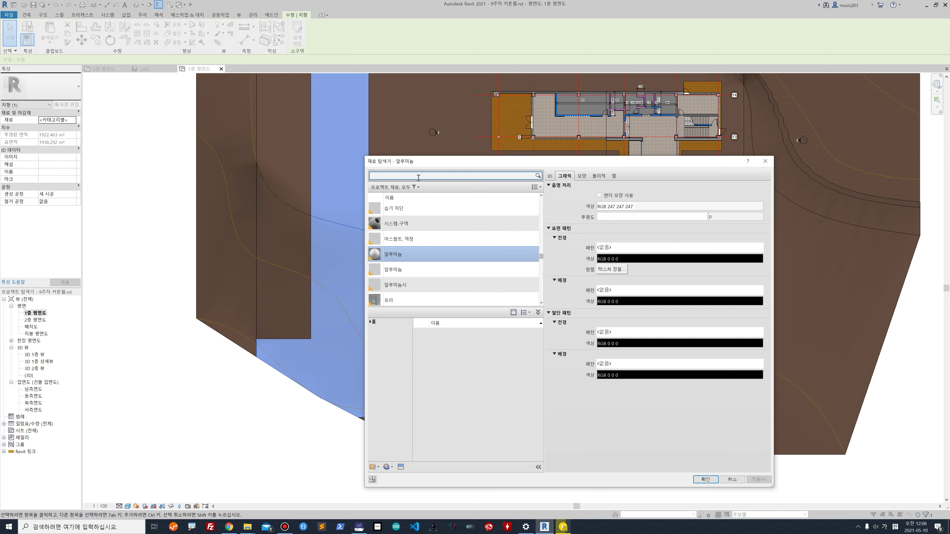
click(419, 178)
text(아스팔)
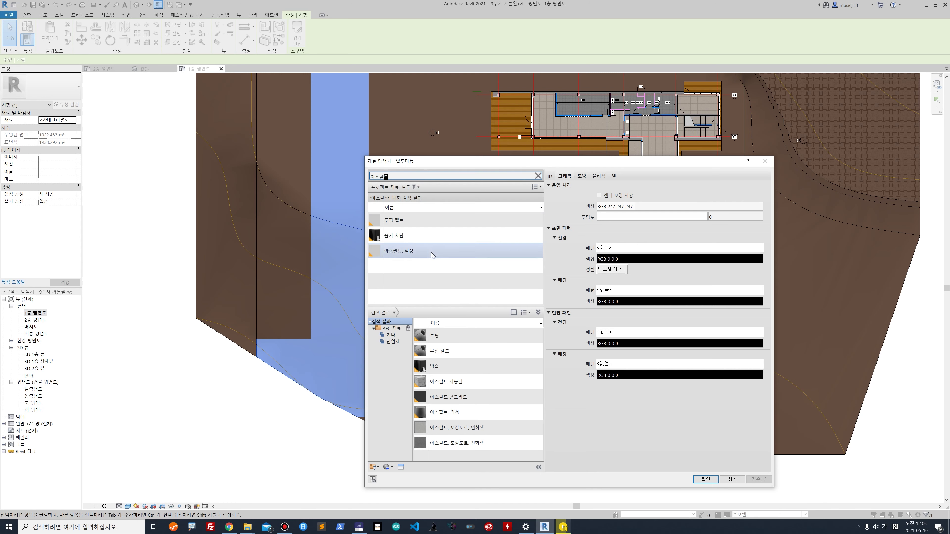
text(트)
click(460, 255)
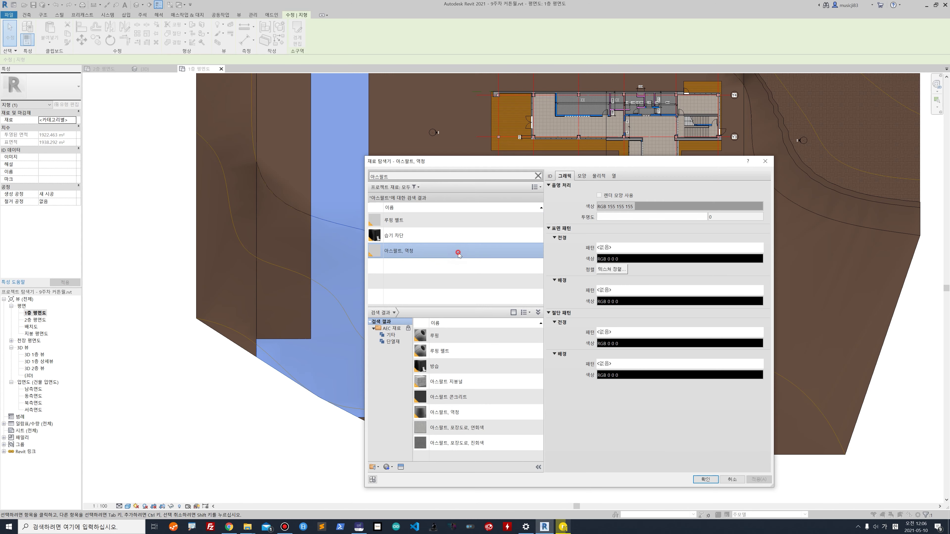
double_click(459, 254)
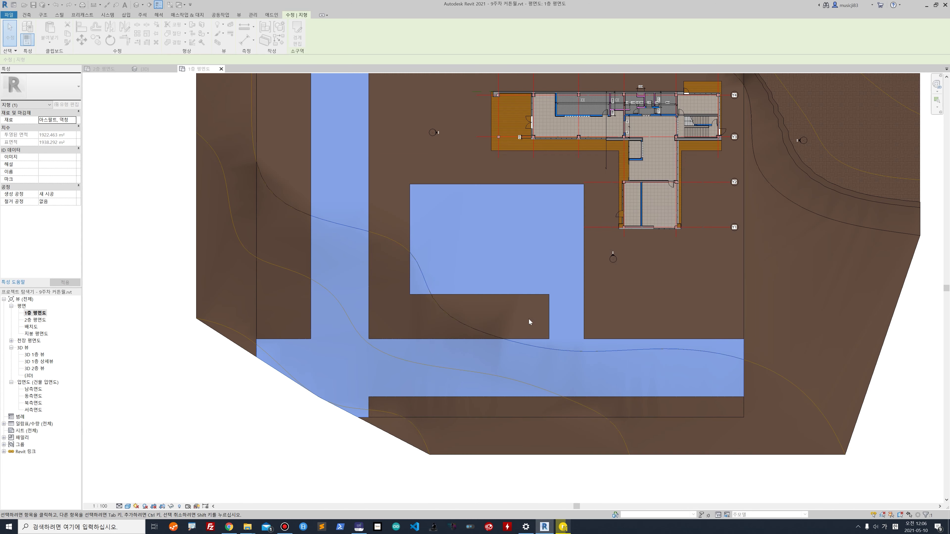
click(121, 130)
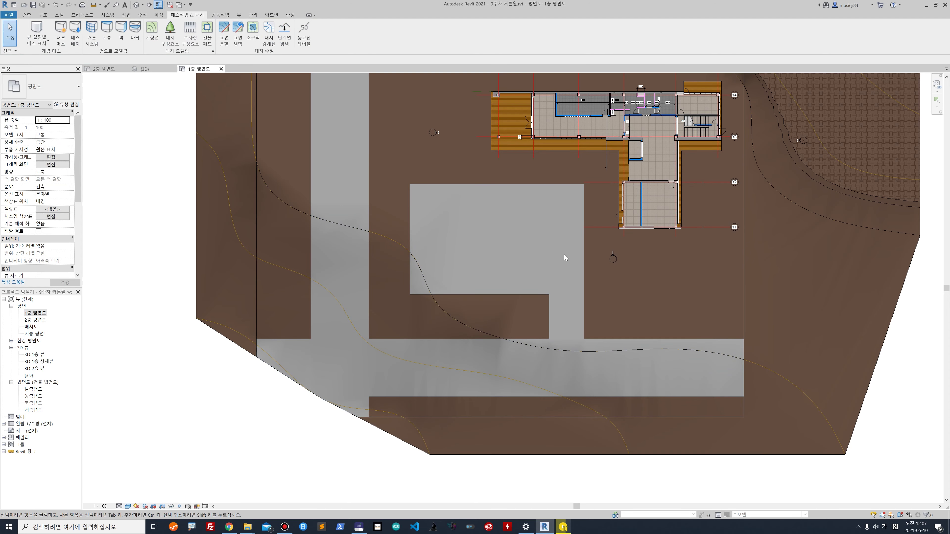
Step: Start a new subregion and draw a line from the building deck's inner southwest corner due west to the north-south road's east edge
scroll(609, 215, up, 4)
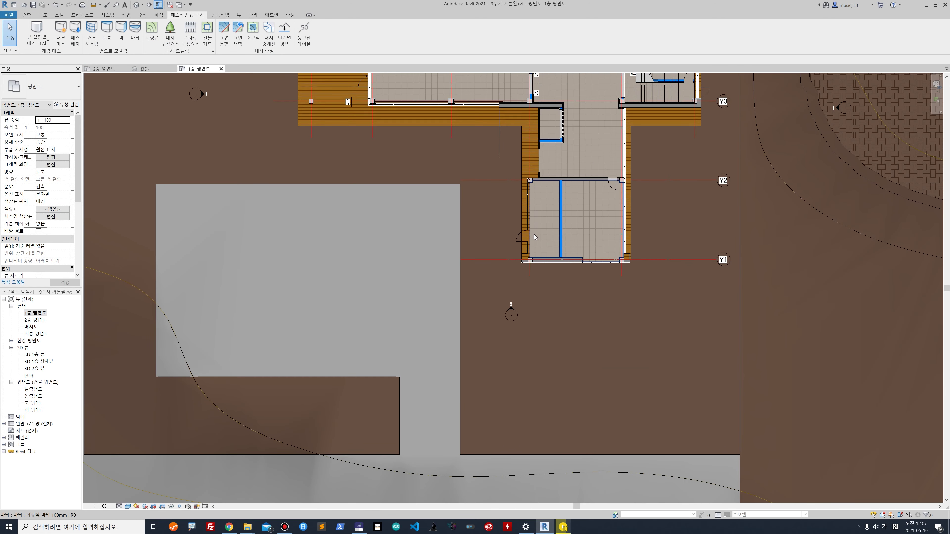
scroll(534, 234, down, 2)
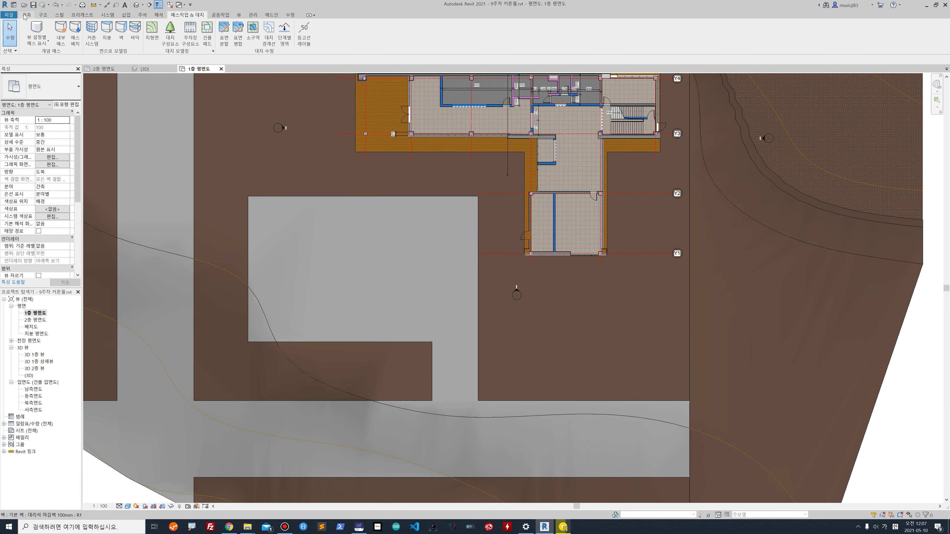
middle_drag(420, 248, 449, 310)
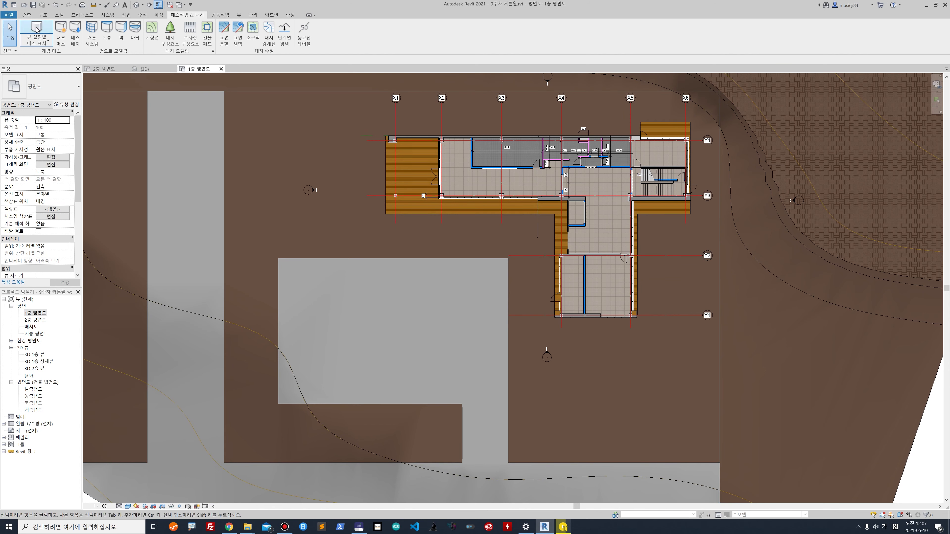
click(26, 15)
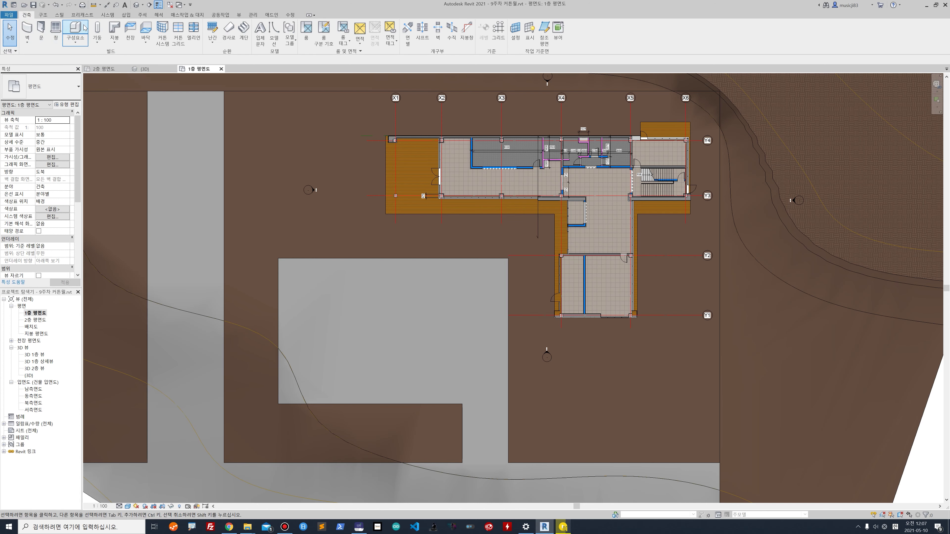
click(187, 15)
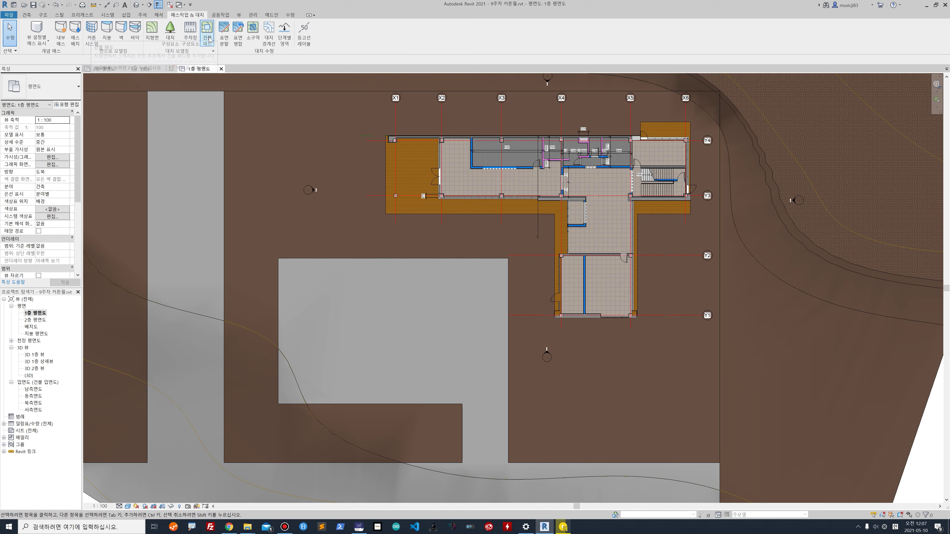
click(251, 36)
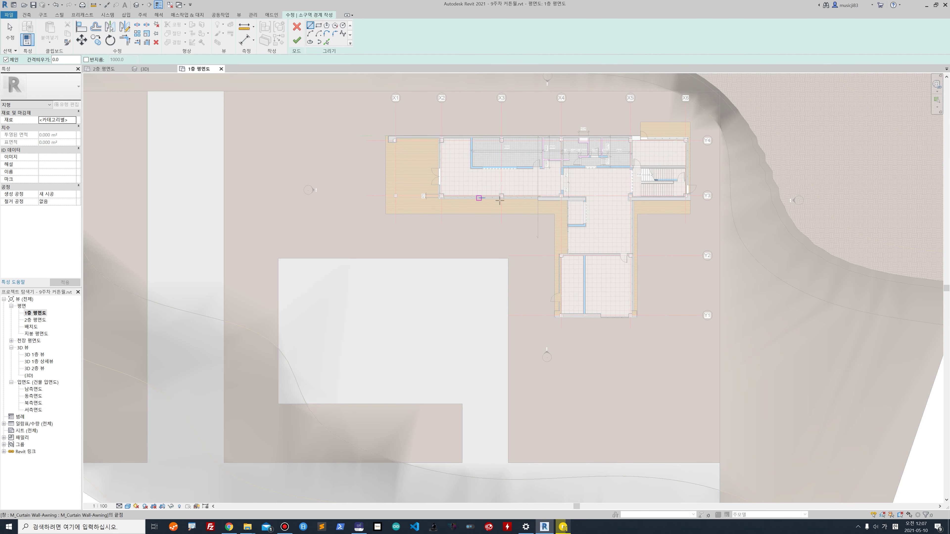
click(555, 214)
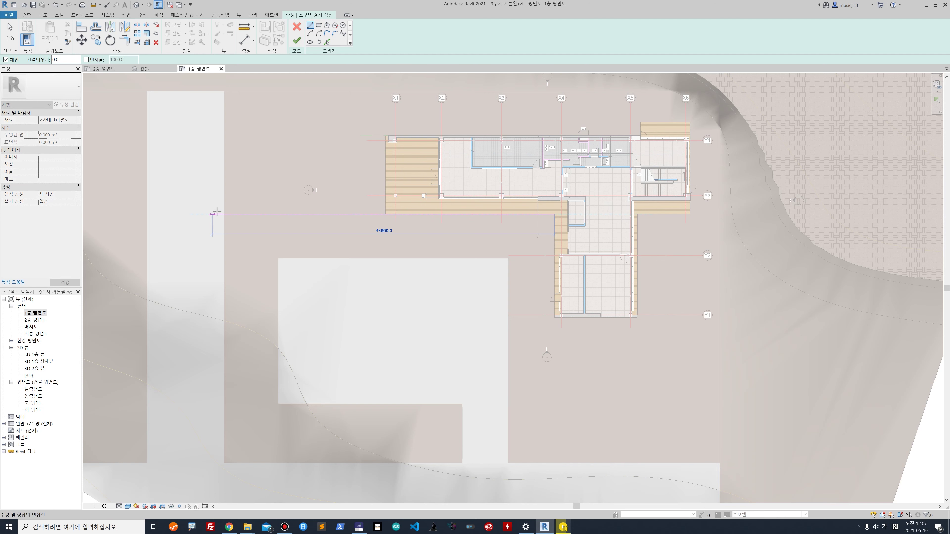
click(224, 214)
key(Escape)
Step: Draw a boundary line from the deck's inner corner straight south to the east-west road's north edge
click(554, 214)
click(555, 461)
key(Escape)
Step: Offset copies of the two boundary lines 4000 mm toward the parking area, one to the south and one to the west, using Pick Lines
middle_drag(561, 347, 568, 303)
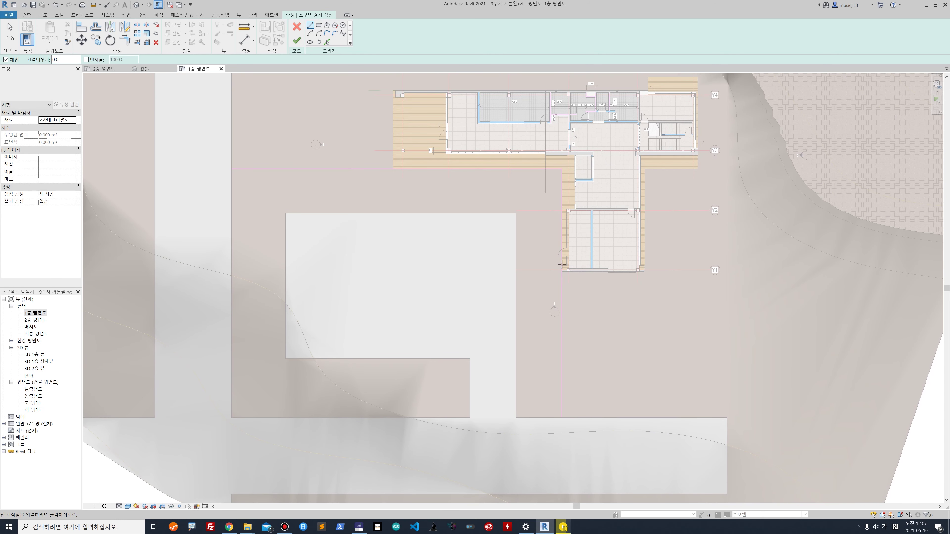
middle_drag(380, 142, 392, 191)
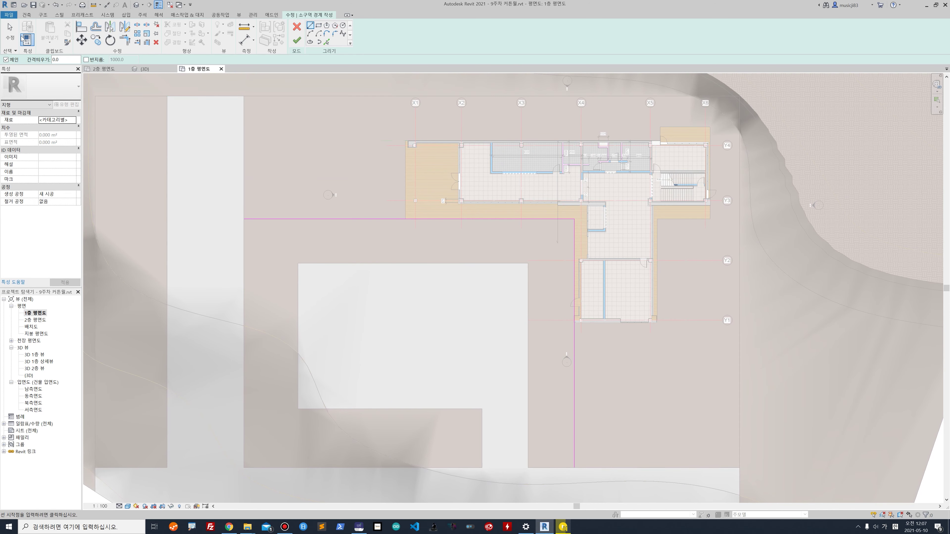
click(327, 42)
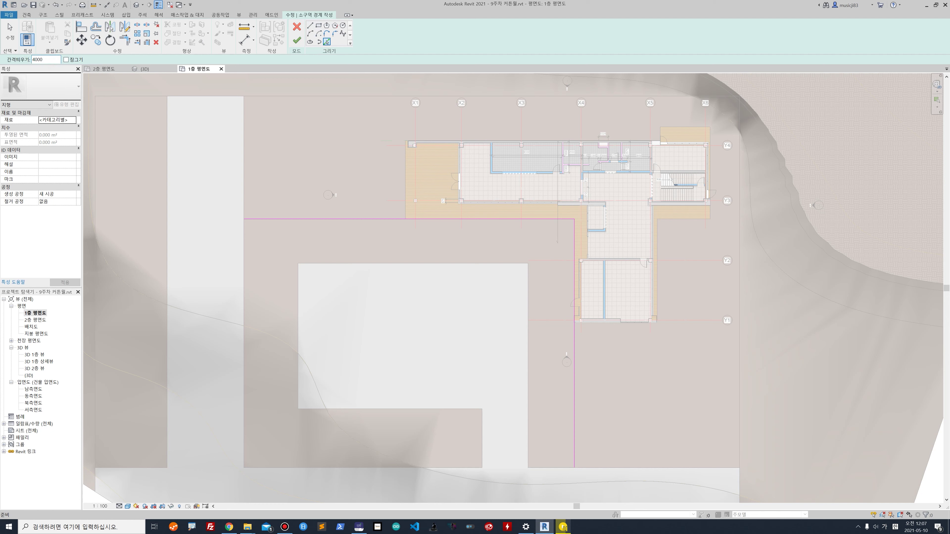
click(261, 220)
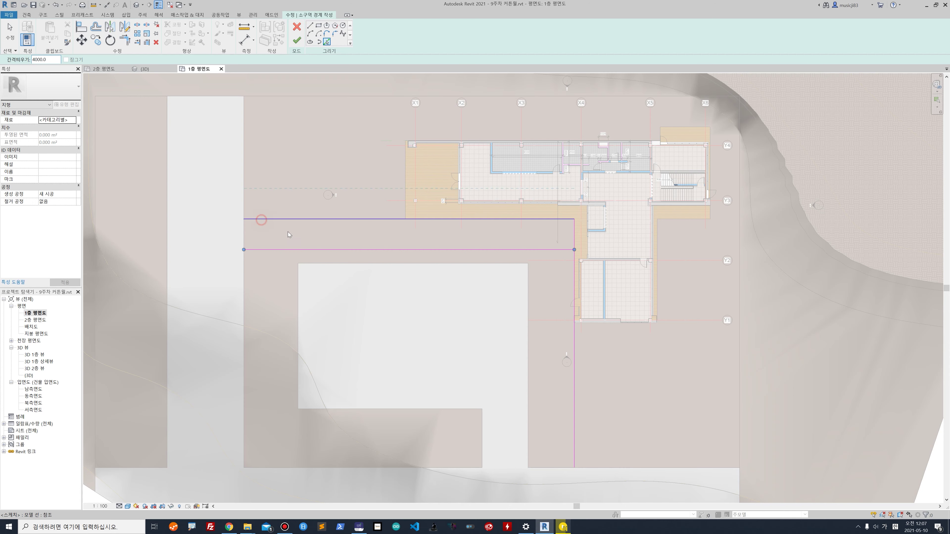
click(574, 447)
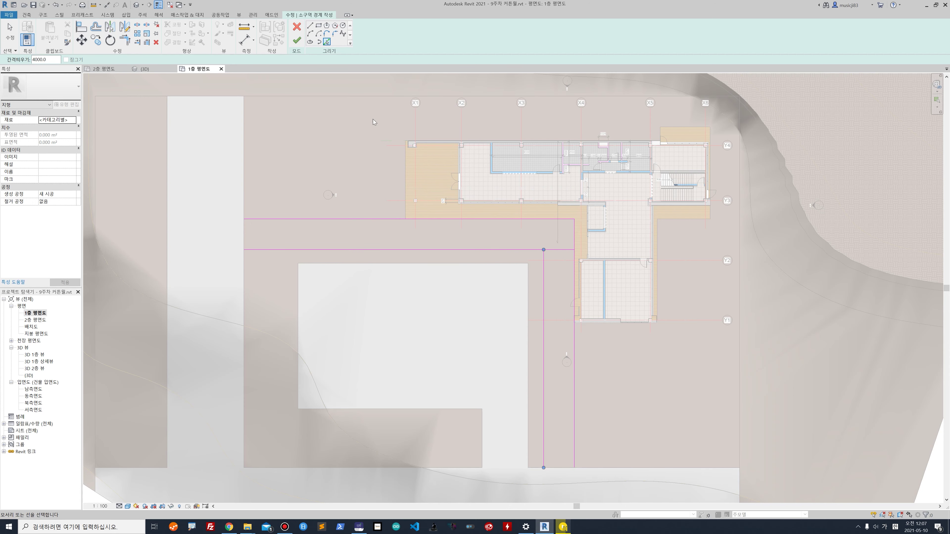
scroll(372, 119, up, 3)
key(Escape)
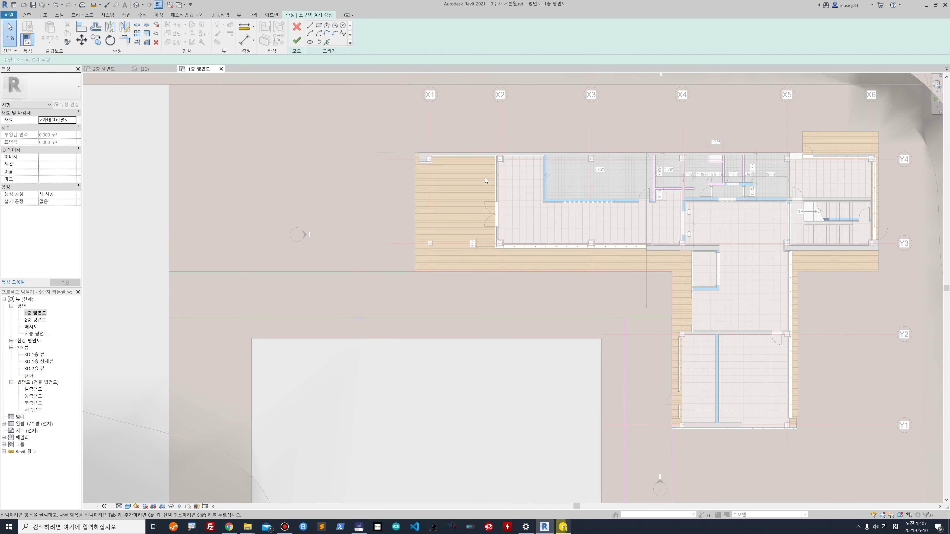
Step: Draw a 4000 mm wide strip outline along the deck's west side, extending north past the building and back down to the horizontal path line
click(310, 25)
click(414, 270)
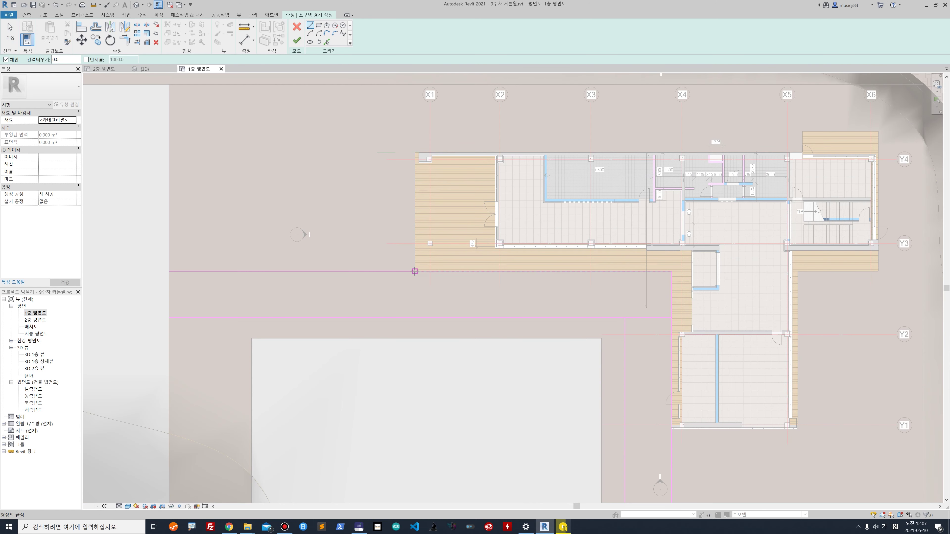
middle_drag(413, 187, 408, 266)
click(415, 125)
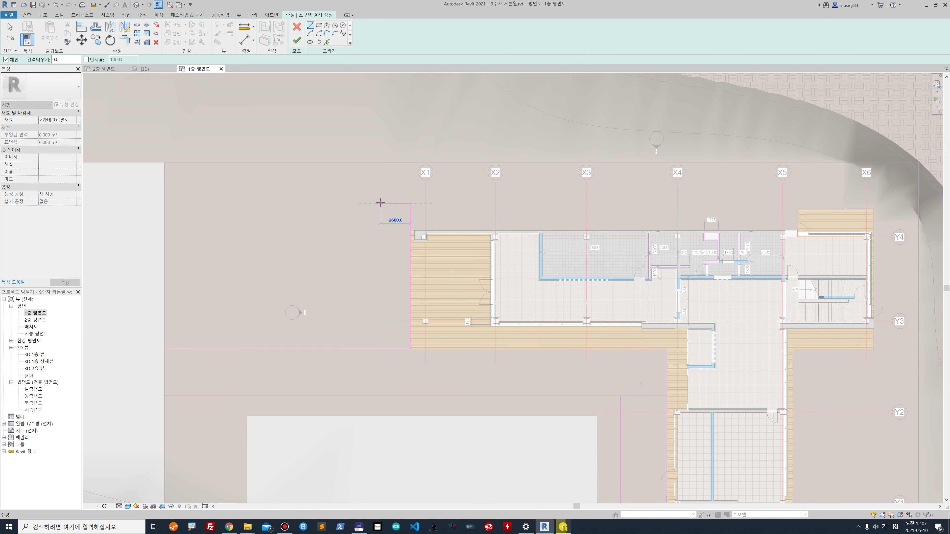
click(363, 203)
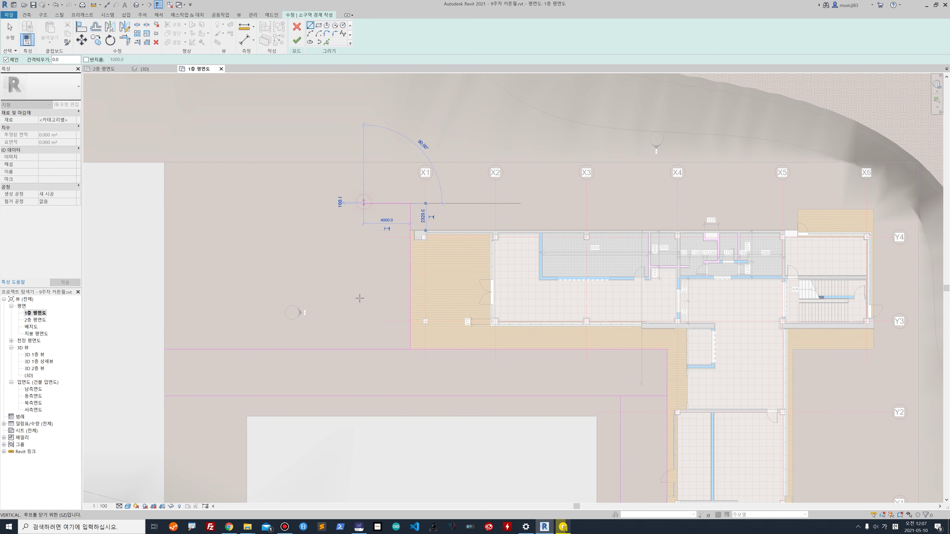
click(363, 349)
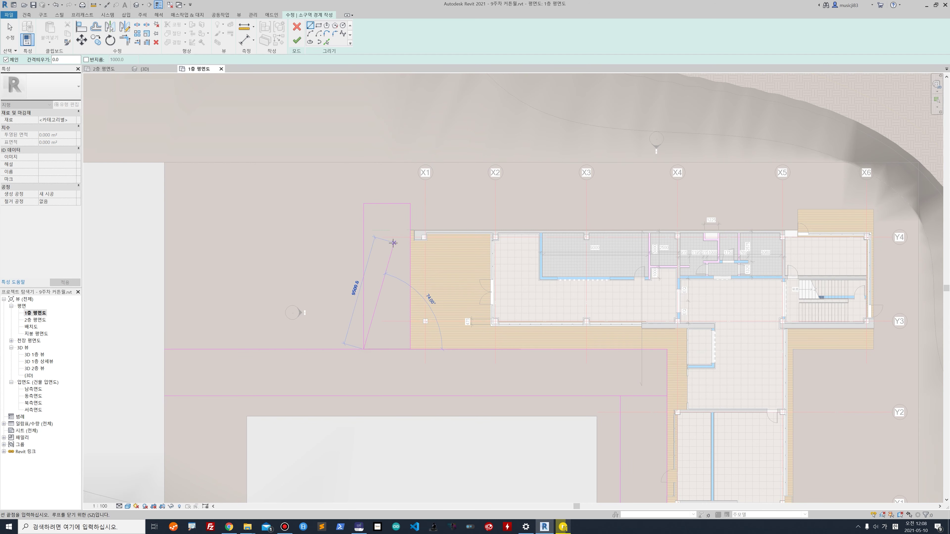
Step: Close the path's west end along the north-south road and its south end along the east-west road with short lines
middle_drag(344, 295, 403, 227)
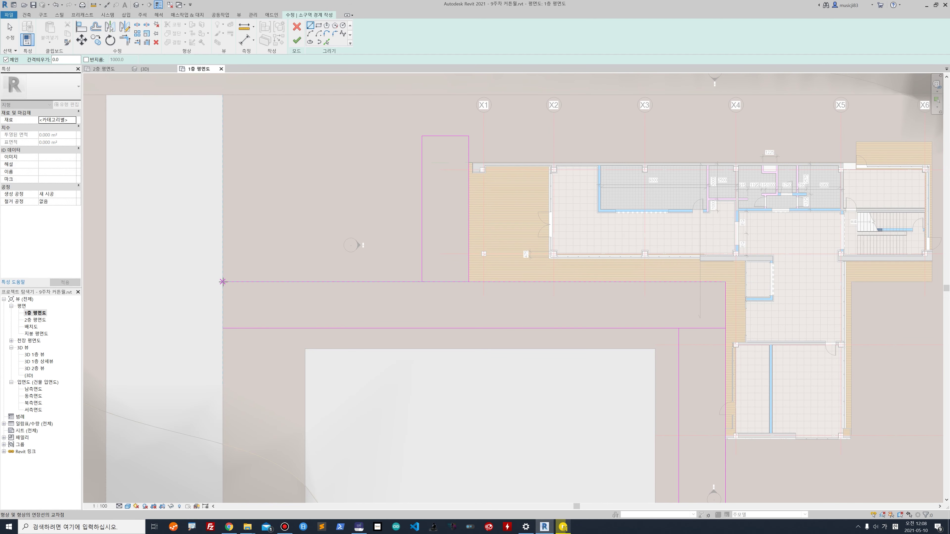
click(224, 329)
middle_drag(223, 304, 111, 92)
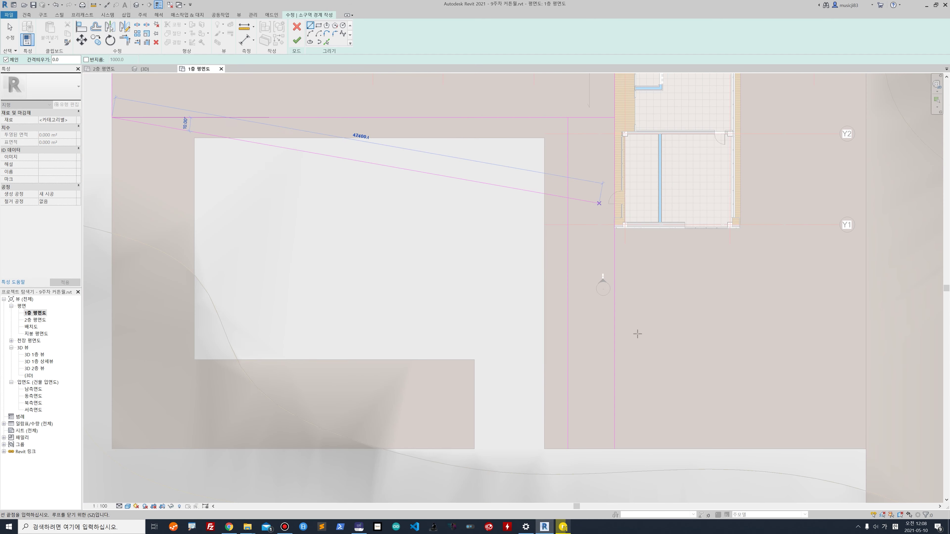
key(Escape)
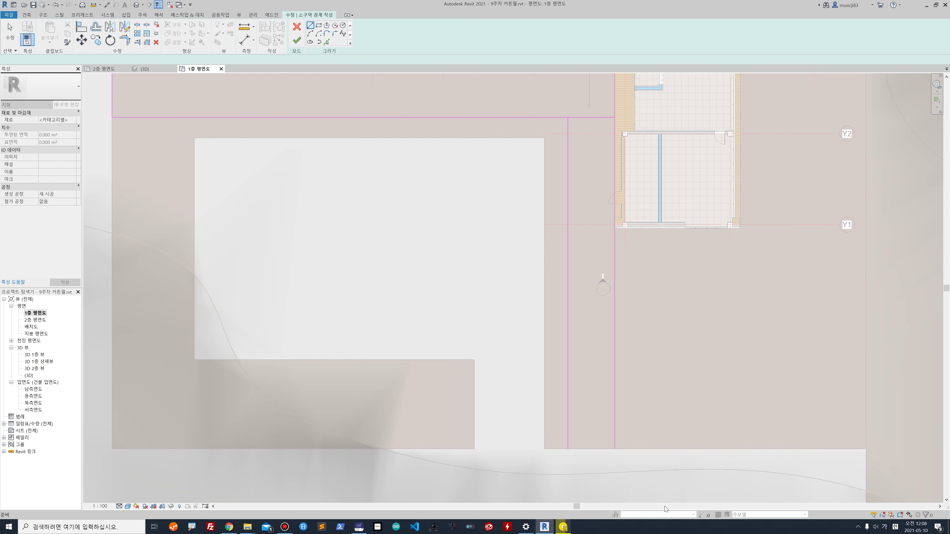
click(568, 449)
key(Escape)
scroll(617, 449, up, 5)
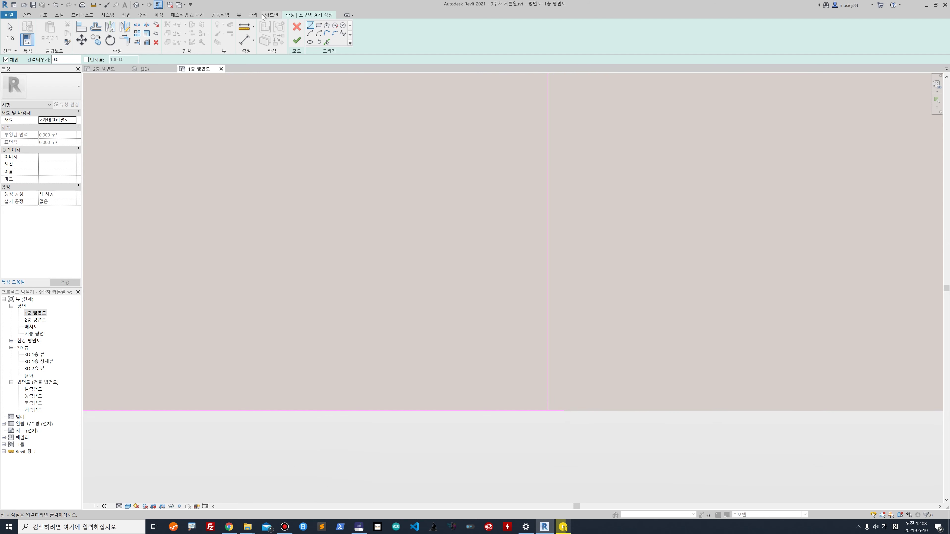
Step: Trim the path's south closing line to a clean corner with the path's east boundary line
click(125, 39)
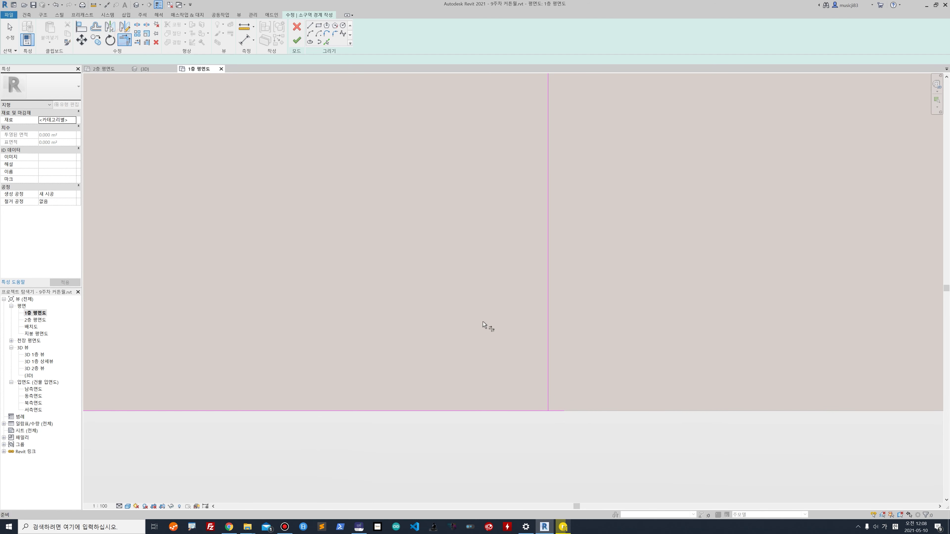
click(520, 408)
click(548, 386)
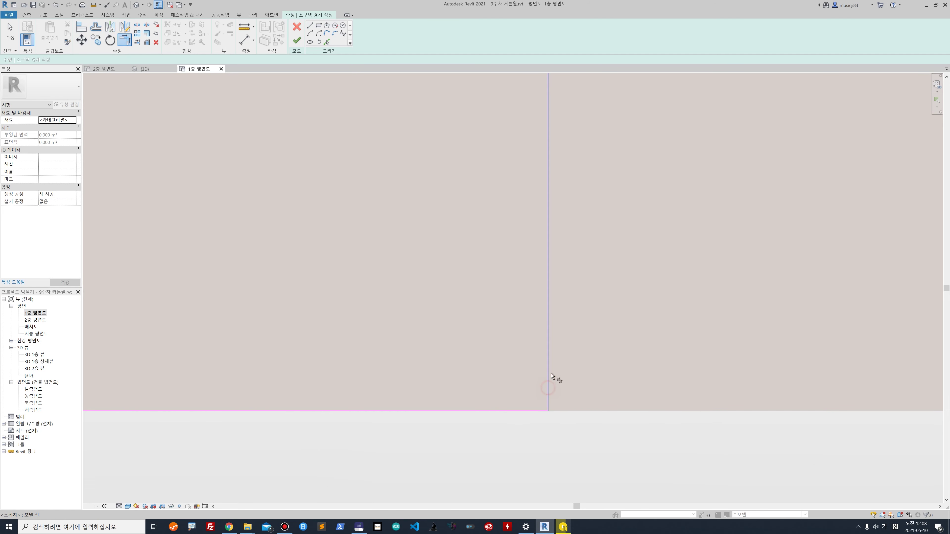
scroll(549, 361, down, 2)
scroll(549, 360, down, 2)
scroll(337, 385, up, 3)
scroll(324, 392, down, 4)
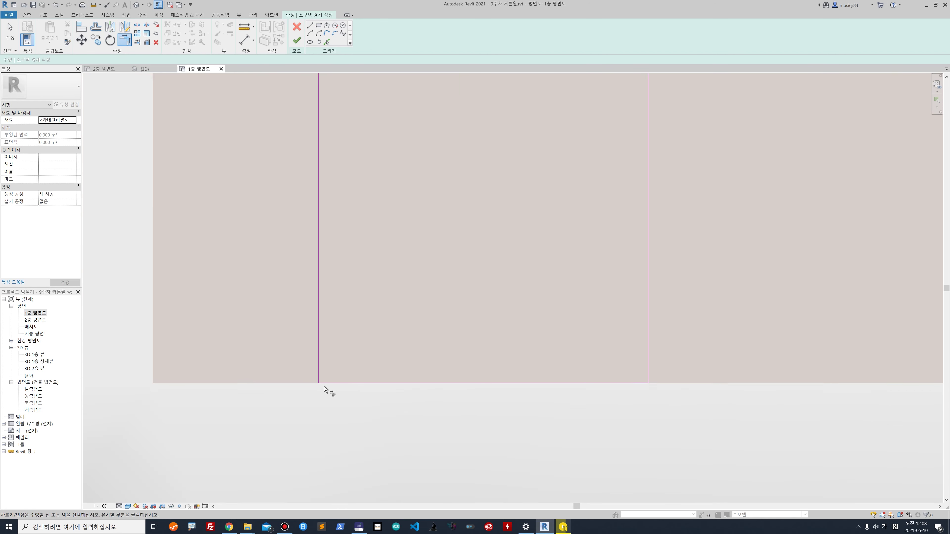
scroll(636, 314, down, 3)
scroll(318, 185, down, 2)
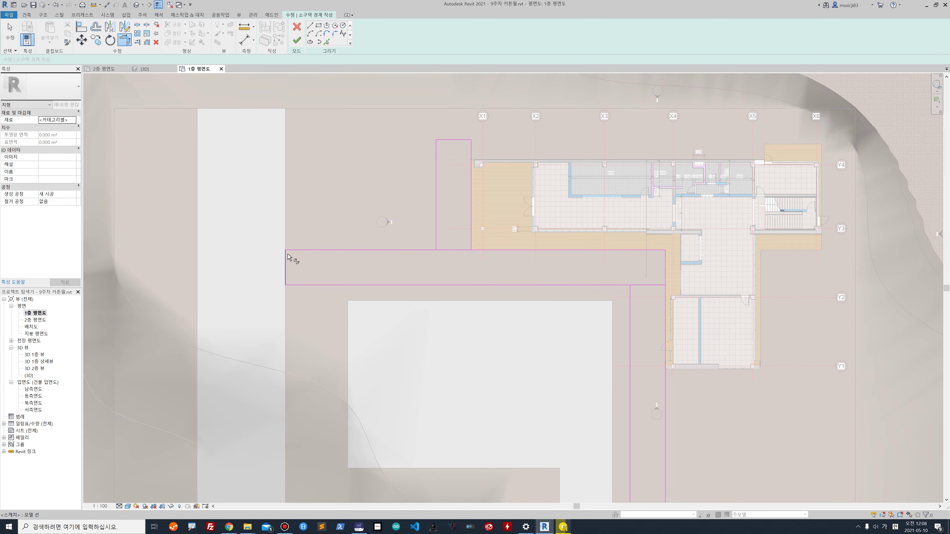
Step: Trim both corners at the path's west end, joining the short closing line to the two horizontal boundary lines
scroll(291, 340, up, 6)
scroll(292, 341, up, 3)
click(271, 408)
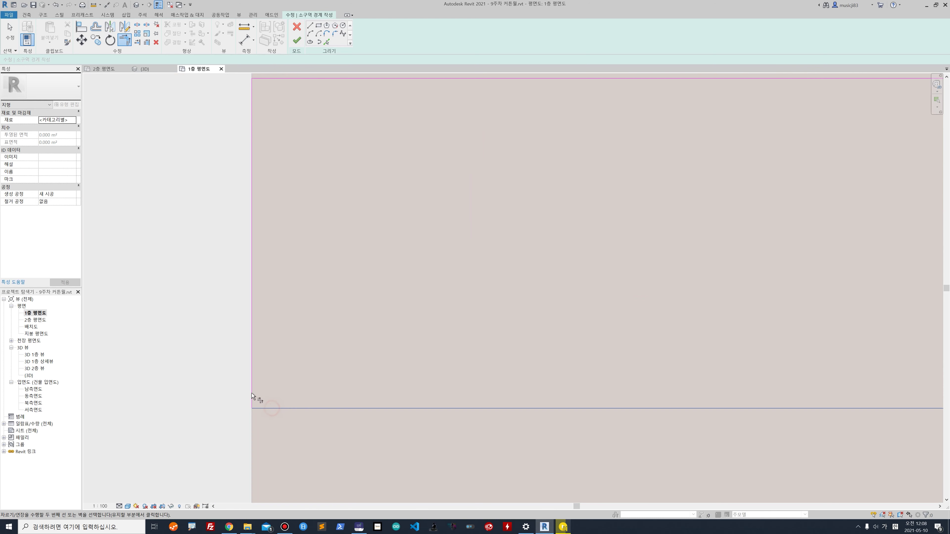
click(252, 391)
scroll(267, 359, down, 3)
click(260, 247)
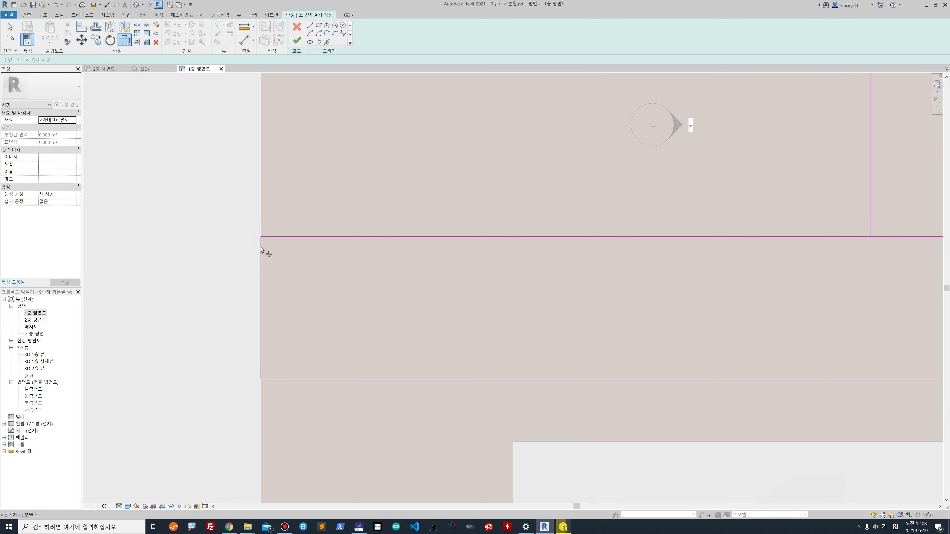
click(277, 237)
scroll(380, 232, down, 4)
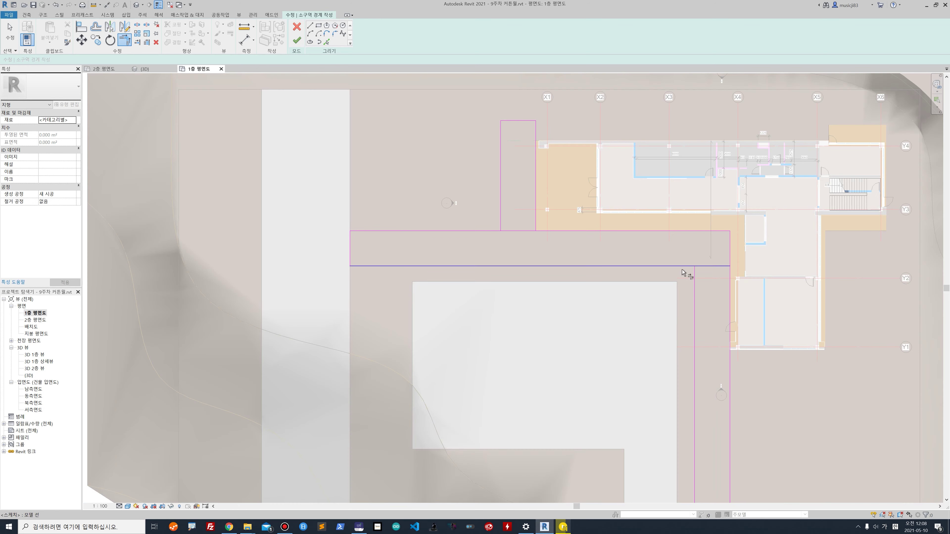
Step: Split the upper horizontal path line at the north strip and trim both sides to the strip's vertical lines
scroll(440, 240, up, 3)
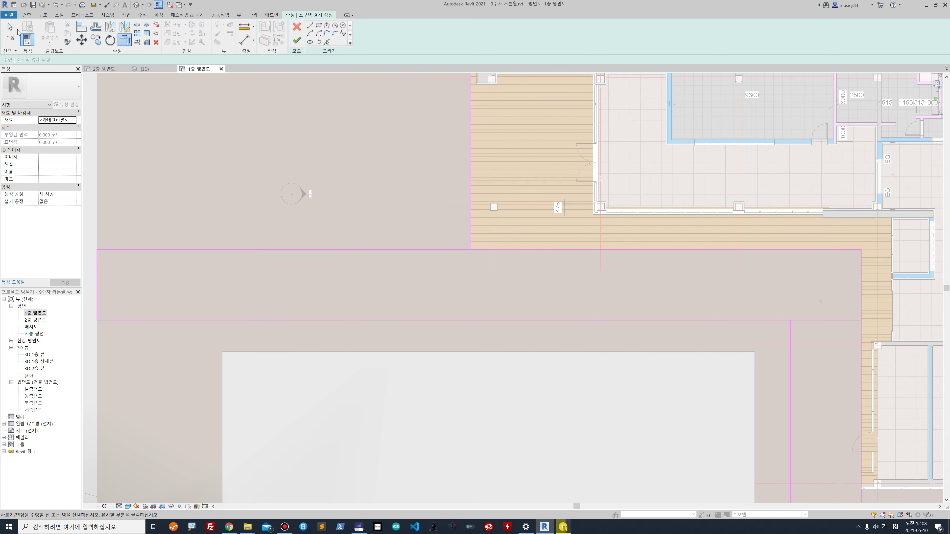
click(136, 24)
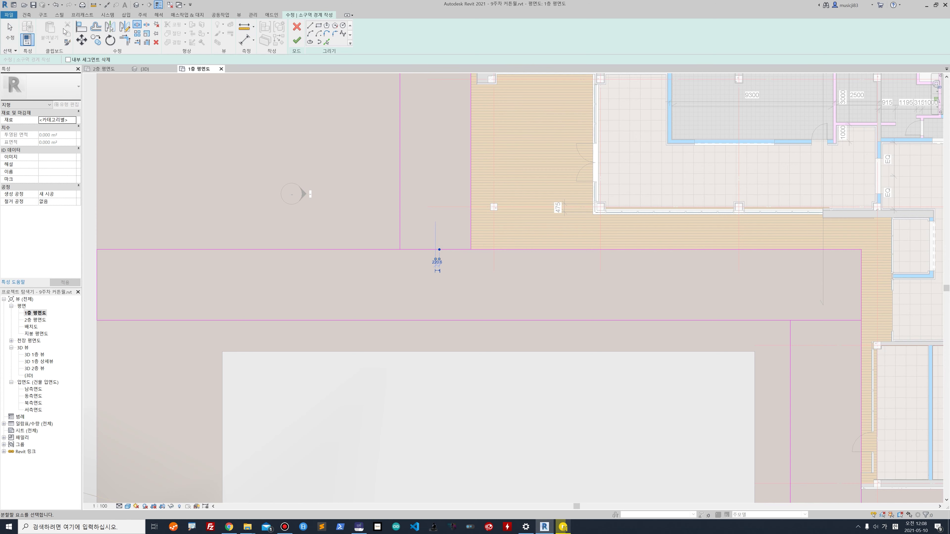
click(124, 40)
click(383, 248)
click(400, 229)
click(484, 248)
scroll(590, 278, down, 3)
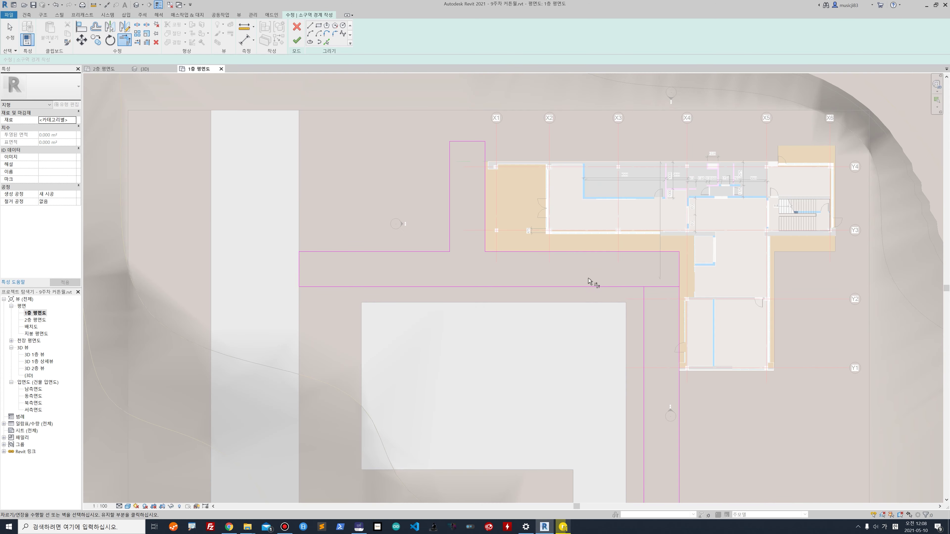
Step: Trim the path's inner corner beside the parking area into one closed loop and finish the subregion sketch
scroll(510, 139, up, 3)
scroll(508, 137, down, 5)
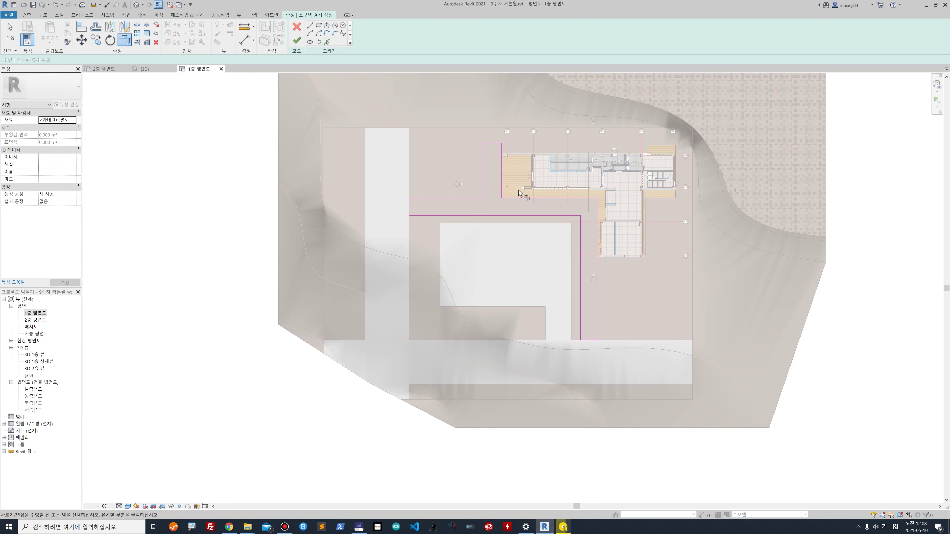
click(296, 41)
Step: Search the materials for 벽돌 and assign 벽돌, 공통 to the path subregion
scroll(563, 233, up, 3)
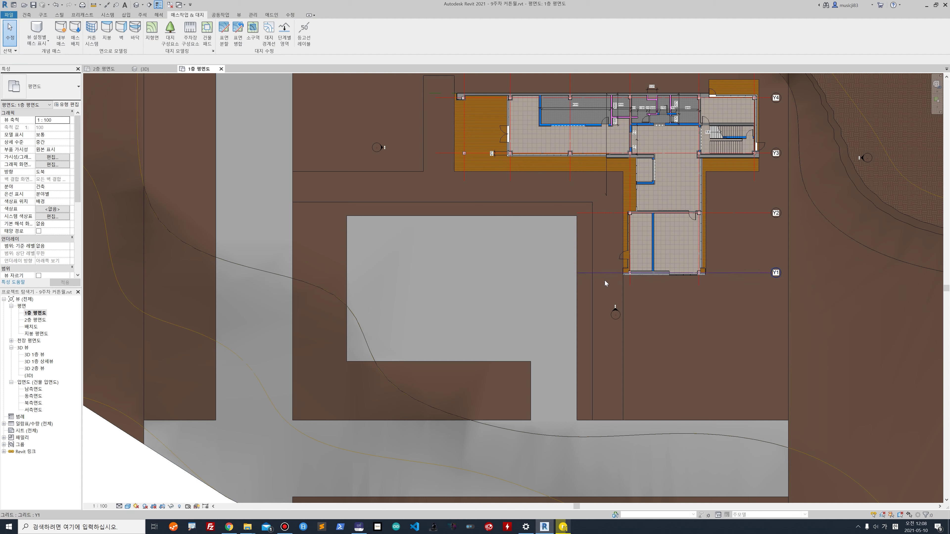
click(72, 120)
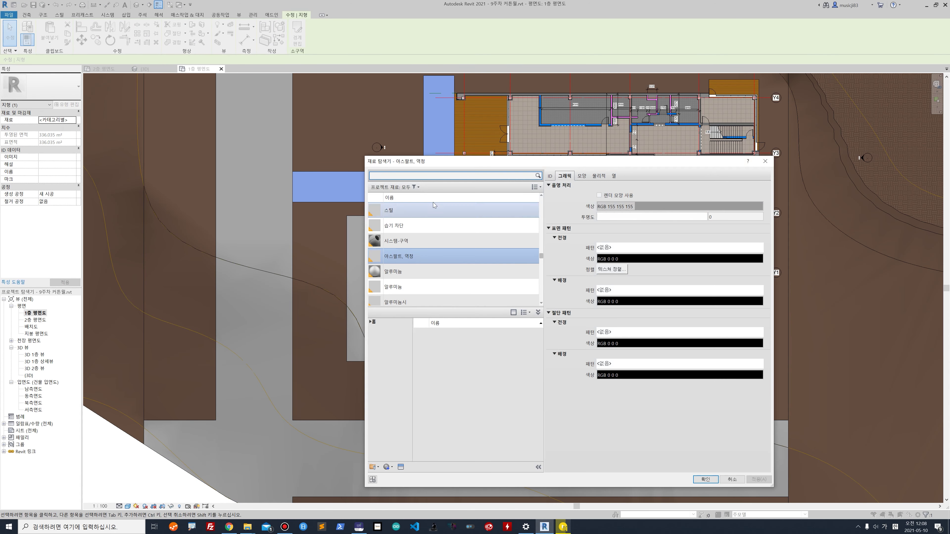
text(ㅈ)
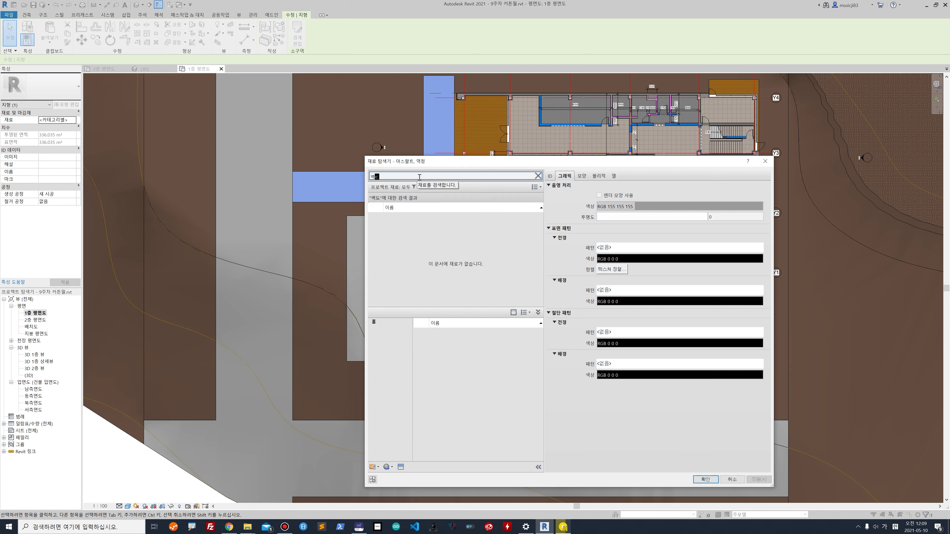
key(BackSpace)
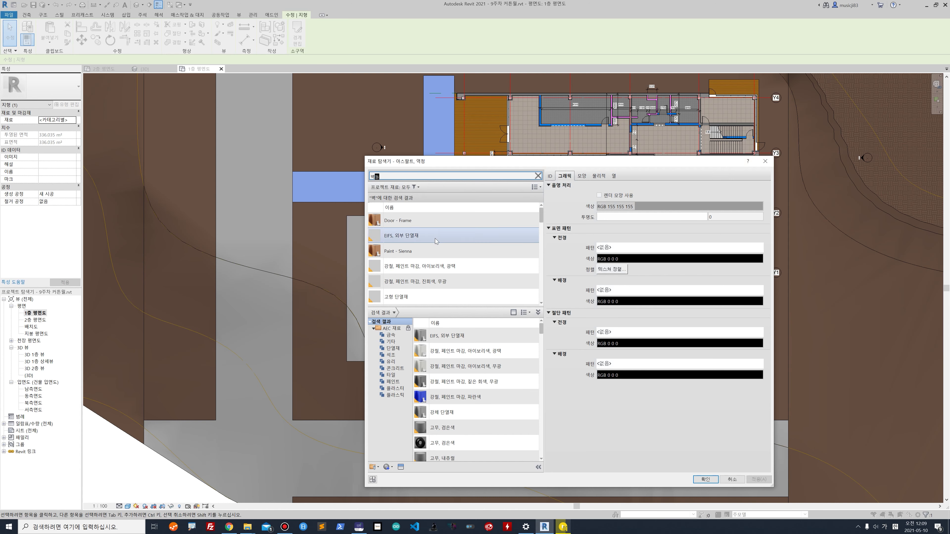
scroll(443, 254, down, 2)
scroll(443, 255, down, 5)
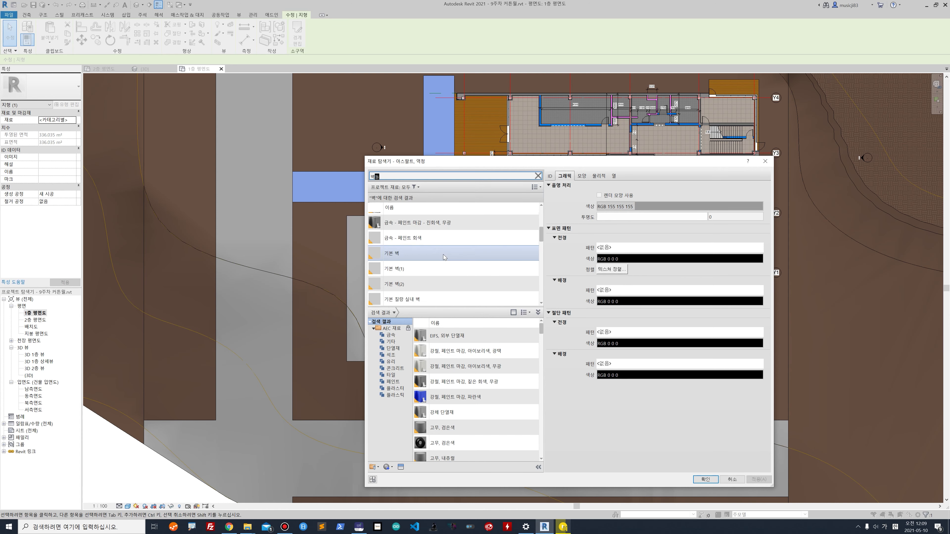
scroll(444, 255, up, 7)
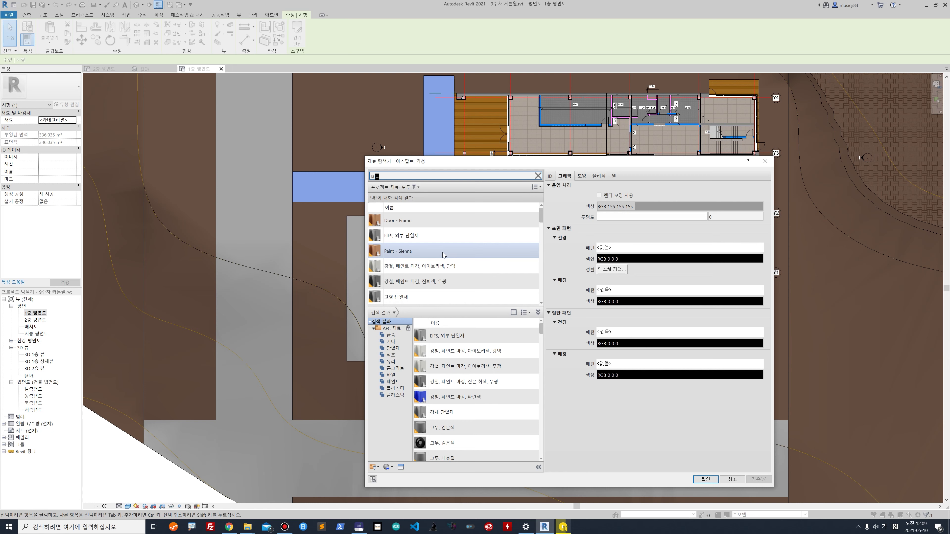
scroll(442, 265, down, 3)
scroll(441, 264, down, 3)
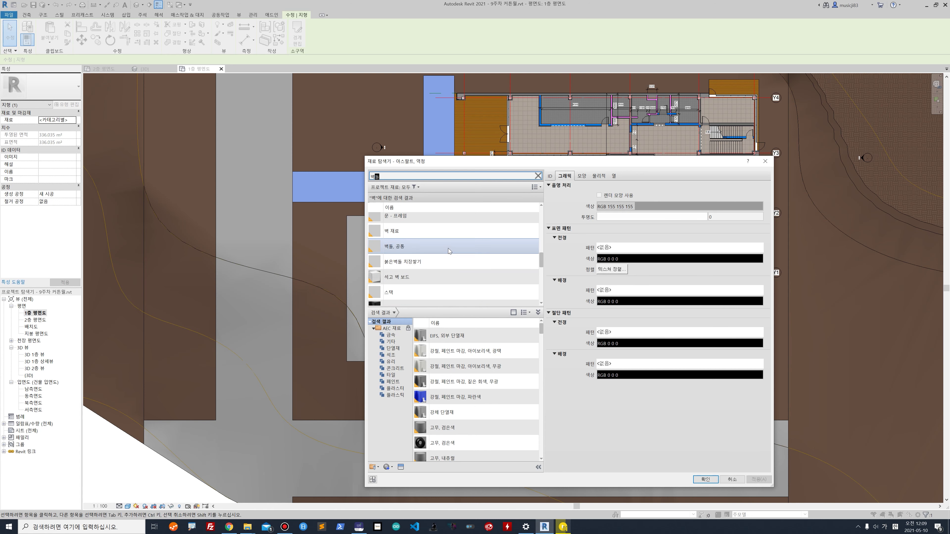
click(449, 248)
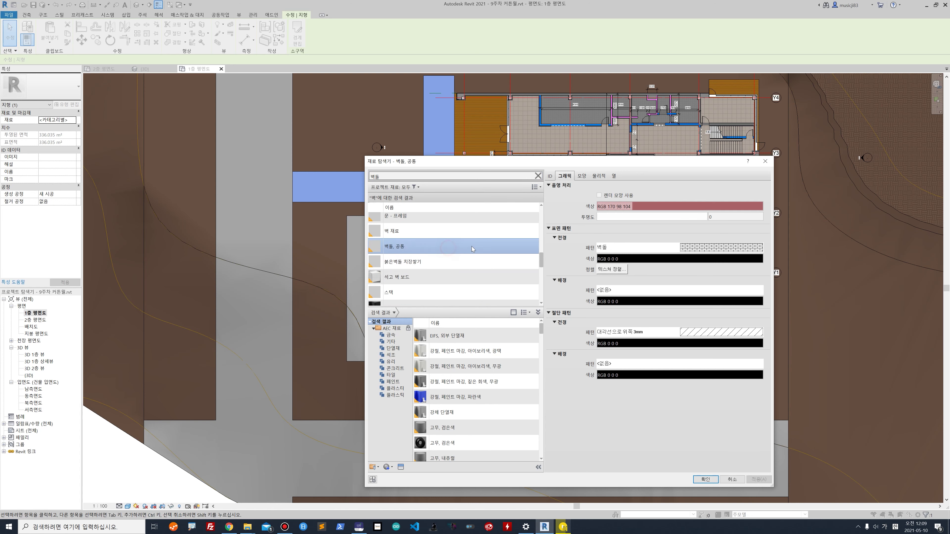
double_click(451, 220)
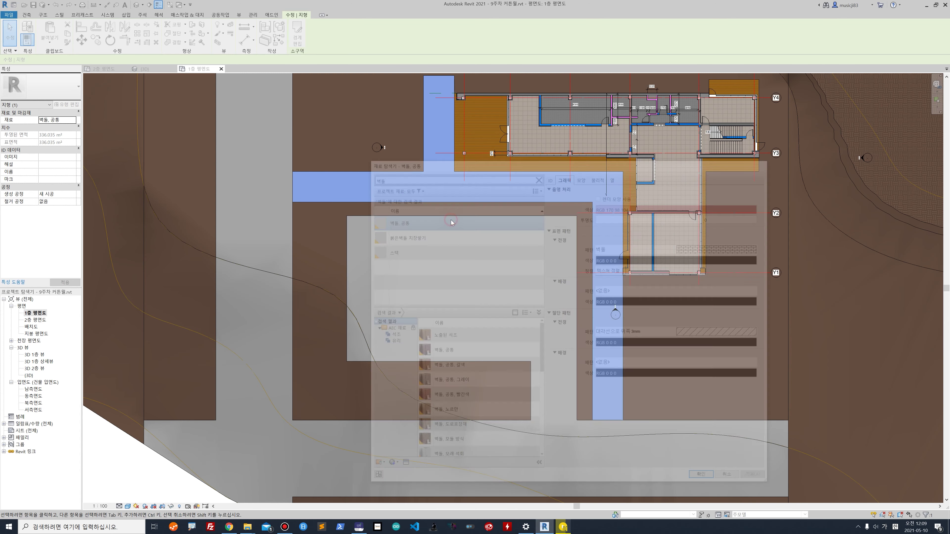
key(Escape)
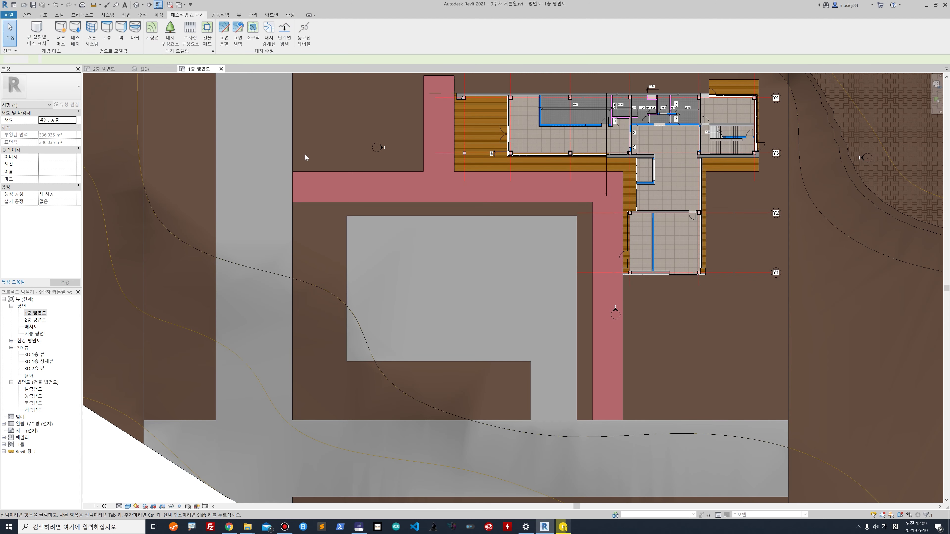
Step: Find 잔디 in the AEC material library, add it to the project and assign it to the site surface around the building
scroll(478, 295, down, 5)
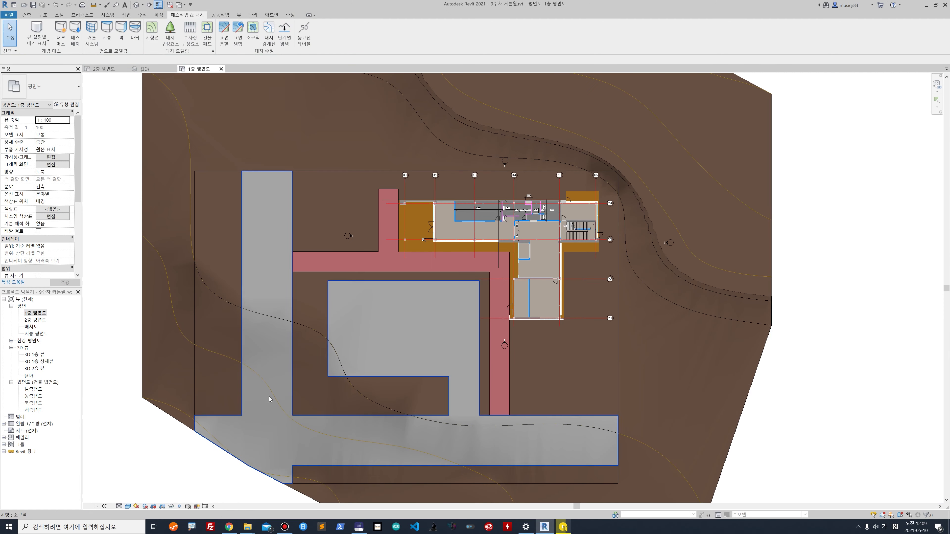
click(318, 370)
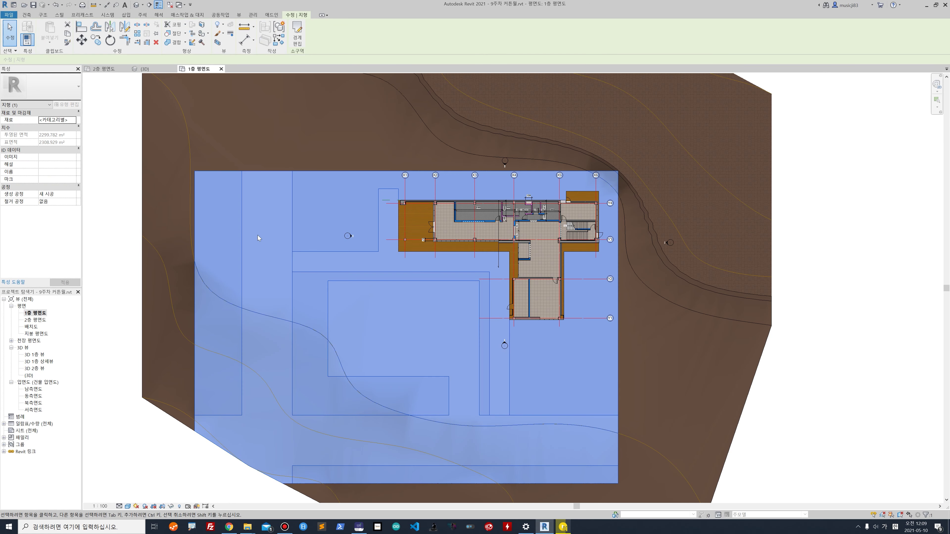
click(73, 120)
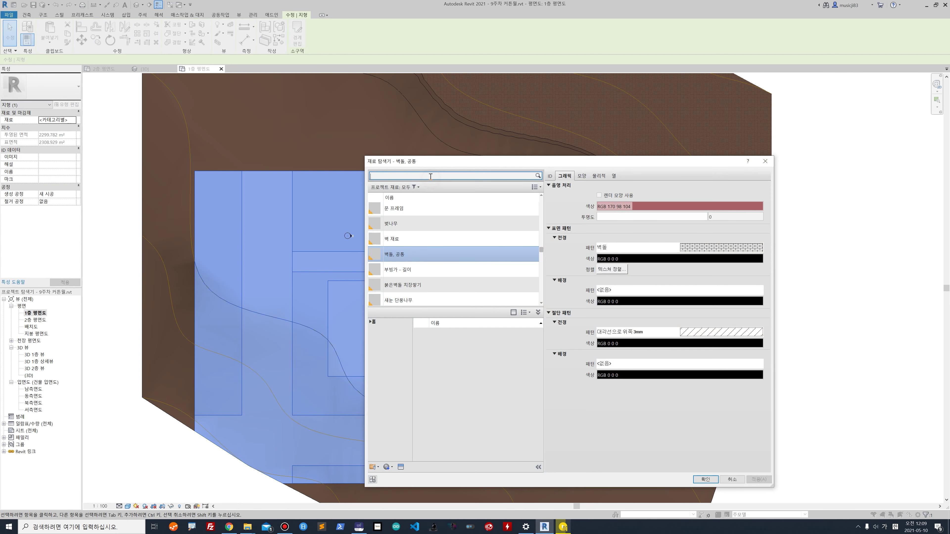
text(ㅈㄴ)
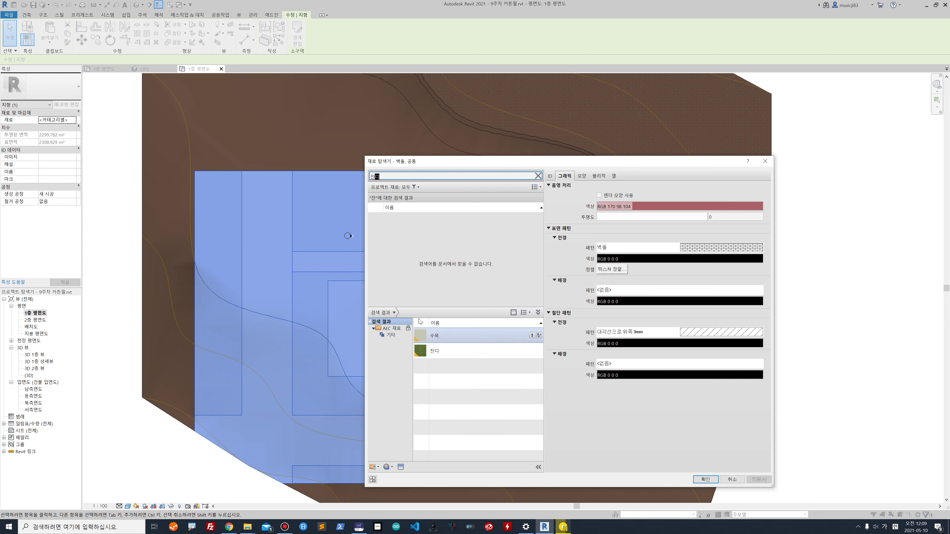
text(디)
click(538, 312)
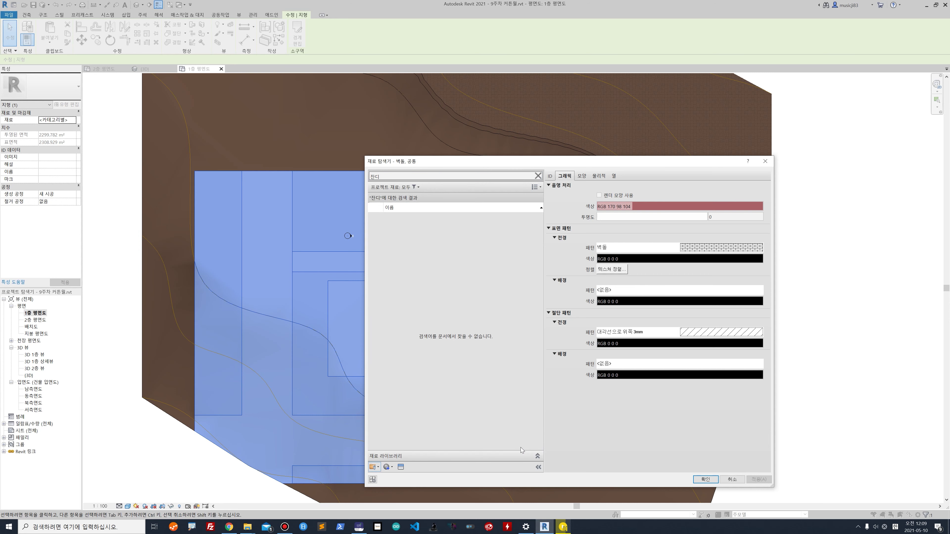
click(537, 456)
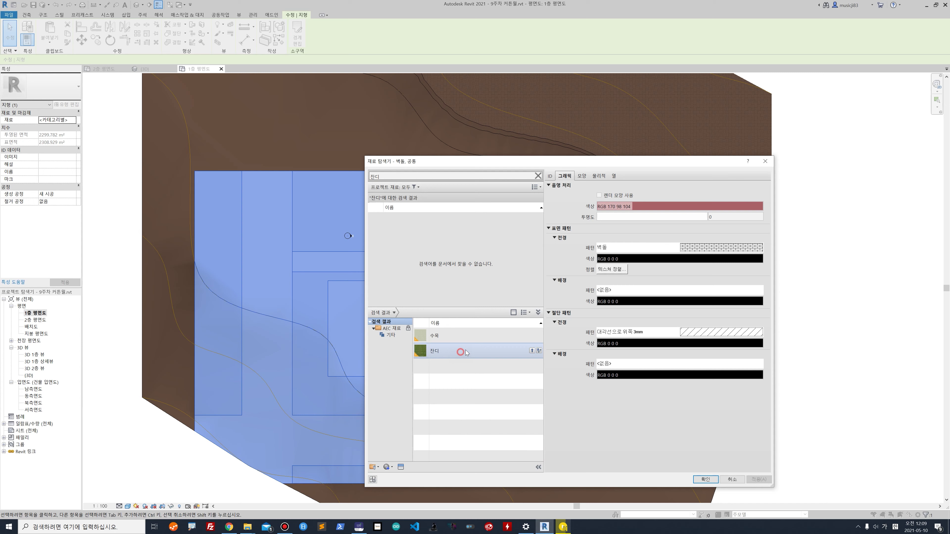
click(531, 352)
click(531, 352)
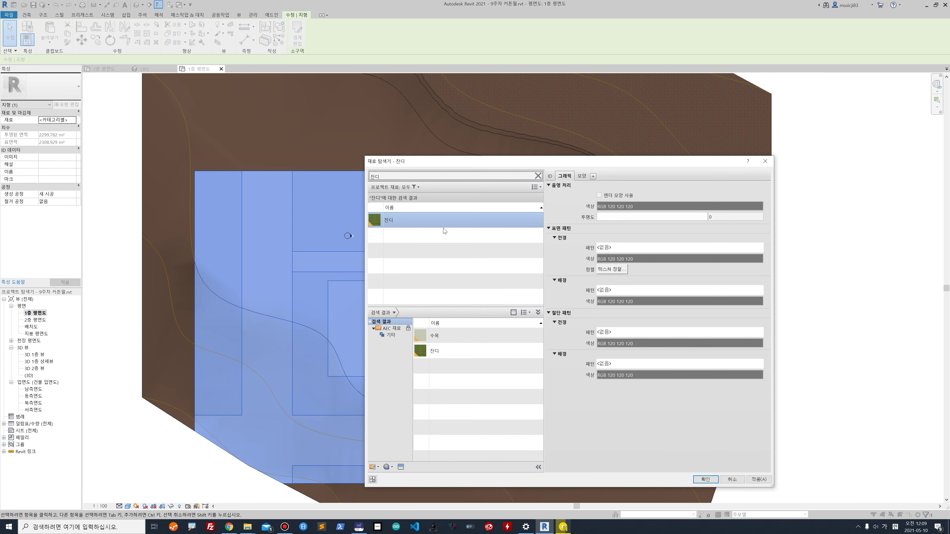
double_click(445, 218)
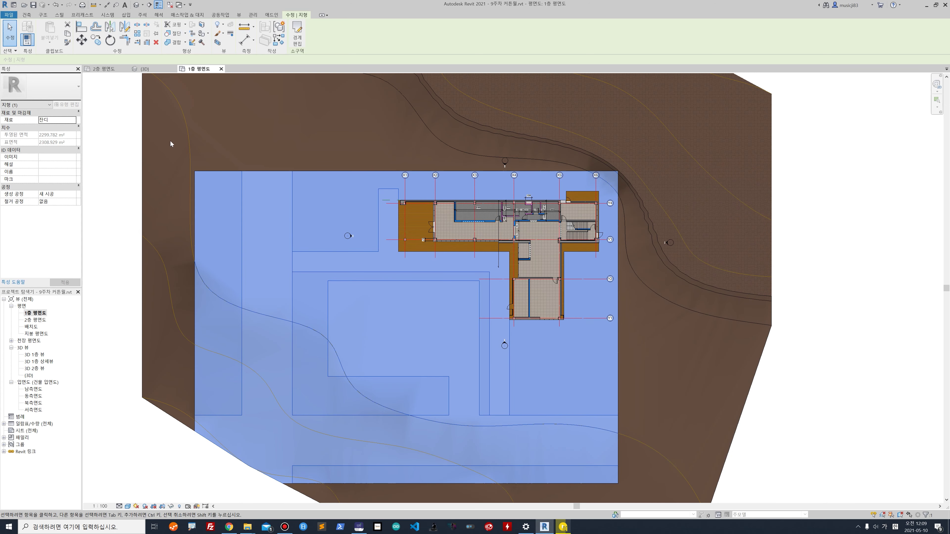
key(Escape)
Step: Change the 잔디 material's shading colour to green, RGB 0-128-64, and apply it to the site surface
click(313, 345)
click(74, 119)
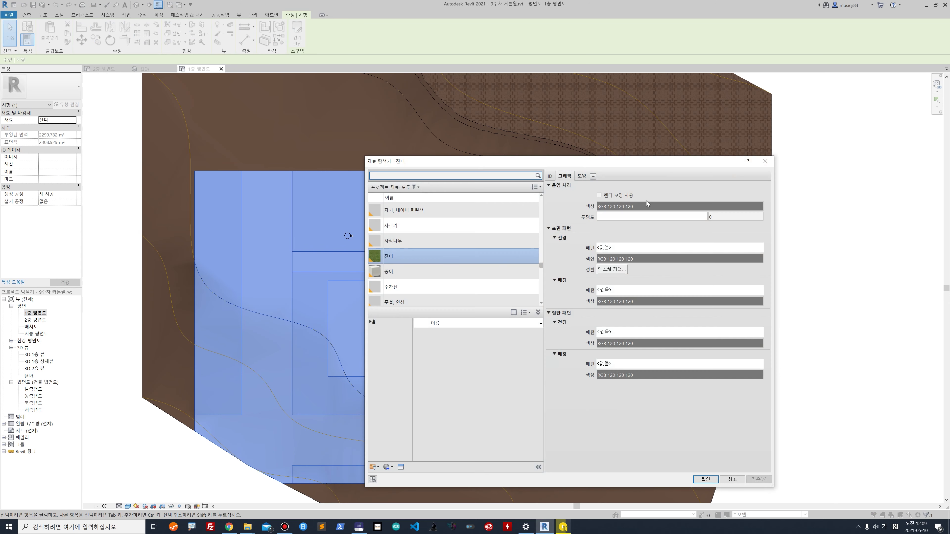
click(637, 207)
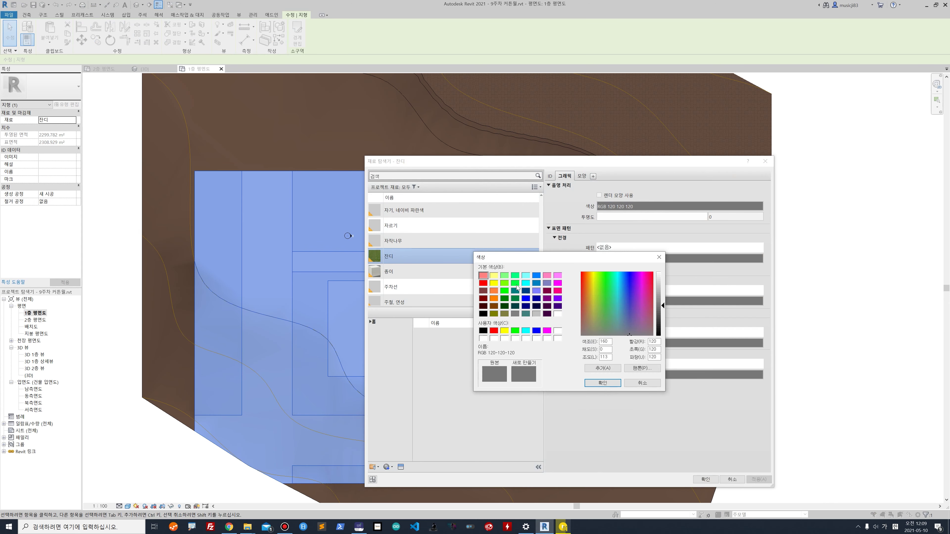
click(515, 290)
click(602, 383)
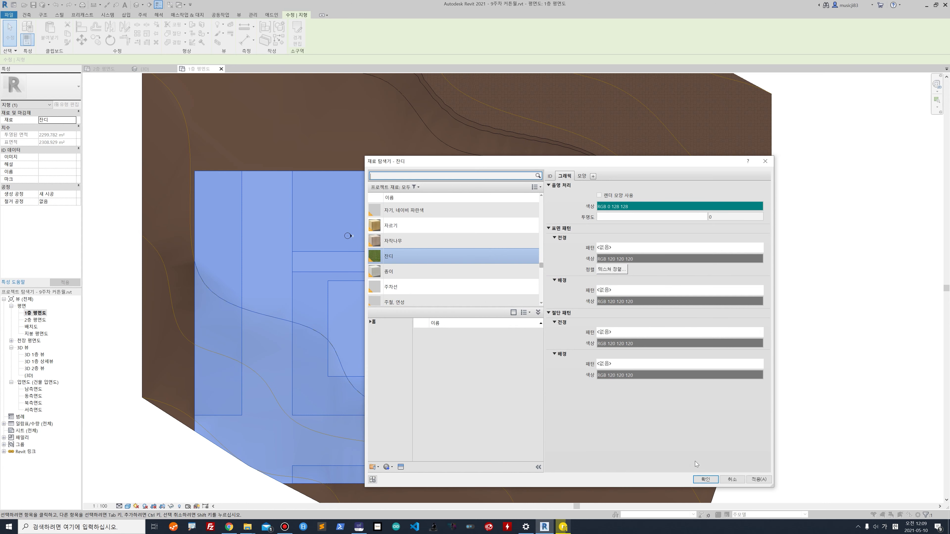
click(656, 207)
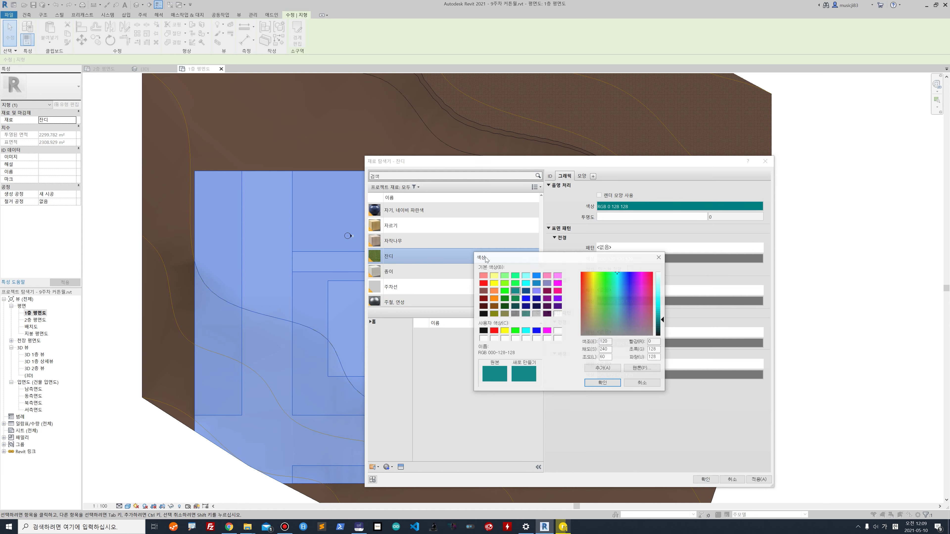
click(515, 298)
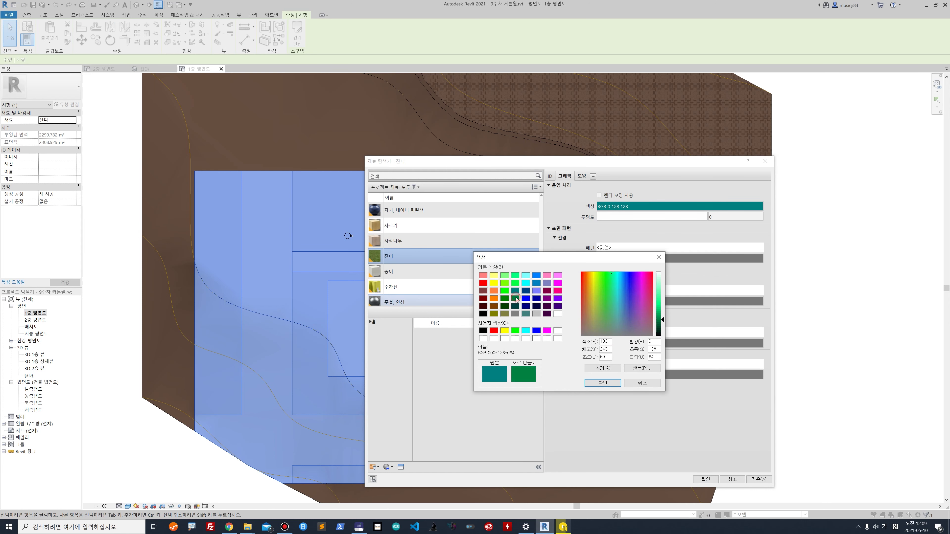
click(611, 384)
click(706, 480)
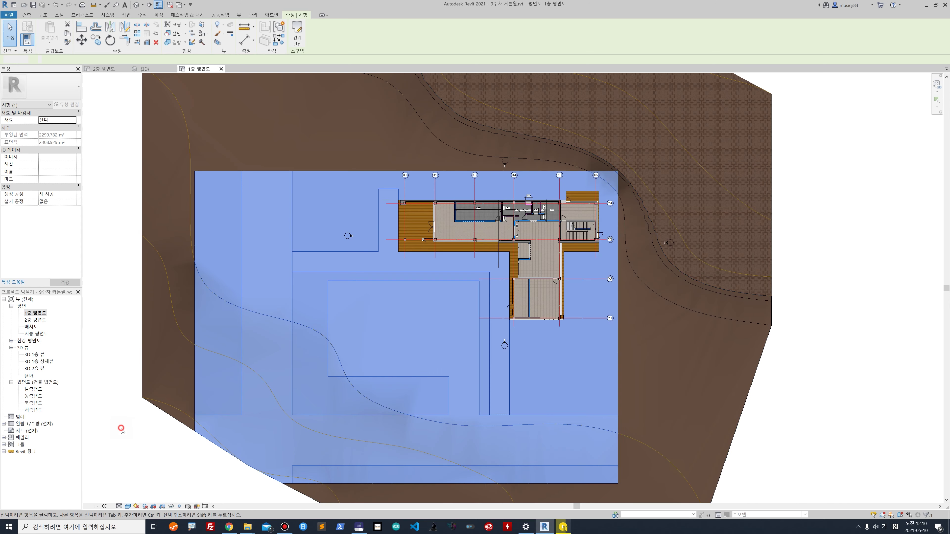
Step: Place a 4800 x 2400mm - 90도 parking space at the upper-left corner of the parking area
key(Escape)
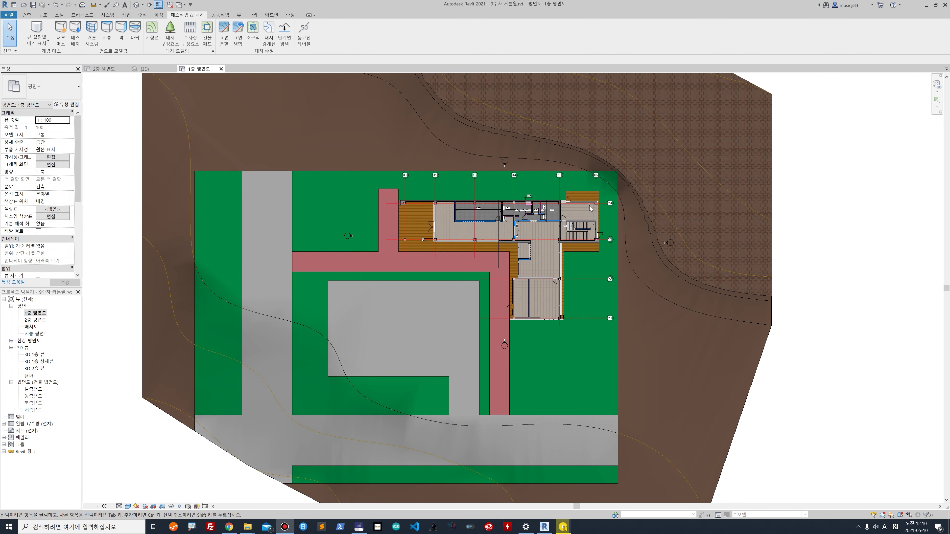
scroll(402, 321, up, 2)
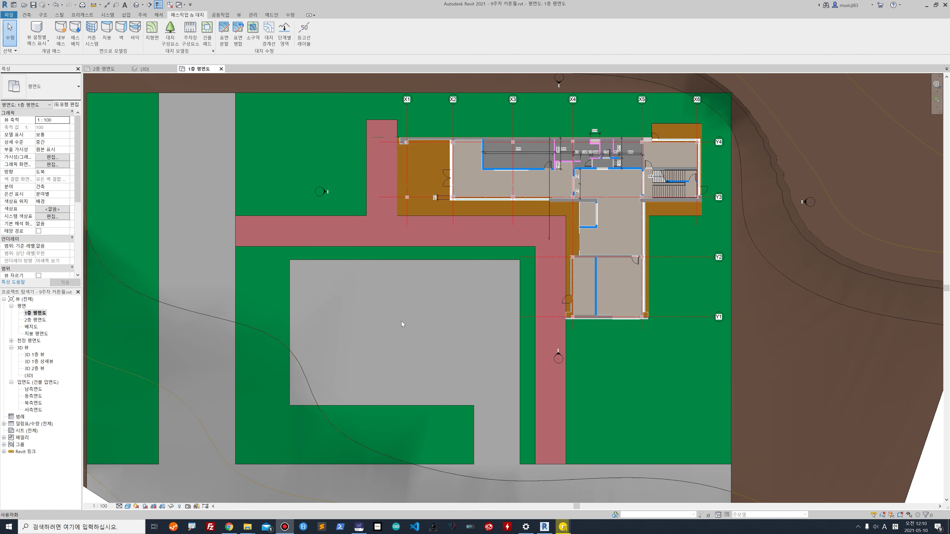
click(191, 33)
scroll(291, 254, up, 3)
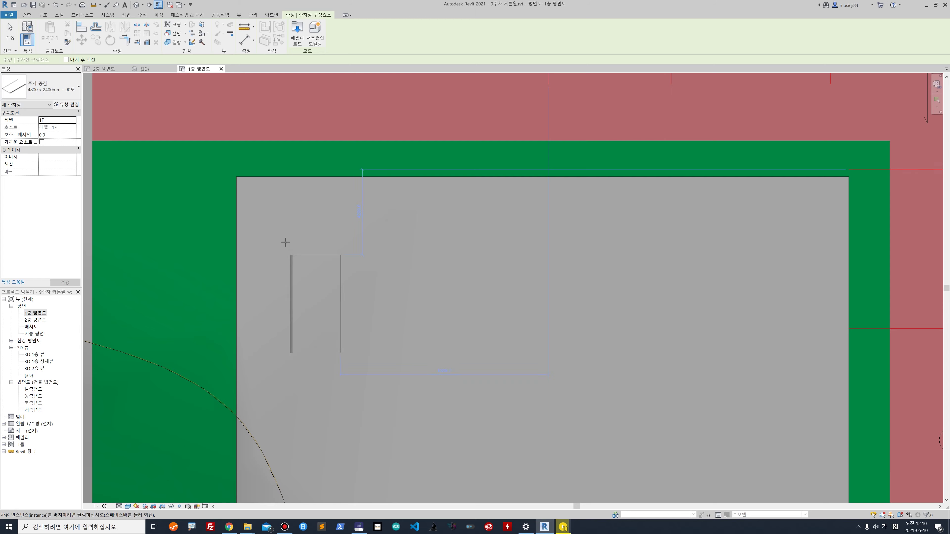
scroll(268, 210, down, 1)
click(268, 210)
click(9, 33)
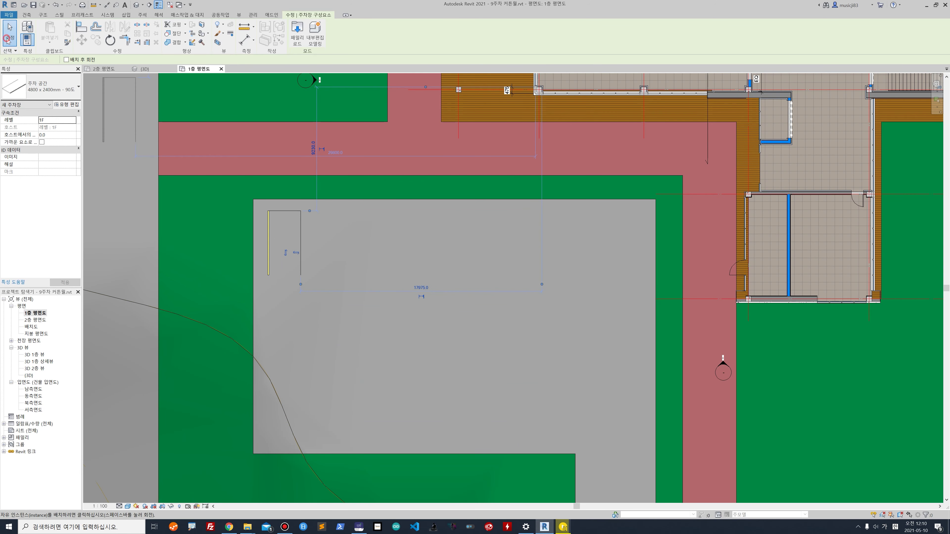
Step: Array the parking space at one-space intervals along the parking area's upper edge to make a row of 11 spaces
click(138, 34)
scroll(272, 212, up, 3)
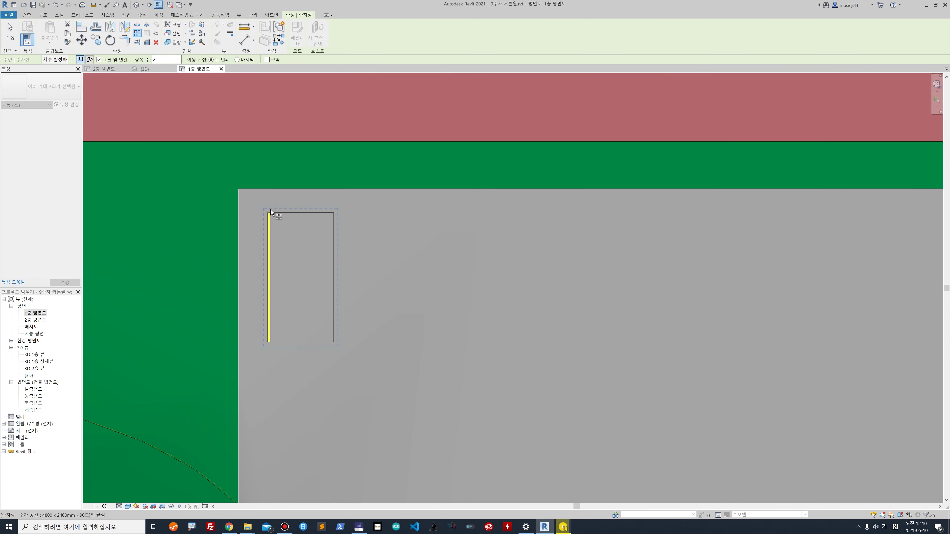
scroll(272, 213, up, 2)
click(269, 213)
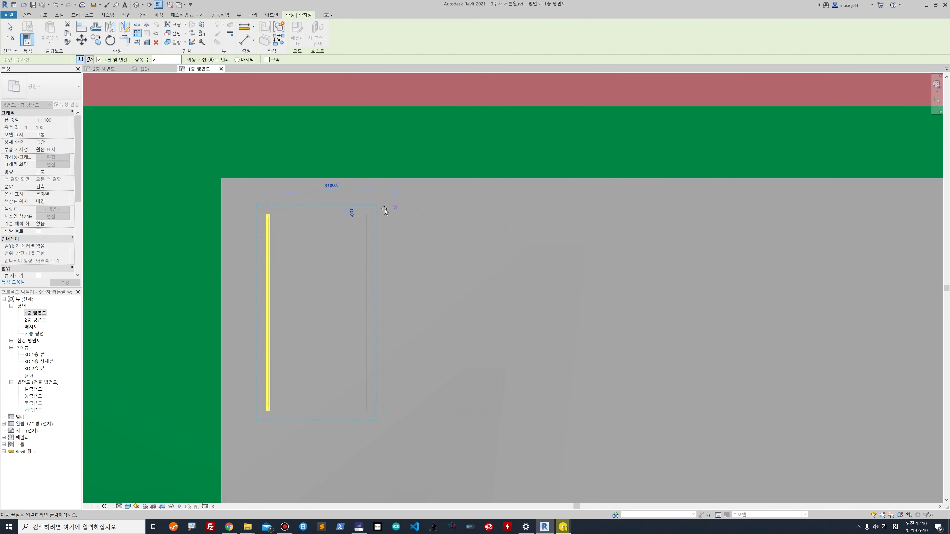
click(369, 213)
scroll(377, 220, down, 4)
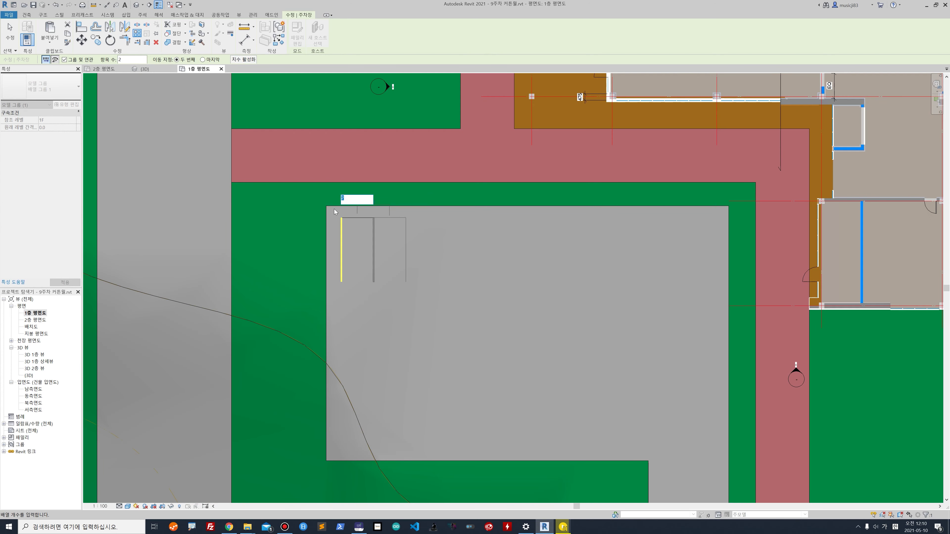
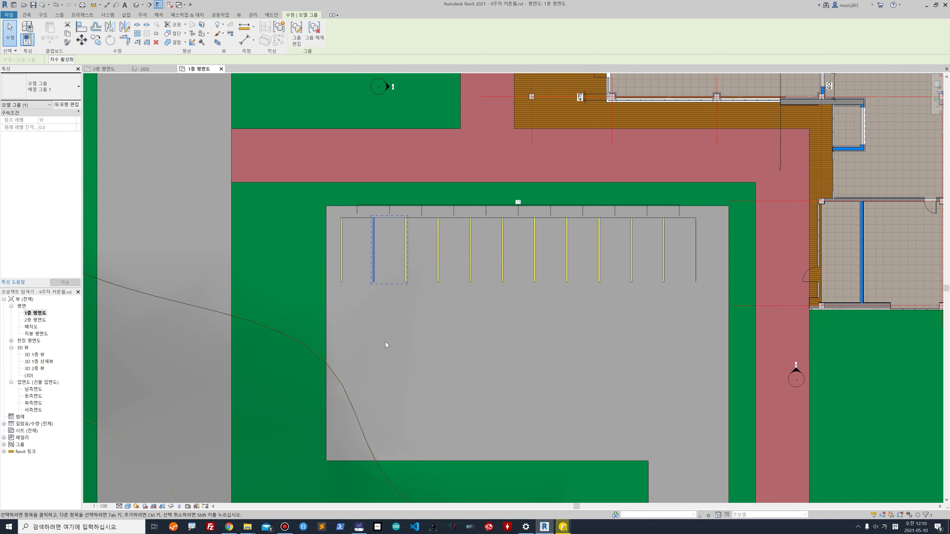
middle_drag(386, 345, 366, 306)
key(Escape)
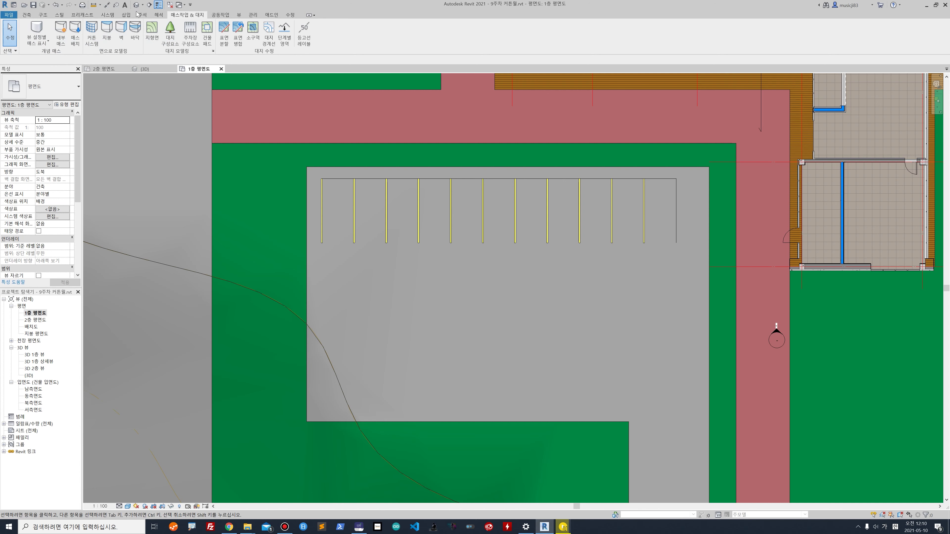
Step: Place another 4800 x 2400mm parking space, rotated 180 degrees, at the parking area's lower-left corner
click(190, 36)
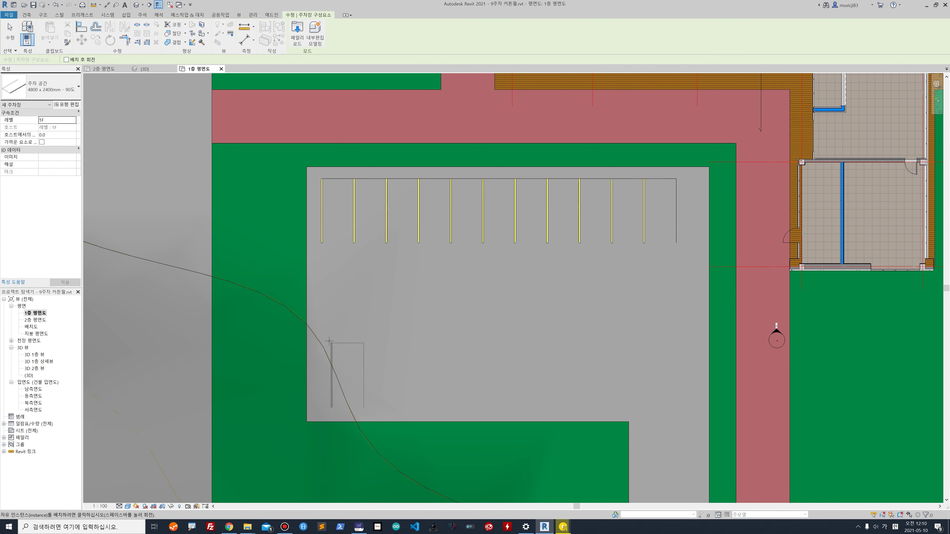
key(space)
key(space)
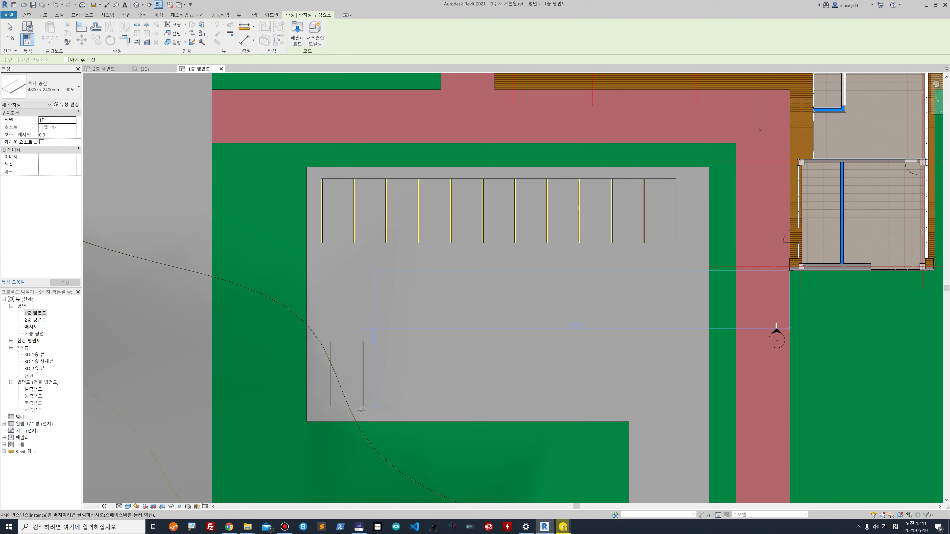
click(353, 416)
click(12, 32)
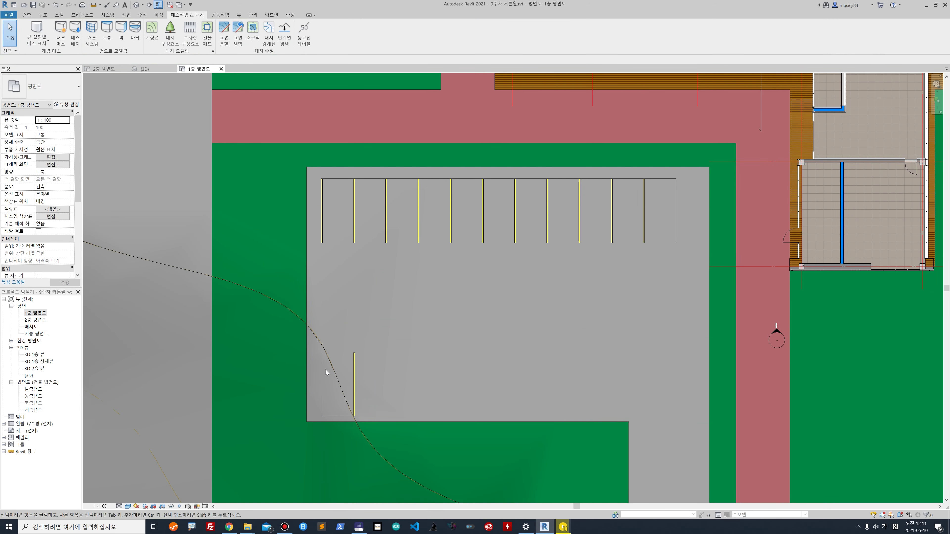
Step: Try to copy the lower parking space one space width along the lower edge
scroll(345, 403, up, 3)
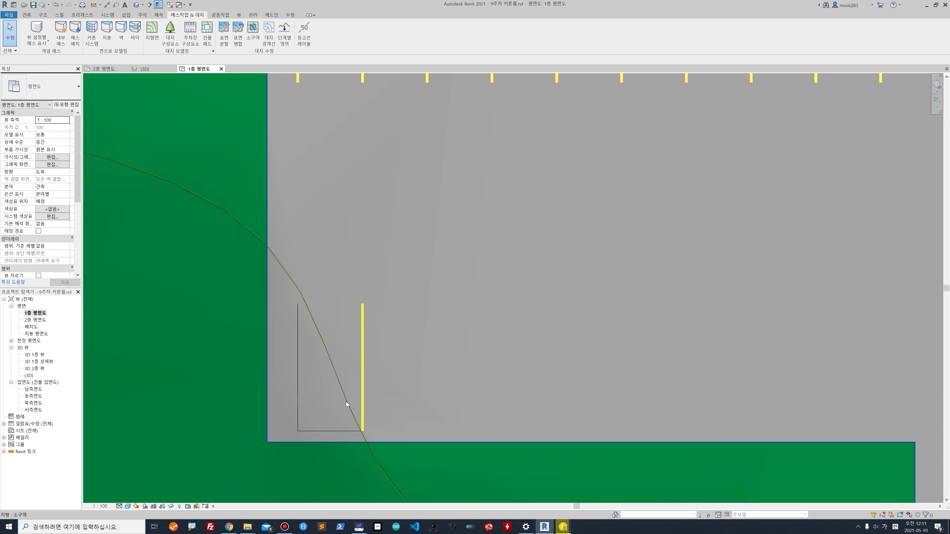
click(361, 313)
click(95, 39)
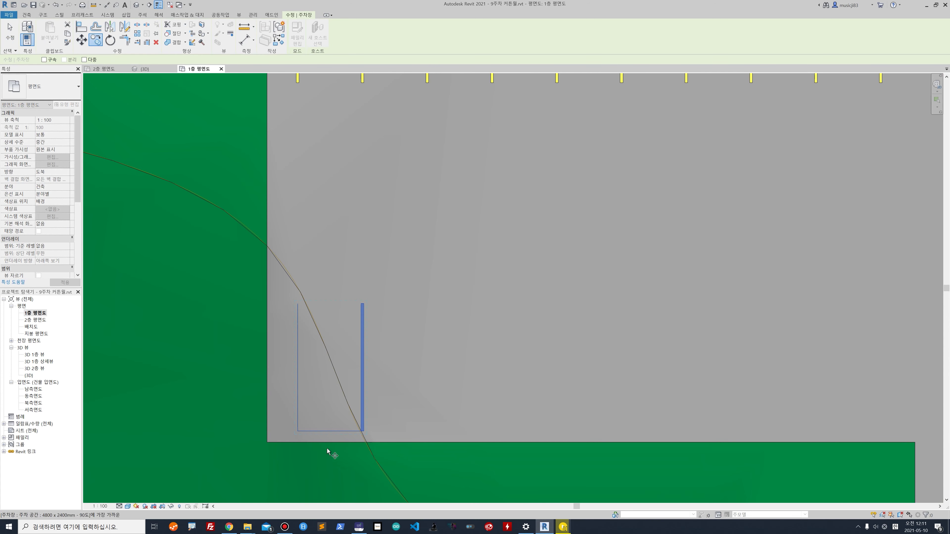
scroll(314, 436, up, 3)
click(262, 407)
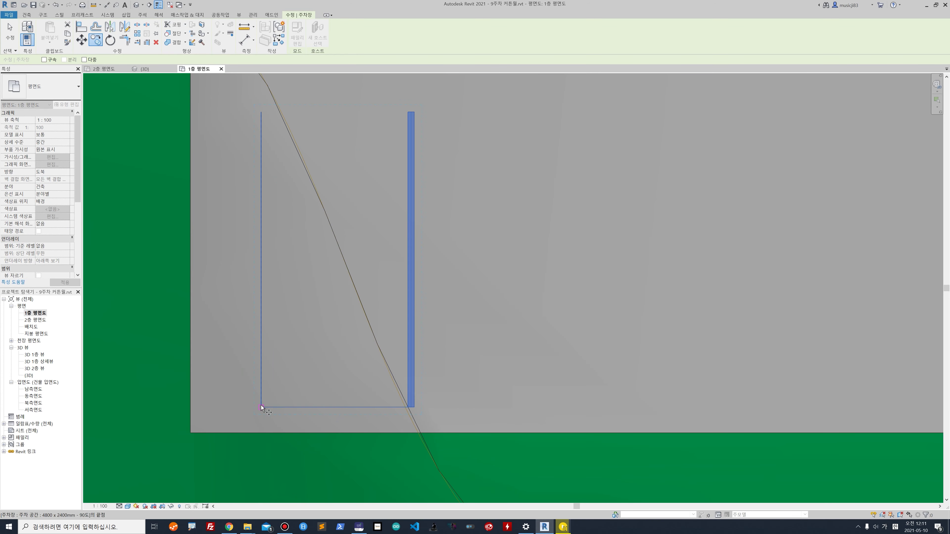
click(411, 408)
scroll(411, 404, down, 2)
scroll(411, 405, up, 2)
key(ctrl+z)
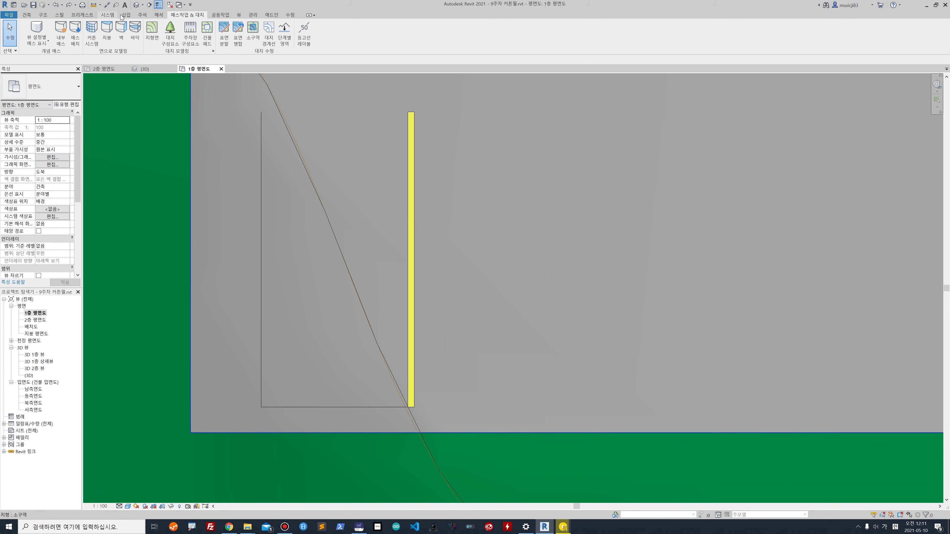
Step: Array the lower parking space at 2400 mm spacing along the parking area's lower edge with 10 items
click(291, 16)
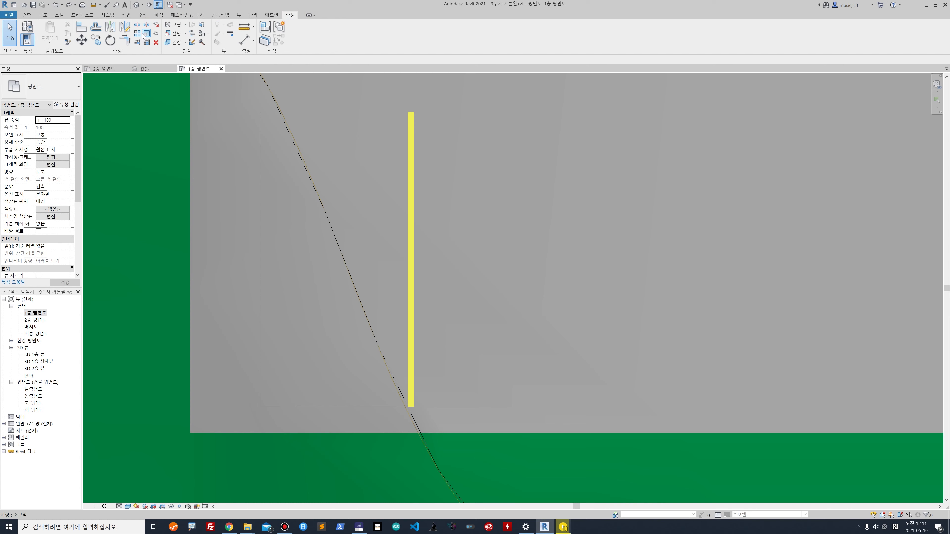
key(Escape)
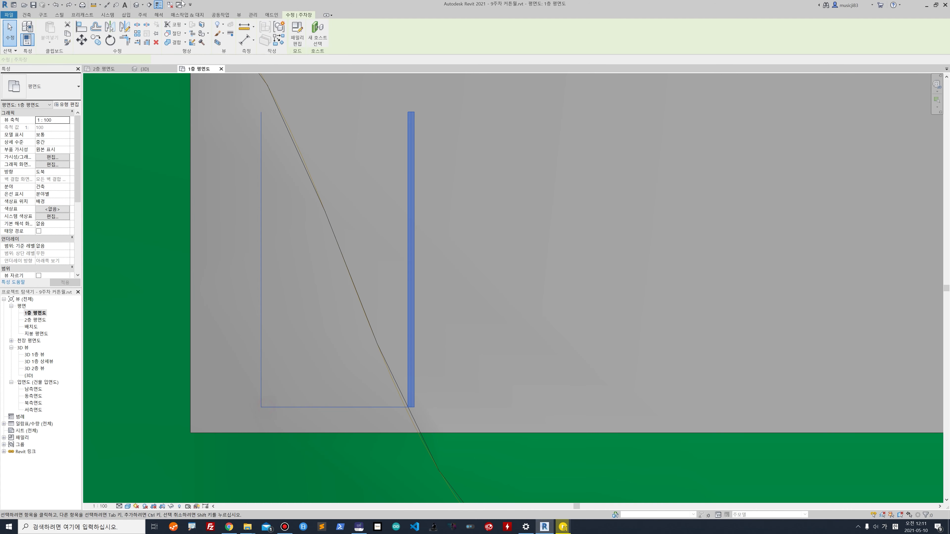
click(266, 411)
key(a)
key(r)
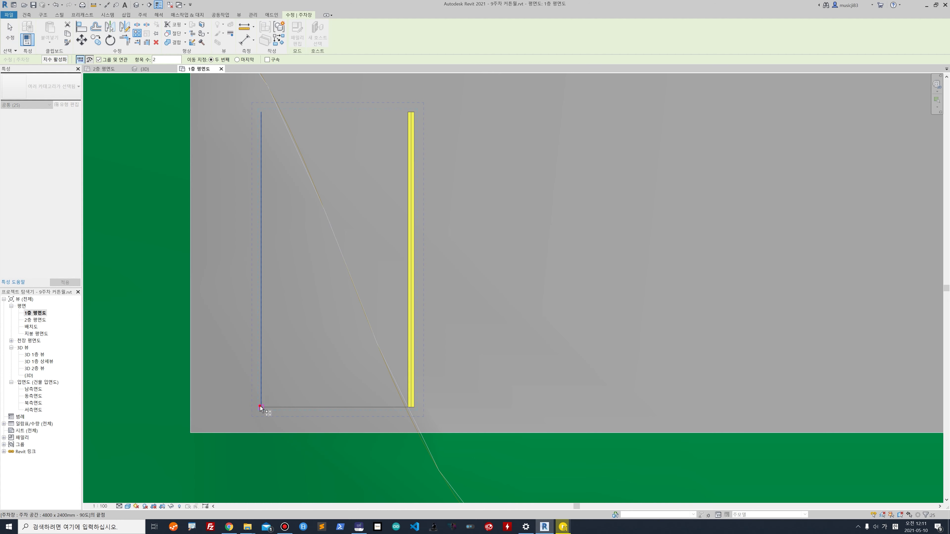
click(260, 407)
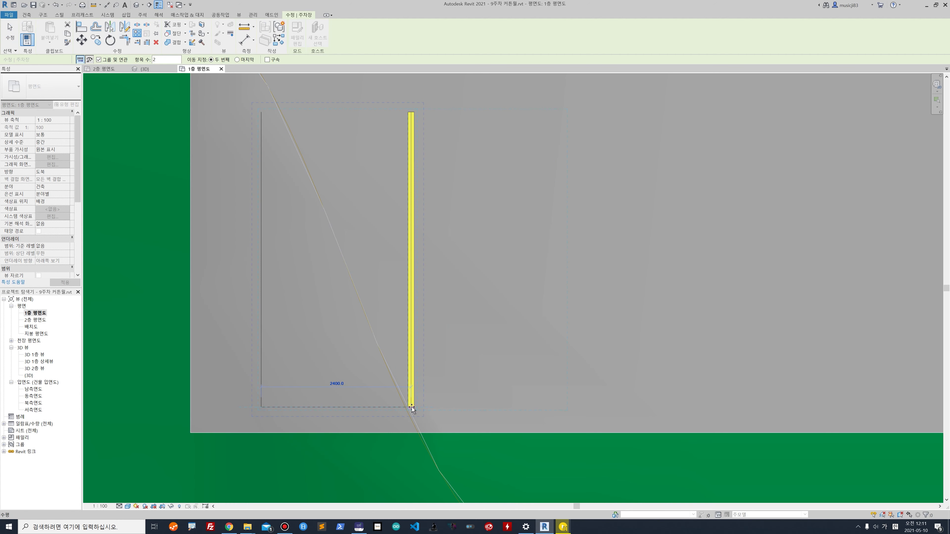
click(411, 406)
scroll(411, 406, down, 3)
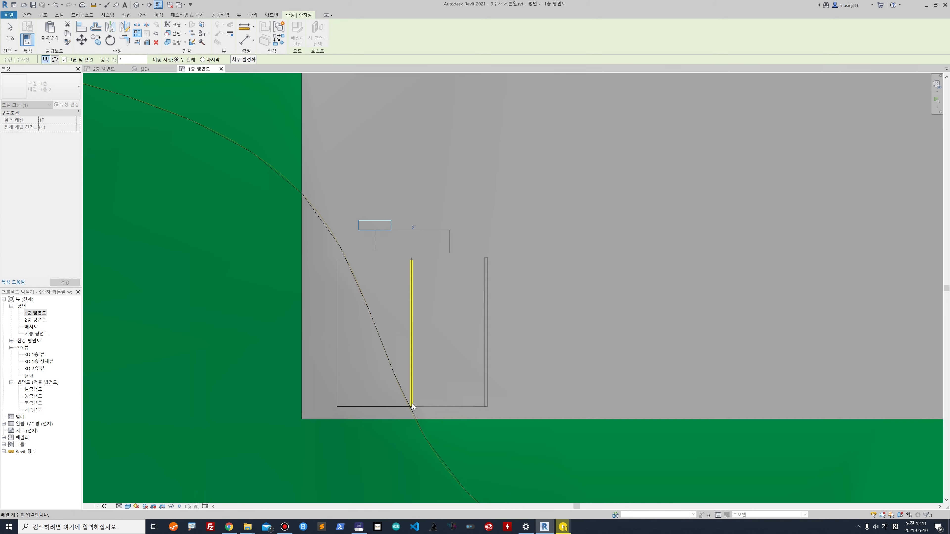
scroll(353, 236, down, 3)
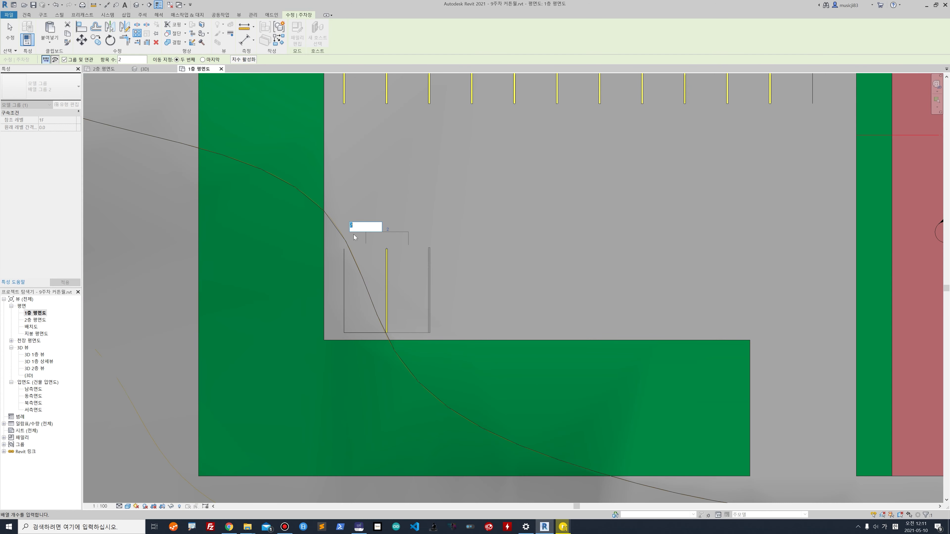
text(10)
key(Return)
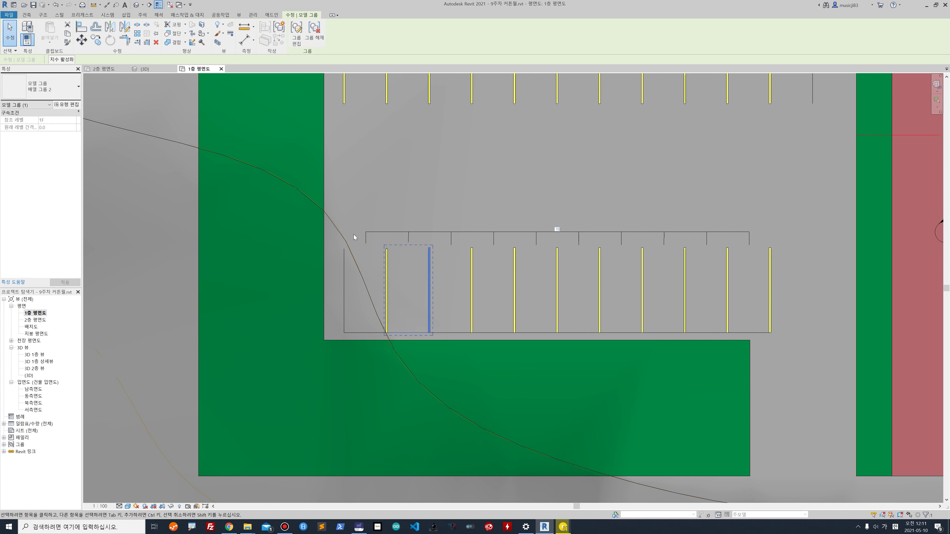
Step: Set the lower parking array's item count to 9
click(558, 228)
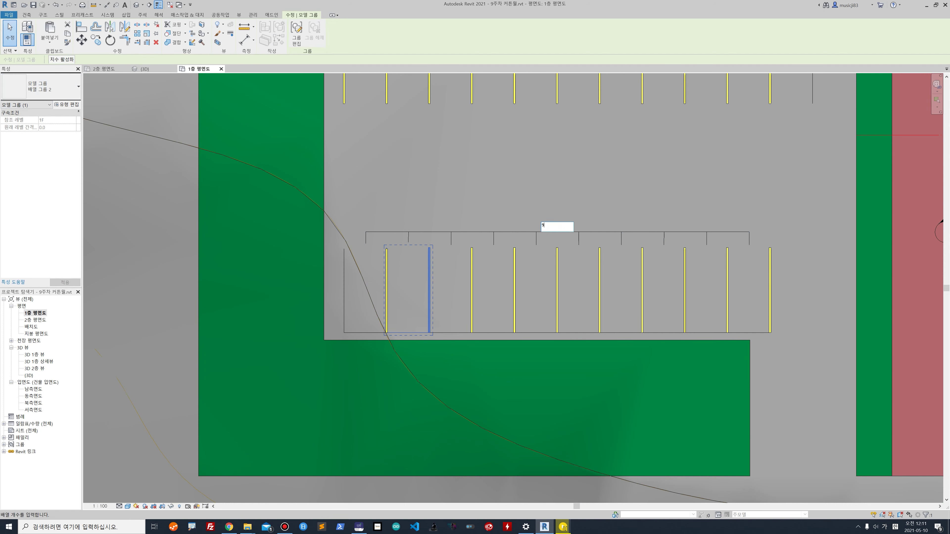
text(9)
key(Return)
scroll(549, 265, down, 4)
middle_drag(588, 243, 537, 272)
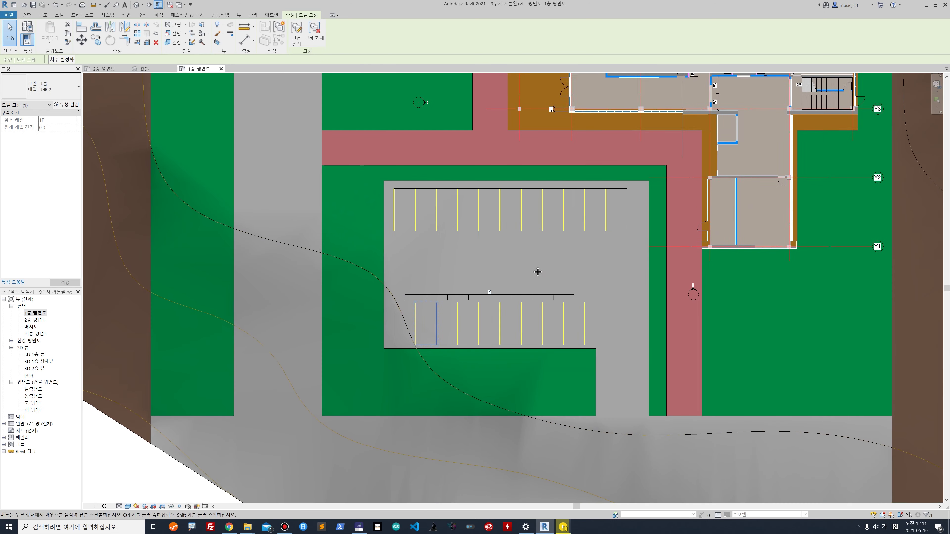
click(9, 37)
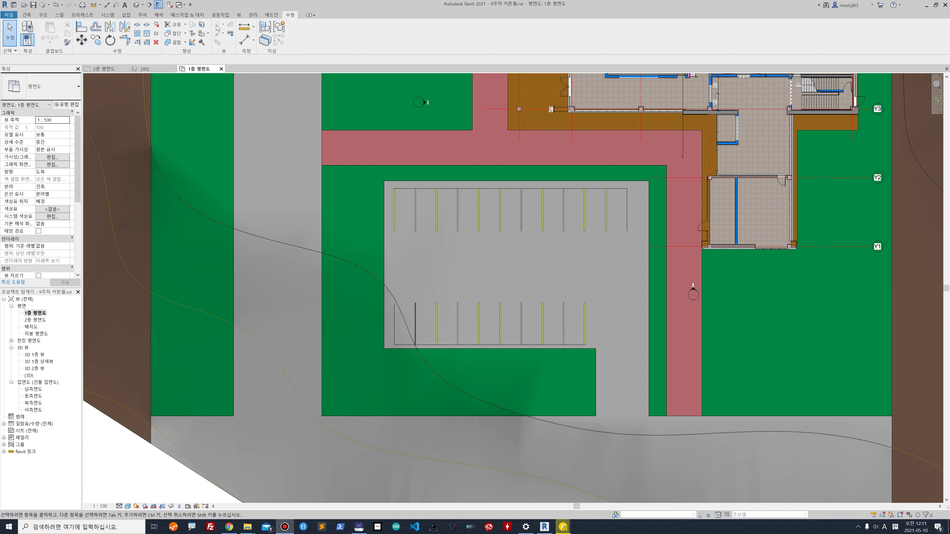
Step: Place a row of RPC 매자나무 - 1.0미터 shrubs as site components in the grass strip above the parking area
click(193, 15)
click(172, 34)
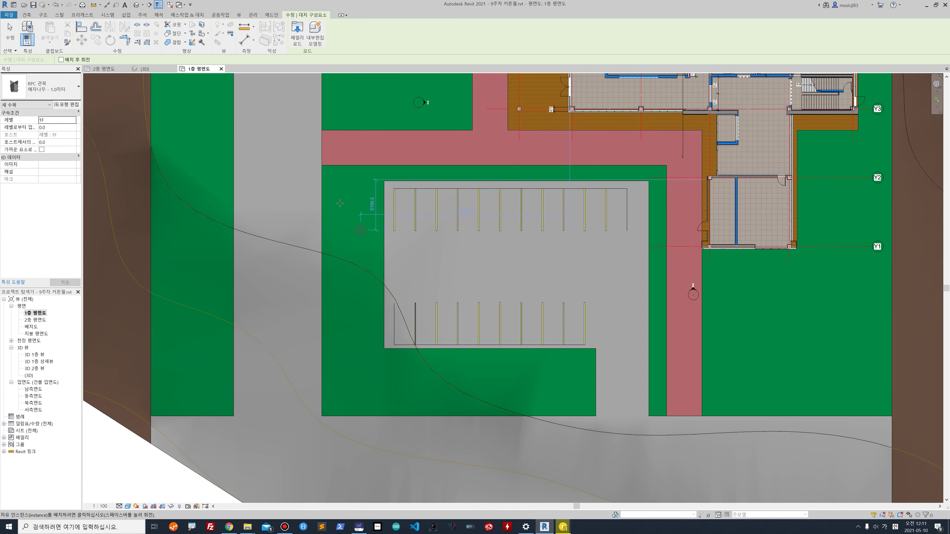
scroll(423, 174, up, 3)
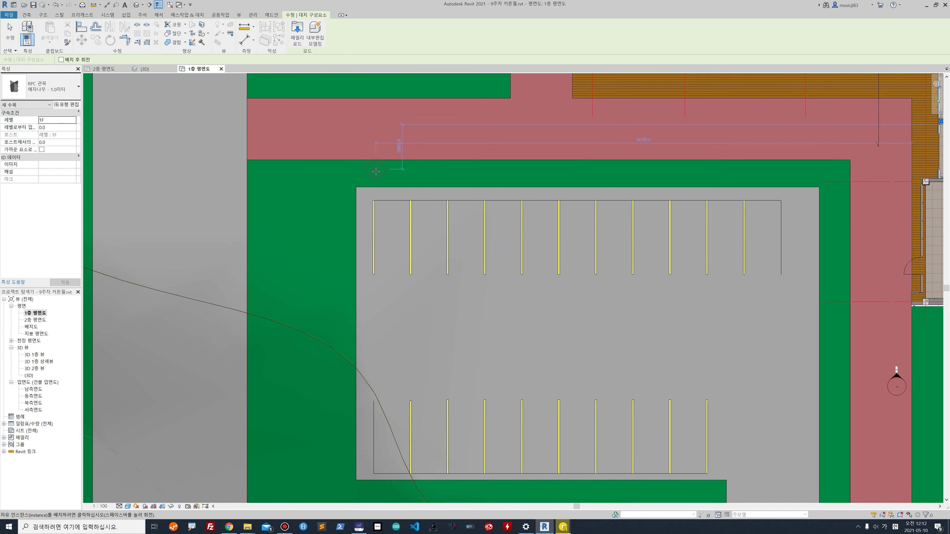
click(377, 172)
click(446, 172)
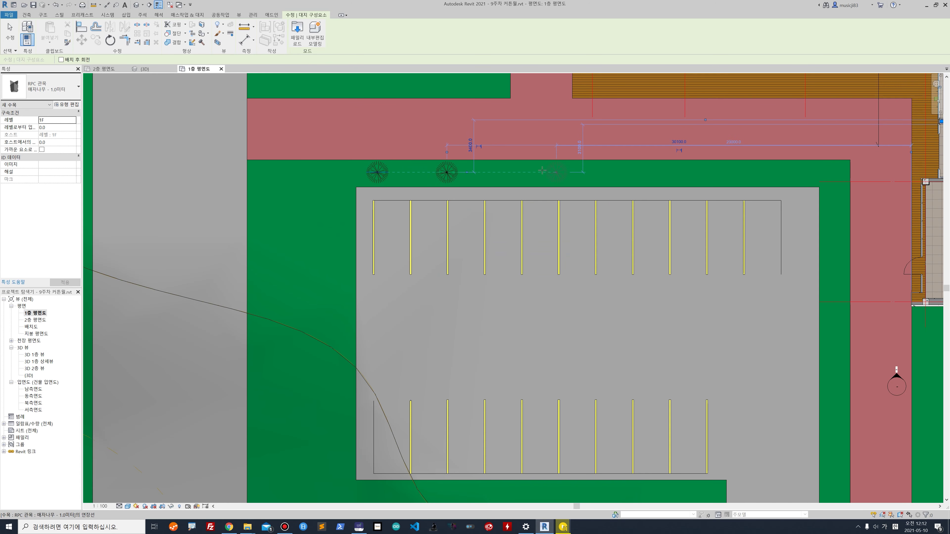
click(531, 173)
click(632, 173)
click(722, 173)
click(804, 172)
Step: Place 매자나무 - 1.0미터 shrubs down the narrow grass strip between the parking area and the brick path
click(832, 229)
click(836, 304)
middle_drag(832, 356, 780, 167)
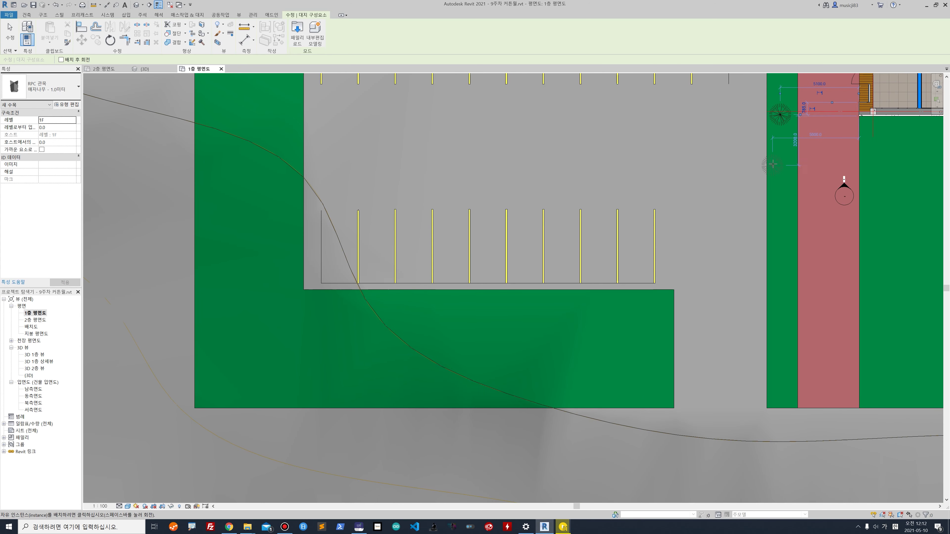
click(785, 308)
click(780, 371)
Step: Scatter 매자나무 - 1.0미터 shrubs over the grass below the lower parking row
click(632, 328)
click(465, 322)
click(535, 370)
click(391, 360)
click(314, 360)
Step: Place staggered 매자나무 - 1.0미터 shrubs up the grass strip between the road and the parking area's left side
click(255, 314)
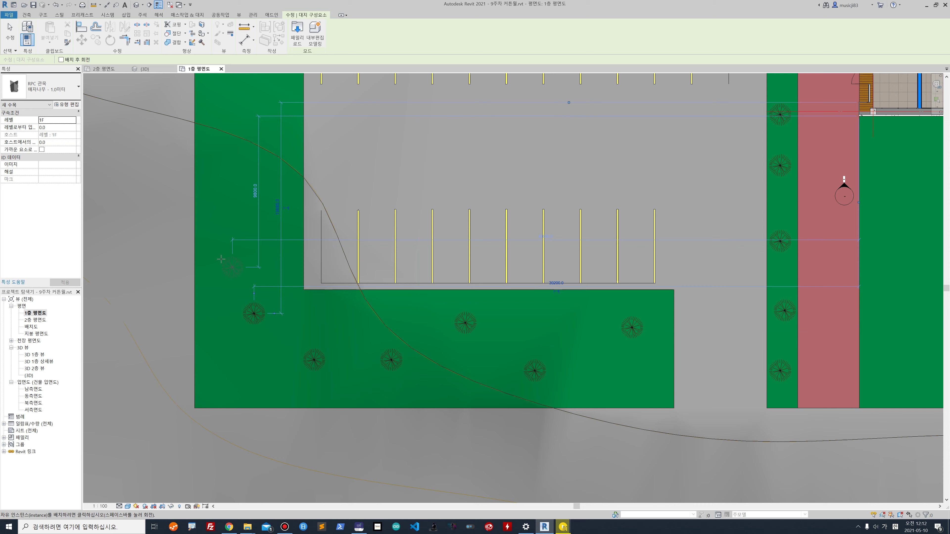
click(217, 255)
click(280, 216)
middle_drag(292, 213, 335, 370)
click(265, 316)
click(318, 265)
click(265, 196)
Step: Scatter 매자나무 - 1.0미터 shrubs across the lawn between the road and the building's west entrance path
middle_drag(314, 138, 438, 499)
click(384, 405)
click(461, 405)
click(566, 409)
click(439, 342)
click(384, 330)
click(496, 353)
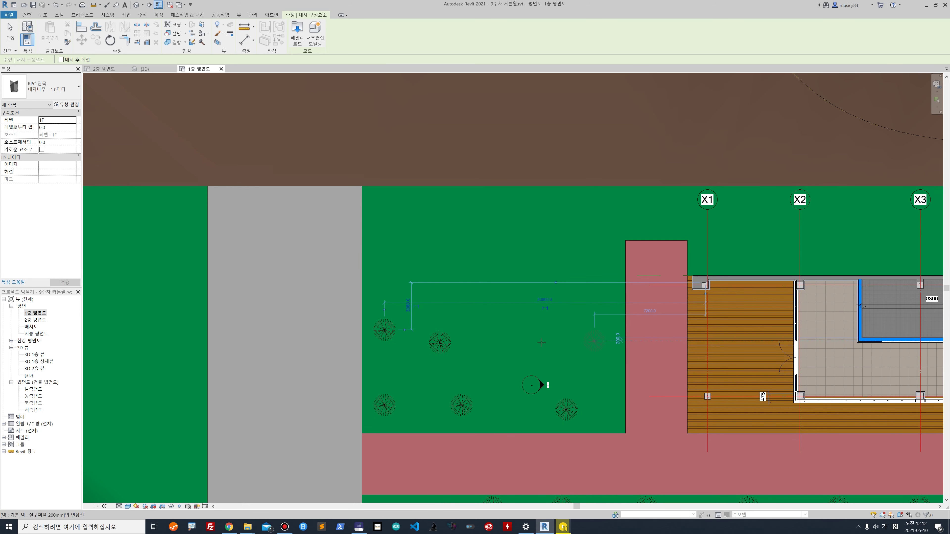
click(496, 349)
click(593, 365)
click(561, 282)
click(542, 330)
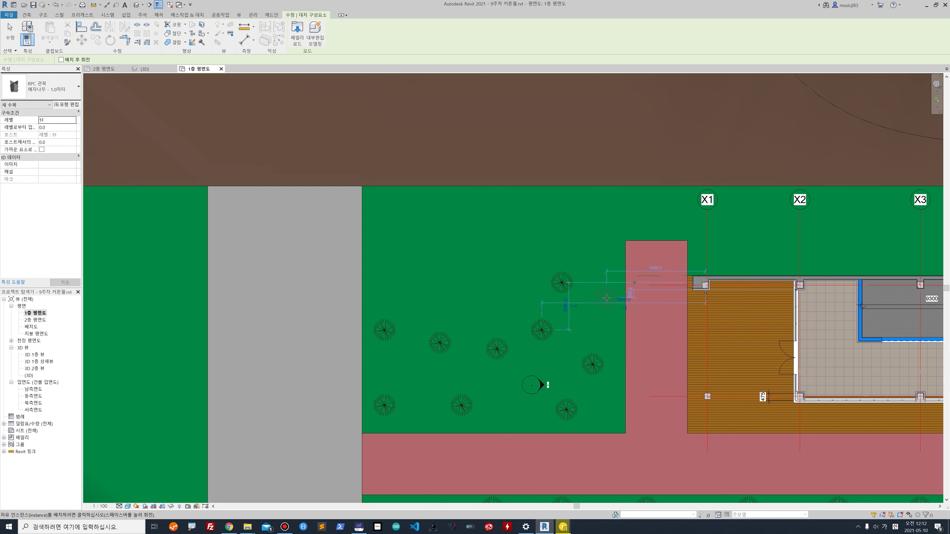
click(426, 288)
Step: Switch the plant type to RPC 개나리 - 2.44미터 and scatter these shrubs over the lawn west and north of the building entrance
click(44, 86)
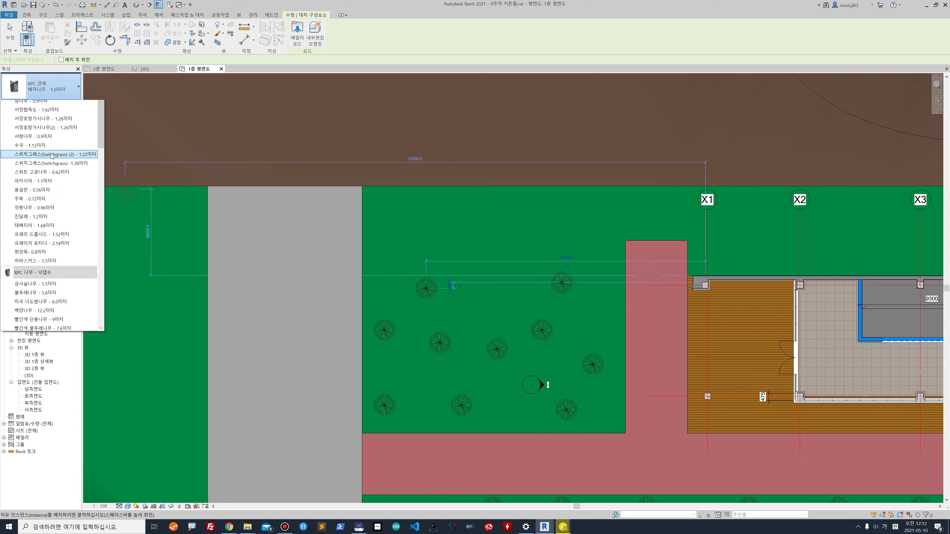
click(49, 146)
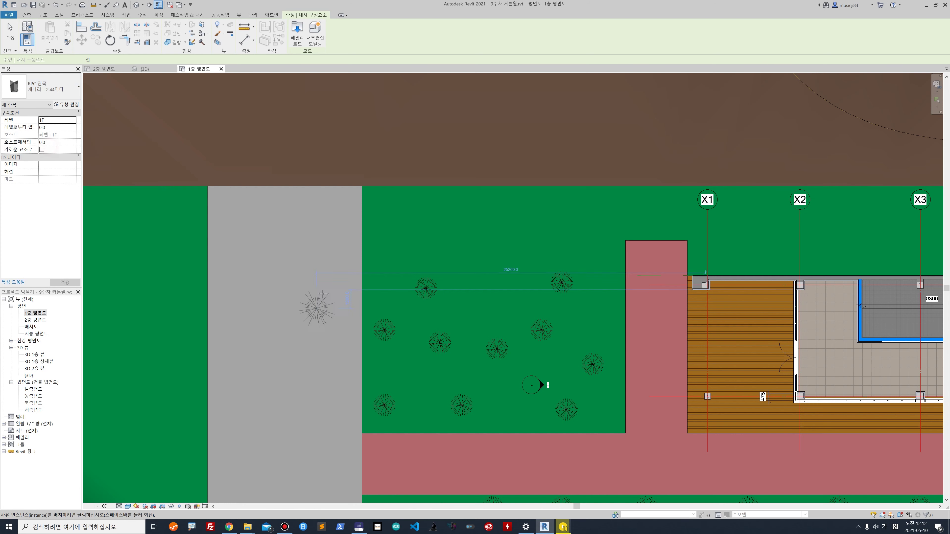
click(406, 374)
click(475, 302)
click(461, 363)
click(507, 405)
click(592, 307)
click(540, 279)
click(729, 244)
click(502, 217)
click(483, 263)
Step: Add 개나리 - 2.44미터 shrubs among the existing ones in the grass strip left of the parking area
middle_drag(401, 502, 337, 193)
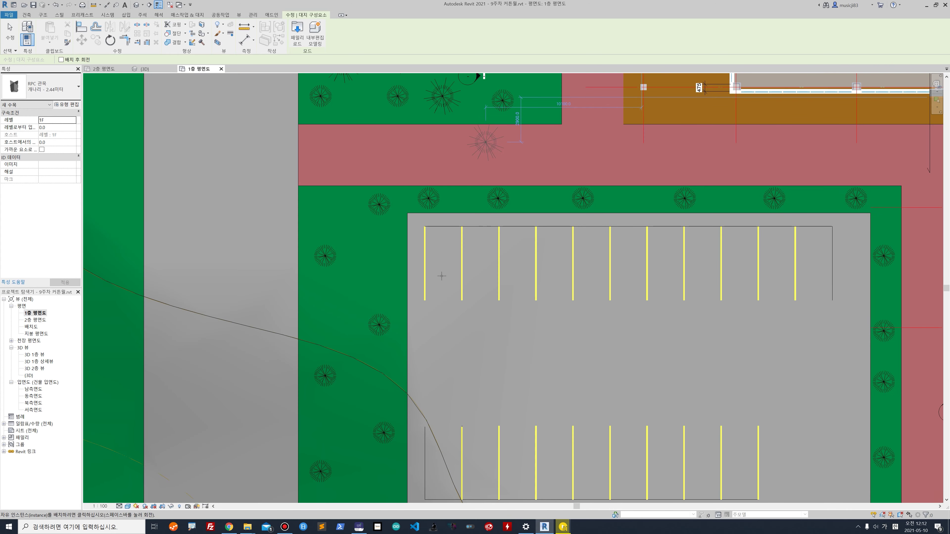
click(378, 257)
click(374, 363)
click(348, 410)
click(373, 464)
Step: Add 개나리 - 2.44미터 shrubs to the grass below the lower parking row
middle_drag(378, 468, 381, 187)
click(627, 258)
click(696, 283)
click(755, 318)
click(696, 246)
Step: Add 개나리 - 2.44미터 shrubs between the existing ones in the grass strips to the right of and above the parking area
middle_drag(881, 152, 627, 278)
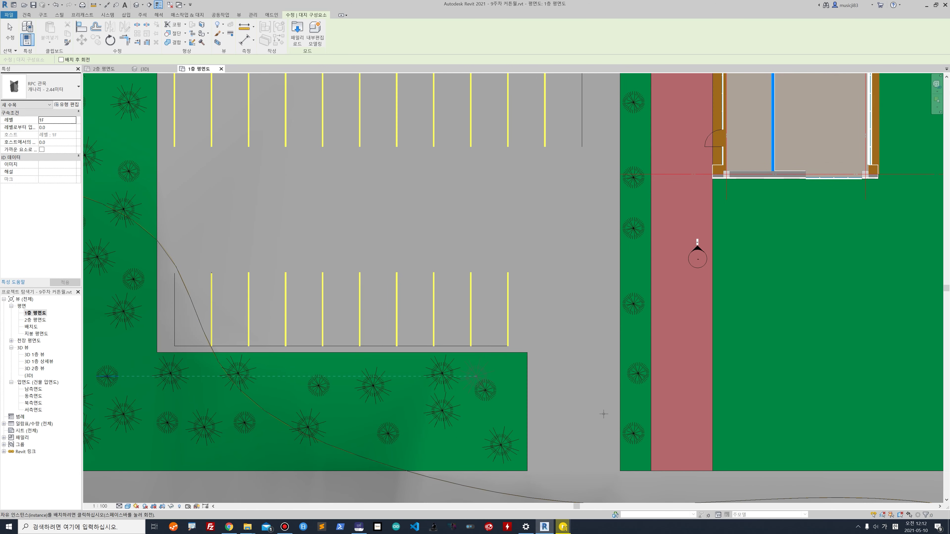
click(633, 259)
middle_drag(627, 140, 580, 440)
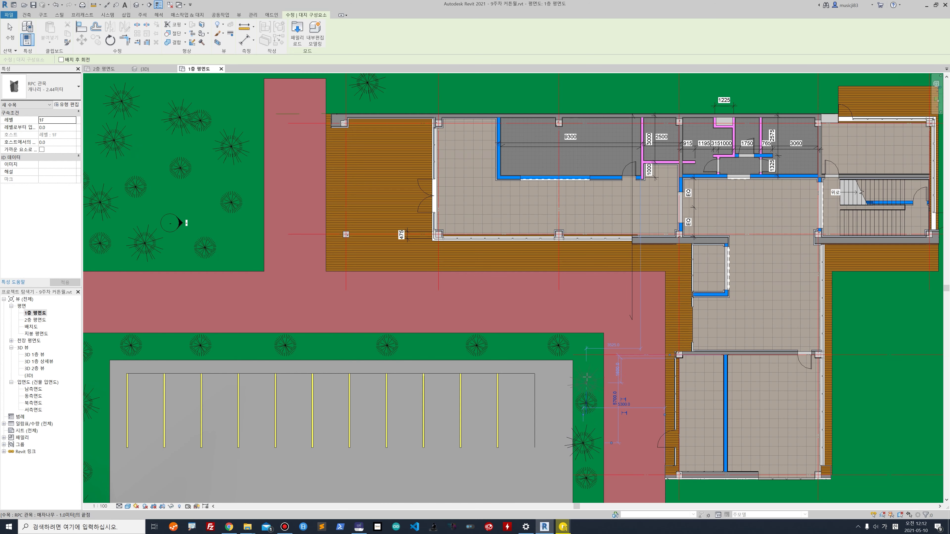
click(512, 350)
click(431, 350)
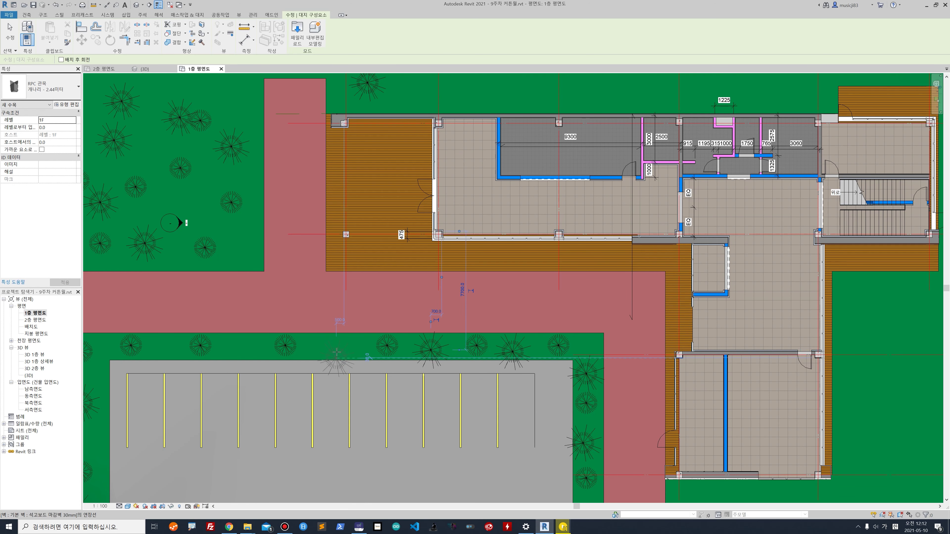
Step: Finish placing 개나리 2.44미터 shrubs at the west end of the strip north of the parking lot and check the planting in 3D
click(161, 353)
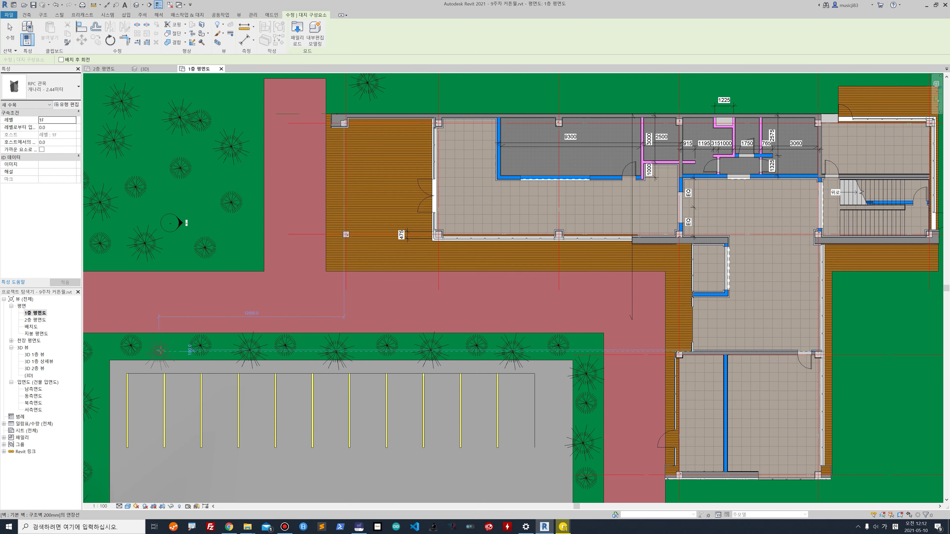
middle_drag(161, 353, 430, 273)
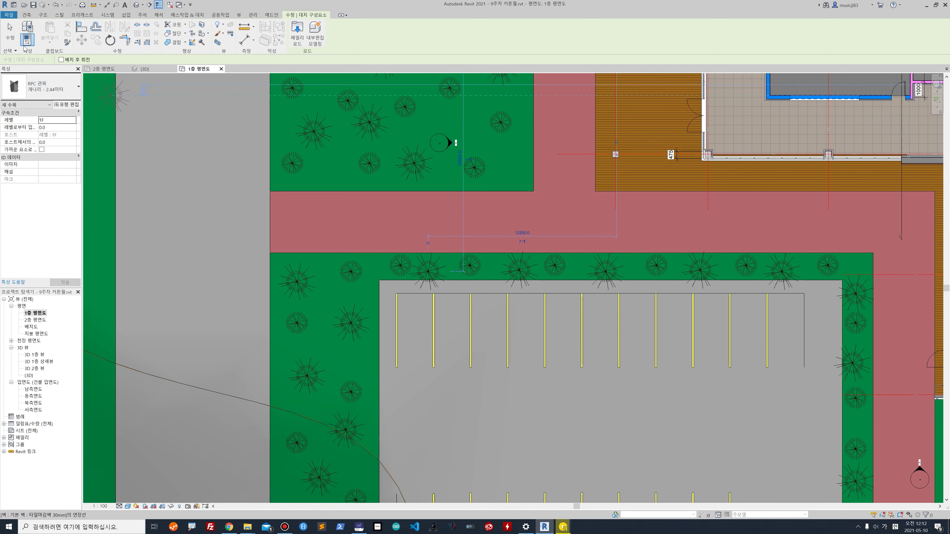
click(145, 69)
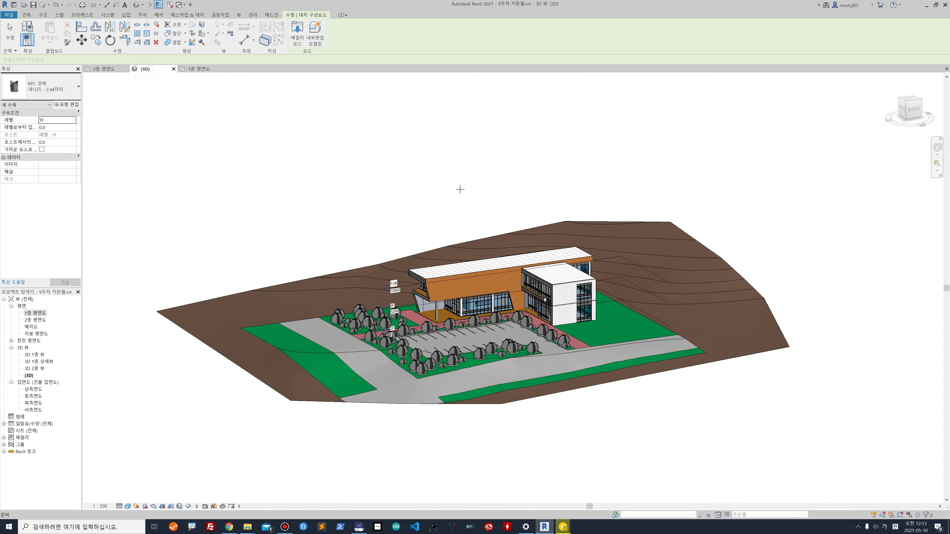
scroll(411, 378, up, 3)
scroll(657, 288, up, 3)
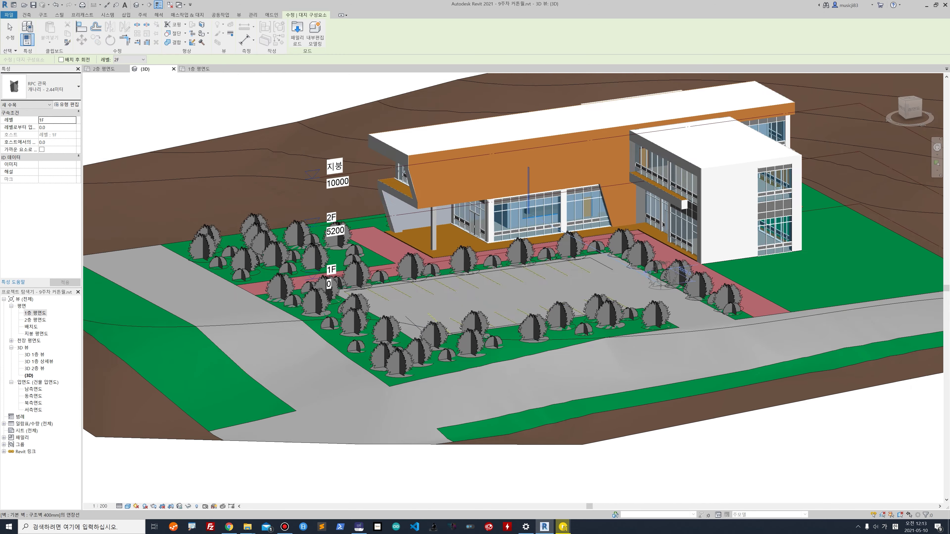
scroll(596, 310, up, 2)
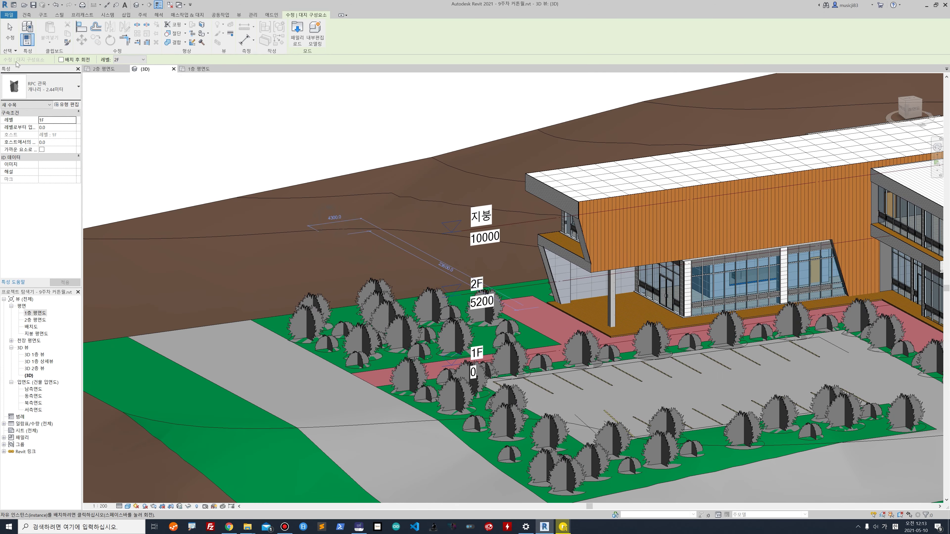
scroll(430, 219, down, 1)
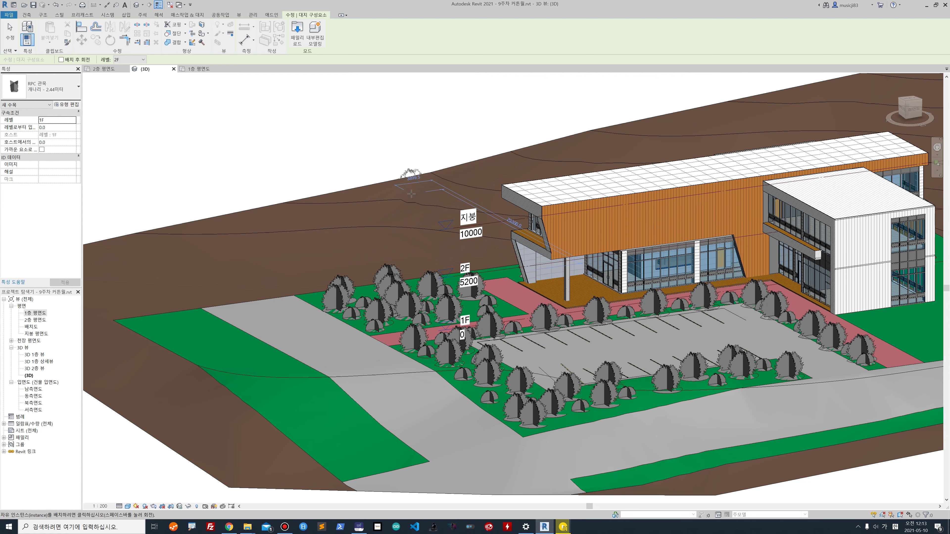
click(10, 27)
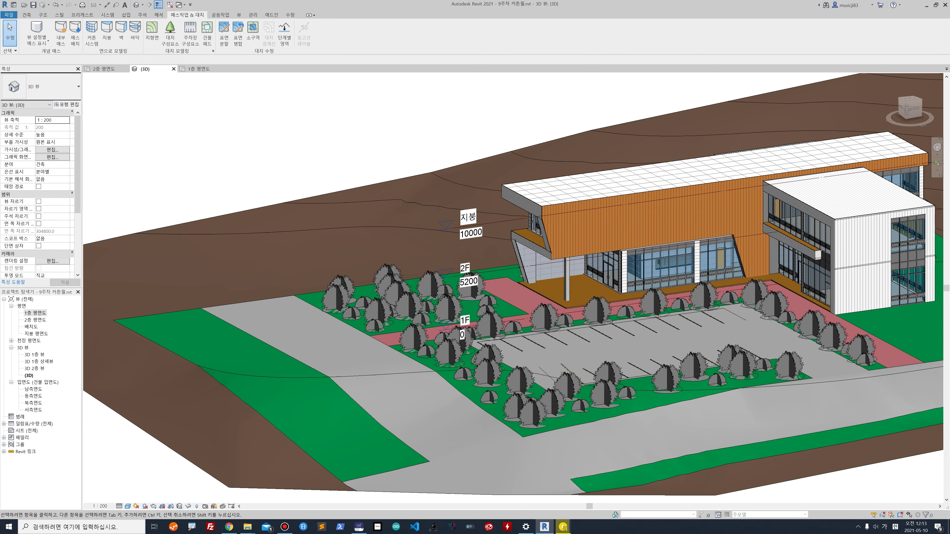
Step: Place RPC 비틀 cars in the first and third bays from the west of the north parking row in the first-floor plan
click(196, 70)
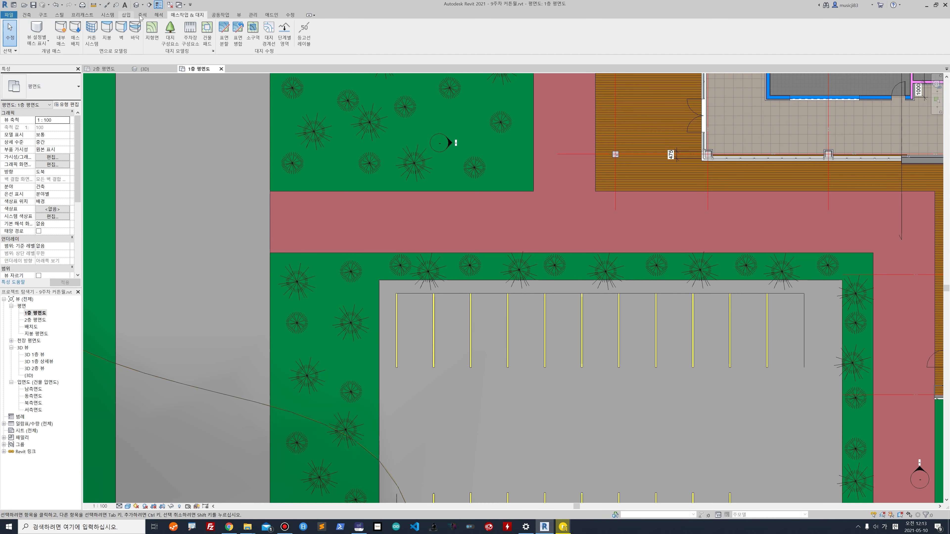
click(170, 32)
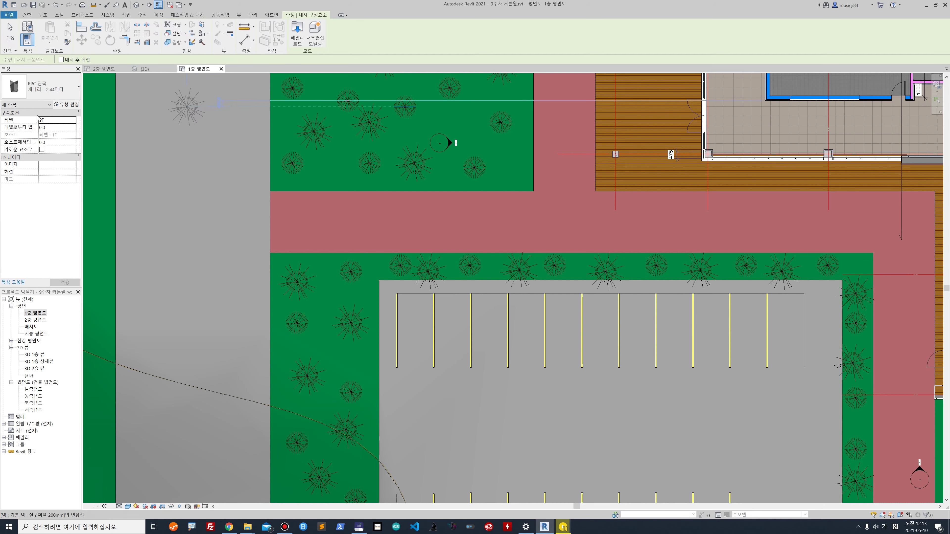
click(68, 93)
scroll(73, 430, down, 15)
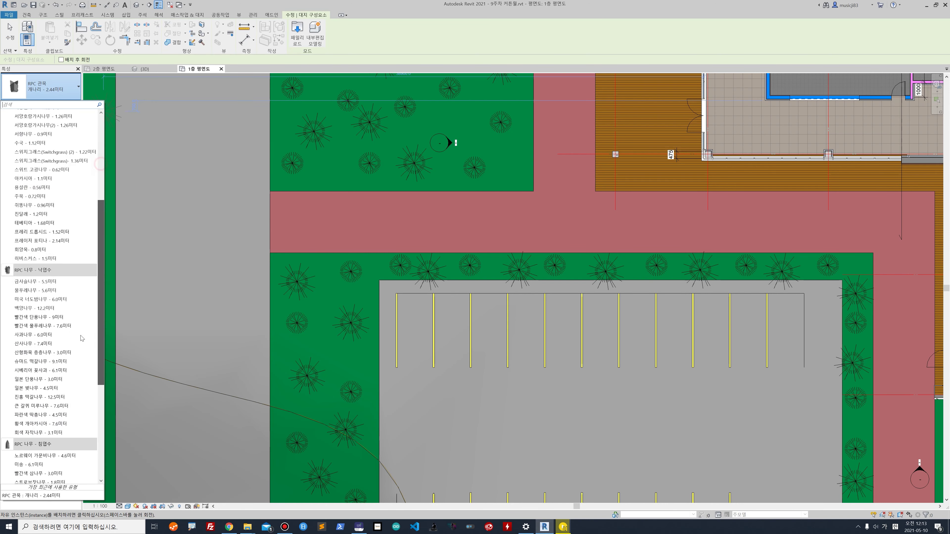
click(33, 412)
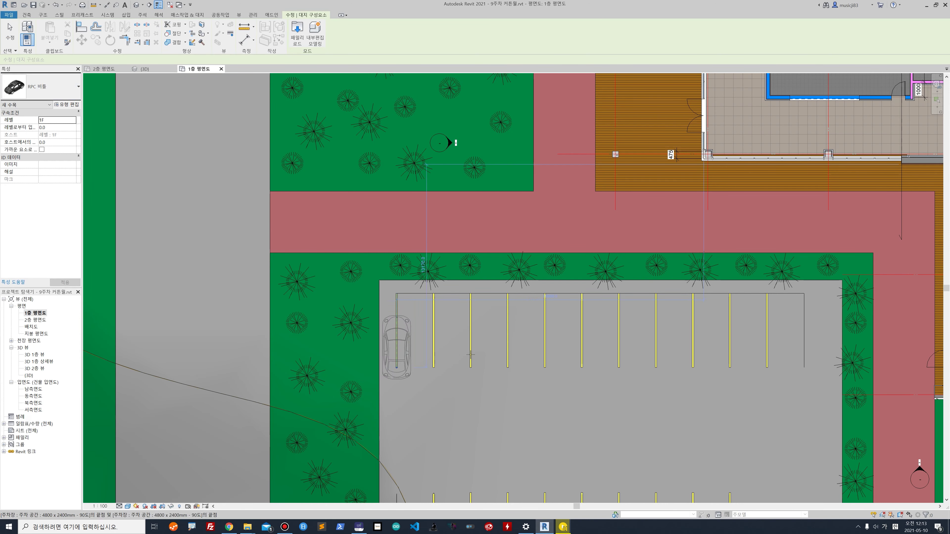
scroll(449, 353, up, 2)
scroll(435, 353, up, 1)
click(387, 351)
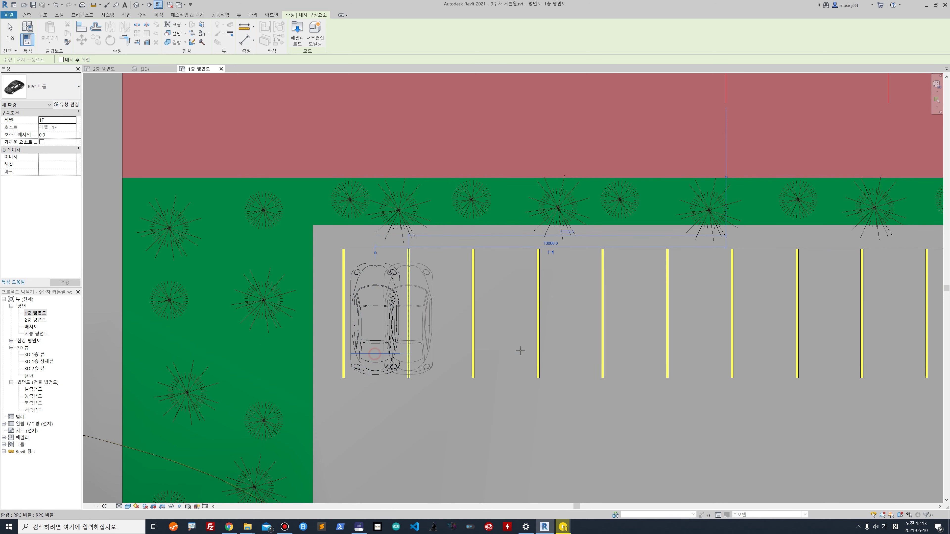
click(504, 351)
Step: Place two more RPC 비틀 cars, rotated 180 degrees, in the fourth and eighth bays from the west of the south parking row
scroll(526, 290, down, 3)
key(space)
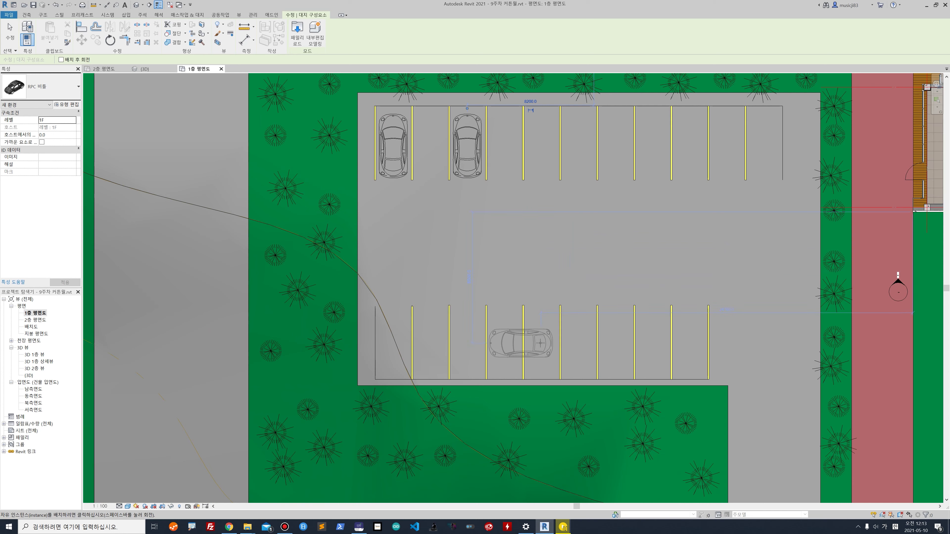
key(space)
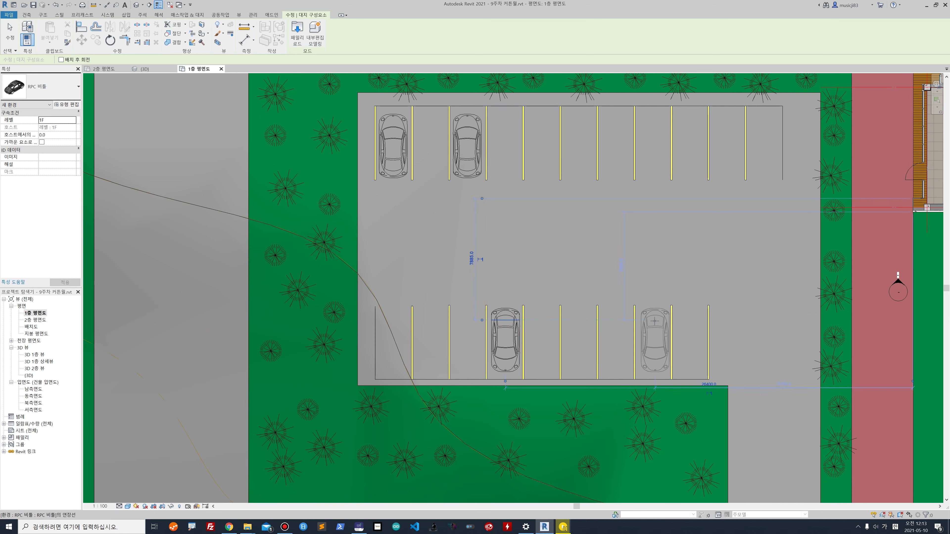
click(652, 321)
key(space)
key(Escape)
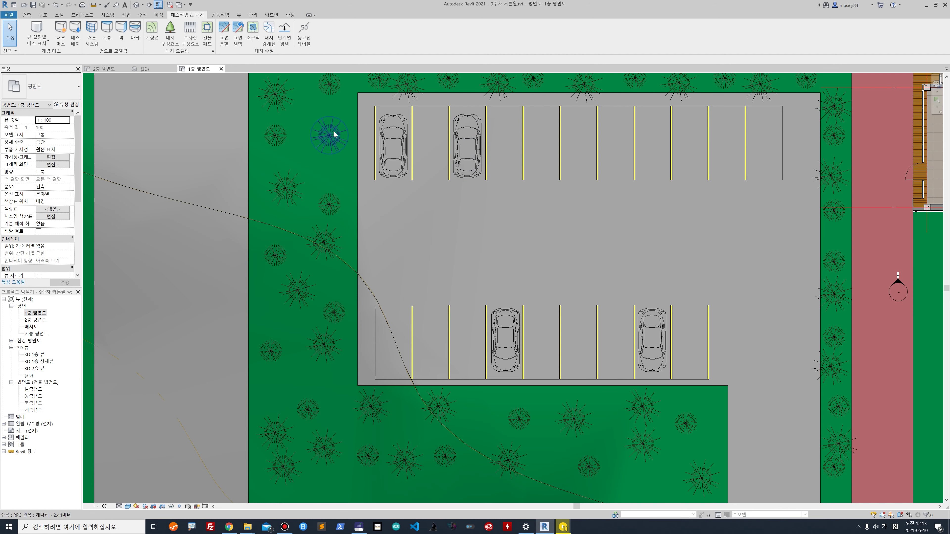
Step: Display the 3D view in the Realistic visual style and examine the shrubs, cars and building from the parking-lot side
middle_drag(732, 239, 514, 427)
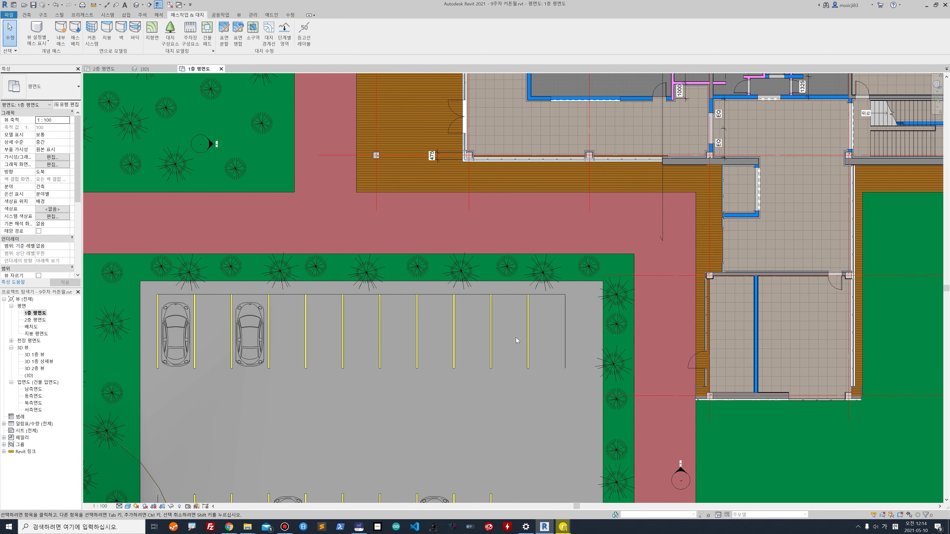
middle_drag(485, 439, 442, 371)
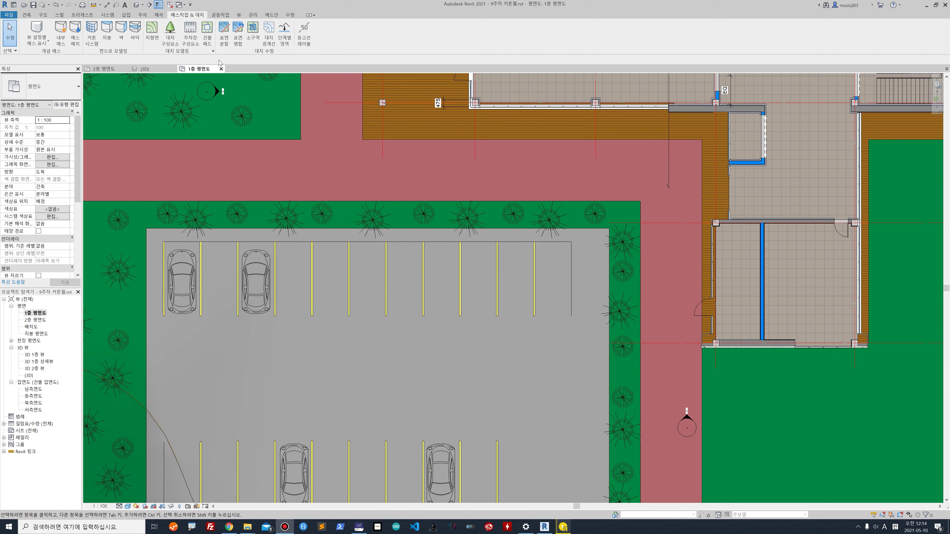
click(143, 69)
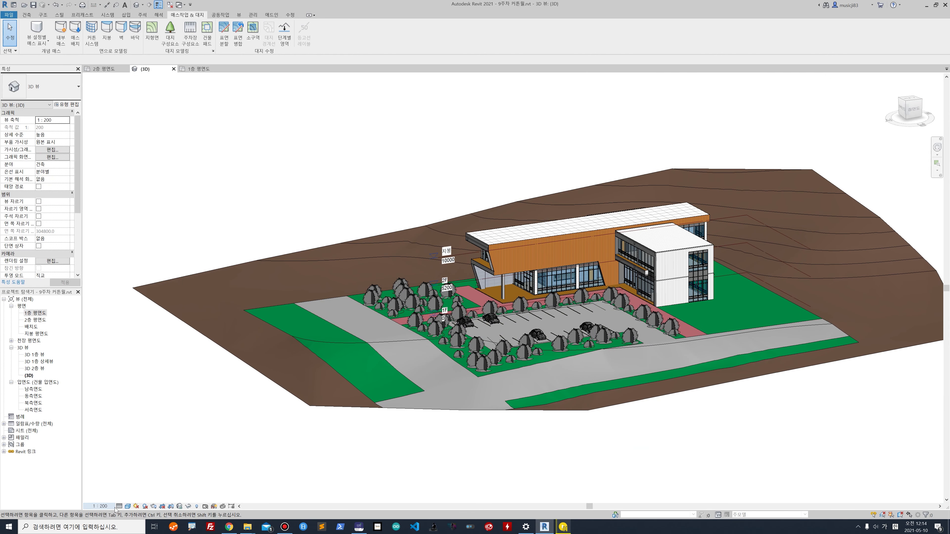
click(127, 508)
click(150, 500)
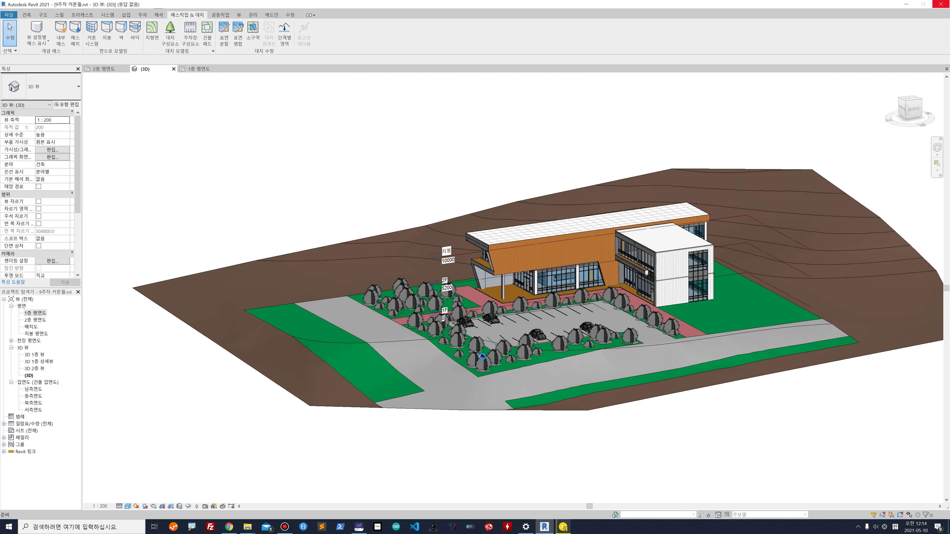
scroll(485, 359, up, 3)
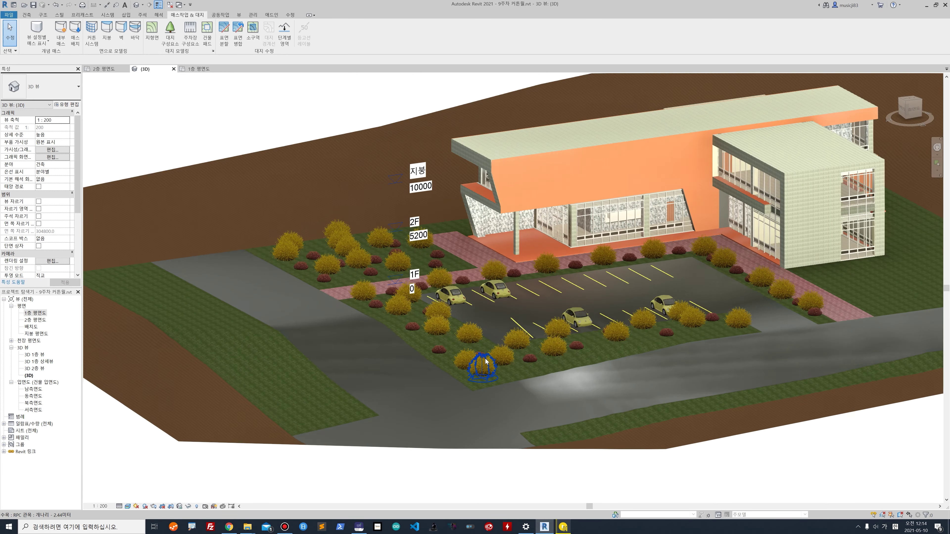
scroll(485, 360, up, 1)
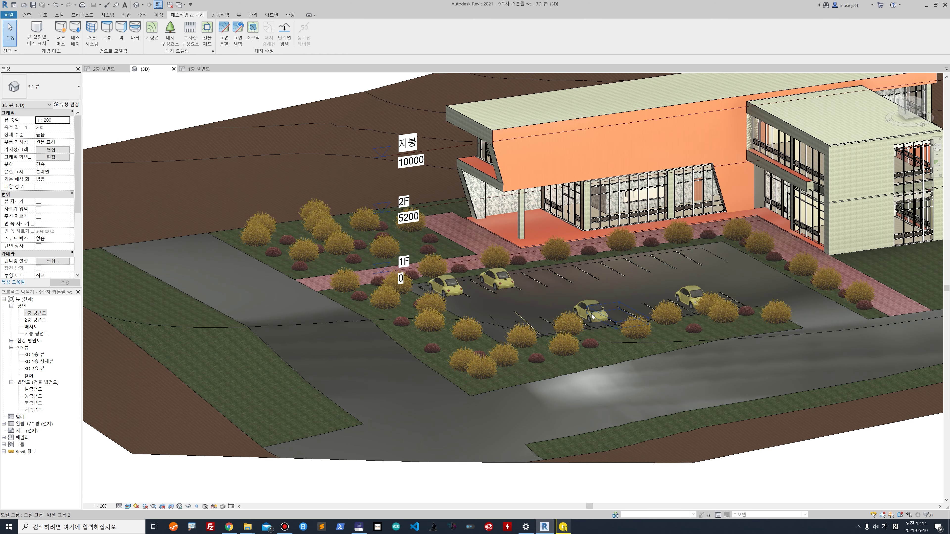
shift+middle_drag(592, 316, 571, 325)
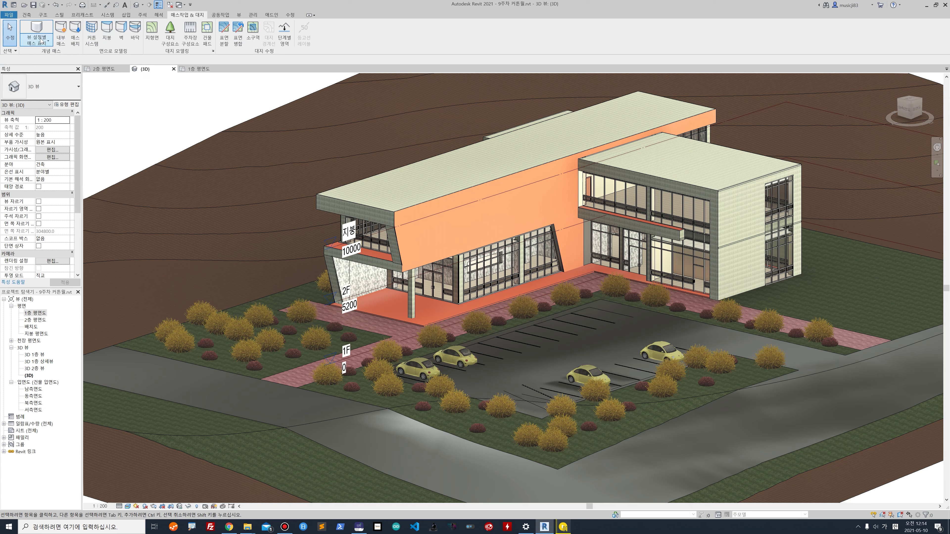
Step: Place 금사슬나무 5.5미터 deciduous trees among the shrubs around the parking lot in the 3D view, and restore its flat-colour visual style
click(171, 33)
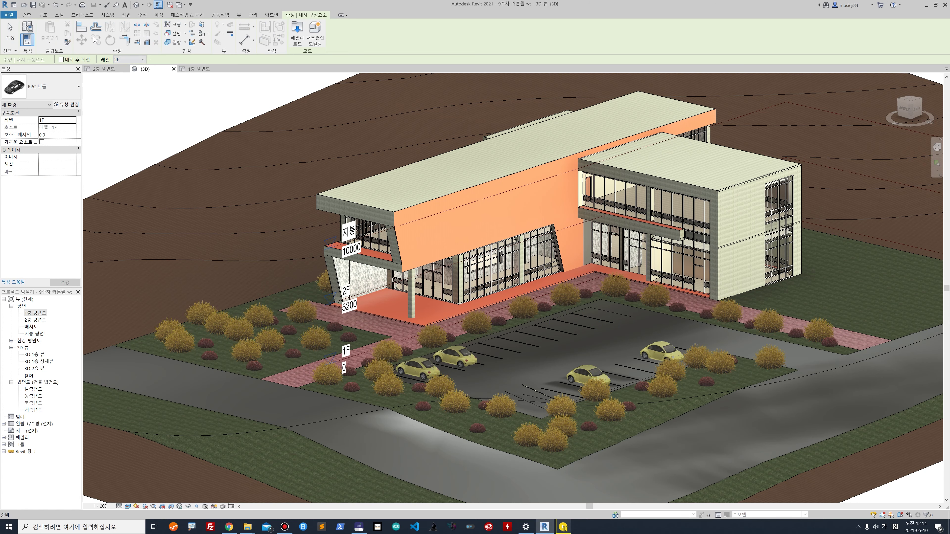
click(56, 89)
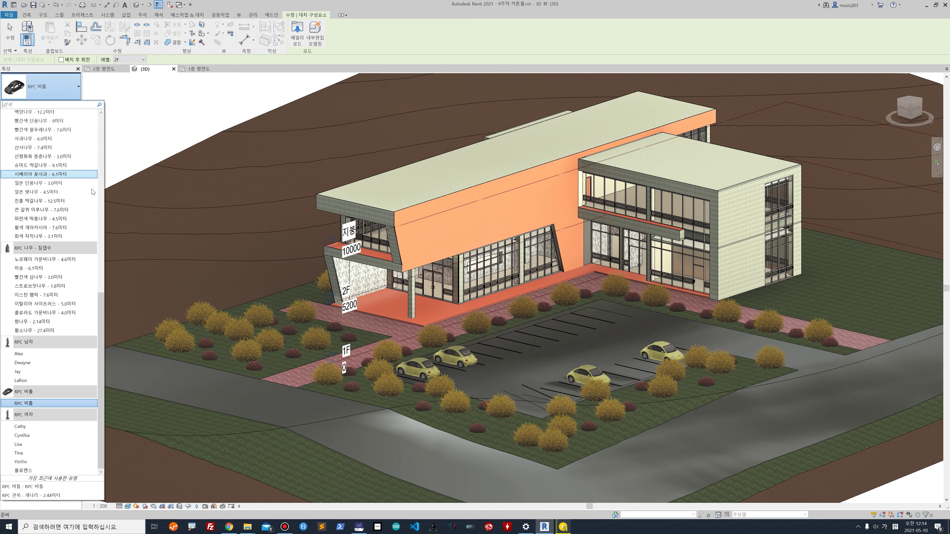
scroll(62, 135, up, 5)
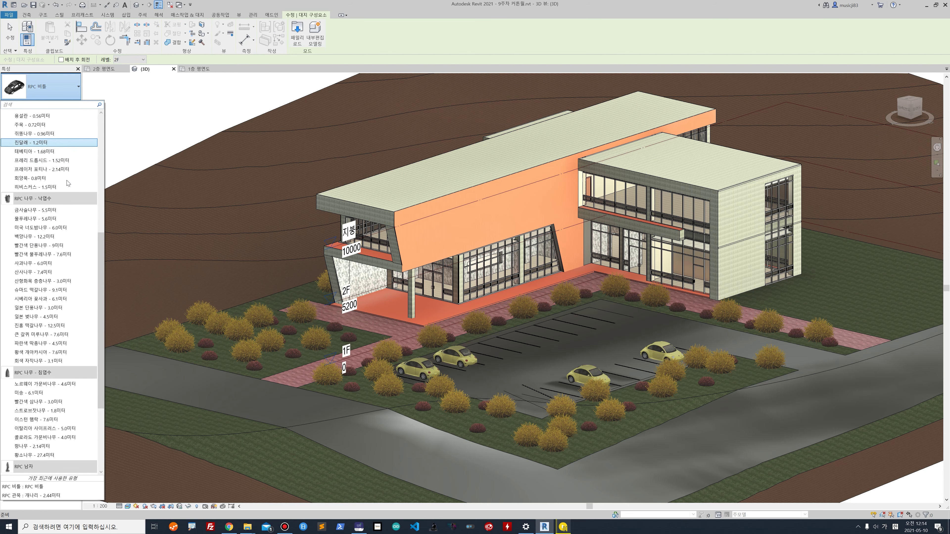
click(60, 210)
click(276, 358)
click(408, 402)
click(450, 420)
click(632, 426)
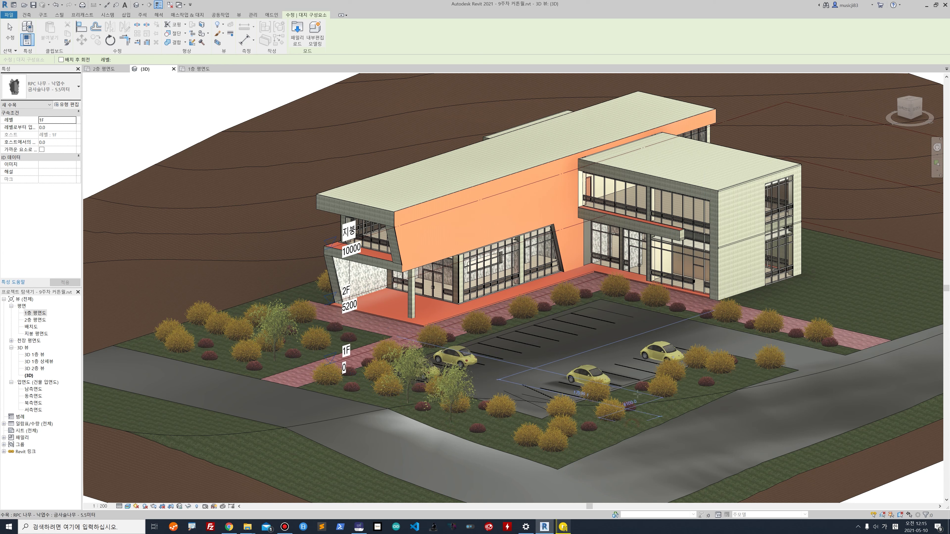
click(691, 381)
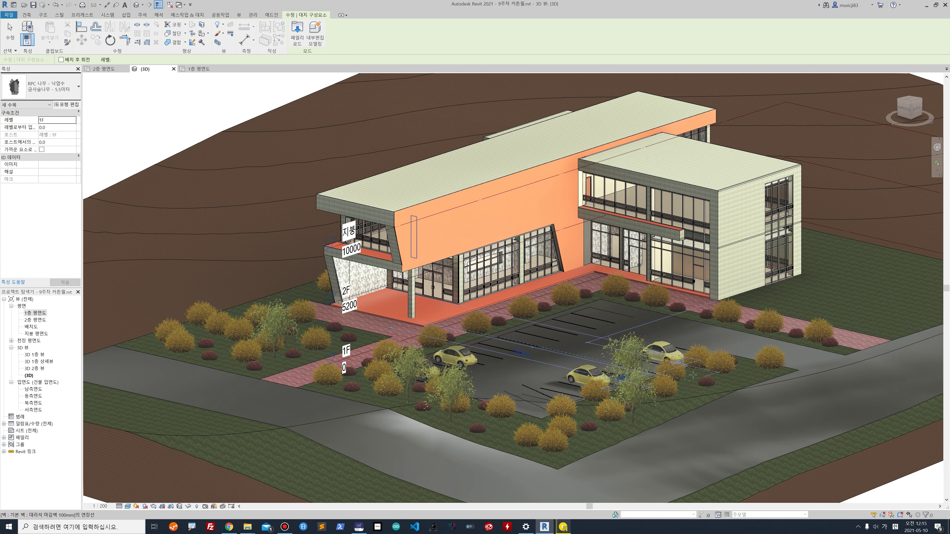
click(689, 394)
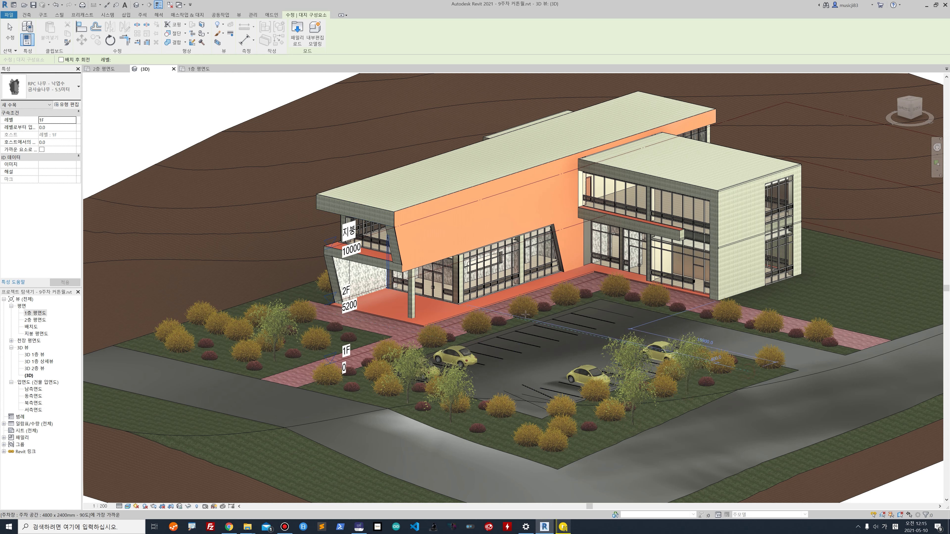
click(502, 427)
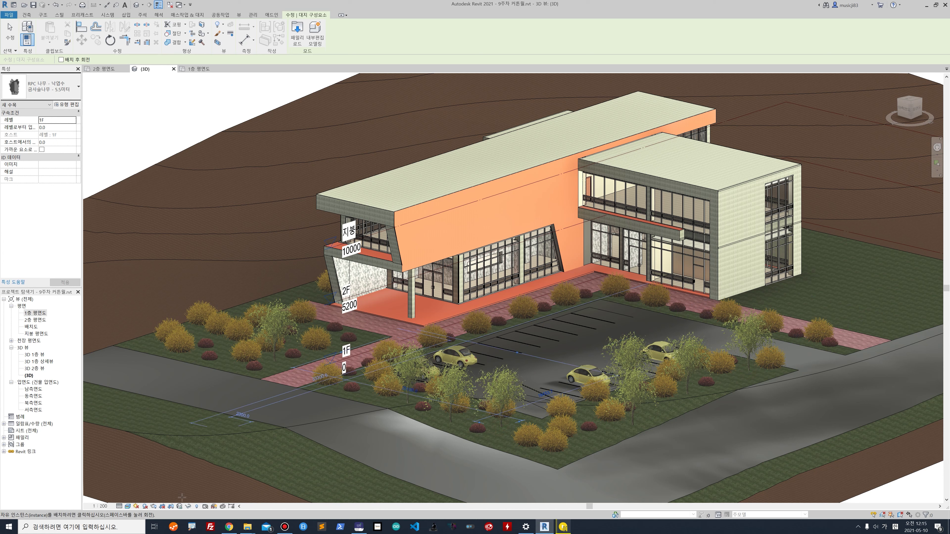
click(128, 507)
click(144, 485)
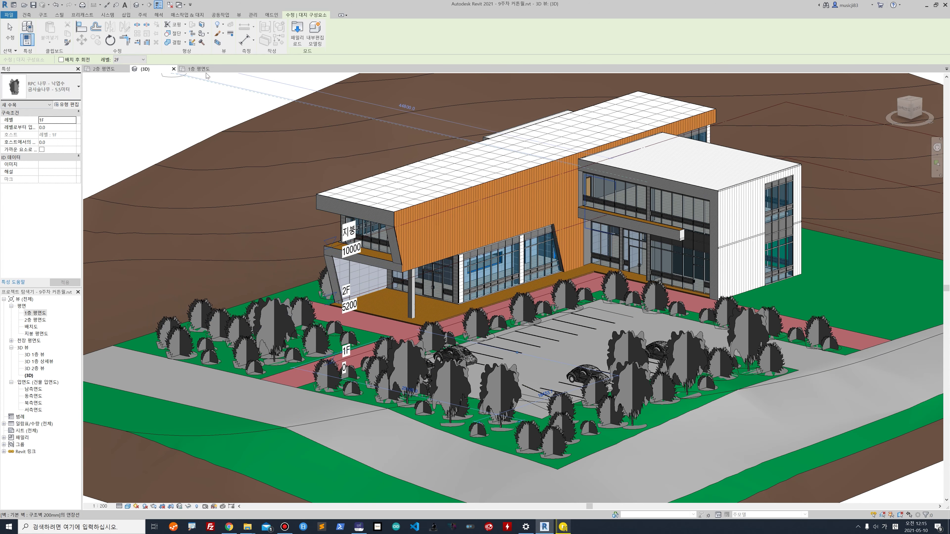
Step: Add more 금사슬나무 5.5미터 trees in the first-floor plan, on the north-west lawn and in the planting strips around the parking lot
click(198, 69)
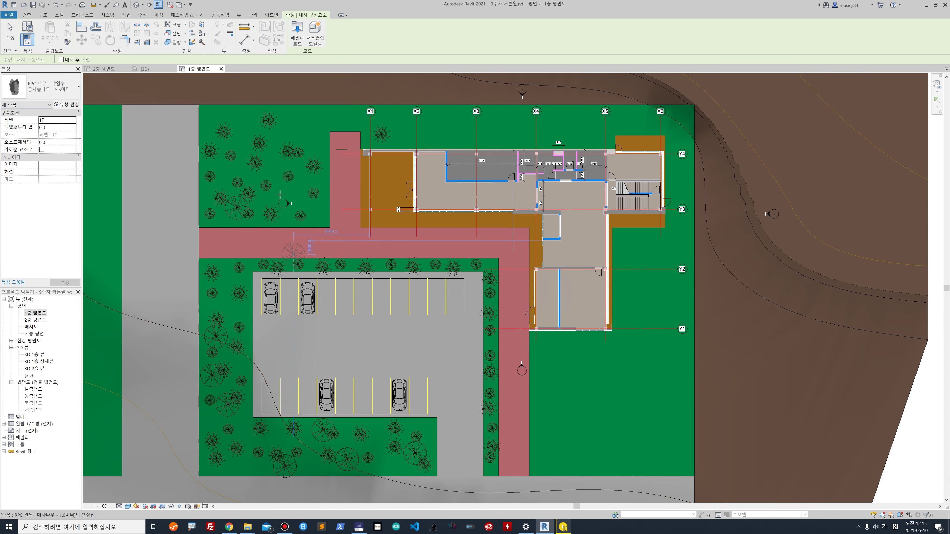
click(287, 195)
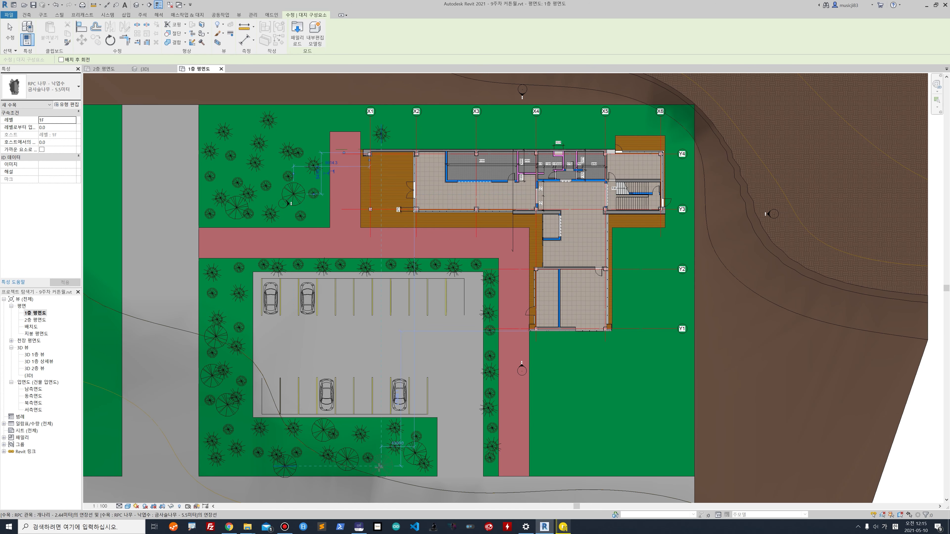
click(381, 464)
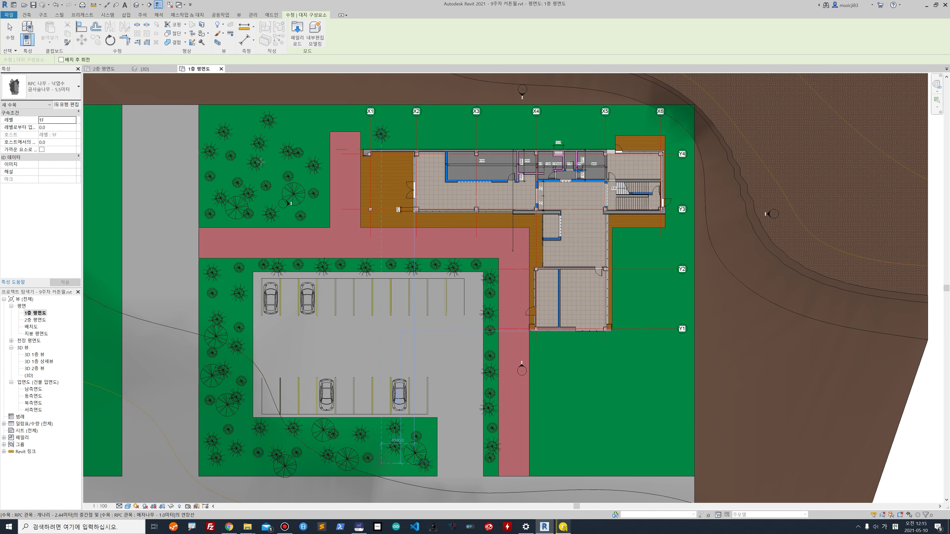
click(242, 133)
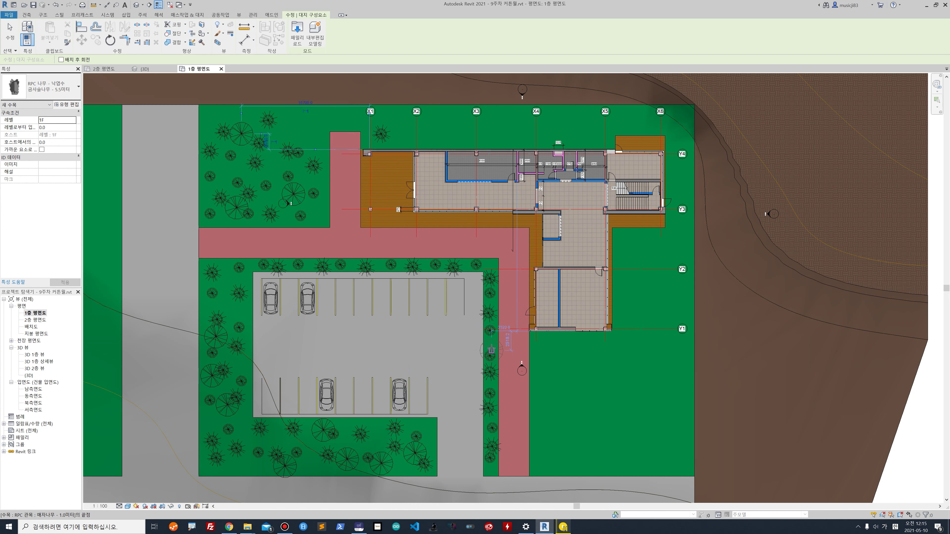
click(351, 265)
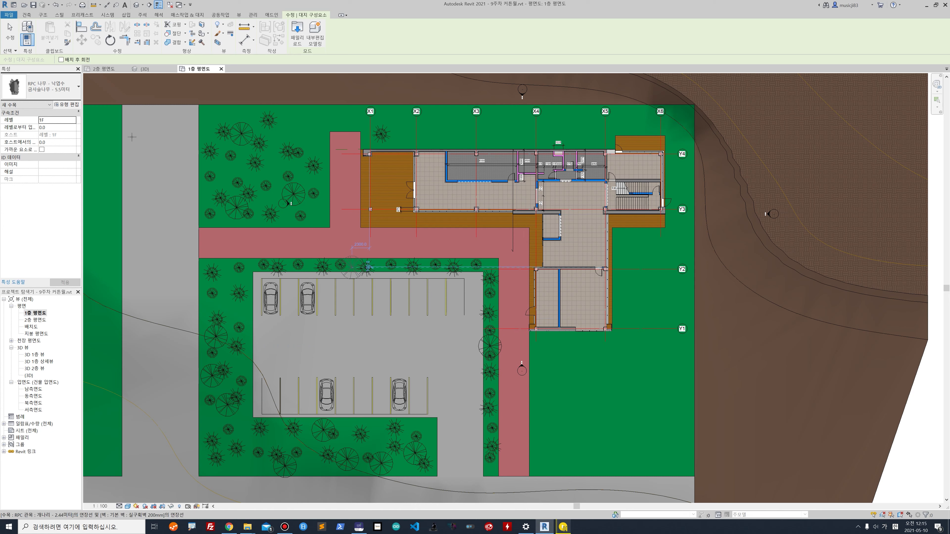
Step: Place two more 금사슬나무 5.5미터 trees on the north-west lawn, one mid-lawn and one near its south-east corner
click(270, 165)
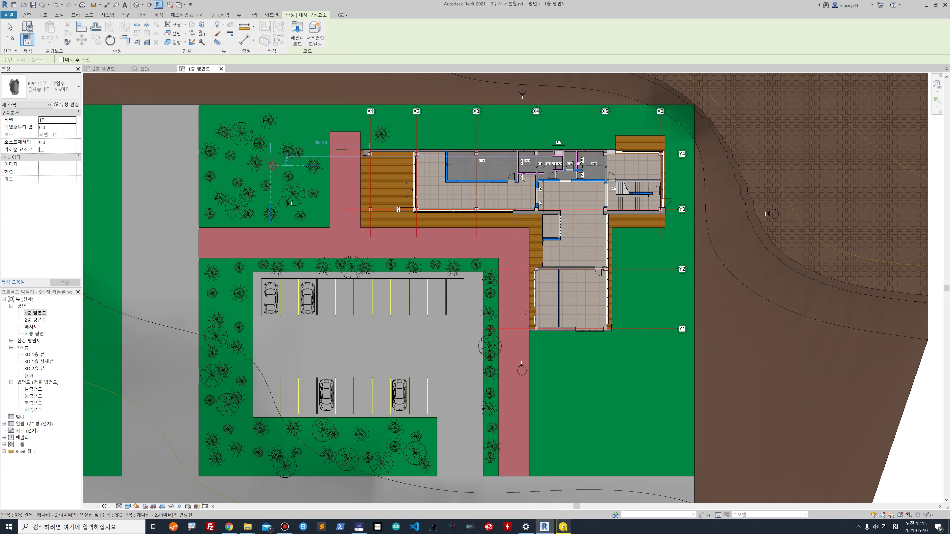
click(318, 211)
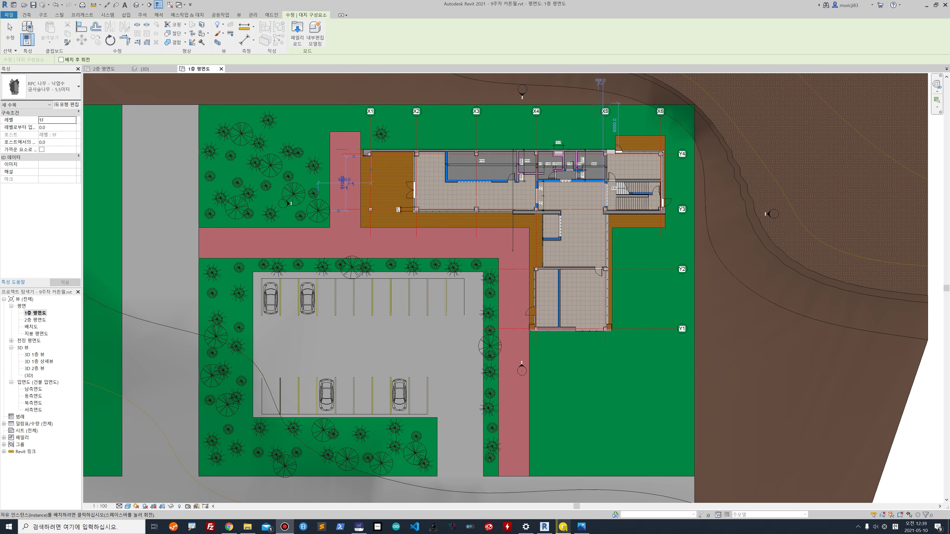
Step: Switch to the reference image Refer02.jpg in the photo viewer and examine how its project browser groups the views
click(581, 527)
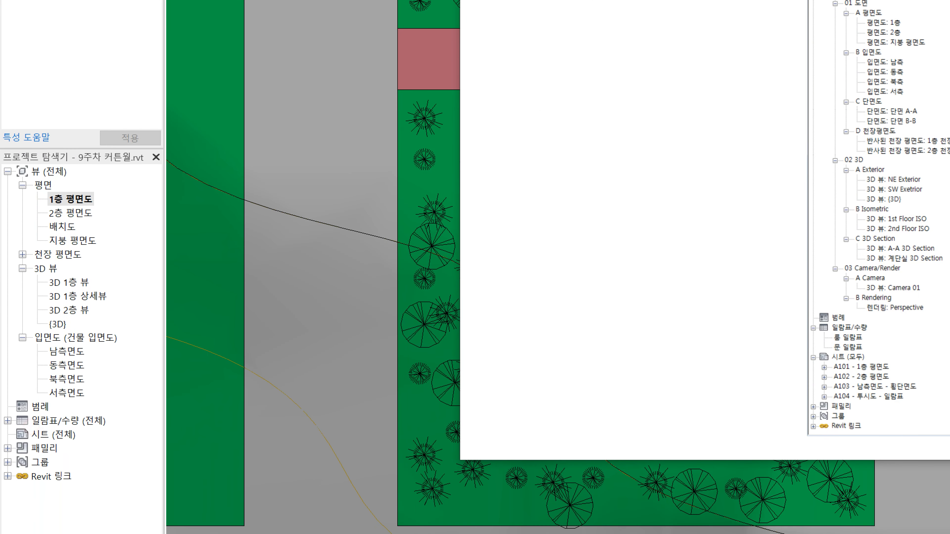
mouse_move(7, 156)
mouse_down()
mouse_move(148, 433)
mouse_move(144, 482)
mouse_up()
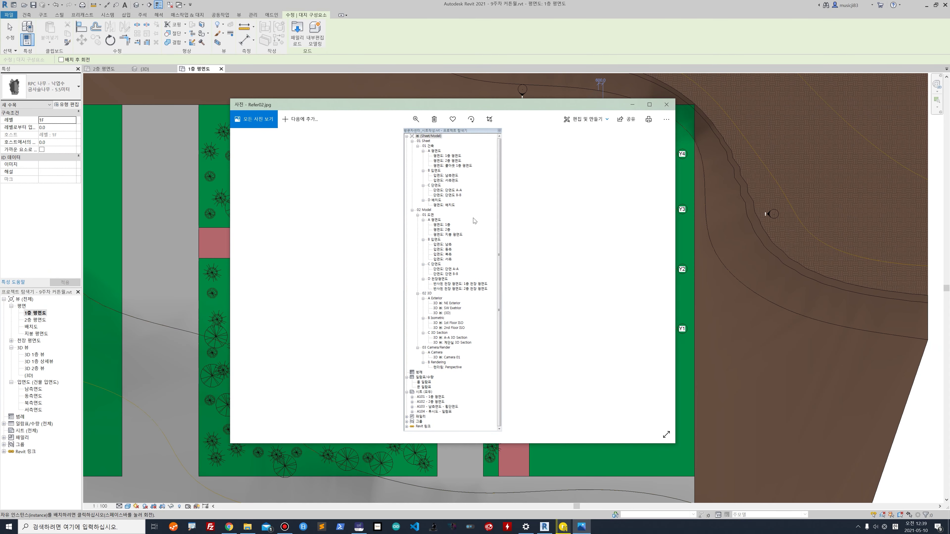
double_click(463, 106)
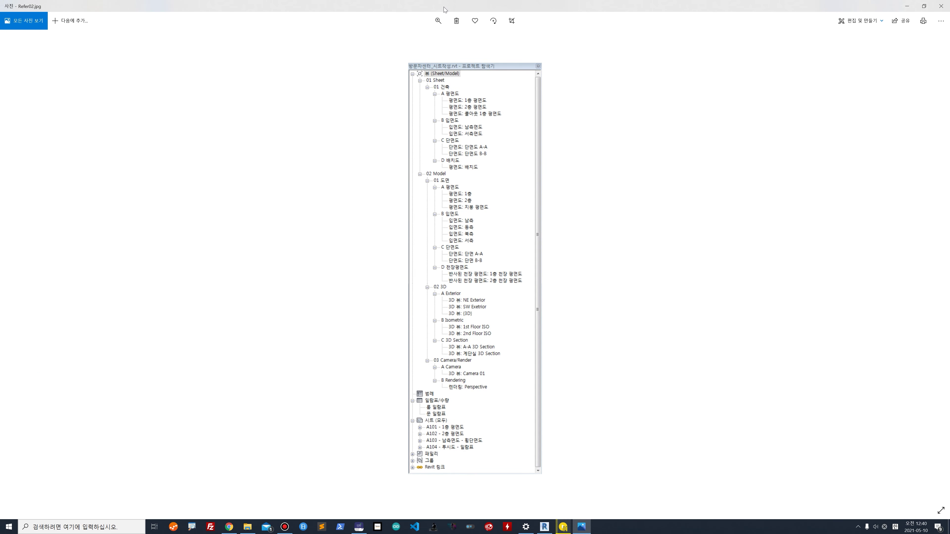
key(alt+F4)
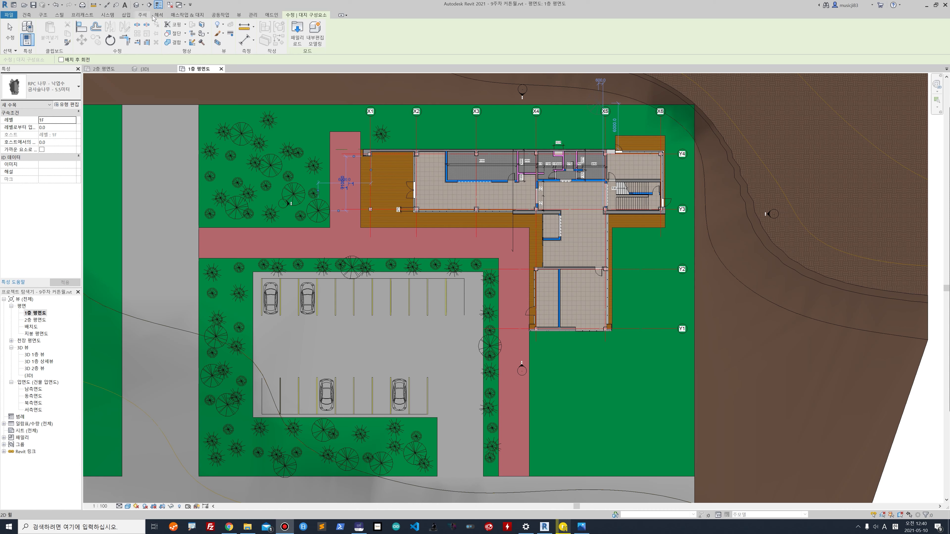
Step: Add a text-type project parameter named 뷰 대분류 for the 뷰 (view) category
click(253, 14)
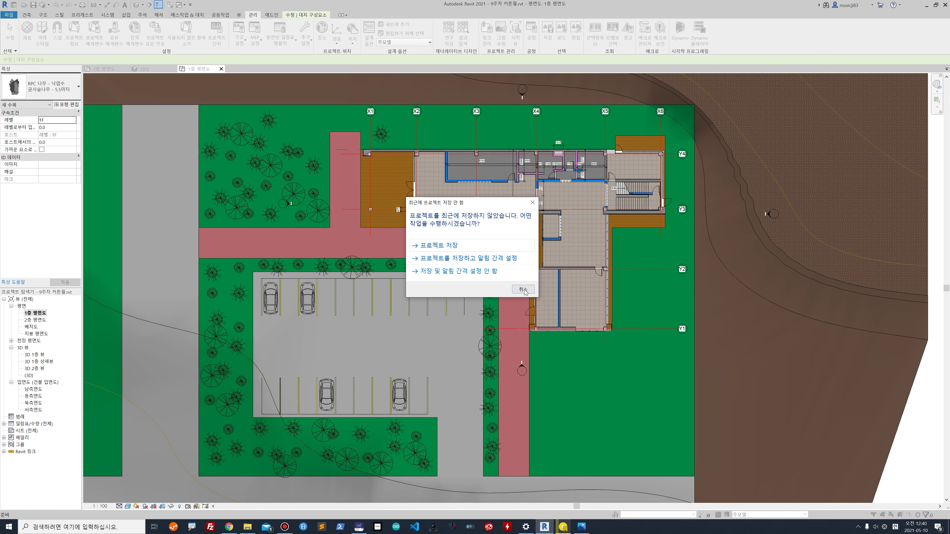
click(525, 288)
click(513, 230)
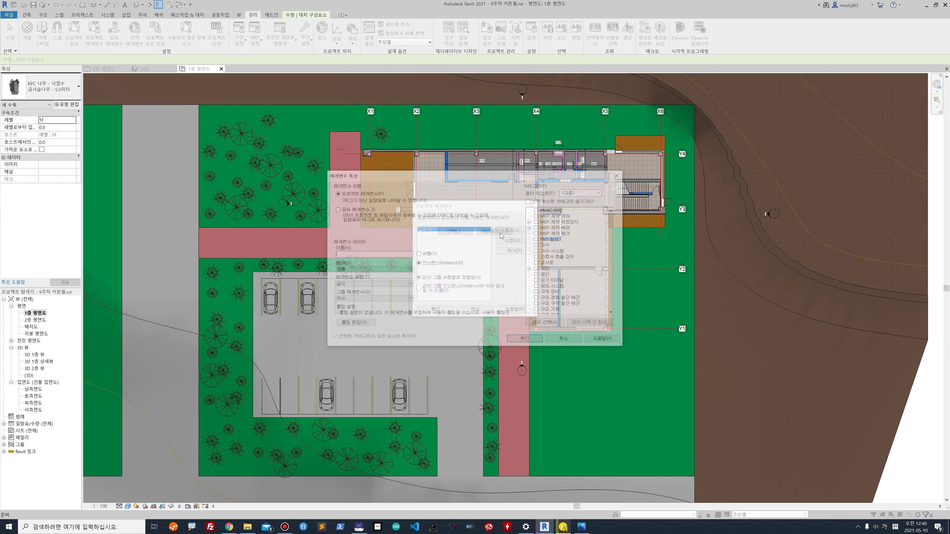
text(ㅡ)
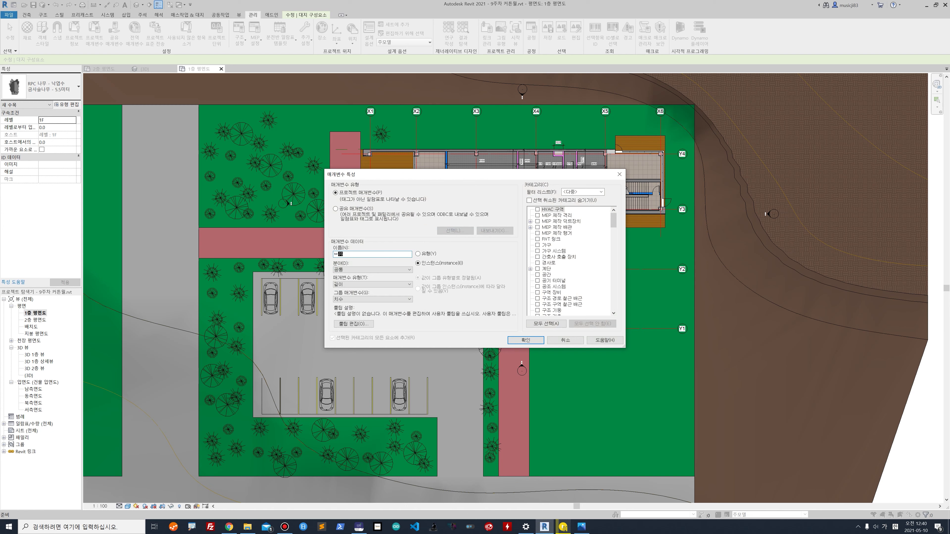
key(BackSpace)
text(뷰 대분류)
click(358, 285)
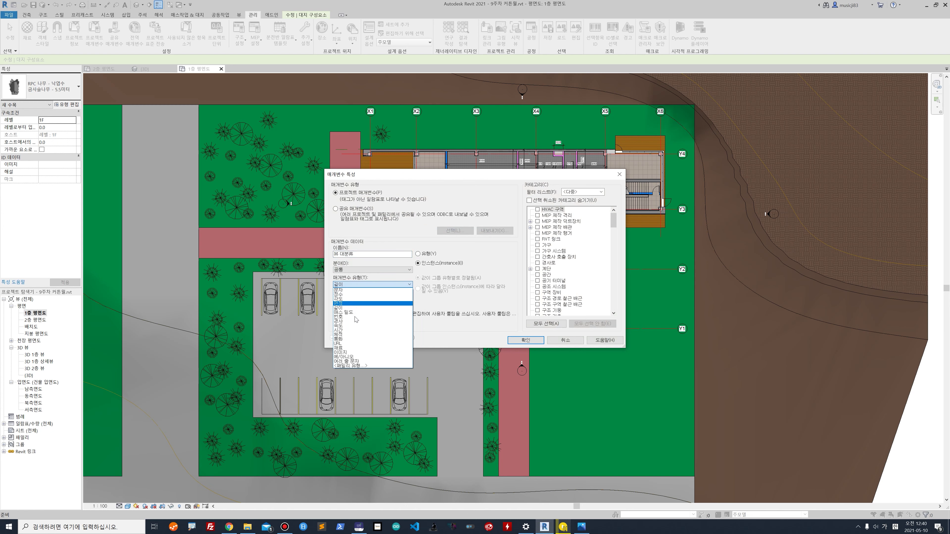
click(354, 290)
drag(612, 225, 617, 264)
click(538, 263)
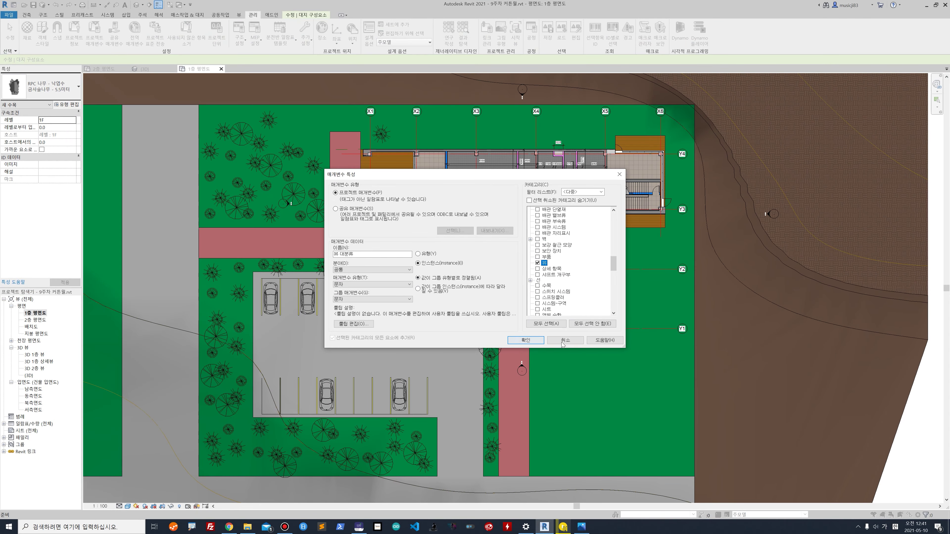
click(605, 444)
Step: Add a second text-type project parameter named 뷰 중분류 for the 뷰 category
click(509, 231)
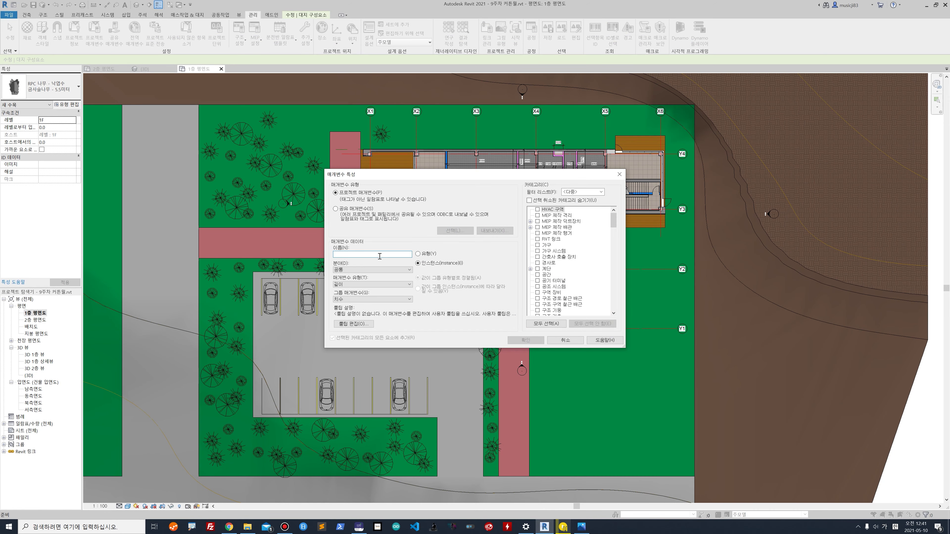
text(뷰 종류)
text(류)
click(363, 286)
click(355, 291)
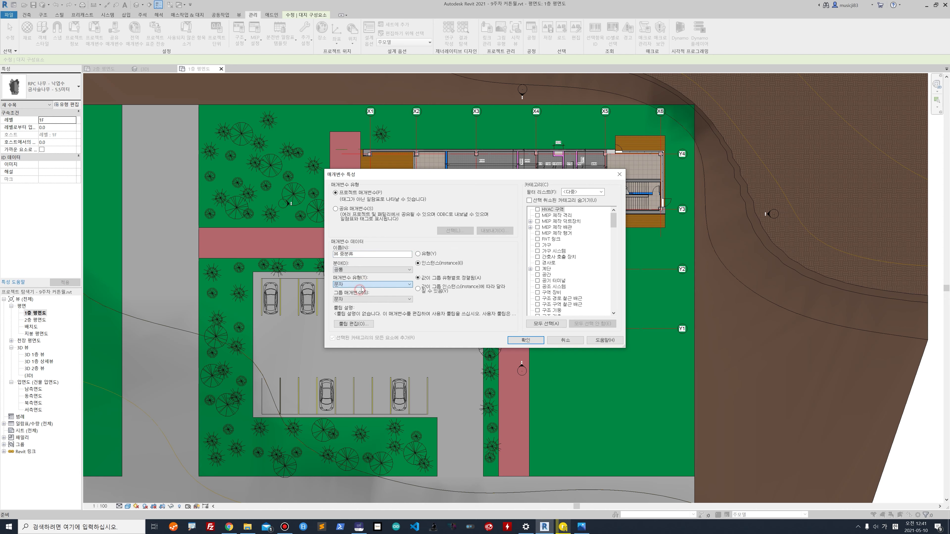
drag(614, 225, 612, 266)
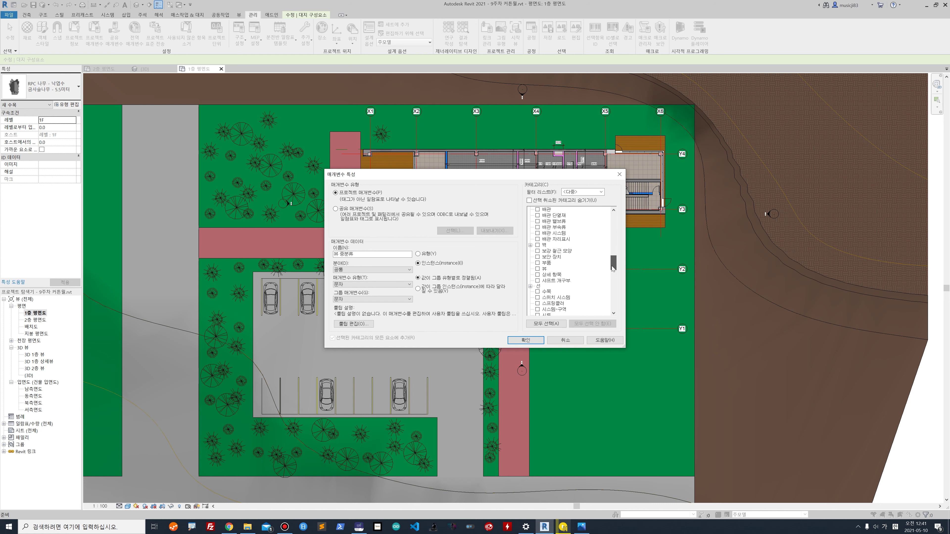
click(537, 270)
click(508, 340)
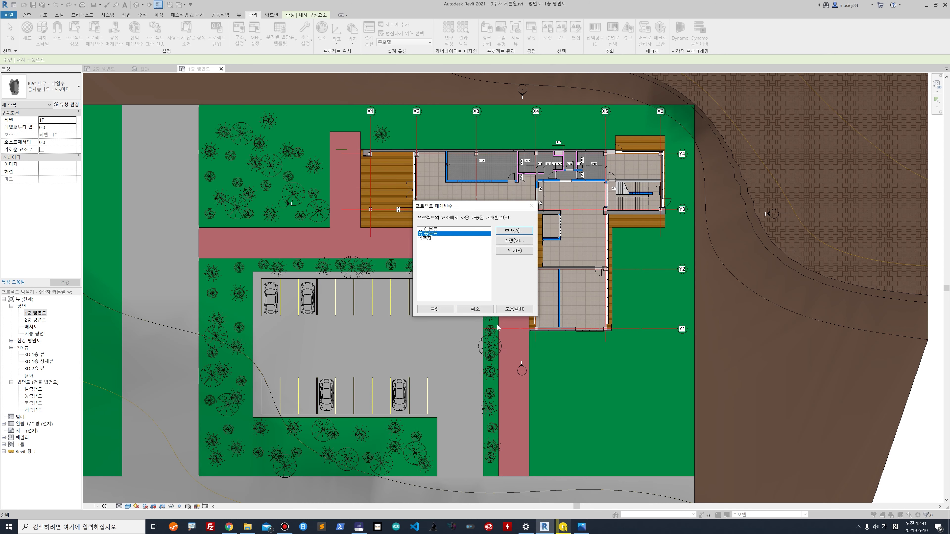
Step: Add a third text-type project parameter named 뷰 소분류 for the 뷰 category and accept the project parameters
click(510, 234)
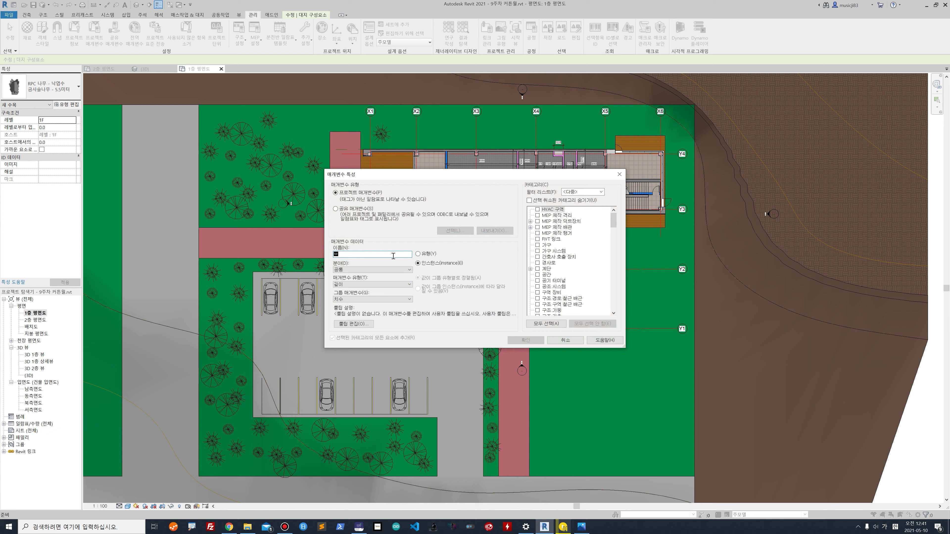
text(뷰 소분류)
click(370, 284)
click(381, 292)
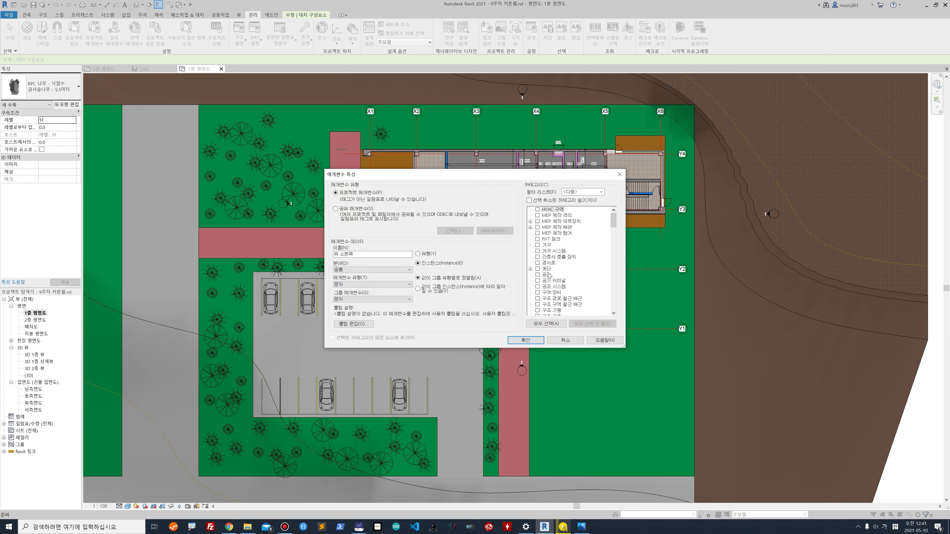
drag(612, 224, 618, 268)
click(538, 245)
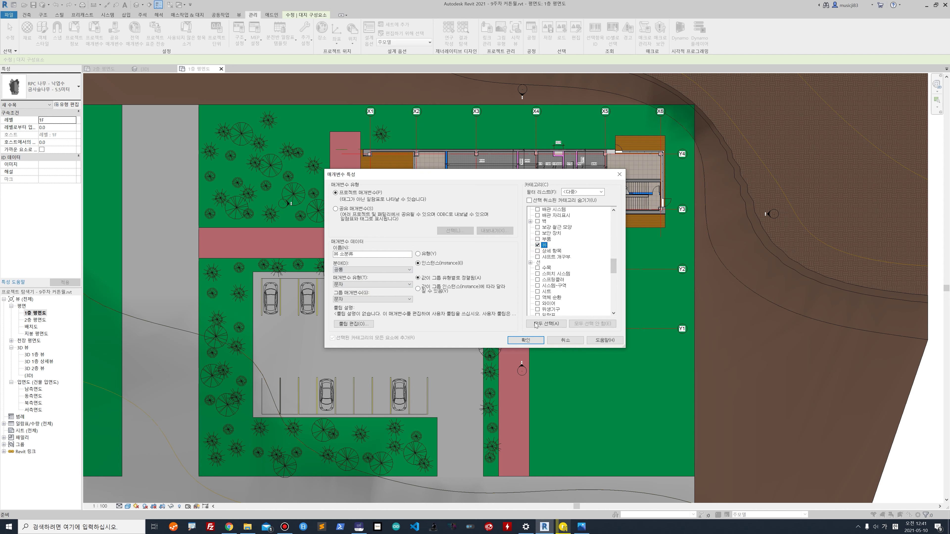
click(534, 342)
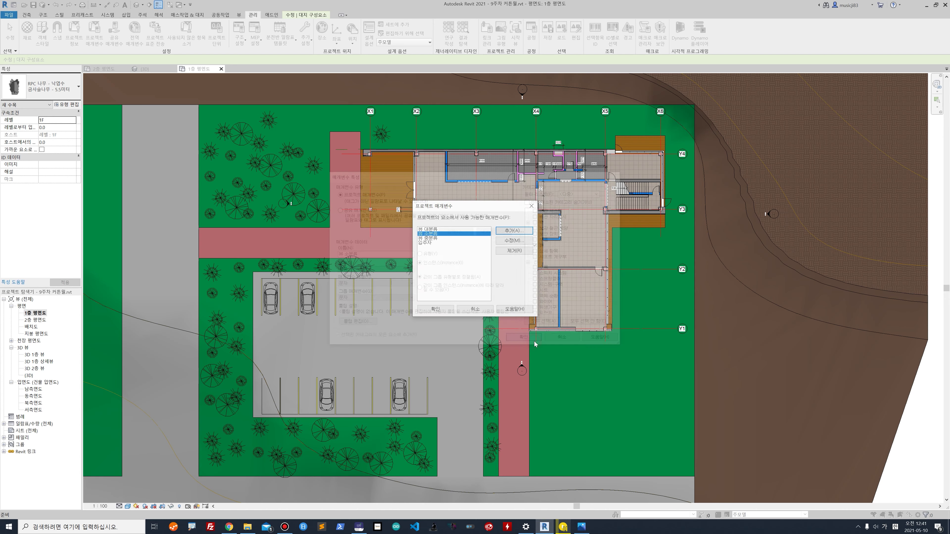
click(440, 310)
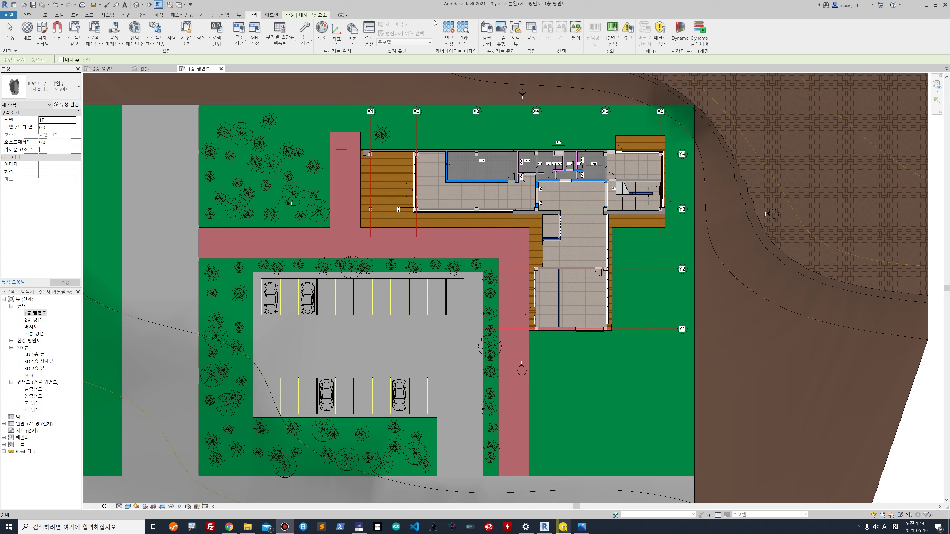
Step: Create a new project browser organization for views named Sheet/Model
click(239, 15)
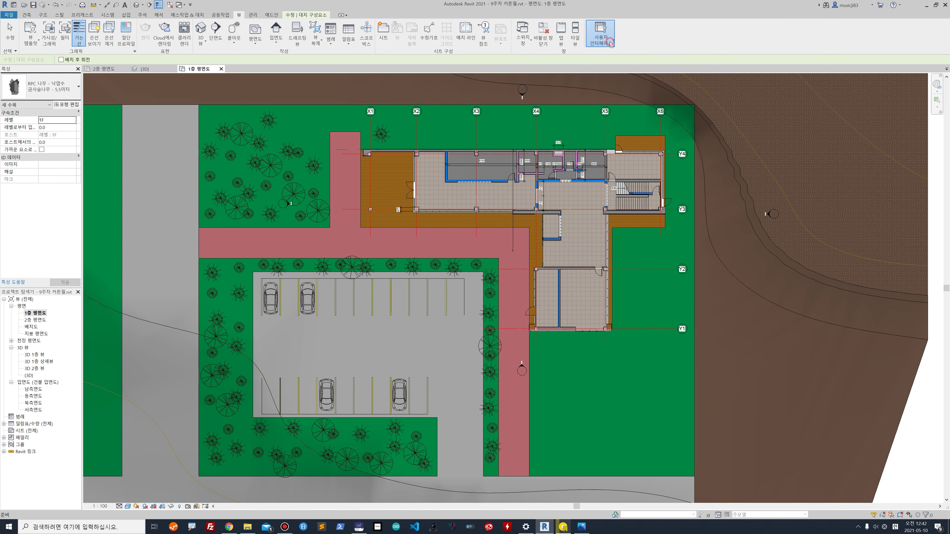
click(600, 32)
click(583, 139)
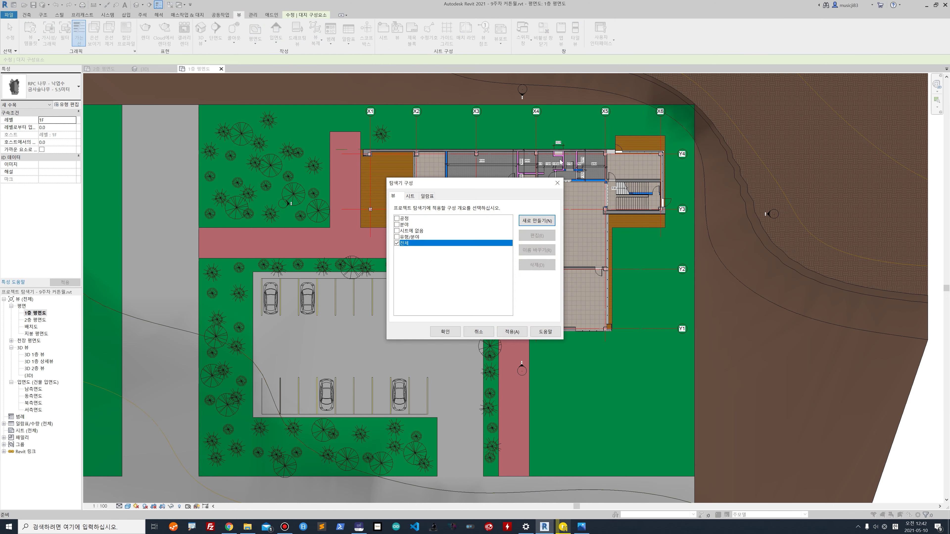
click(534, 221)
click(541, 220)
text(?)
key(BackSpace)
text(Sheet/Model)
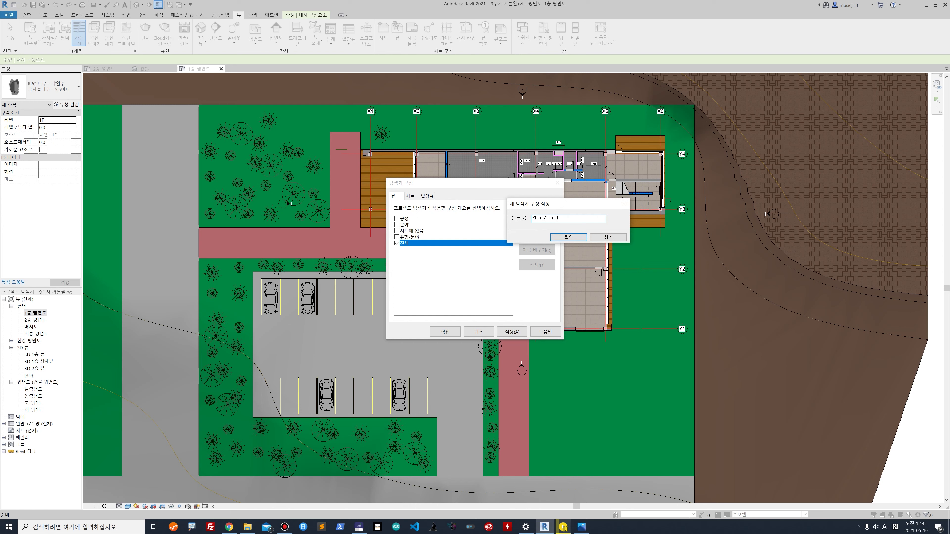
click(563, 238)
Step: Group the Sheet/Model organization by 뷰 대분류, 뷰 중분류 and 뷰 소분류, in that order
click(422, 148)
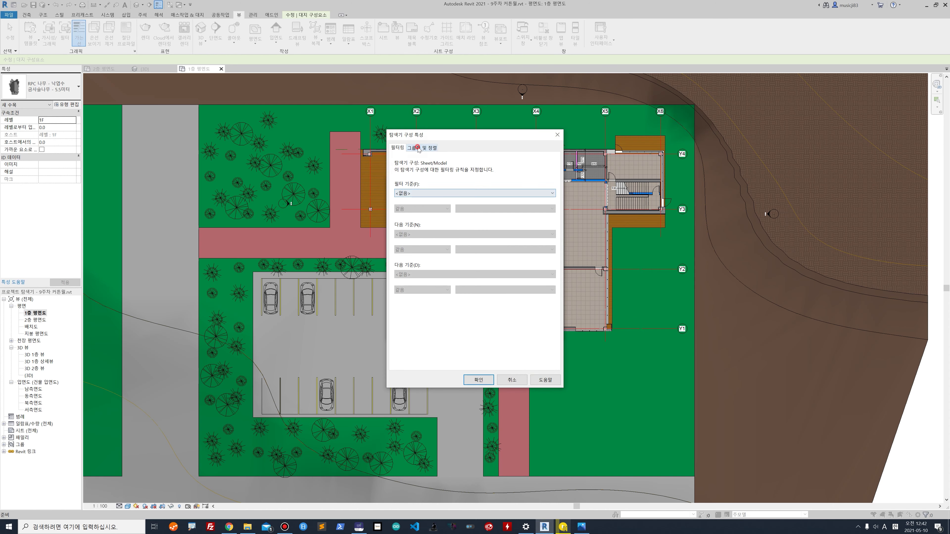
click(445, 183)
click(452, 215)
click(464, 211)
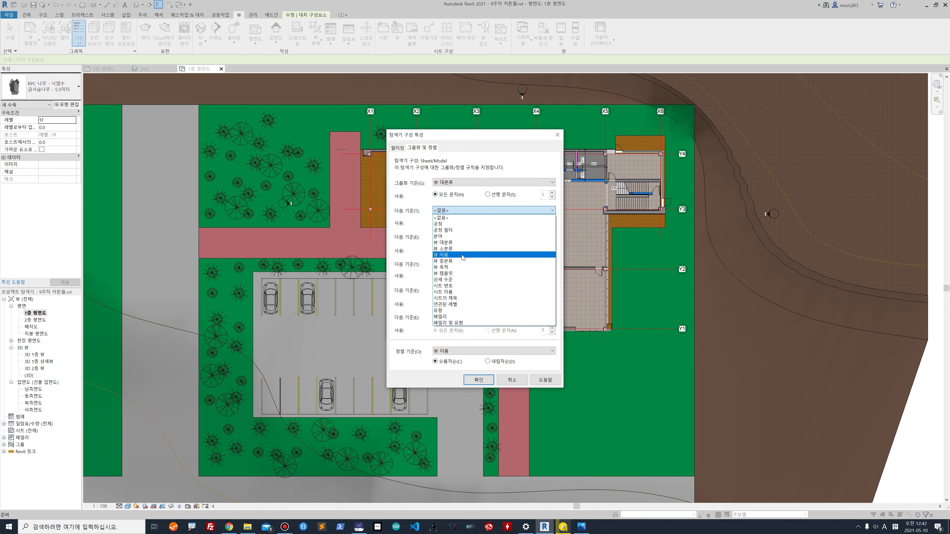
click(461, 261)
click(468, 237)
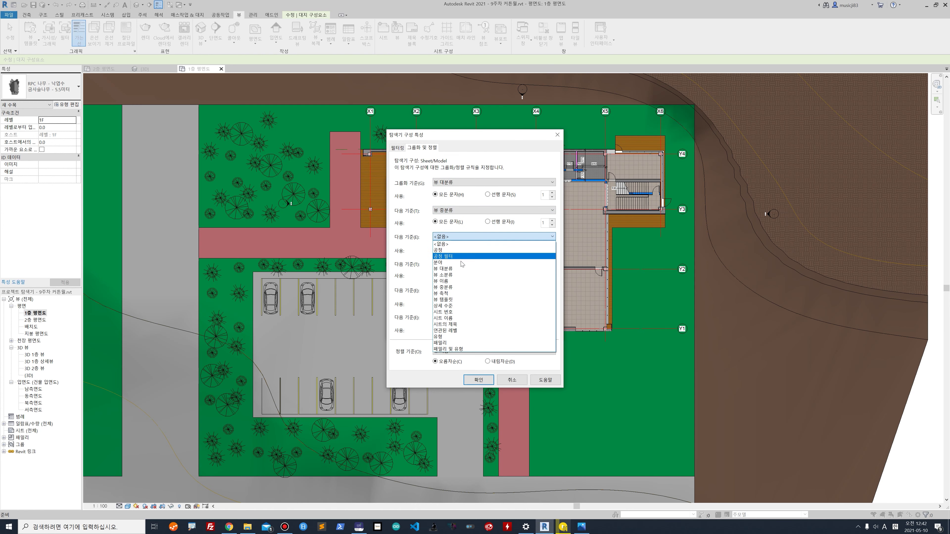
click(486, 280)
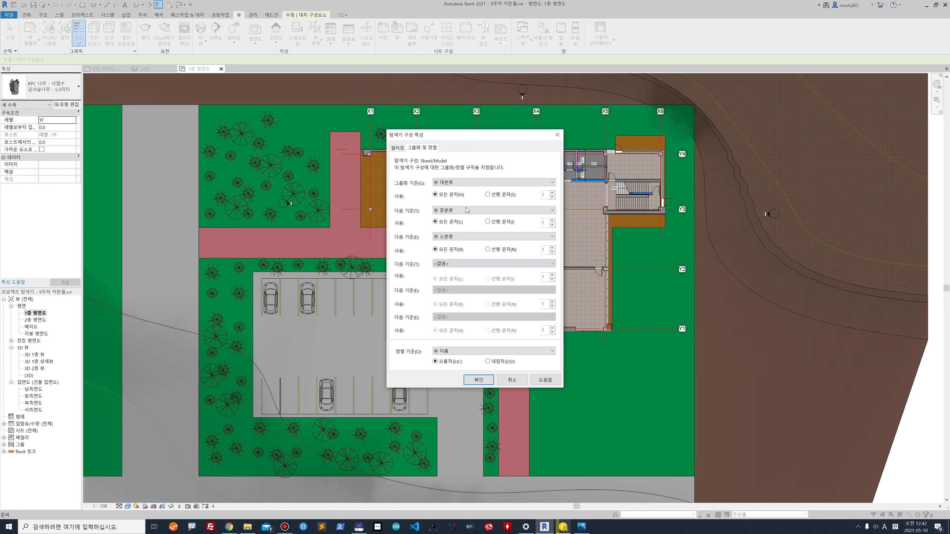
click(484, 380)
Step: Apply the Sheet/Model organization to the views in the project browser
click(397, 218)
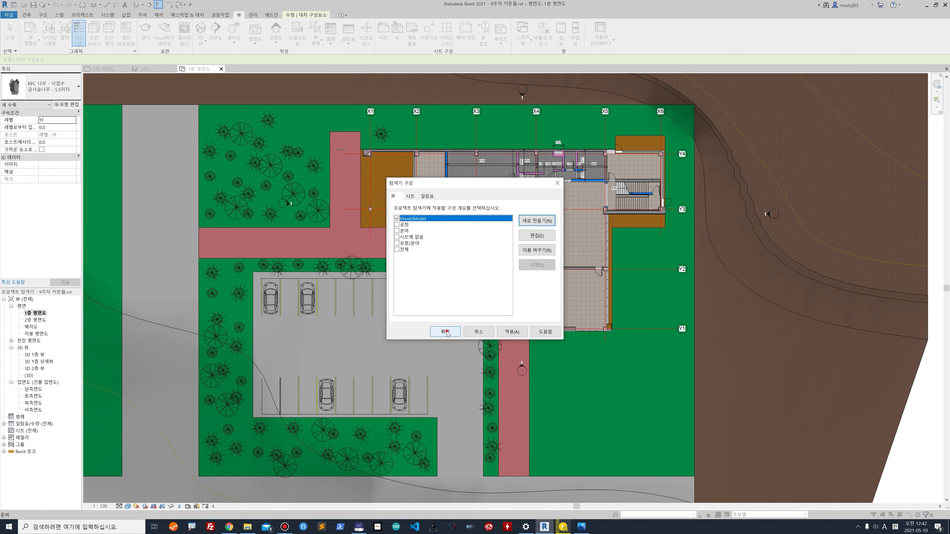
click(511, 332)
click(446, 331)
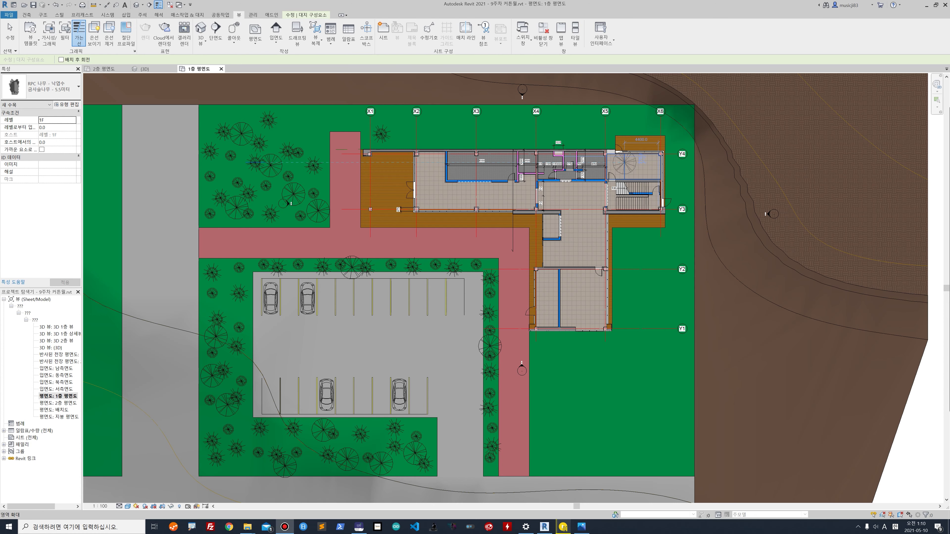
Step: Following the reference image, classify the 1층 평면도 view with 뷰 대분류 01 Sheet, 뷰 중분류 01 건축 and 뷰 소분류 A 평면도
key(alt+Tab)
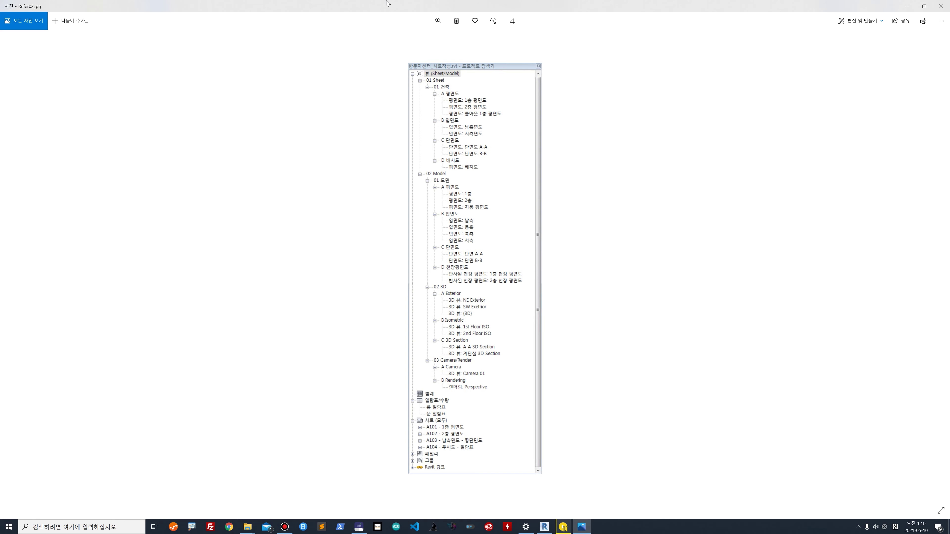
key(alt+Tab)
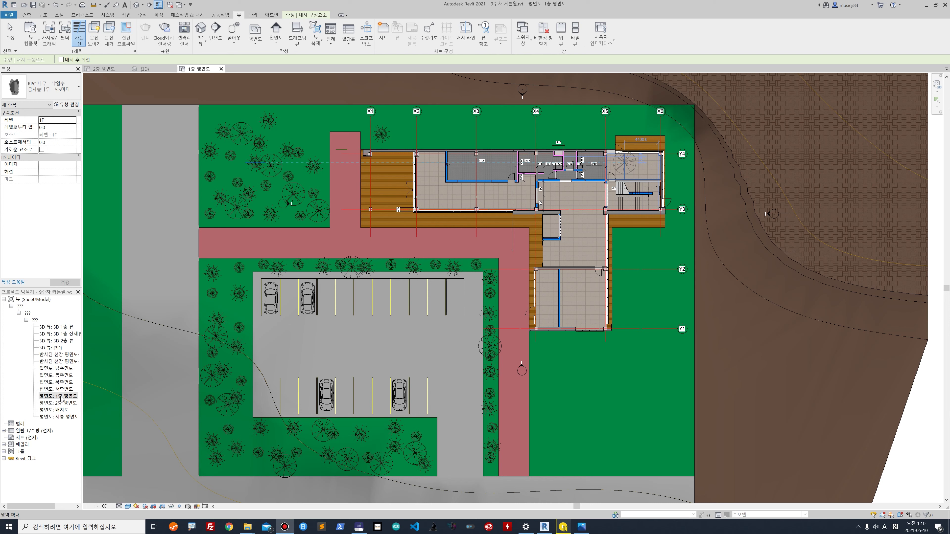
key(Escape)
click(53, 194)
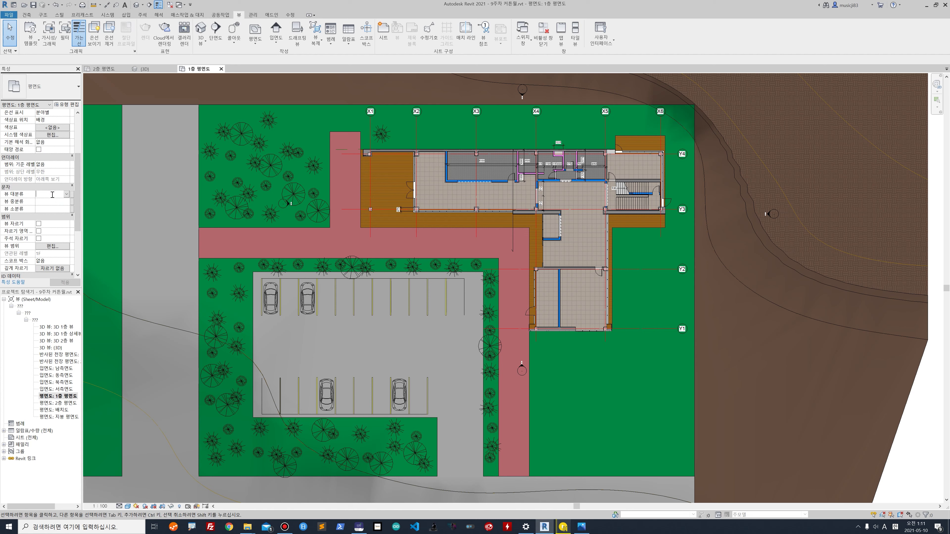
text(01 Sheet)
click(57, 203)
text(01)
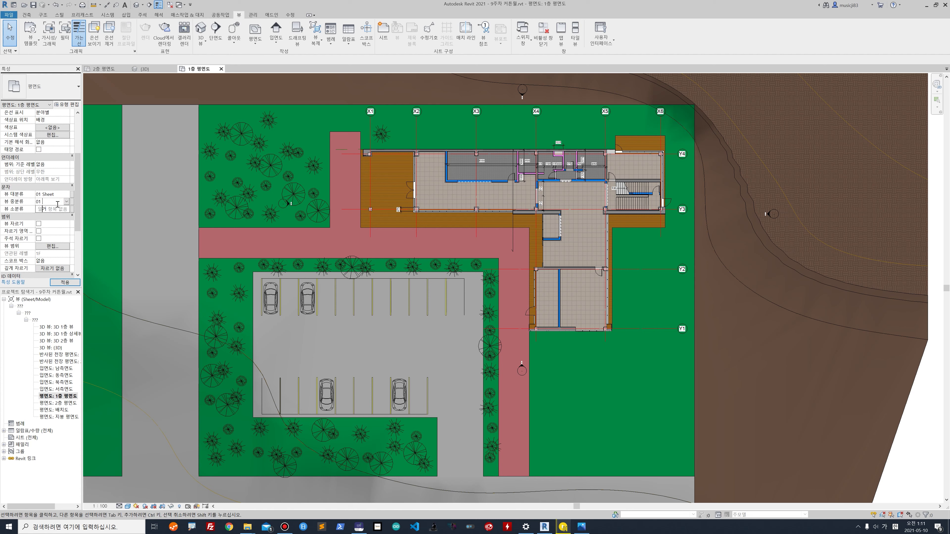
text( 건축)
click(59, 210)
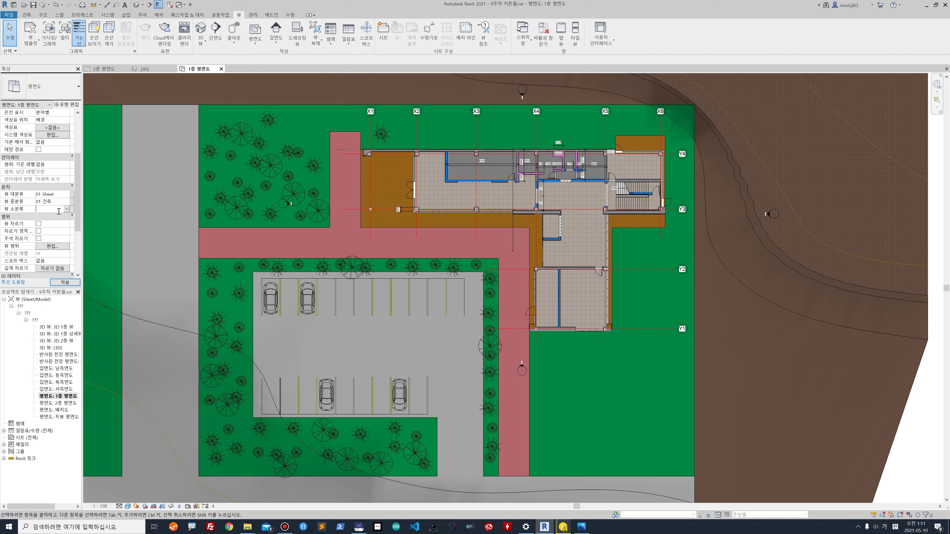
text(A 평면도)
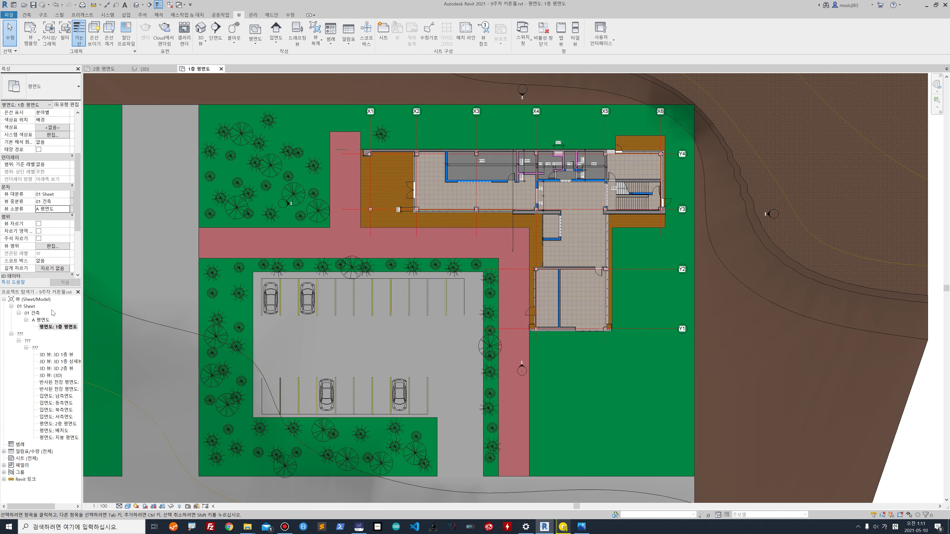
Step: Classify the 2층 평면도 view with 뷰 대분류 01 Sheet, 뷰 중분류 01 건축 and 뷰 소분류 A 평면도
double_click(60, 424)
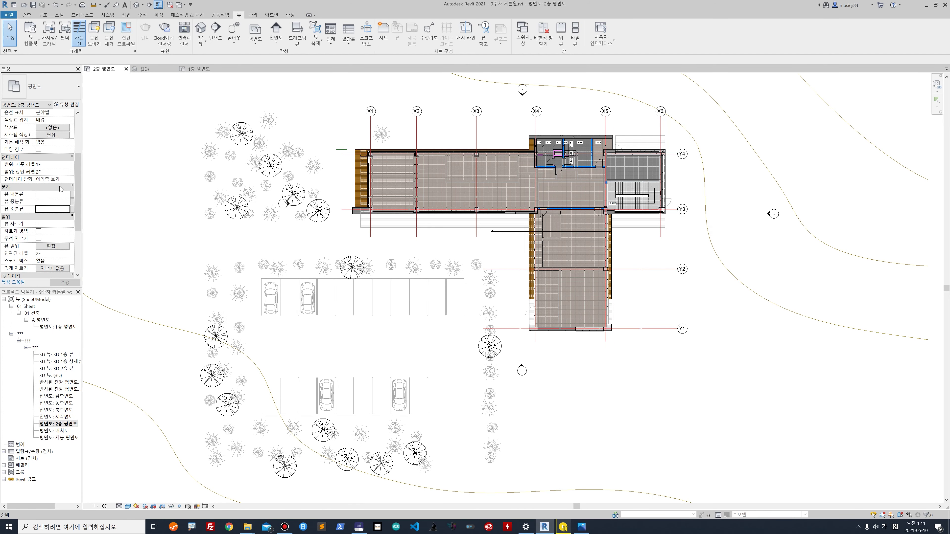
click(66, 195)
click(56, 201)
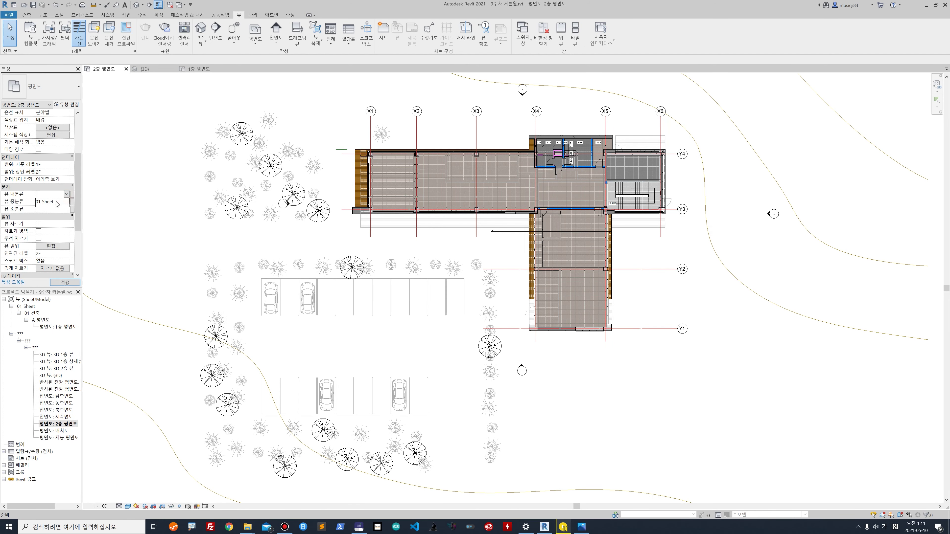
click(67, 202)
click(53, 209)
click(66, 209)
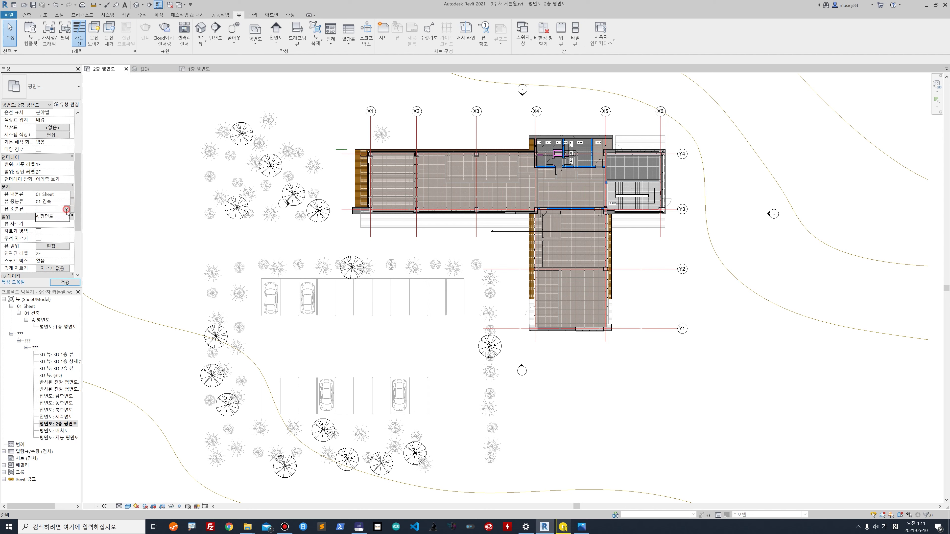
click(52, 216)
click(65, 283)
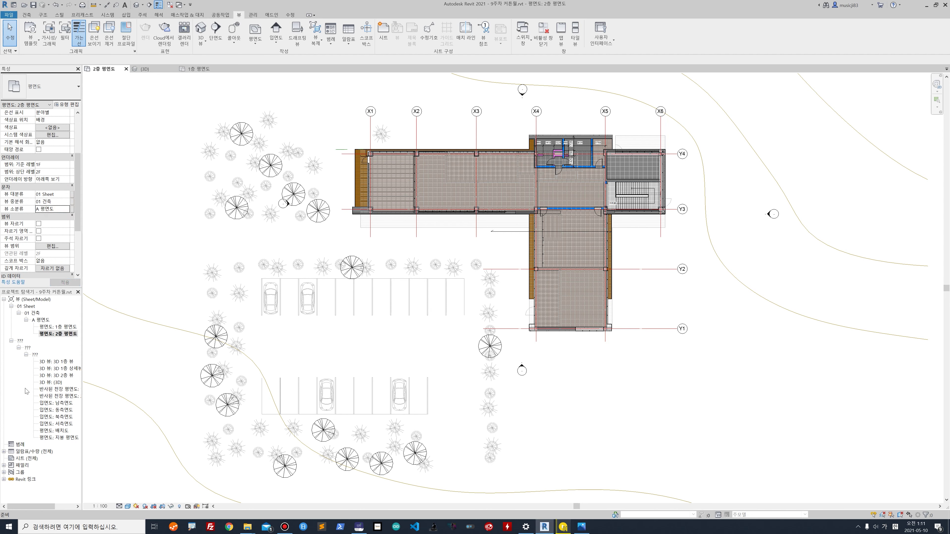
Step: Classify the 남측면도 elevation with 뷰 대분류 01 Sheet, 뷰 중분류 01 건축 and a new 뷰 소분류 value B 입면도
double_click(61, 403)
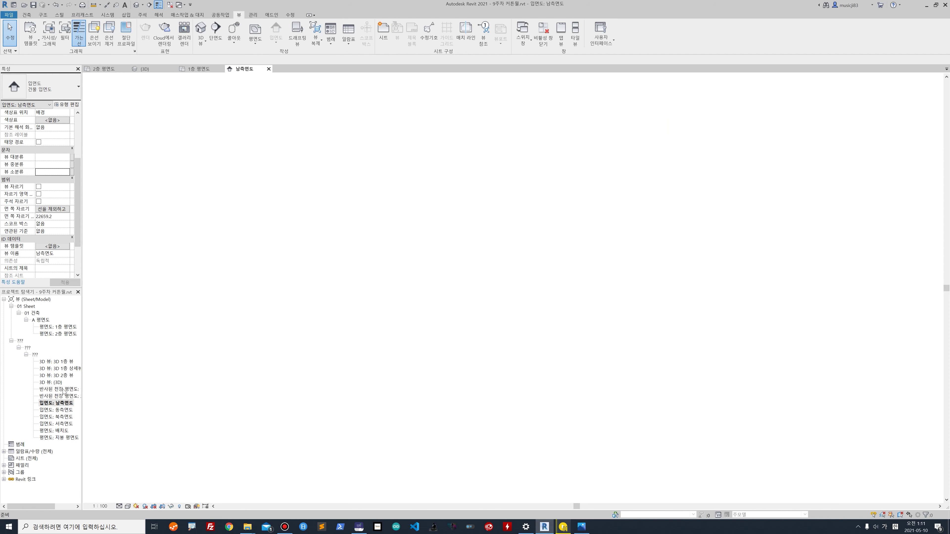
click(66, 159)
click(66, 159)
click(56, 165)
click(66, 165)
click(66, 173)
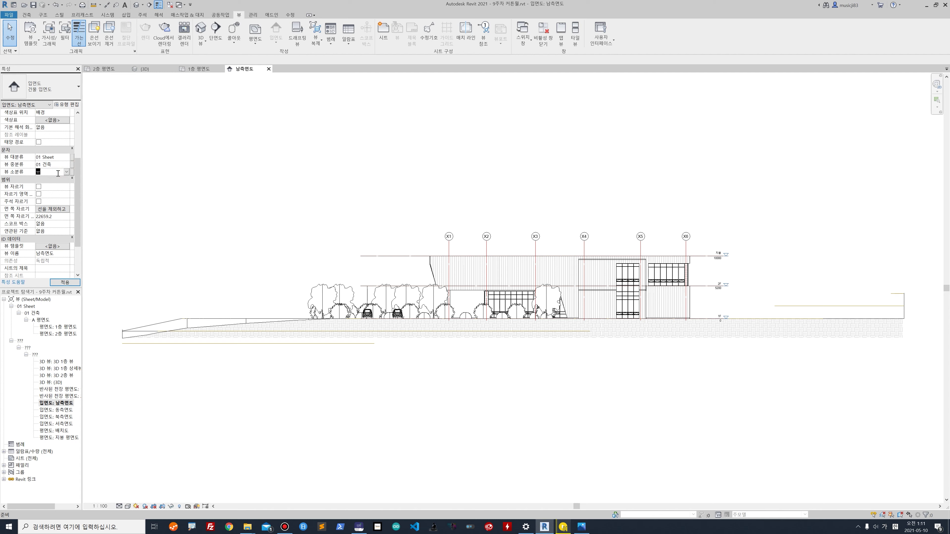
text(B 입면도)
key(Return)
click(65, 282)
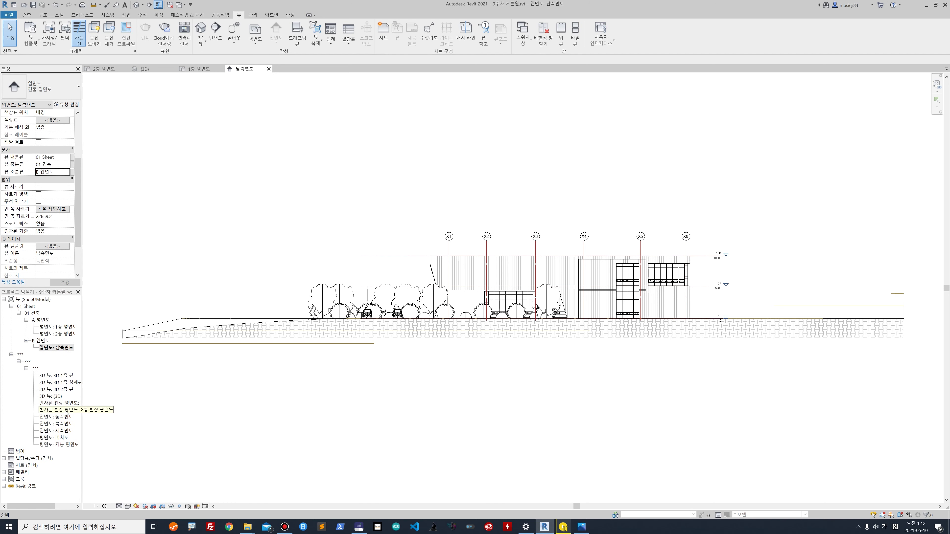
Step: Classify the 동측면도 elevation with 뷰 대분류 01 Sheet, 뷰 중분류 01 건축 and 뷰 소분류 B 입면도
double_click(64, 418)
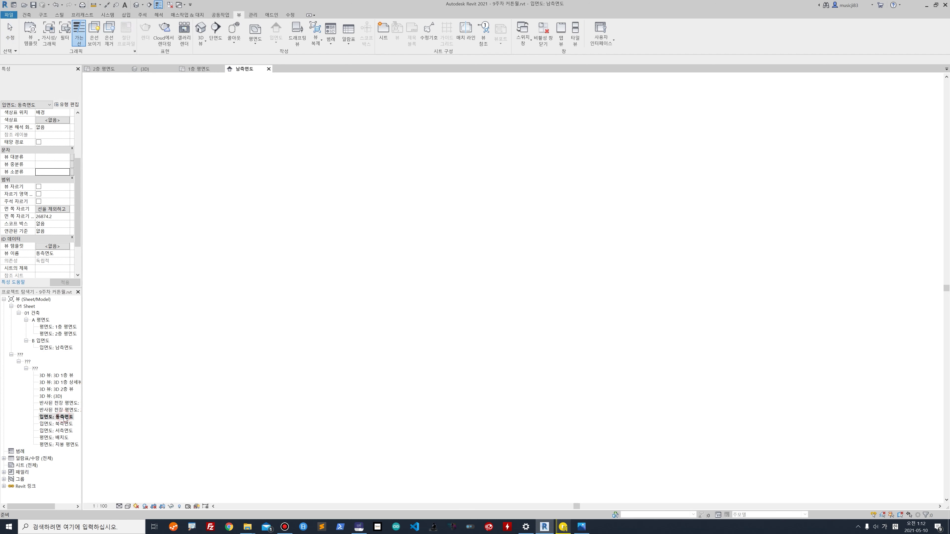
click(68, 157)
click(66, 168)
click(67, 166)
click(63, 172)
click(67, 172)
click(55, 186)
click(65, 282)
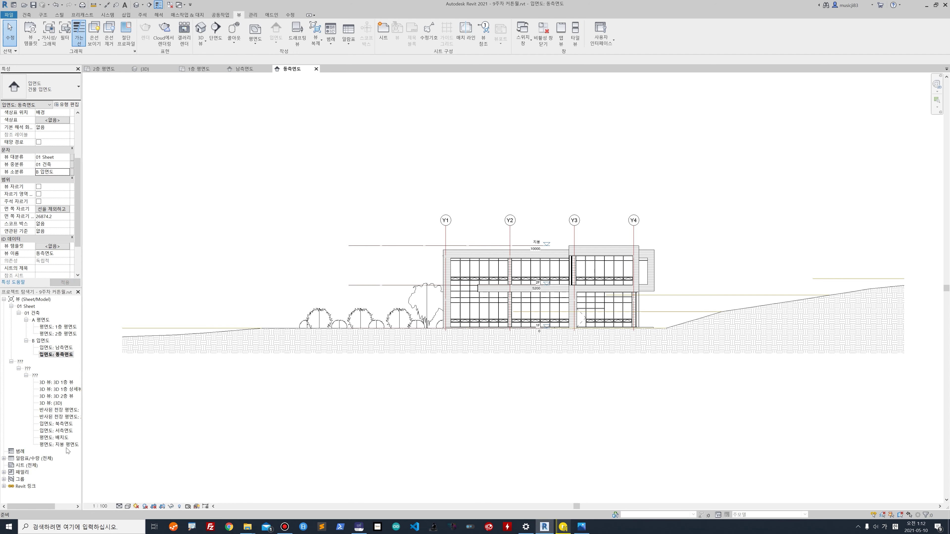
Step: Classify the 북측면도 elevation with 뷰 대분류 01 Sheet, 뷰 중분류 01 건축 and 뷰 소분류 B 입면도
double_click(64, 425)
click(67, 157)
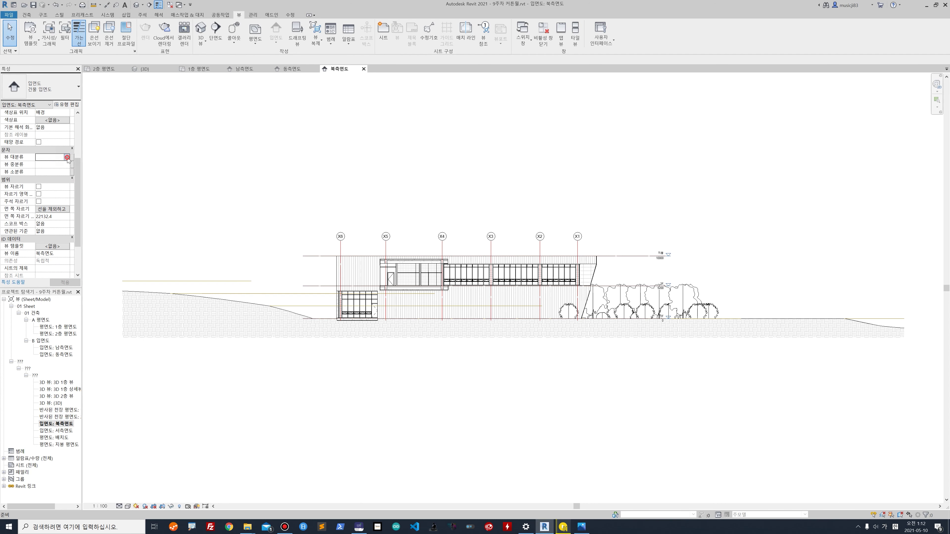
click(56, 166)
click(66, 164)
click(56, 172)
click(66, 172)
click(52, 185)
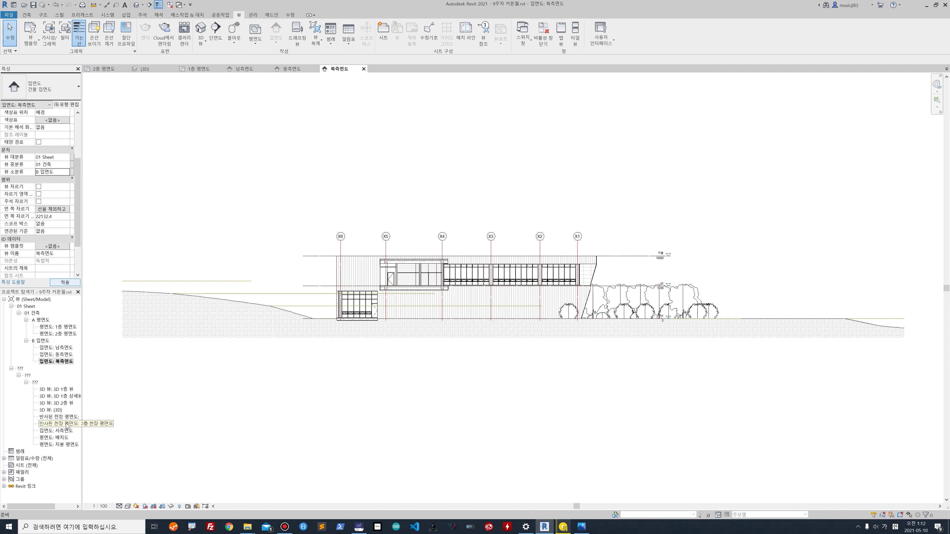
Step: Classify the 서측면도 elevation with 뷰 대분류 01 Sheet, 뷰 중분류 01 건축 and 뷰 소분류 B 입면도
double_click(61, 435)
click(67, 157)
click(59, 165)
click(66, 164)
click(56, 171)
click(67, 172)
click(49, 186)
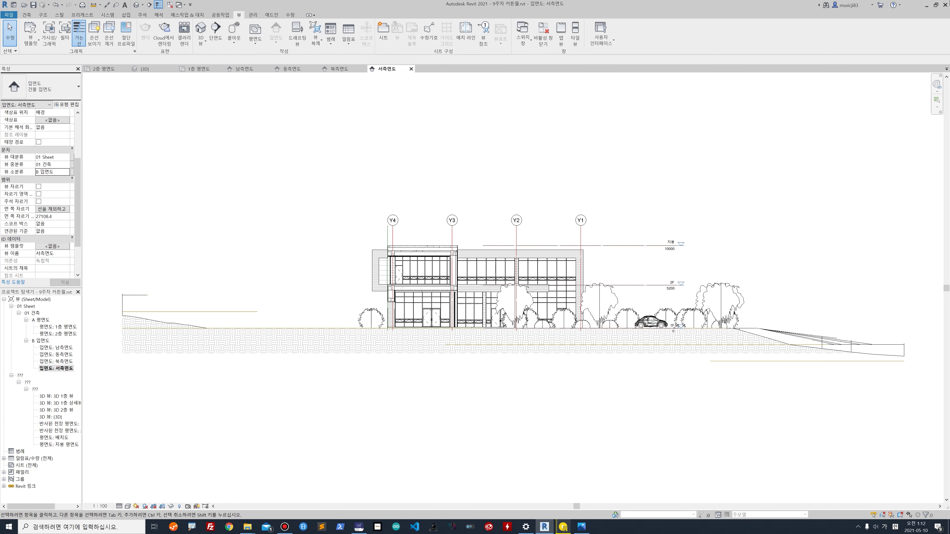
Step: Following the reference image, create a horizontal building section in the 1층 평면도 view, crossing the whole building between grids Y4 and Y3
key(alt+Tab)
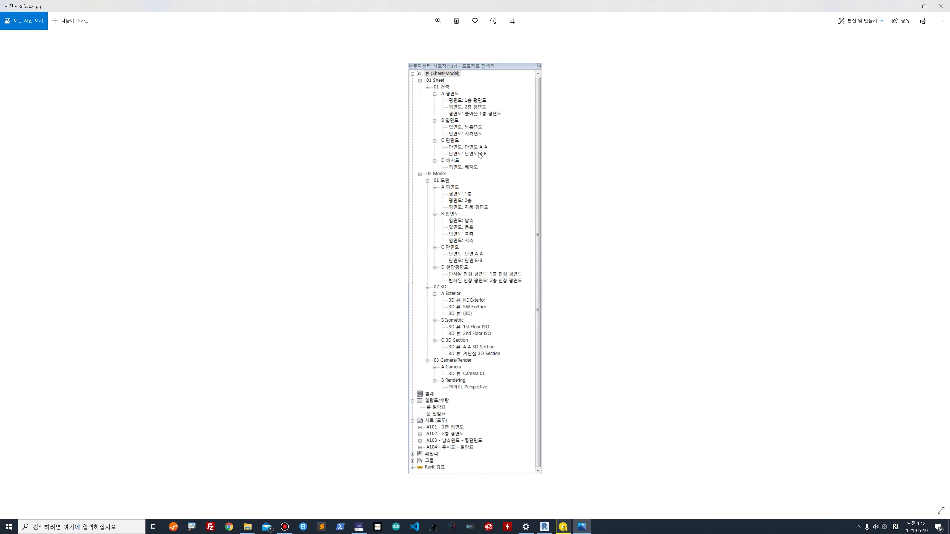
double_click(505, 4)
key(alt+Tab)
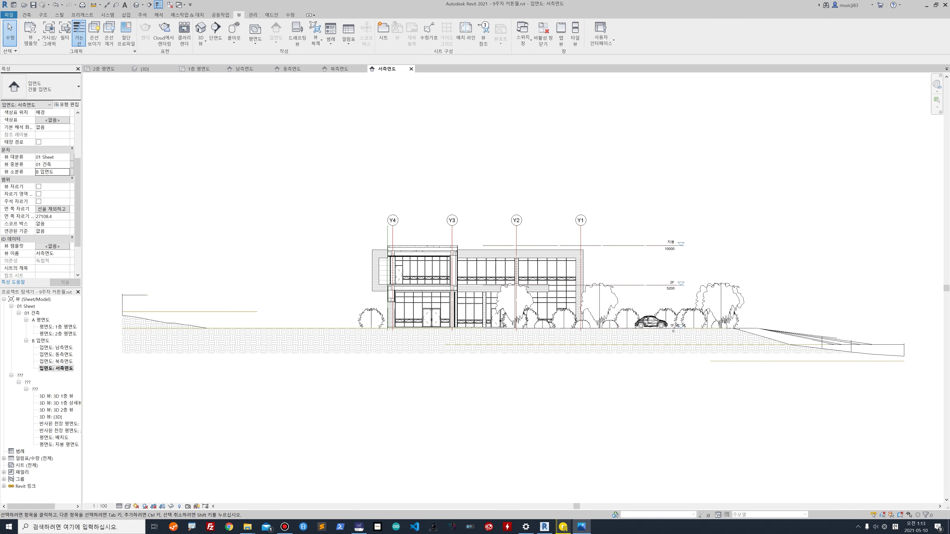
click(193, 69)
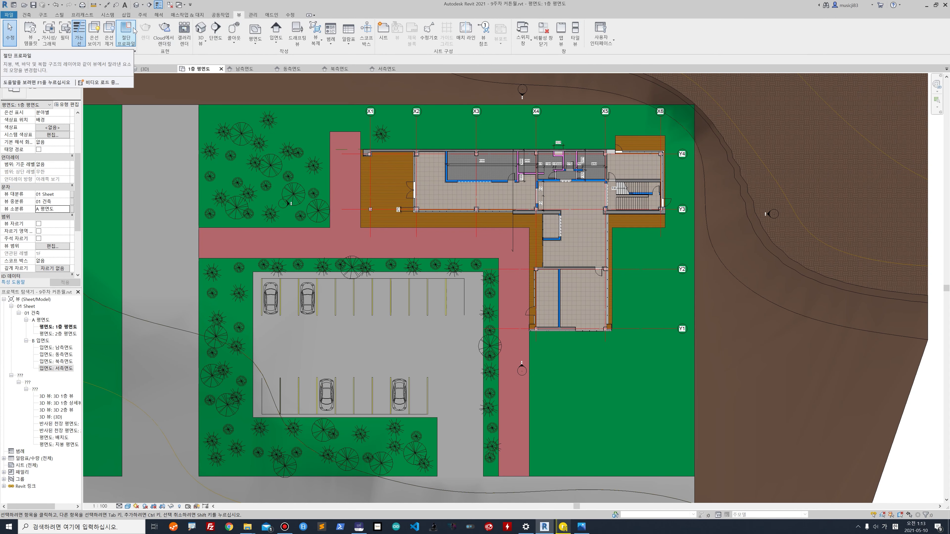
click(215, 32)
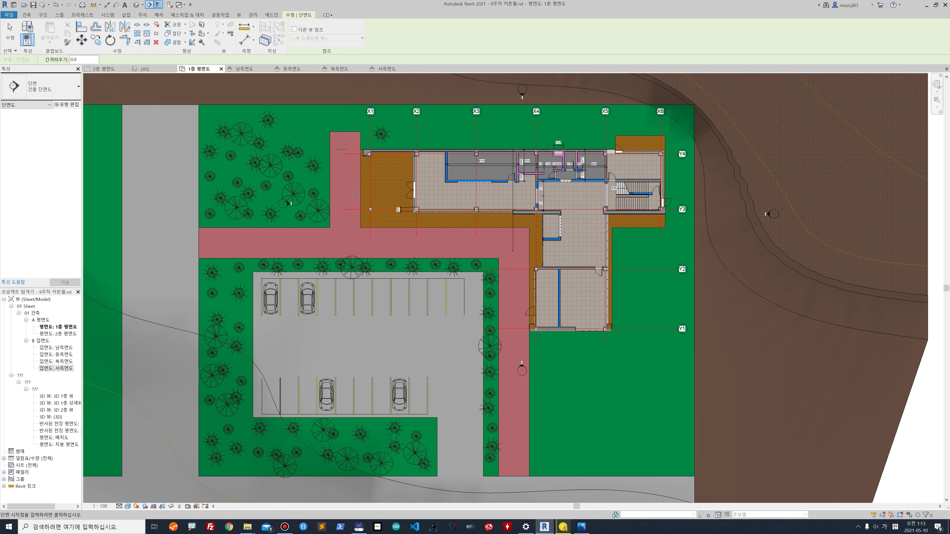
click(320, 181)
click(706, 181)
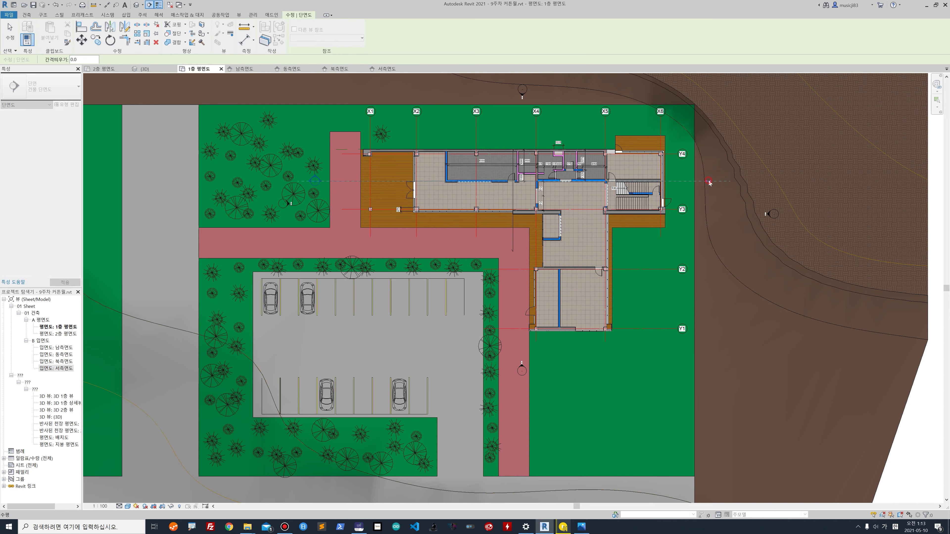
key(Escape)
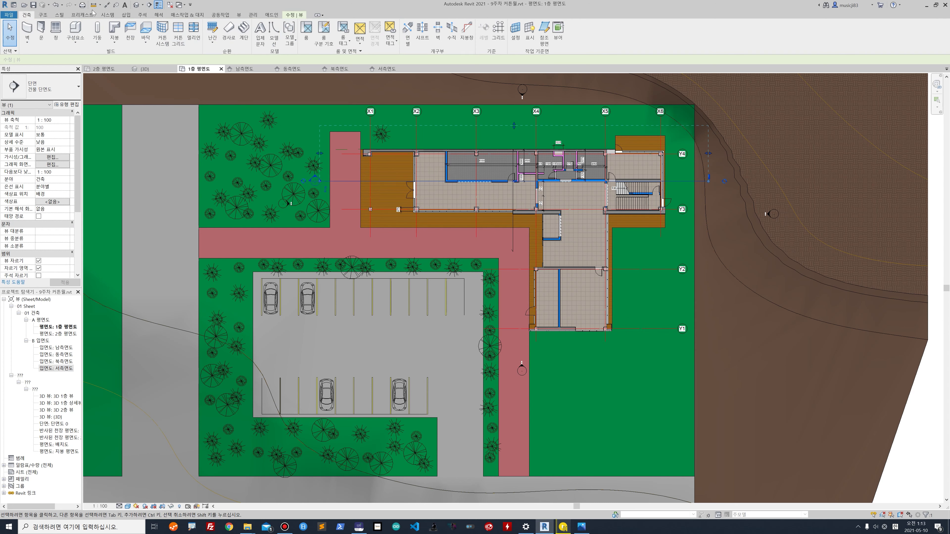
Step: Create a vertical building section in the 1층 평면도 view, crossing the whole building between grids X4 and X5
click(239, 15)
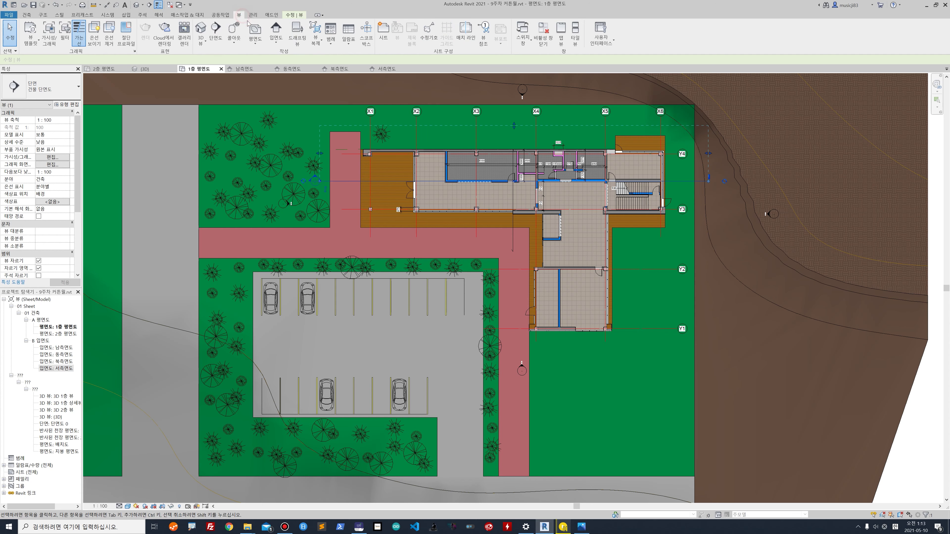
click(216, 29)
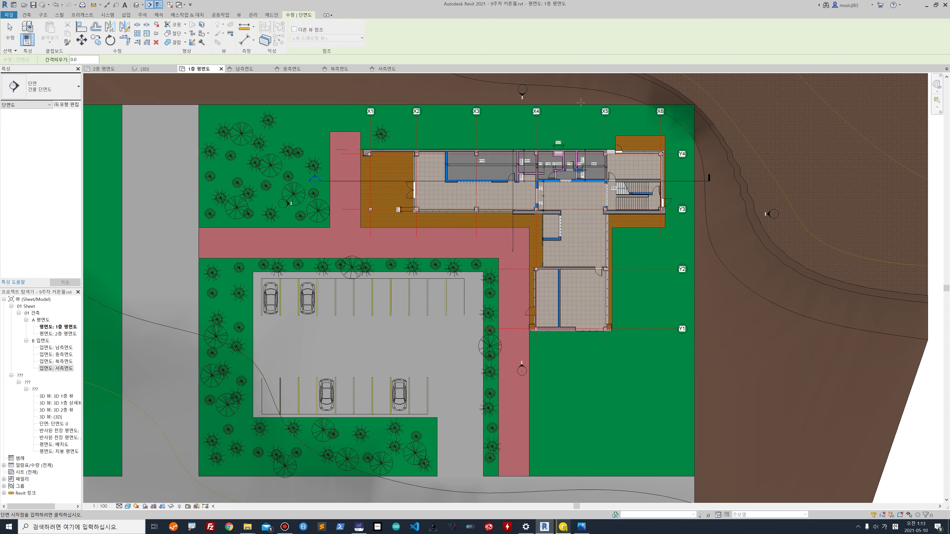
click(571, 123)
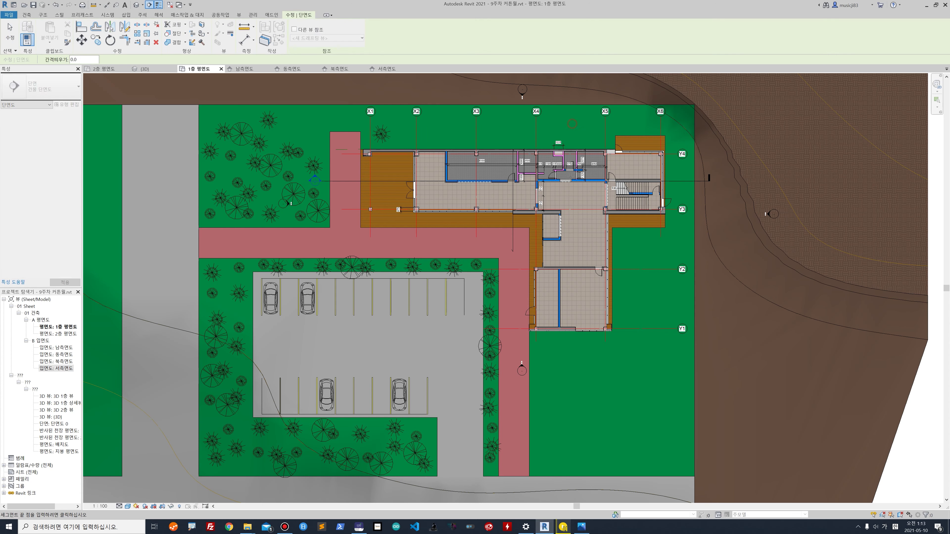
click(572, 389)
key(Escape)
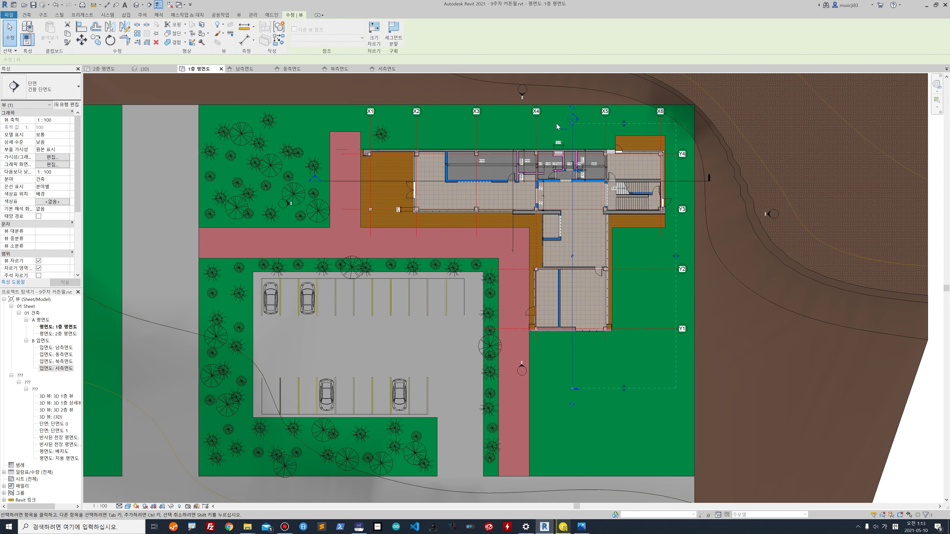
Step: Open the horizontal section's view and rename it 단면도 A-A', and open the vertical section's view 단면도 1
double_click(314, 181)
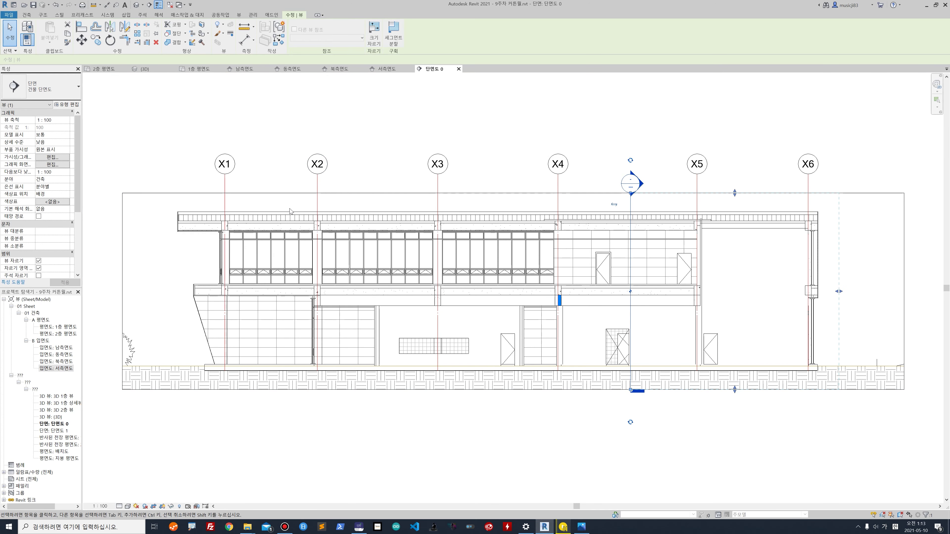
click(64, 425)
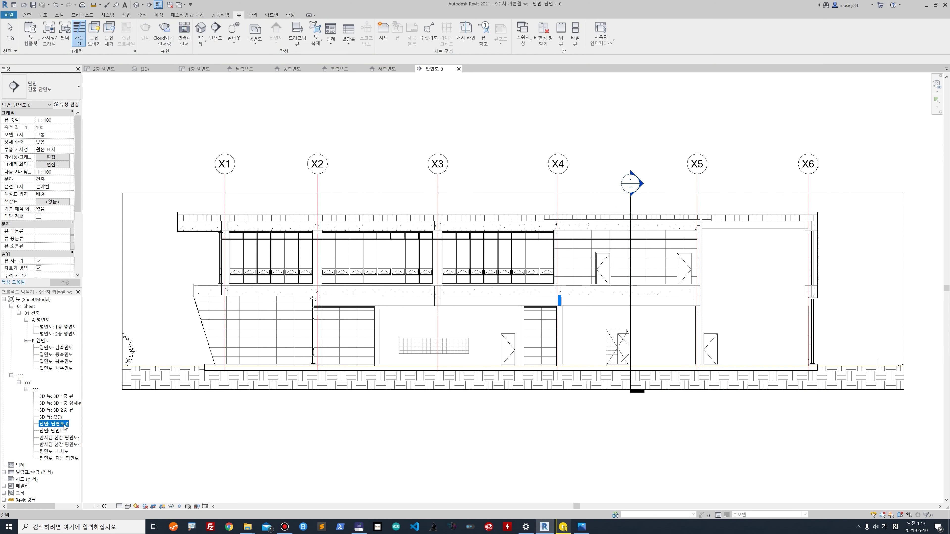
right_click(64, 426)
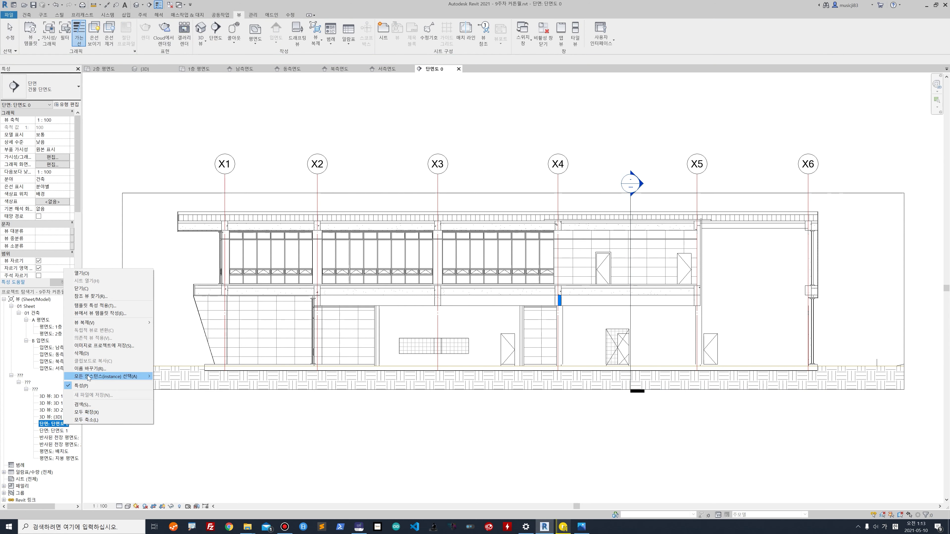
key(Escape)
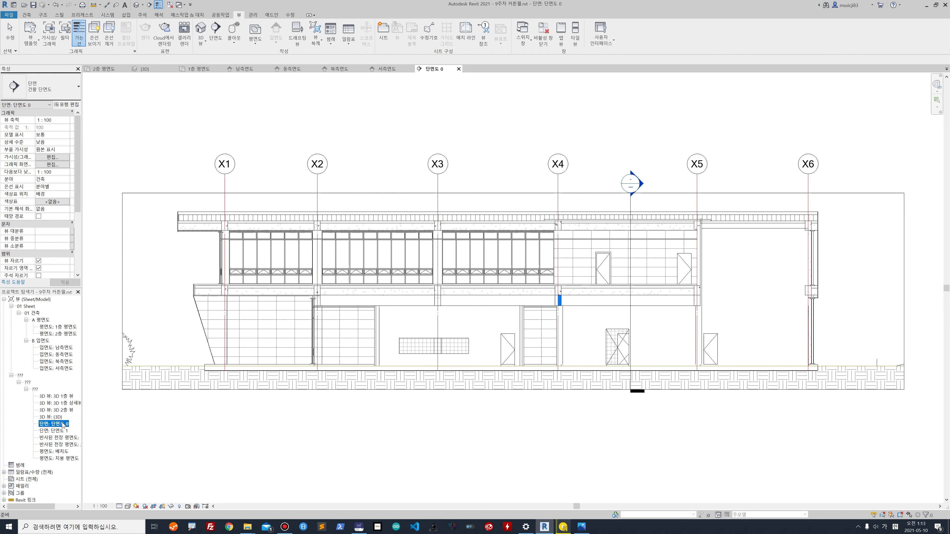
click(62, 424)
click(62, 423)
key(Return)
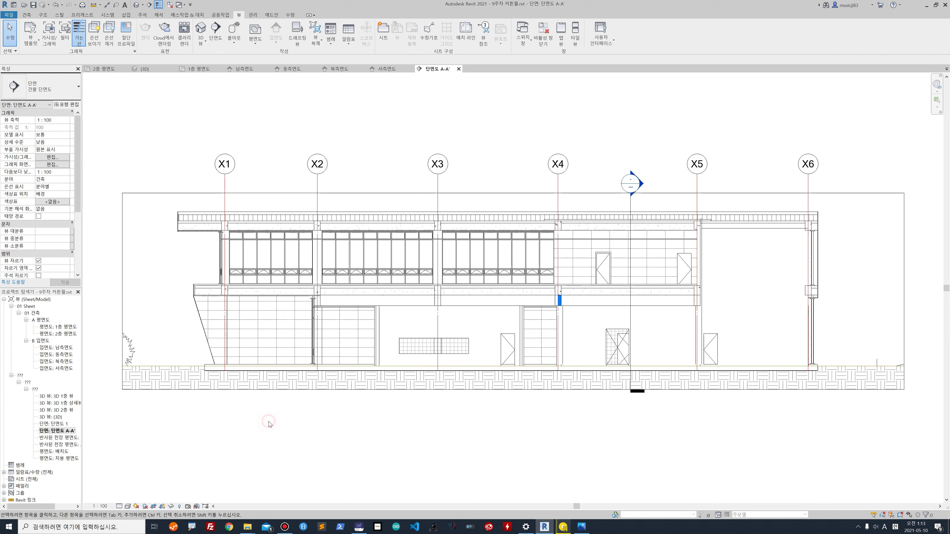
double_click(55, 425)
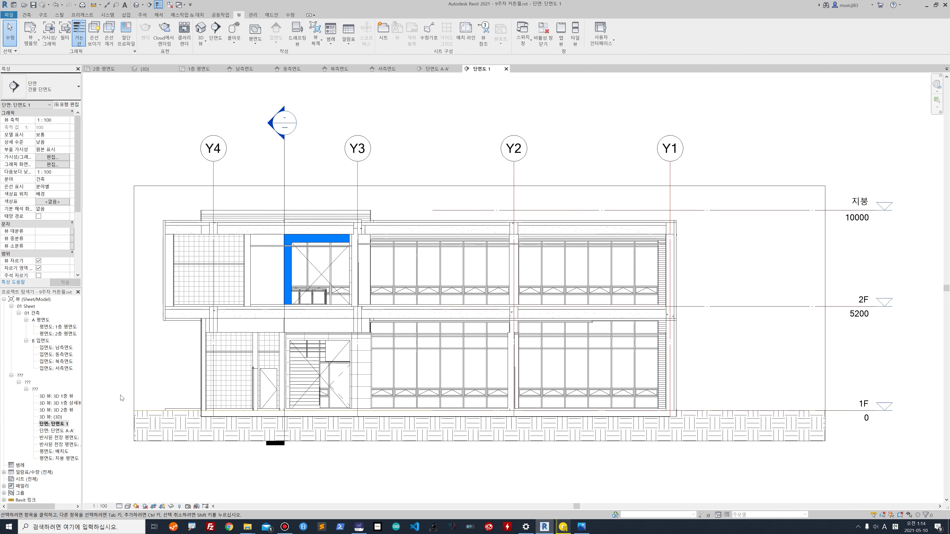
click(64, 424)
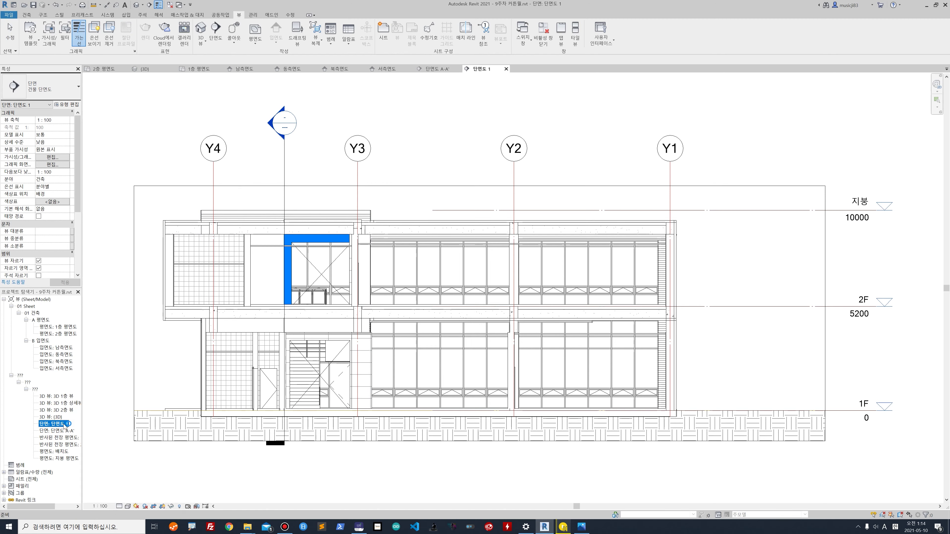
key(F1)
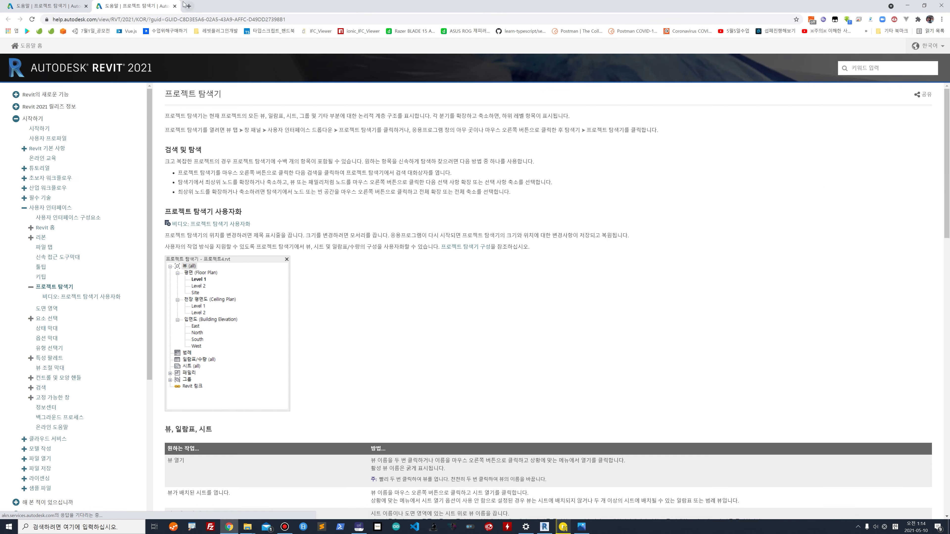
click(174, 6)
click(85, 6)
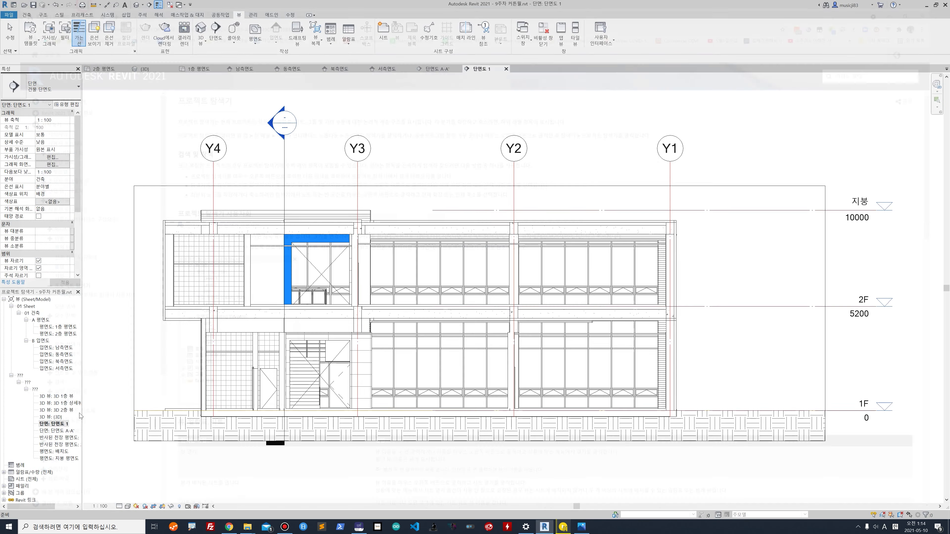
Step: Rename the vertical section's view 단면도 1 as 단면도 B-B'
click(57, 424)
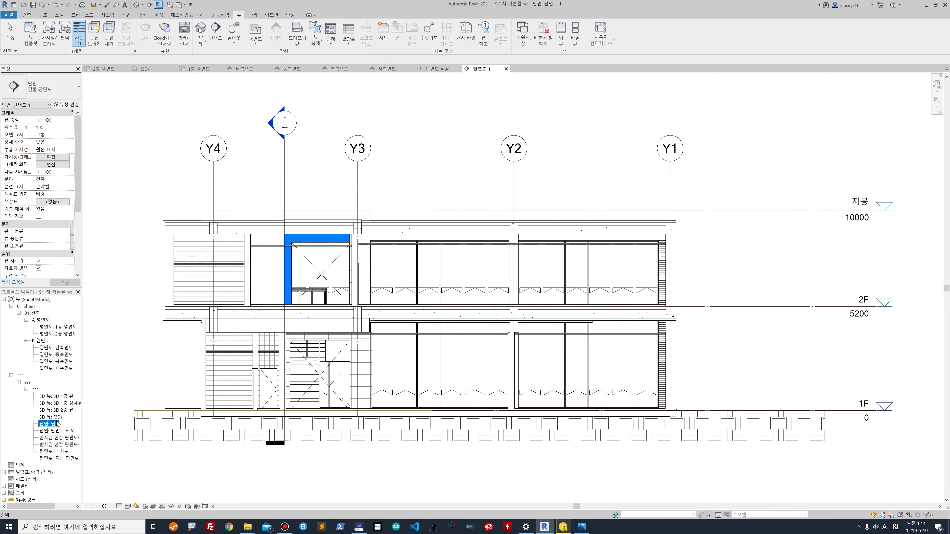
click(62, 426)
text(eks)
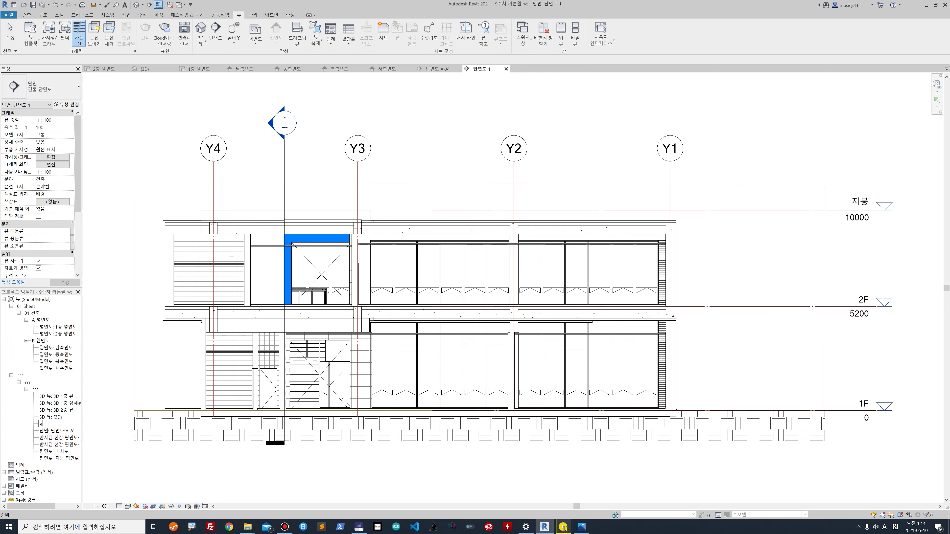
text(ajseh)
text( B-B')
key(Return)
Step: Open section 단면도 A-A' and set its 뷰 대분류 to 01 Sheet, 뷰 중분류 to 01 건축 and 뷰 소분류 to C 단면도
click(67, 424)
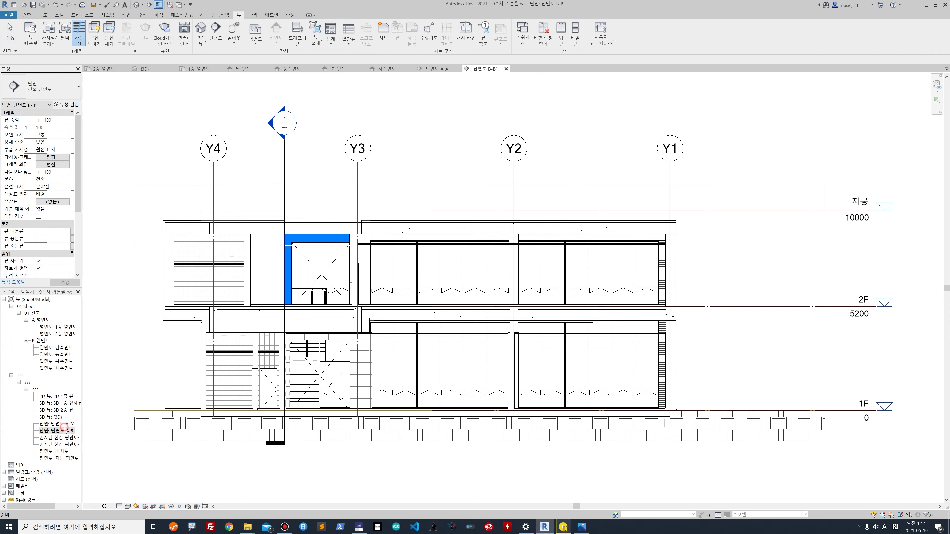
double_click(68, 425)
click(66, 231)
click(67, 232)
click(61, 239)
click(66, 240)
click(67, 240)
click(62, 247)
click(48, 246)
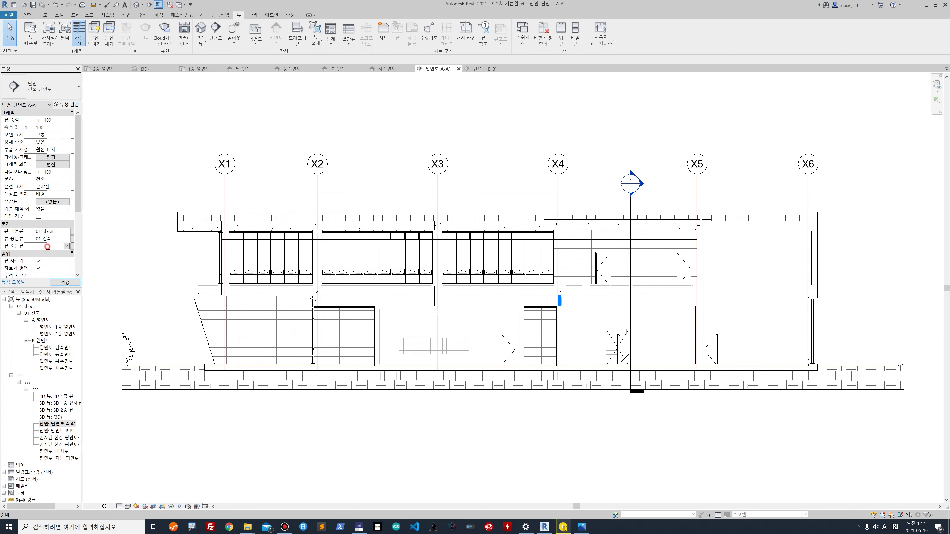
text(C)
key(Hangul)
text(단면도)
click(64, 283)
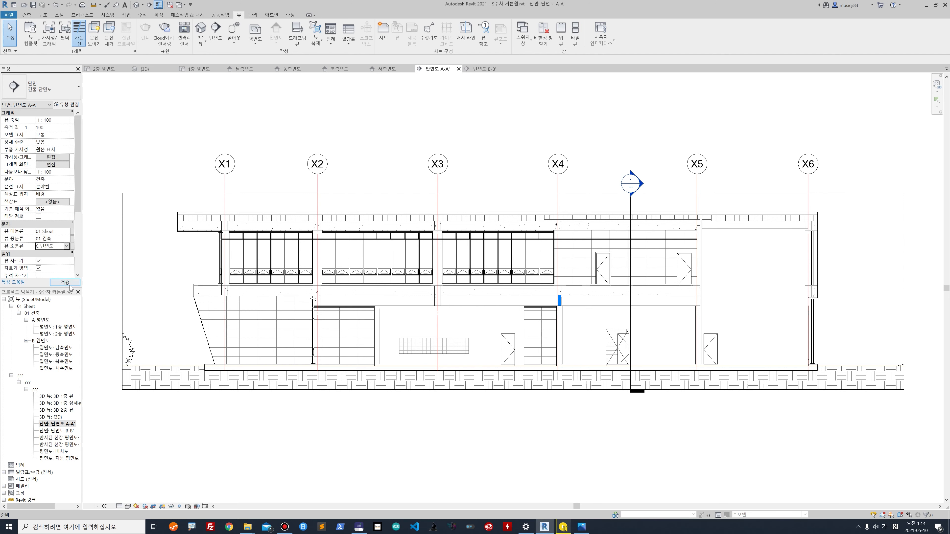
Step: Open section 단면도 B-B' and assign it to the same categories: 01 Sheet, 01 건축 and C 단면도
double_click(56, 437)
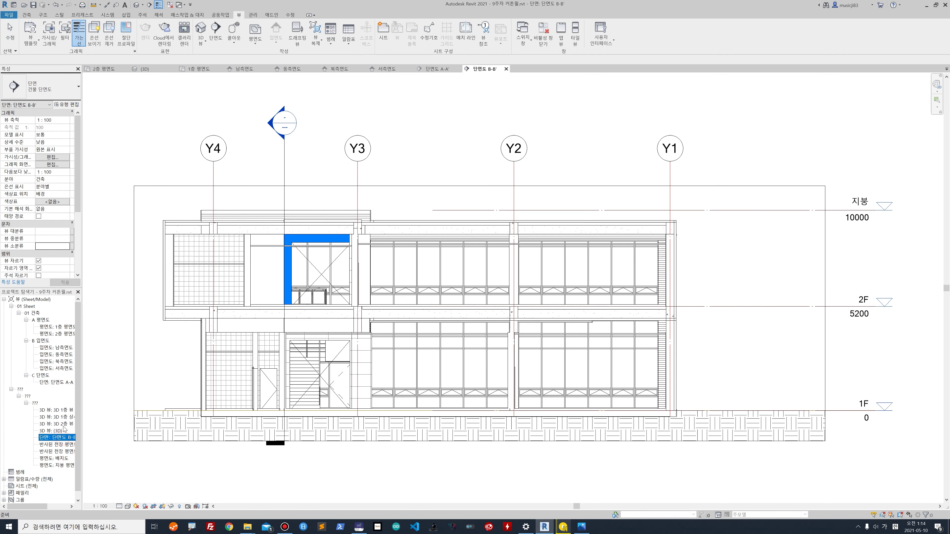
click(66, 231)
click(66, 231)
click(63, 239)
click(67, 239)
click(67, 238)
click(59, 246)
click(66, 246)
click(57, 266)
click(63, 284)
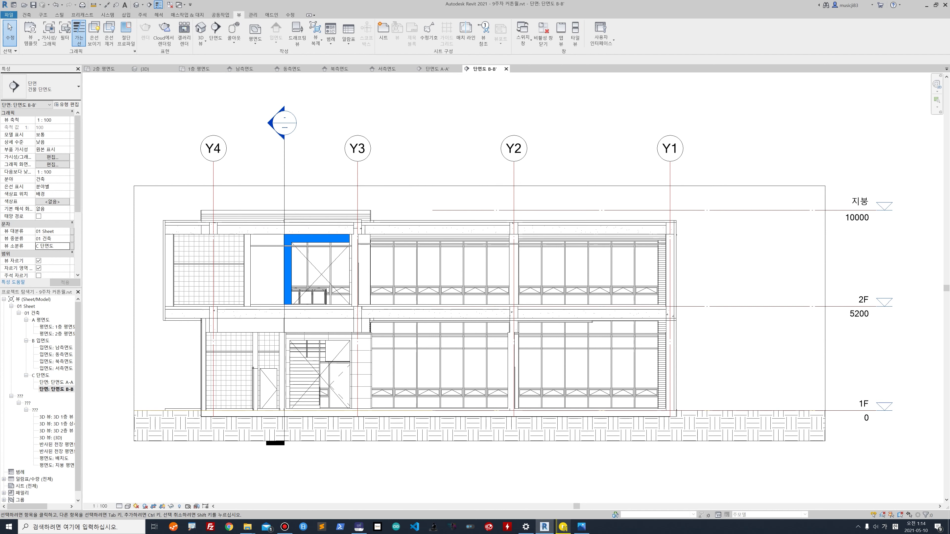
Step: Following the reference image, open the 배치도 plan and categorize it under 01 Sheet, 01 건축 and a new 뷰 소분류 D 배치도
click(581, 527)
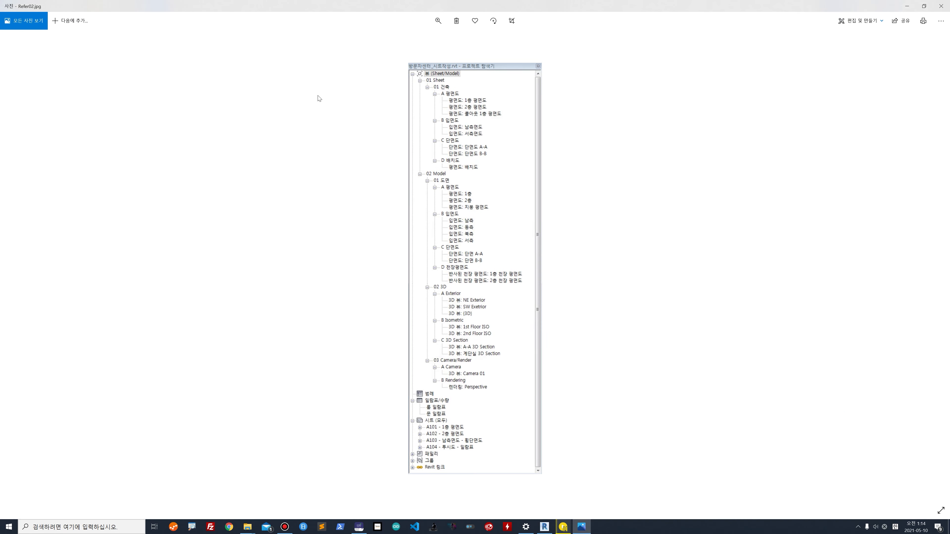
key(alt+Tab)
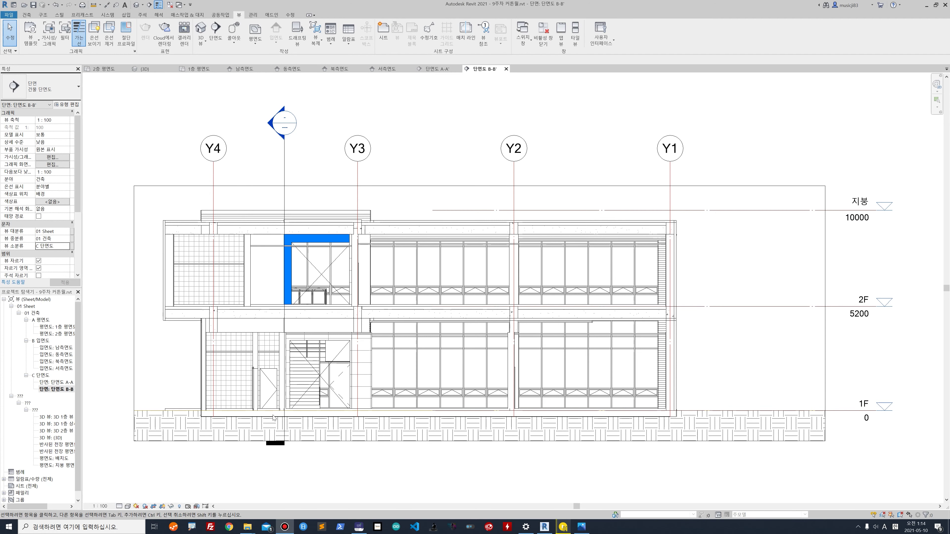
click(60, 458)
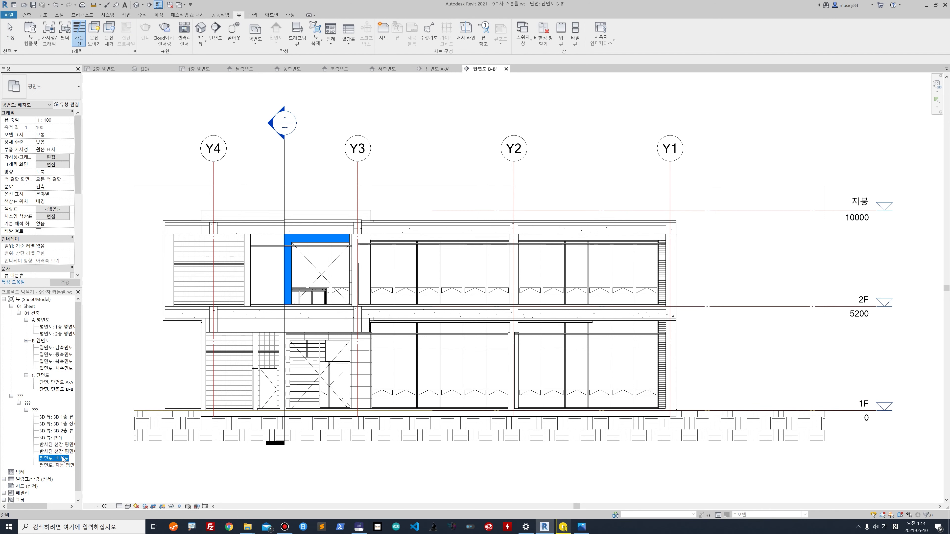
double_click(62, 458)
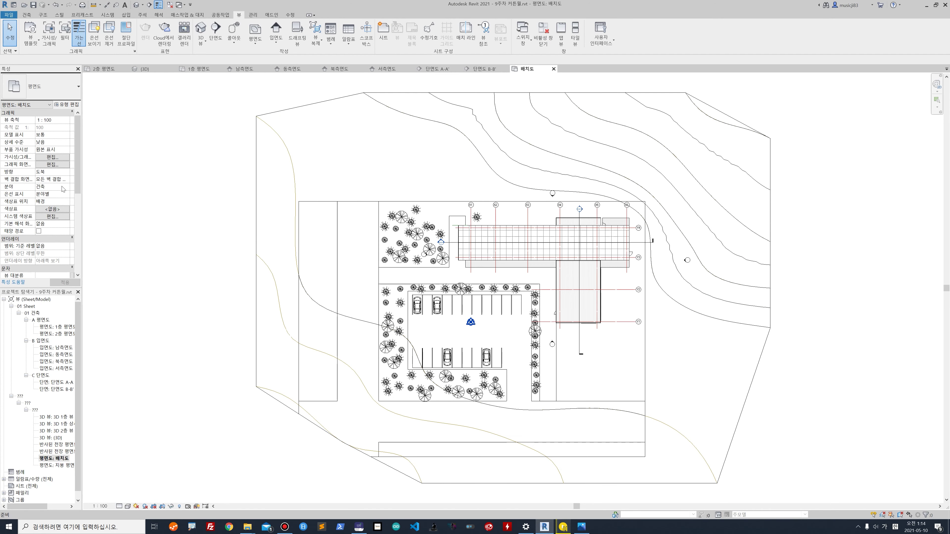
scroll(80, 188, down, 4)
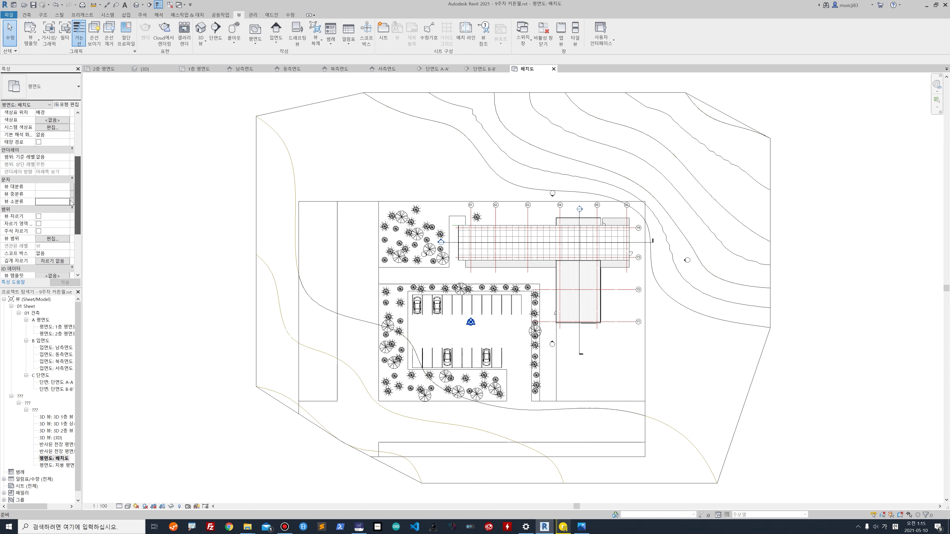
click(68, 188)
click(67, 187)
click(52, 191)
click(67, 194)
click(53, 199)
click(67, 202)
click(53, 201)
text(D)
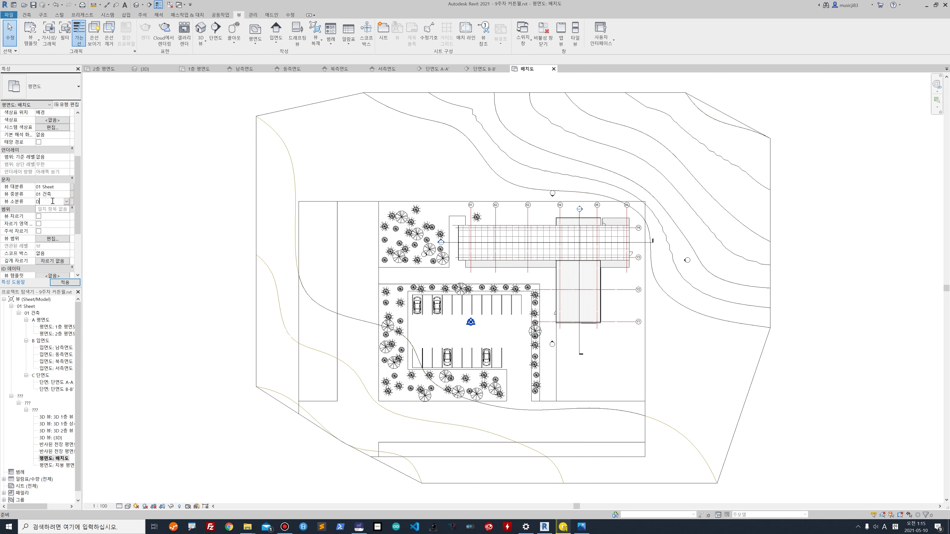
text( 배치도)
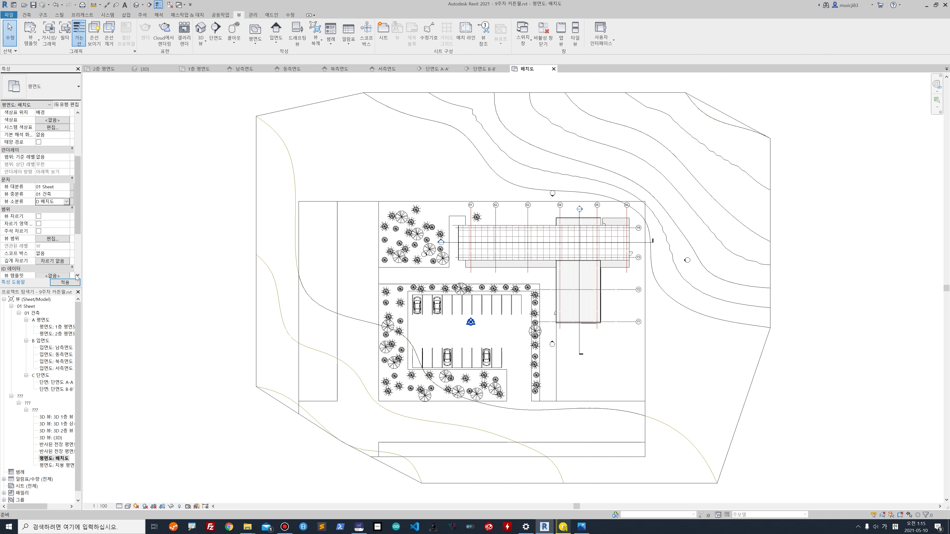
click(65, 282)
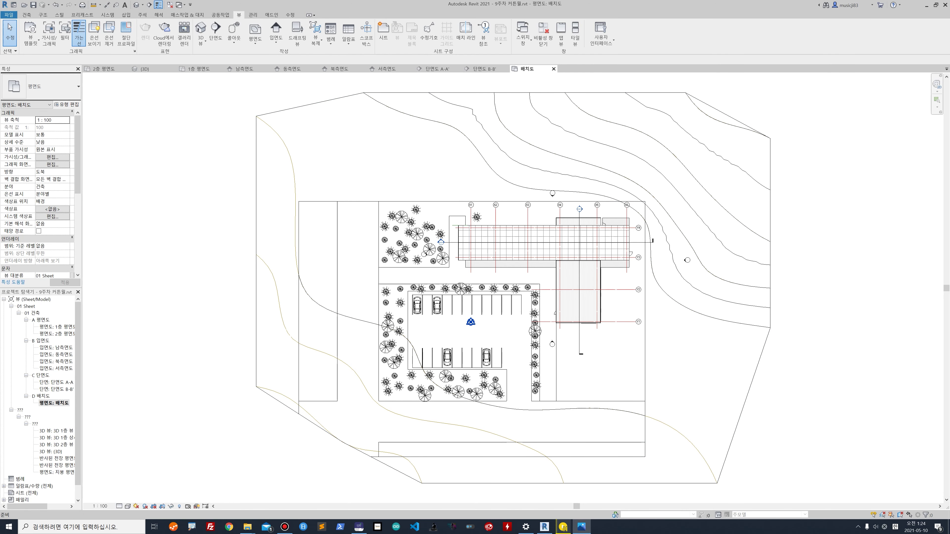
Step: Following the reference image, duplicate the 1층 평면도 and 2층 평면도 floor plan views without detailing
drag(949, 31, 566, 0)
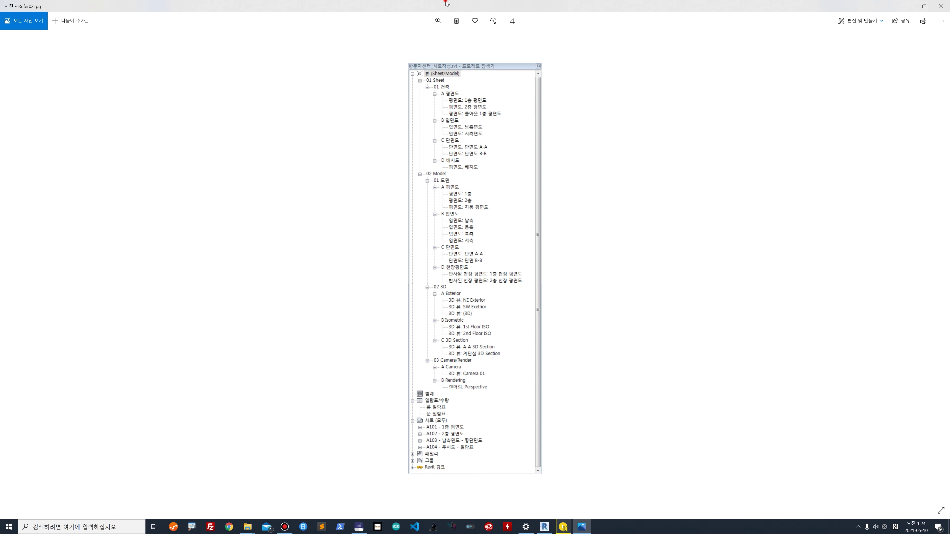
key(alt+Tab)
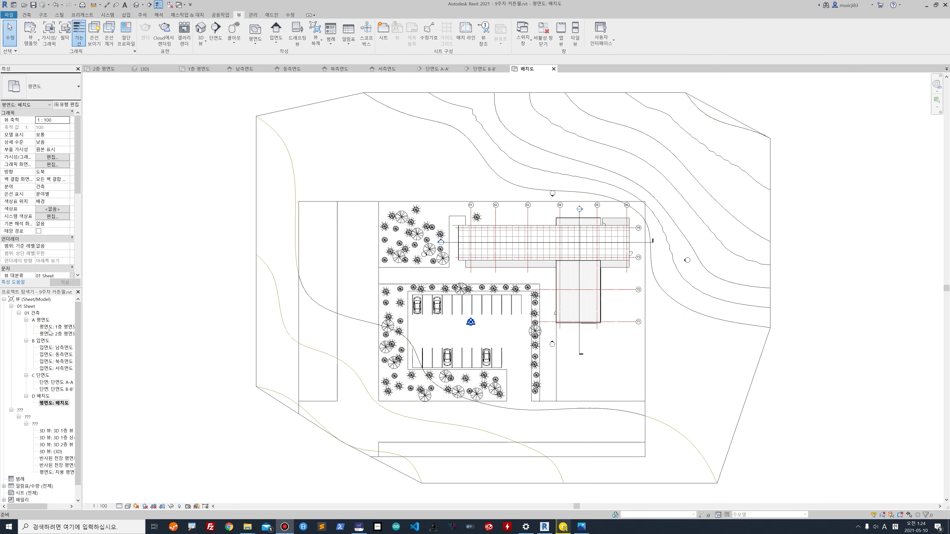
click(59, 328)
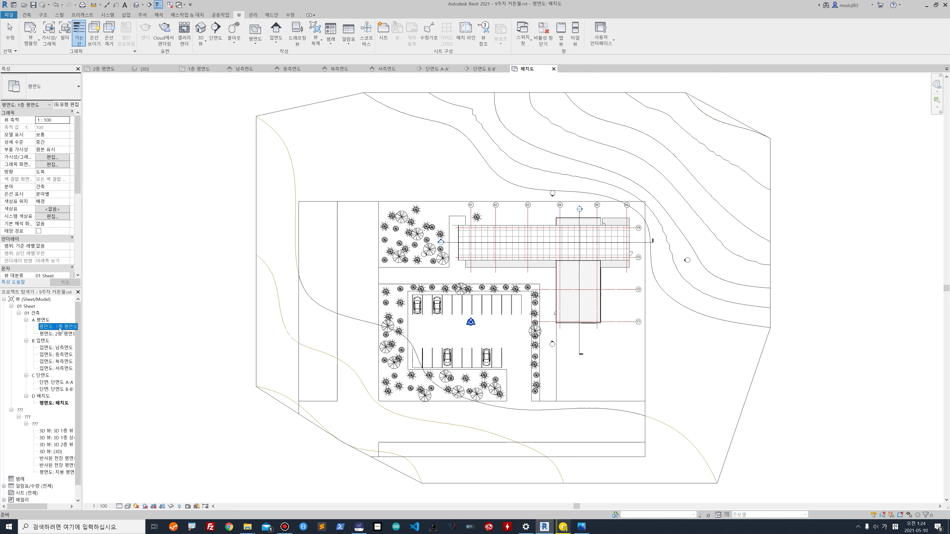
right_click(60, 329)
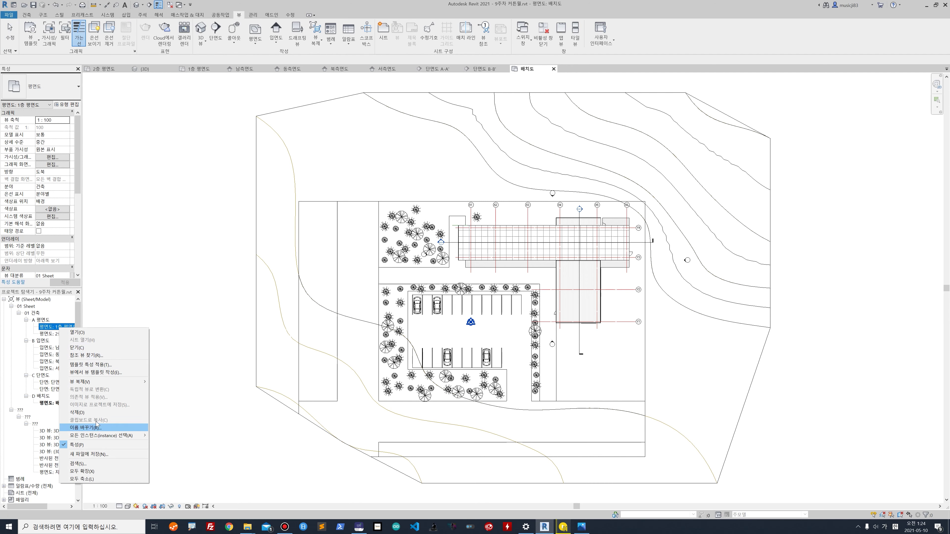
mouse_move(93, 382)
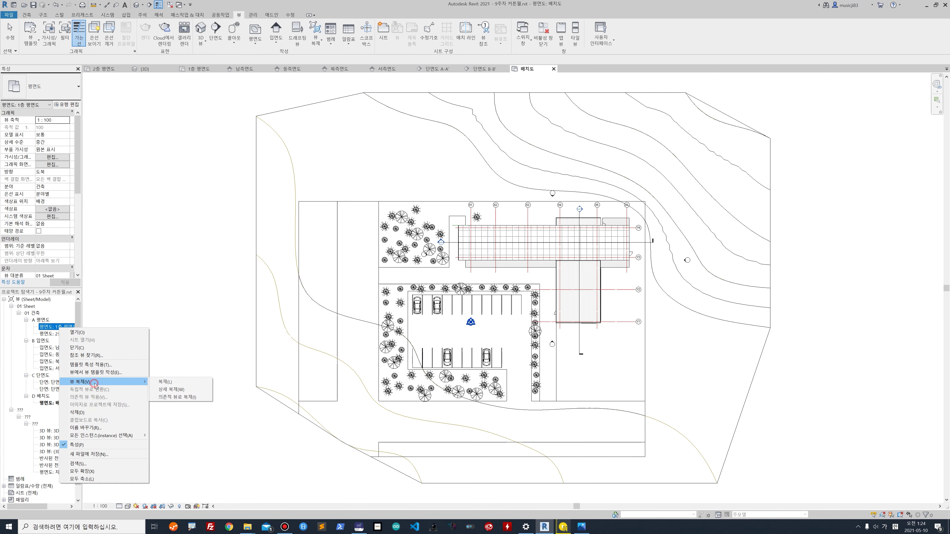
click(186, 382)
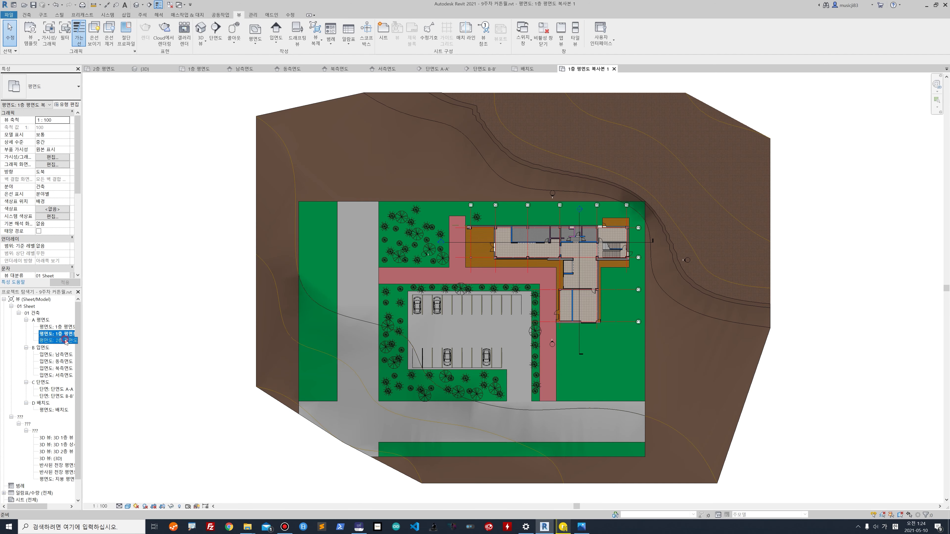
right_click(63, 340)
mouse_move(106, 394)
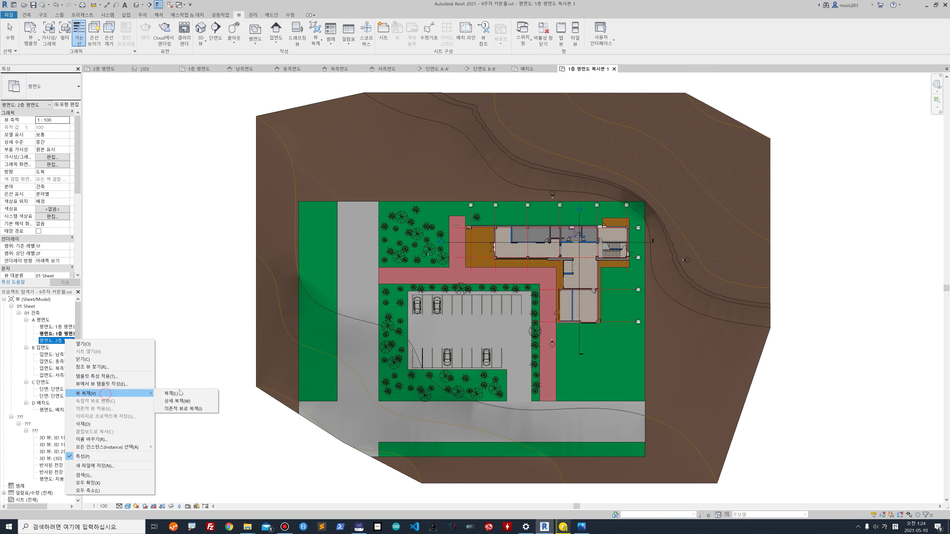
click(187, 393)
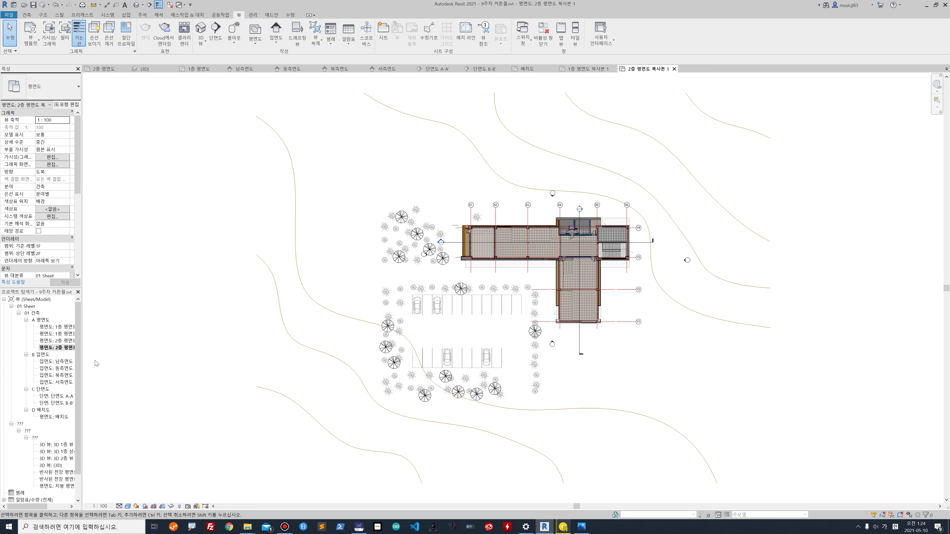
Step: Open the copy of the 1층 평면도 view, widen the project browser and rename the copy 1층
double_click(68, 333)
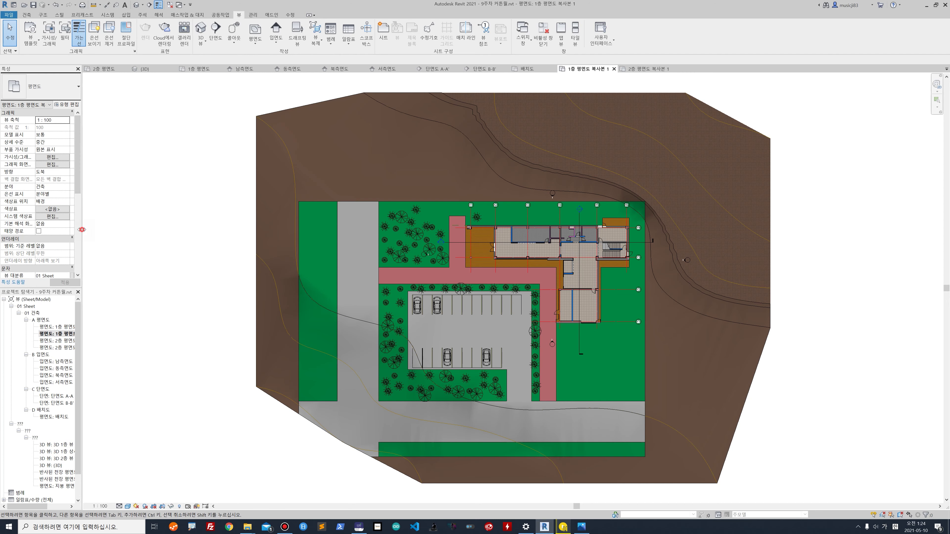
drag(82, 229, 156, 229)
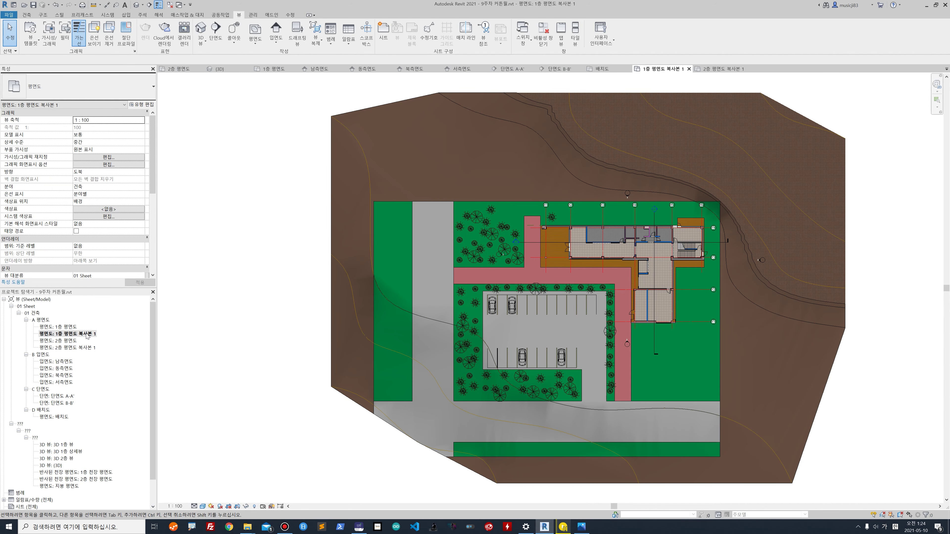
click(87, 334)
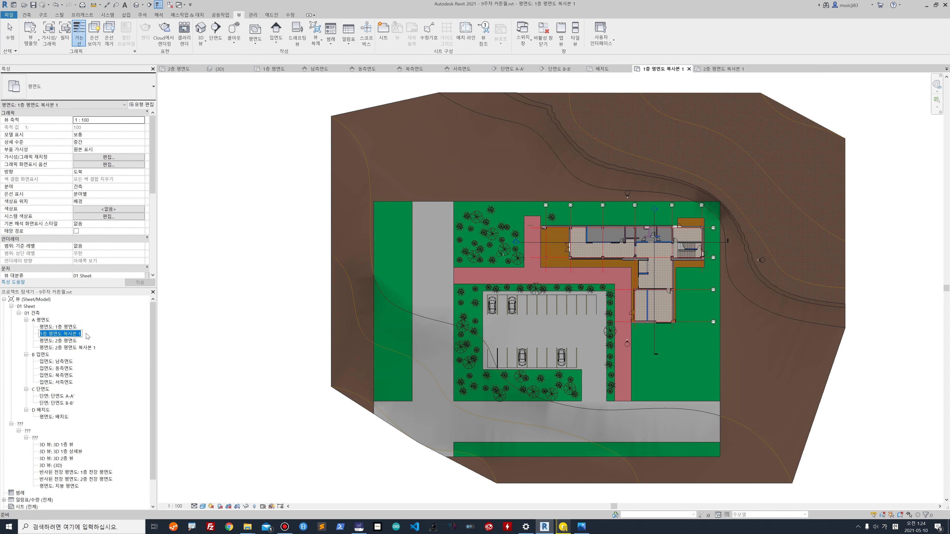
text(펴)
key(Return)
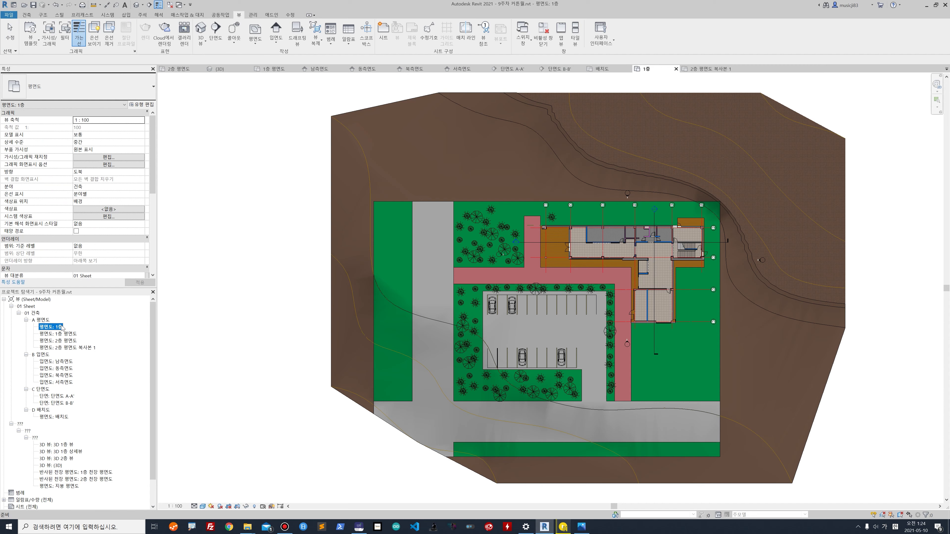
Step: Rename the copy of the 2층 평면도 view as 2층
click(71, 348)
click(71, 348)
text(2층)
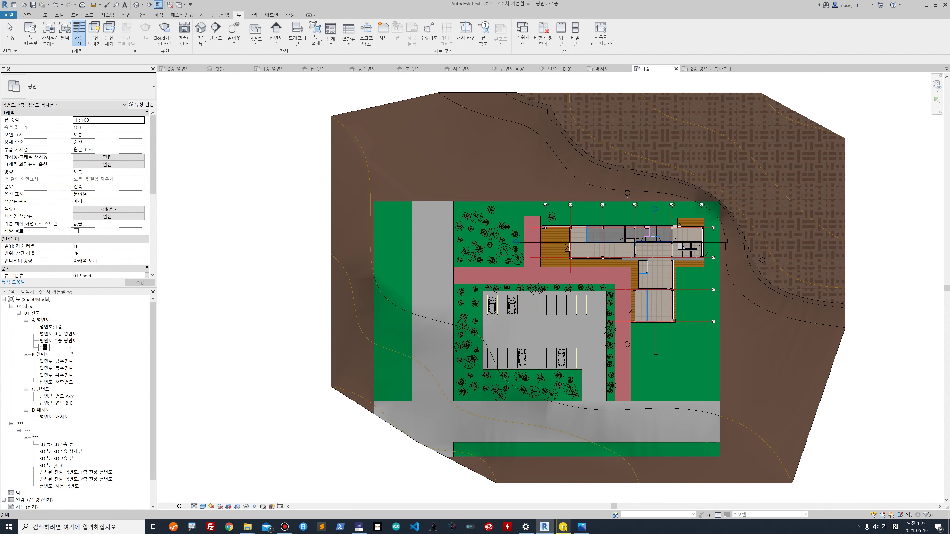
key(Return)
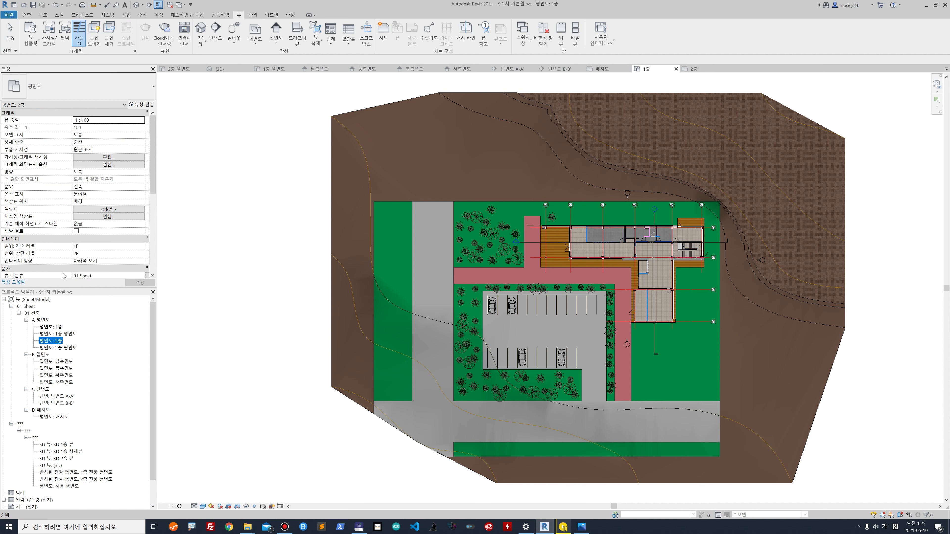
Step: Set the 뷰 대분류 of the 1층 floor plan view to 02 Model
click(59, 327)
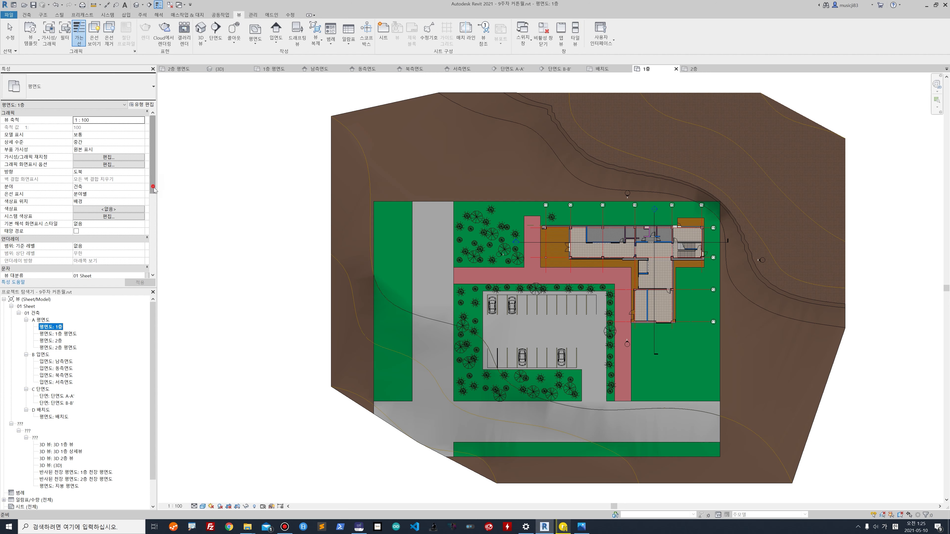
drag(153, 179, 159, 224)
click(131, 179)
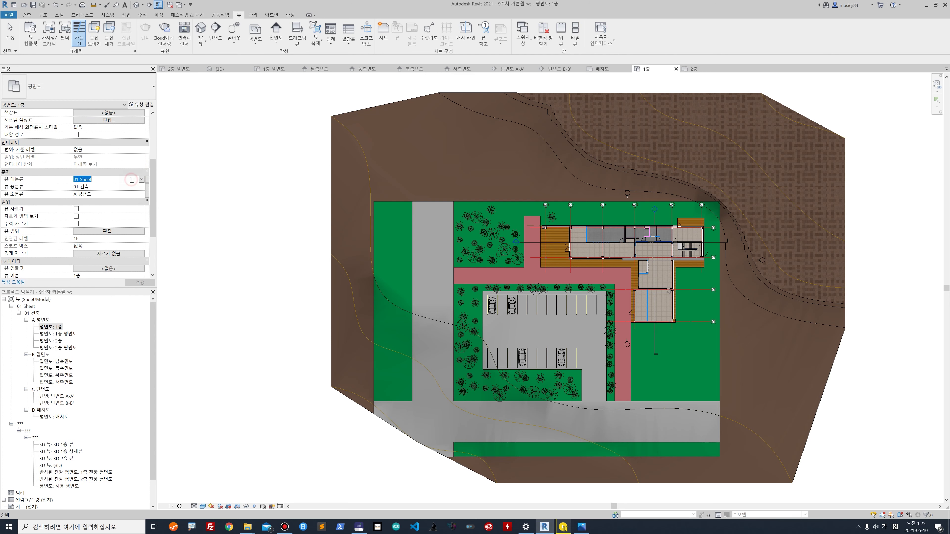
text(0)
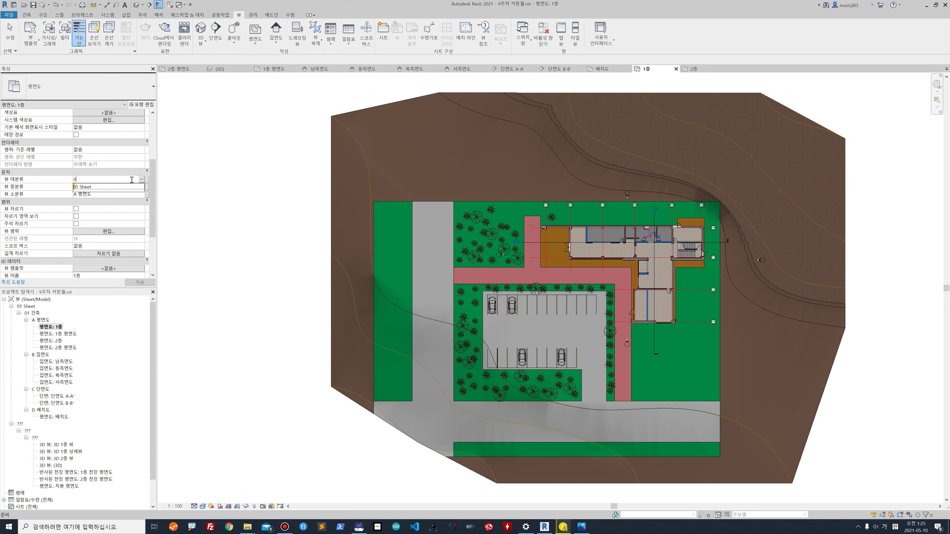
text(2 Model)
Step: Set the 1층 view's 뷰 중분류 to 01 도면, keep 뷰 소분류 as A 평면도, and apply the categories
click(111, 188)
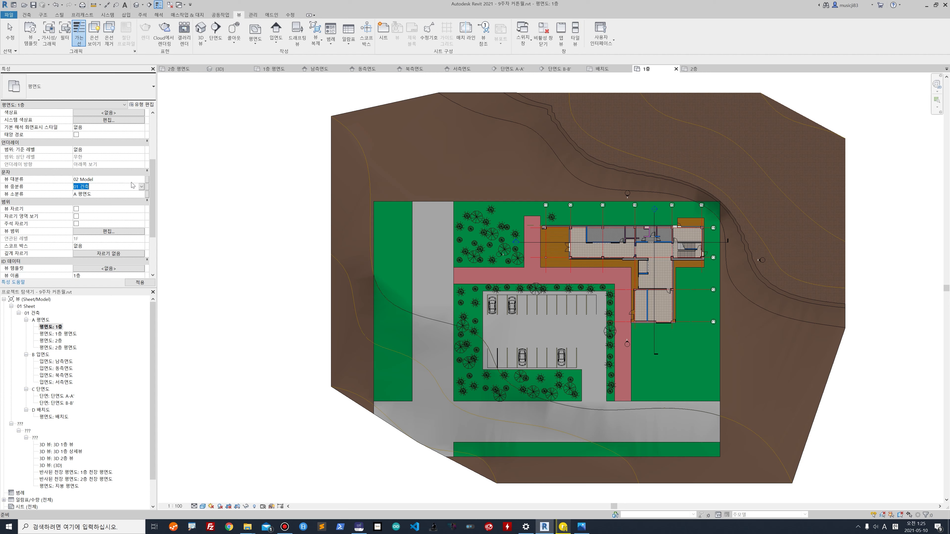
text(01 )
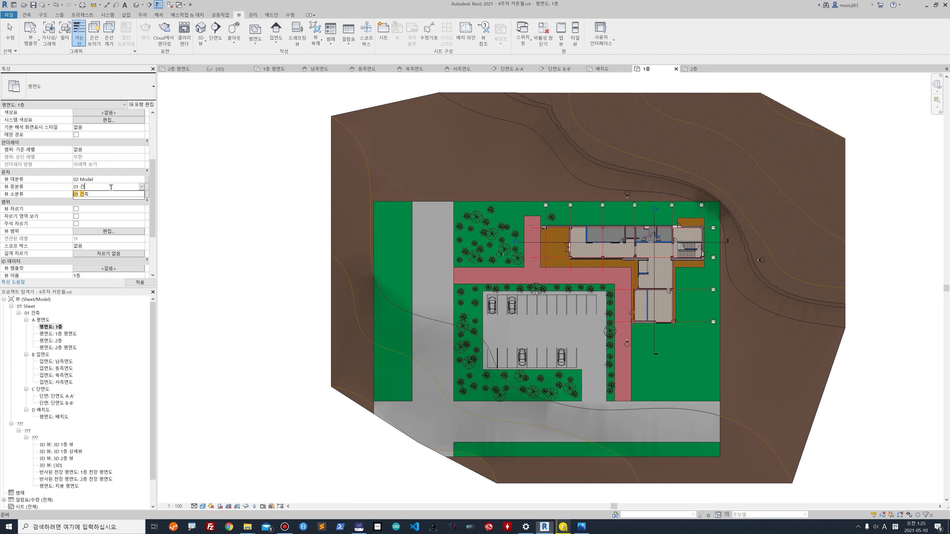
text(eh)
key(BackSpace)
text(e)
key(BackSpace)
key(BackSpace)
text(도면)
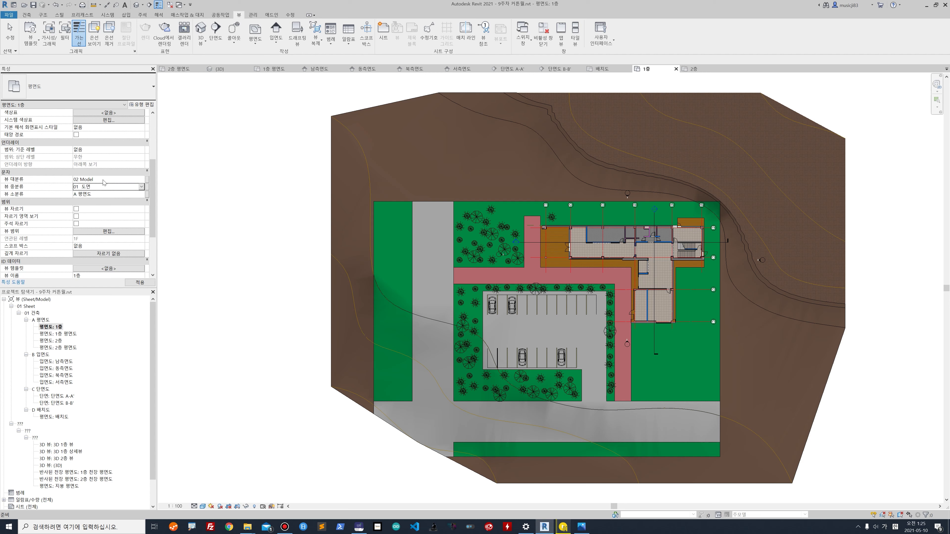
key(Left)
key(Left)
key(BackSpace)
click(102, 194)
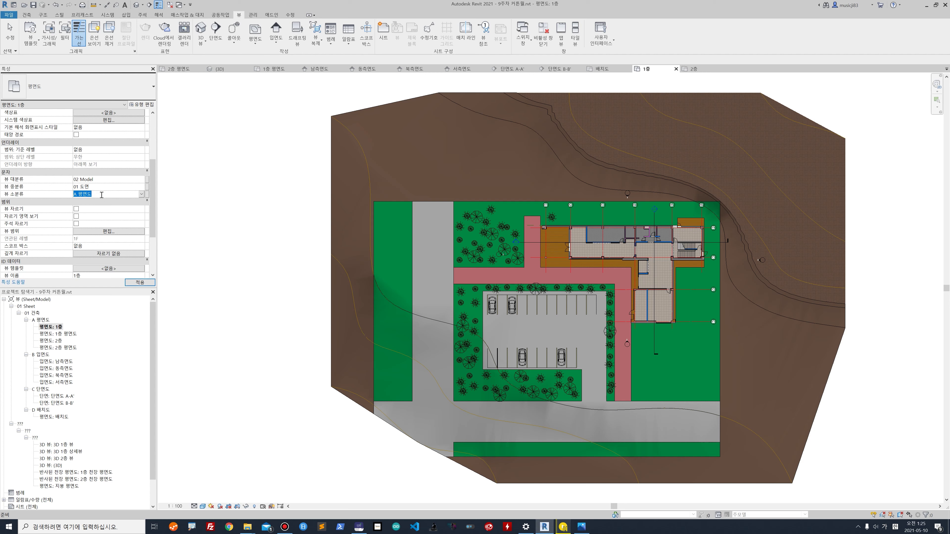
click(134, 283)
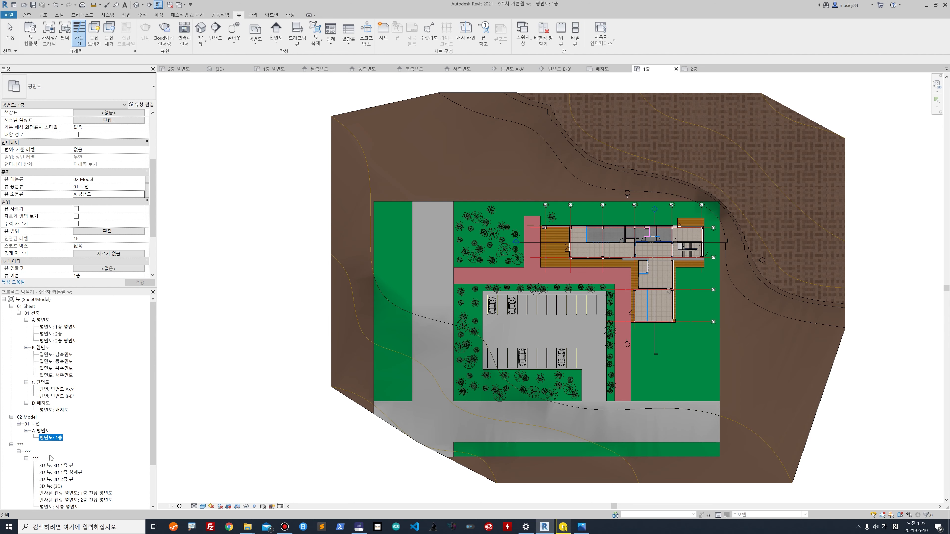
Step: Open the 2층 floor plan copy and set its 뷰 대분류 to 02 Model and 뷰 중분류 to 01 도면
double_click(56, 333)
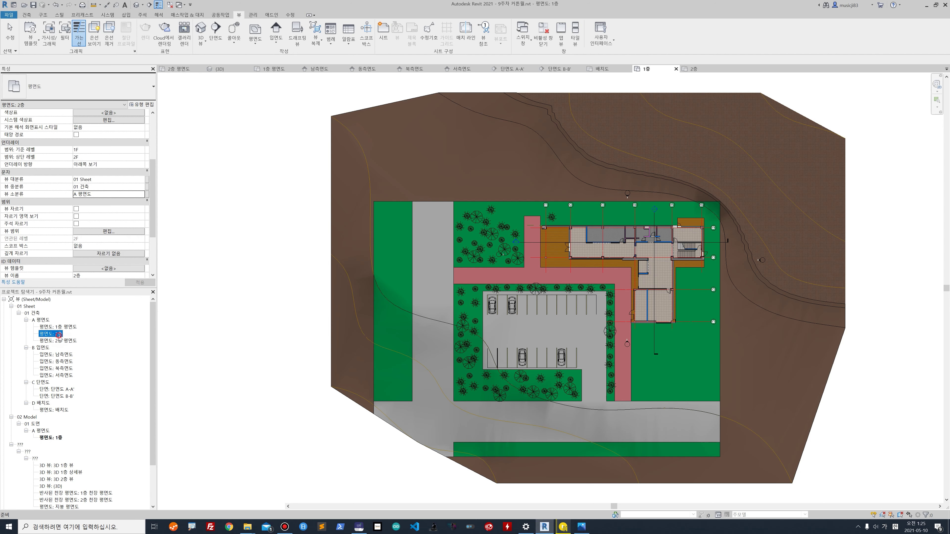
click(143, 180)
click(141, 179)
click(118, 194)
click(141, 187)
click(141, 187)
click(105, 200)
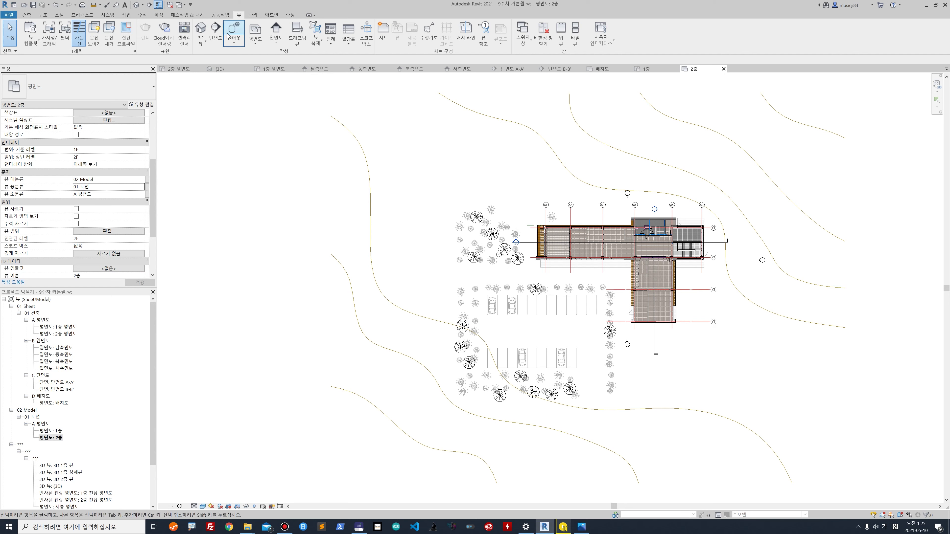
click(258, 45)
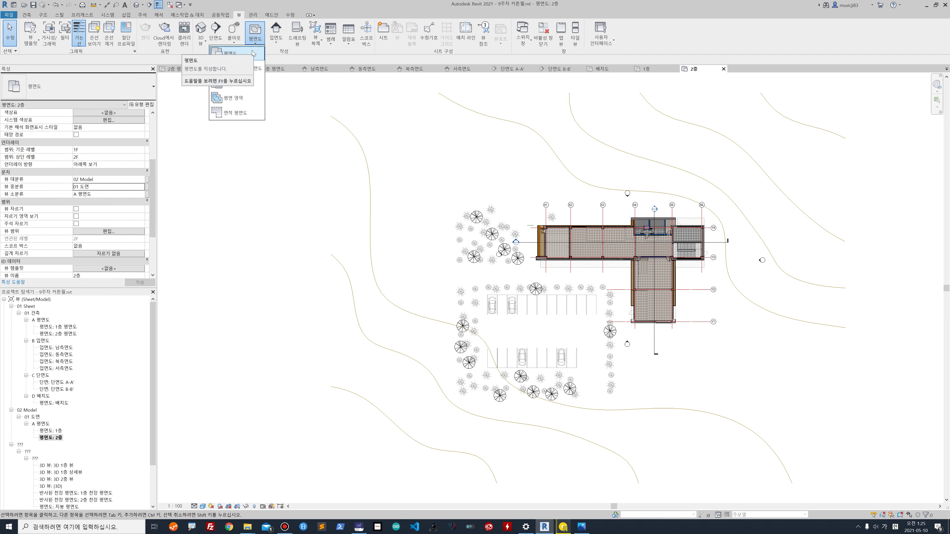
click(253, 53)
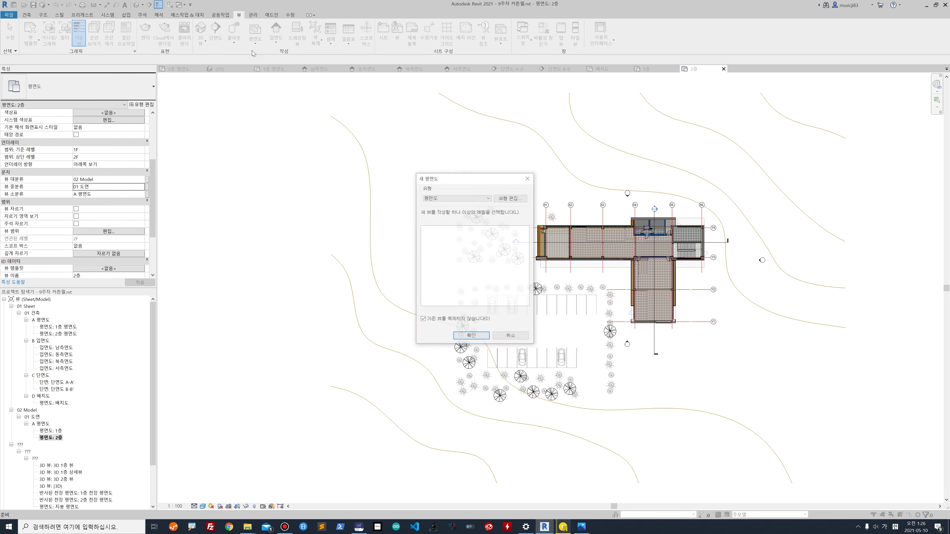
click(486, 199)
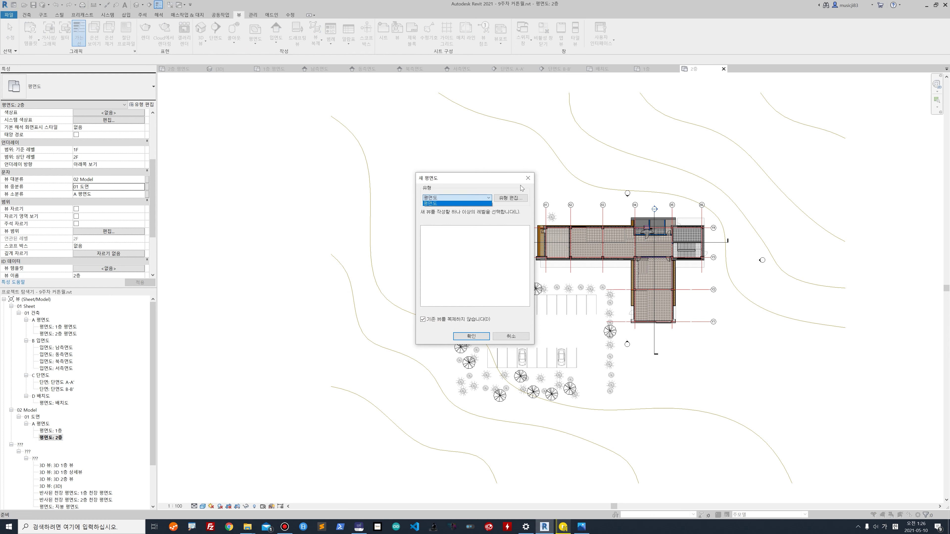
click(528, 178)
click(527, 178)
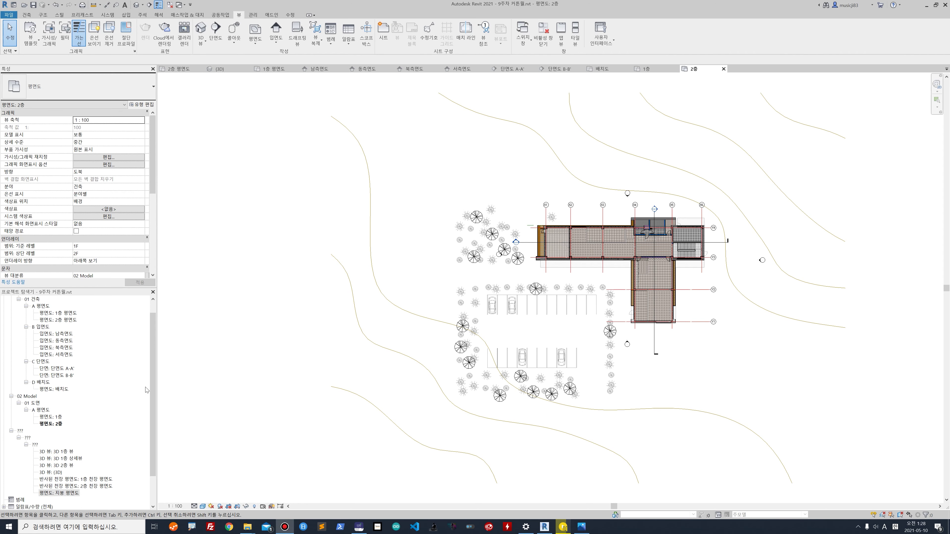
Step: Open the 지붕 평면도 from the 지붕 level marker in the 남측면도 view and set its 뷰 대분류 to 02 Model
double_click(61, 334)
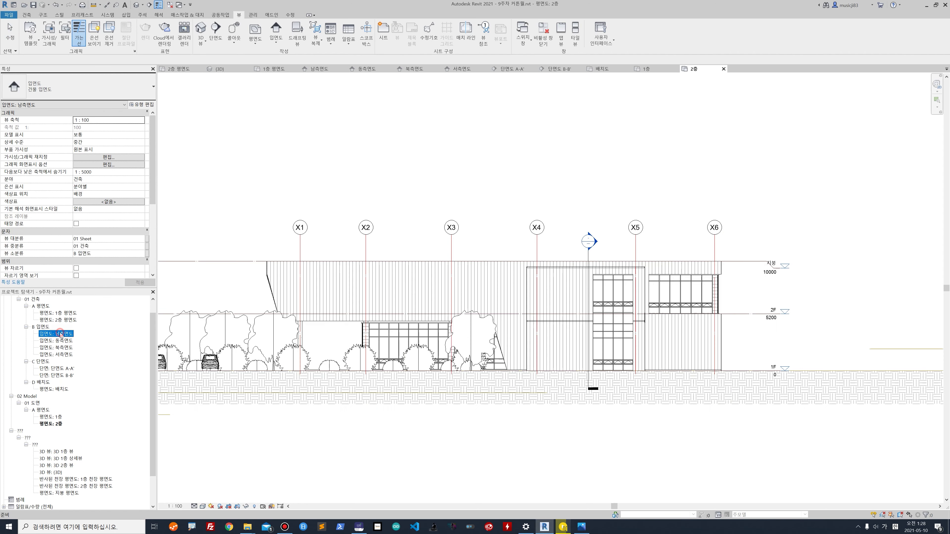
double_click(787, 266)
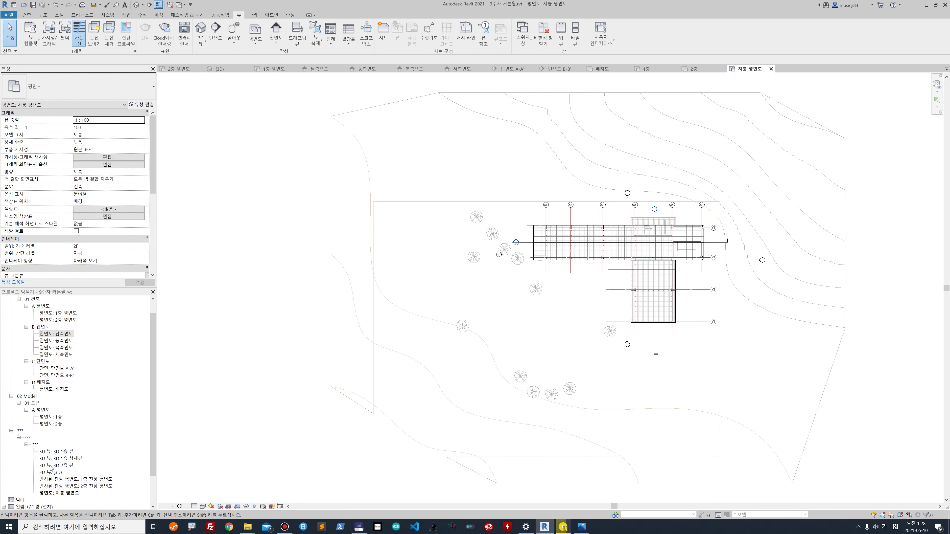
click(65, 494)
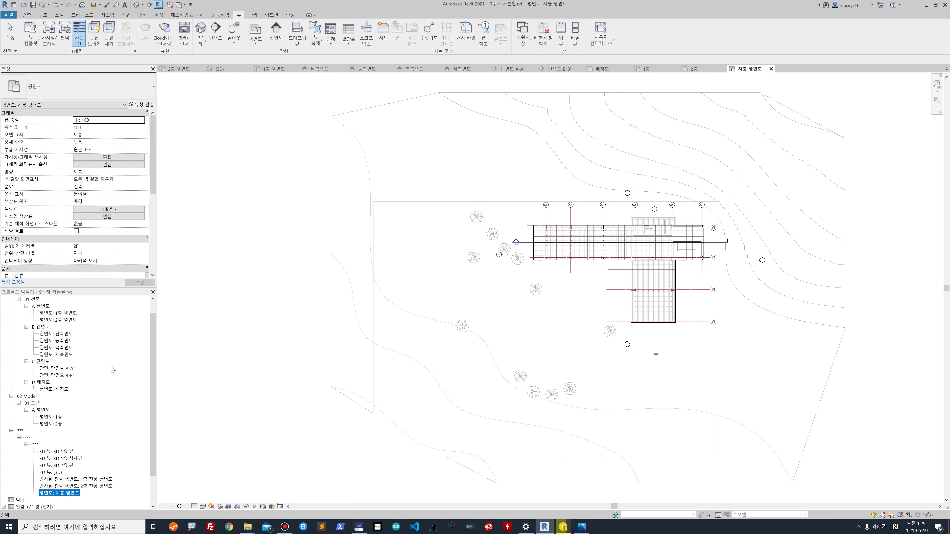
drag(152, 184, 151, 214)
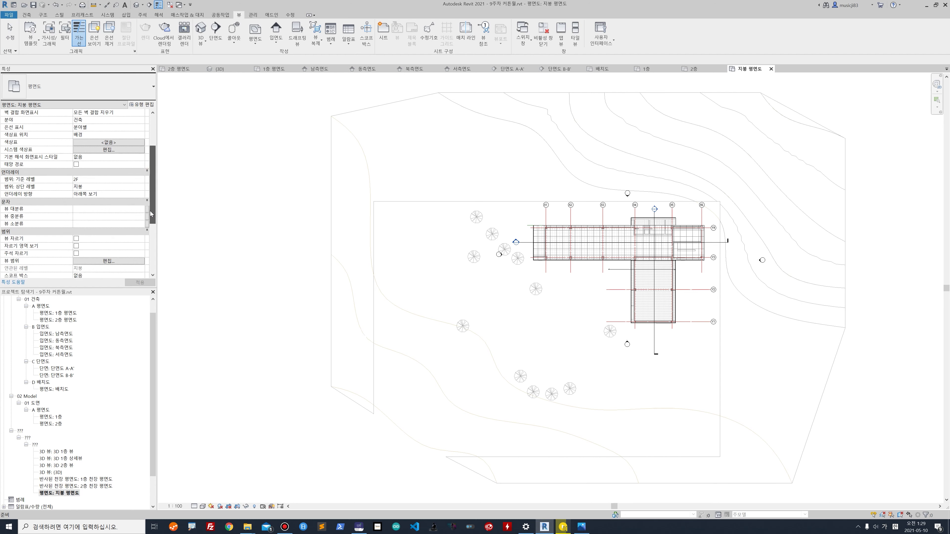
click(141, 209)
click(138, 216)
click(142, 209)
click(119, 223)
Step: Set the 지붕 평면도 view's 뷰 중분류 to 01 도면 and 뷰 소분류 to A 평면도, and apply the categories
click(138, 216)
click(141, 216)
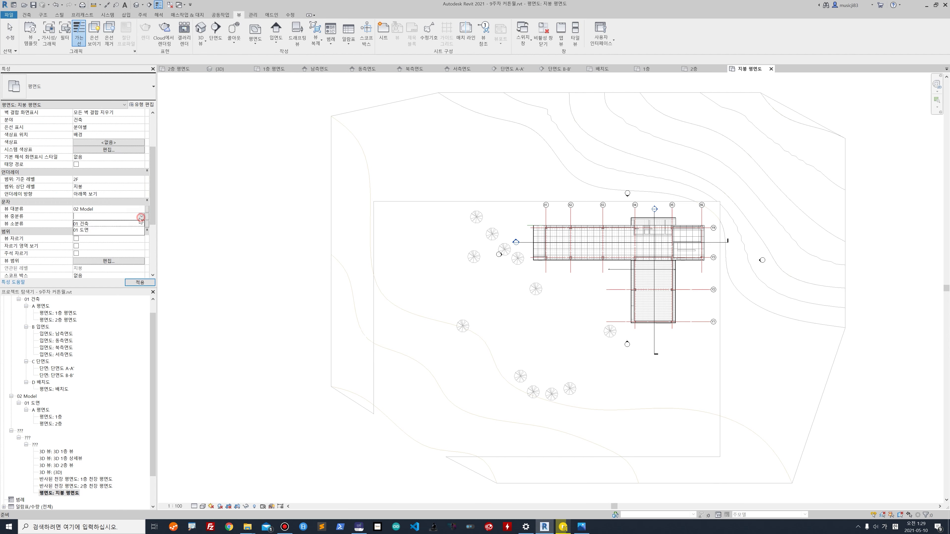
click(108, 229)
click(138, 223)
click(141, 223)
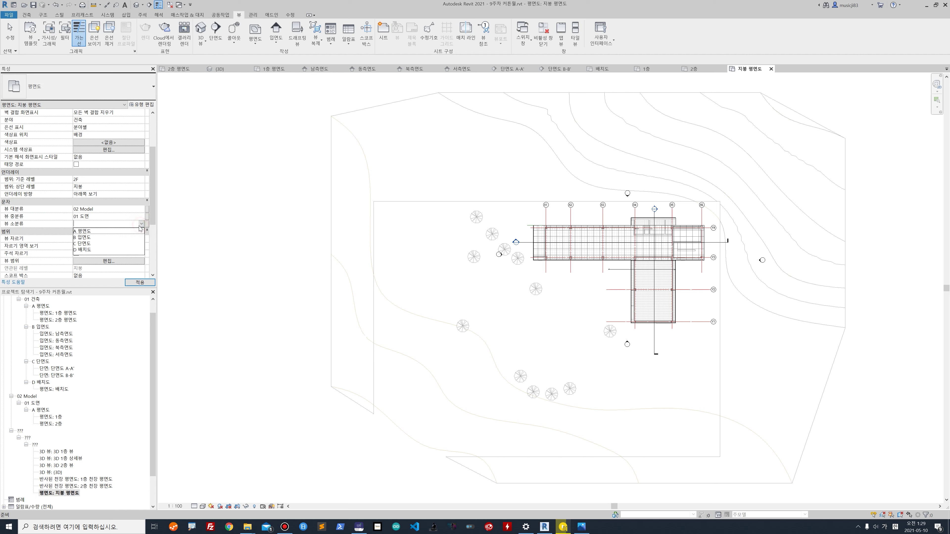
click(85, 231)
click(139, 282)
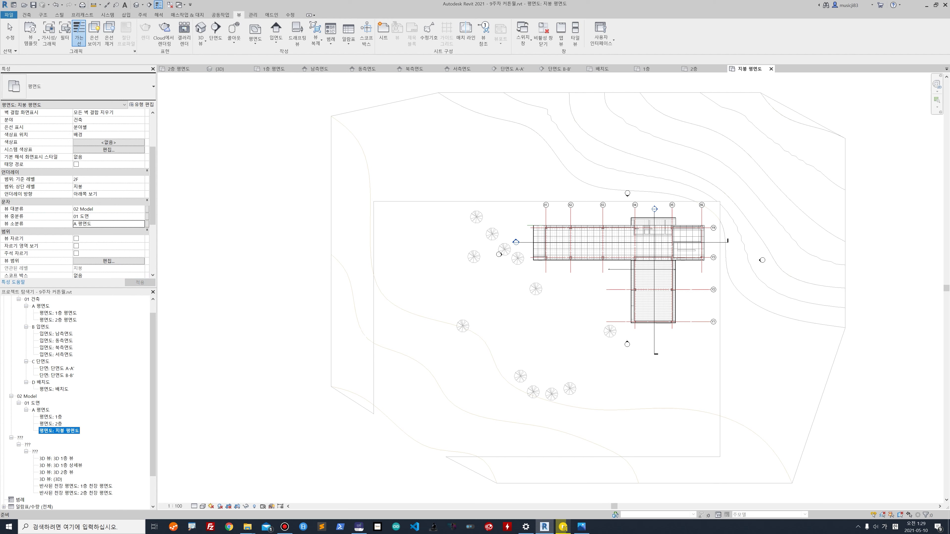
Step: Duplicate the 남측면도 and 동측면도 elevation views without detailing
click(71, 333)
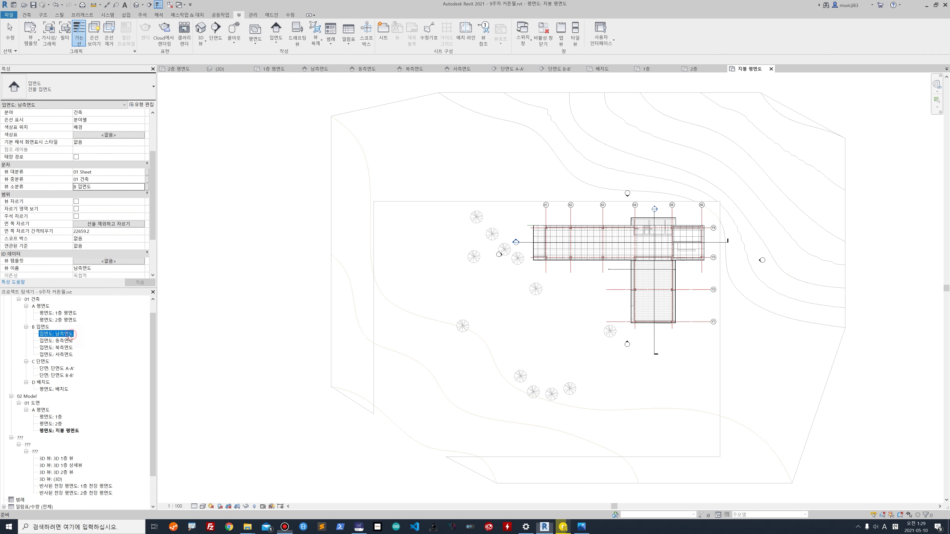
right_click(70, 333)
mouse_move(108, 389)
click(180, 389)
right_click(62, 348)
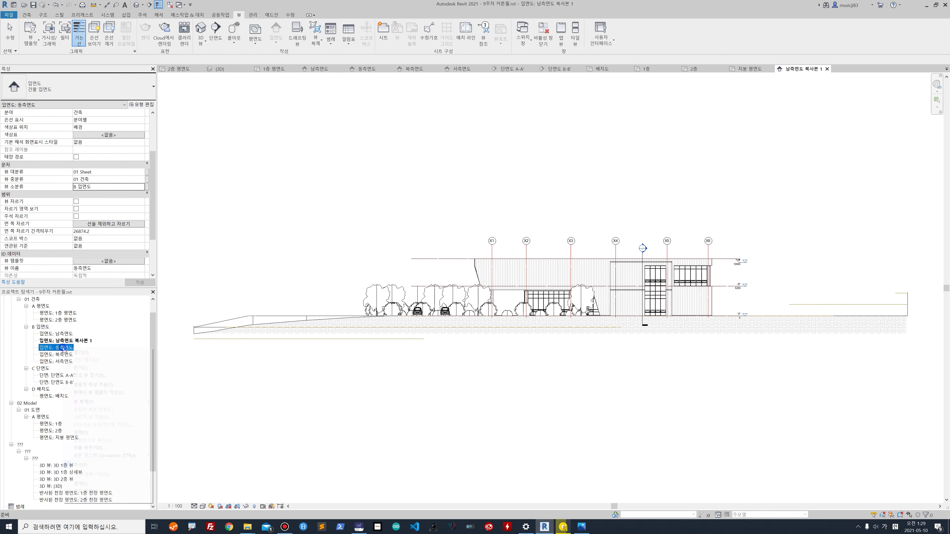
click(168, 402)
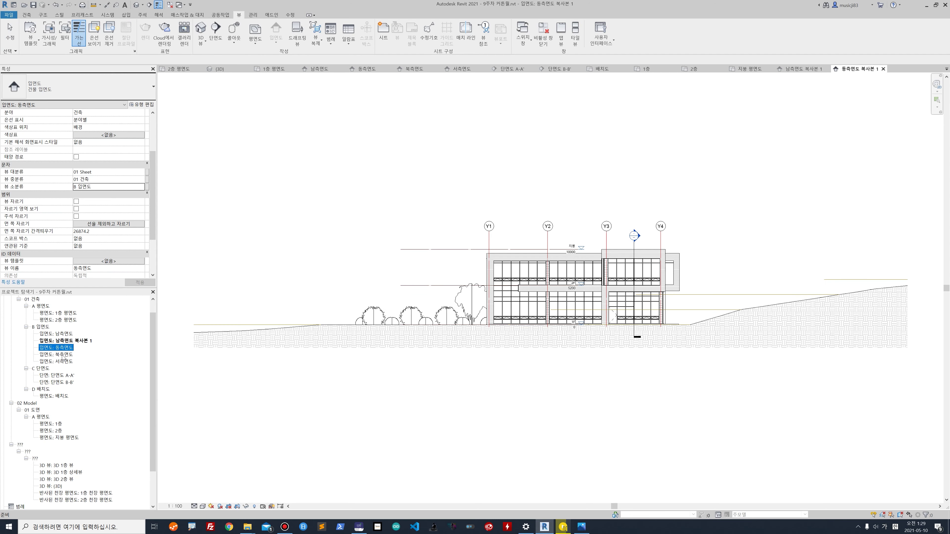
Step: Duplicate the 북측면도 and 서측면도 elevation views without detailing
right_click(66, 361)
mouse_move(115, 416)
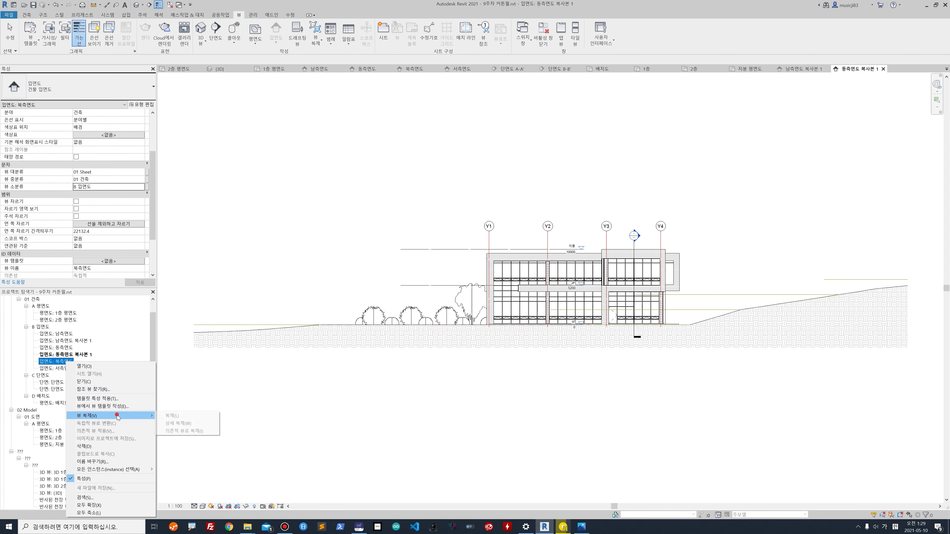
click(167, 415)
right_click(66, 375)
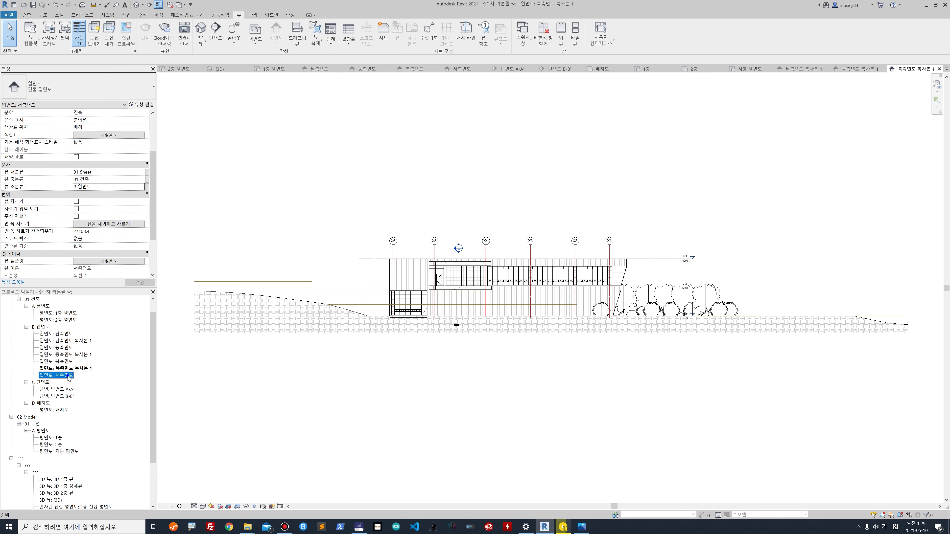
mouse_move(139, 276)
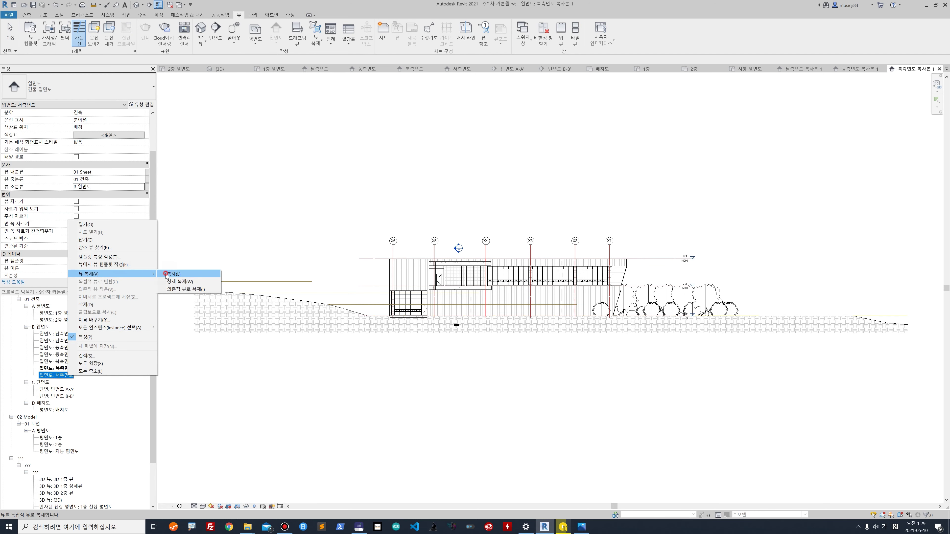
click(174, 273)
Step: Rename the copies of the 남측면도 and 동측면도 elevation views as 남측 and 동측
click(80, 341)
click(79, 341)
text(남측)
key(Return)
key(Down)
key(Down)
key(Down)
key(F2)
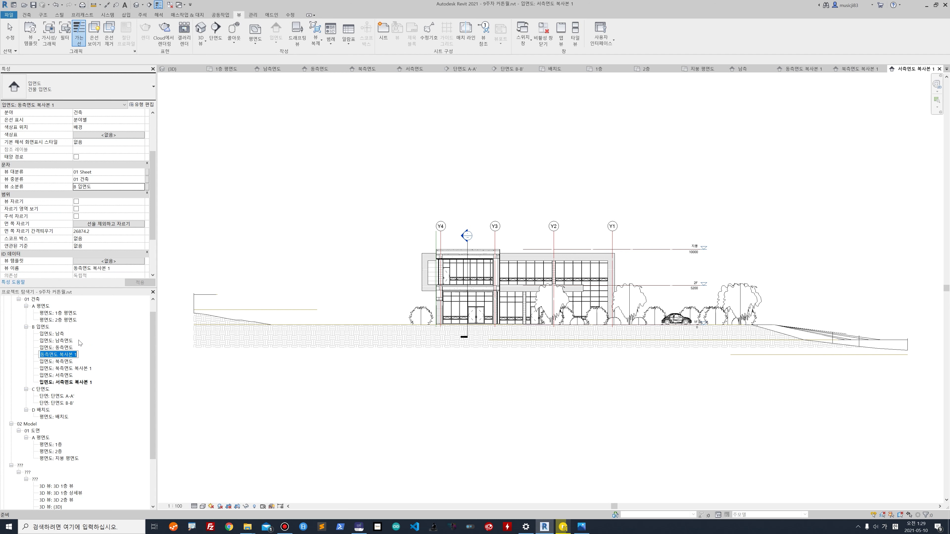
text(동측)
key(Return)
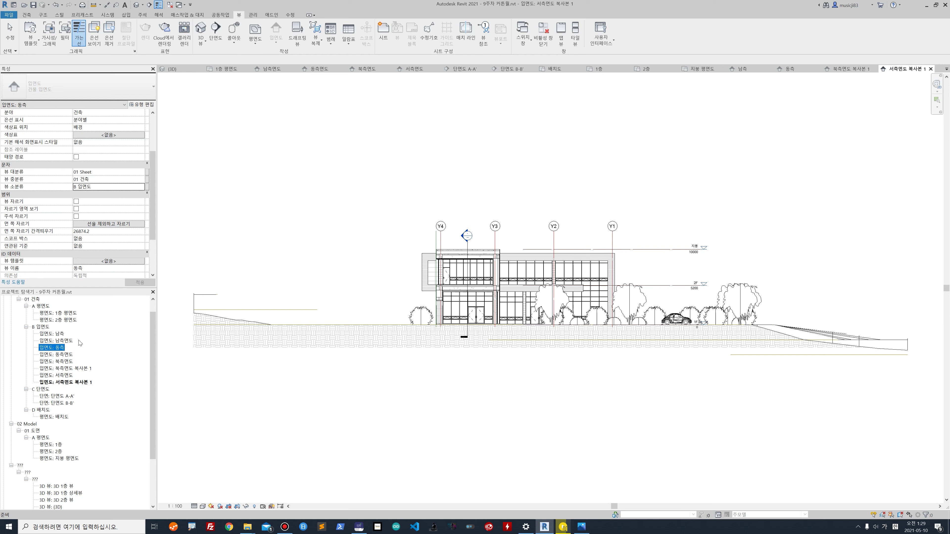
Step: Rename the copies of the 북측면도 and 서측면도 elevation views as 북측 and 서측
key(Down)
key(Down)
key(F2)
text(북ㅊ)
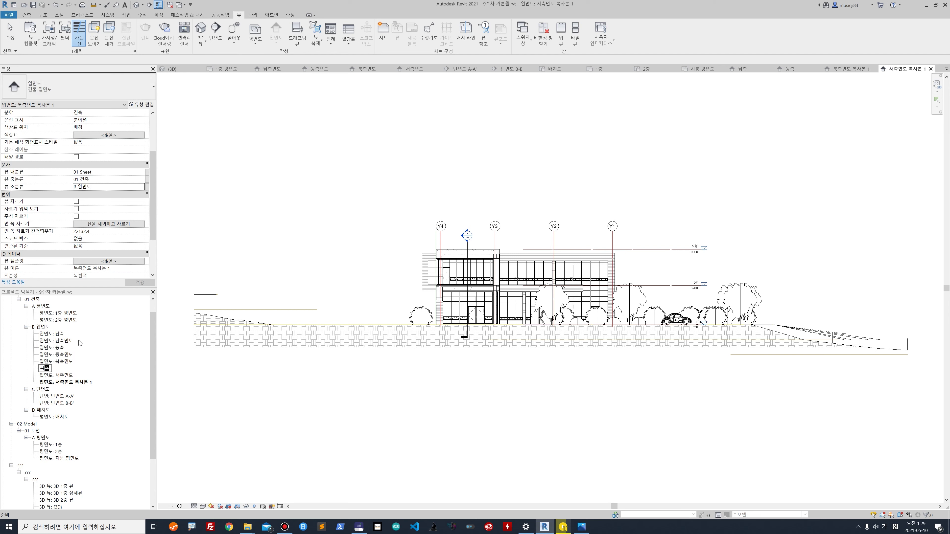
key(Return)
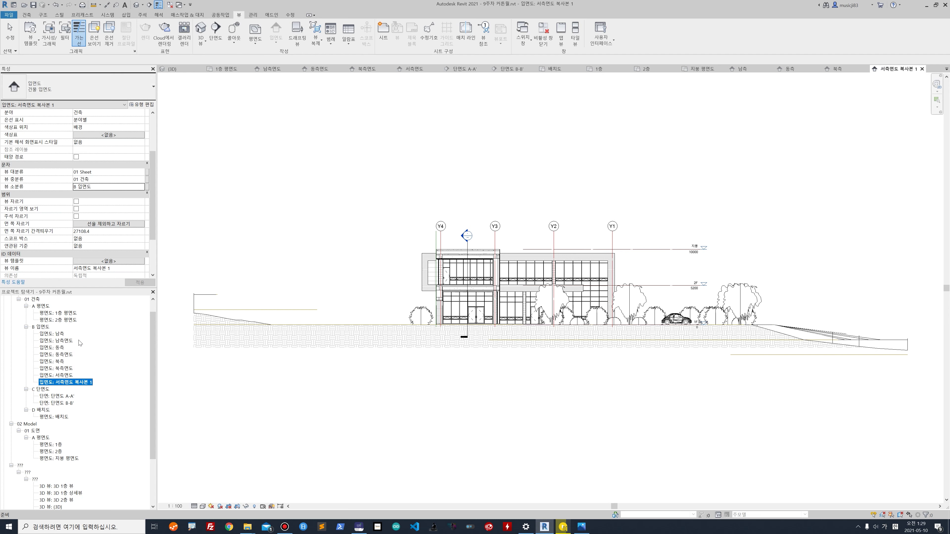
key(F2)
text(서측)
key(Return)
Step: Set the 남측 elevation's 뷰 대분류 to 02 Model and 뷰 중분류 to 01 도면, and apply the categories
click(58, 334)
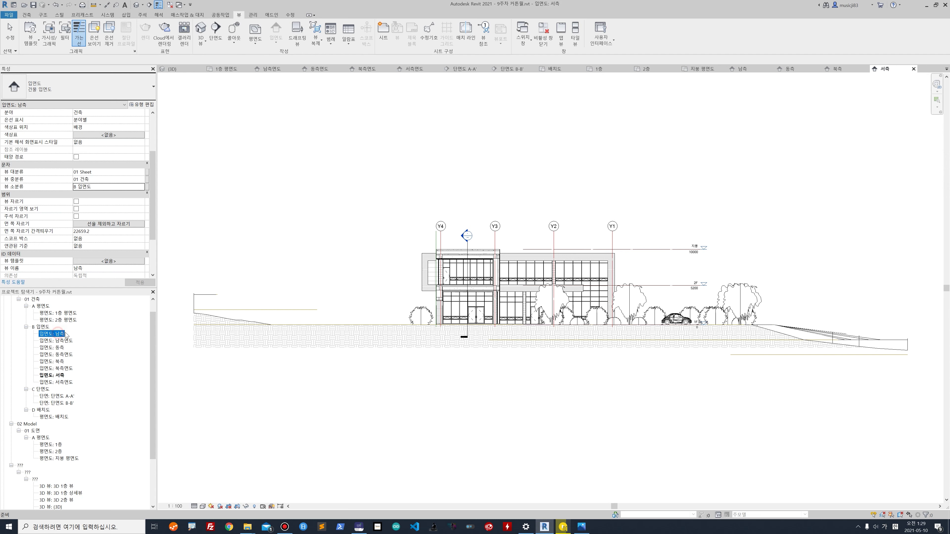
click(141, 174)
click(142, 174)
click(120, 186)
click(141, 181)
click(108, 194)
click(139, 282)
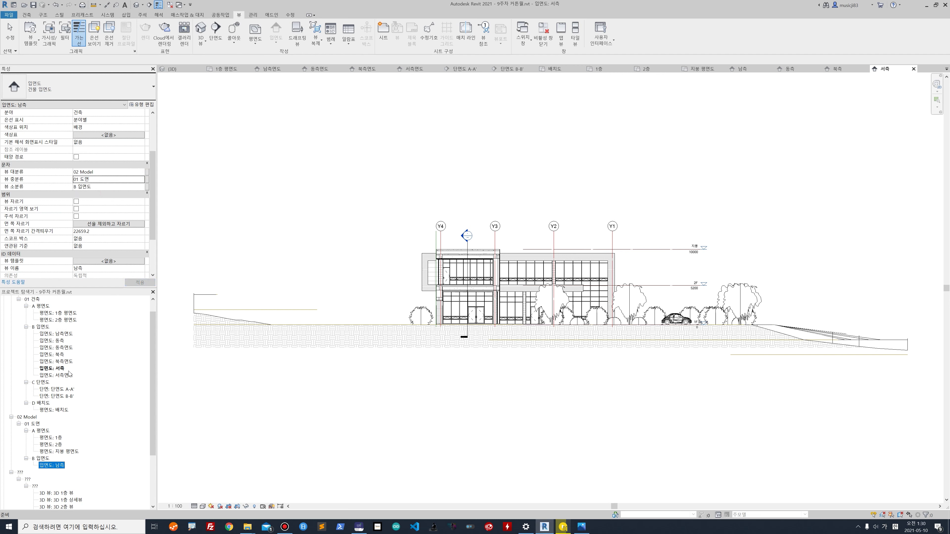
Step: Open the 동측 elevation, set its 뷰 대분류 to 02 Model and 뷰 중분류 to 01 도면, and apply the categories
click(61, 341)
double_click(53, 340)
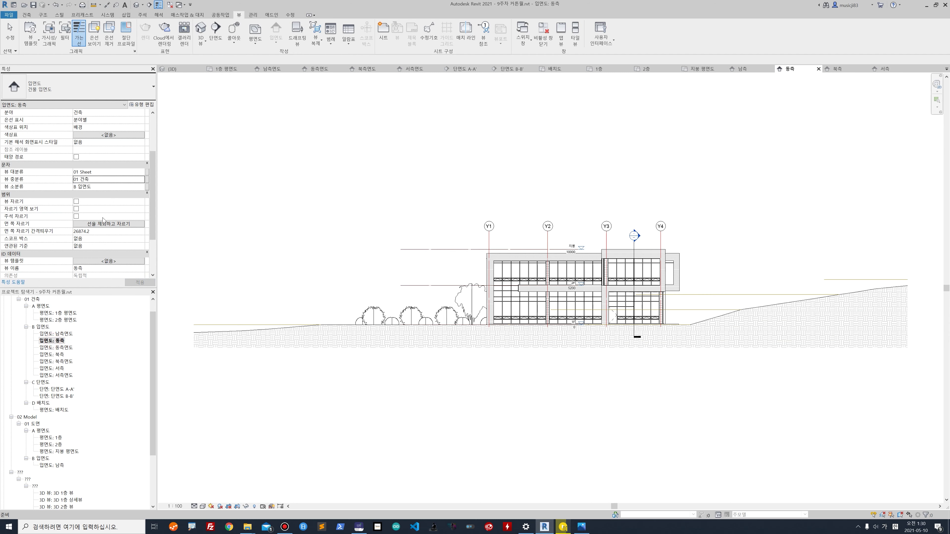
click(141, 172)
click(97, 186)
click(142, 179)
click(90, 191)
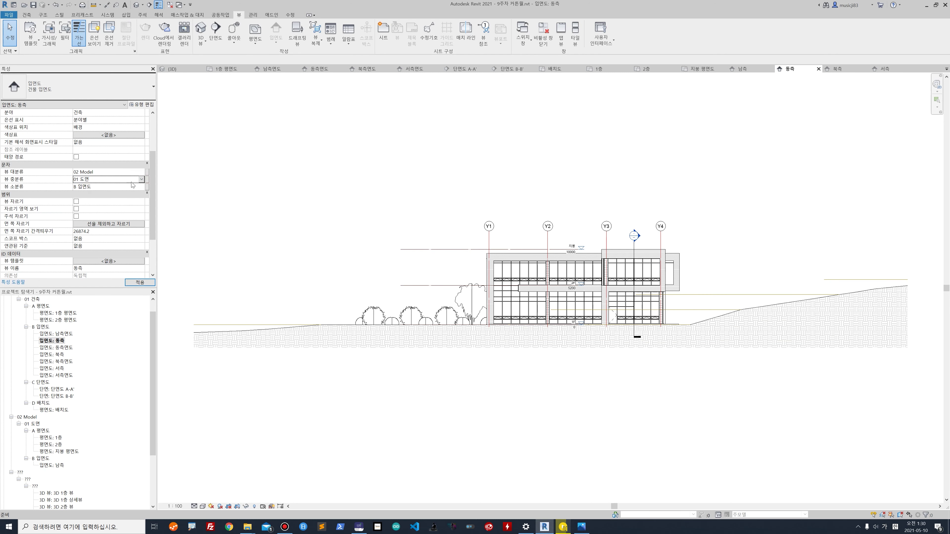
click(138, 187)
click(139, 282)
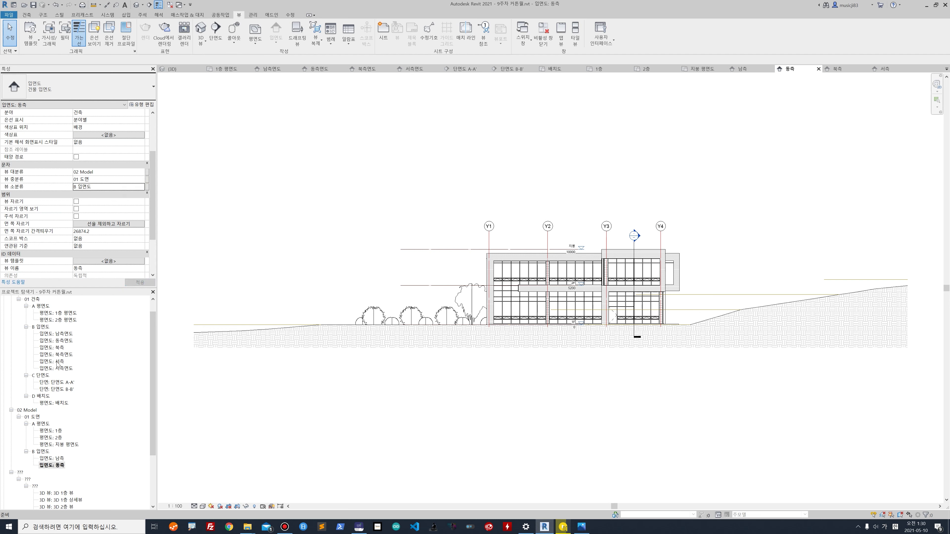
Step: Set the 북측 elevation's 뷰 대분류 to 02 Model and 뷰 중분류 to 01 도면, and apply the categories
click(60, 348)
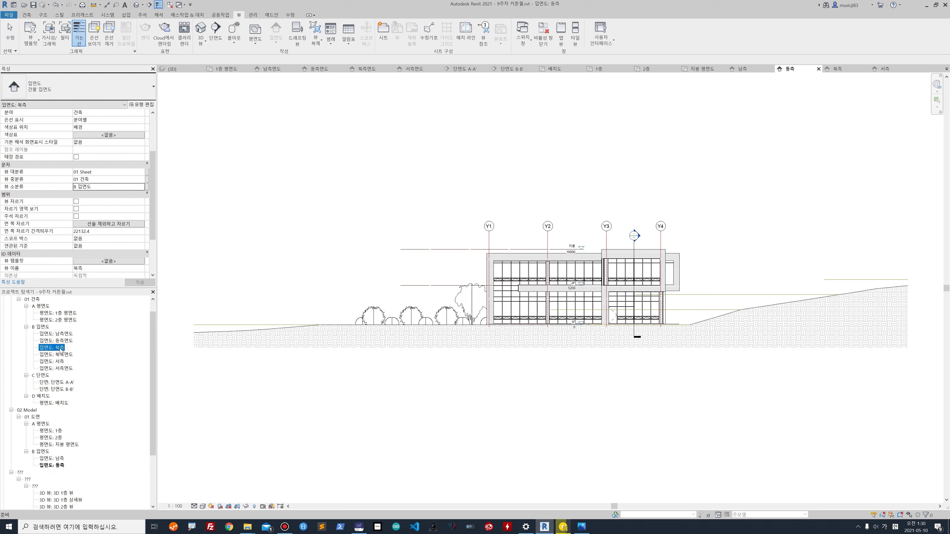
click(142, 172)
click(112, 183)
click(142, 180)
click(108, 194)
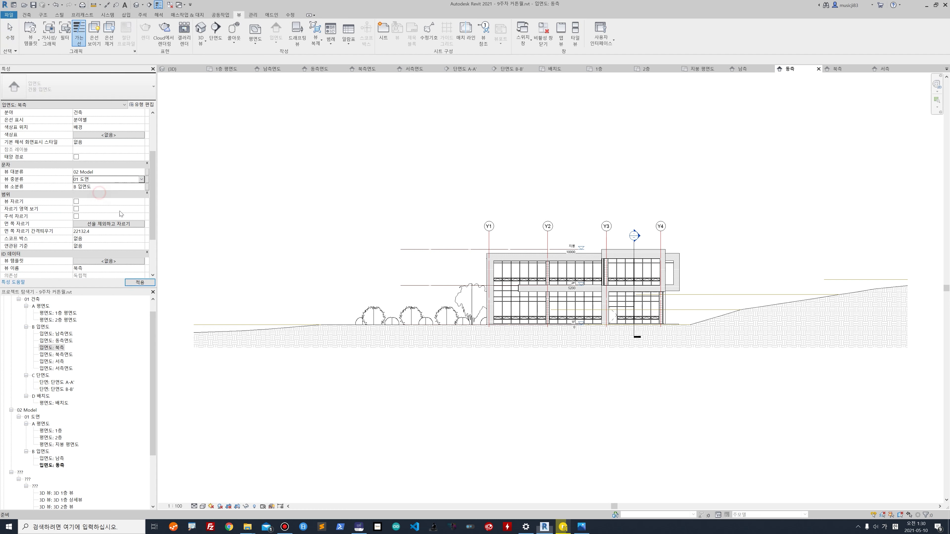
click(140, 283)
Step: Set the 서측 elevation's 뷰 대분류 to 02 Model and 뷰 중분류 to 01 도면
click(52, 354)
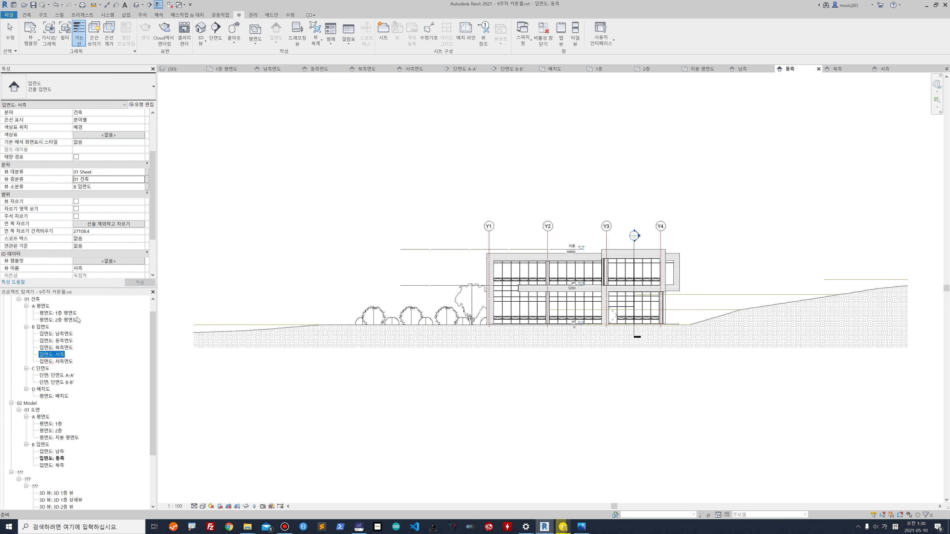
click(140, 172)
click(114, 183)
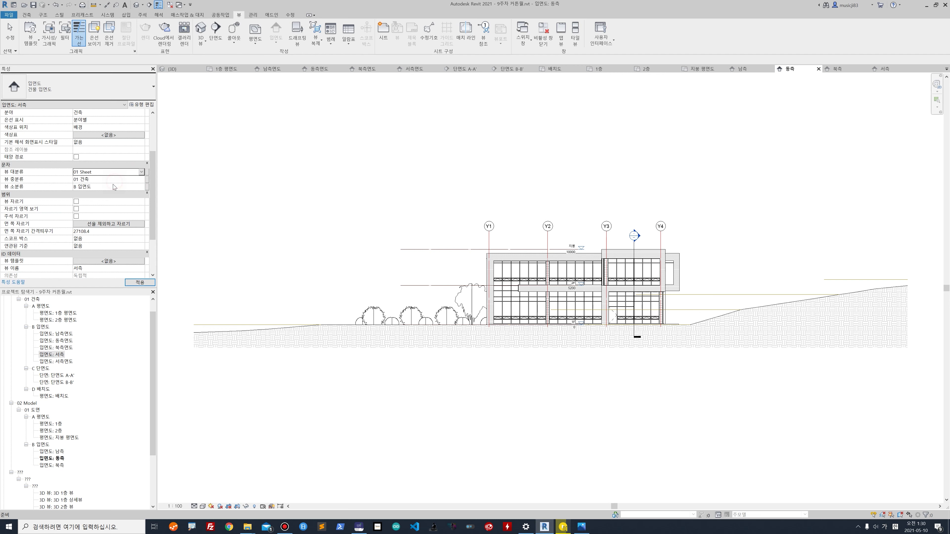
click(141, 172)
click(137, 186)
click(141, 179)
click(112, 193)
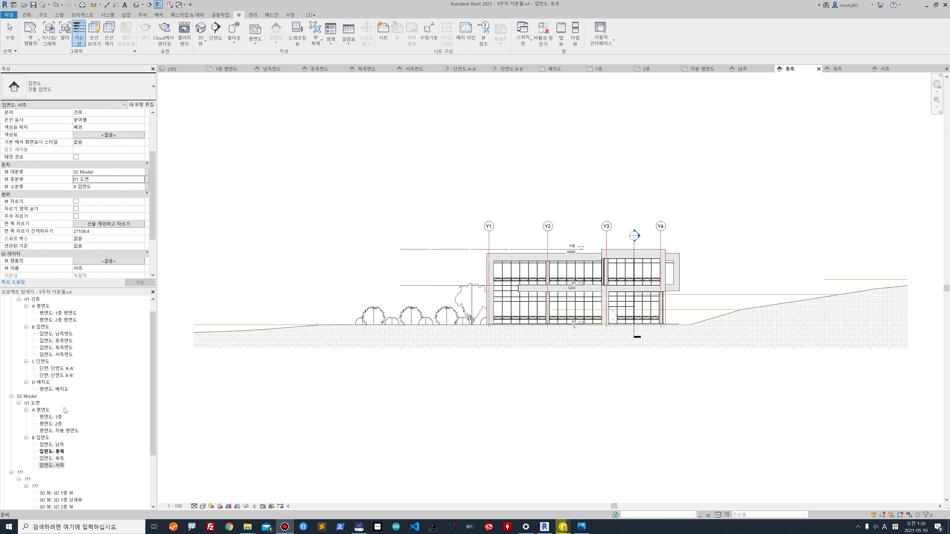
Step: Duplicate the section views 단면도 A-A' and 단면도 B-B' under 01 Sheet, C 단면도
click(64, 369)
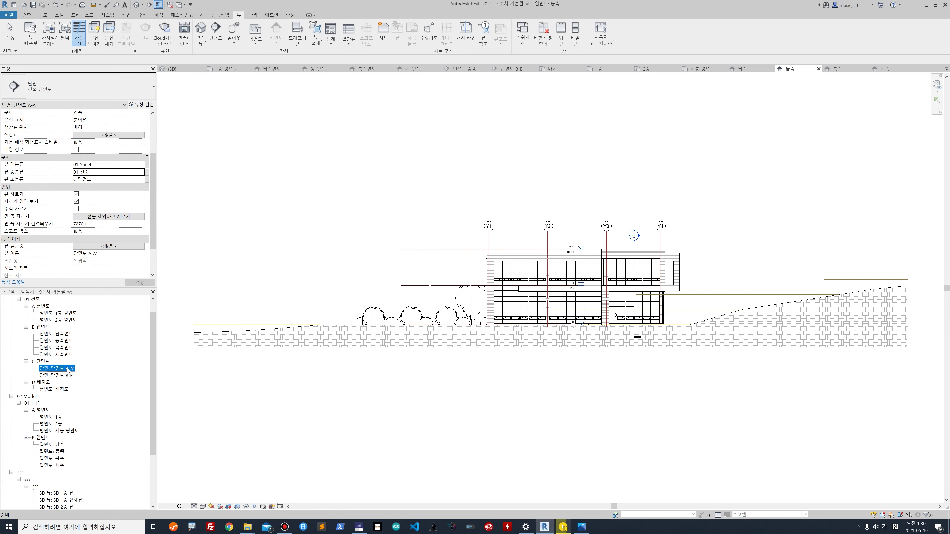
right_click(67, 369)
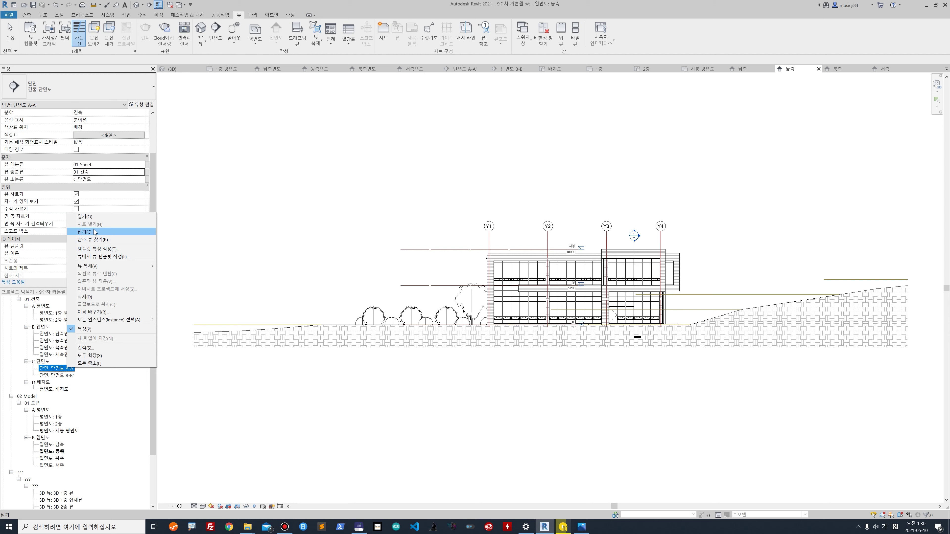
mouse_move(90, 265)
click(175, 267)
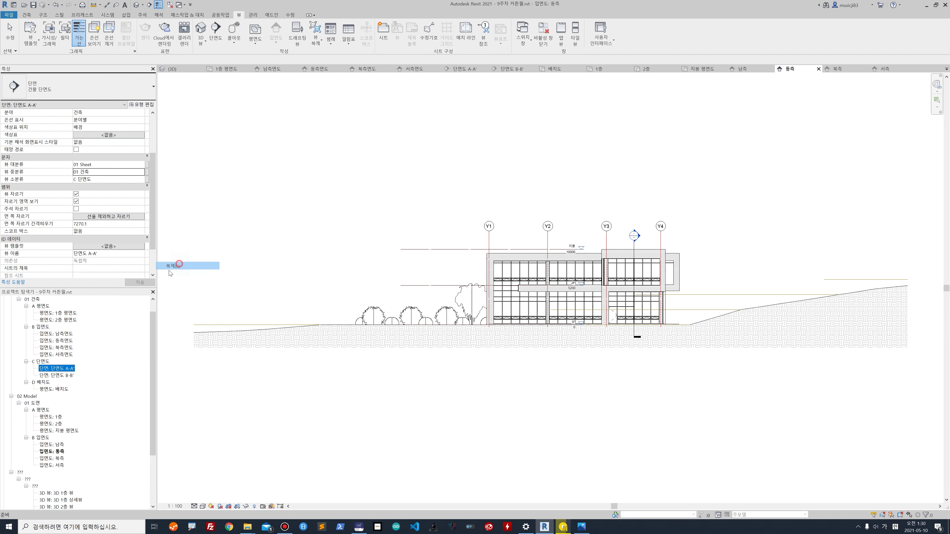
right_click(66, 383)
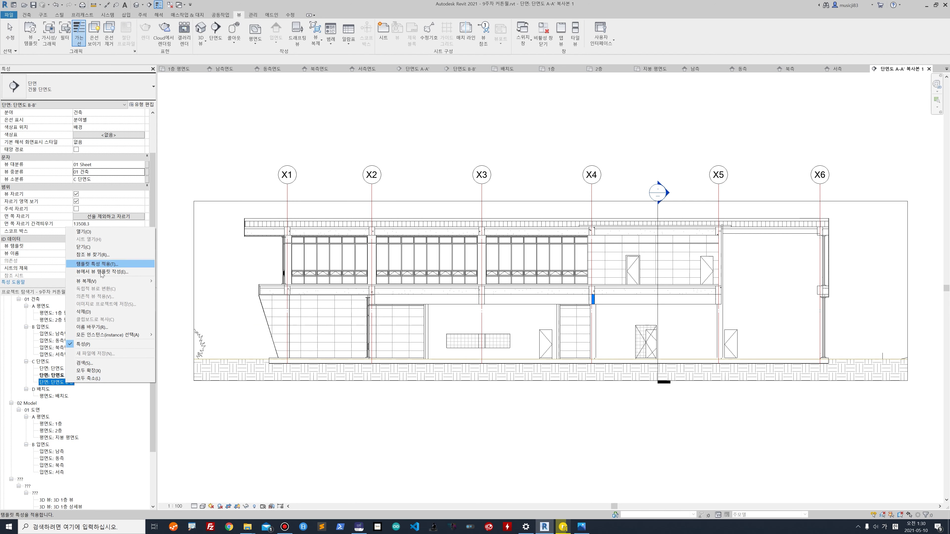
mouse_move(125, 283)
click(171, 281)
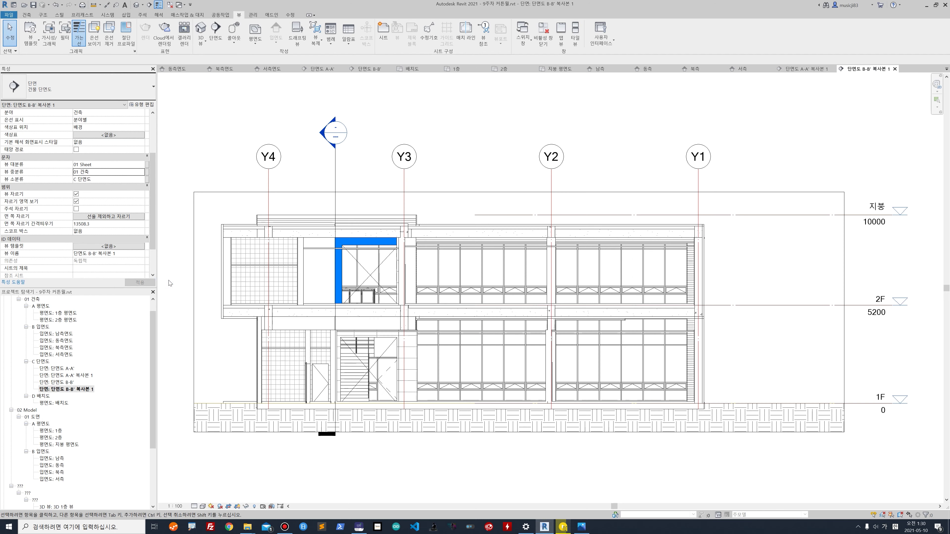
click(75, 375)
click(75, 375)
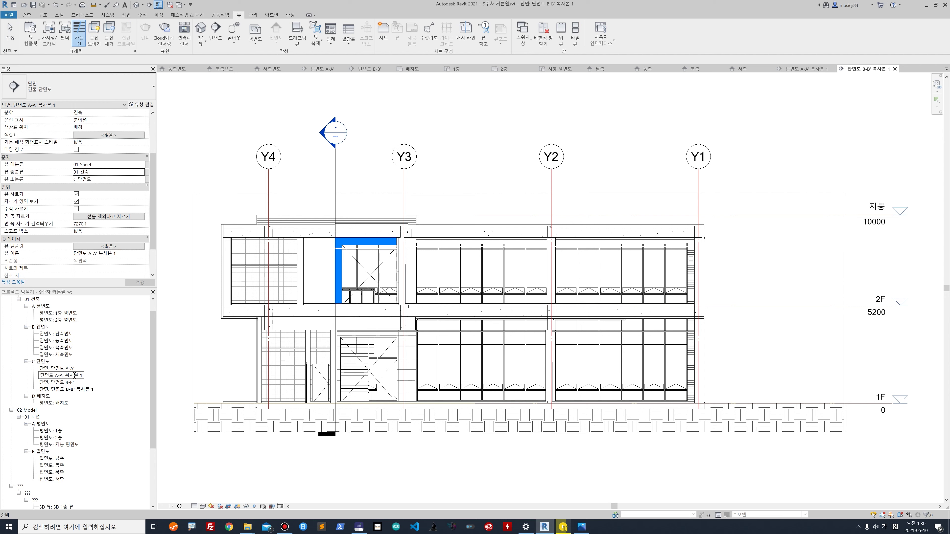
text(다)
key(BackSpace)
double_click(74, 375)
key(Return)
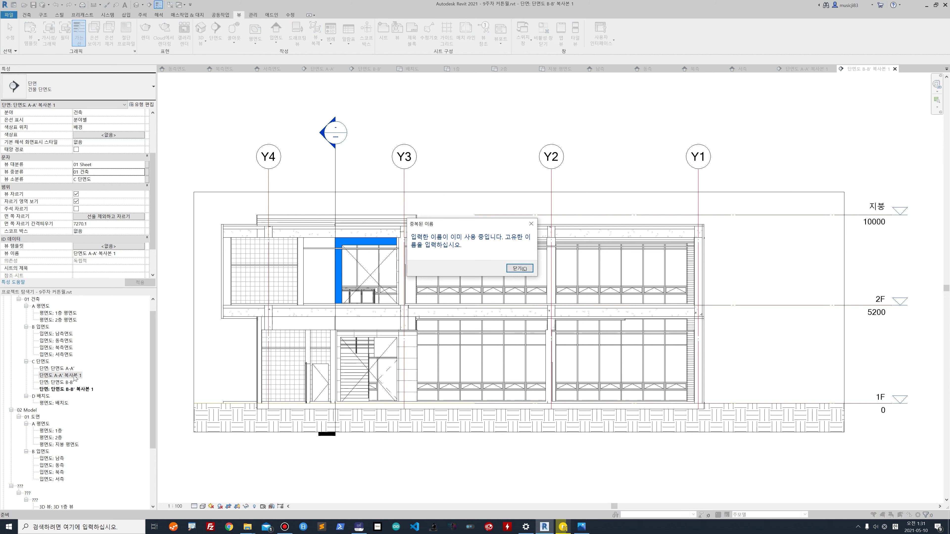
key(Return)
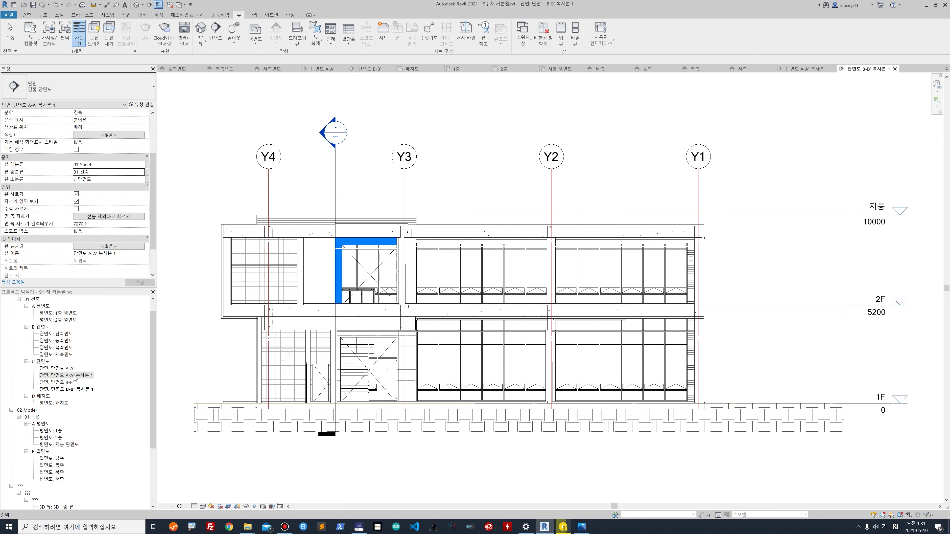
Step: Rename the duplicated A-A' section view as 단면 A-A'
click(76, 379)
click(78, 374)
text(단며ㅑㄴ)
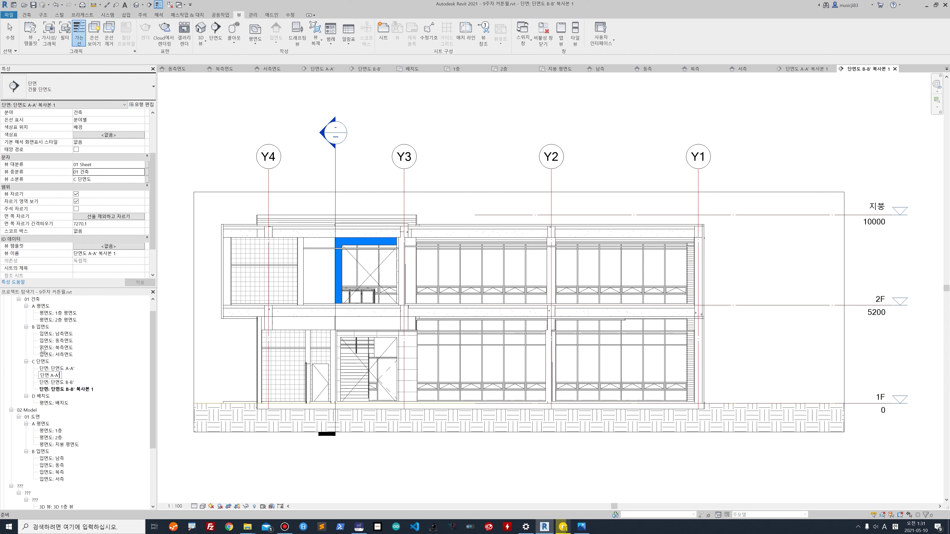
Step: Rename the section view 단면도 B-B' as 단면 B-B'
click(69, 382)
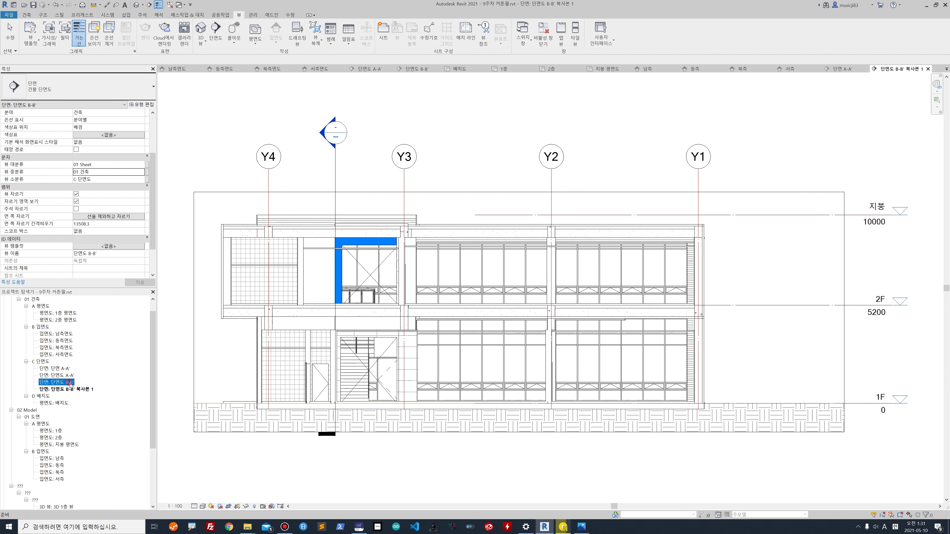
click(68, 382)
click(53, 382)
click(134, 374)
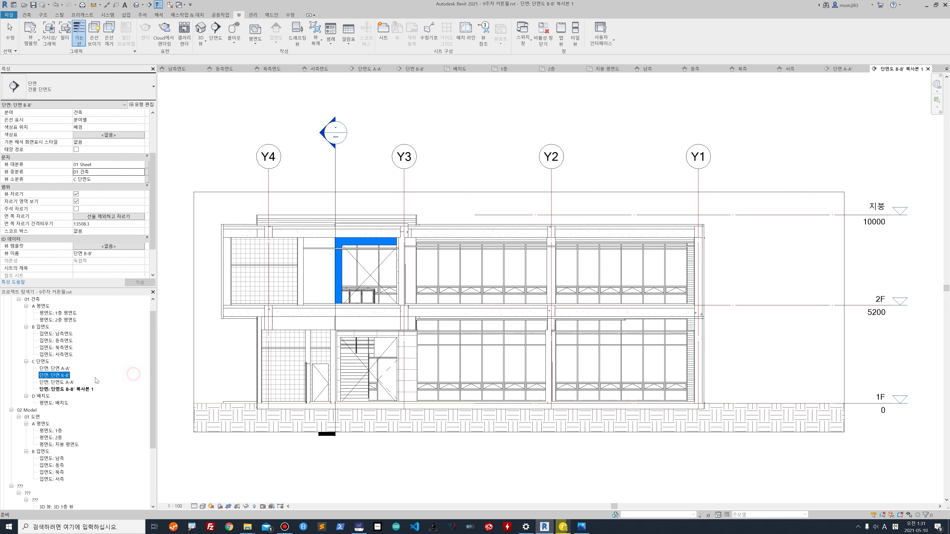
Step: Set the 단면 A-A' section's 뷰 대분류 to 02 Model and 뷰 중분류 to 01 도면, and apply the categories
click(132, 165)
click(141, 164)
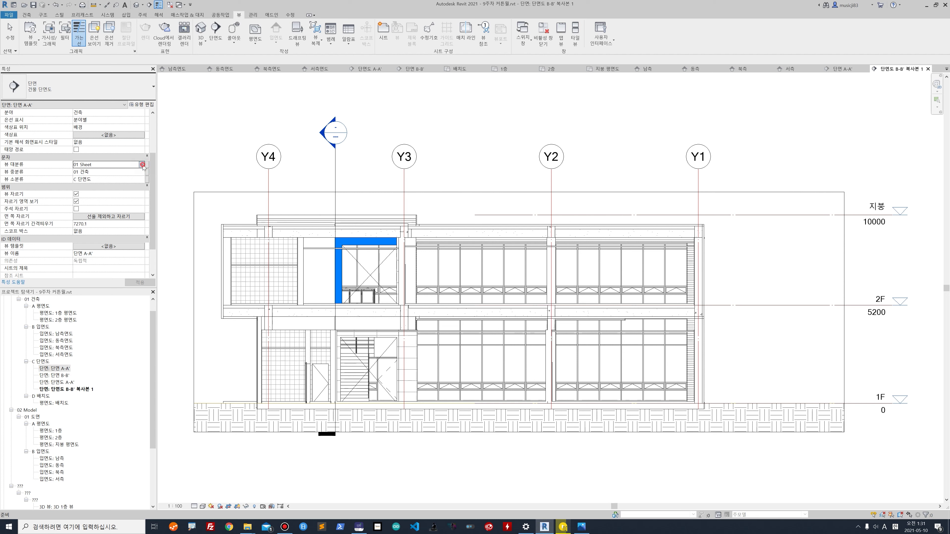
click(112, 178)
click(132, 172)
click(142, 171)
click(112, 186)
click(140, 282)
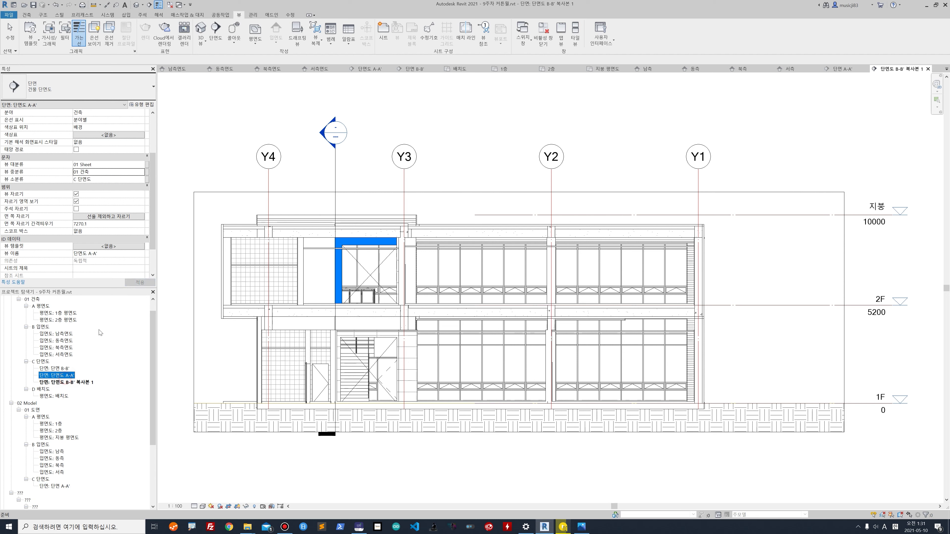
Step: Set the 단면 B-B' section's 뷰 대분류 to 02 Model and 뷰 중분류 to 01 도면, and apply the categories
click(56, 369)
click(131, 164)
click(141, 164)
click(112, 179)
click(139, 172)
click(141, 172)
click(112, 187)
click(141, 282)
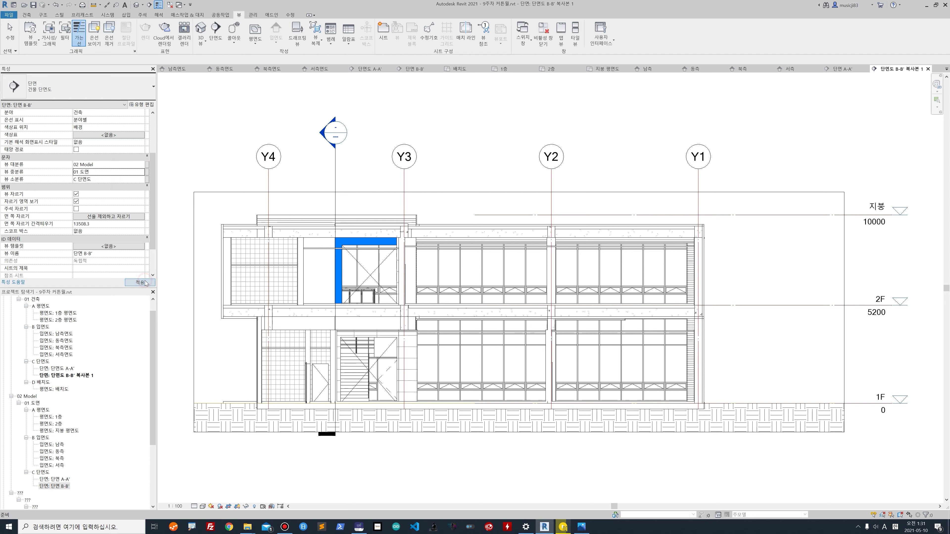
Step: Save the project and return to Revit from the Refer02.jpg reference image
click(34, 5)
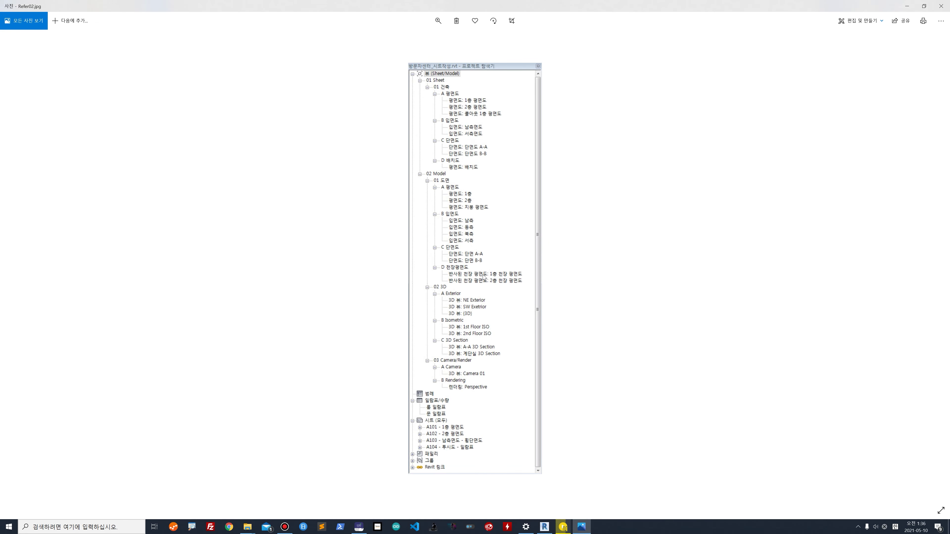
drag(467, 5, 472, 8)
key(super+Down)
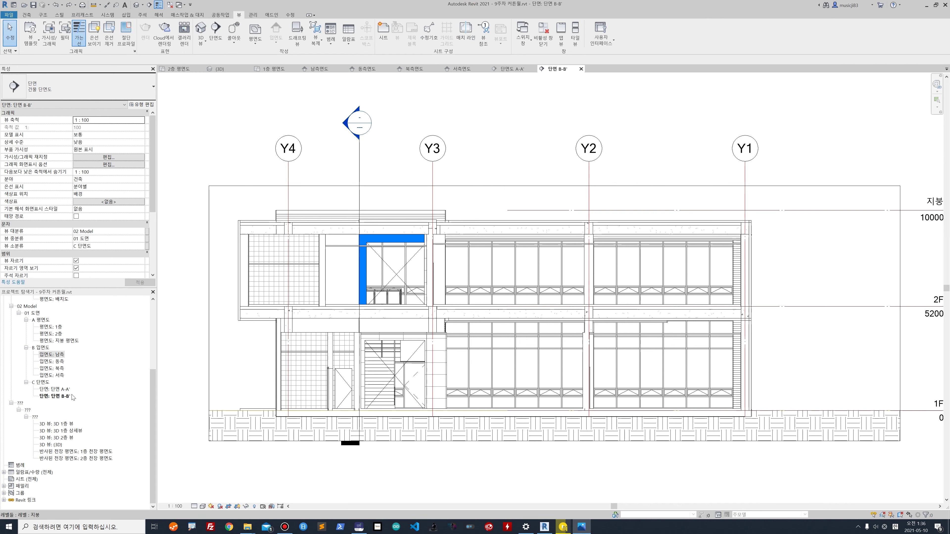
Step: Create a reflected ceiling plan of type 천장 평면도 for level 1F, with 기존 뷰를 복제하지 않습니다 turned off, and select it in the project browser
click(255, 41)
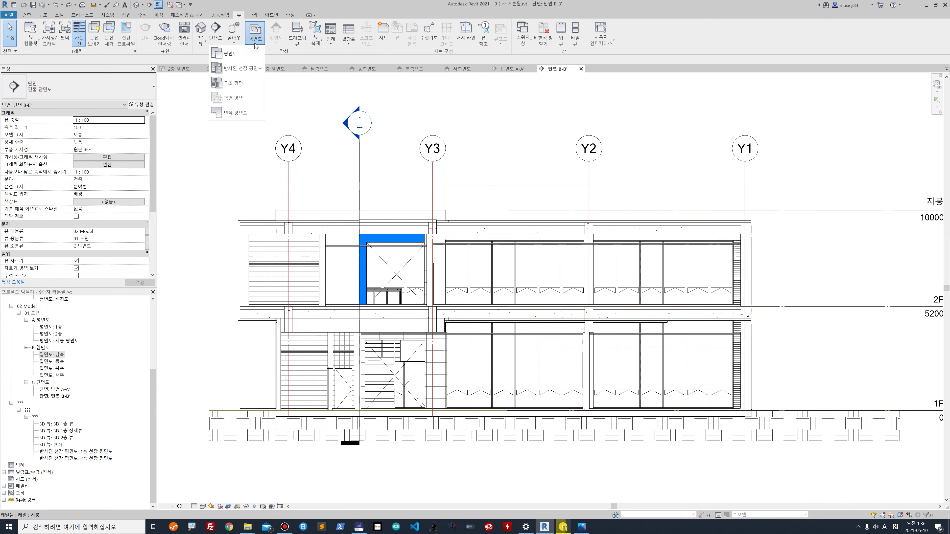
click(247, 70)
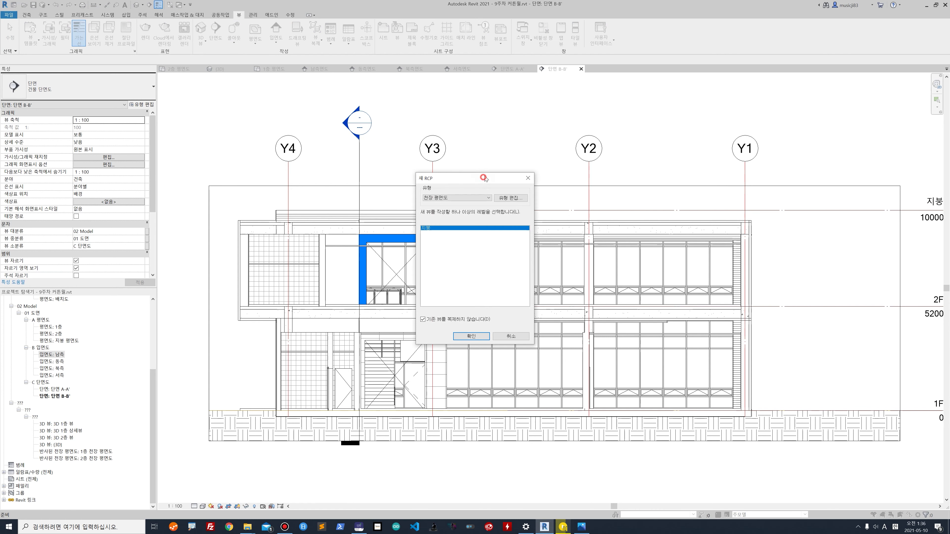
click(411, 278)
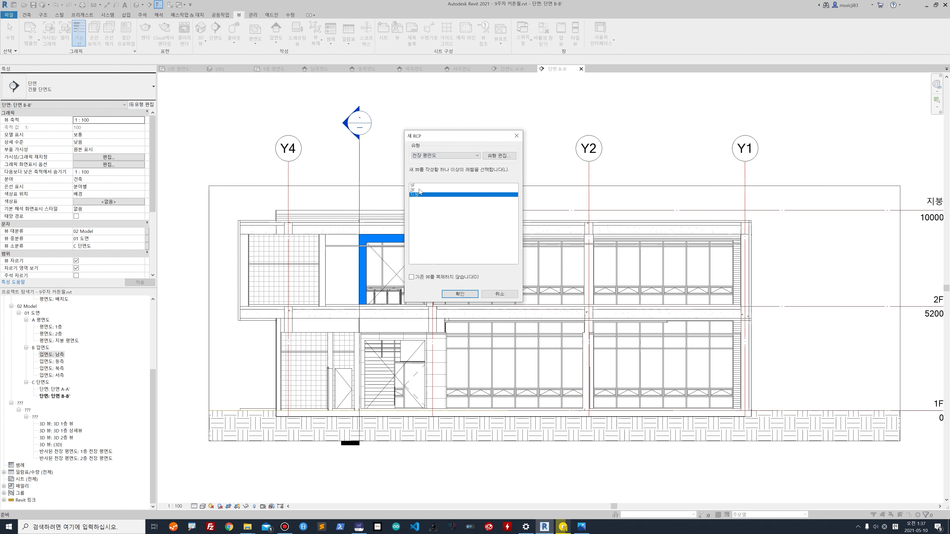
click(421, 186)
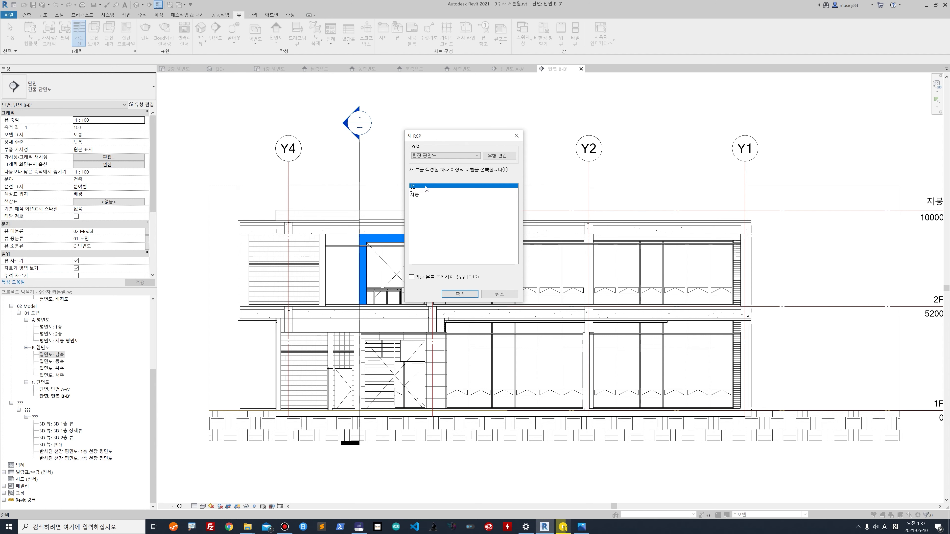
click(460, 295)
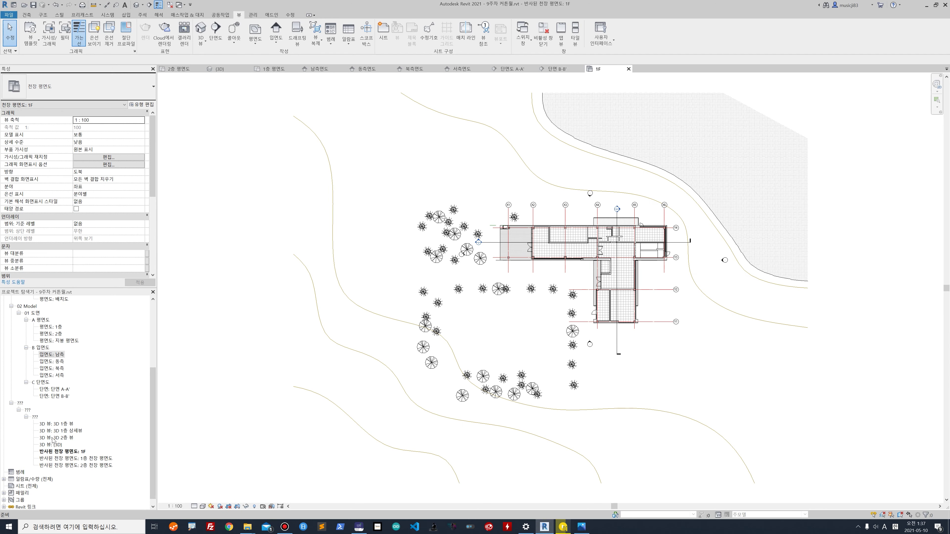
click(66, 453)
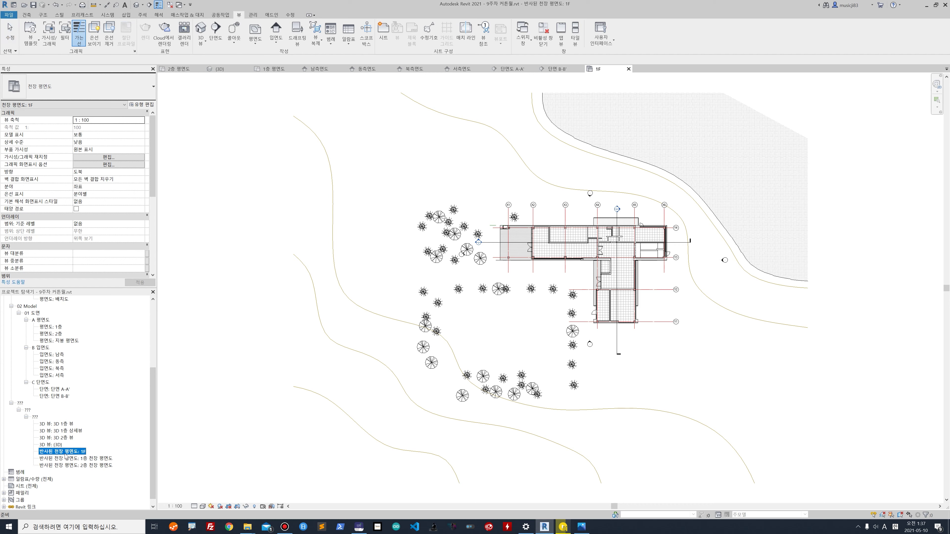
scroll(88, 450, down, 1)
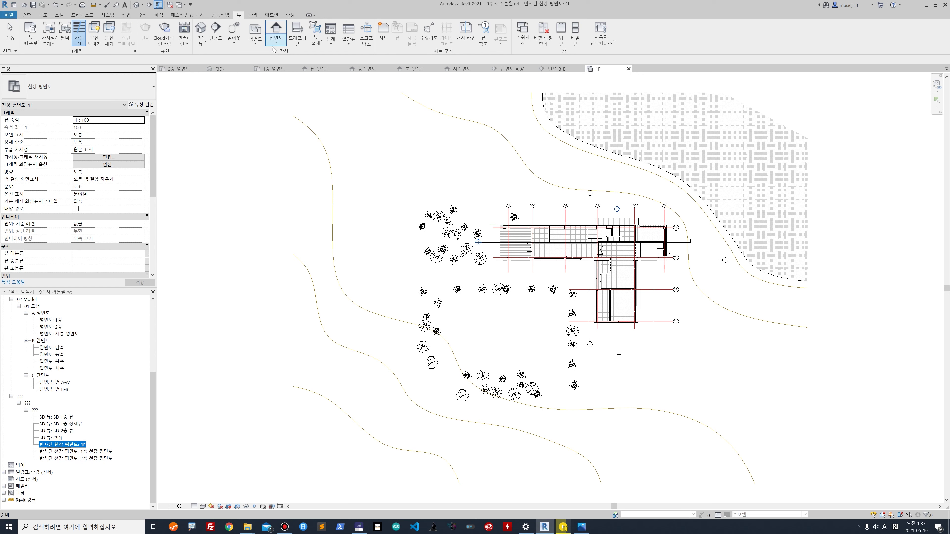
Step: Create a new 평면도 floor plan view for level 1F
click(261, 46)
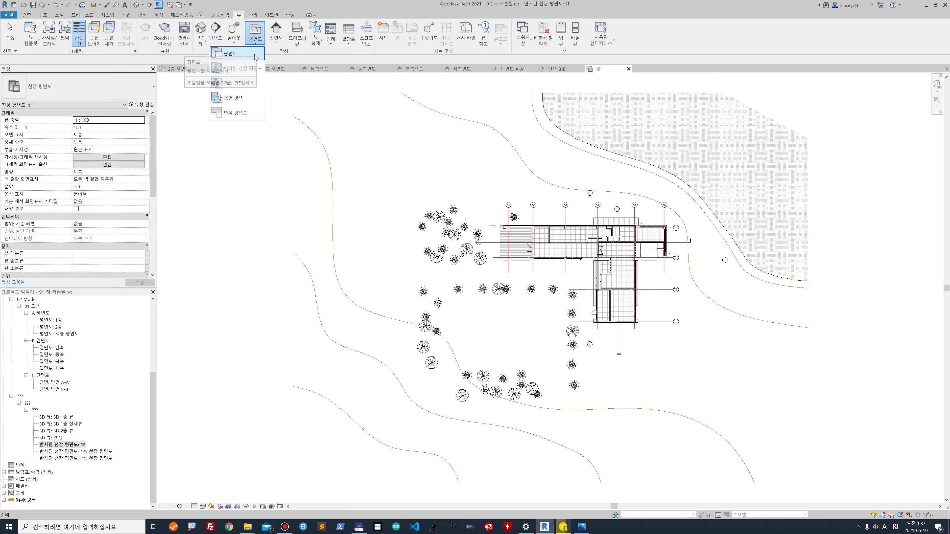
click(253, 56)
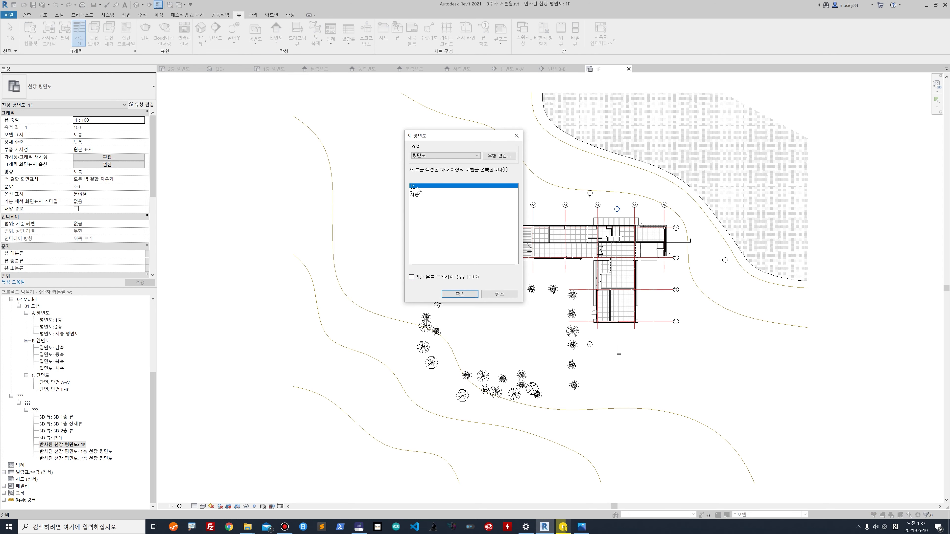
click(460, 294)
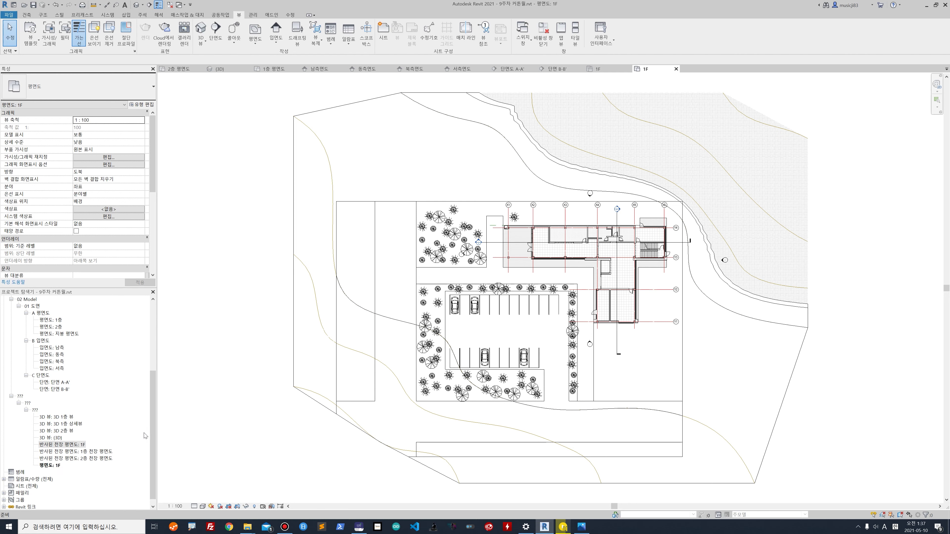
Step: Undo the creation of the new 1F floor plan and 1F reflected ceiling plan
key(ctrl+z)
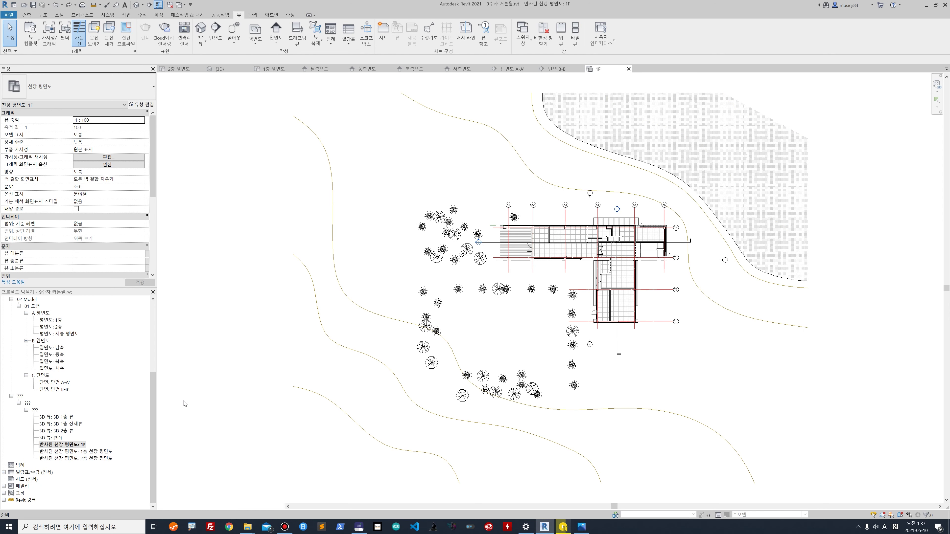
key(ctrl+z)
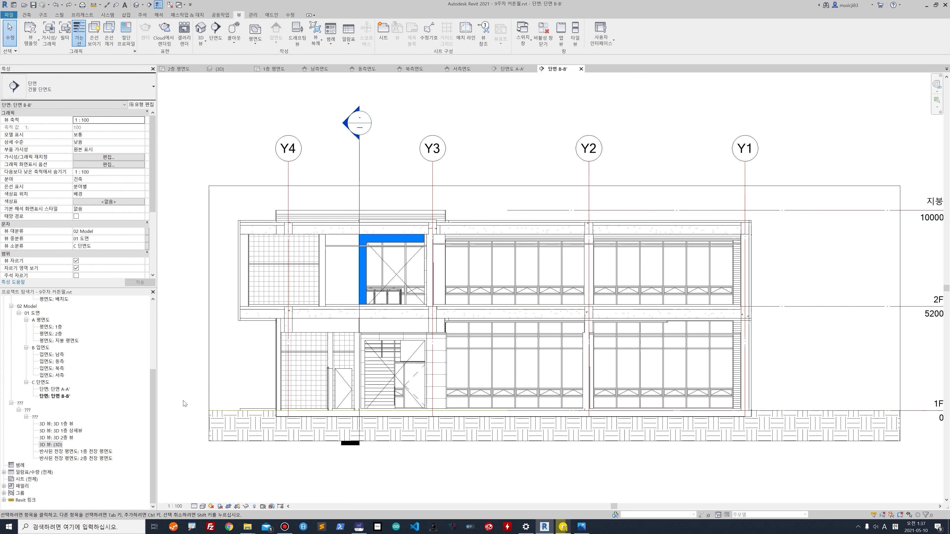
Step: Set the 1층 천장 평면도 view's 뷰 대분류 to 02 Model, 뷰 중분류 to 01 도면 and 뷰 소분류 to D 천장평면도
click(90, 452)
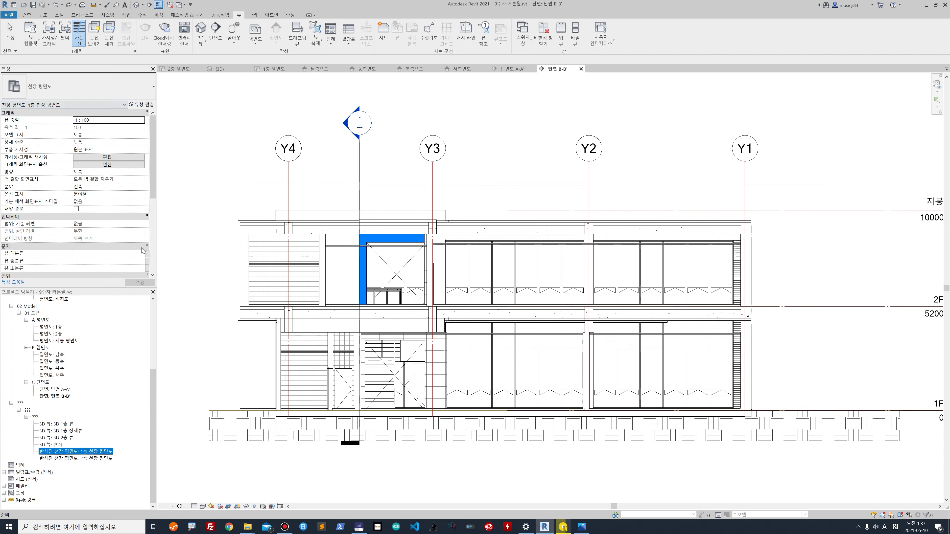
scroll(135, 232, down, 3)
click(139, 194)
click(141, 194)
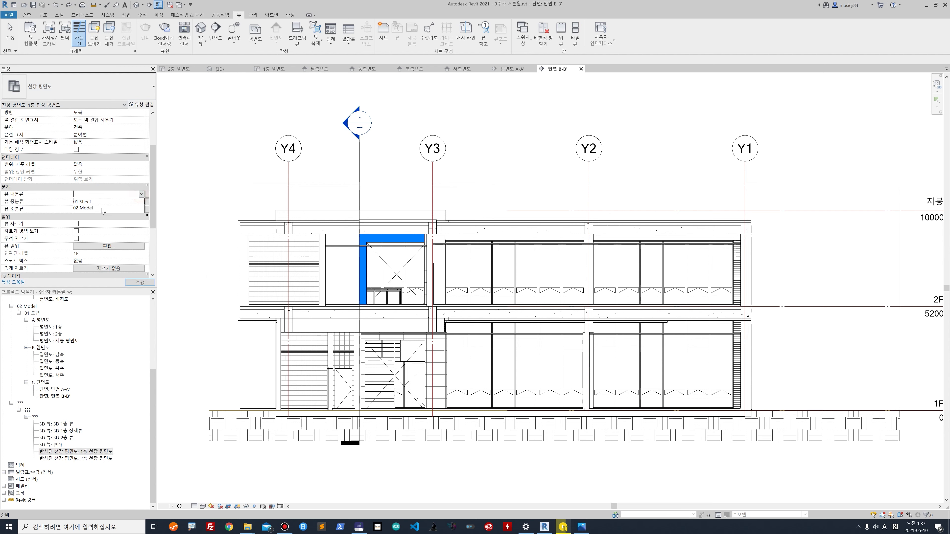
click(96, 208)
click(106, 201)
click(141, 201)
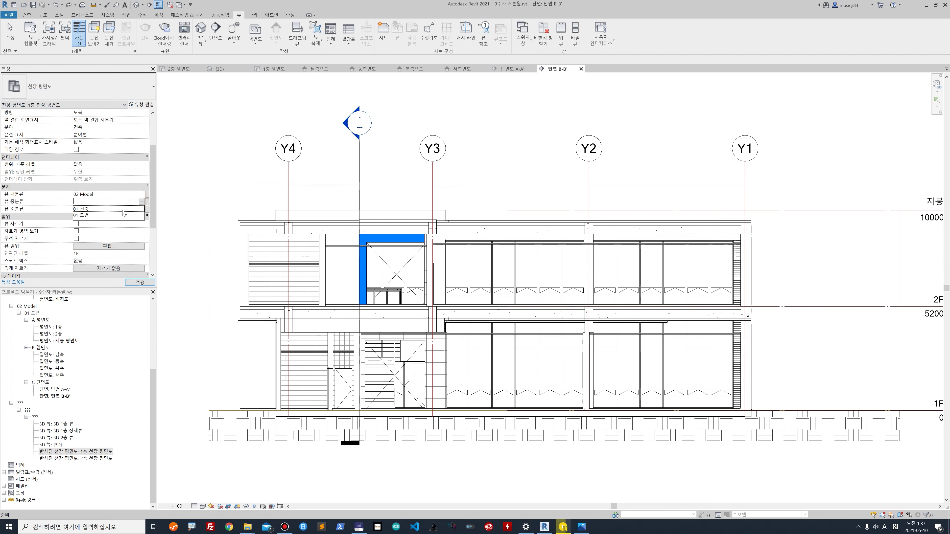
click(105, 216)
click(135, 208)
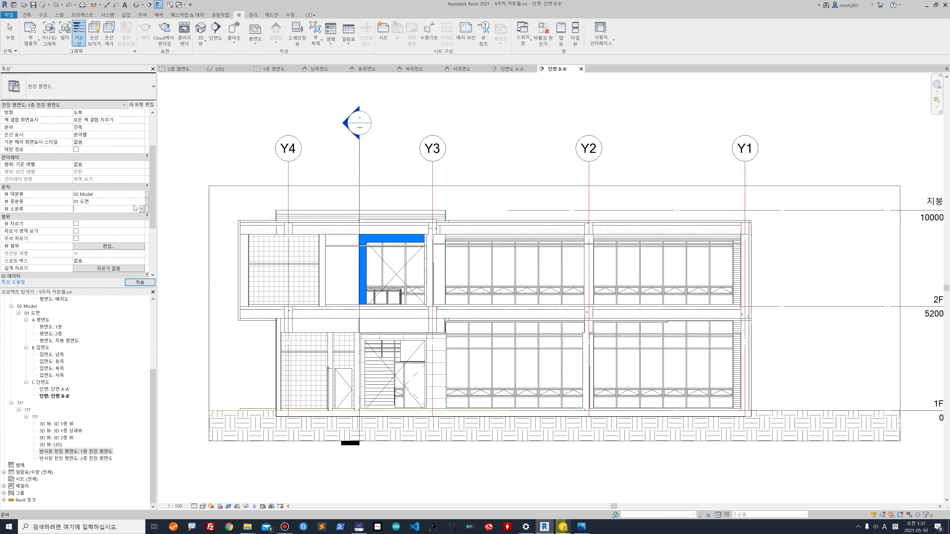
text(D 천장평면)
key(Return)
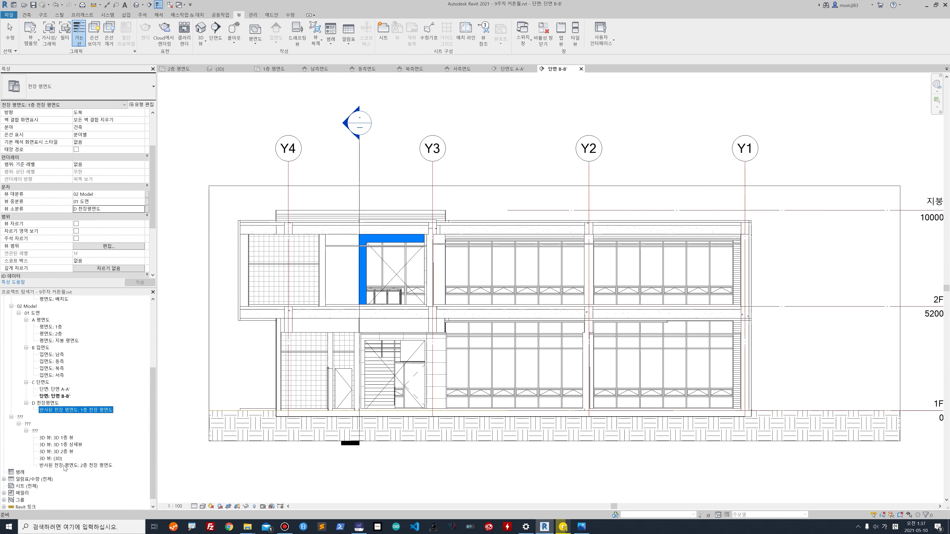
Step: Set the 2층 천장 평면도 view's 뷰 대분류 to 02 Model, 뷰 중분류 to 01 도면 and 뷰 소분류 to D 천장평면도, and apply
click(65, 467)
click(141, 195)
click(141, 198)
click(117, 209)
click(141, 201)
click(105, 216)
click(141, 209)
click(96, 242)
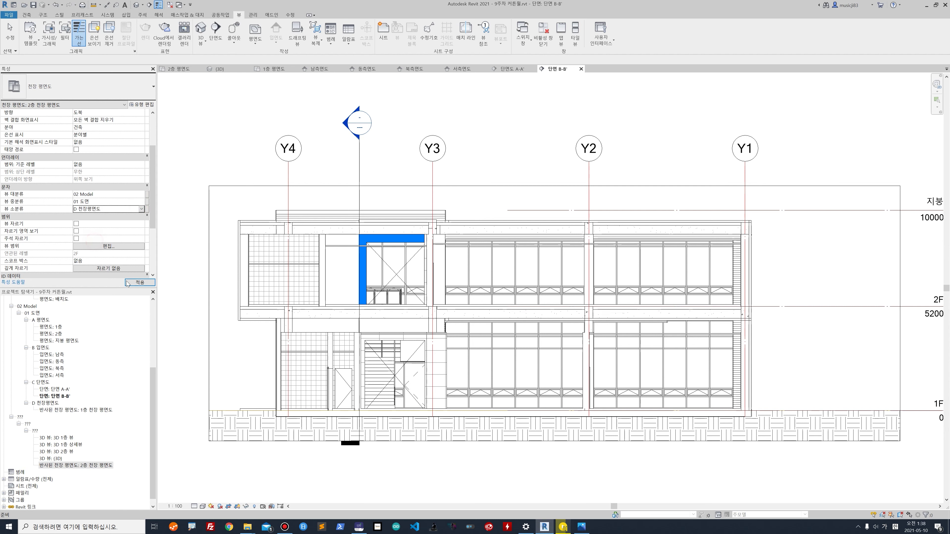
click(128, 283)
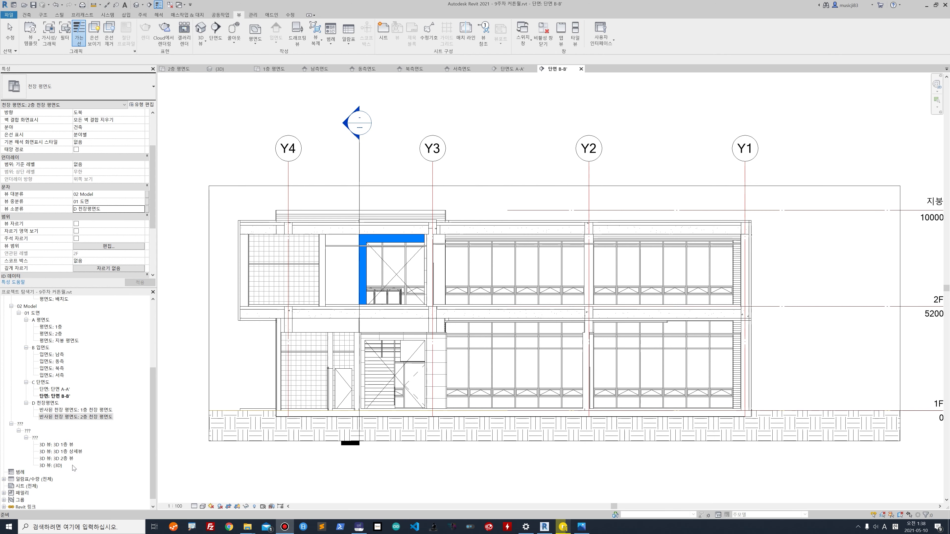
Step: Open the {3D} view and orbit it to look down on the building and its site
double_click(56, 466)
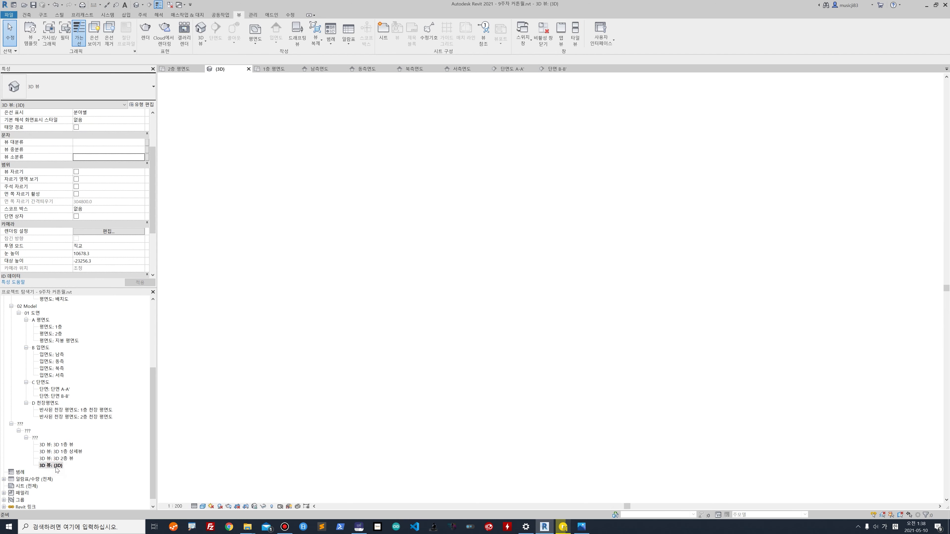
scroll(476, 297, down, 2)
shift+middle_drag(476, 298, 568, 396)
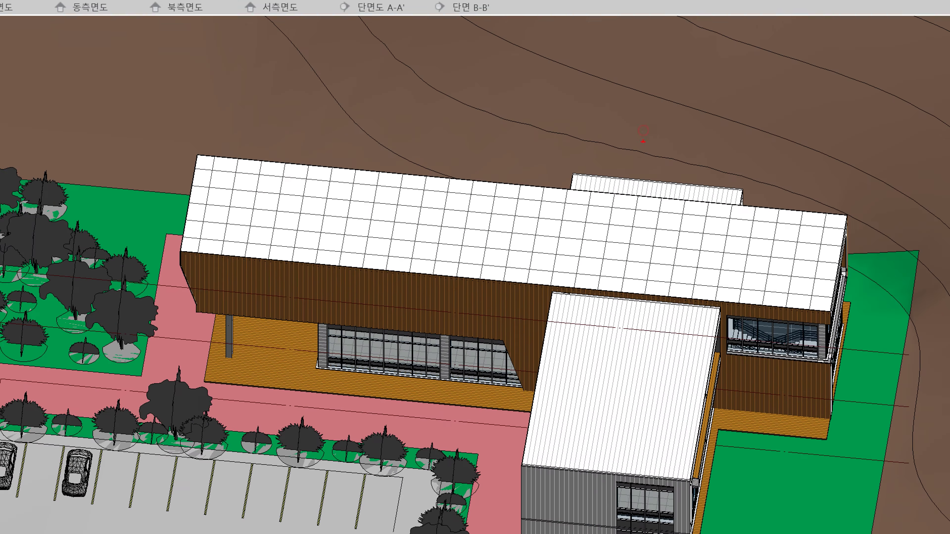
drag(647, 167, 659, 66)
drag(654, 67, 678, 88)
mouse_move(632, 312)
mouse_down()
mouse_move(584, 525)
mouse_move(626, 493)
mouse_up()
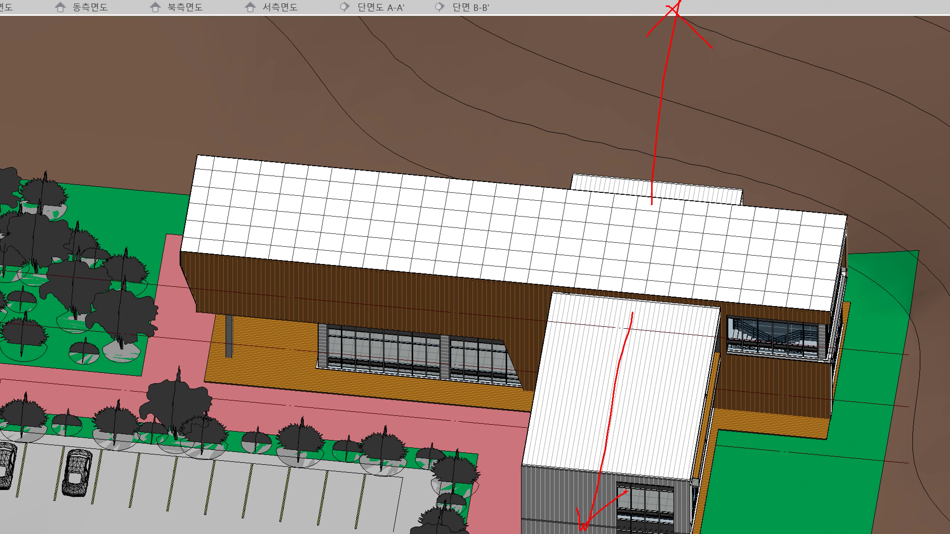
drag(664, 345, 793, 481)
mouse_move(798, 457)
mouse_down()
mouse_move(823, 487)
mouse_move(761, 478)
mouse_up()
drag(654, 213, 687, 1)
drag(676, 16, 643, 52)
drag(670, 17, 716, 65)
drag(705, 216, 948, 64)
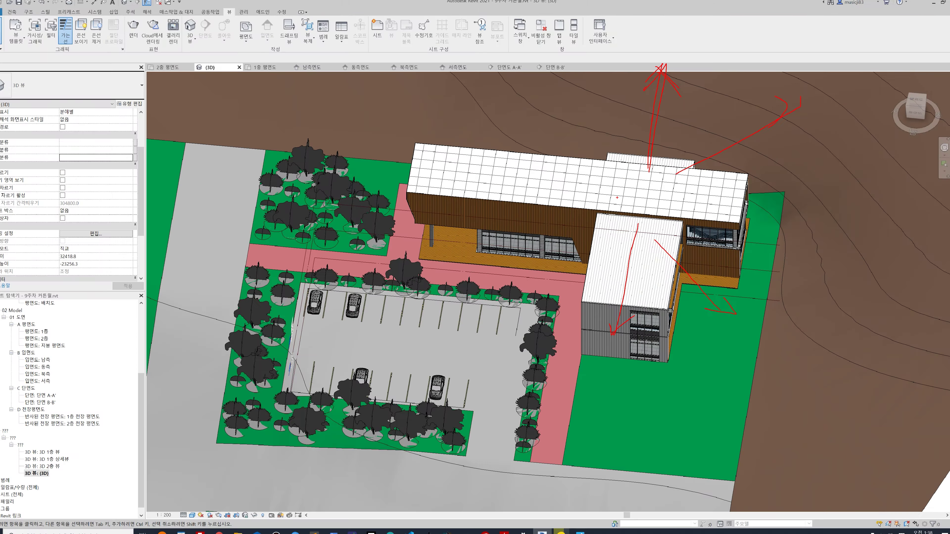
Step: Orbit the {3D} view to face the building's northeast exterior and rename the view NE Exterior
mouse_move(531, 175)
shift+middle_down()
mouse_move(465, 178)
mouse_move(555, 217)
mouse_move(591, 205)
mouse_move(572, 198)
shift+middle_up()
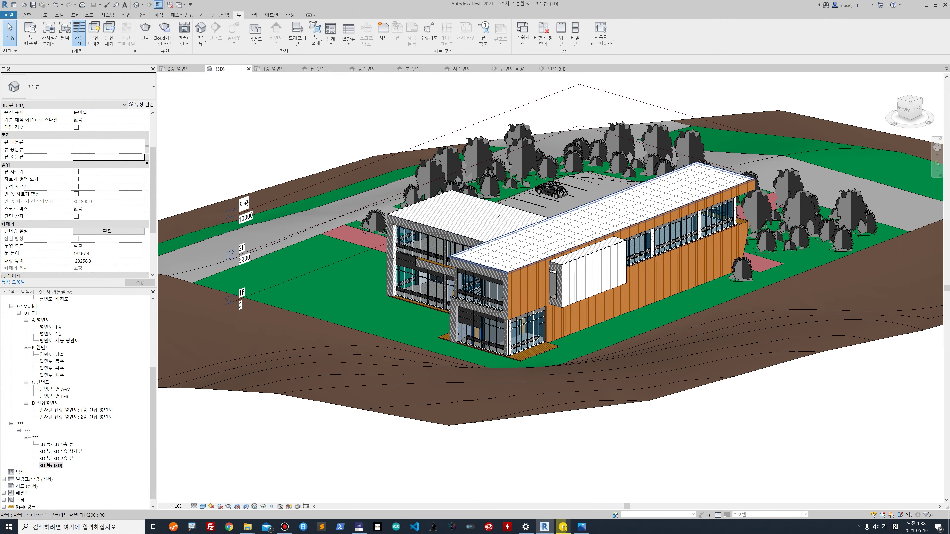
right_click(56, 466)
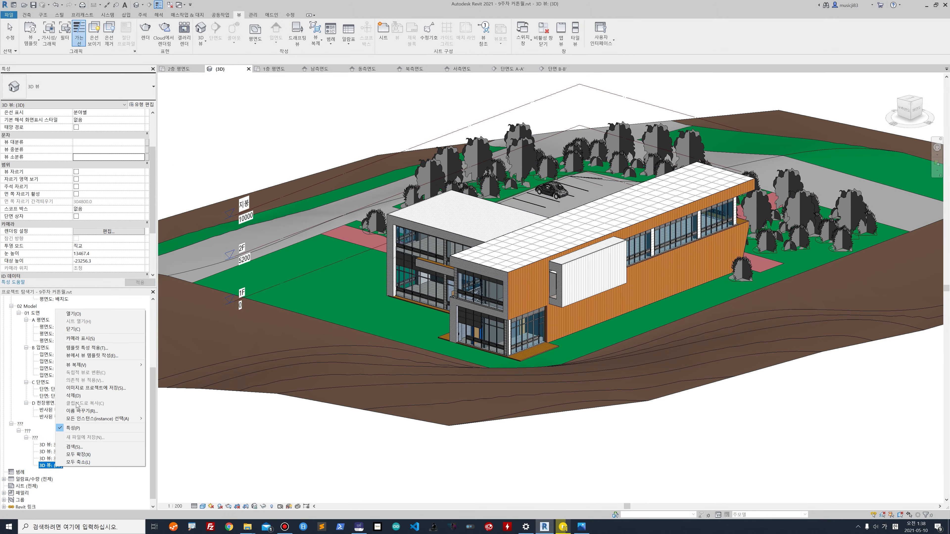
click(106, 501)
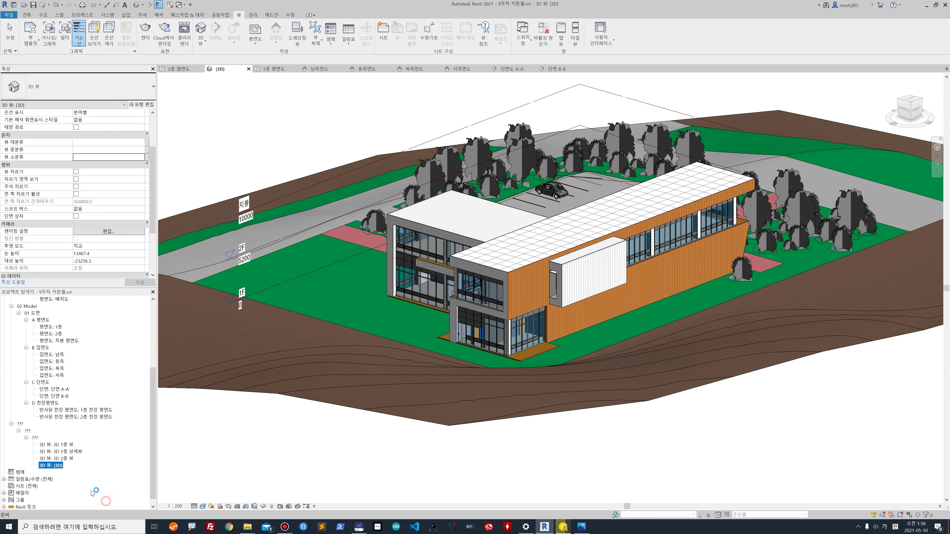
click(59, 467)
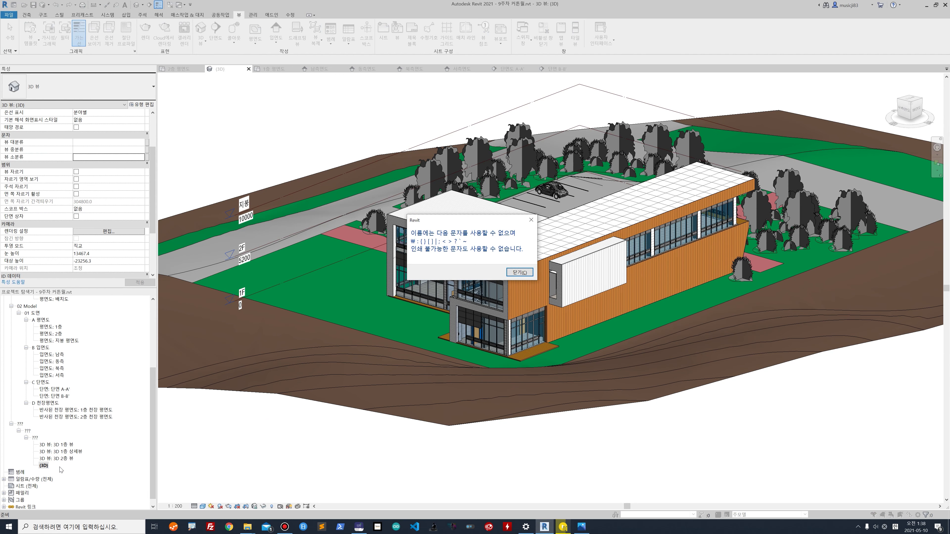
key(Return)
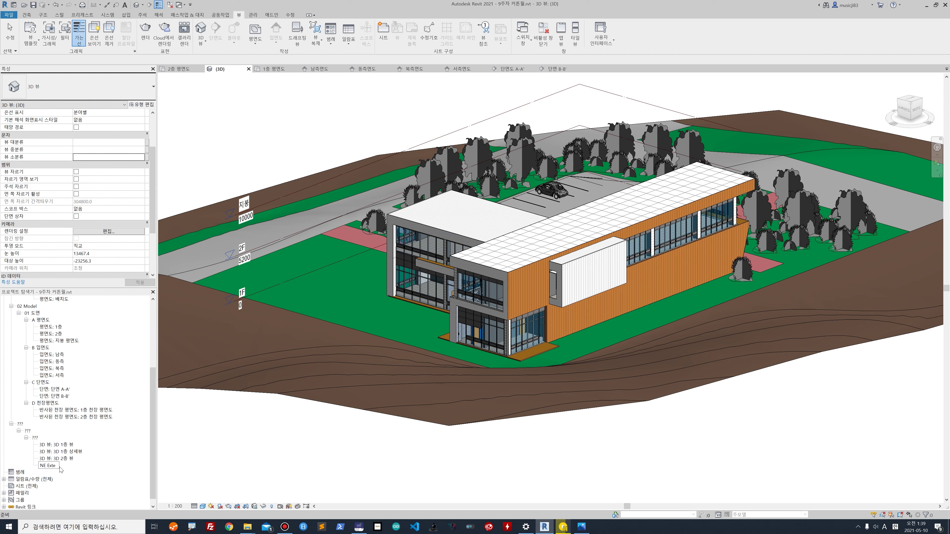
key(Return)
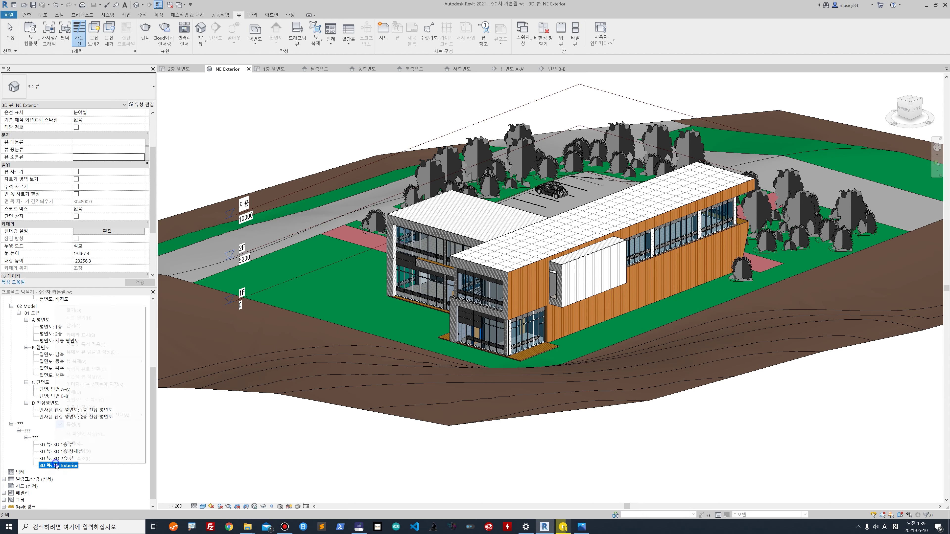
Step: Duplicate the NE Exterior 3D view
right_click(56, 465)
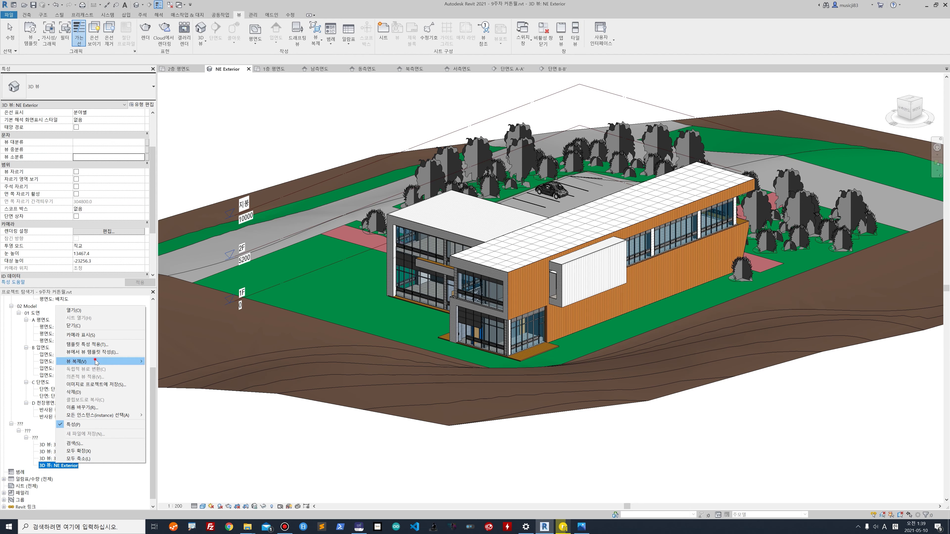
mouse_move(87, 361)
click(180, 365)
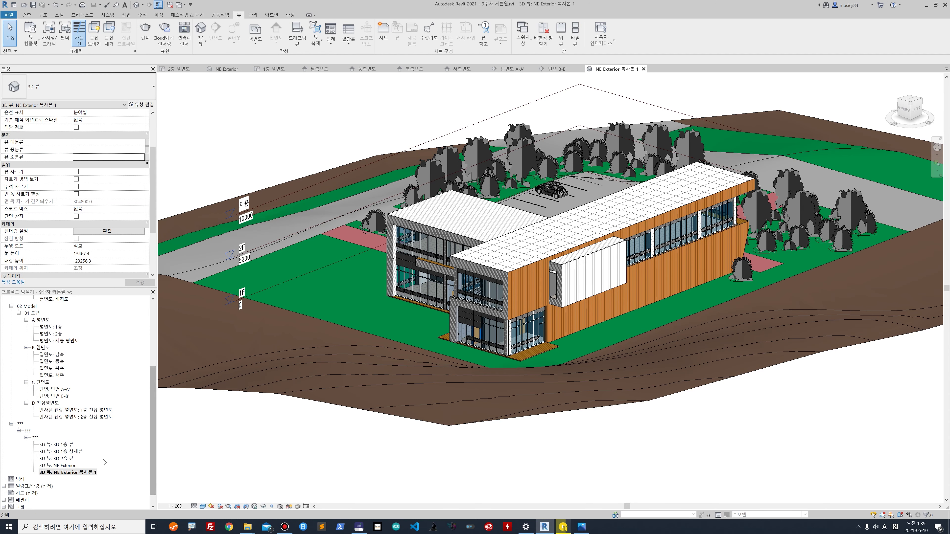
Step: Rename the duplicated 3D view as SW Exterior
click(85, 478)
click(83, 474)
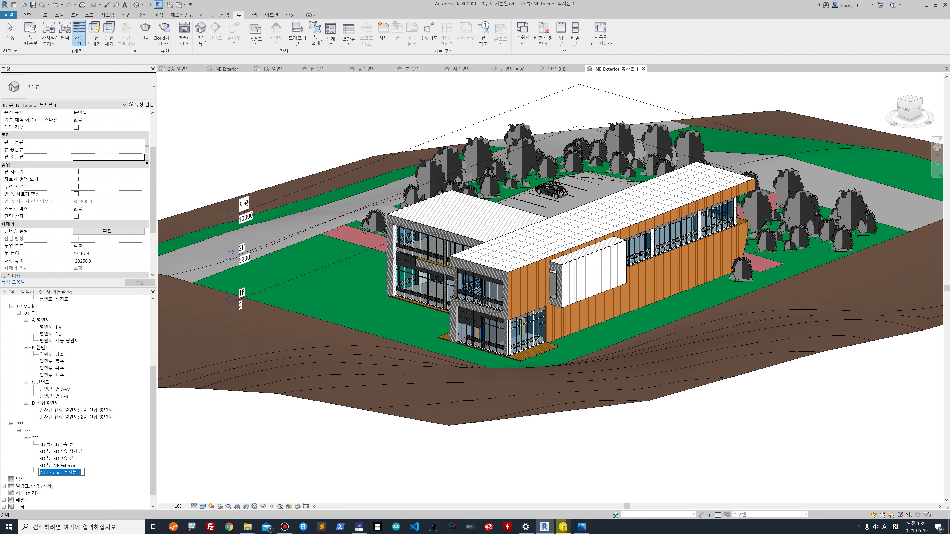
click(83, 471)
key(BackSpace)
key(BackSpace)
key(BackSpace)
text(SW)
key(Return)
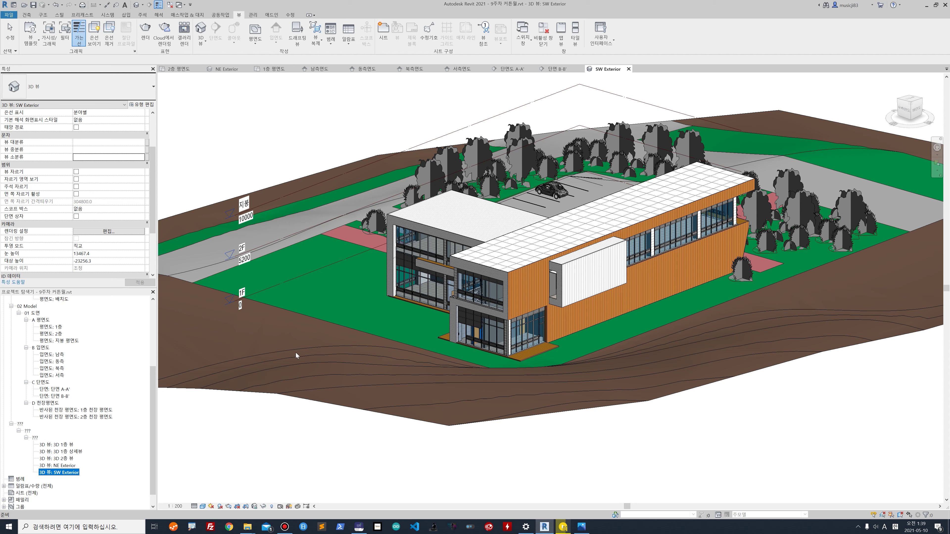
Step: Orbit the SW Exterior view to face the building's southwest side and compare it with the NE Exterior view
shift+middle_drag(287, 348, 703, 258)
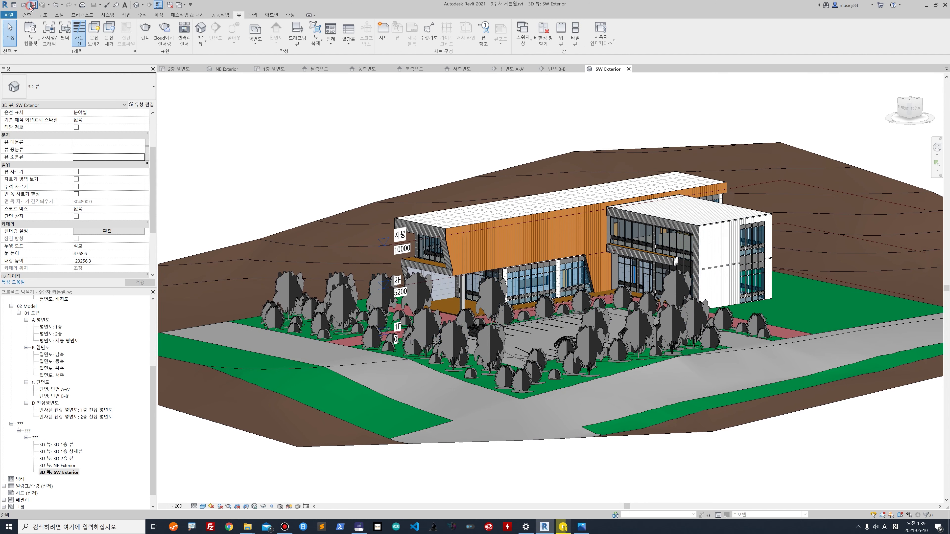
double_click(56, 467)
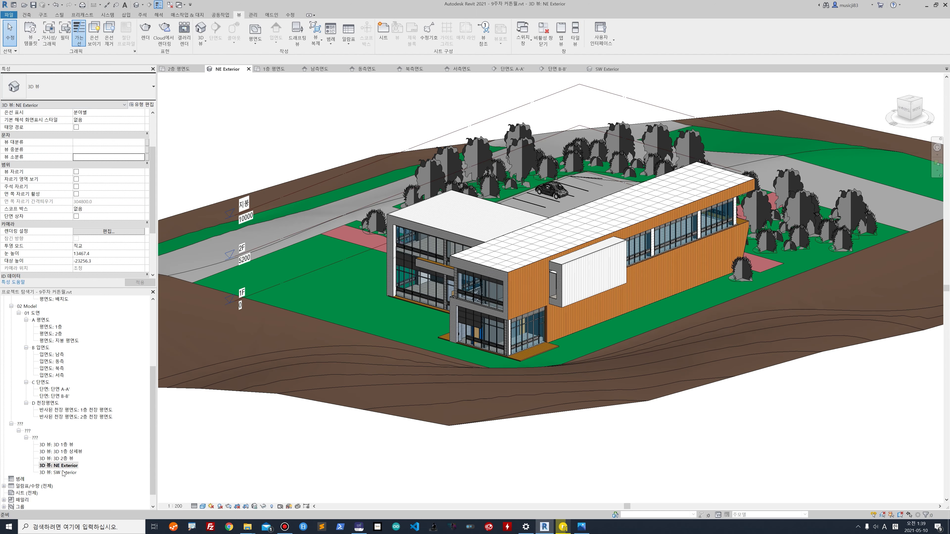
double_click(63, 473)
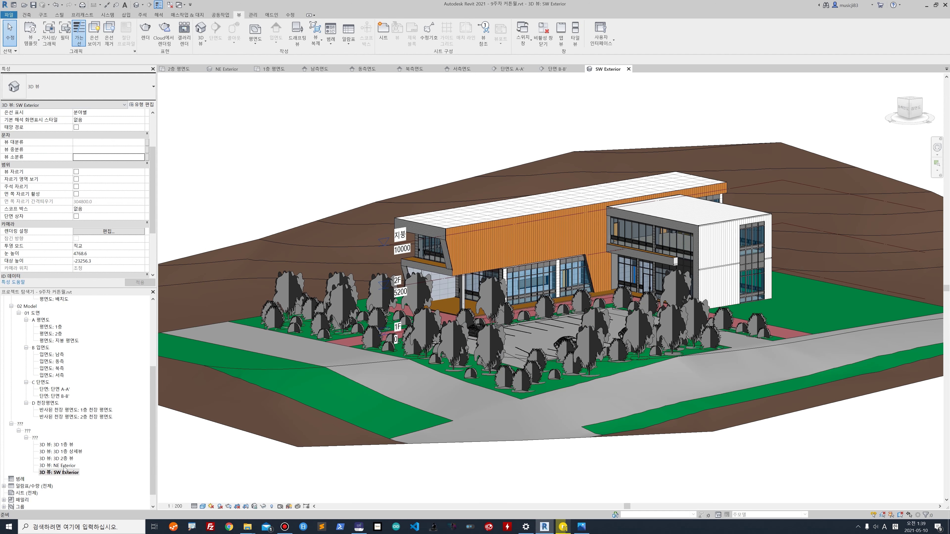
Step: Set the NE Exterior view's 뷰 대분류 to 02 Model and its 뷰 중분류 to 02 3D
click(60, 466)
click(140, 143)
click(140, 149)
click(140, 151)
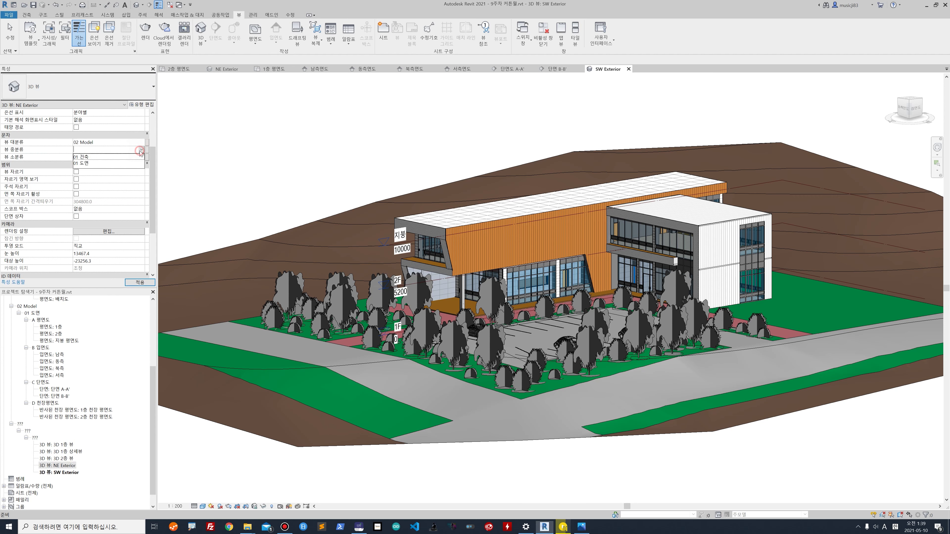
click(111, 149)
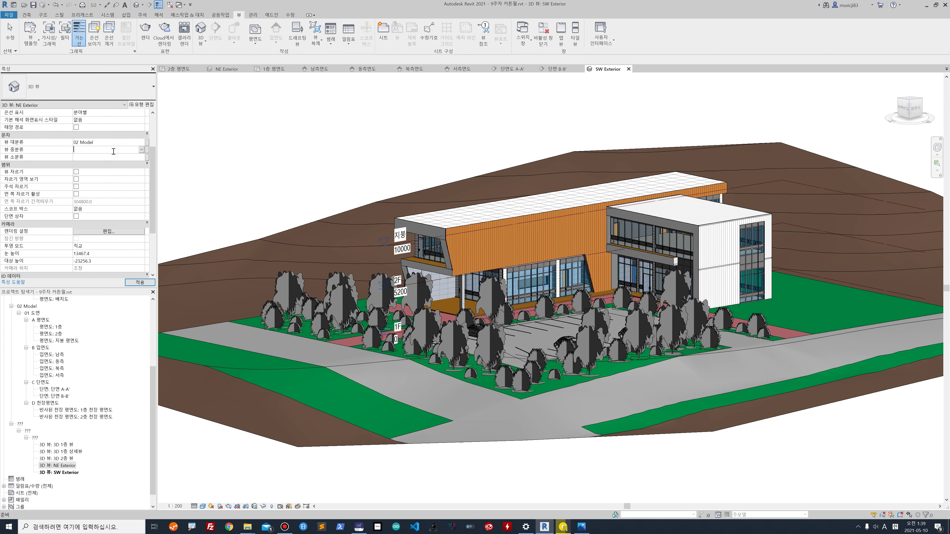
text(02 3D)
key(Return)
Step: Set the NE Exterior view's 뷰 소분류 to A Exterior
click(105, 165)
click(105, 157)
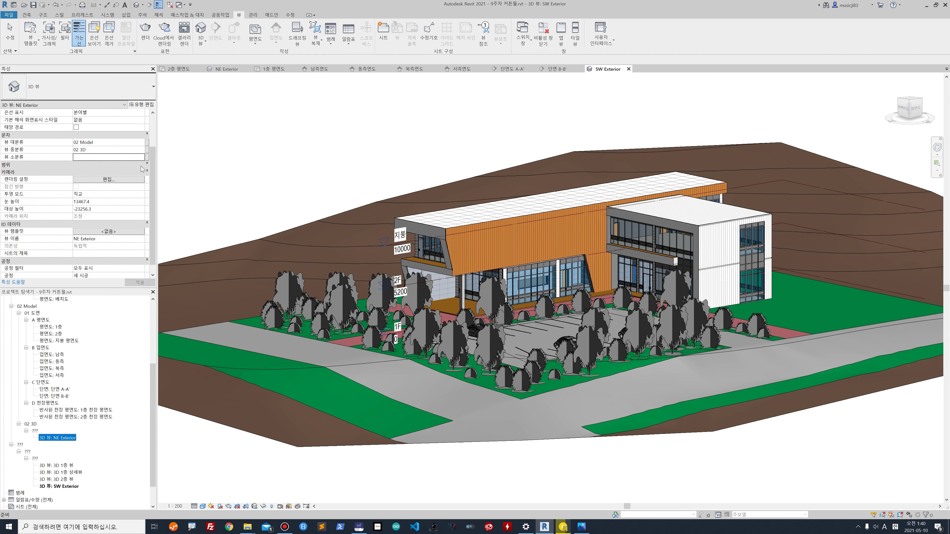
click(124, 157)
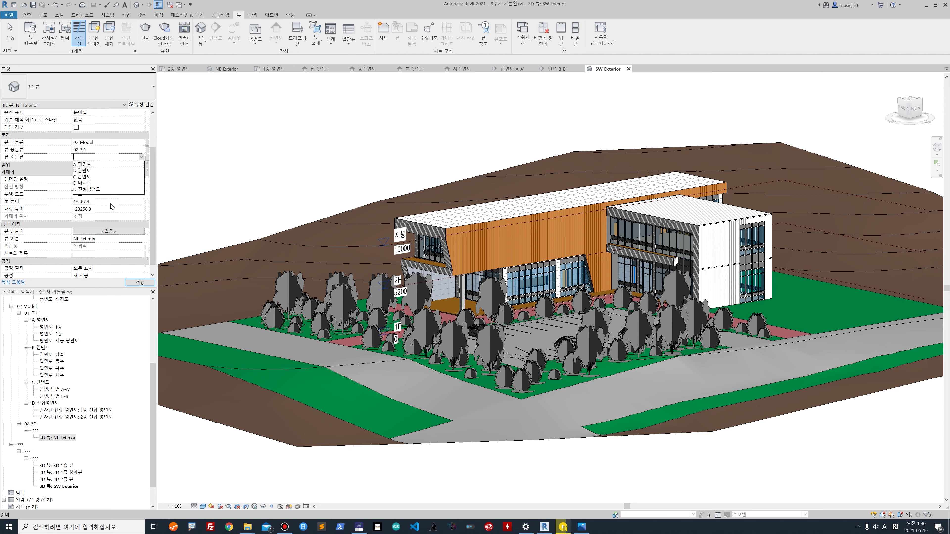
text(A )
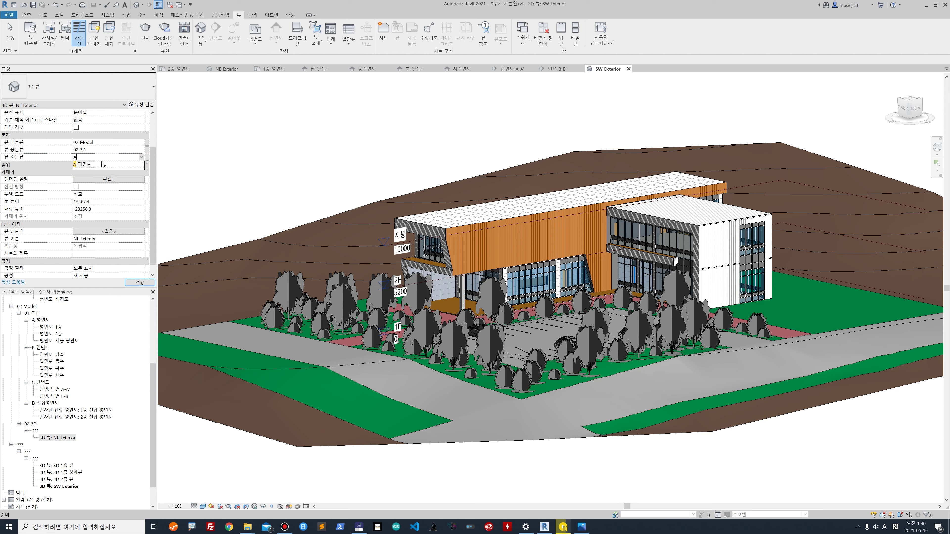
text(ㅌ)
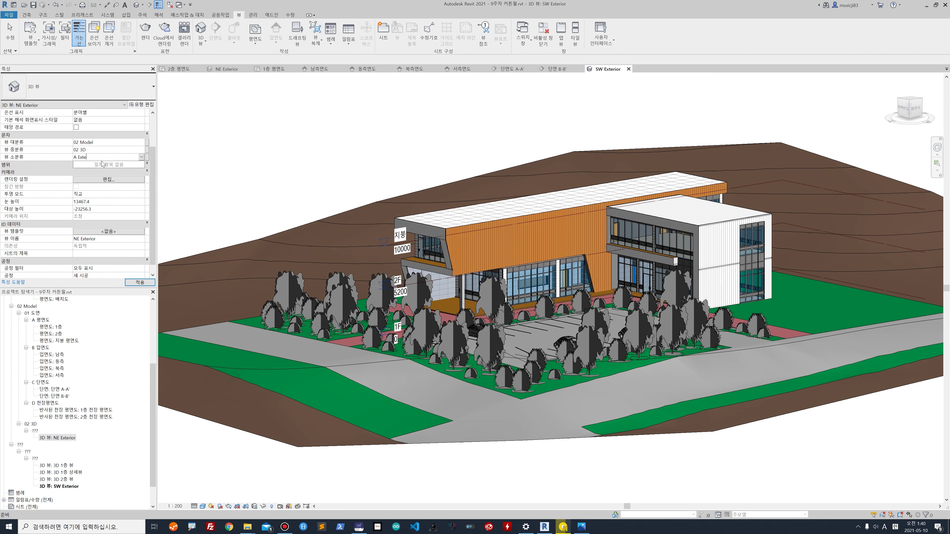
text(xterior)
key(Return)
Step: Set the SW Exterior view's 뷰 대분류 to 02 Model, 뷰 중분류 to 02 3D and 뷰 소분류 to A Exterior
click(62, 484)
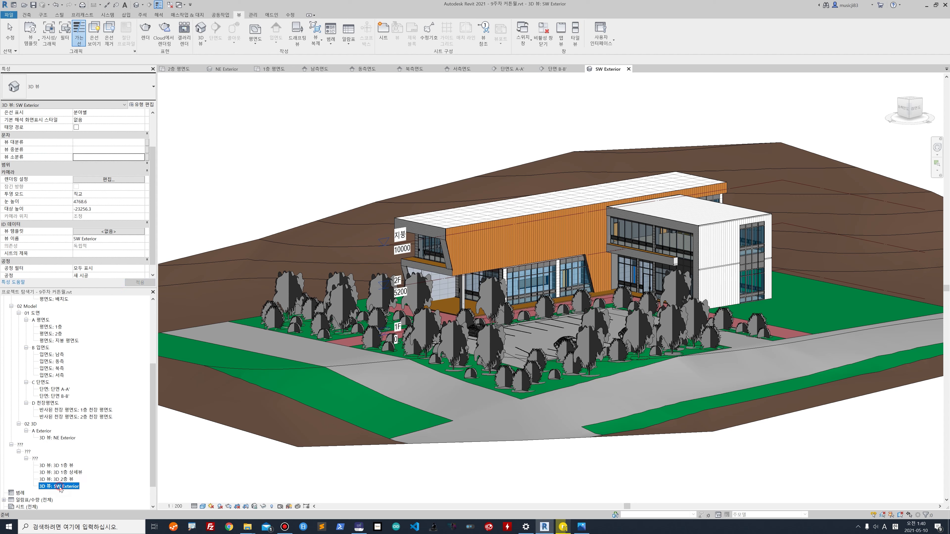
click(145, 143)
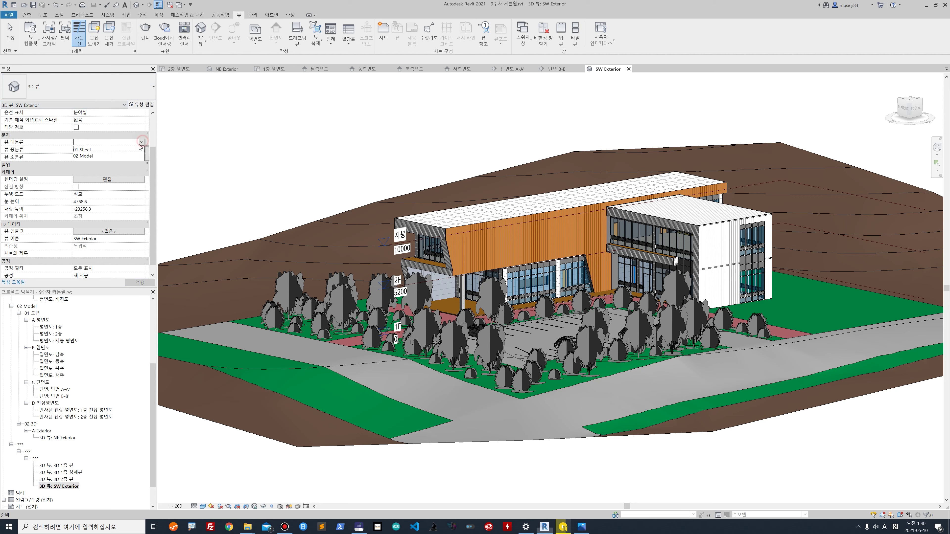
click(109, 149)
click(141, 149)
click(91, 169)
click(141, 157)
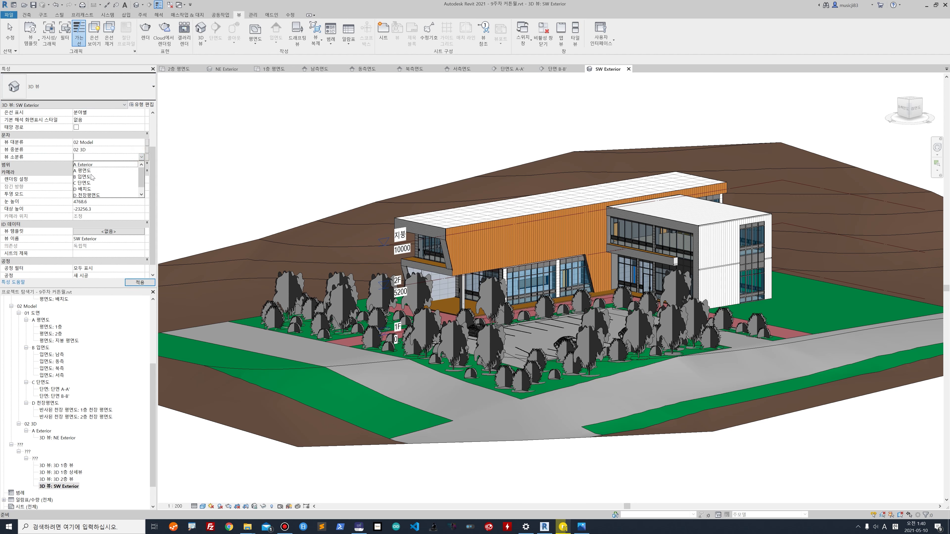
click(84, 171)
click(104, 166)
click(103, 166)
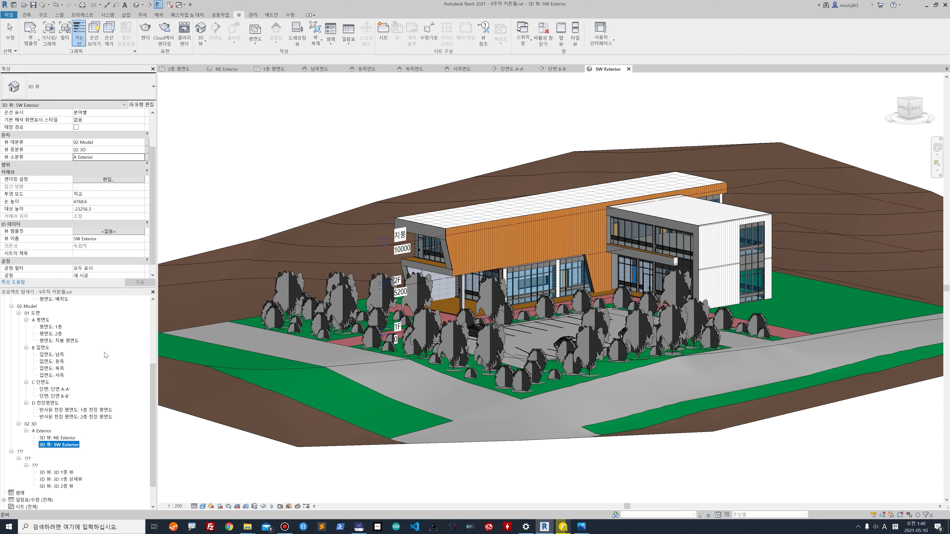
Step: Switch to the photo viewer, check the 3D view categories in the Refer02.jpg reference image, and return to Revit
key(alt+Tab)
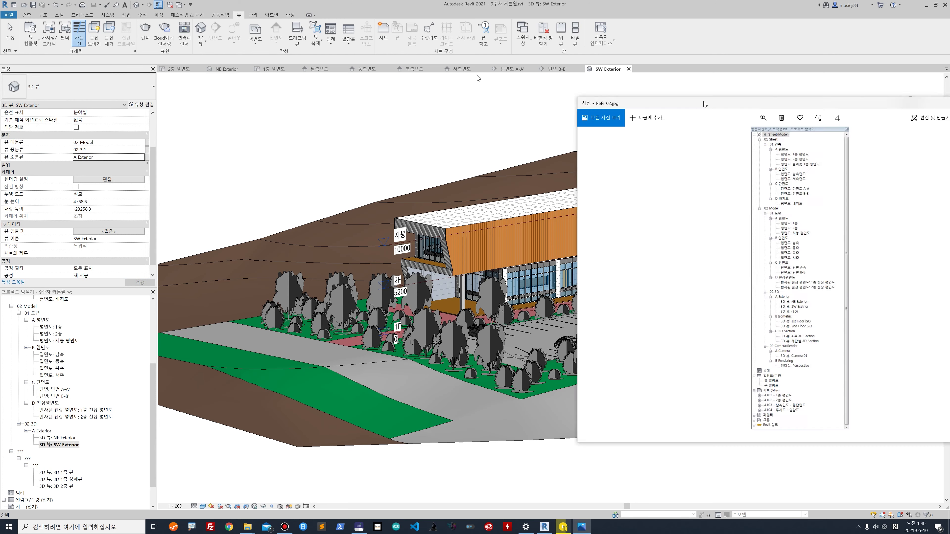
key(super+Up)
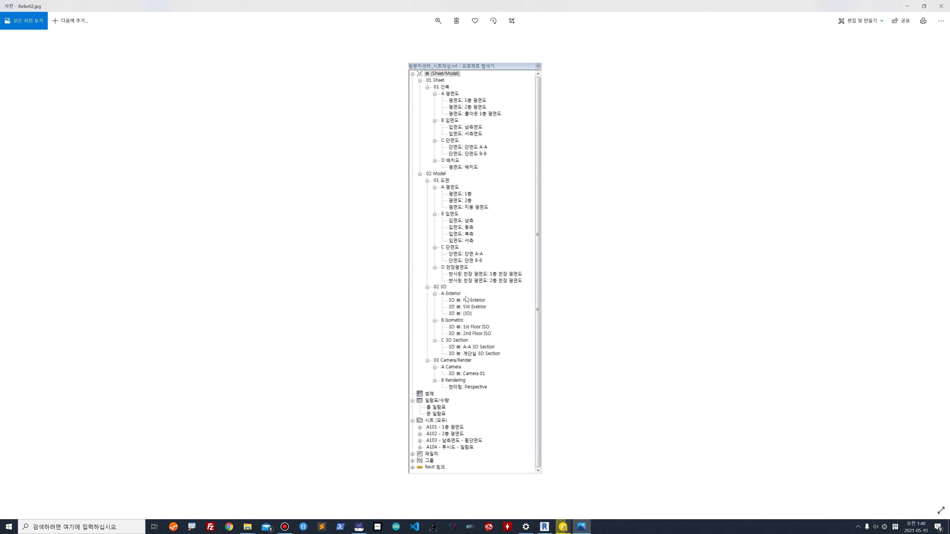
key(alt+Tab)
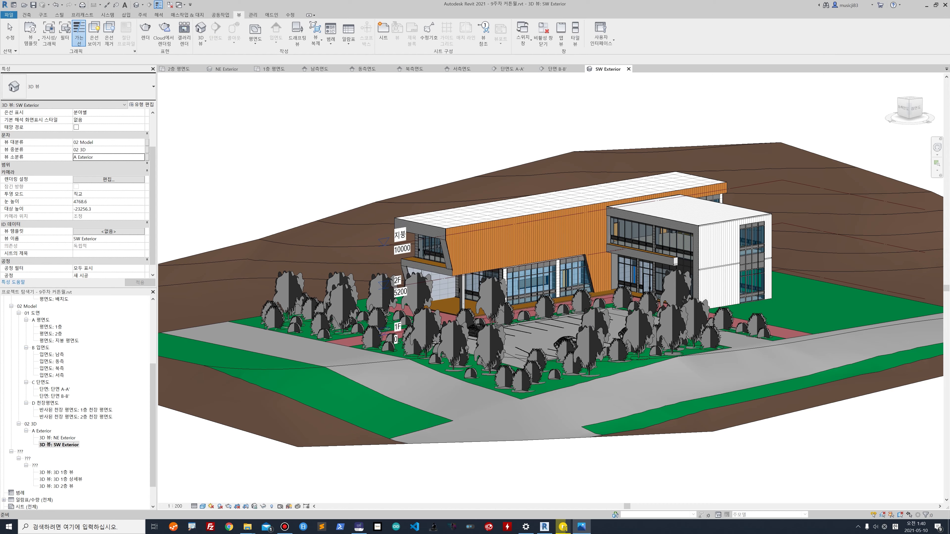
Step: Open the 3D 1층 뷰 view and examine which remaining uncategorized 3D views suit the isometric category
scroll(94, 476, down, 1)
double_click(66, 465)
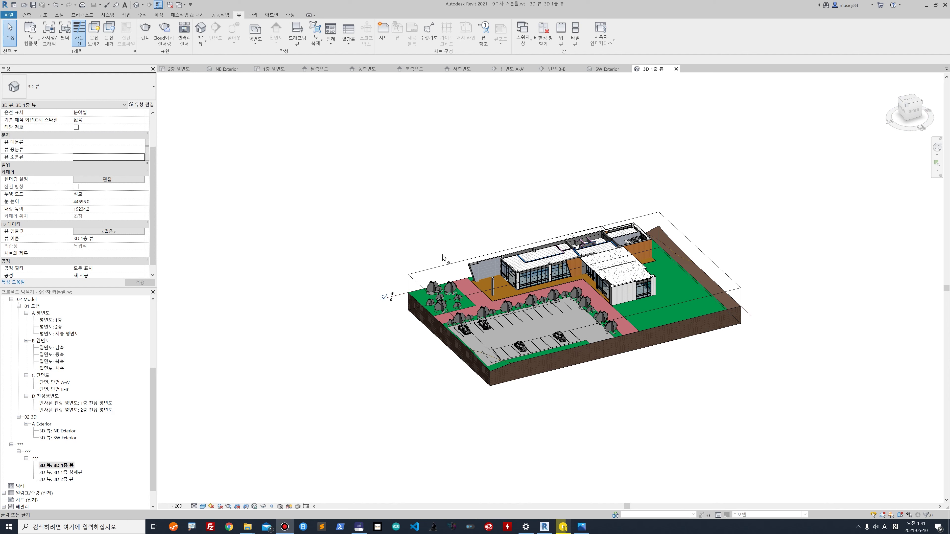
click(72, 479)
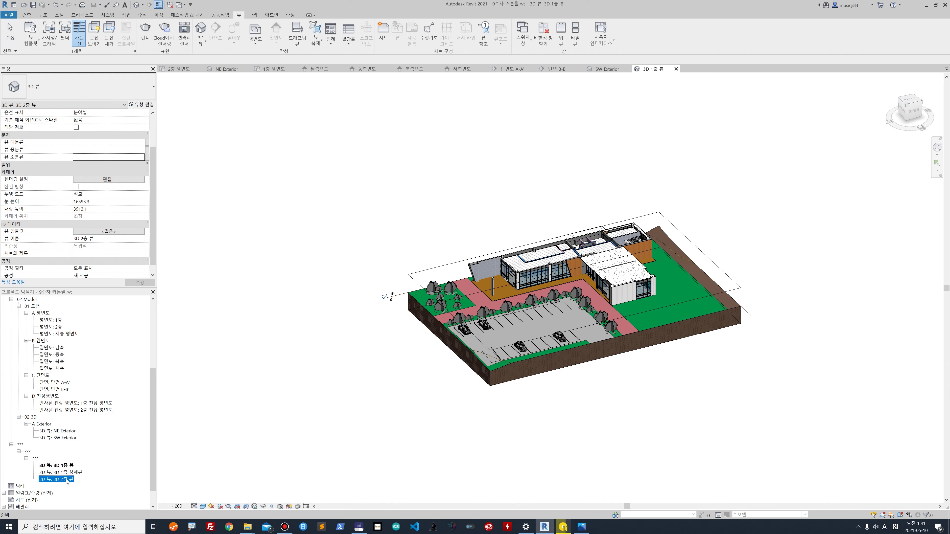
click(71, 473)
Step: Open the 3D 1층 상세뷰 view and try orienting it to a floor plan view
double_click(76, 473)
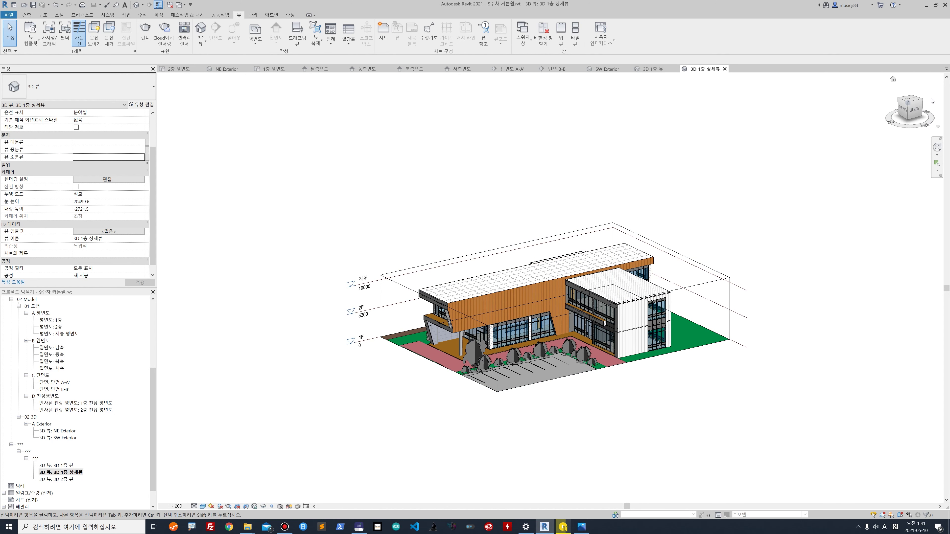
click(937, 127)
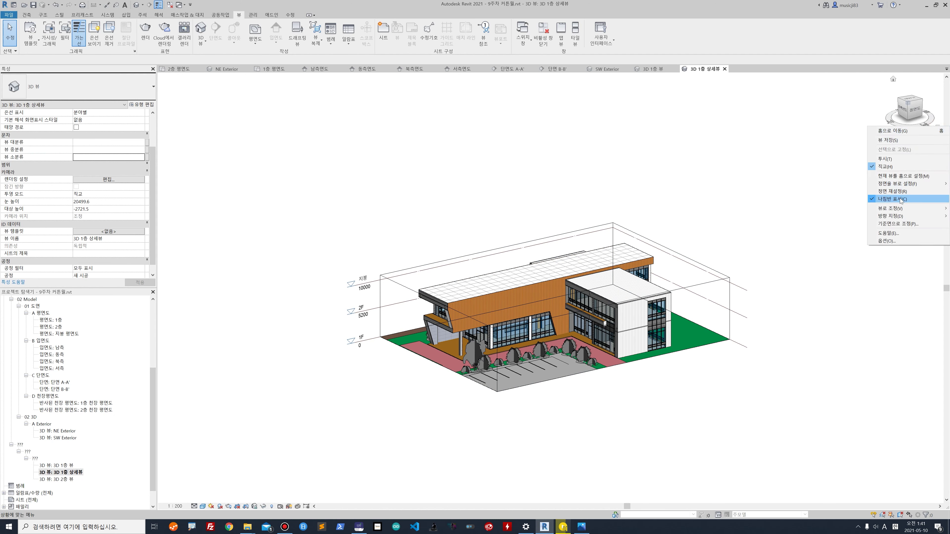
mouse_move(910, 211)
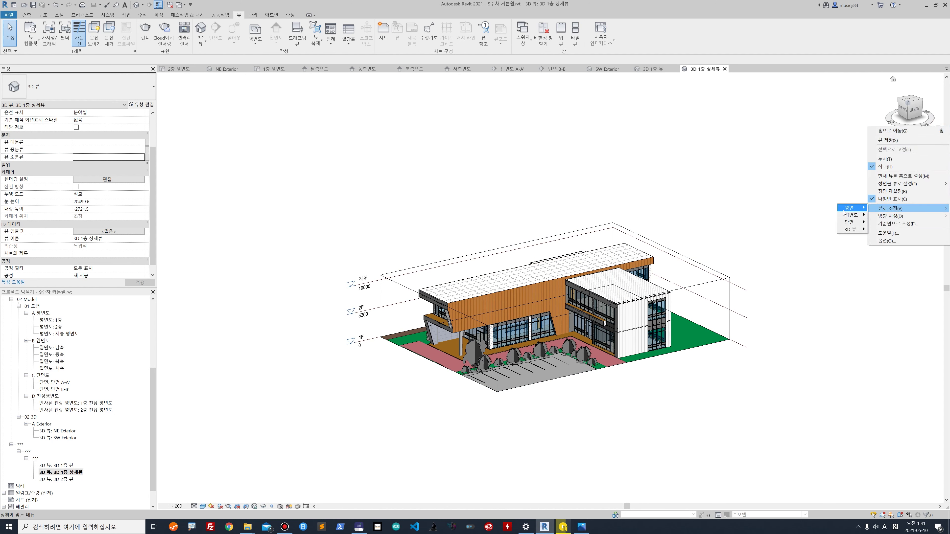
mouse_move(848, 208)
click(889, 208)
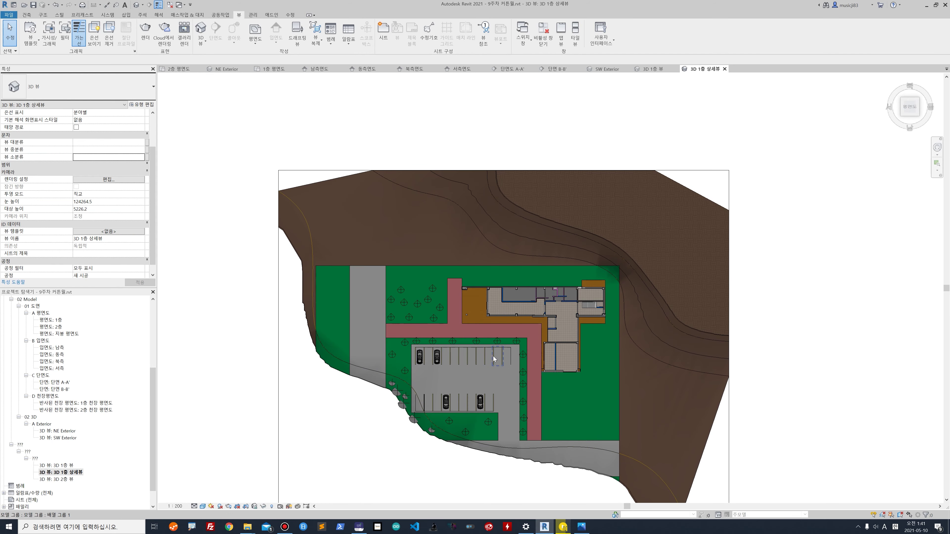
shift+middle_drag(541, 329, 592, 199)
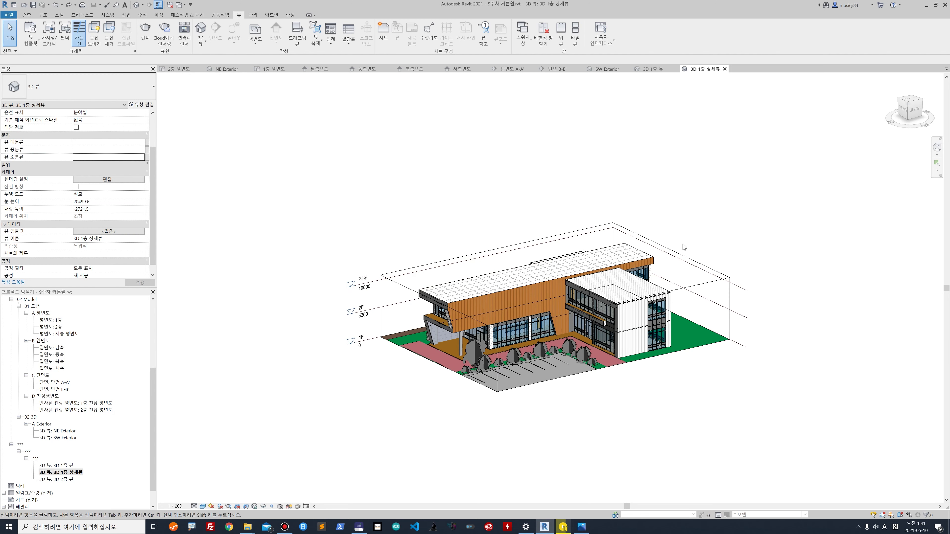
Step: Open the 3D 1층 뷰 view and lower the section box's top so it cuts through the first-floor rooms
double_click(67, 467)
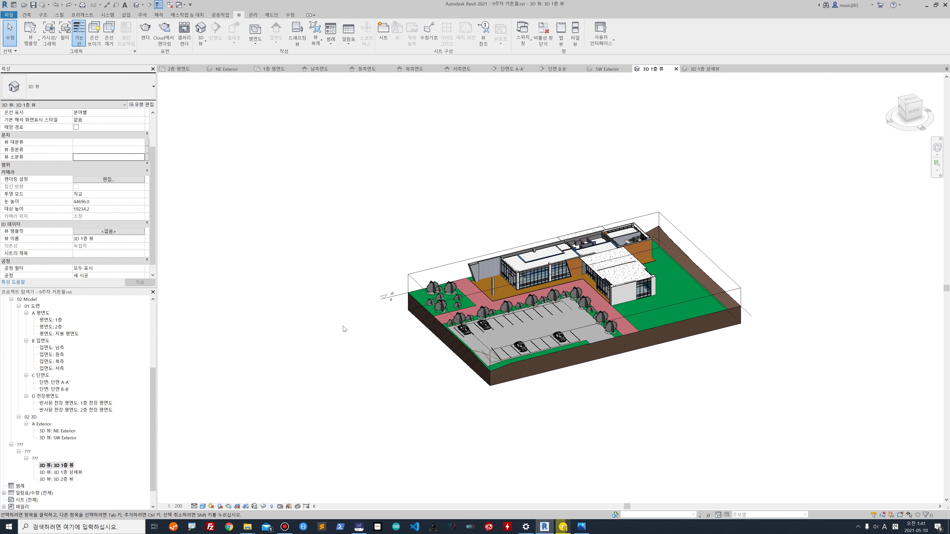
scroll(595, 273, up, 2)
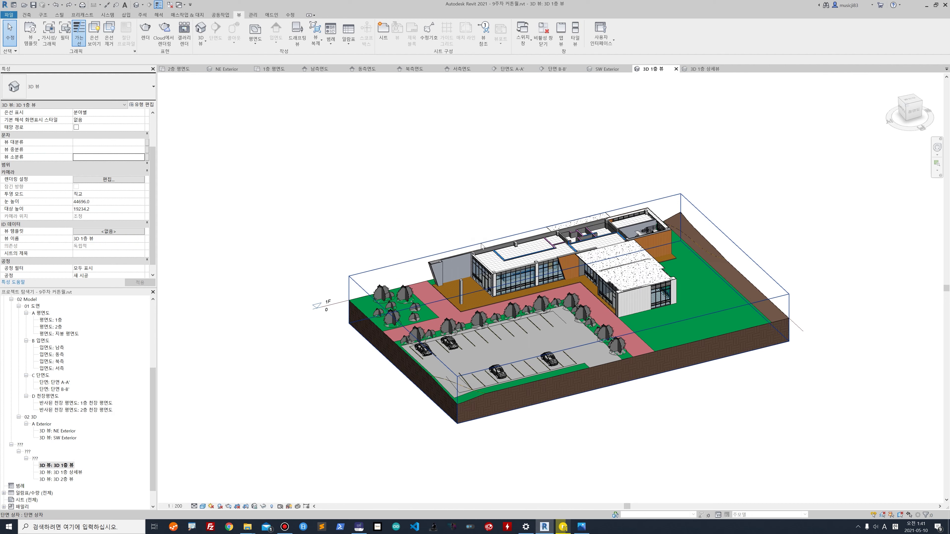
click(565, 286)
drag(565, 286, 567, 292)
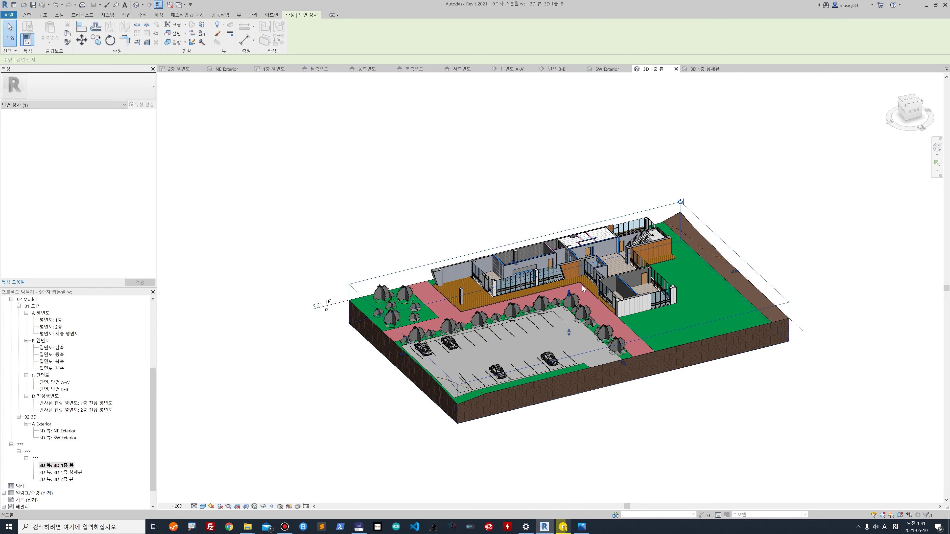
click(604, 416)
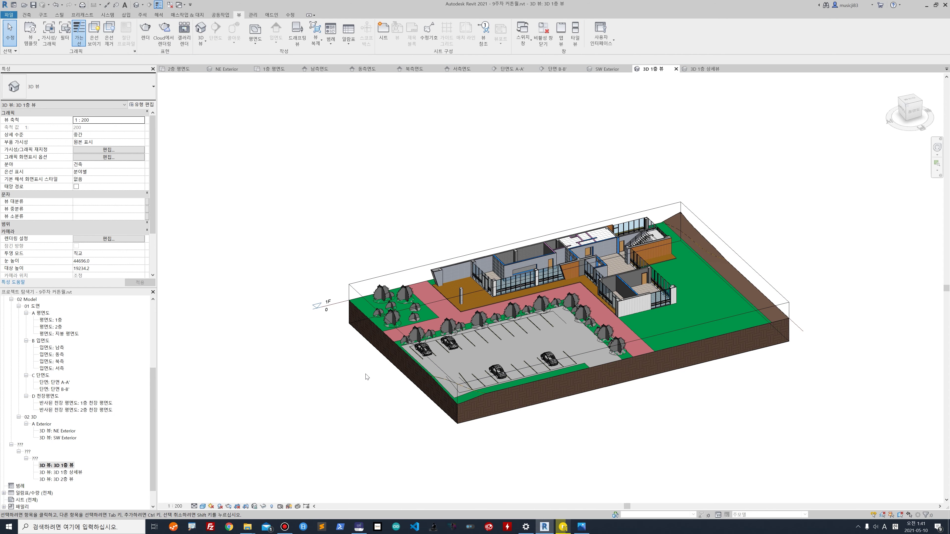
Step: Turn off the 지형 model category in the 3D 1층 뷰 view's visibility/graphics overrides
scroll(343, 404, up, 1)
key(v)
key(g)
drag(663, 195, 667, 284)
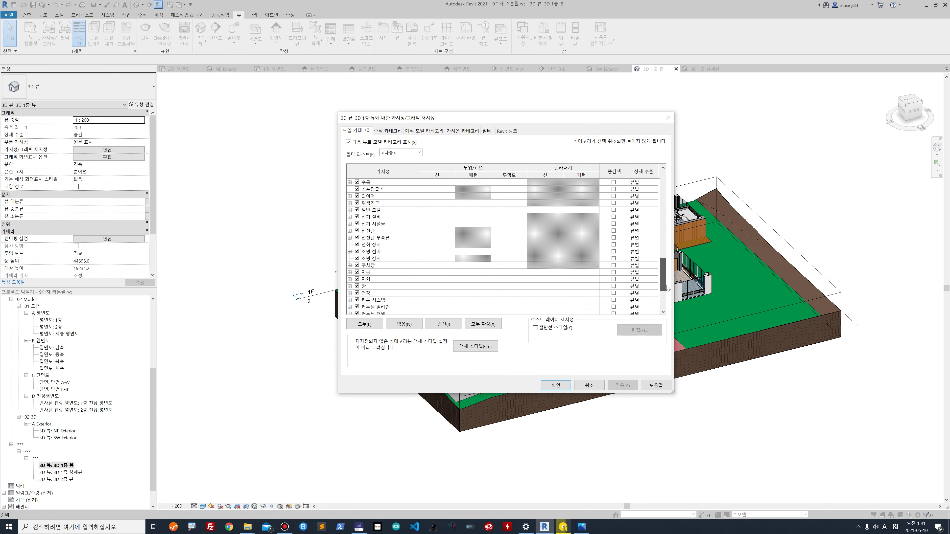
click(357, 279)
click(623, 386)
click(556, 386)
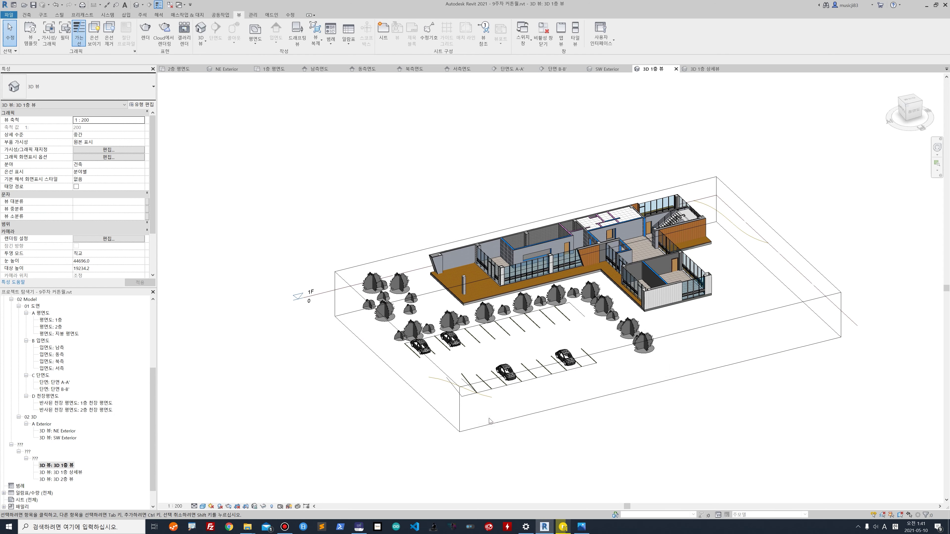
Step: Select all the shrubs, parking spaces and cars around the building and hide them in the view
click(384, 310)
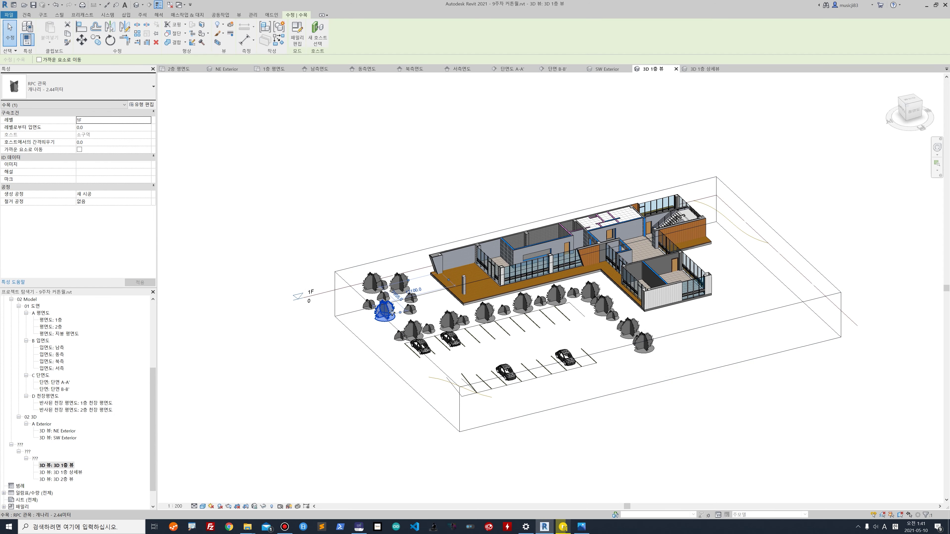
click(276, 378)
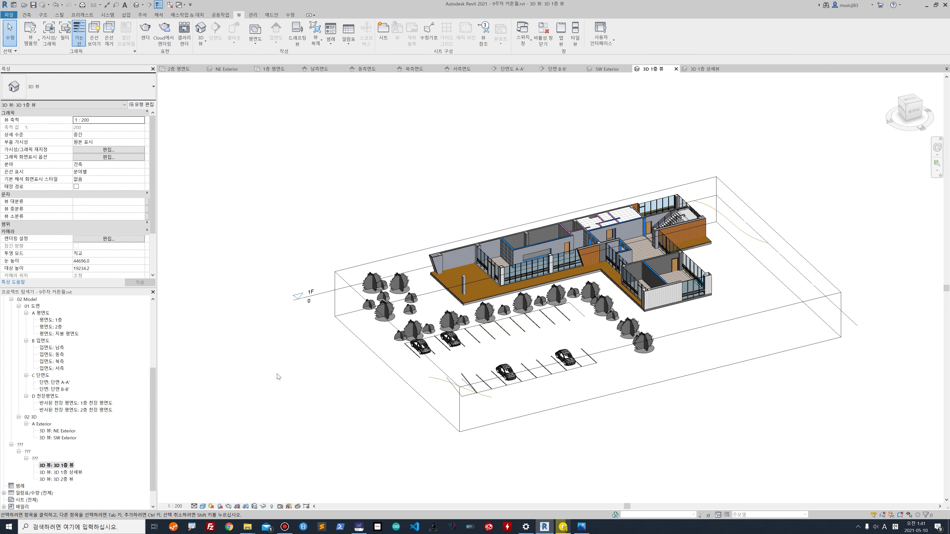
click(394, 313)
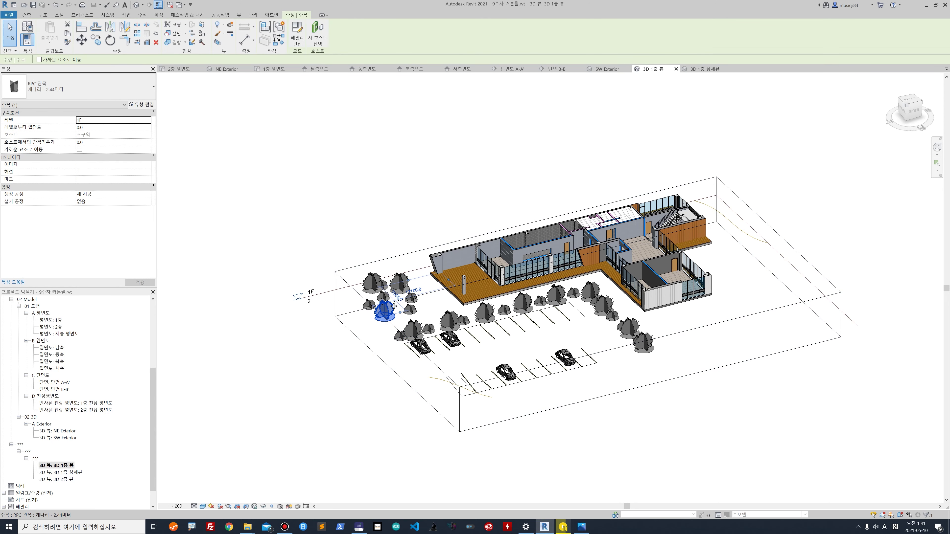
click(328, 377)
drag(302, 247, 430, 370)
ctrl+click(634, 325)
shift+middle_drag(641, 320, 582, 427)
middle_drag(615, 376, 634, 319)
ctrl+drag(357, 281, 625, 451)
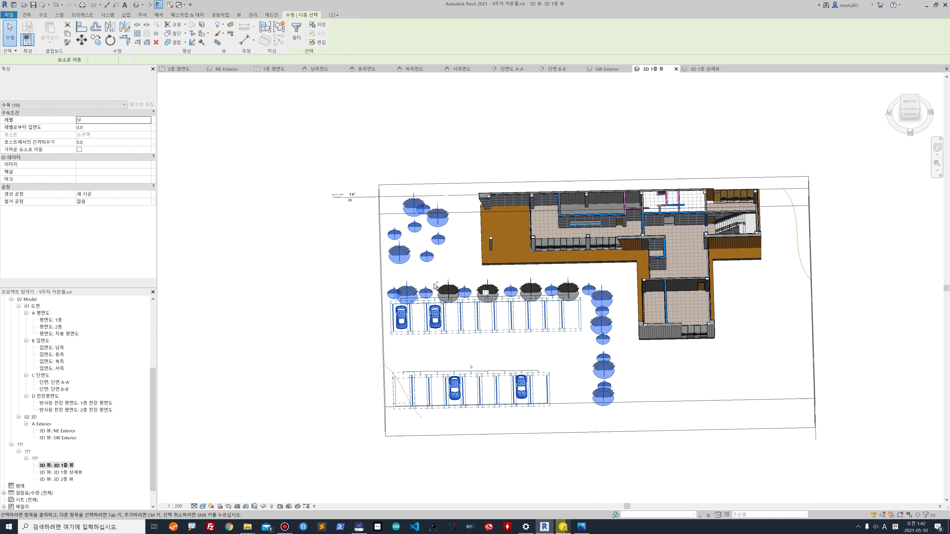
ctrl+drag(362, 263, 632, 405)
ctrl+click(553, 288)
right_click(554, 292)
mouse_move(590, 355)
click(658, 355)
shift+middle_drag(434, 360, 567, 285)
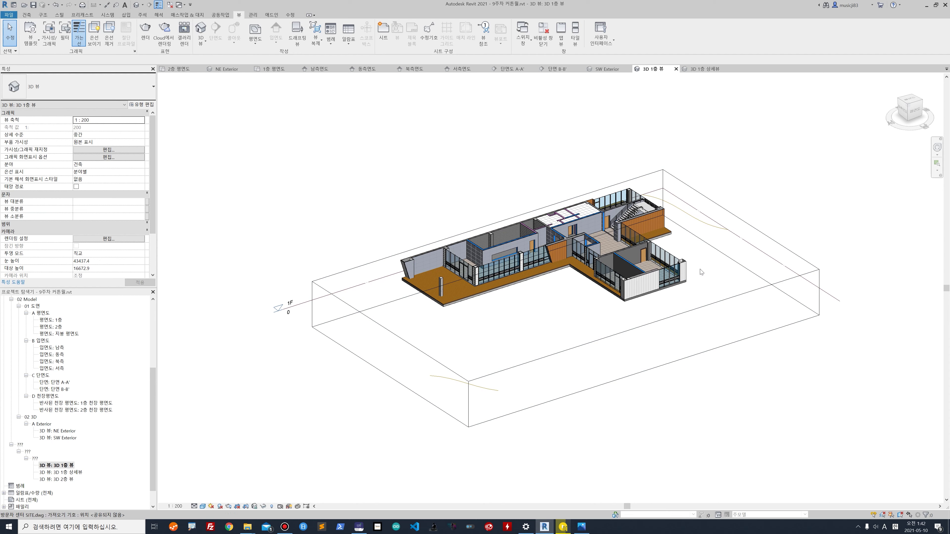
Step: Turn off the imported 방문자 센터 SITE.dwg category in the view's visibility/graphics overrides
key(v)
key(g)
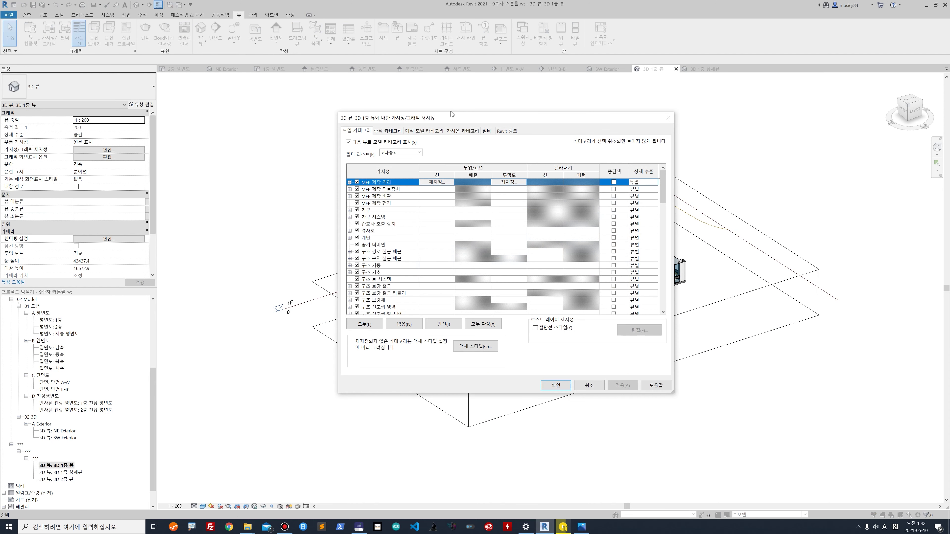
click(463, 130)
click(357, 167)
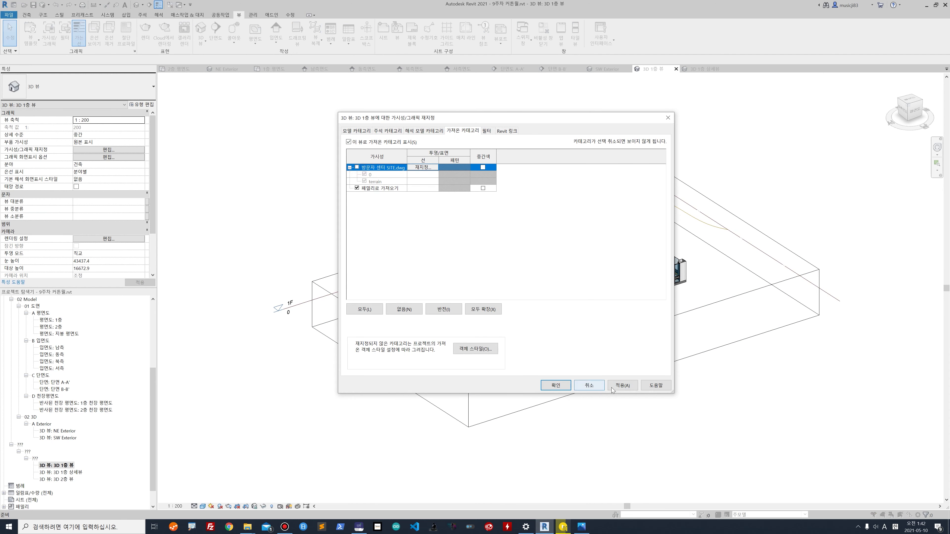
click(556, 385)
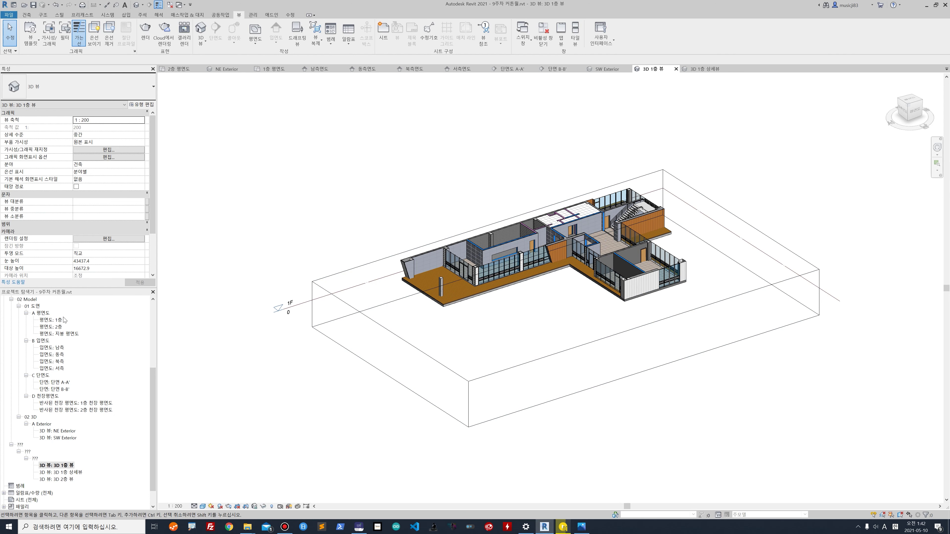
Step: Hide the 1F level marker in the 3D 1층 뷰 view
scroll(75, 390, up, 2)
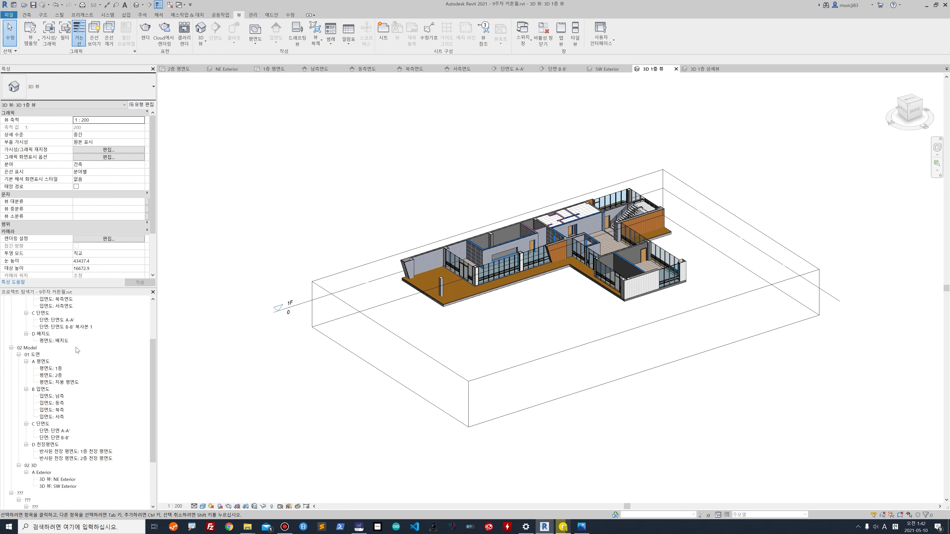
scroll(77, 350, down, 1)
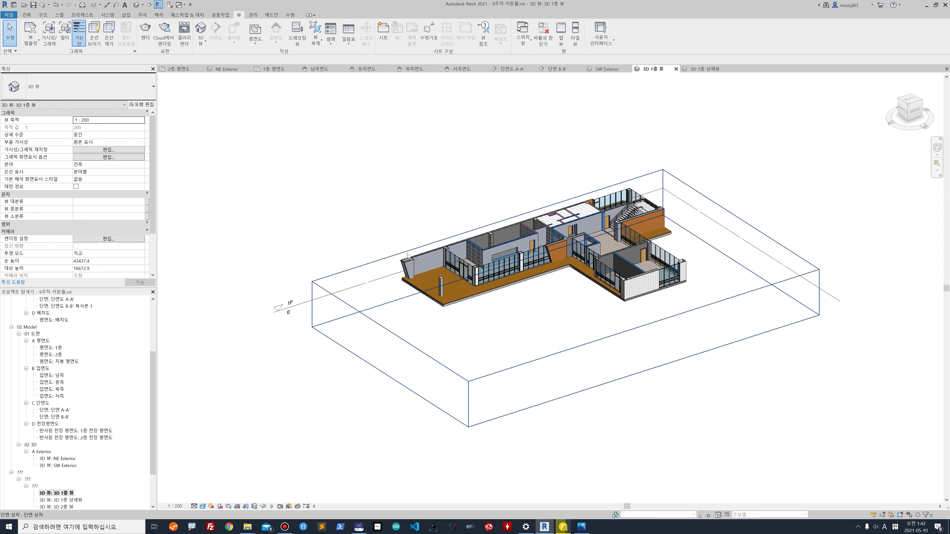
click(287, 353)
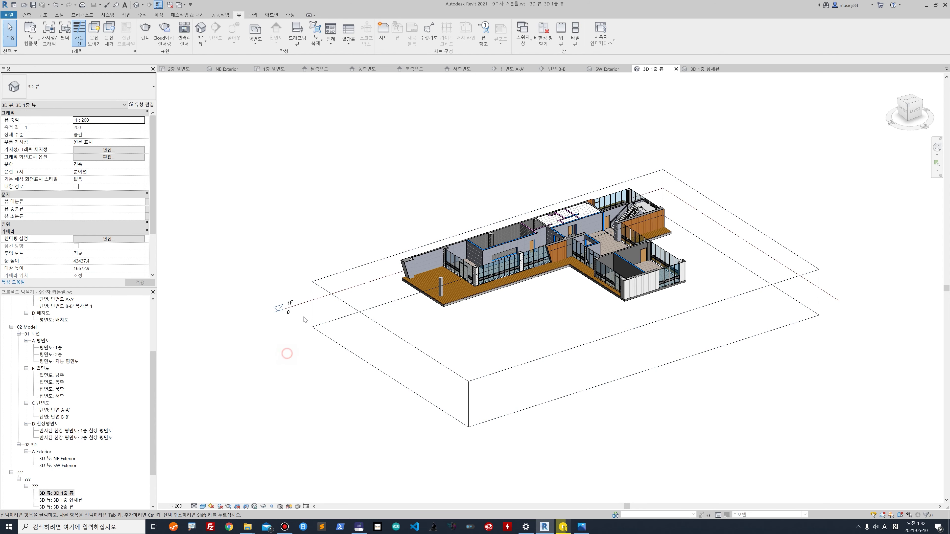
click(299, 304)
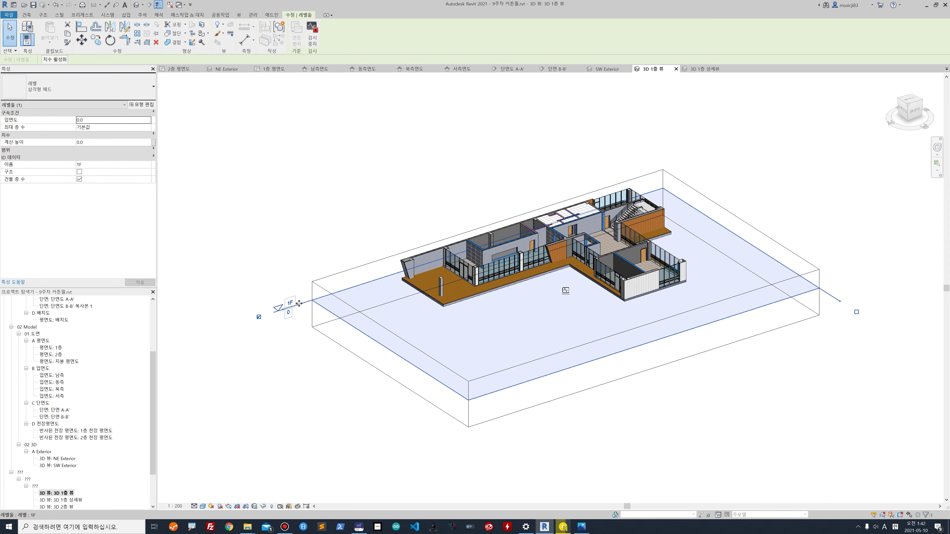
key(Escape)
scroll(119, 442, down, 2)
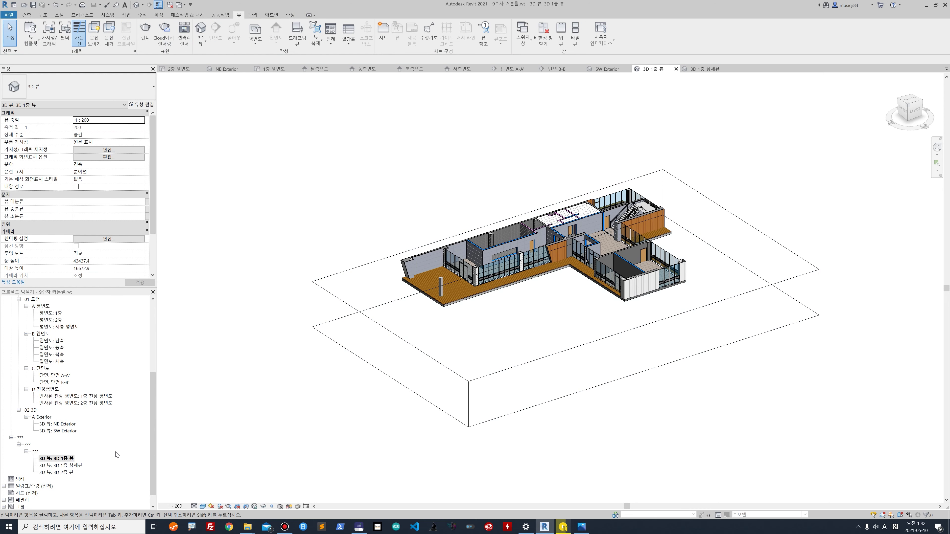
Step: Rename the 3D 1층 뷰 view as 1st Floor ISO
click(68, 458)
click(68, 458)
click(51, 459)
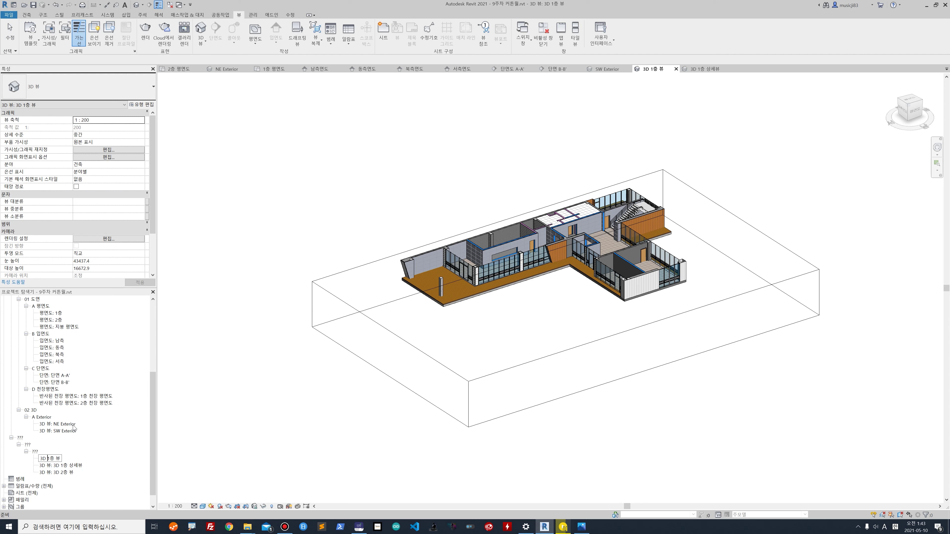
key(ctrl+a)
text(1st Floor ISO)
key(Return)
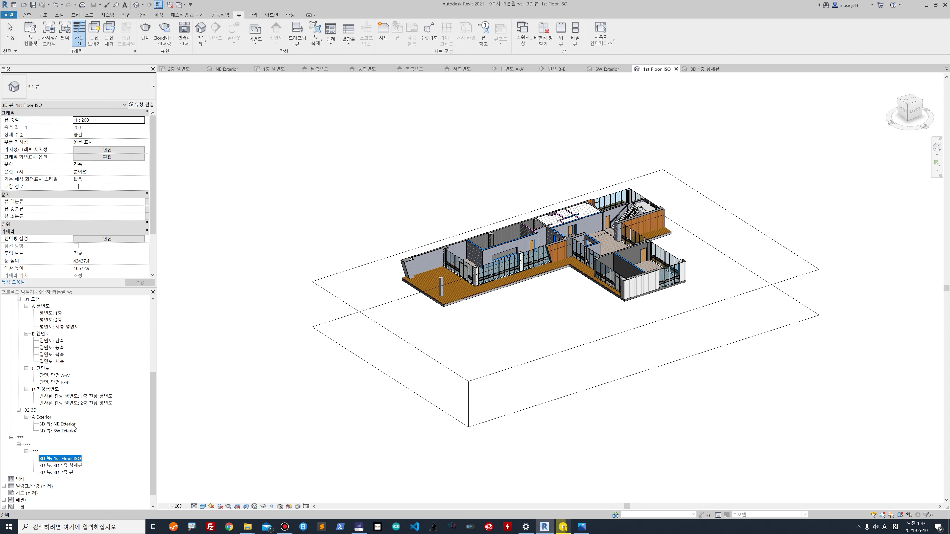
Step: Rename the 3D 2층 뷰 view as 2nd Floor ISO
click(67, 472)
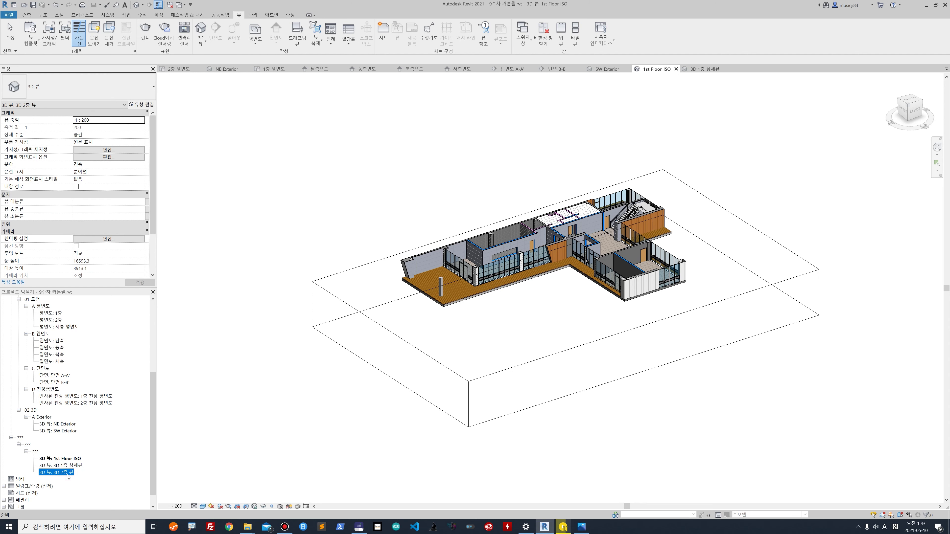
click(67, 473)
text(2nd Floor)
text( SI)
key(BackSpace)
key(BackSpace)
key(BackSpace)
text(ISO)
key(Return)
Step: Set the 1st Floor ISO view's 뷰 대분류 to 02 Model, 뷰 중분류 to 02 3D and 뷰 소분류 to B Isometric
click(67, 459)
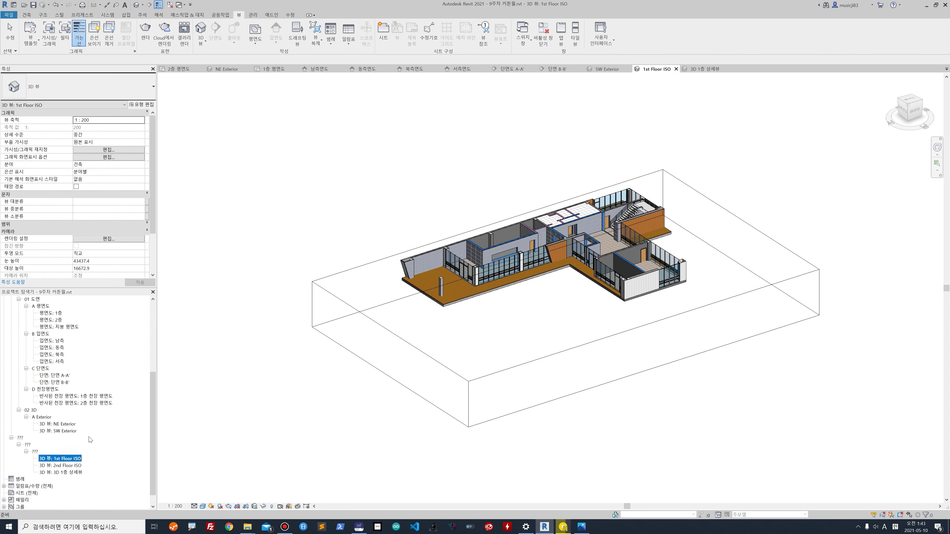
click(141, 202)
click(108, 215)
click(141, 209)
click(84, 229)
click(118, 216)
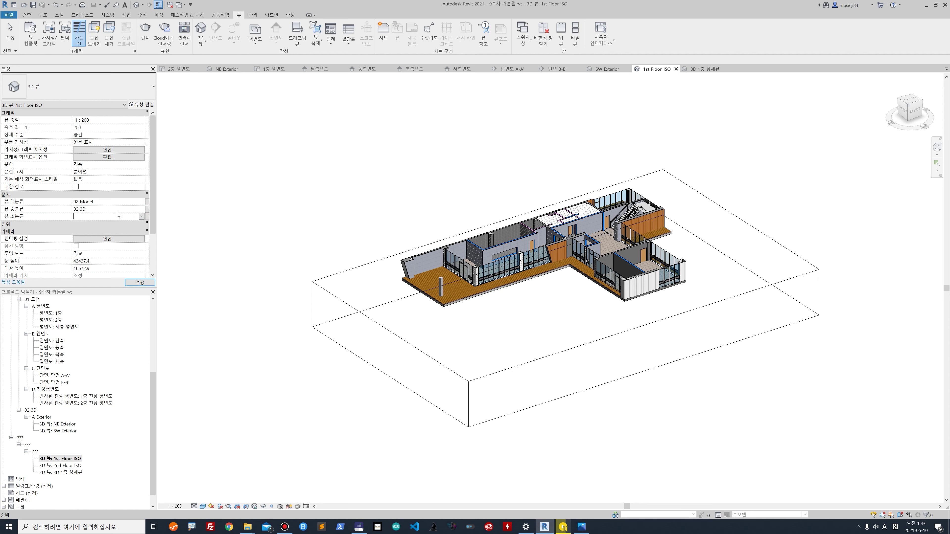
text(B Isom)
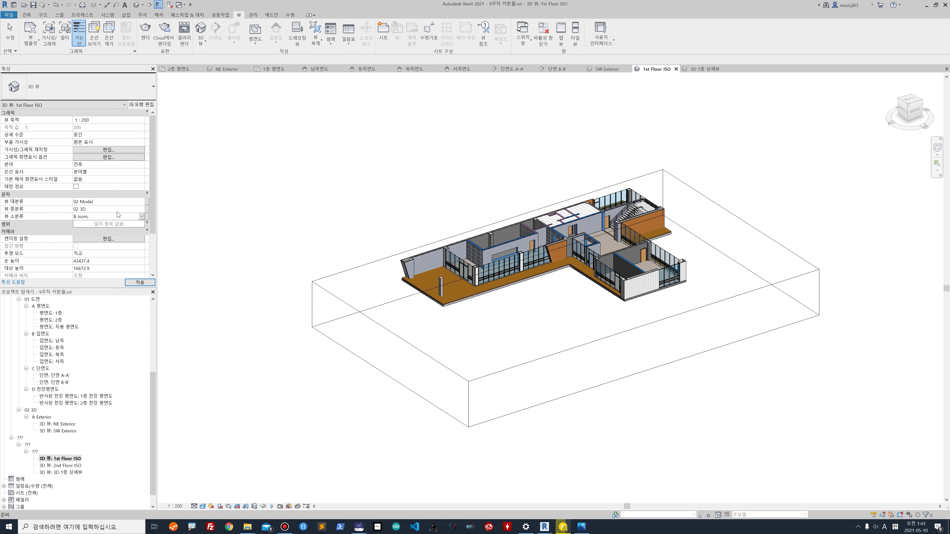
text(etric)
key(Return)
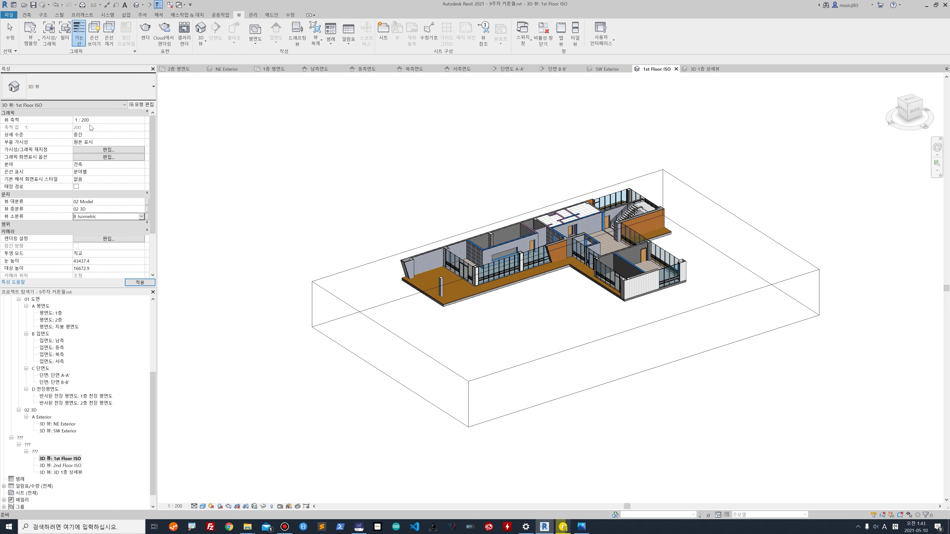
Step: Set the 2nd Floor ISO view's 뷰 대분류 to 02 Model, 뷰 중분류 to 02 3D and 뷰 소분류 to B Isometric
click(62, 473)
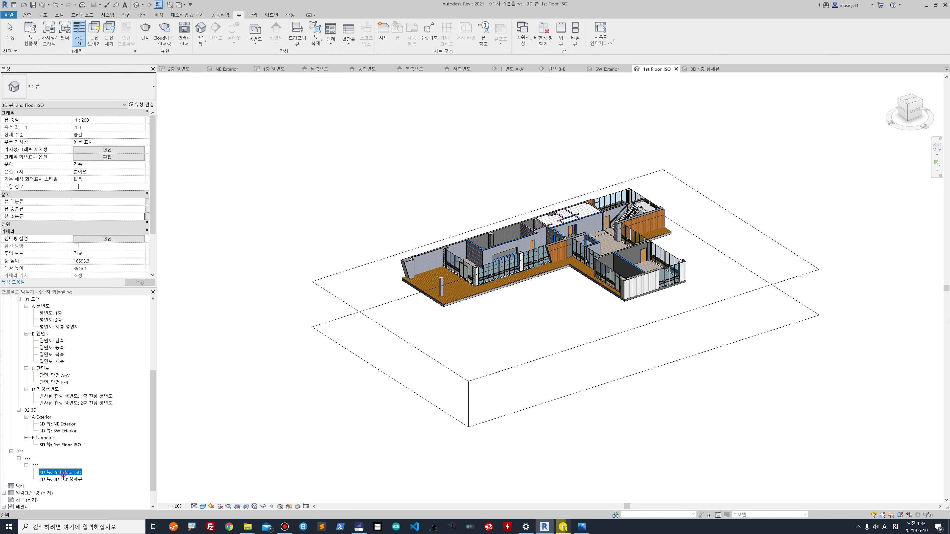
click(143, 203)
click(141, 211)
click(141, 209)
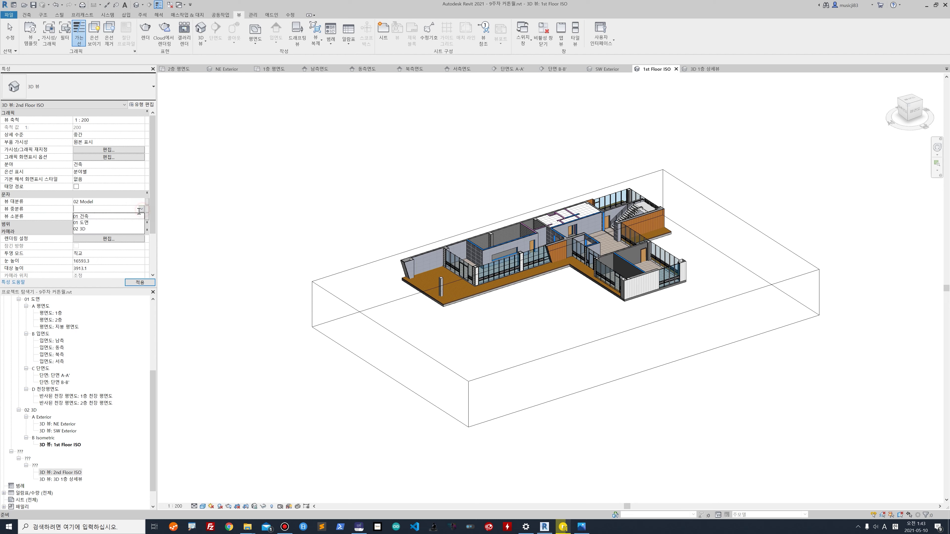
click(100, 227)
click(140, 217)
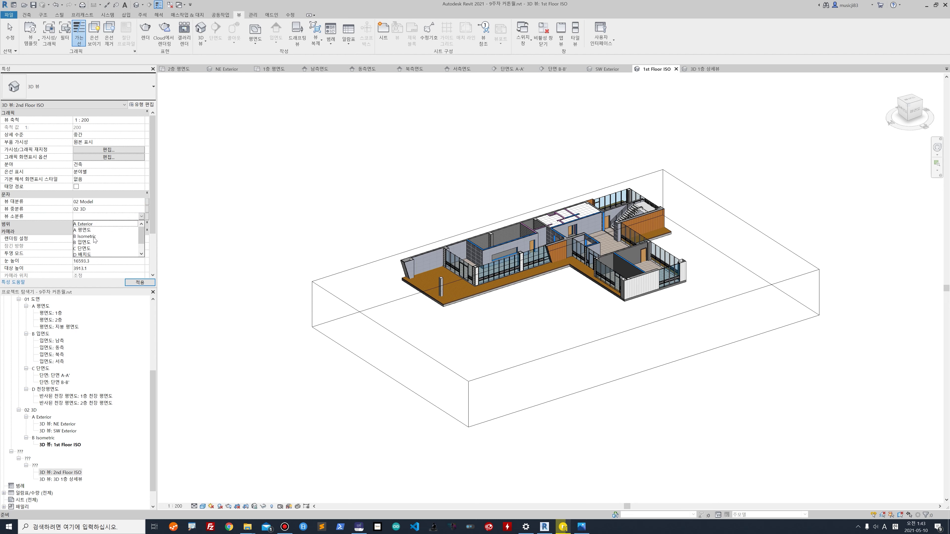
click(95, 242)
click(133, 284)
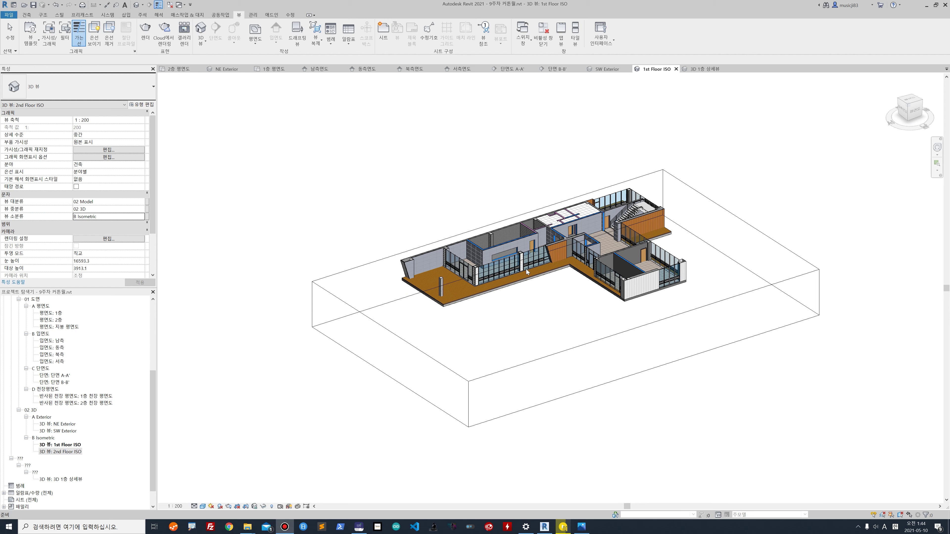
click(59, 452)
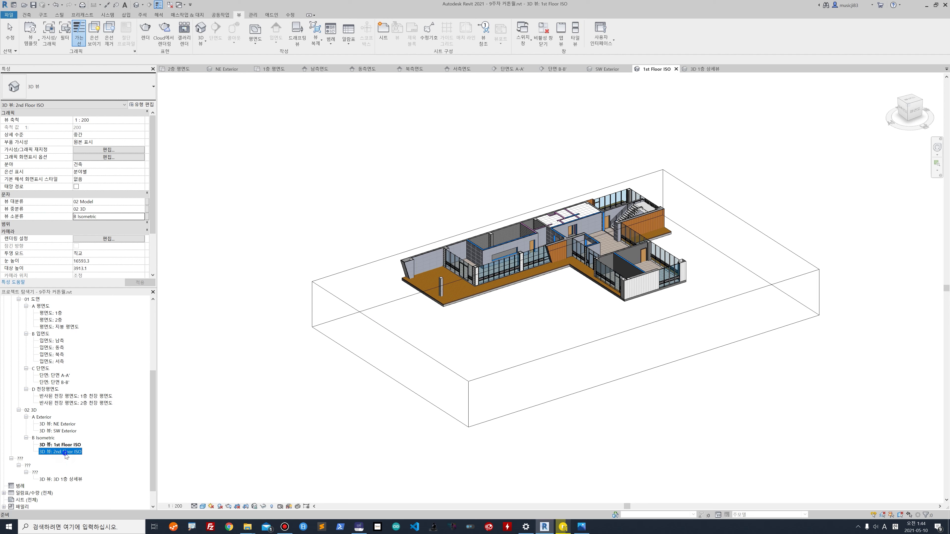
right_click(66, 454)
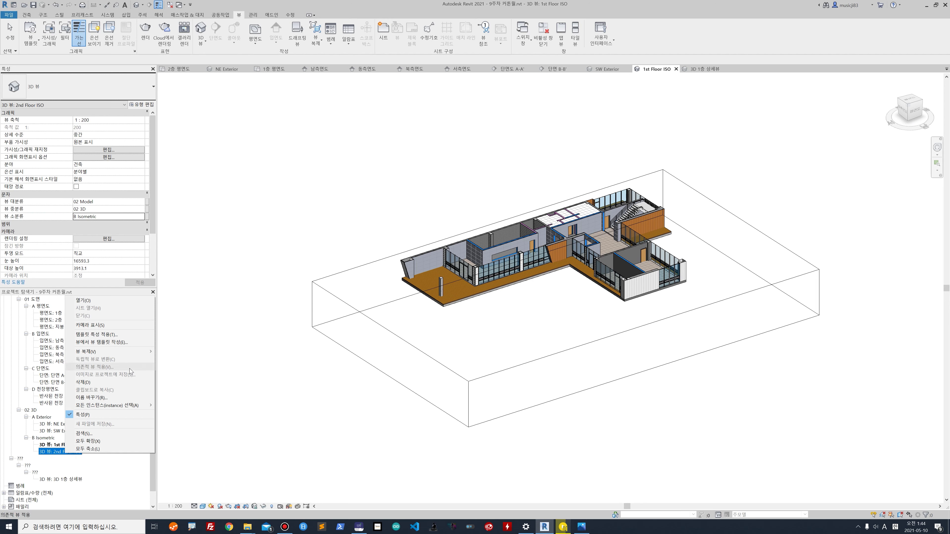
click(80, 462)
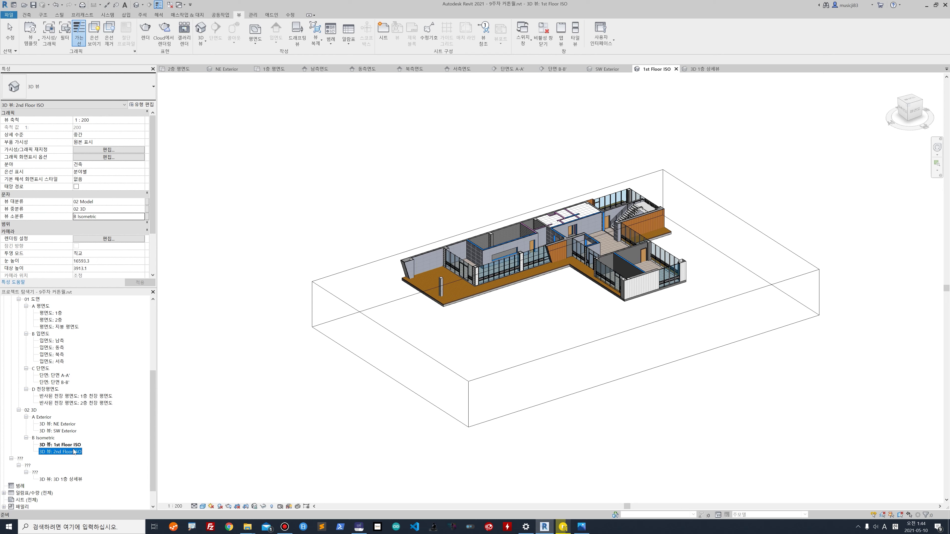
Step: Duplicate the 1st Floor ISO 3D view and rename the copy as A-A' 3D Section
right_click(67, 447)
mouse_move(112, 343)
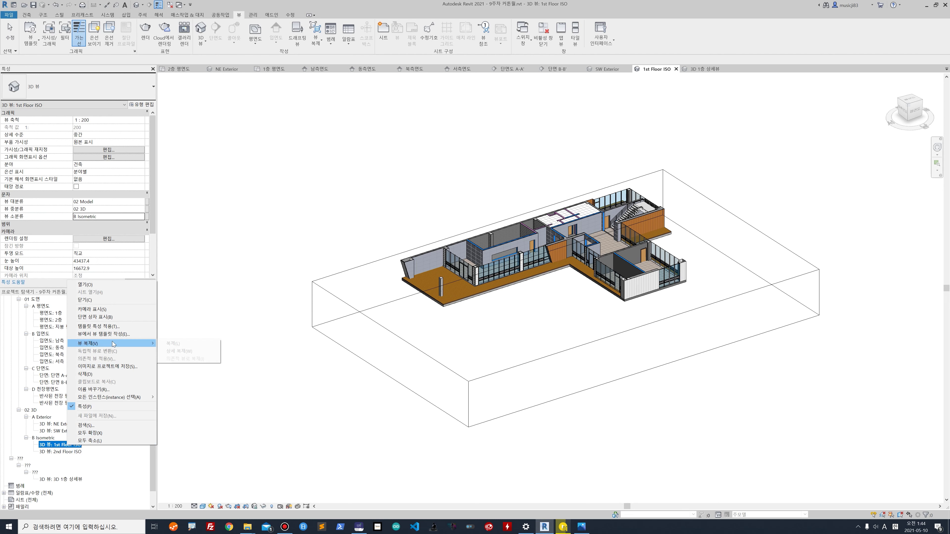
click(176, 343)
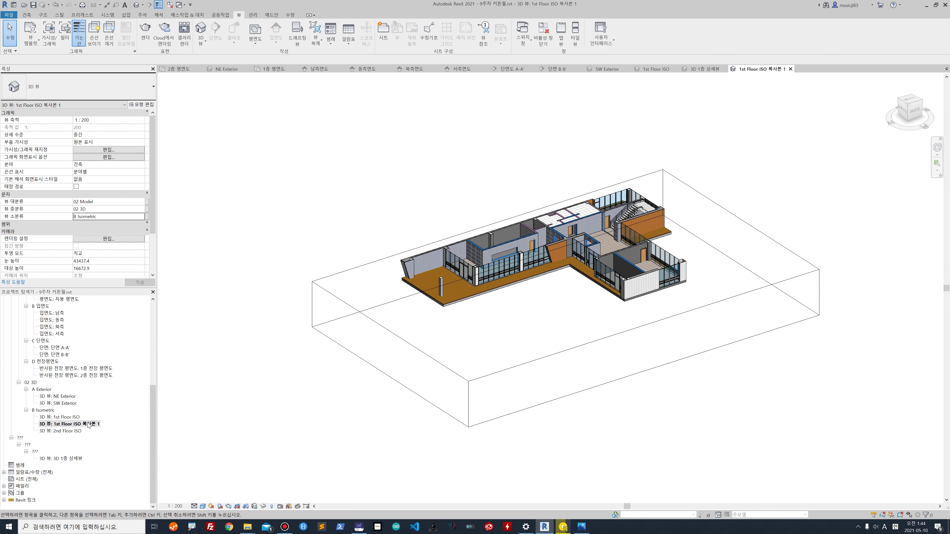
click(88, 424)
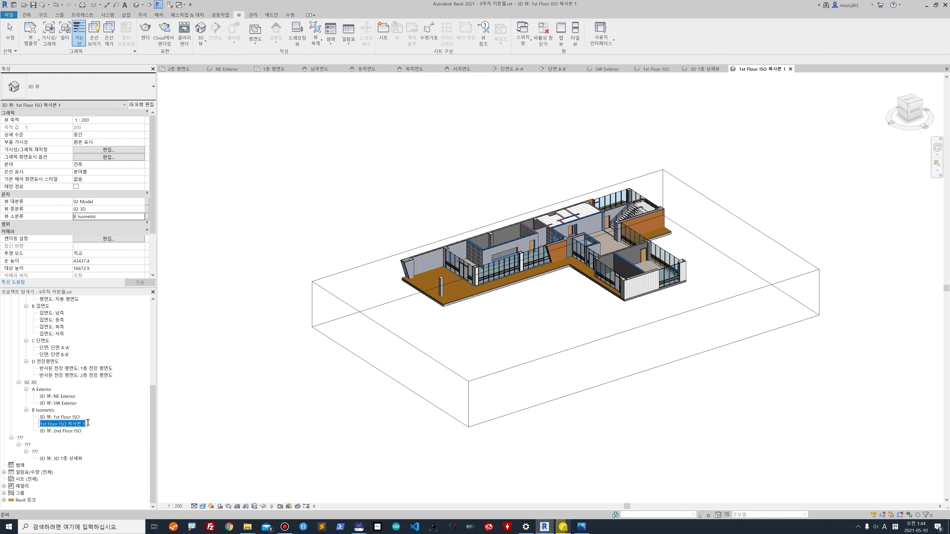
text(A-A' 3D Section)
key(Return)
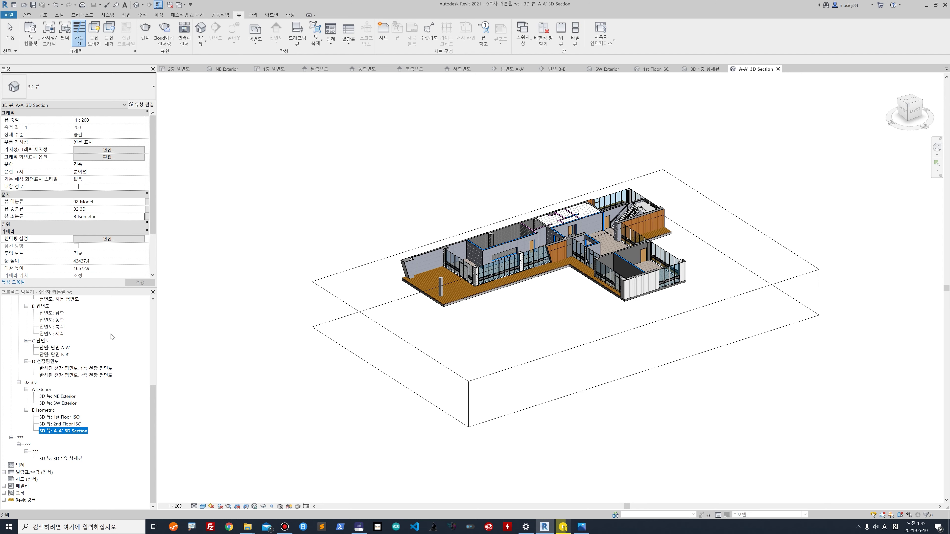
Step: Check section view A-A', then raise the top of the section box in the A-A' 3D Section view above the roof
double_click(56, 347)
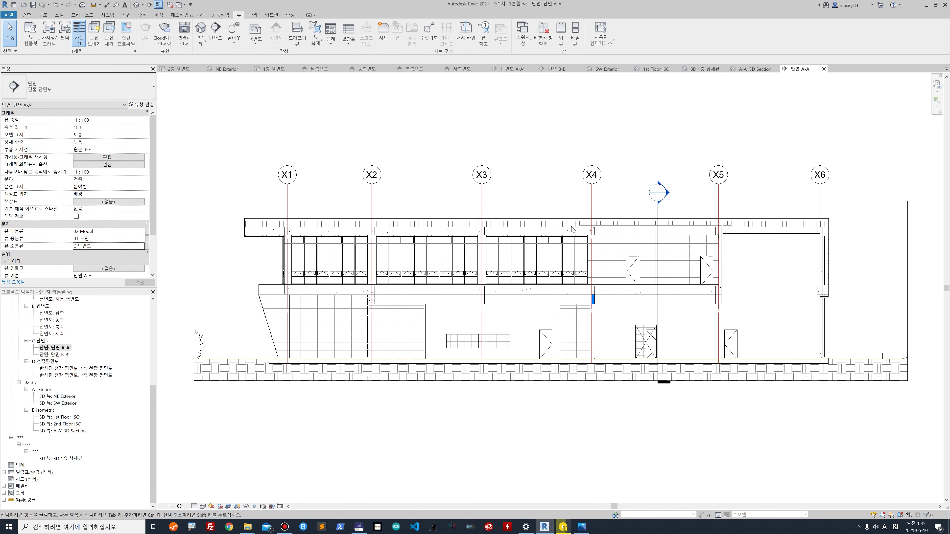
double_click(65, 431)
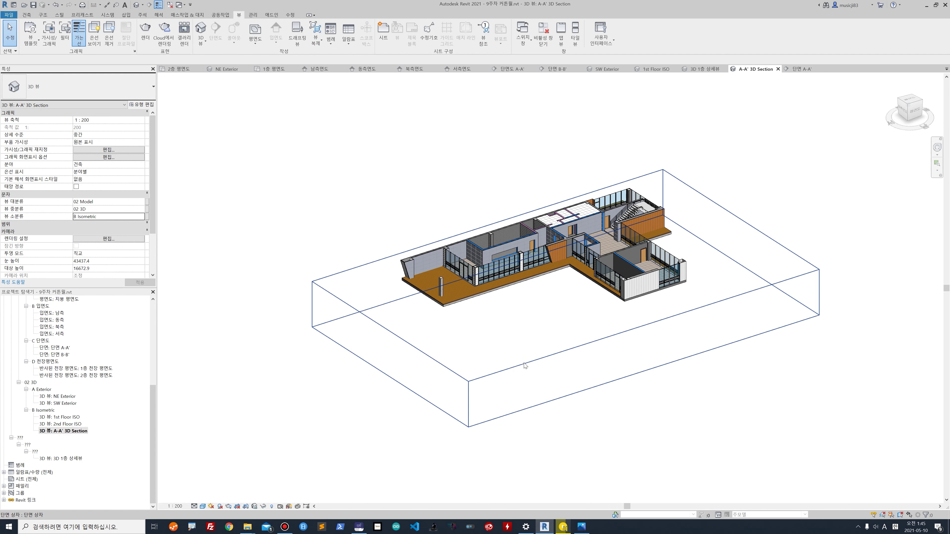
click(525, 366)
drag(566, 275, 565, 209)
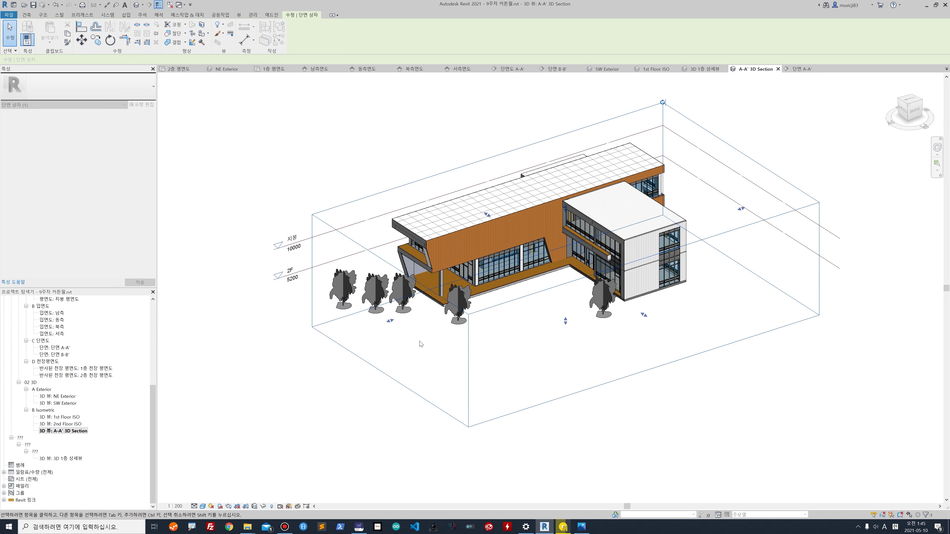
key(Escape)
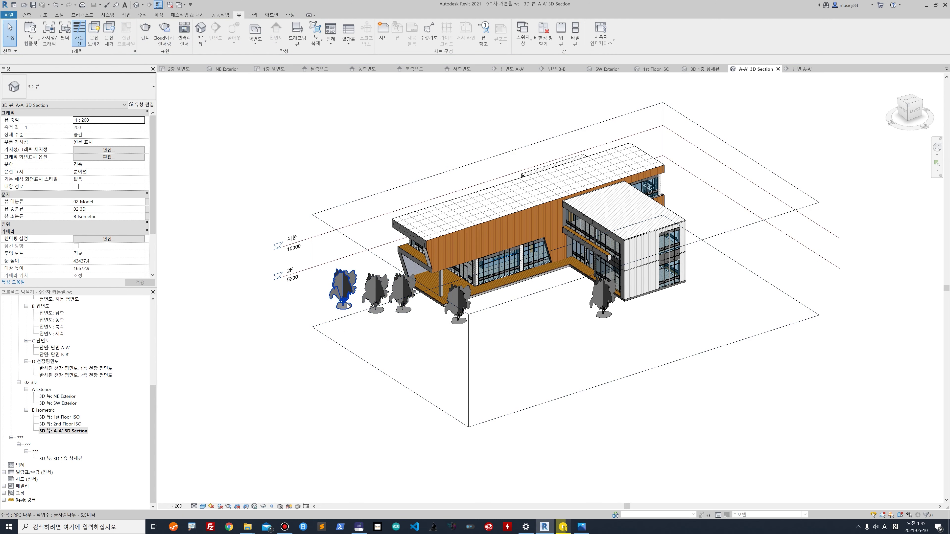
Step: Turn off the planting category (수목) in the visibility/graphics overrides of the A-A' 3D Section view
click(292, 250)
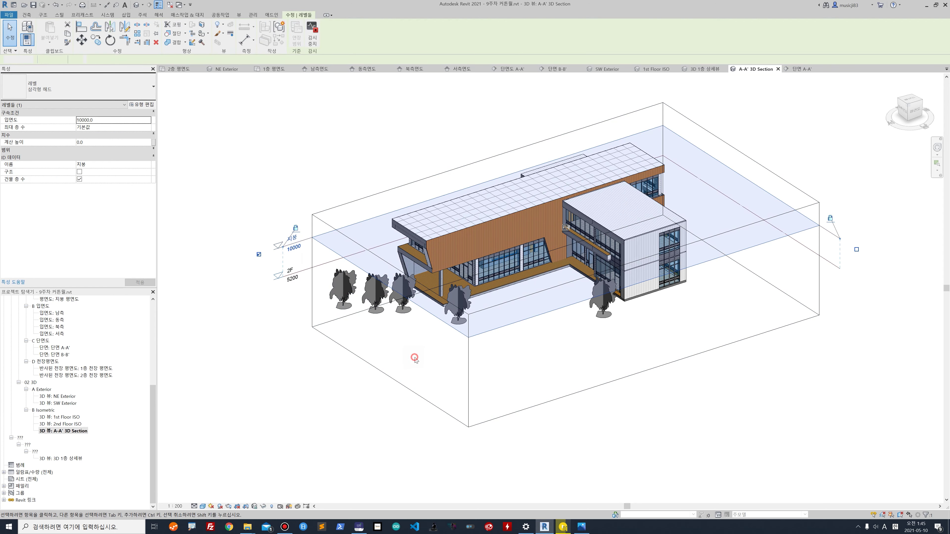
click(414, 358)
shift+middle_drag(414, 358, 350, 179)
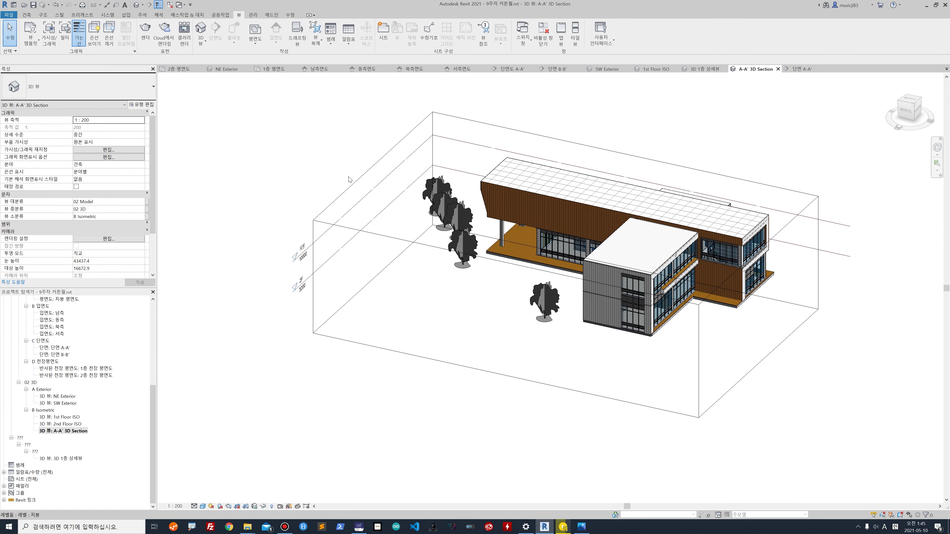
drag(340, 134, 484, 342)
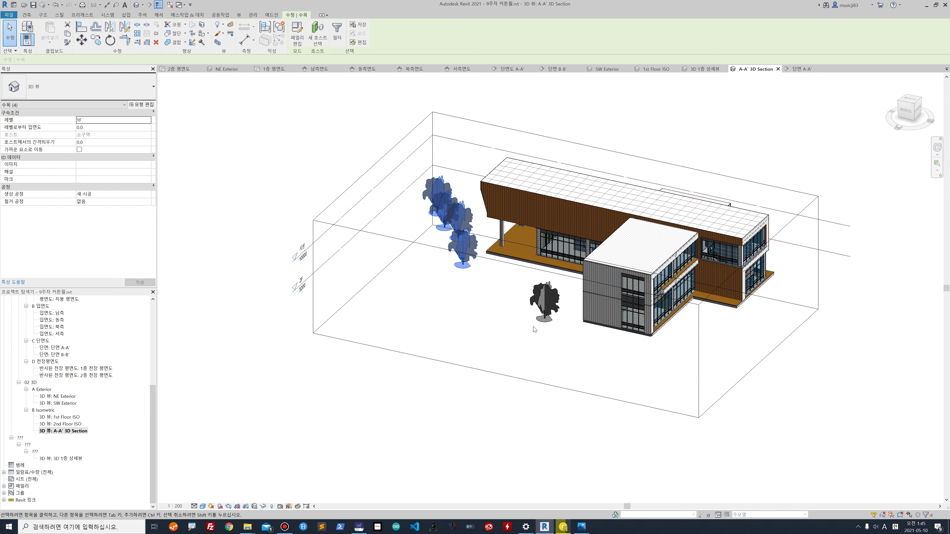
click(478, 307)
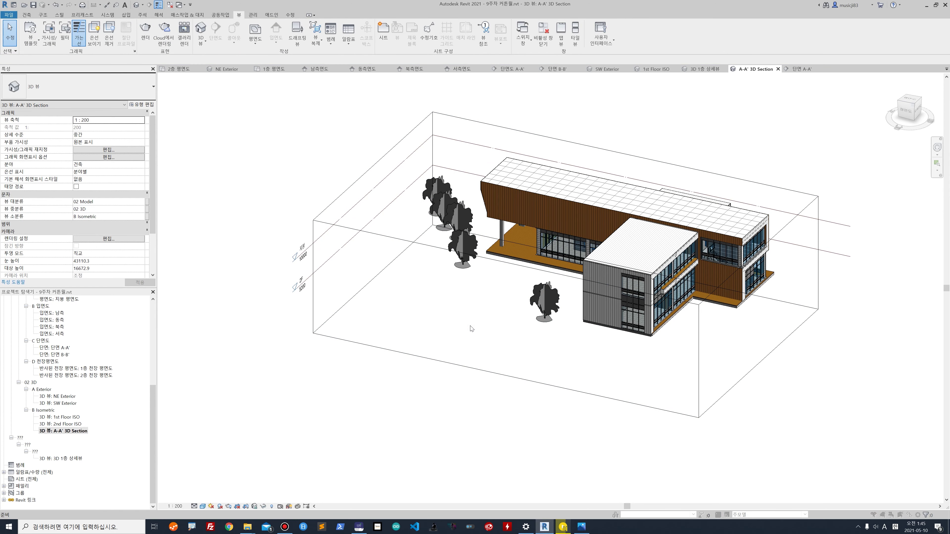
key(v)
key(g)
drag(667, 202, 666, 271)
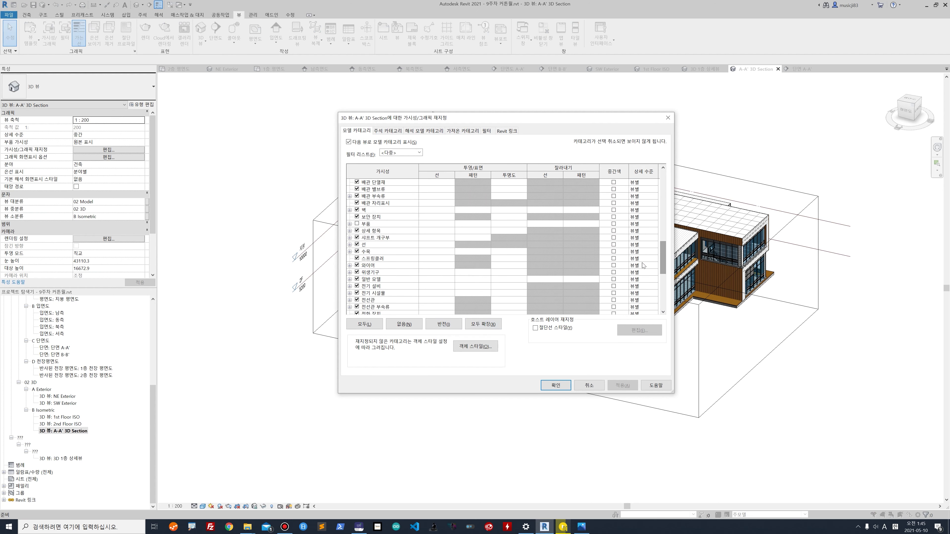
click(357, 252)
click(623, 386)
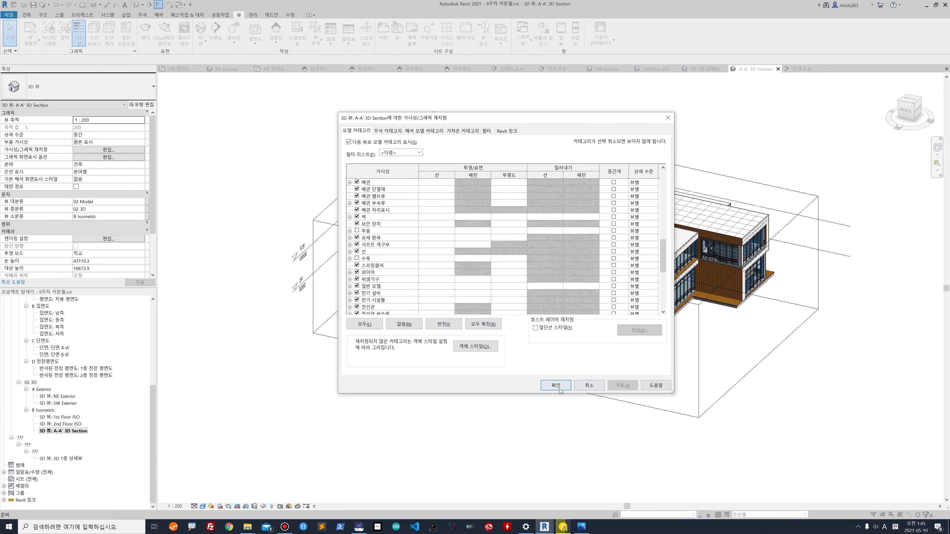
click(557, 386)
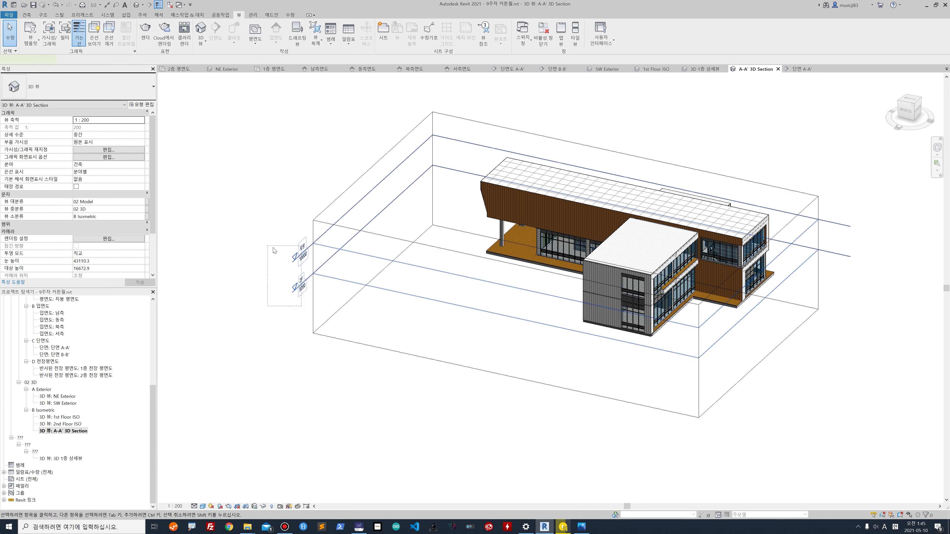
Step: Hide the 지붕 and 2F level elements in the A-A' 3D Section view
drag(275, 251, 277, 252)
right_click(294, 259)
mouse_move(337, 314)
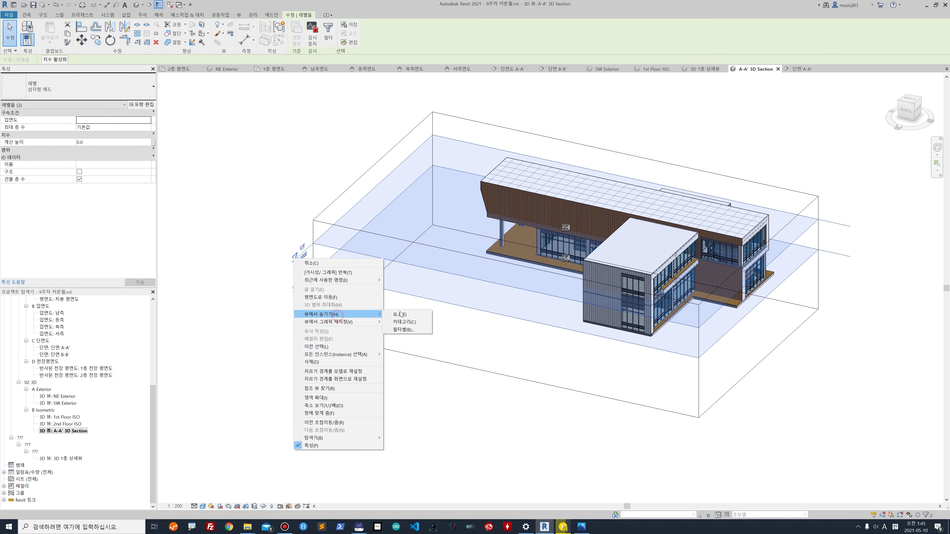
click(400, 314)
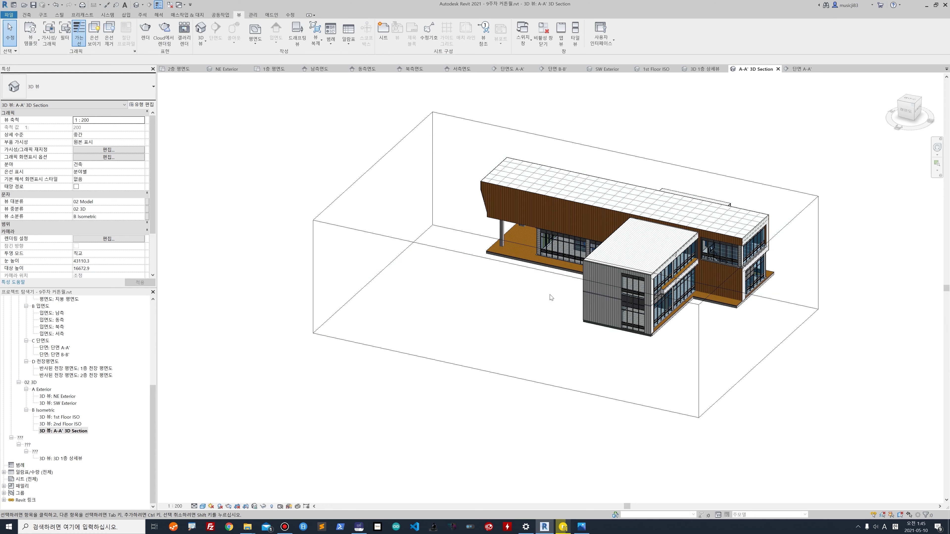
Step: Pull the courtyard-side face of the section box inward to cut lengthwise through the long building wing, showing the interior from the cut side
click(501, 261)
shift+middle_drag(501, 261, 669, 253)
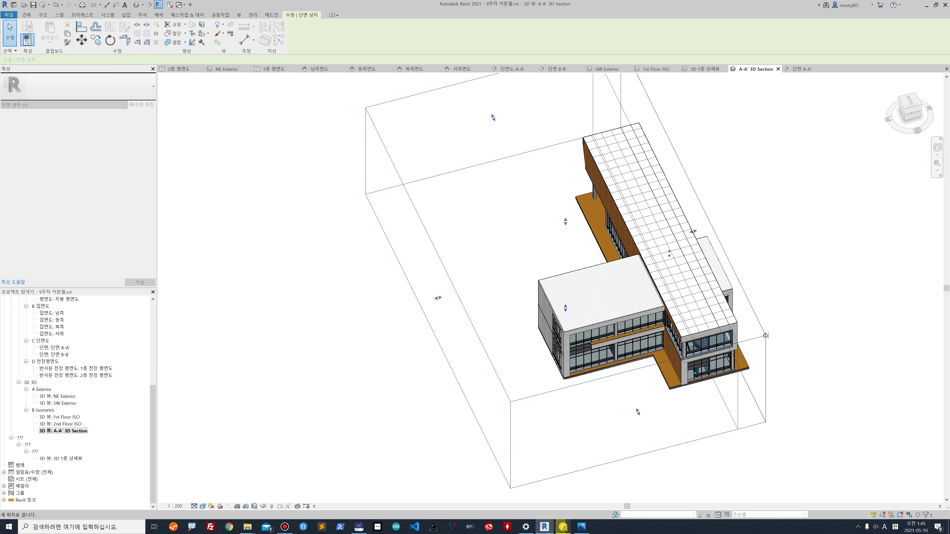
drag(669, 253, 664, 240)
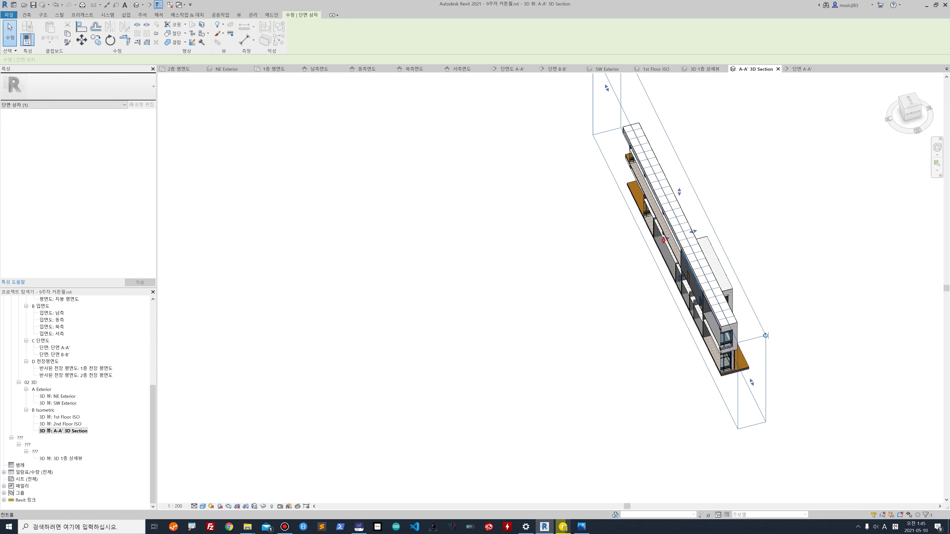
mouse_move(622, 298)
shift+middle_down()
mouse_move(720, 267)
mouse_move(791, 176)
mouse_move(730, 293)
mouse_move(766, 331)
mouse_move(685, 318)
shift+middle_up()
click(755, 307)
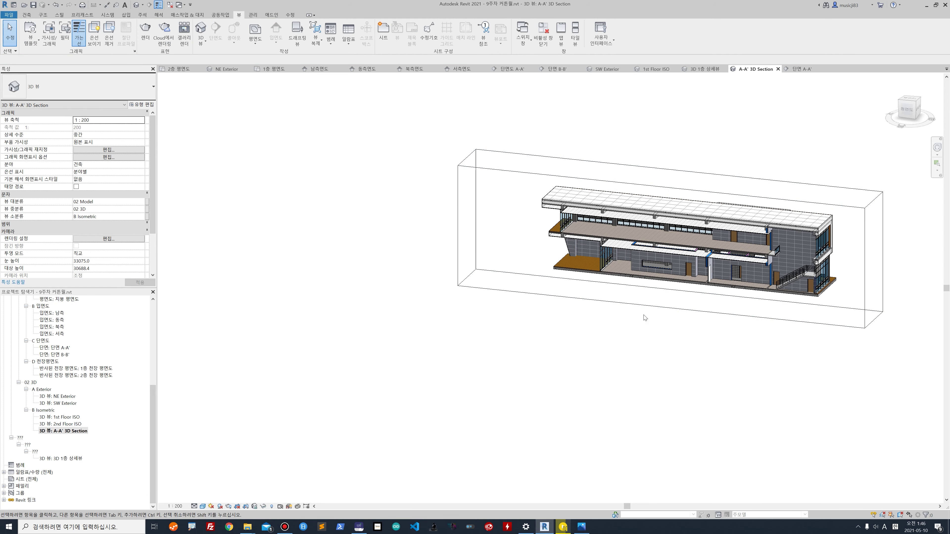
shift+middle_drag(561, 333, 643, 327)
Step: Set the view sub-category (뷰 소분류) of the A-A' 3D Section view to C 3D Section
click(131, 216)
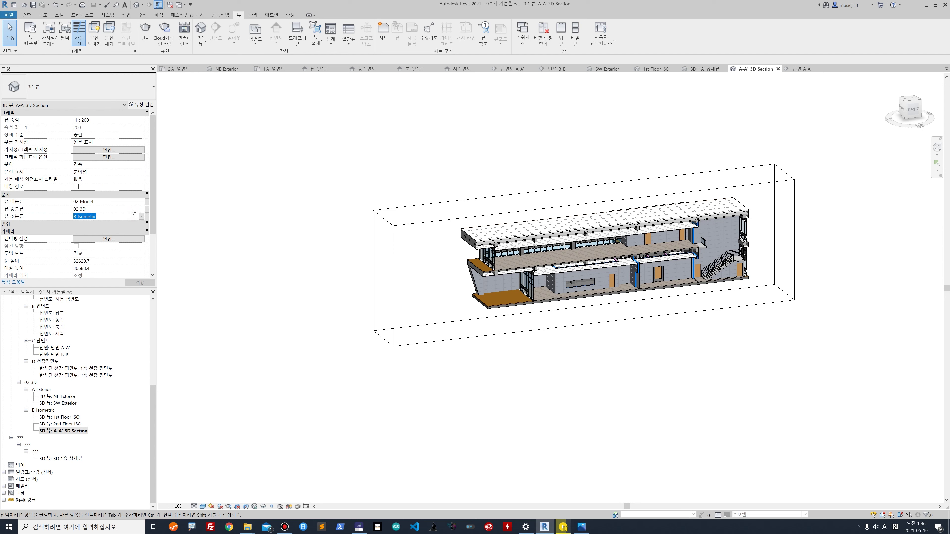
text(C #)
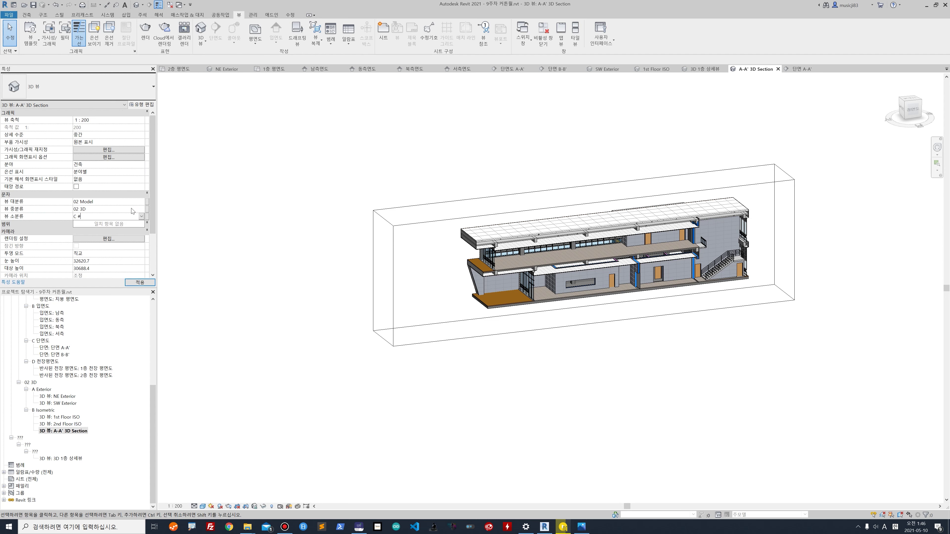
text(D Section)
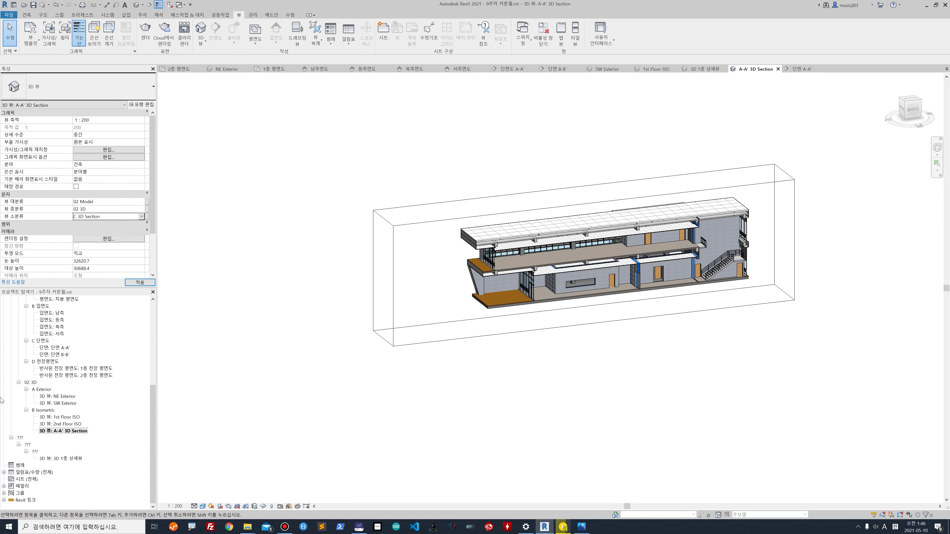
right_click(71, 418)
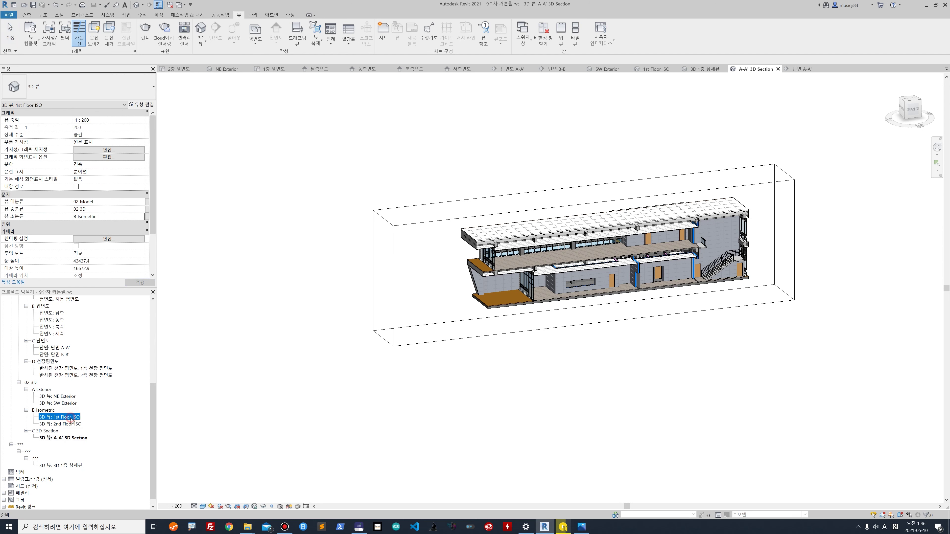
mouse_move(99, 319)
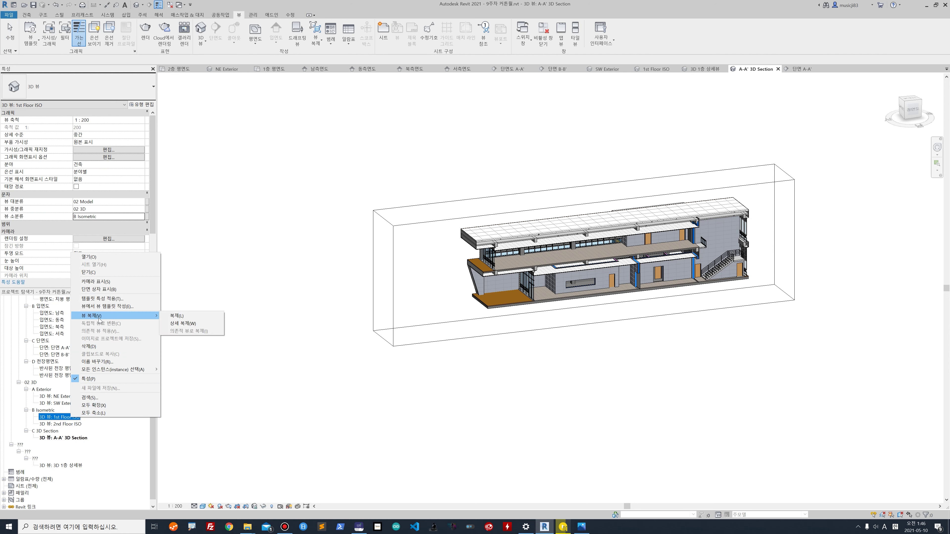
click(59, 438)
Step: Duplicate the A-A' 3D Section view and rename the copy as 계단실 3D Section
right_click(58, 439)
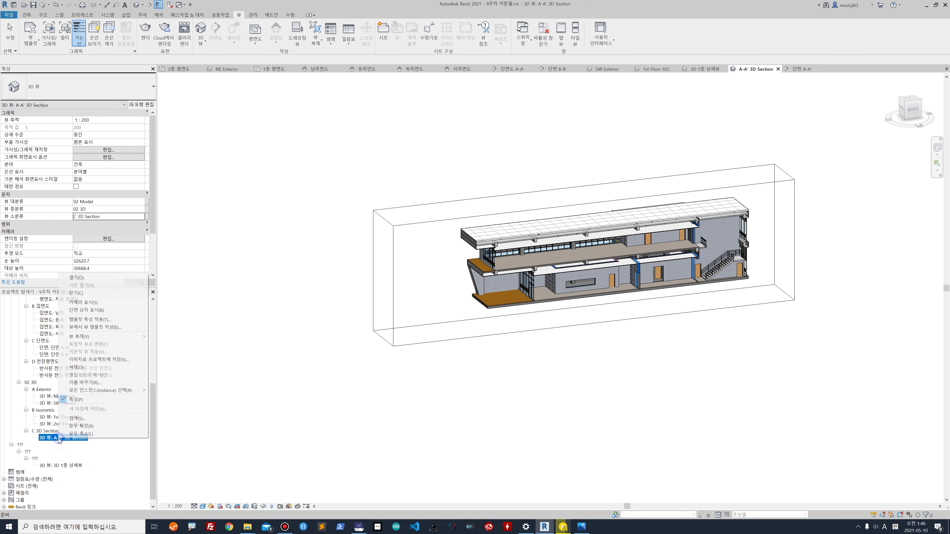
mouse_move(81, 336)
click(173, 338)
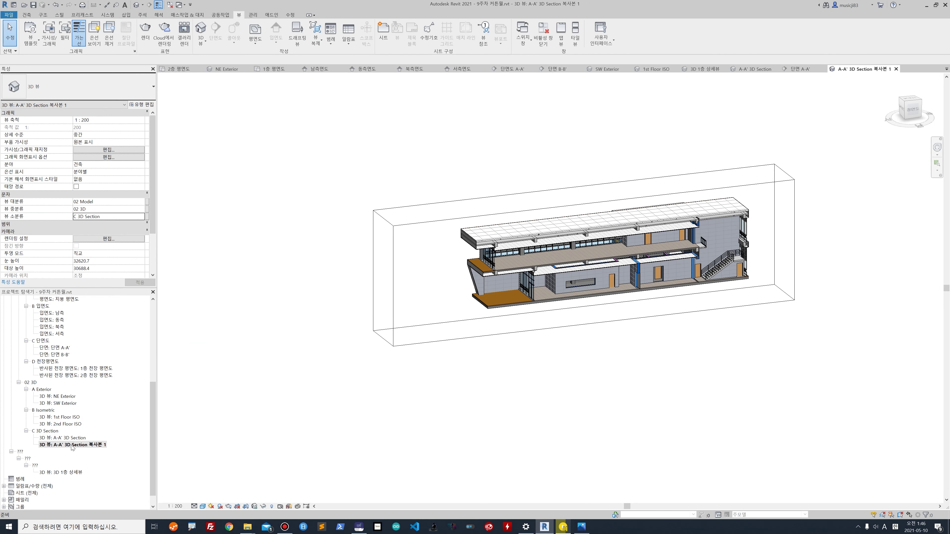
click(73, 446)
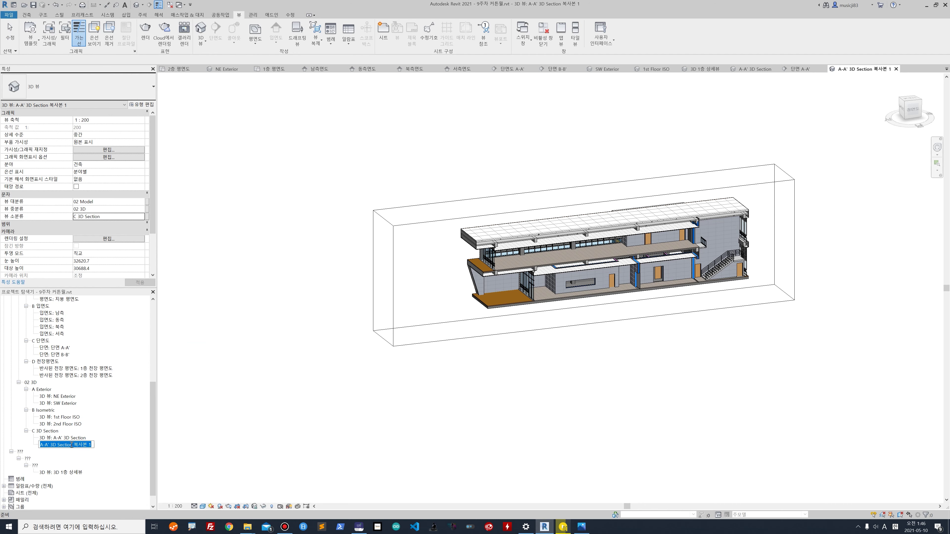
text(ㄱ)
text(간)
text(단실)
text( 3D)
text( Section)
key(Return)
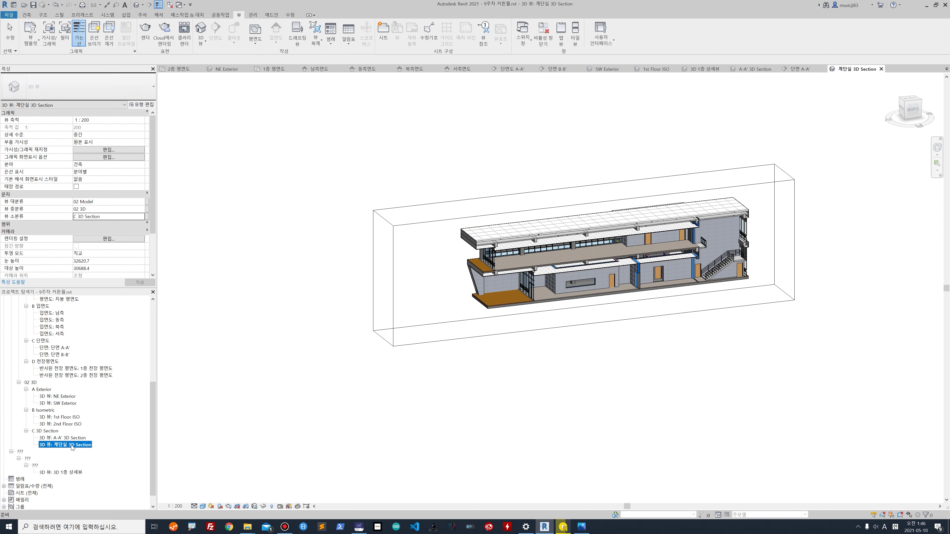
Step: Resize the section box in the 계단실 3D Section view to isolate the stairwell end, with the cut face in front of both stair flights
click(393, 279)
drag(384, 279, 694, 242)
scroll(763, 251, up, 3)
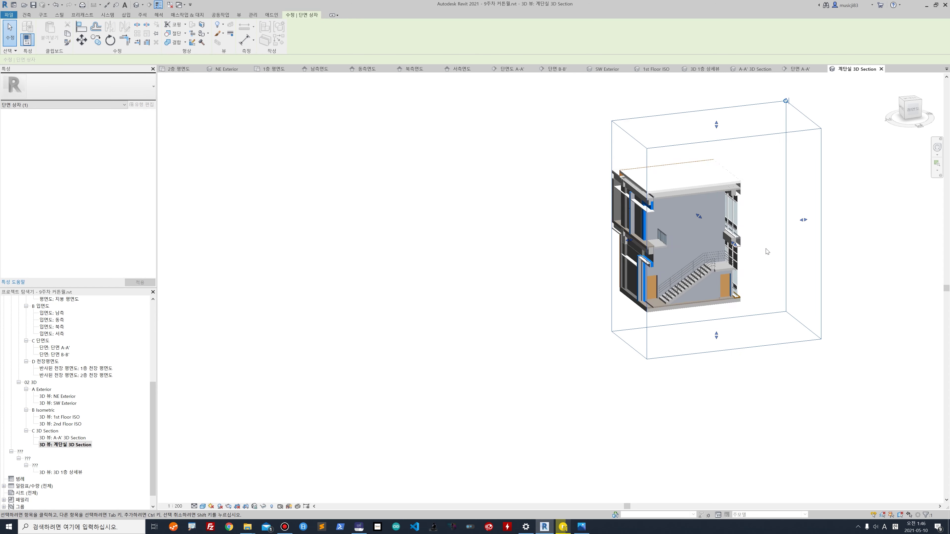
shift+middle_drag(644, 328, 681, 253)
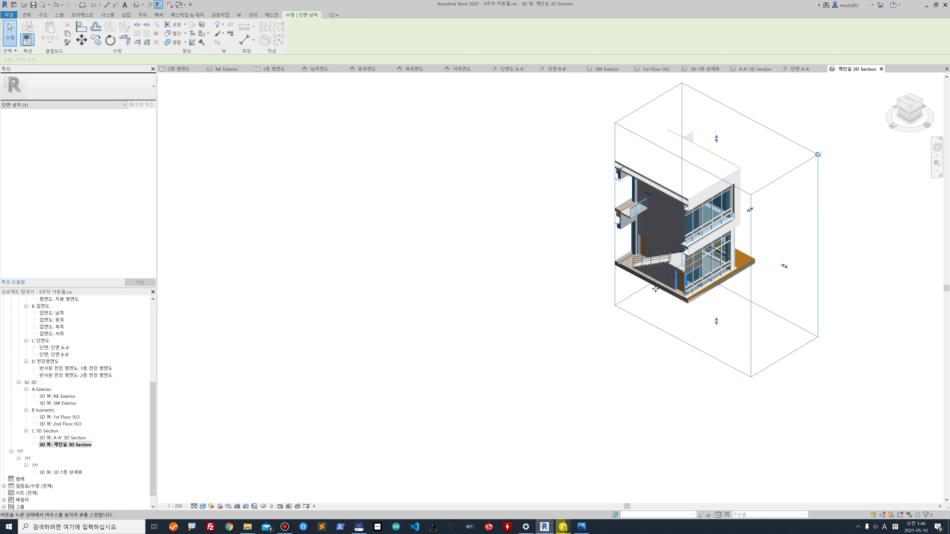
drag(683, 251, 675, 279)
mouse_move(677, 289)
shift+middle_down()
mouse_move(670, 277)
mouse_move(683, 280)
shift+middle_up()
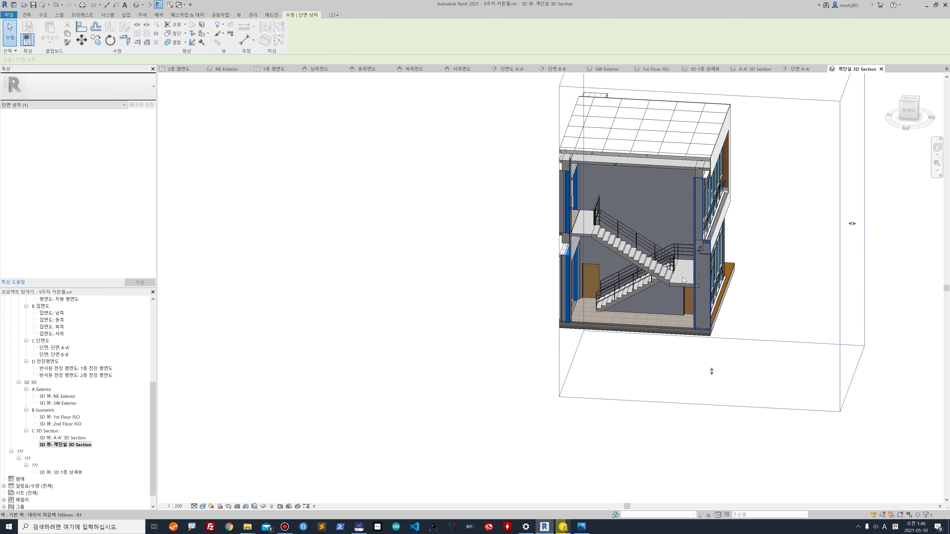
Step: Save the project and check the planned camera and rendering views in the reference image Refer02.jpg
click(34, 6)
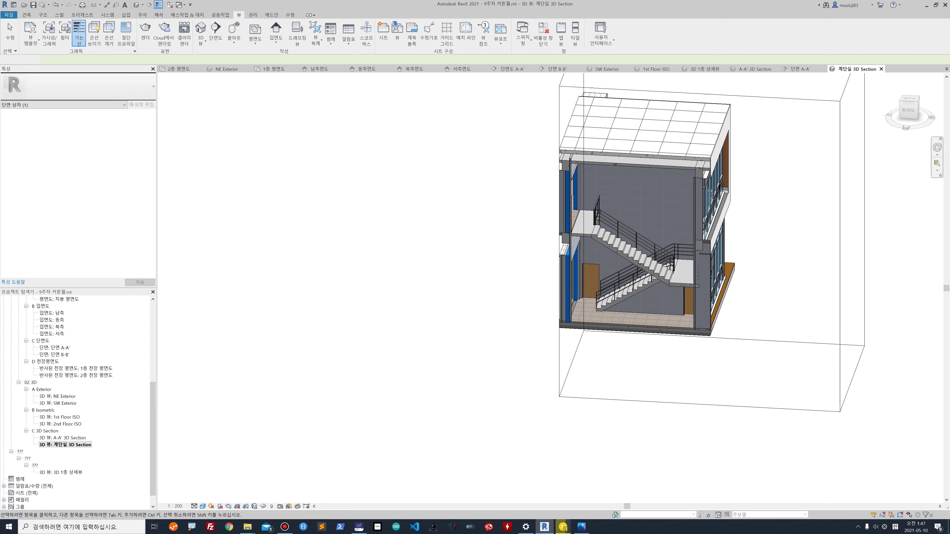
click(581, 527)
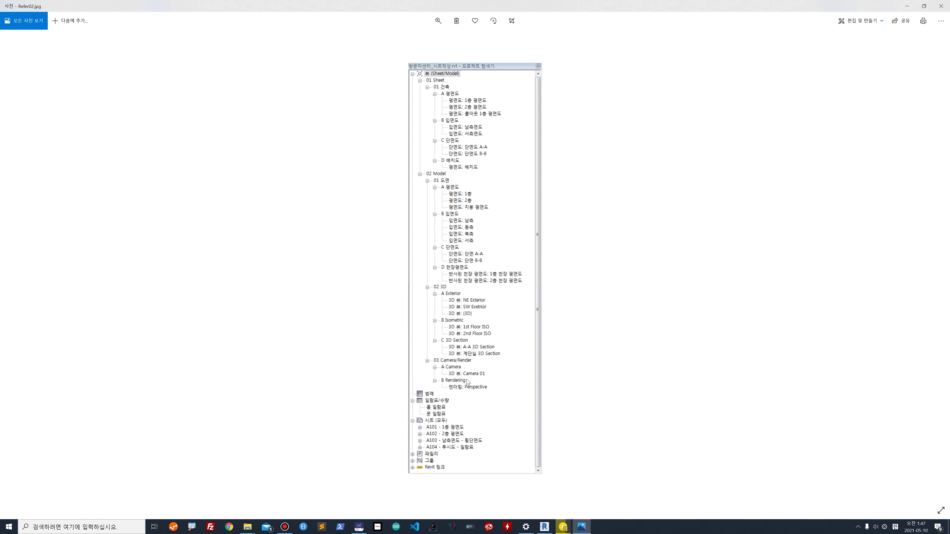
key(alt+Tab)
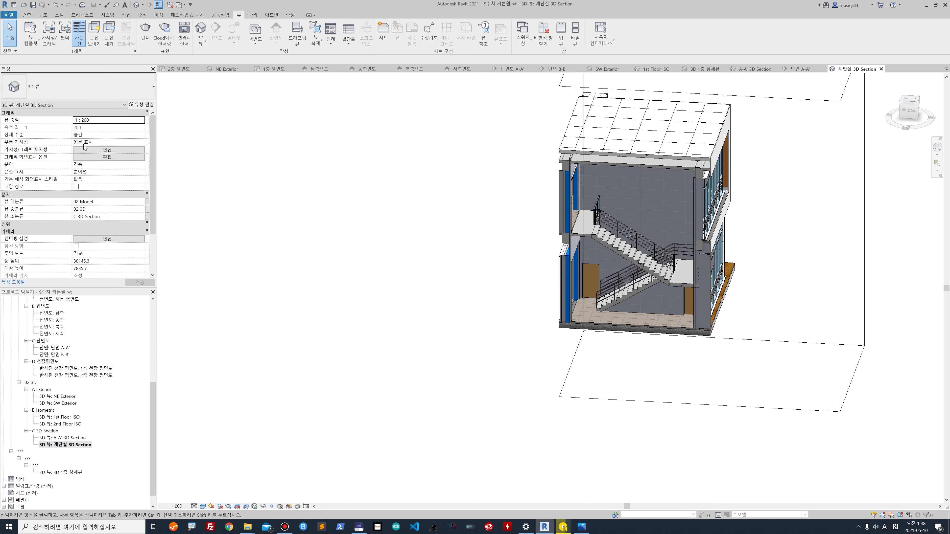
Step: Open the 1층 floor plan from the 02 Model group and close all other inactive views
drag(153, 390, 152, 286)
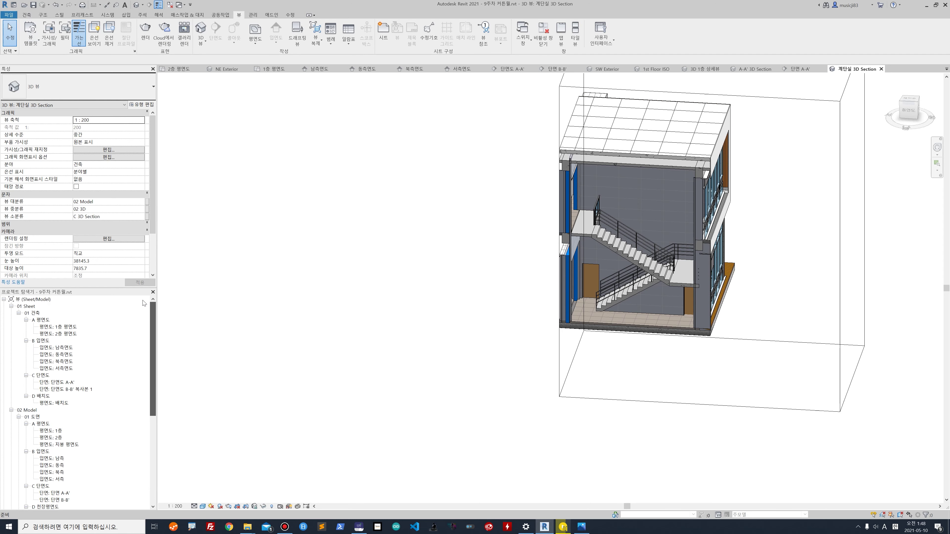
double_click(51, 431)
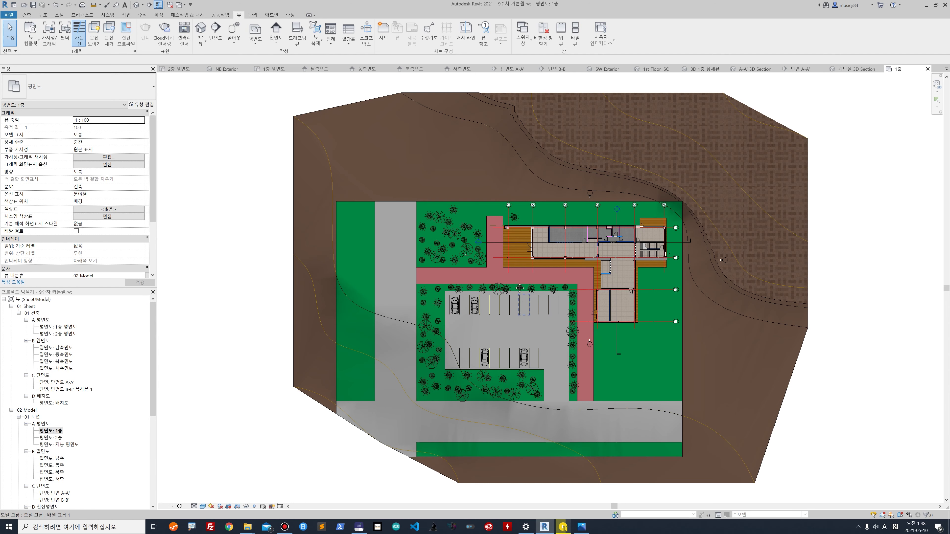
middle_drag(524, 345, 505, 275)
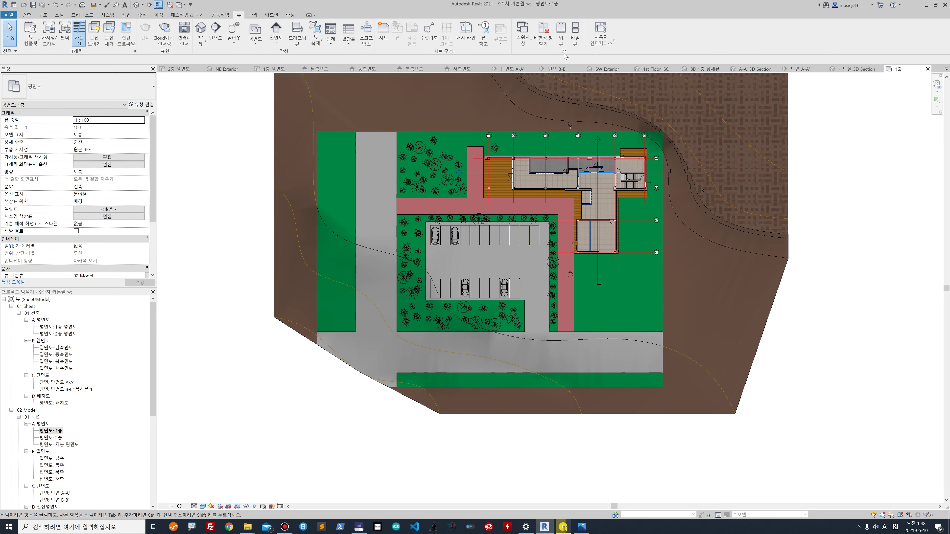
click(546, 39)
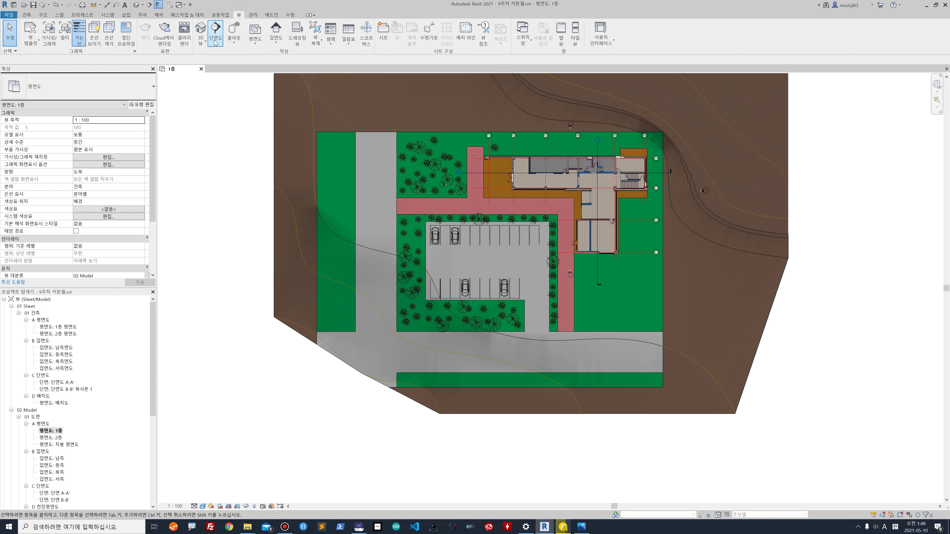
Step: Place a camera at the southwest corner of the parking lot, aimed northeast at the building across the parking area
click(204, 44)
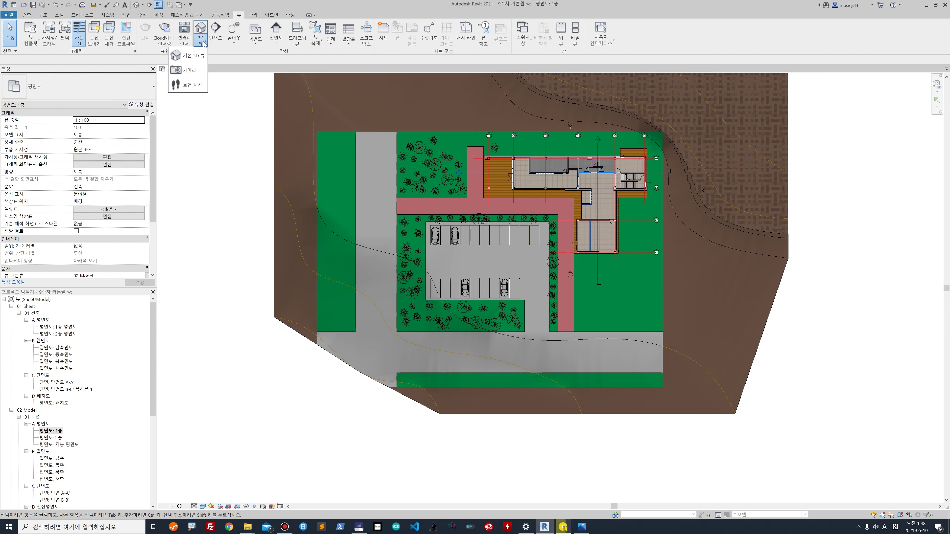
click(188, 70)
click(429, 297)
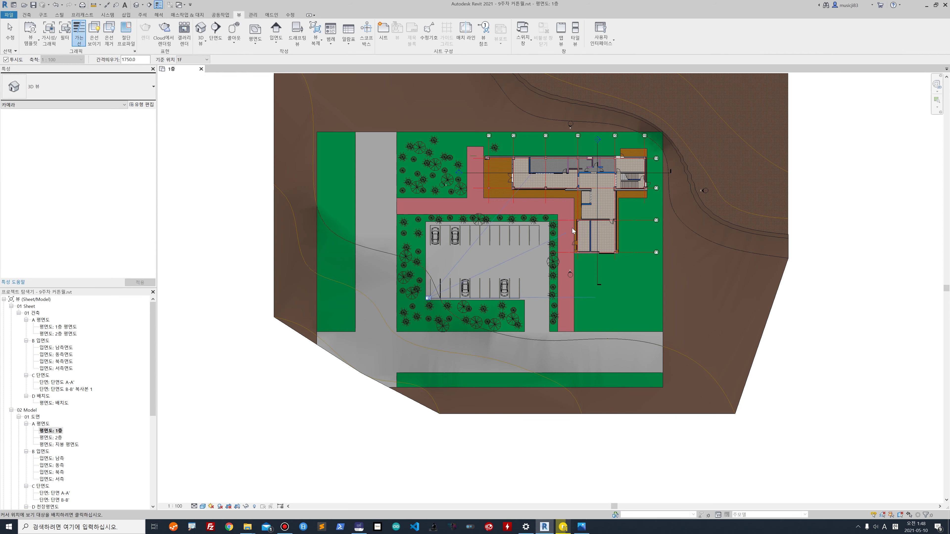
click(620, 170)
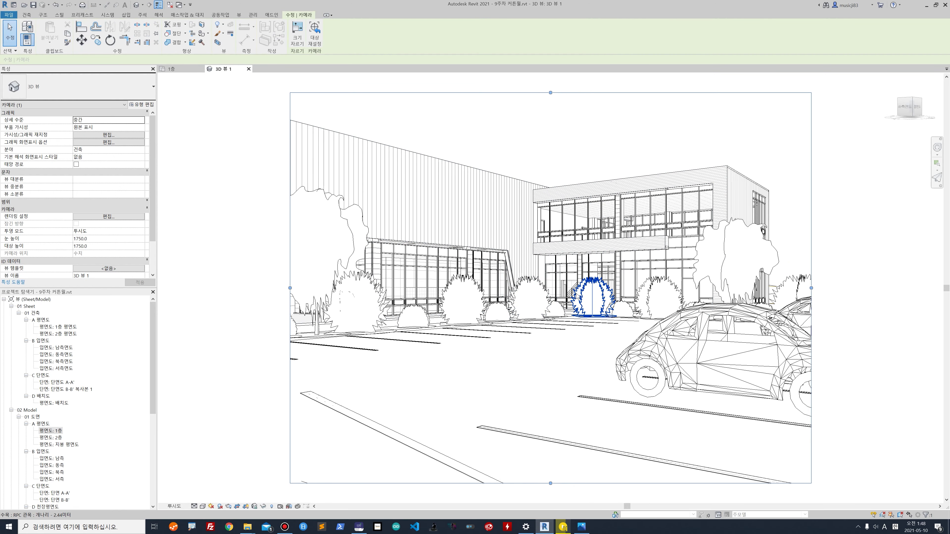
scroll(593, 296, down, 5)
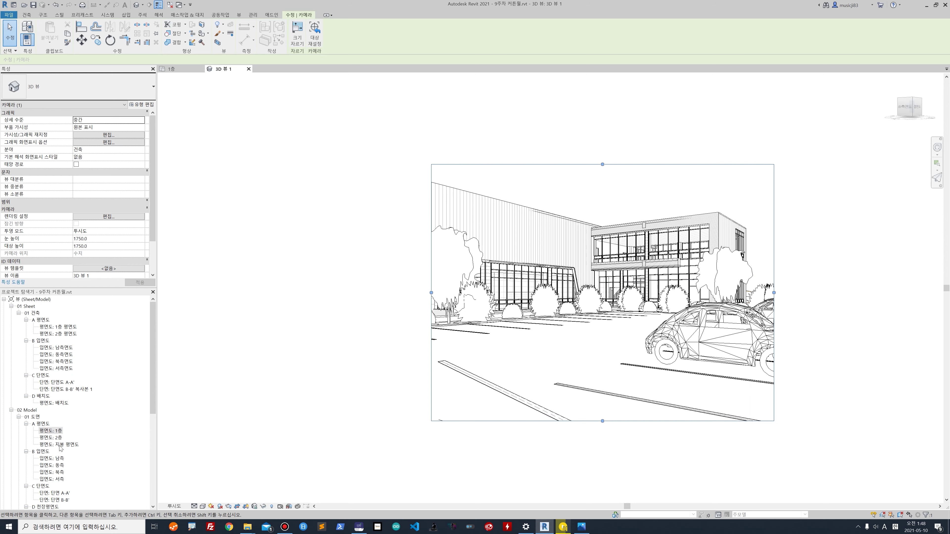
Step: Open the 남측 elevation, close the 1층 plan, and tile the elevation beside the camera view with its camera selected
double_click(52, 459)
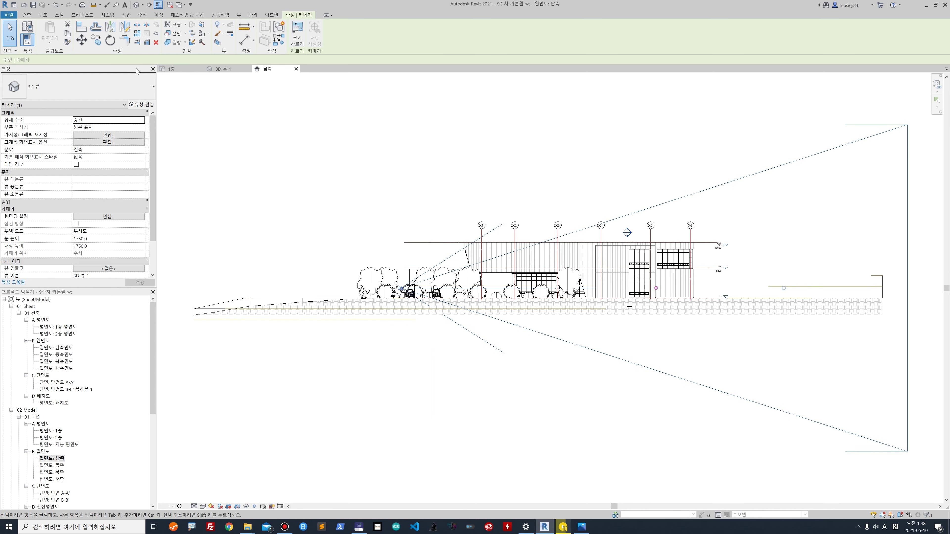
key(Escape)
click(201, 69)
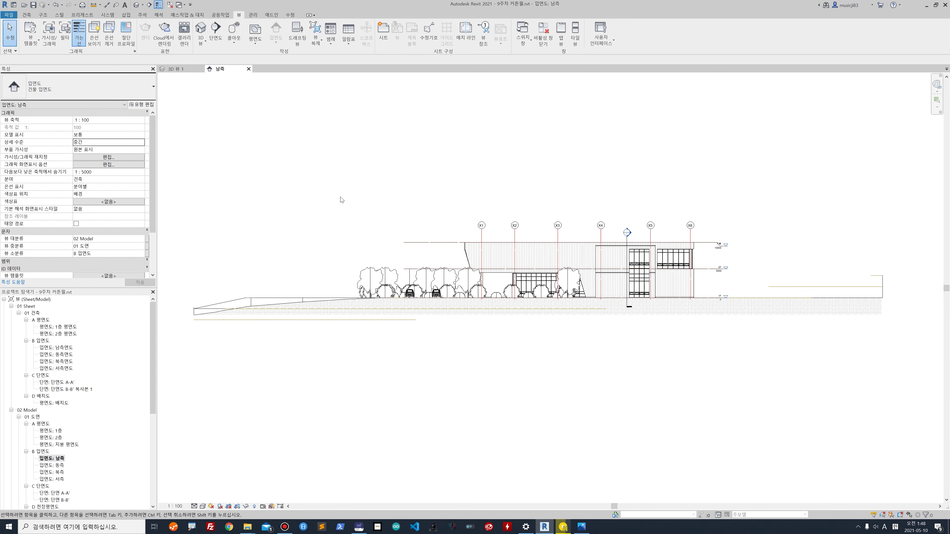
click(183, 70)
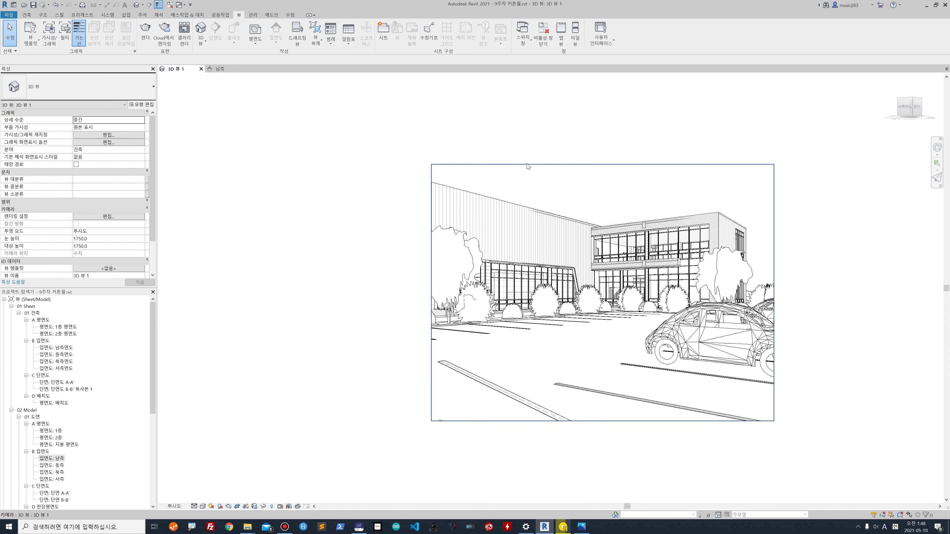
click(528, 165)
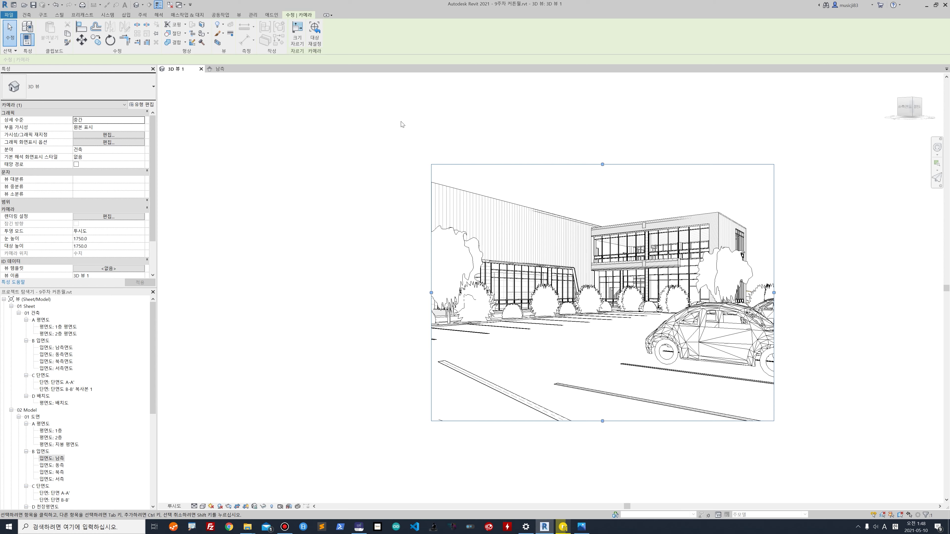
key(w)
key(t)
middle_drag(510, 237, 252, 226)
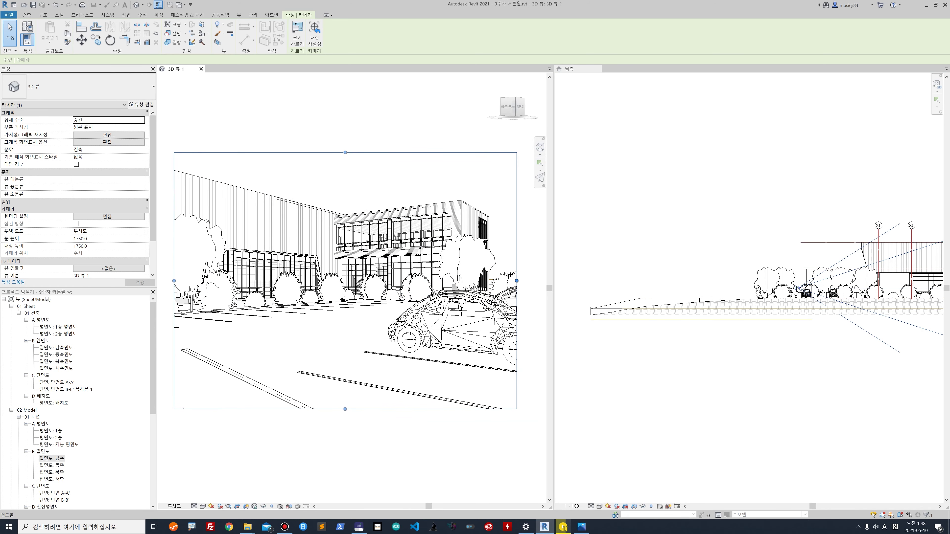
Step: Raise the camera to an eye height of about 7664 and move it back to the road west of the parking lot
click(797, 261)
drag(801, 279, 708, 252)
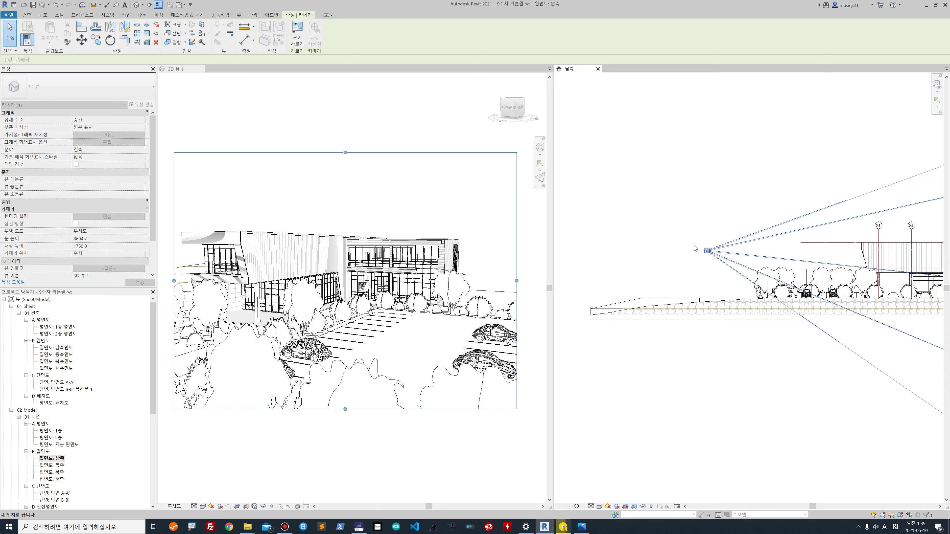
double_click(68, 327)
drag(637, 357, 628, 333)
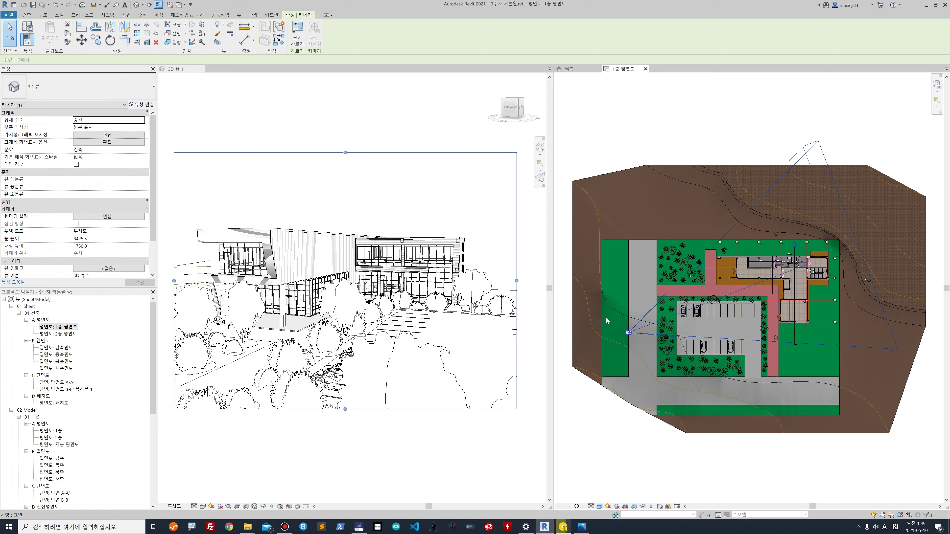
click(569, 68)
drag(700, 252, 701, 255)
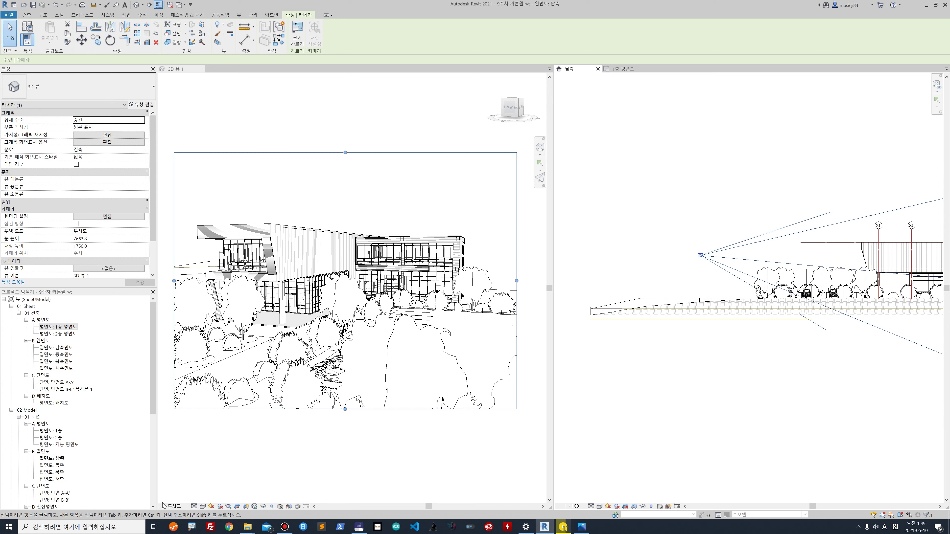
Step: Display the camera view in the Realistic visual style and rename the view as 카메라뷰 01
click(202, 506)
click(220, 498)
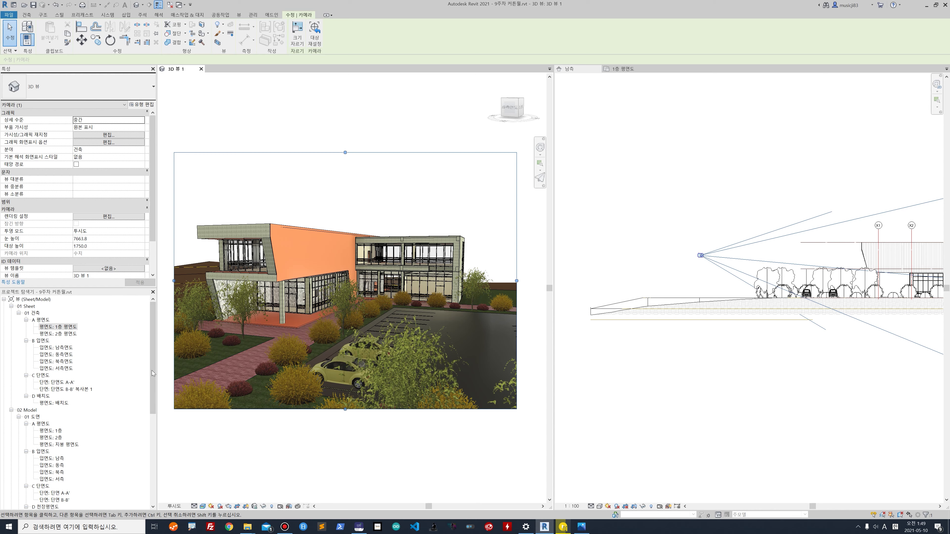
drag(152, 373, 152, 461)
click(65, 458)
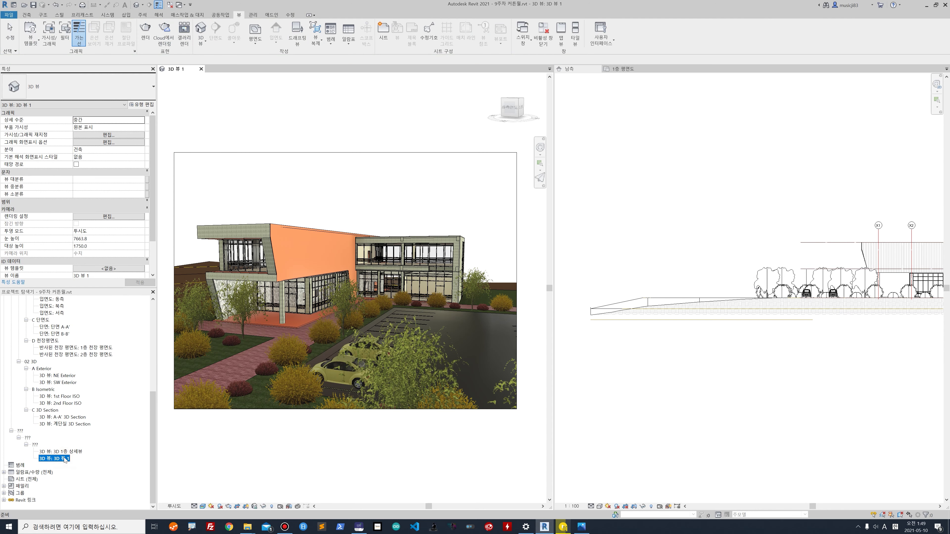
click(64, 460)
text(카메라뷰)
key(Return)
click(68, 458)
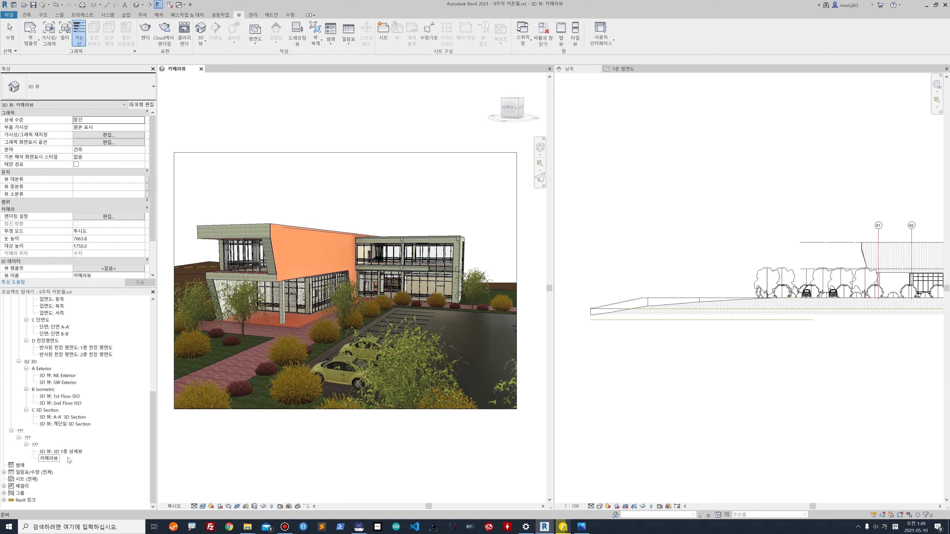
text(01)
key(Return)
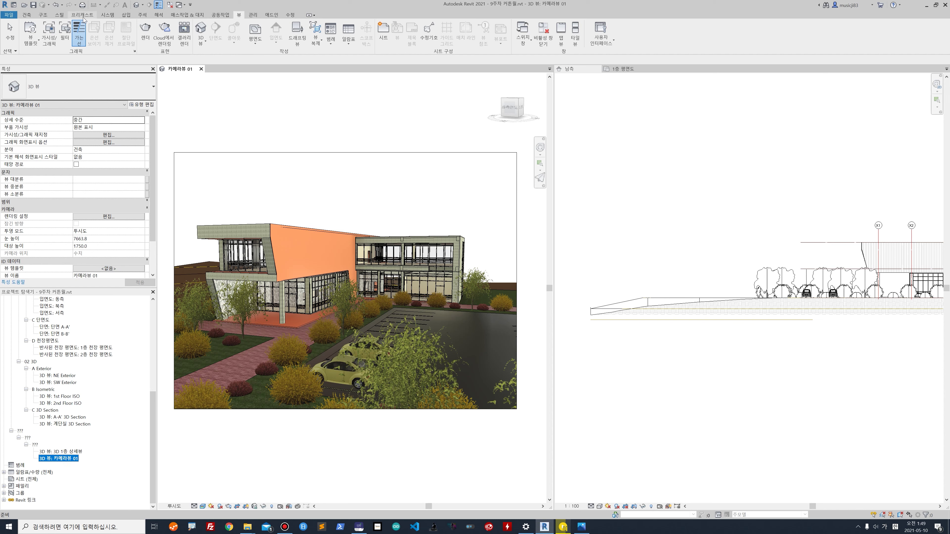
Step: Set the 카메라뷰 01 view's main category (뷰 대분류) to 02 Model and middle category (뷰 중분류) to 03 Camera/Render
click(141, 180)
click(112, 194)
click(141, 186)
click(87, 204)
click(122, 194)
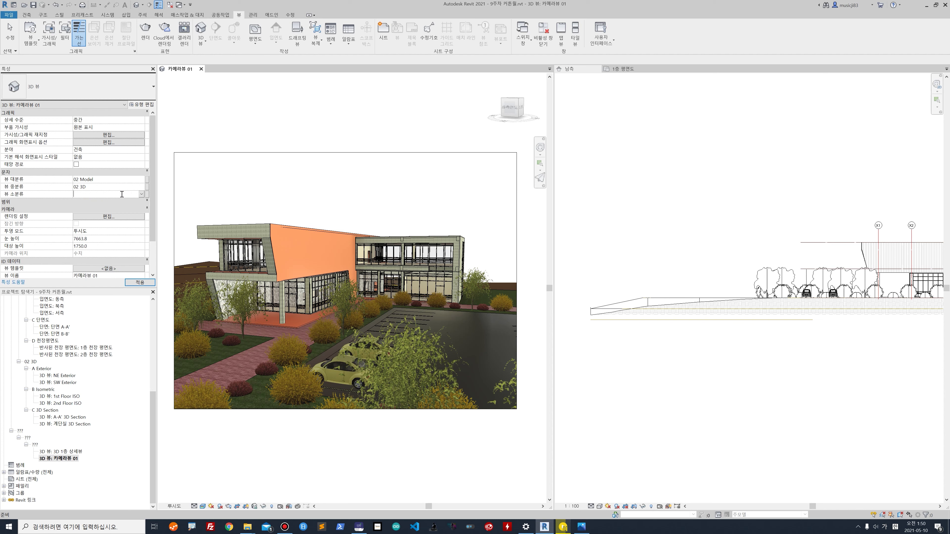
click(97, 187)
text(03)
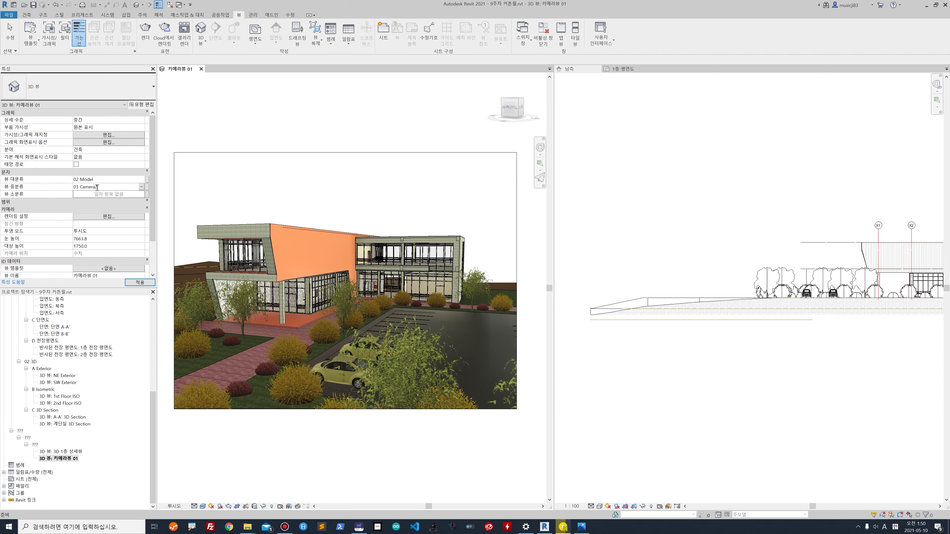
text(Camera/Render)
key(Return)
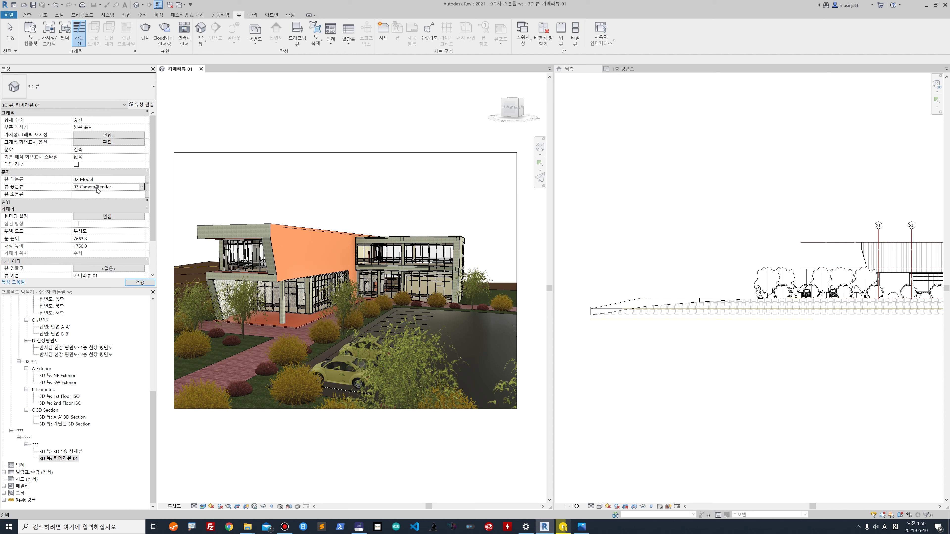
Step: Set the sub-category (뷰 소분류) of 카메라뷰 01 to A Camera and apply the view's category changes
click(99, 194)
text(A C)
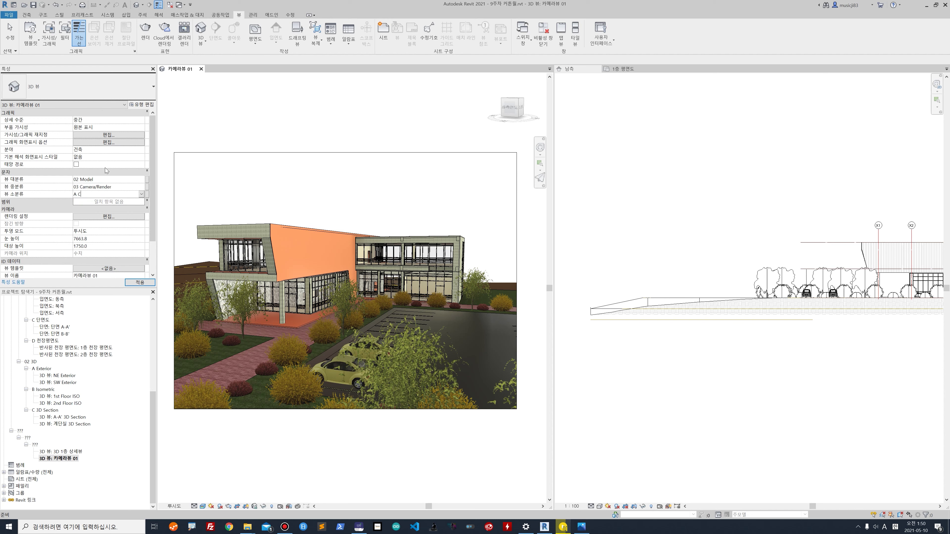
text(amera)
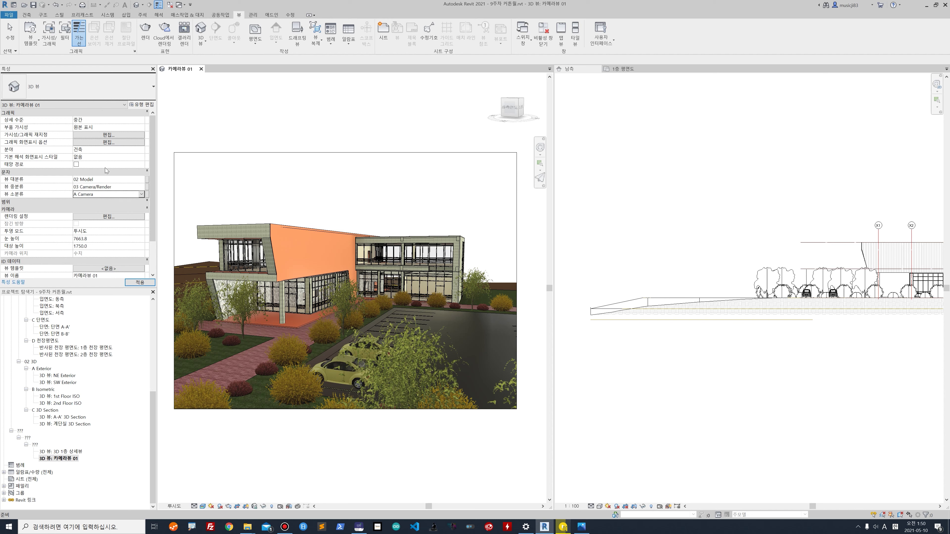
click(140, 282)
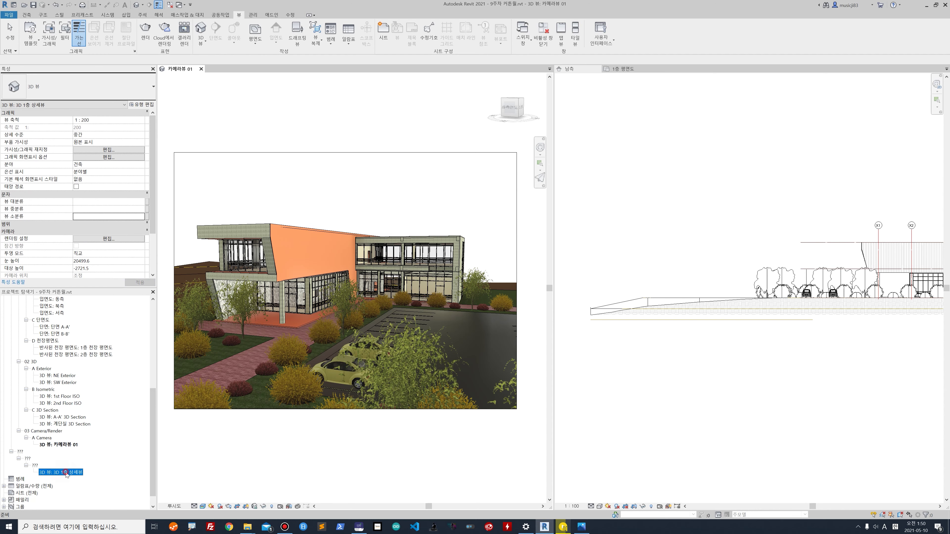
Step: Open the uncategorised 3D 1층 상세뷰 view to check it, and delete it from the project
double_click(67, 473)
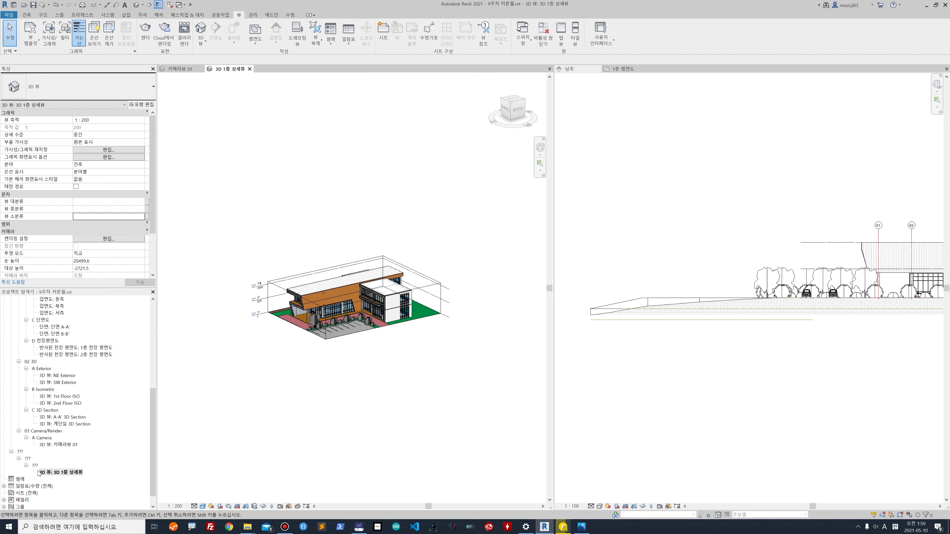
right_click(64, 474)
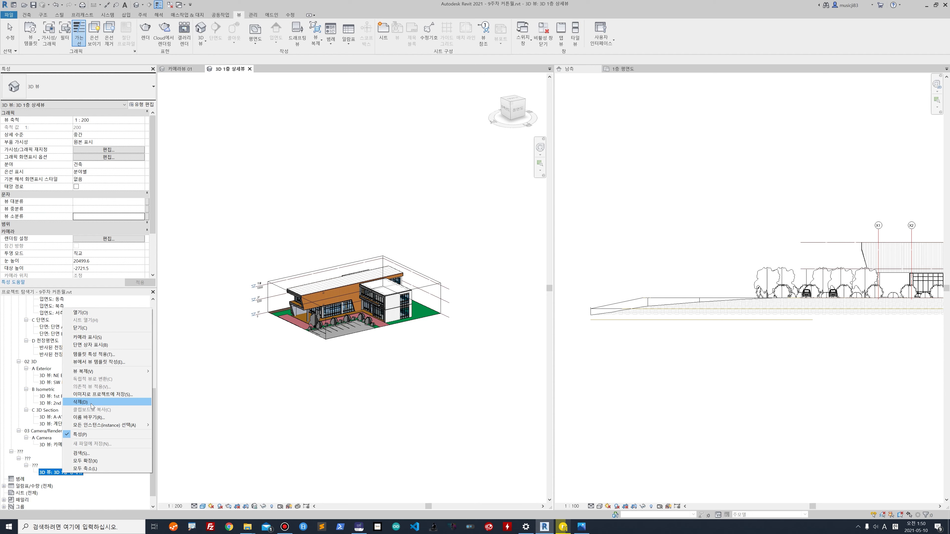
click(92, 402)
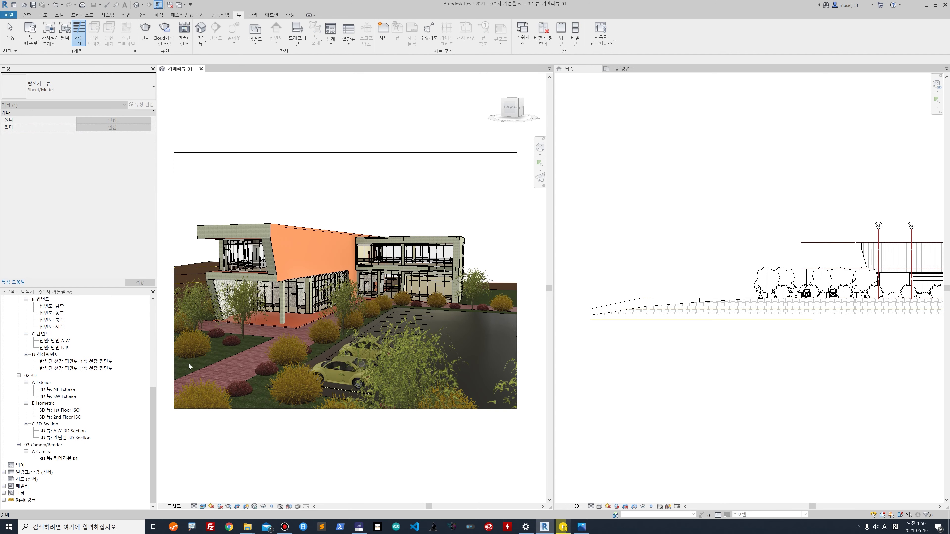
Step: Compare the project's view list with the reference image Refer02.jpg, examining the 콜아웃 1층 평면도 entry under the sheet floor plans
scroll(87, 428, up, 8)
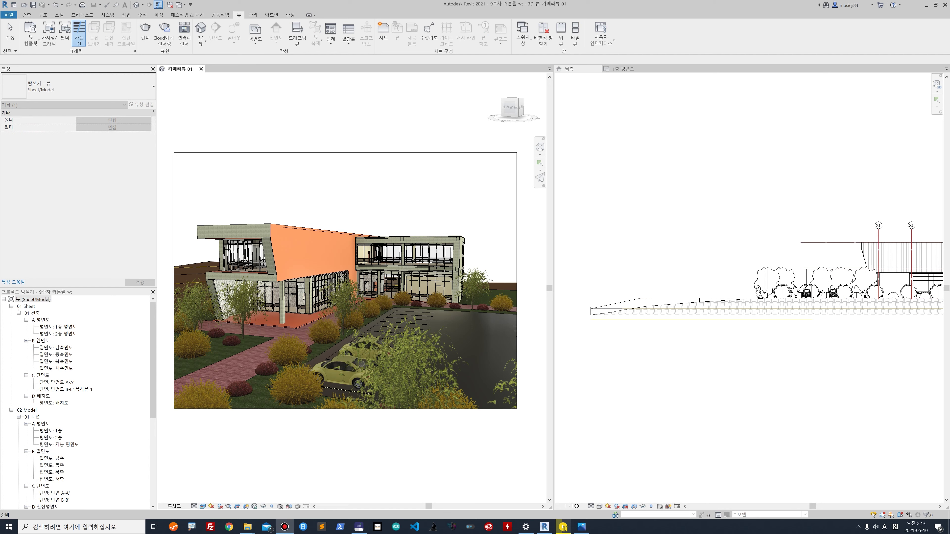
click(582, 527)
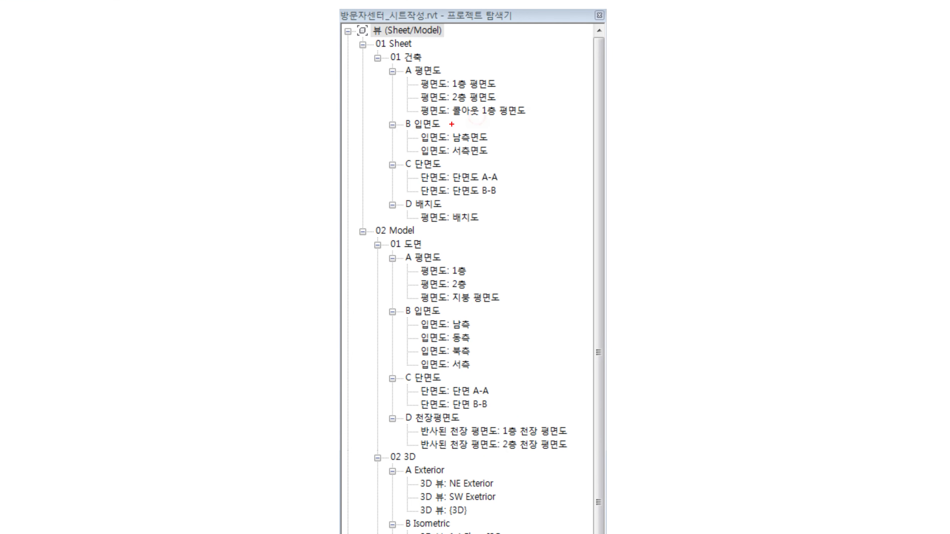
drag(412, 101, 561, 127)
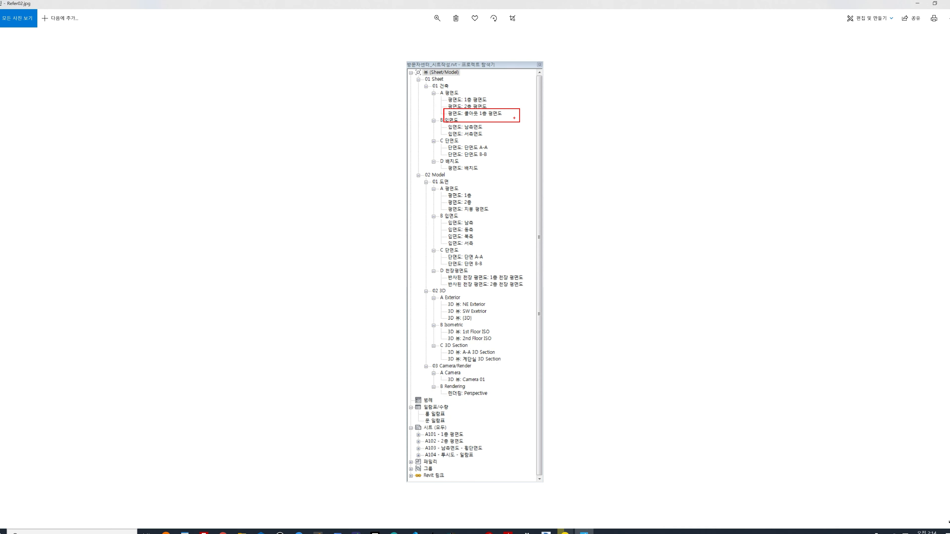
Step: Open the 1층 평면도 sheet plan and create a callout around the rooms between grids X4 and X5 along Y4
key(alt+Tab)
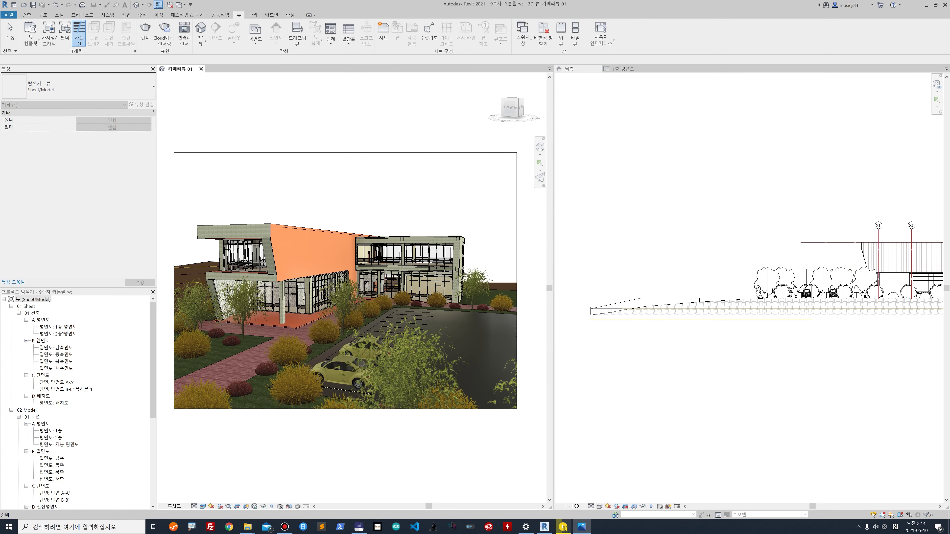
double_click(61, 328)
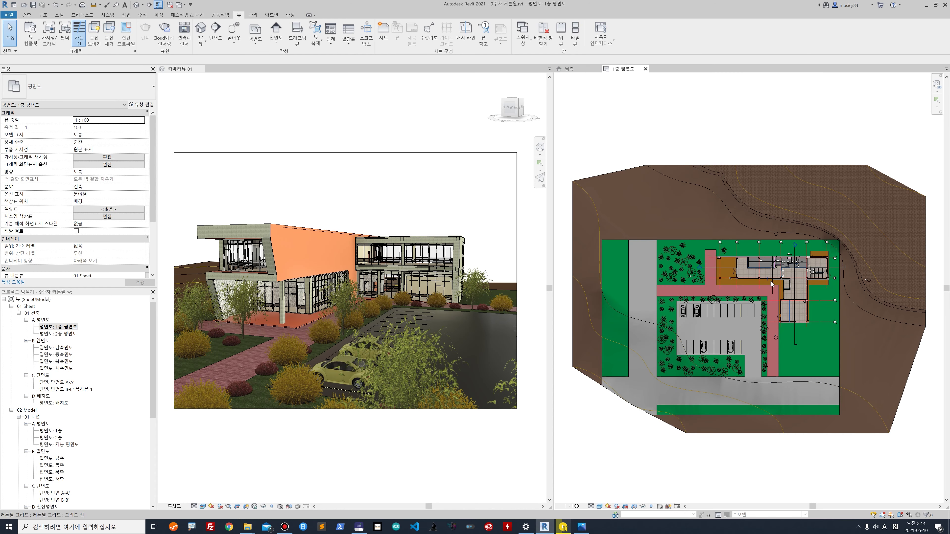
scroll(770, 281, up, 8)
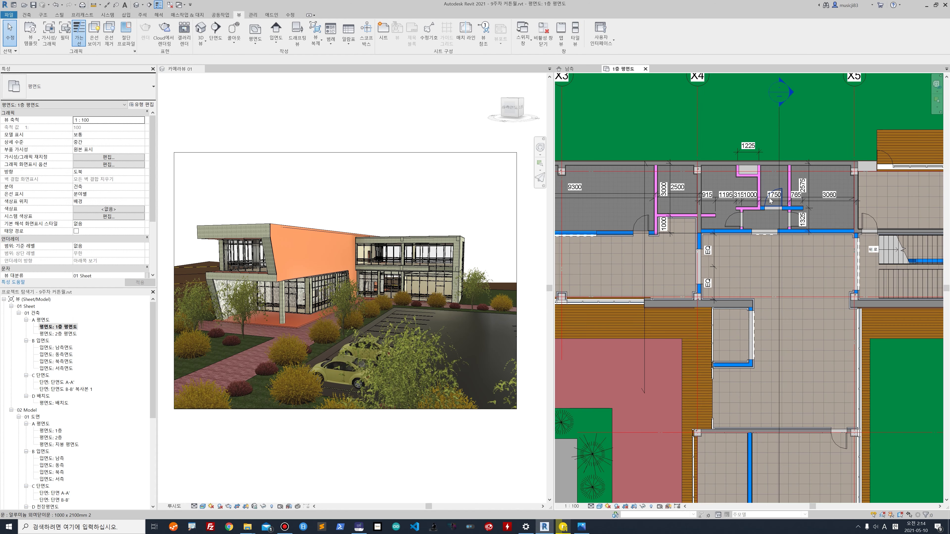
middle_drag(770, 201, 705, 245)
scroll(705, 246, down, 1)
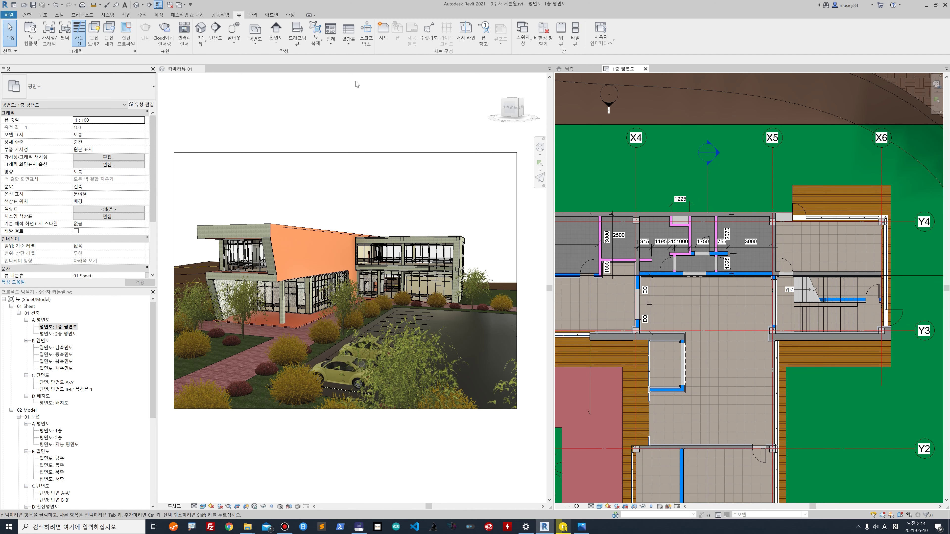
click(235, 30)
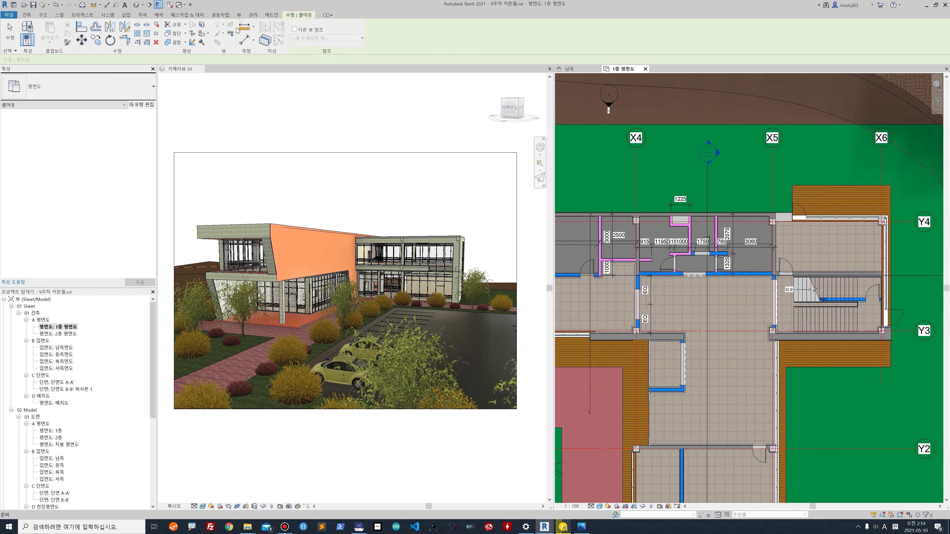
scroll(653, 216, up, 3)
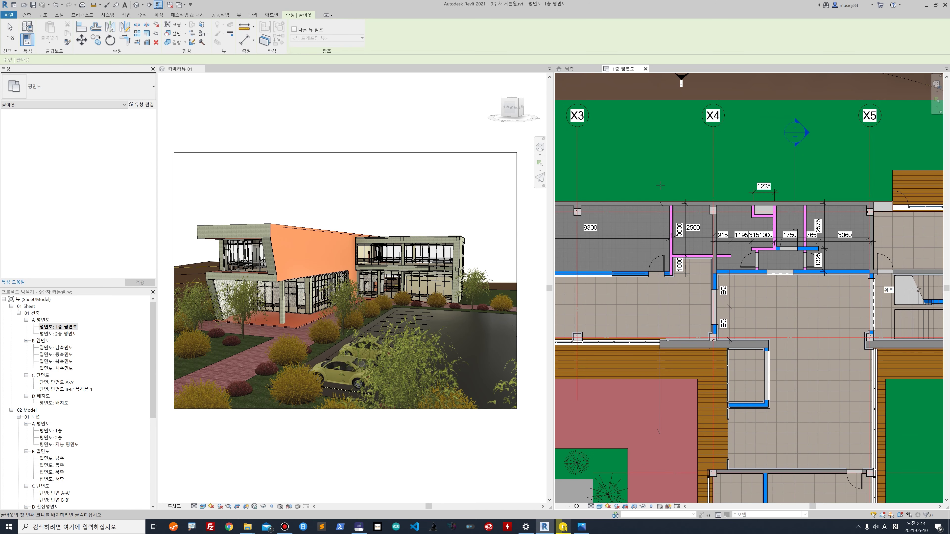
middle_drag(704, 193, 625, 192)
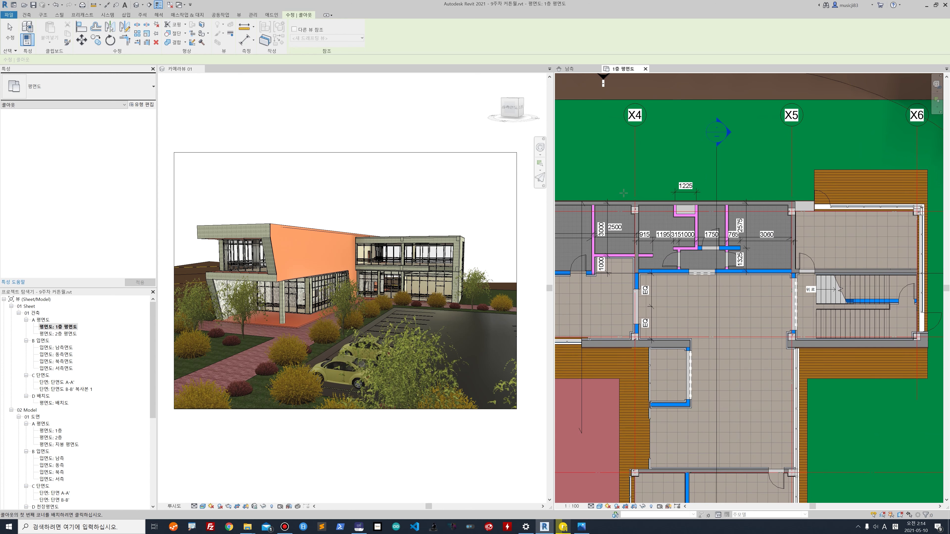
click(625, 193)
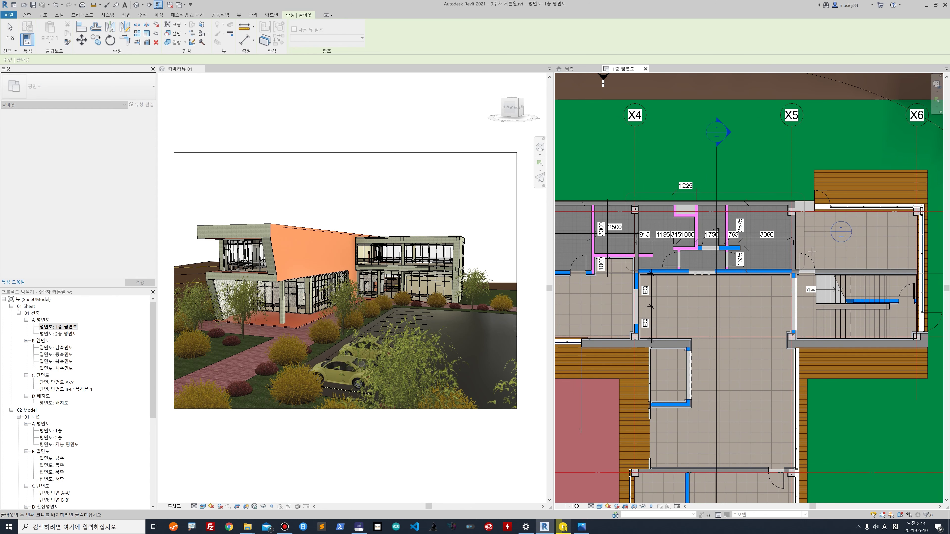
click(802, 283)
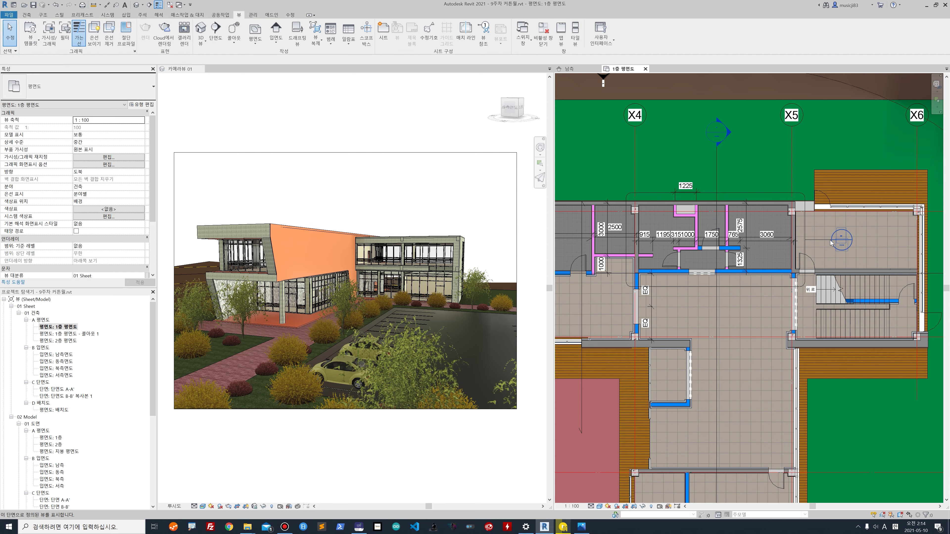
Step: Select the new callout and reposition its head and leader outside the building's upper wall, just past grid X5
click(823, 241)
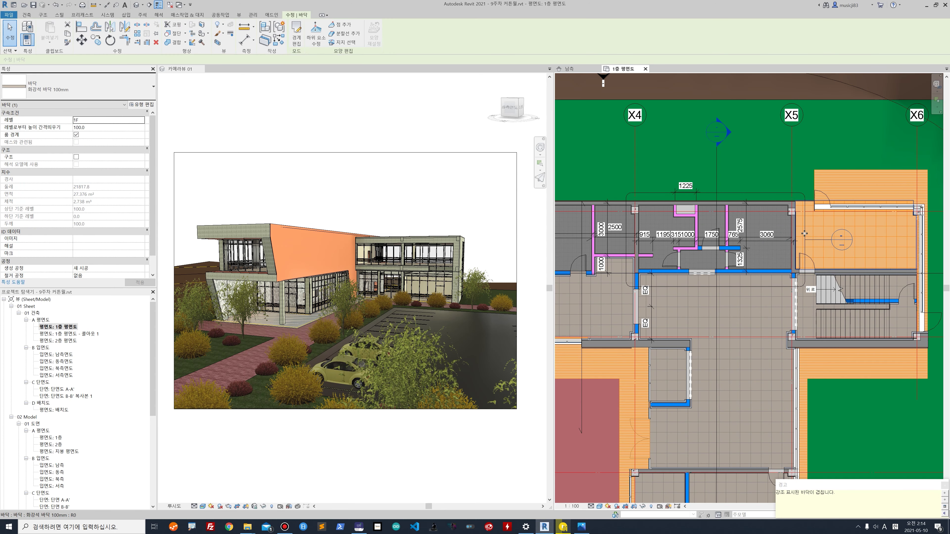
key(Escape)
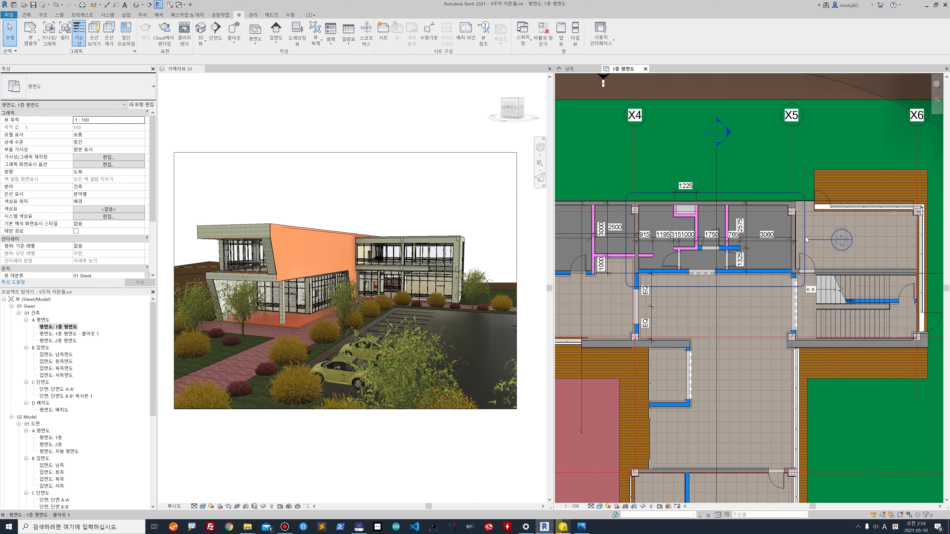
click(804, 240)
drag(809, 181, 814, 183)
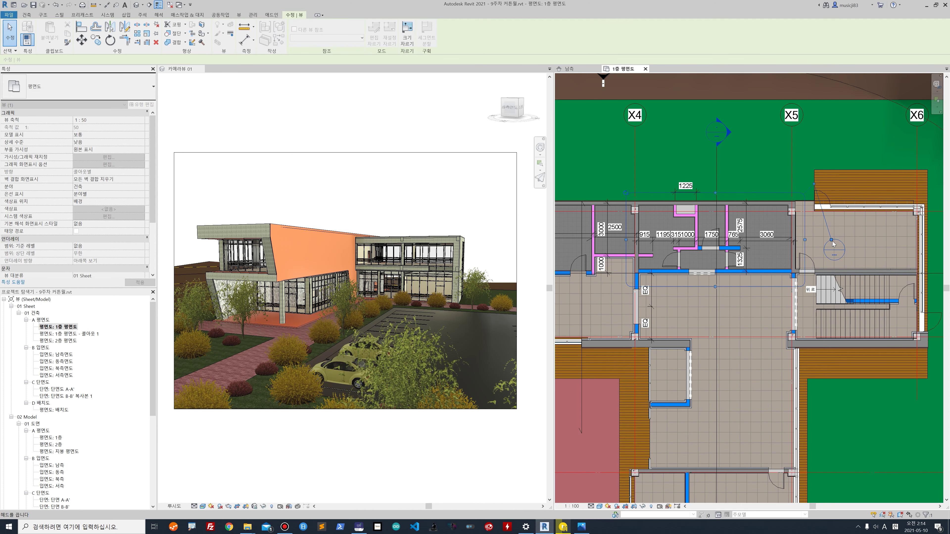
drag(832, 242, 842, 214)
drag(814, 183, 799, 170)
drag(840, 212, 832, 183)
drag(793, 144, 795, 174)
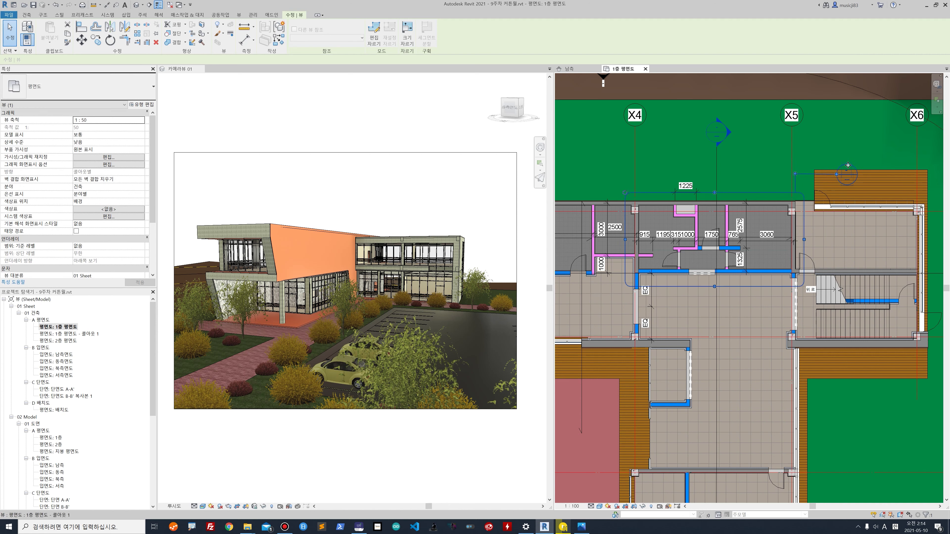
drag(847, 165, 806, 193)
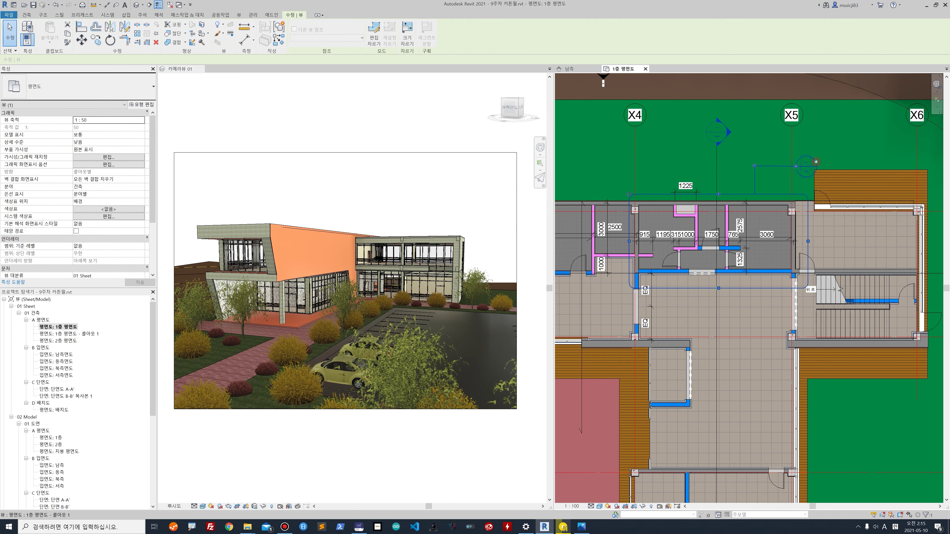
double_click(815, 161)
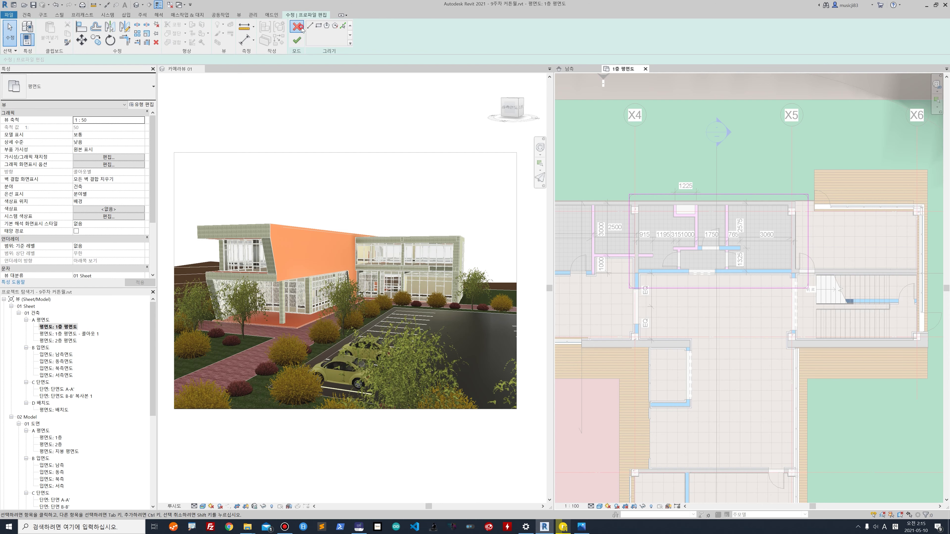
click(301, 28)
key(Escape)
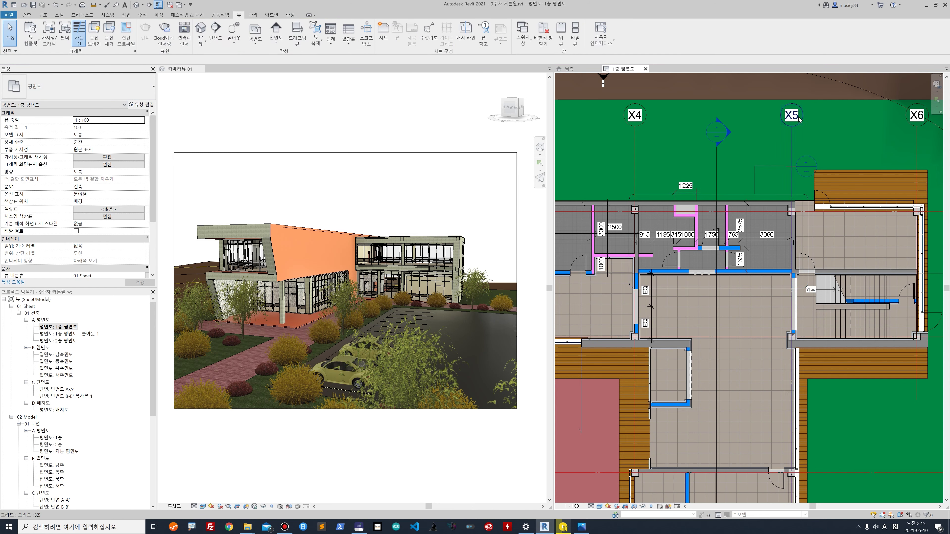
Step: Open the callout's view and rename it 콜아웃 1층 평면도
double_click(806, 166)
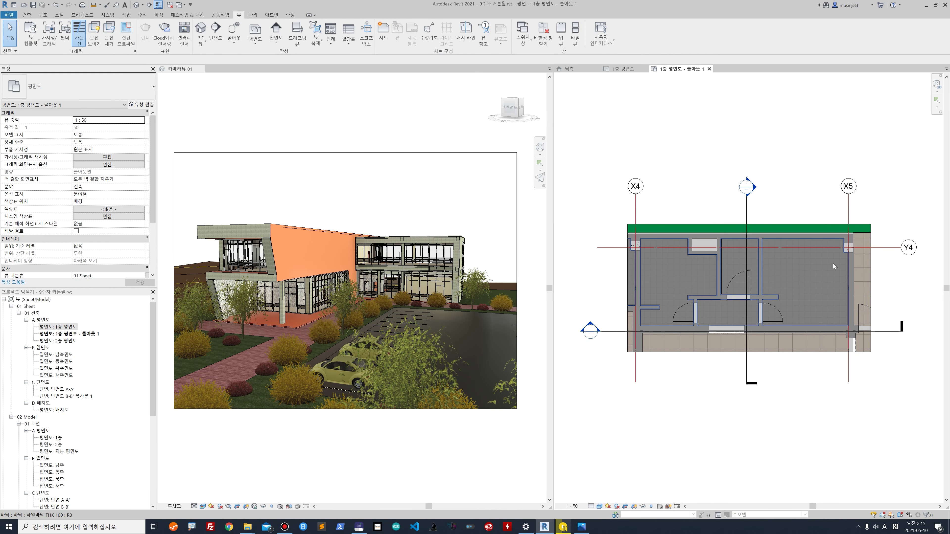
click(84, 337)
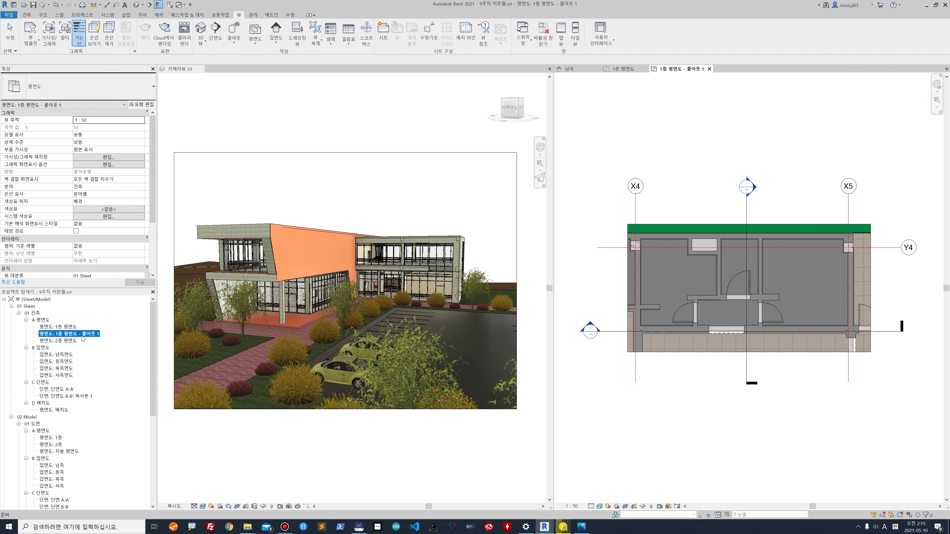
click(81, 330)
text(zhfdkdnt 1cmd vjdajseh)
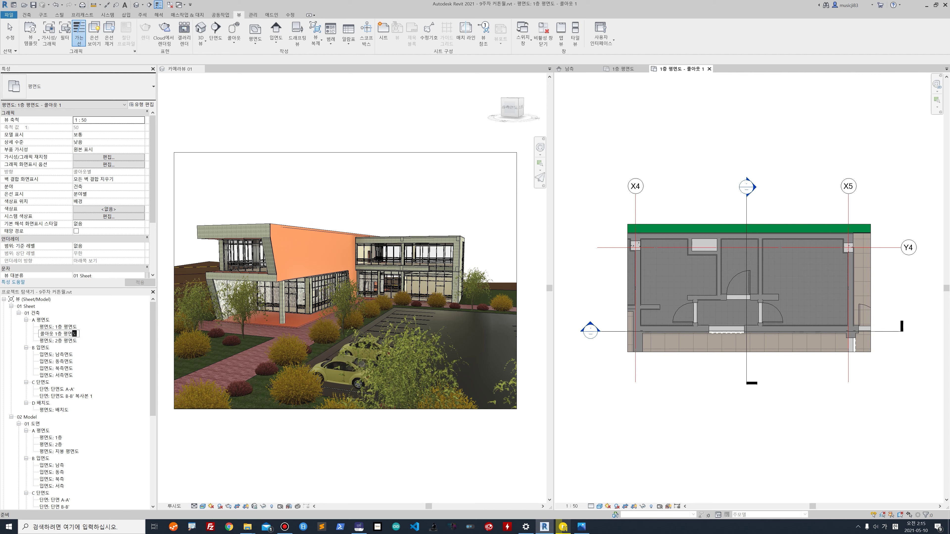
key(Return)
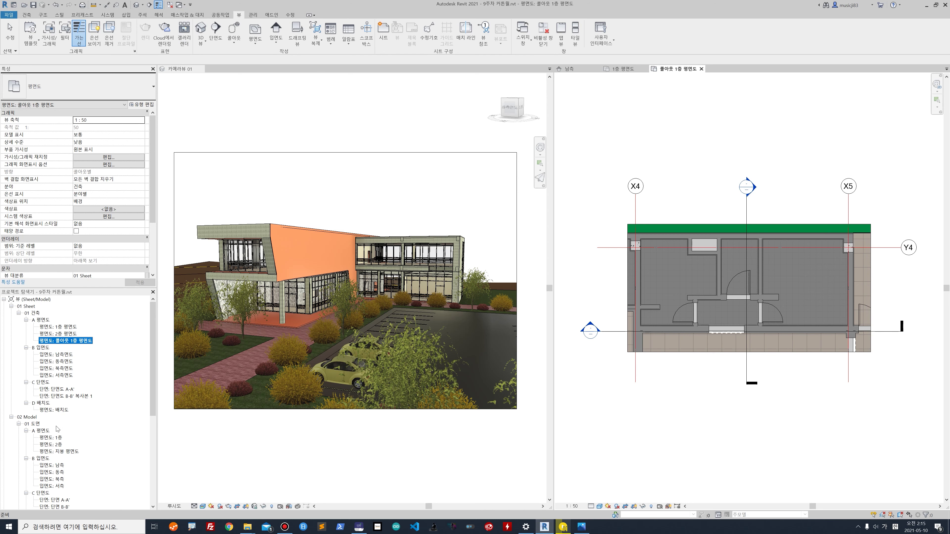
Step: Check the project's 02 Model view categories against the browser structure in the reference image Refer02.jpg
scroll(58, 426, down, 5)
scroll(60, 425, down, 2)
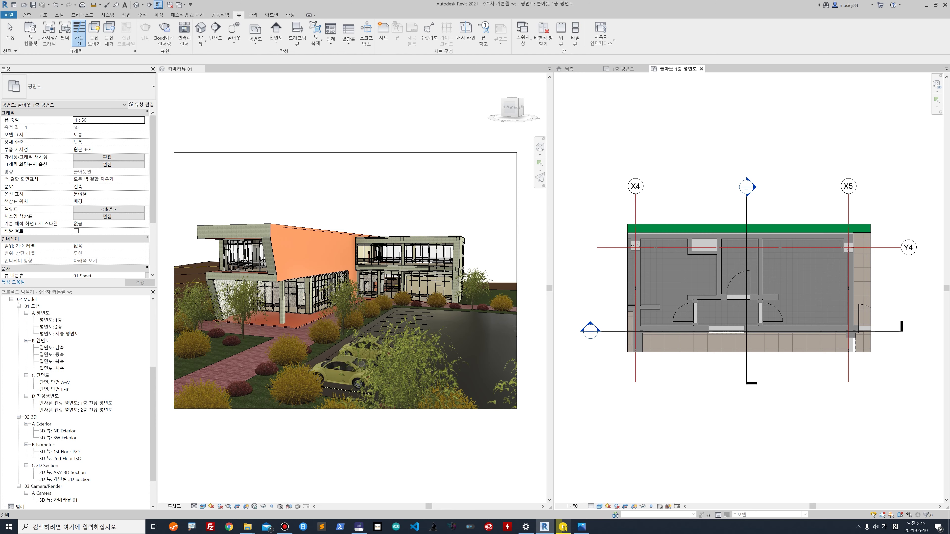
key(alt+Tab)
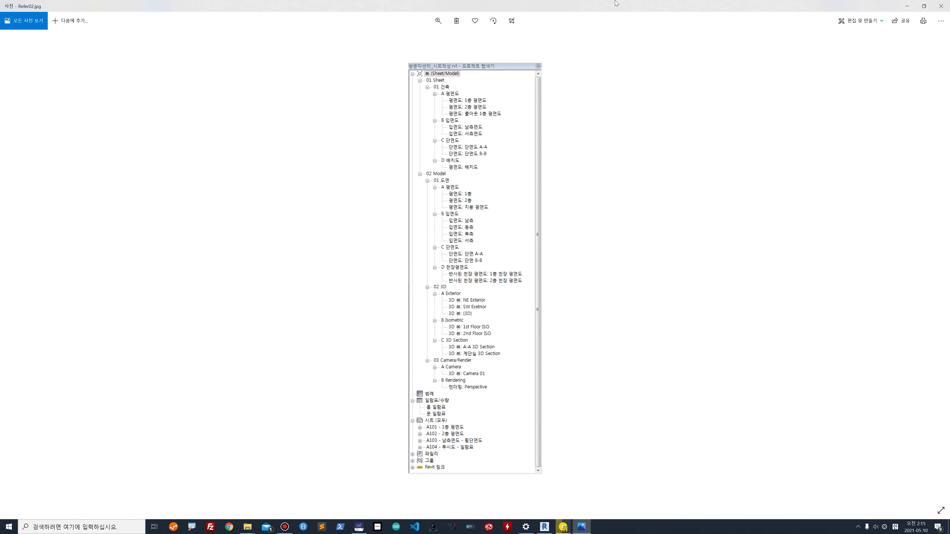
key(alt+Tab)
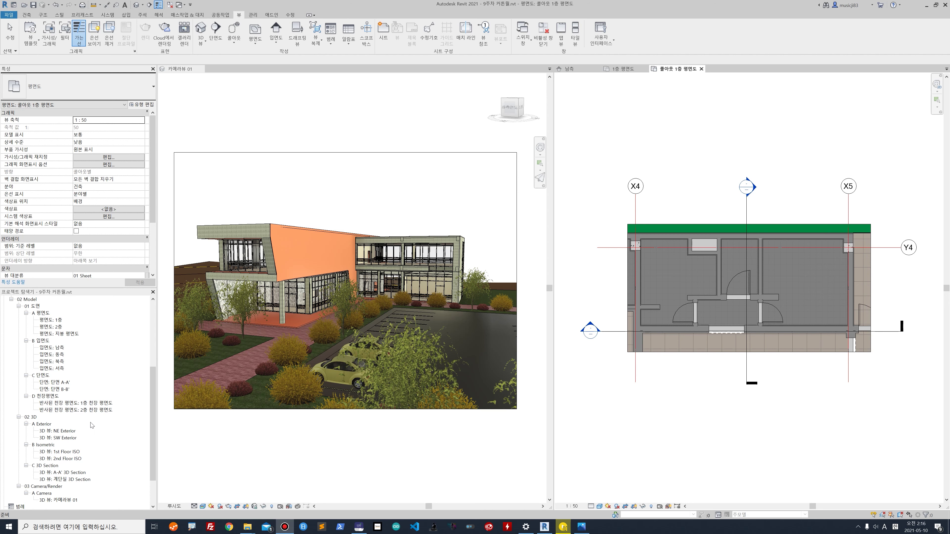
Step: Start a new sheet and browse to the English library's Titleblocks folder to load a title block family
scroll(90, 434, down, 3)
right_click(26, 479)
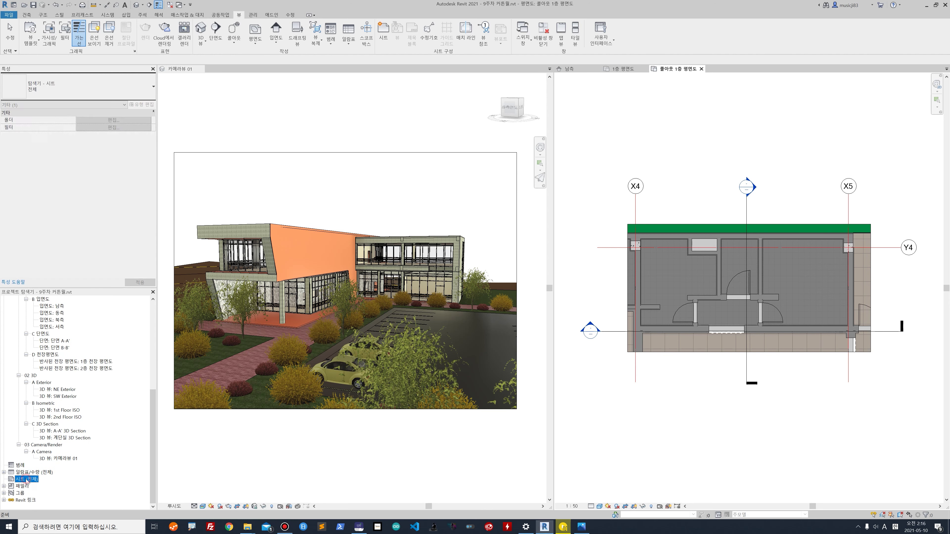
click(53, 439)
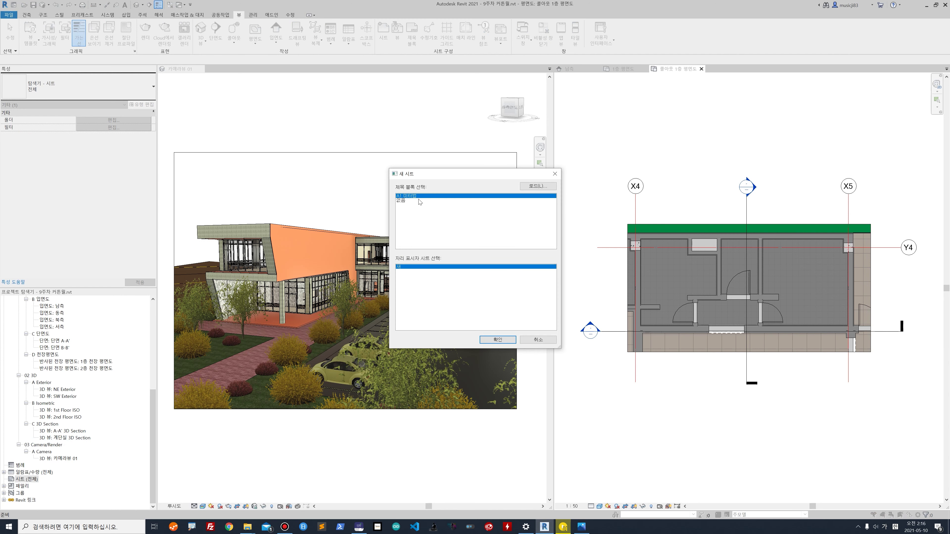
click(537, 186)
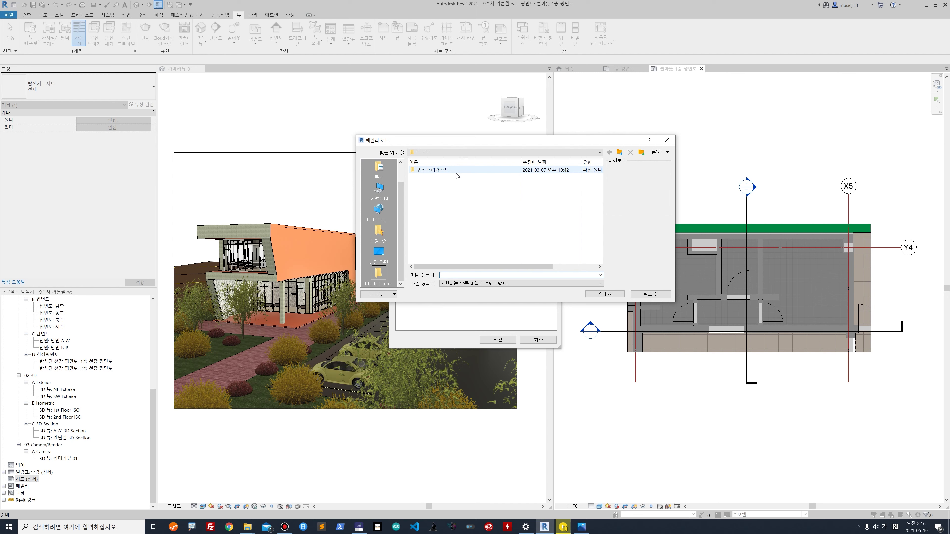
key(BackSpace)
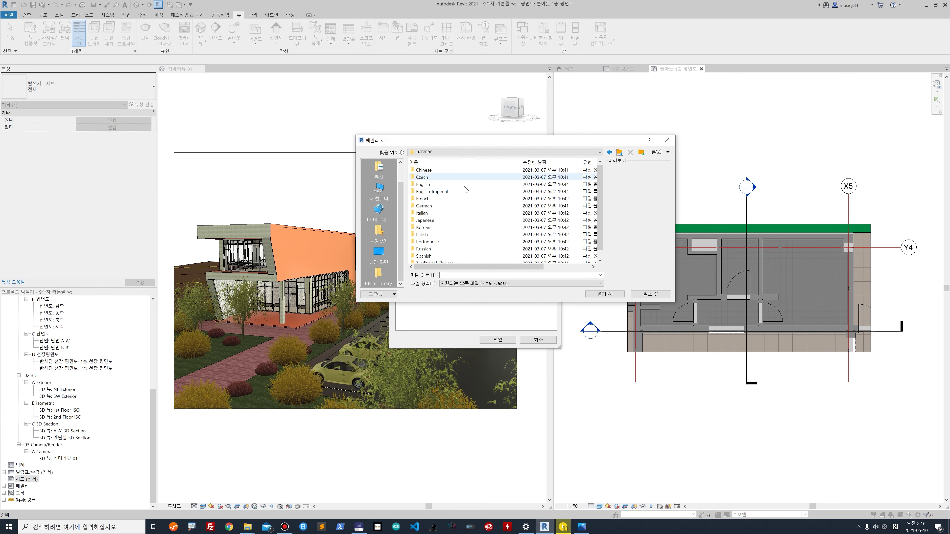
double_click(464, 184)
scroll(448, 246, down, 5)
scroll(448, 246, down, 3)
scroll(449, 246, up, 2)
scroll(462, 250, down, 6)
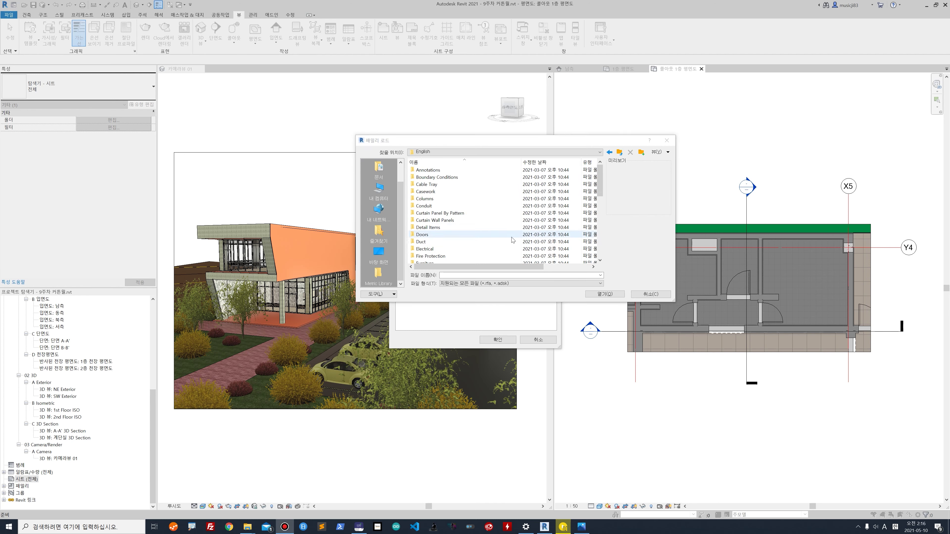
click(463, 249)
double_click(462, 248)
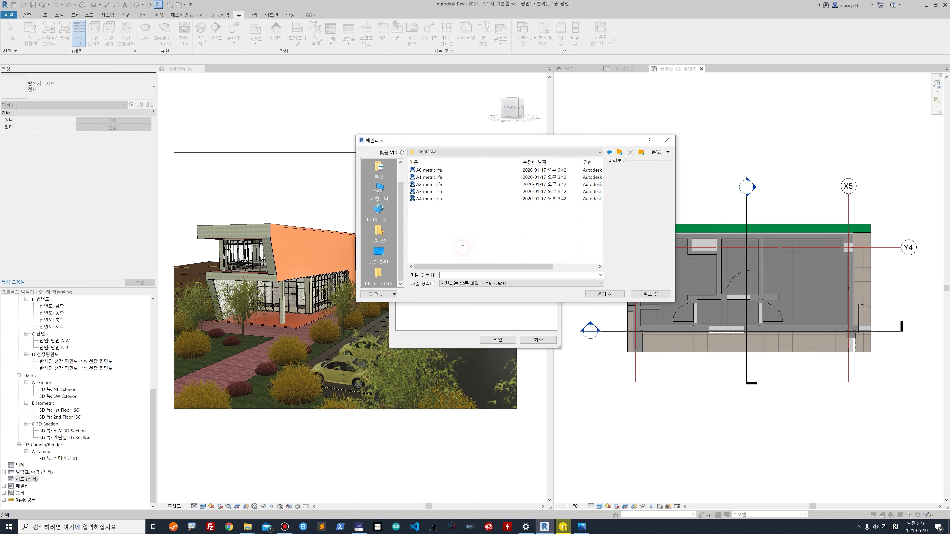
Step: Copy A3 metric.rfa from the Titleblocks library folder into the 10주차_BIM_배포용 folder
click(448, 192)
right_click(447, 191)
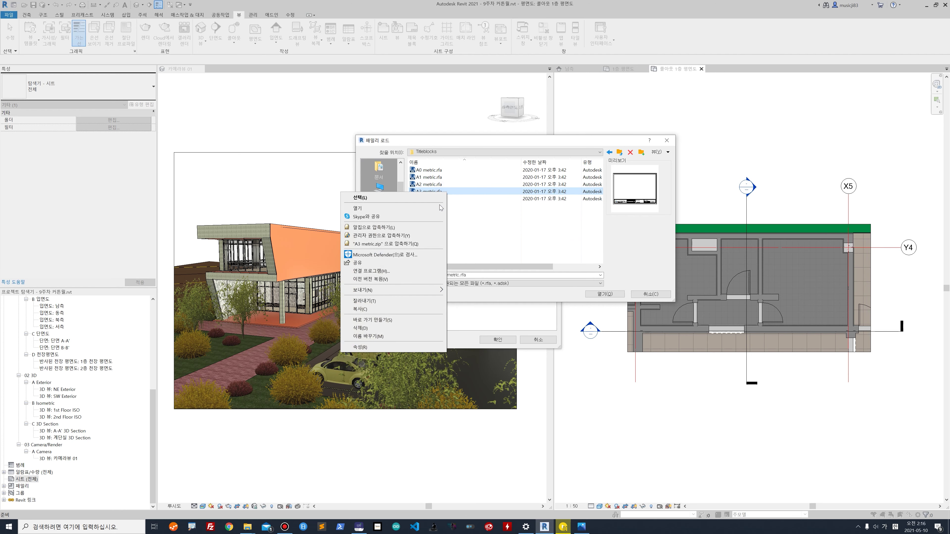
click(378, 310)
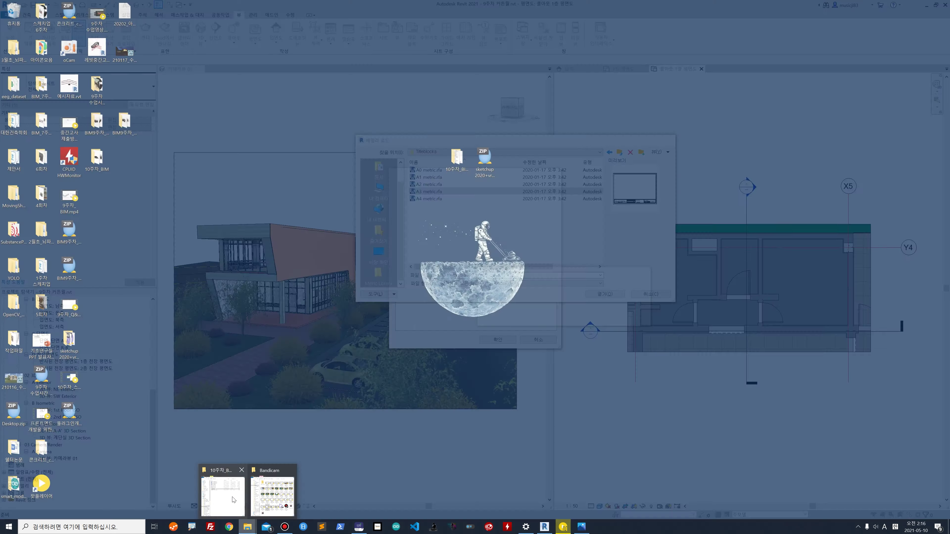
click(232, 496)
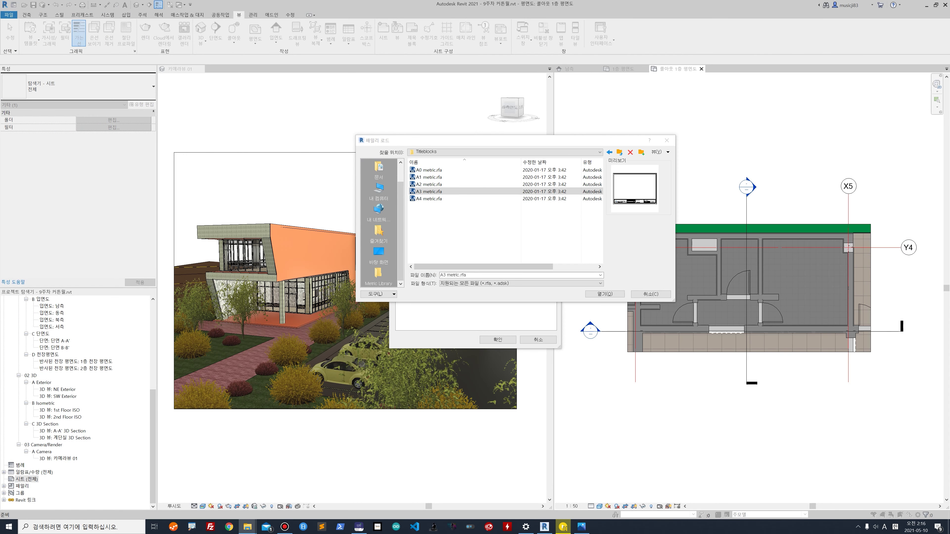
key(alt+Tab)
key(ctrl+v)
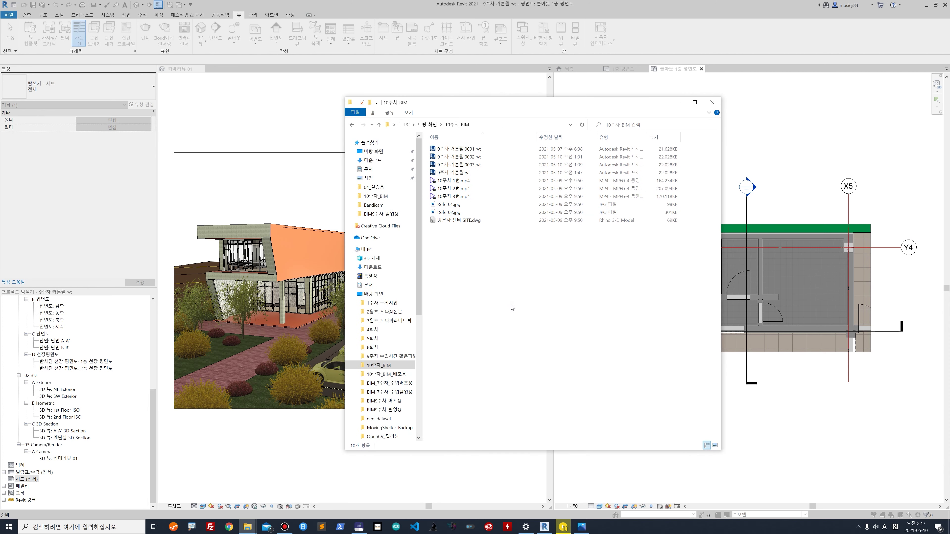
click(677, 102)
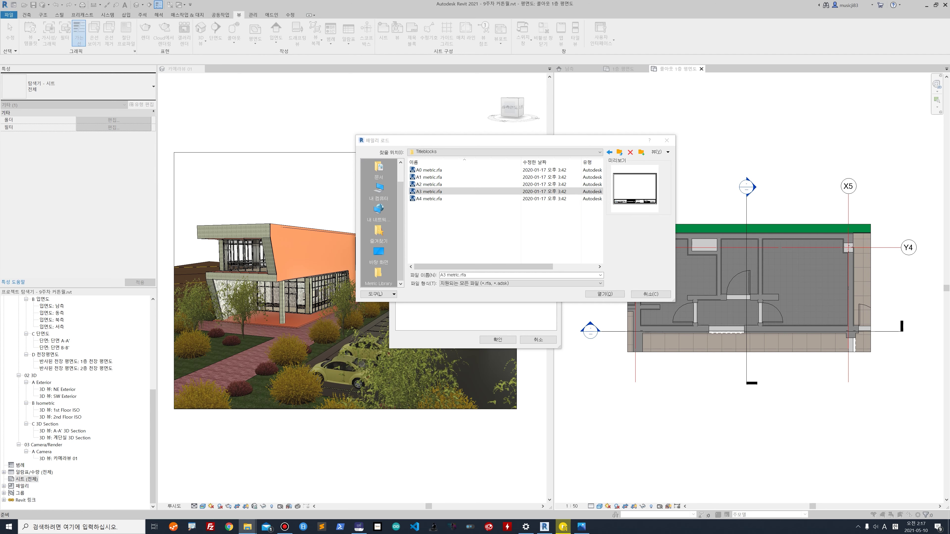
key(alt+Tab)
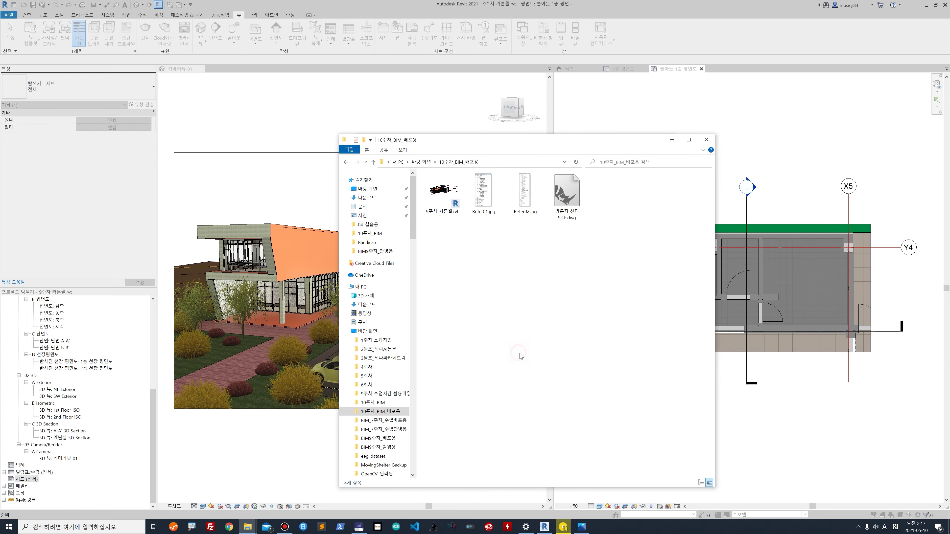
Step: Remove 9주차 커튼월.rvt from the 10주차_BIM_배포용 folder and return to the family loading dialog
right_click(454, 188)
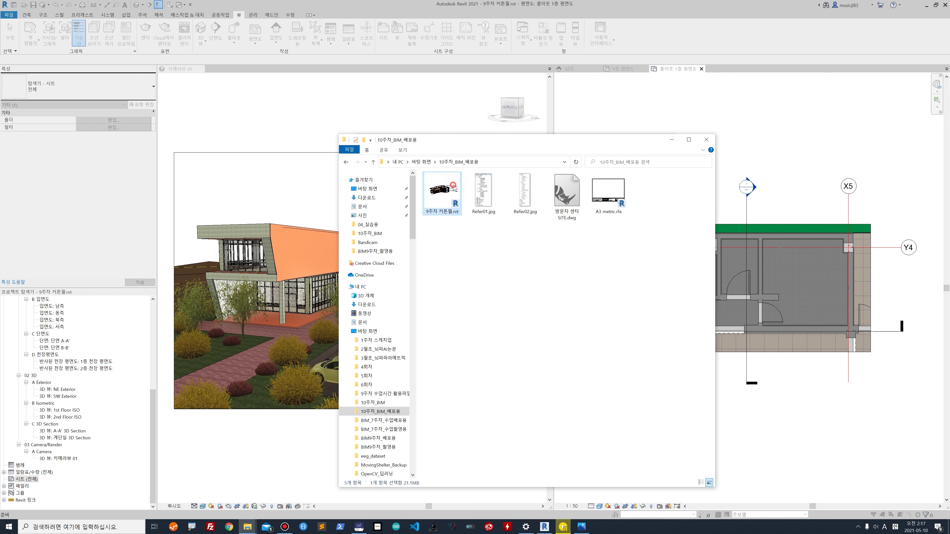
click(361, 321)
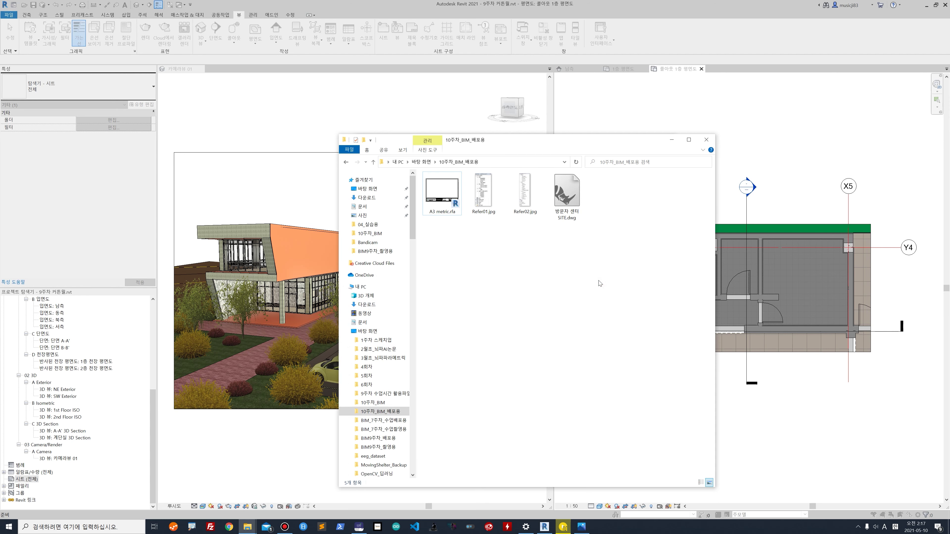
click(671, 139)
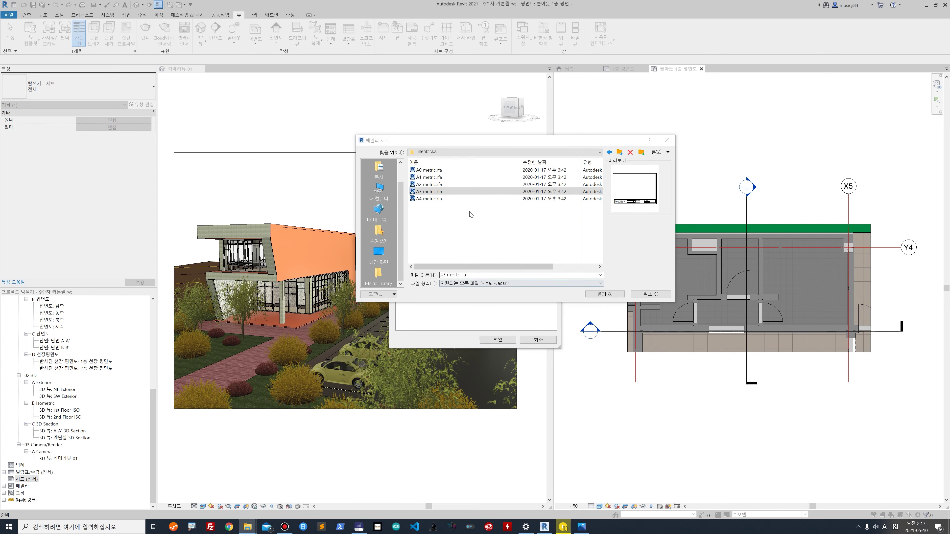
Step: Load the A3 metric.rfa title block family and create the new sheet with it
double_click(448, 192)
click(498, 339)
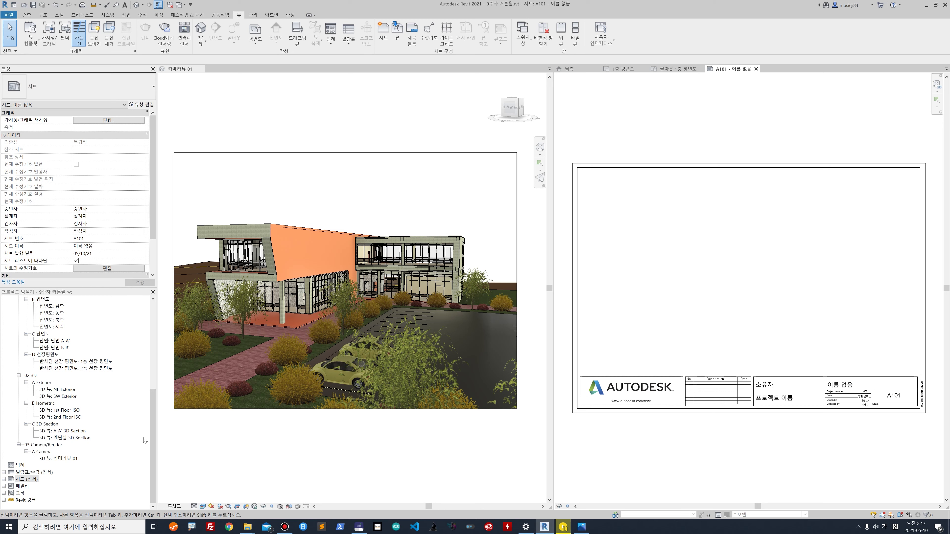
Step: Try to place the 1층 평면도 view on the new sheet, and close the 카메라뷰 01 view
drag(151, 433, 156, 338)
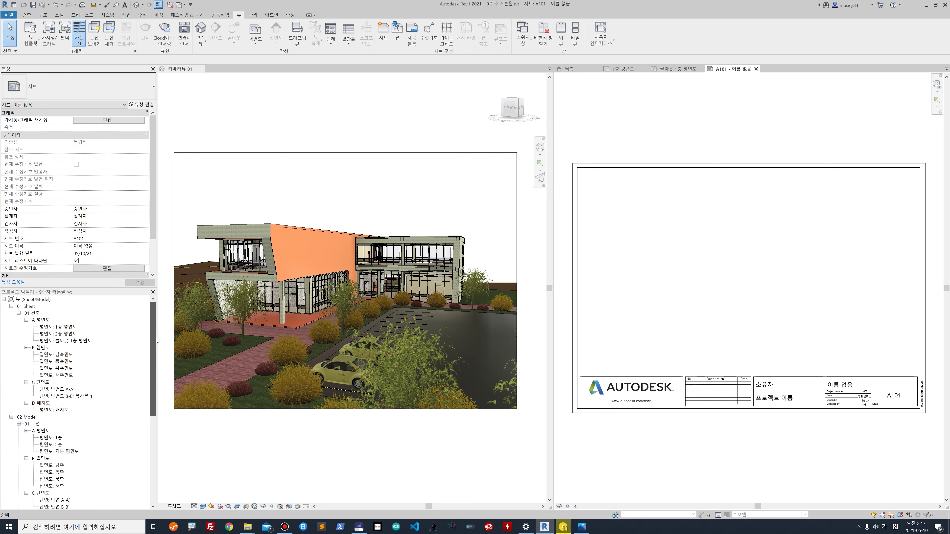
drag(59, 327, 649, 275)
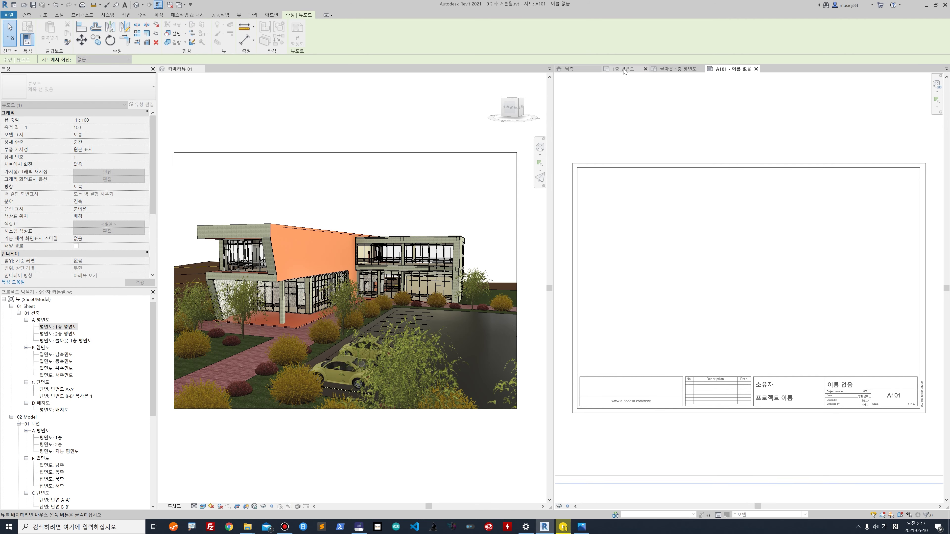
click(200, 69)
key(z)
key(r)
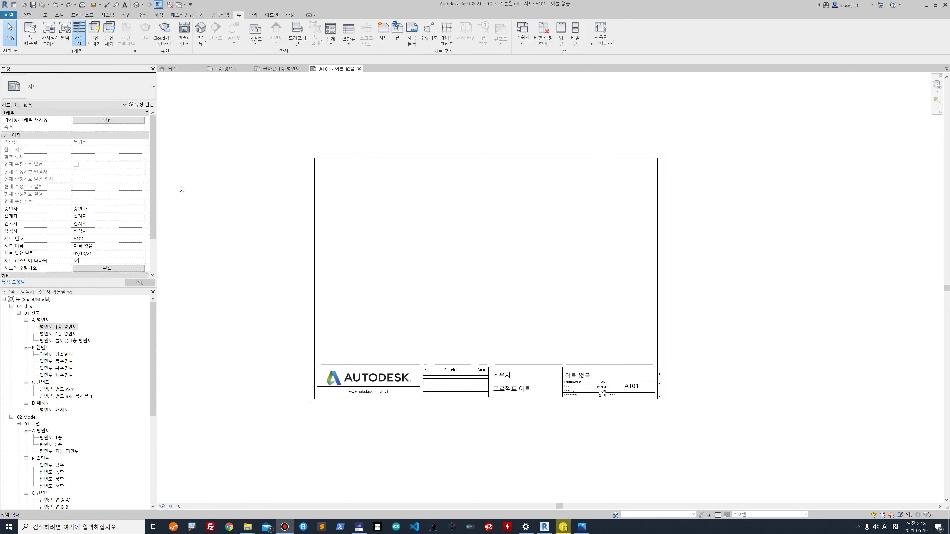
Step: Place the 1층 평면도 floor plan view on sheet A101 and inspect its size against the A3 title block
click(66, 327)
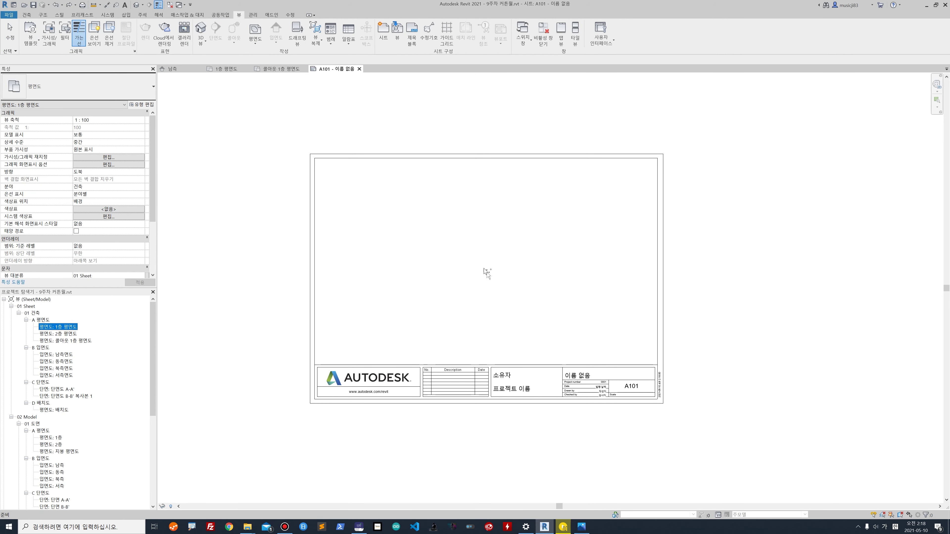
drag(492, 271, 487, 272)
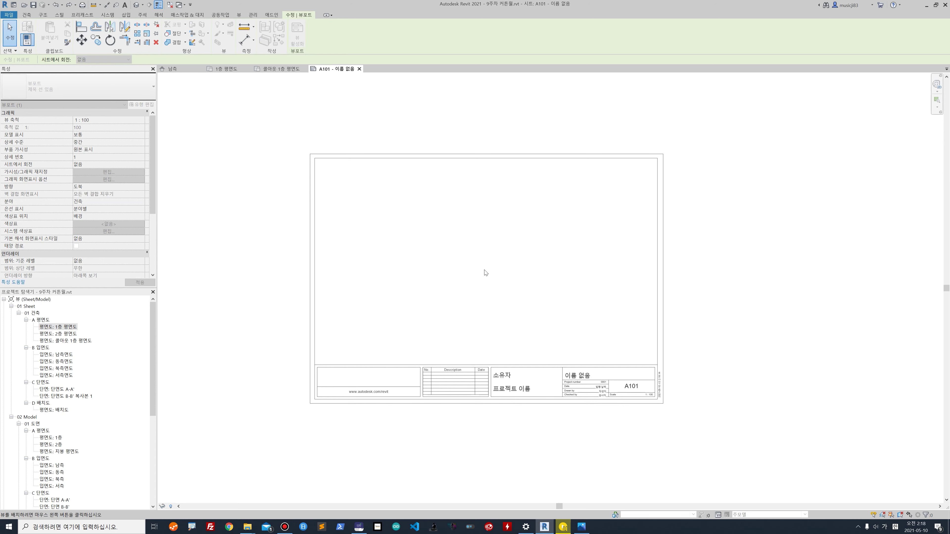
scroll(485, 271, down, 2)
click(484, 270)
scroll(484, 269, down, 3)
scroll(480, 274, up, 2)
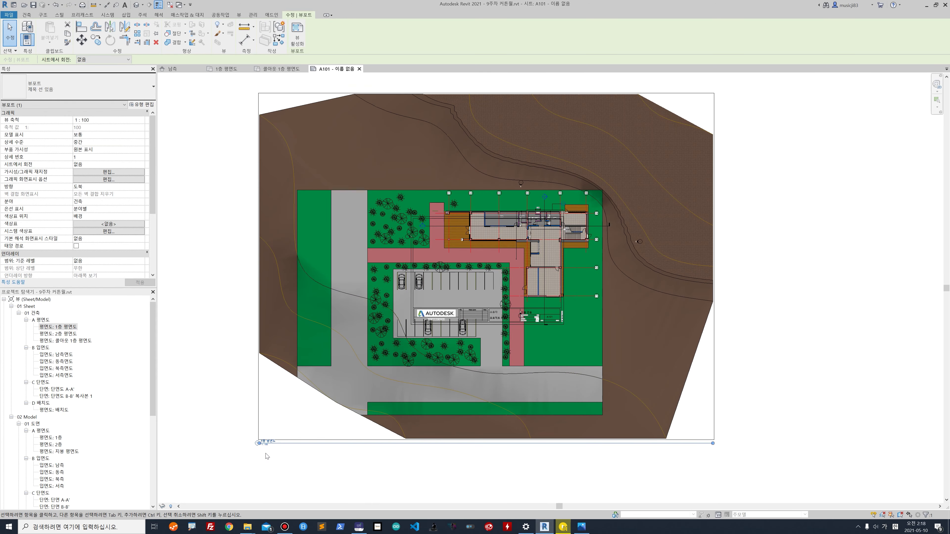
scroll(265, 452, up, 4)
scroll(266, 445, down, 4)
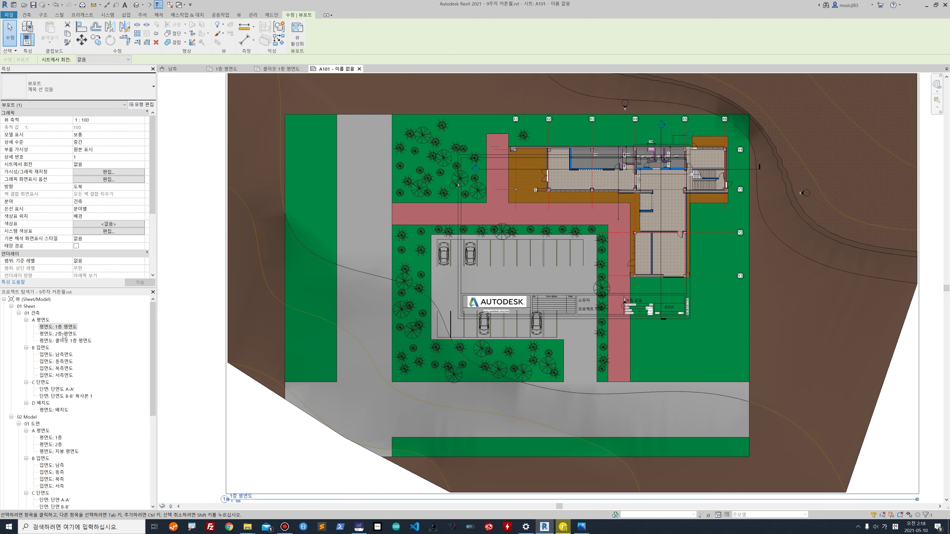
Step: Open the 1층 평면도 view and set its scale to 1 : 200, dismissing the save reminder
double_click(64, 327)
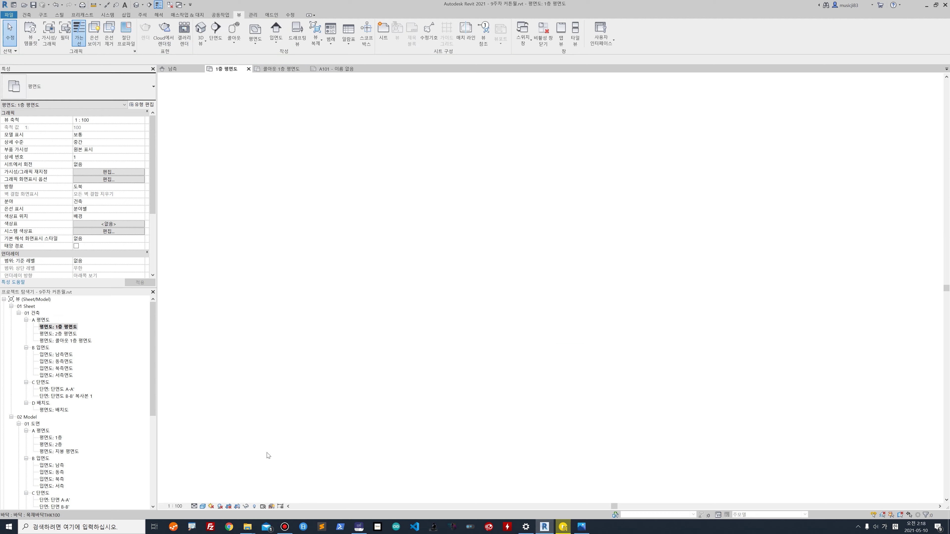
click(180, 507)
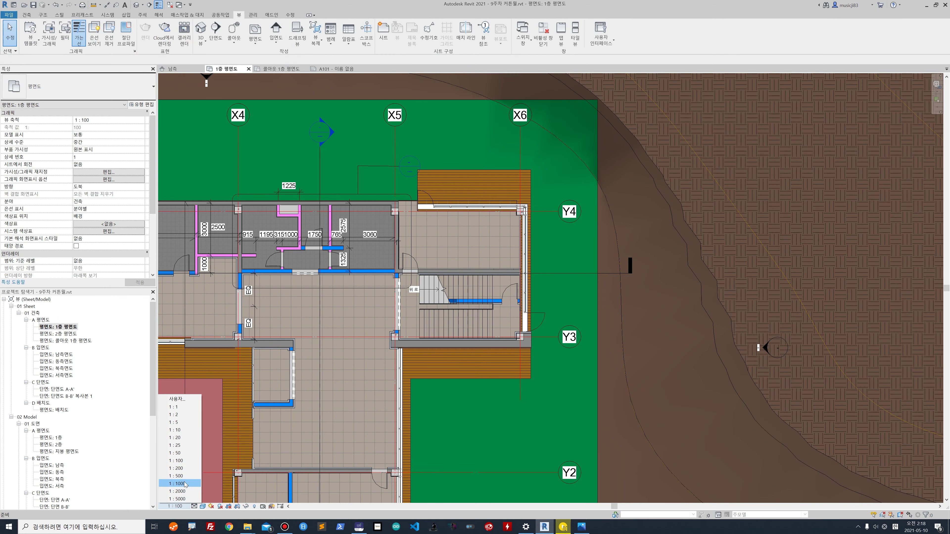
click(187, 469)
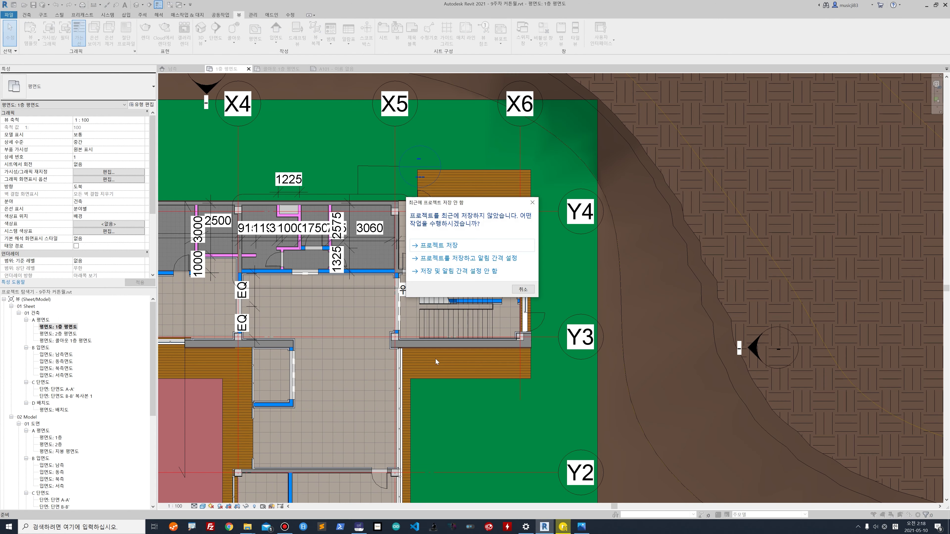
click(523, 289)
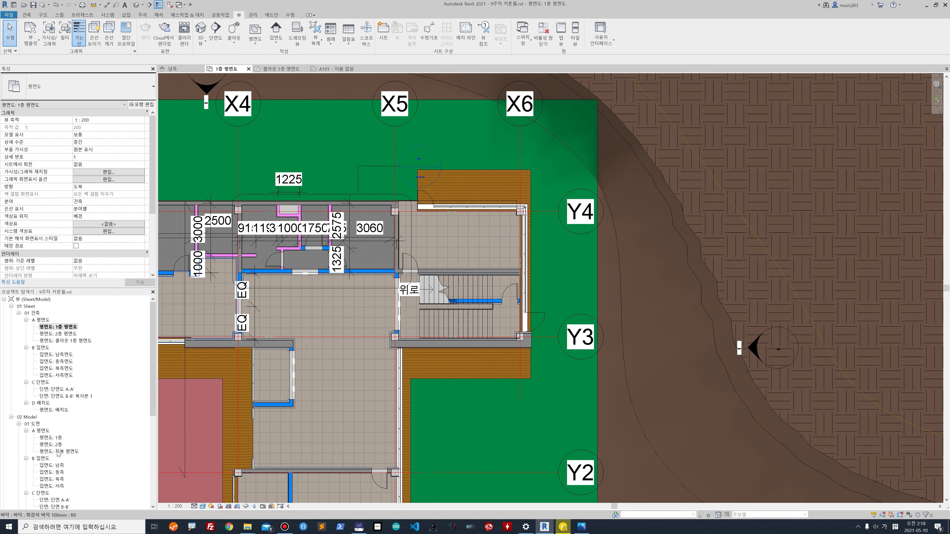
Step: Reopen sheet A101 and move the 1층 평면도 viewport over the A3 title block
scroll(59, 455, down, 4)
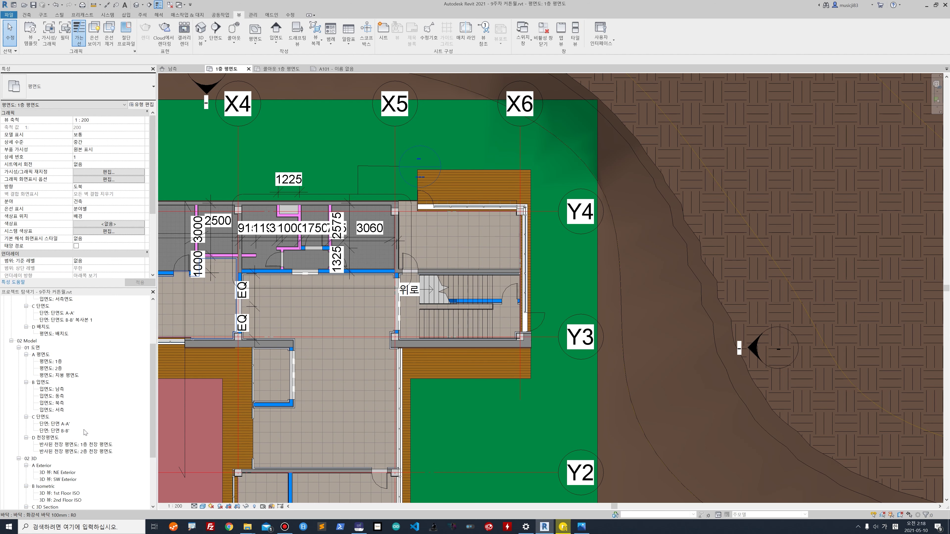
scroll(86, 432, down, 4)
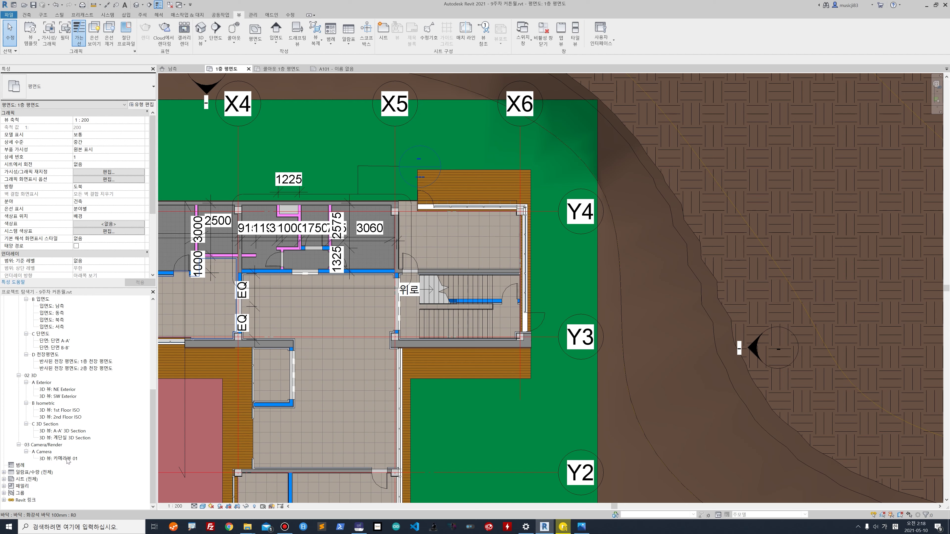
click(4, 479)
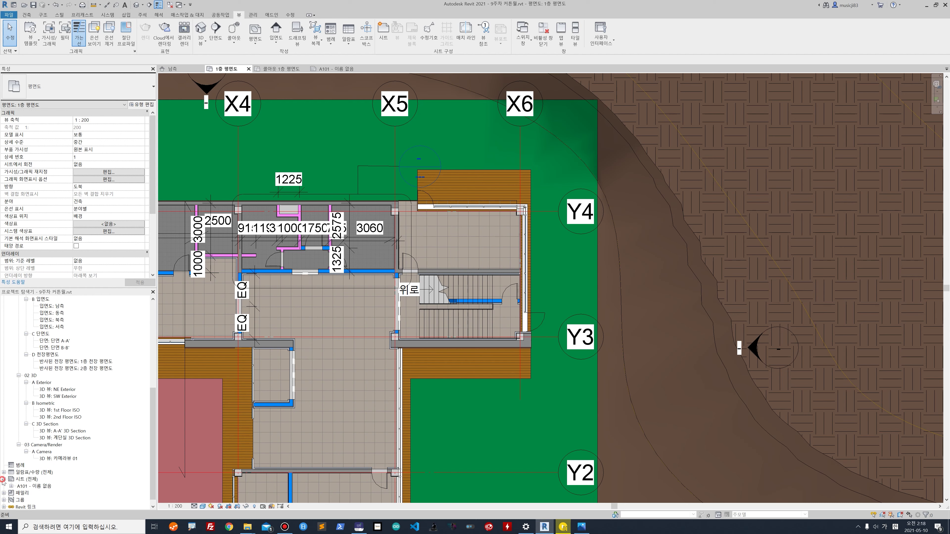
click(26, 486)
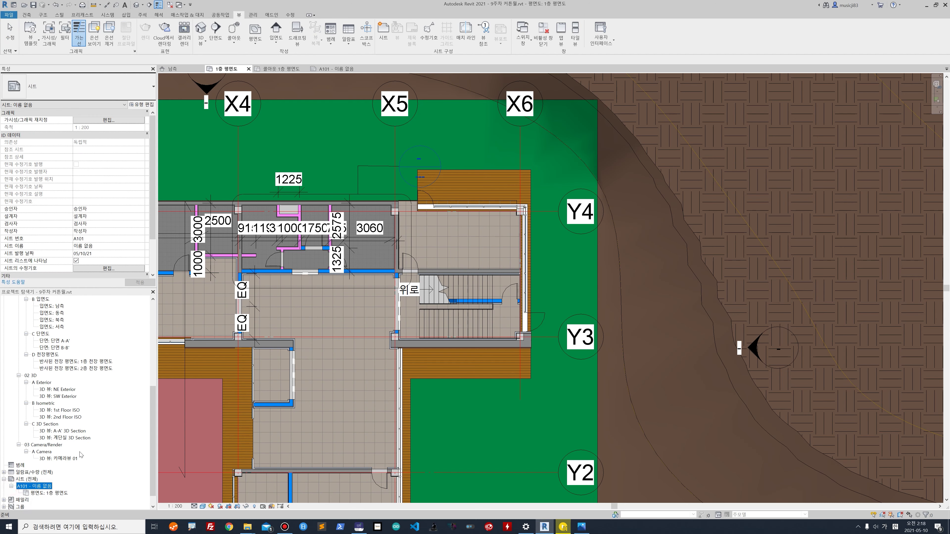
click(11, 486)
double_click(47, 474)
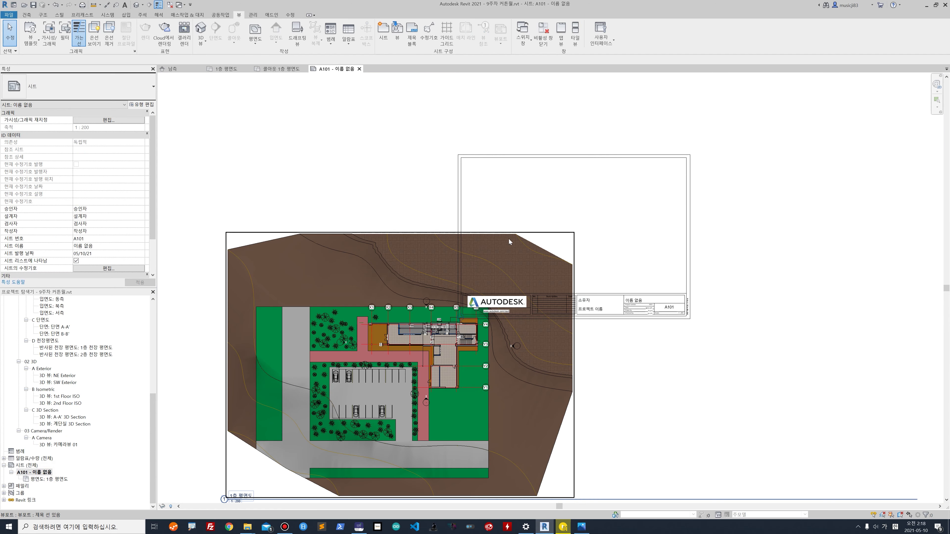
drag(426, 351, 584, 234)
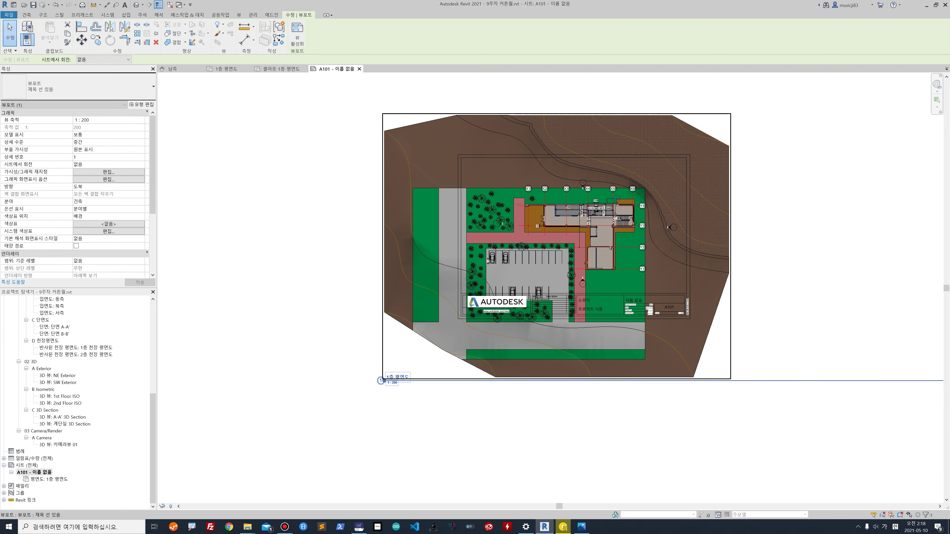
right_click(525, 274)
key(Escape)
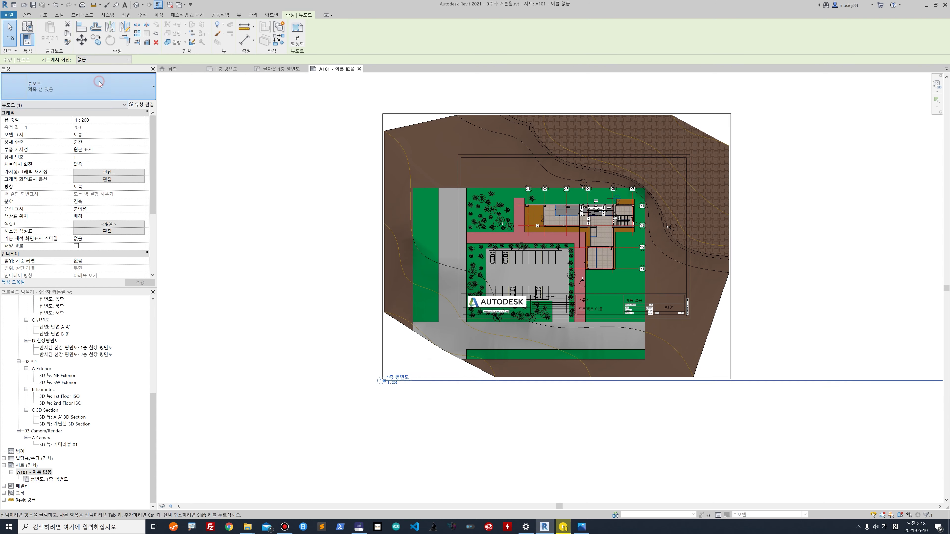
Step: Change the viewport's type to 제목 없음 and shift the viewport slightly on the sheet
click(39, 94)
click(41, 140)
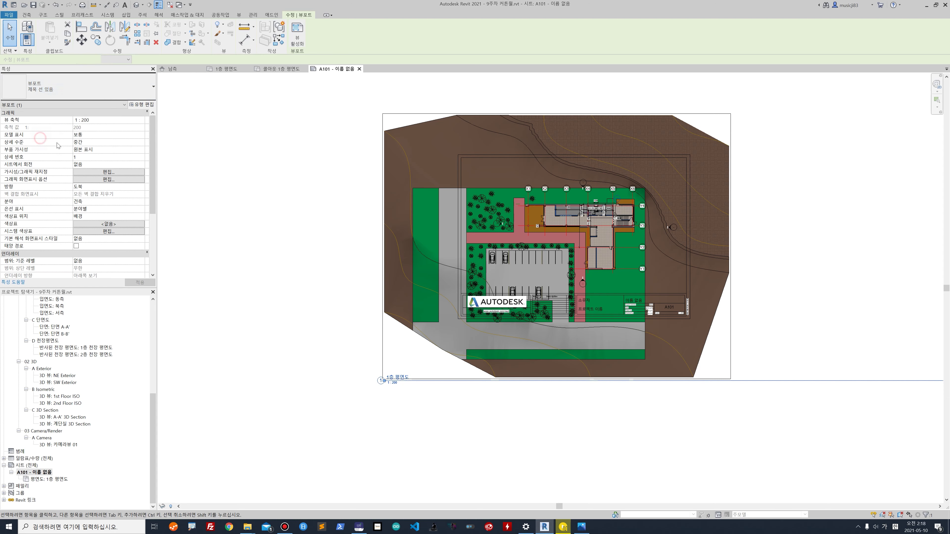
click(282, 311)
click(556, 223)
drag(579, 202, 594, 197)
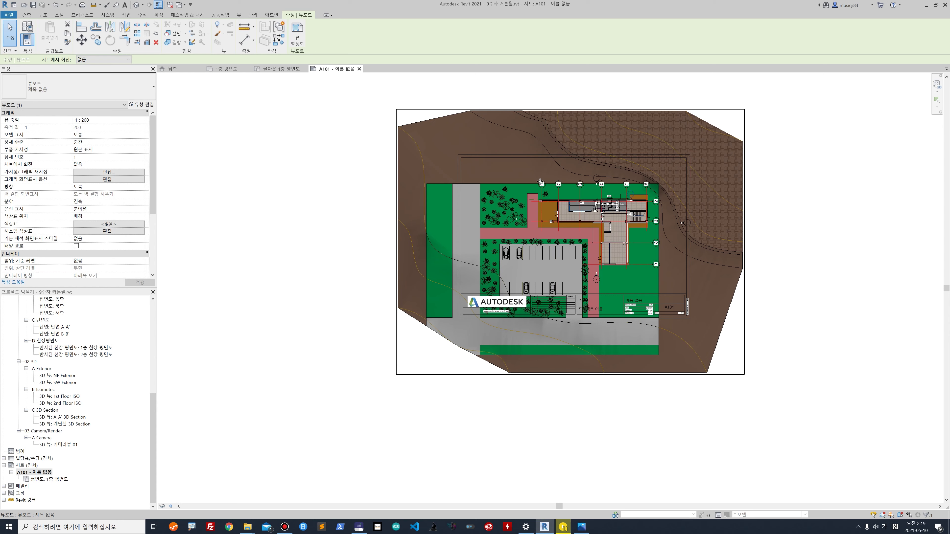
Step: Activate the 1층 평면도 view on the sheet and turn off the 지형 model category in its visibility/graphics overrides
right_click(523, 169)
mouse_move(559, 192)
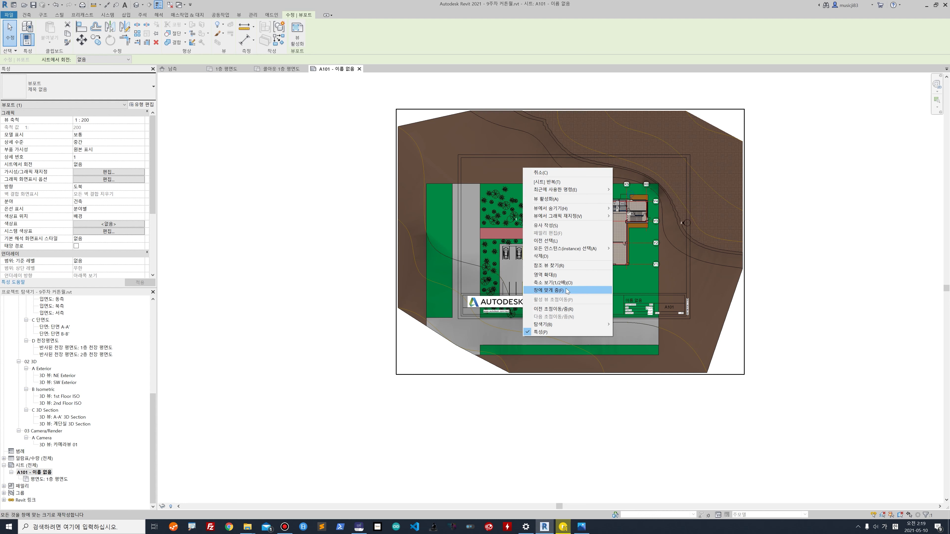
click(546, 199)
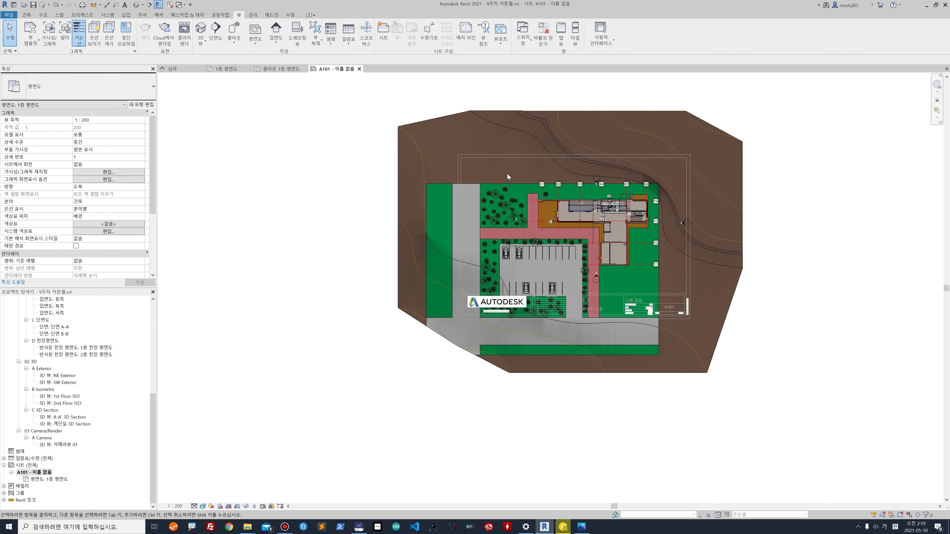
key(v)
key(v)
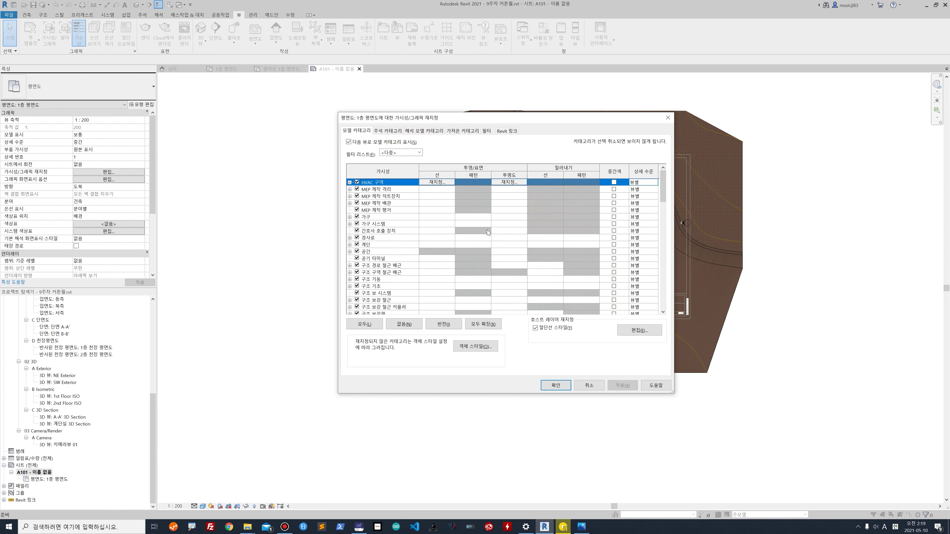
scroll(403, 255, down, 5)
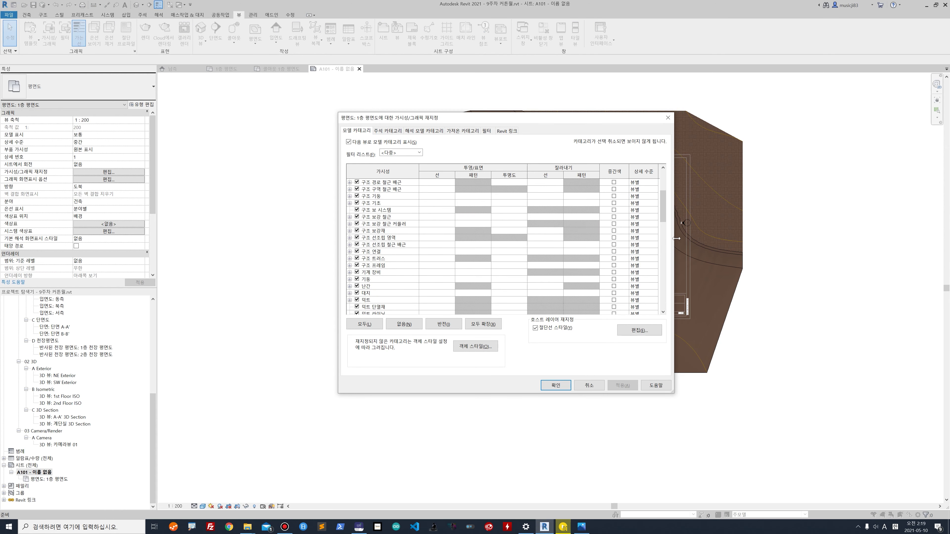
drag(663, 220, 668, 303)
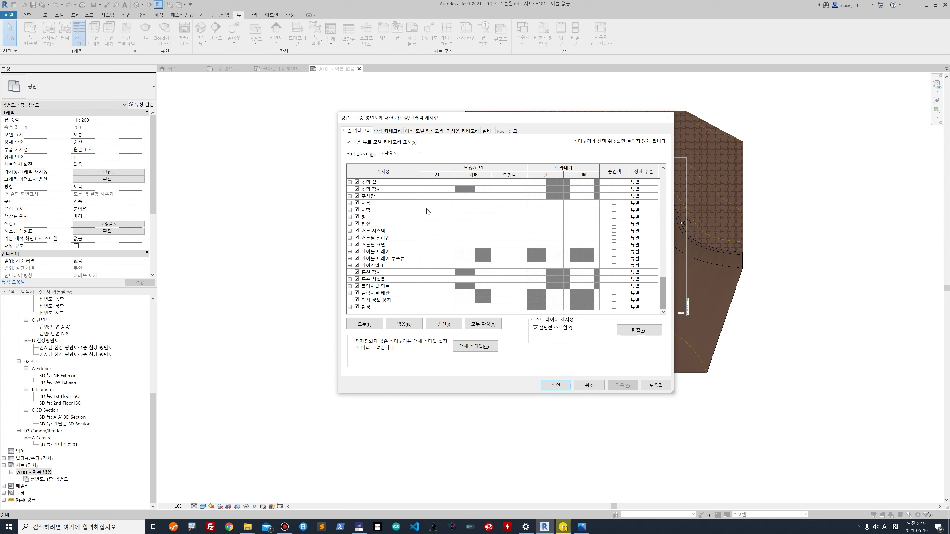
scroll(357, 274, up, 3)
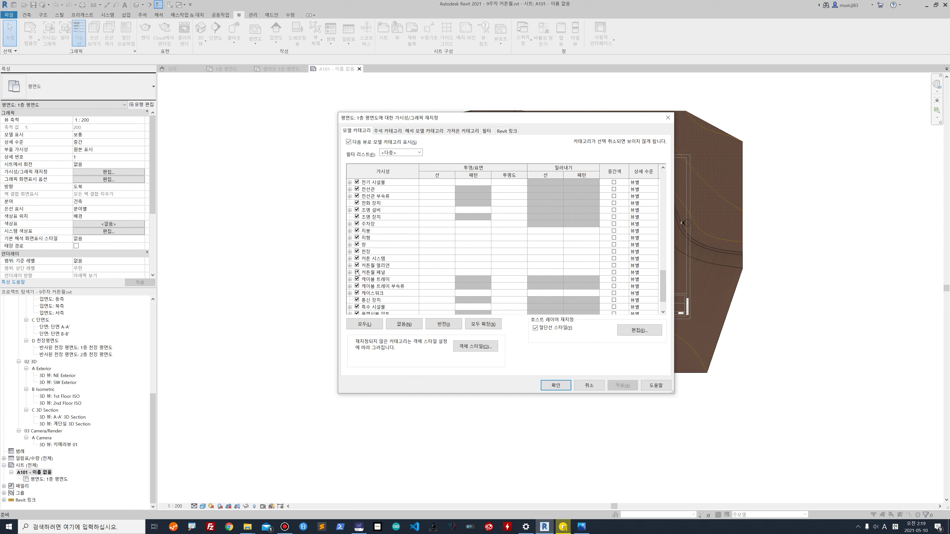
click(357, 238)
Step: Turn off the 수목 and 주차장 model categories for the 1층 평면도 view and apply the overrides
scroll(358, 236, up, 11)
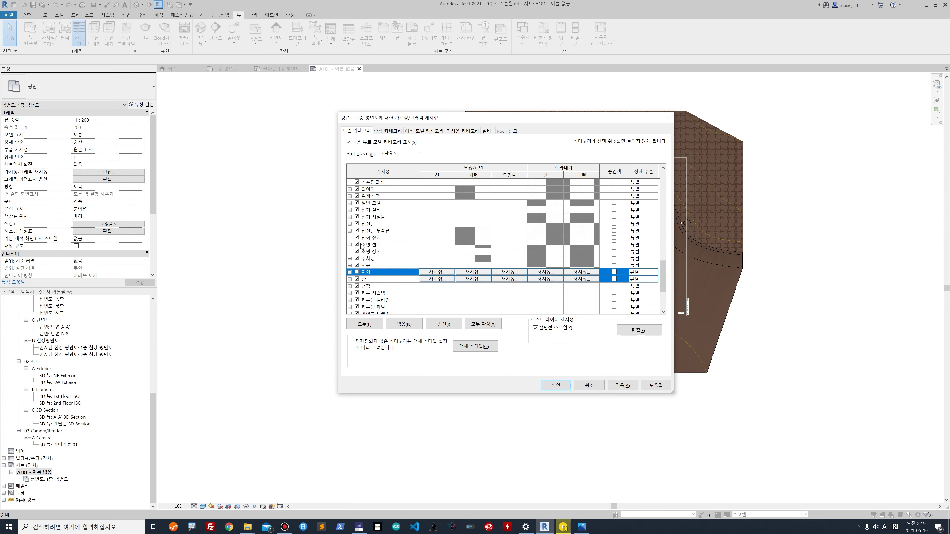
click(357, 217)
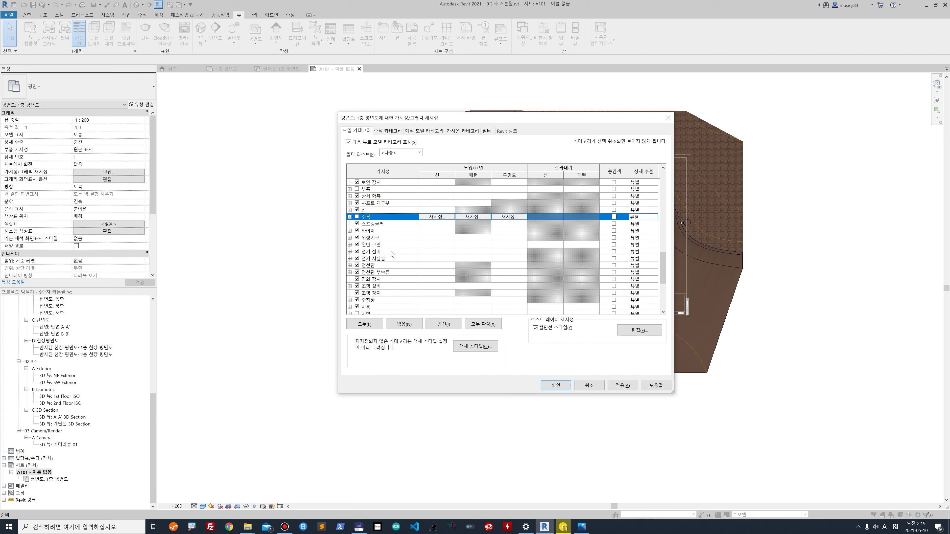
scroll(392, 254, down, 5)
click(357, 265)
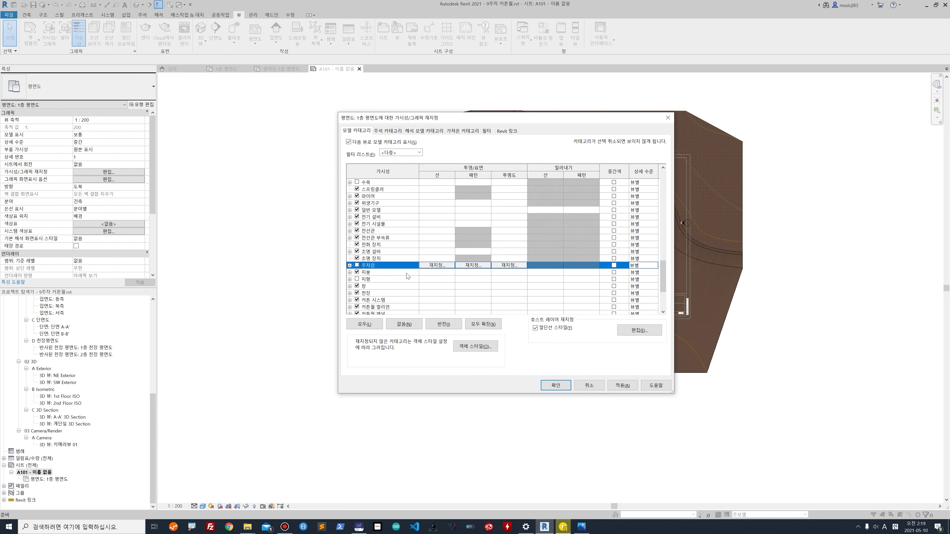
scroll(411, 277, down, 4)
scroll(401, 285, up, 3)
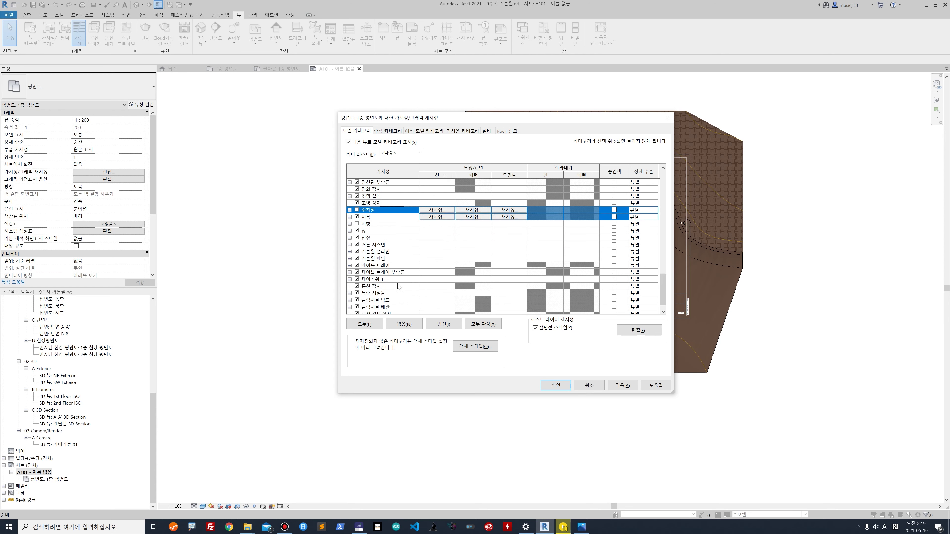
click(622, 386)
click(555, 386)
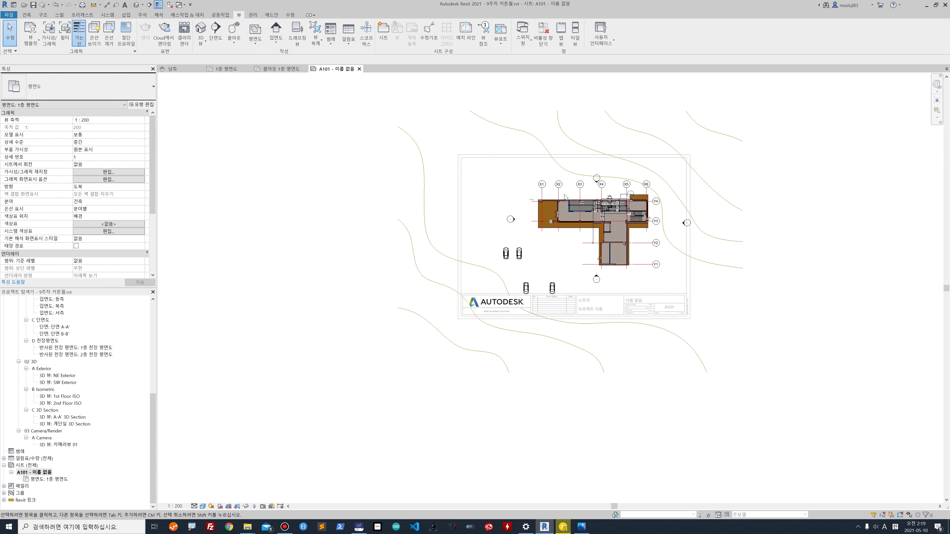
Step: Turn off the imported site DWG in the 1층 평면도 view's visibility/graphics overrides
right_click(506, 199)
click(487, 207)
key(v)
key(v)
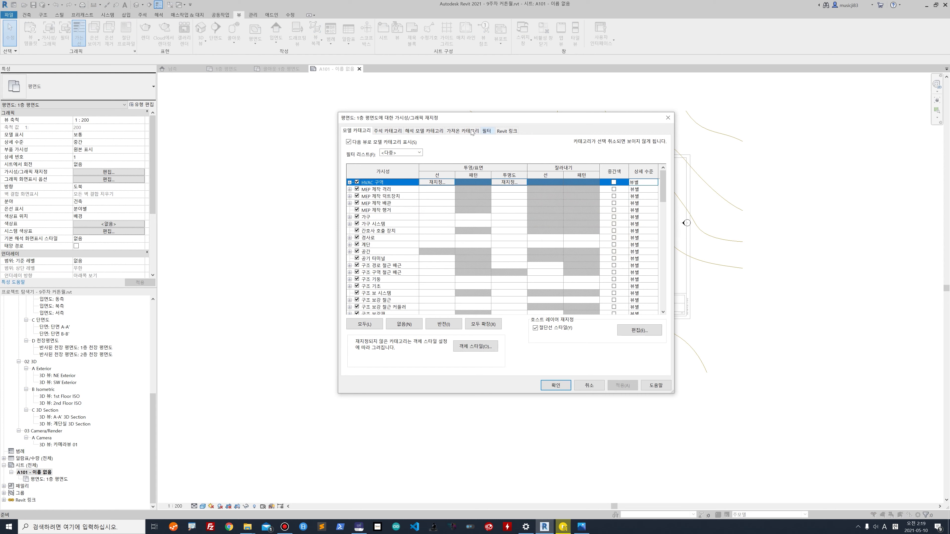
click(470, 131)
click(357, 167)
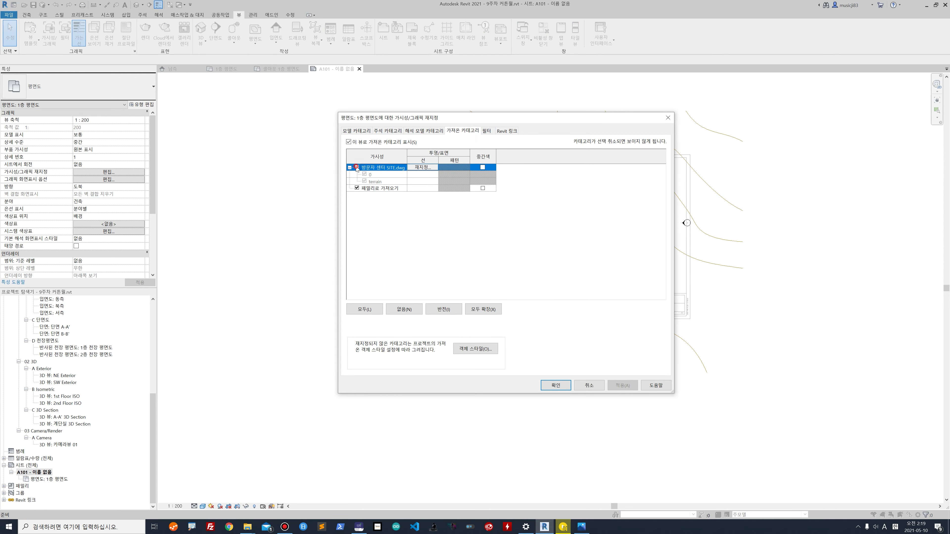
click(622, 386)
click(555, 385)
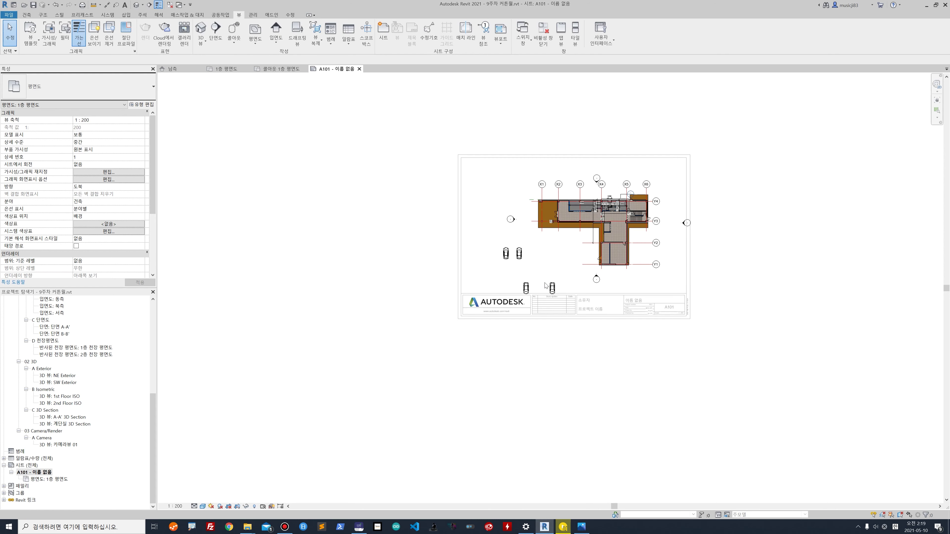
Step: Hide the four parked RPC cars in the view as individual elements
drag(486, 236, 575, 309)
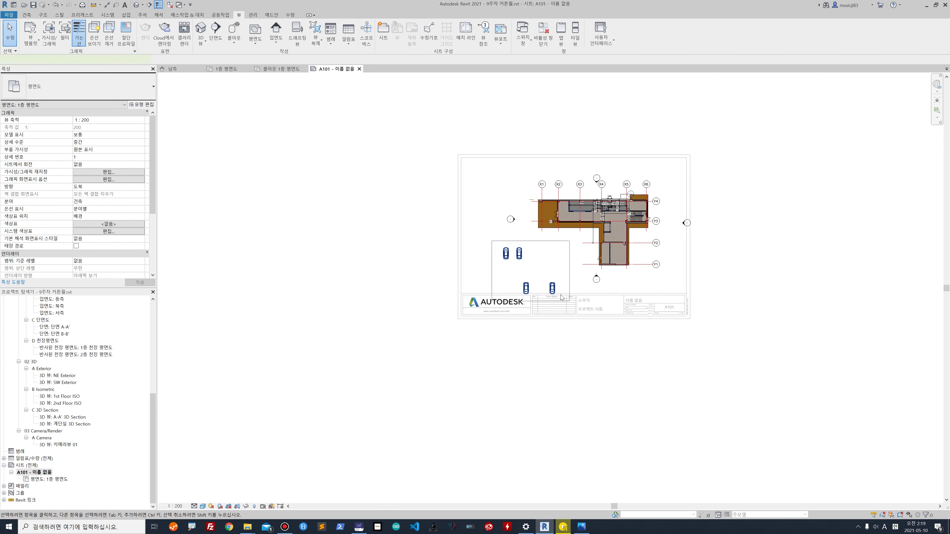
right_click(555, 292)
mouse_move(598, 362)
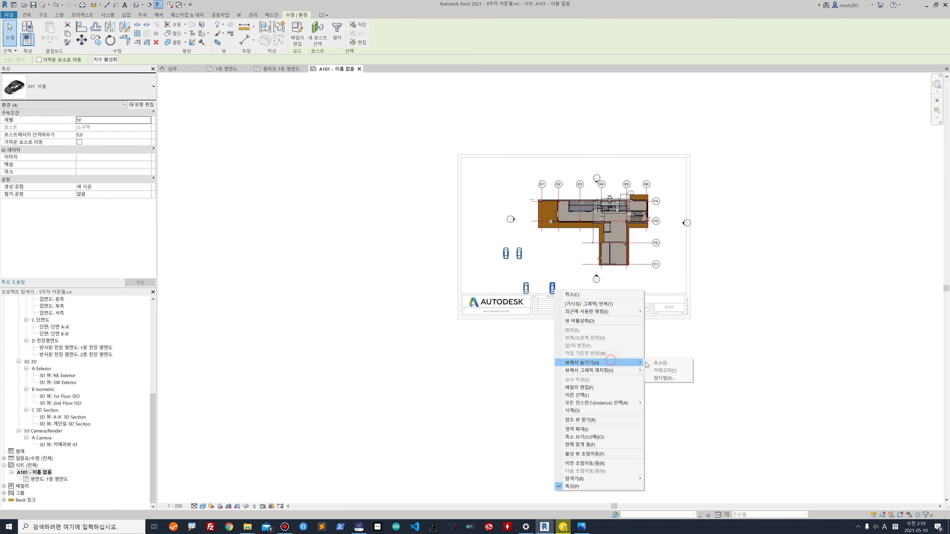
click(650, 363)
Step: Hide the elevation markers west and north of the building as elements in the view
double_click(601, 215)
scroll(601, 215, up, 4)
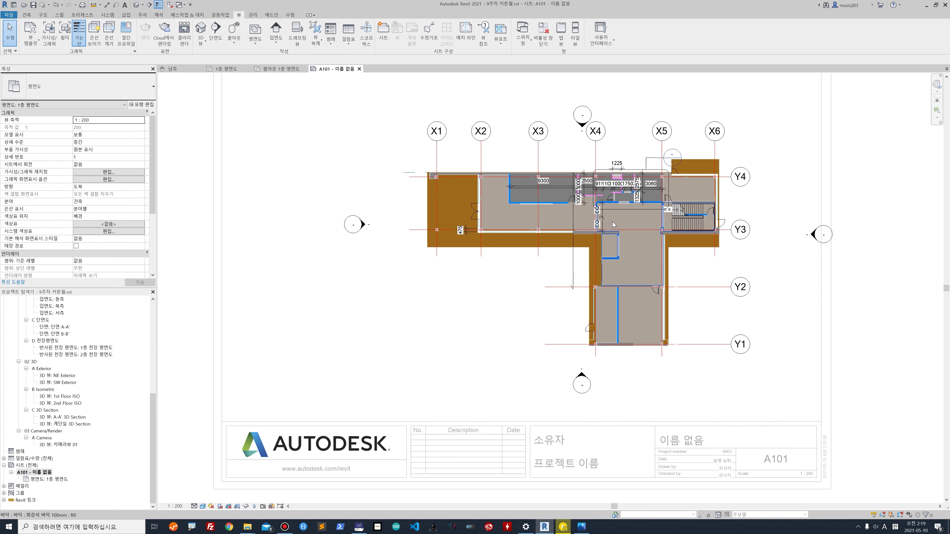
drag(315, 188, 408, 262)
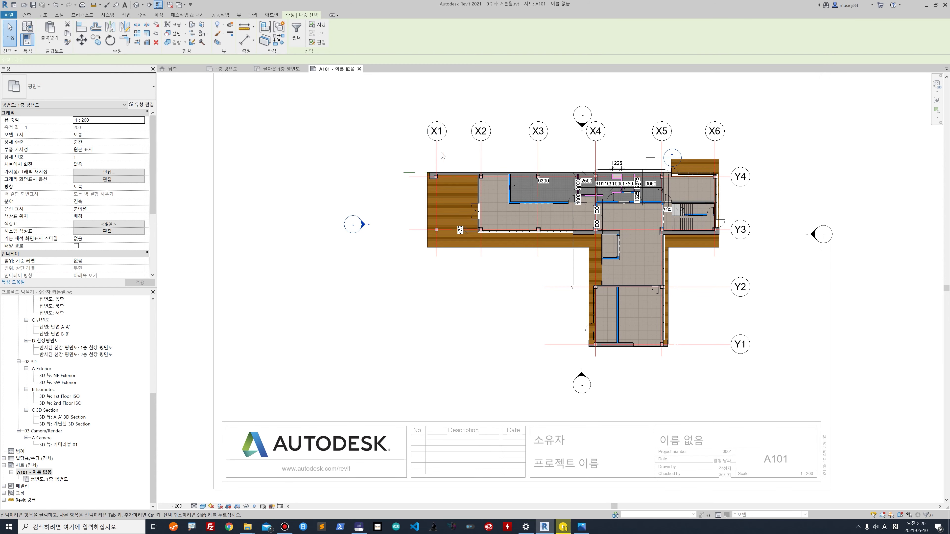
right_click(368, 225)
mouse_move(392, 274)
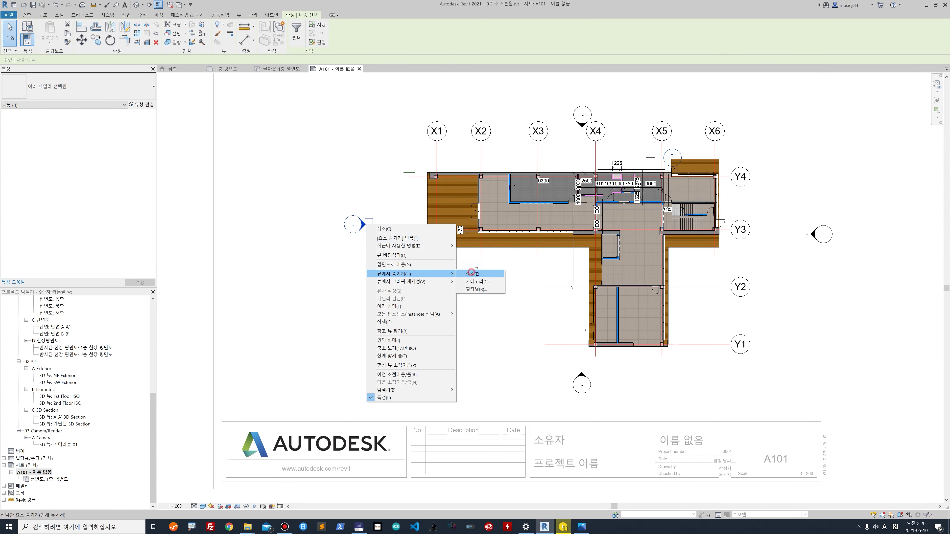
click(473, 274)
mouse_move(557, 95)
mouse_down()
mouse_move(595, 143)
mouse_move(596, 135)
mouse_up()
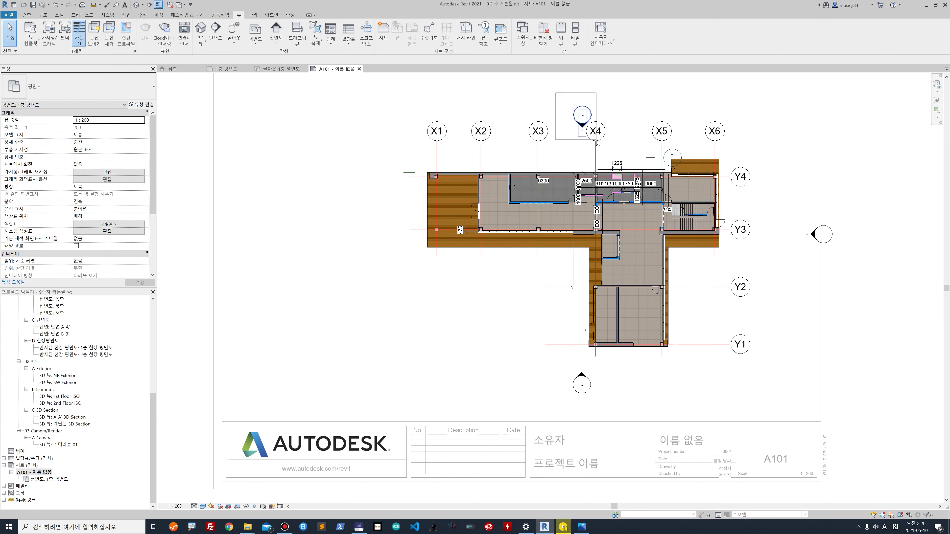
right_click(583, 115)
mouse_move(636, 155)
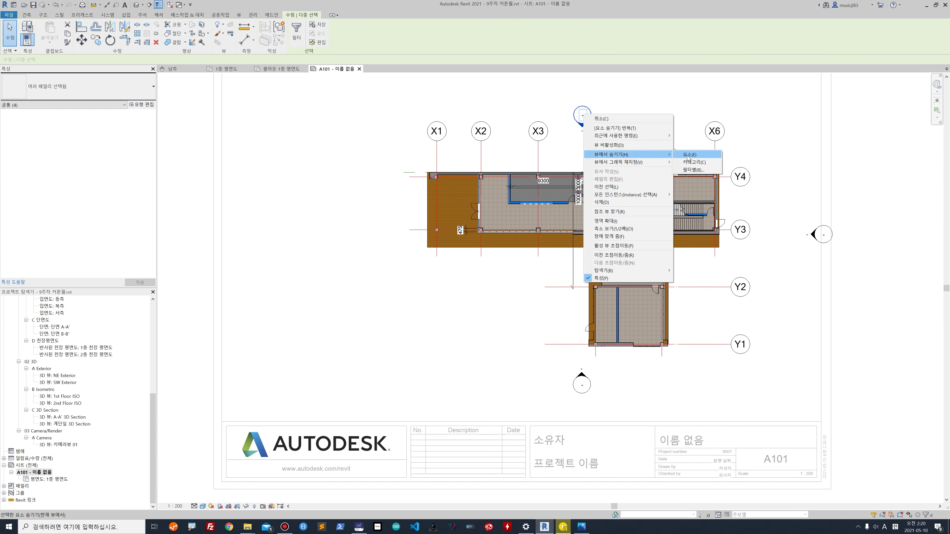
click(689, 154)
Step: Hide the elevation markers east and south of the building, including the southern marker's arrow, as elements in the view
drag(785, 202, 860, 268)
right_click(818, 240)
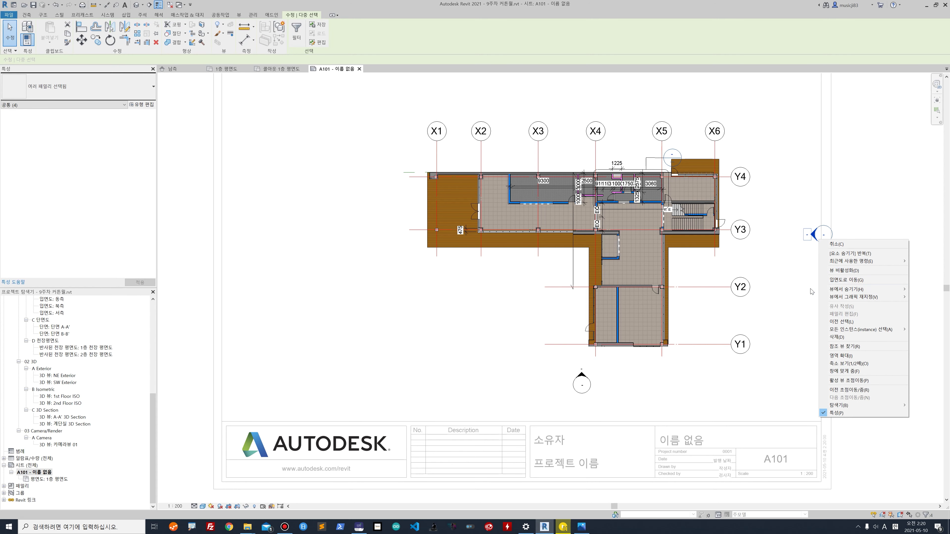
mouse_move(850, 291)
click(792, 290)
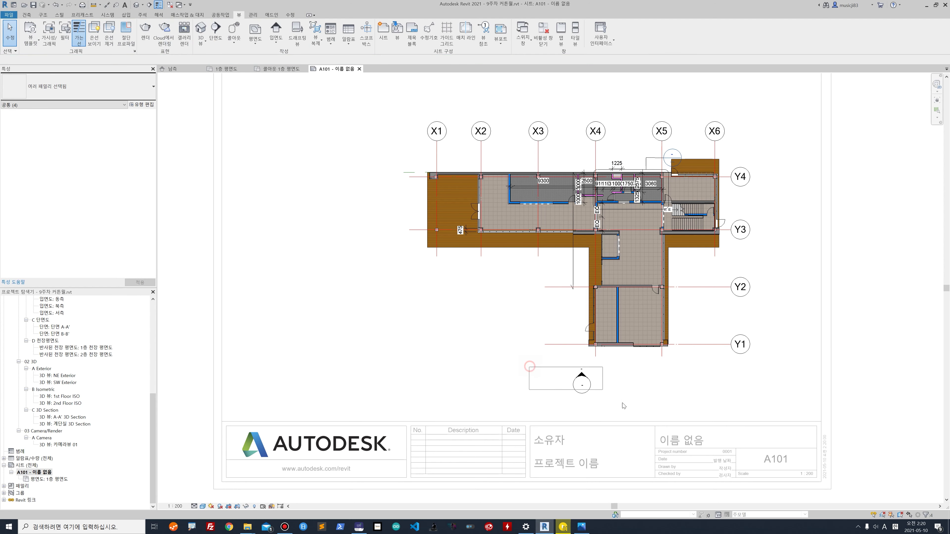
click(584, 388)
right_click(584, 388)
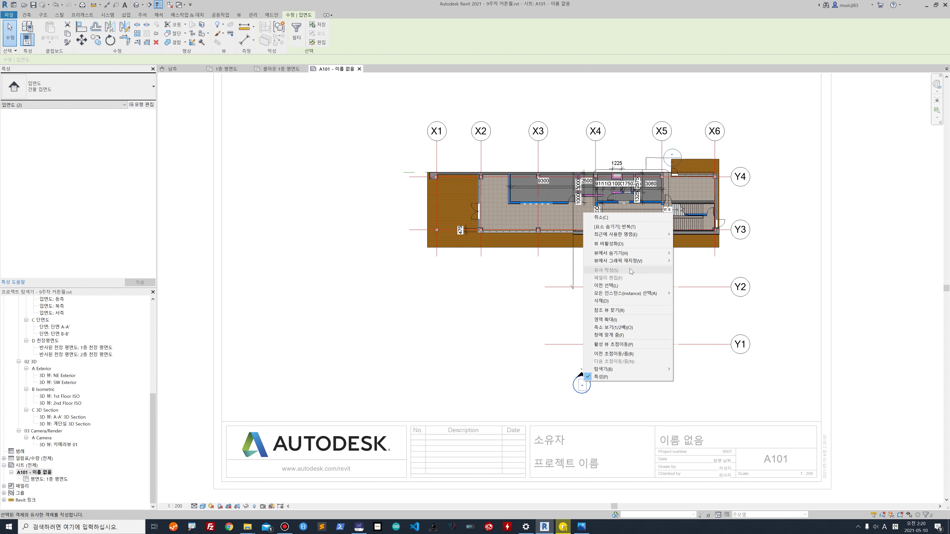
mouse_move(635, 254)
click(692, 253)
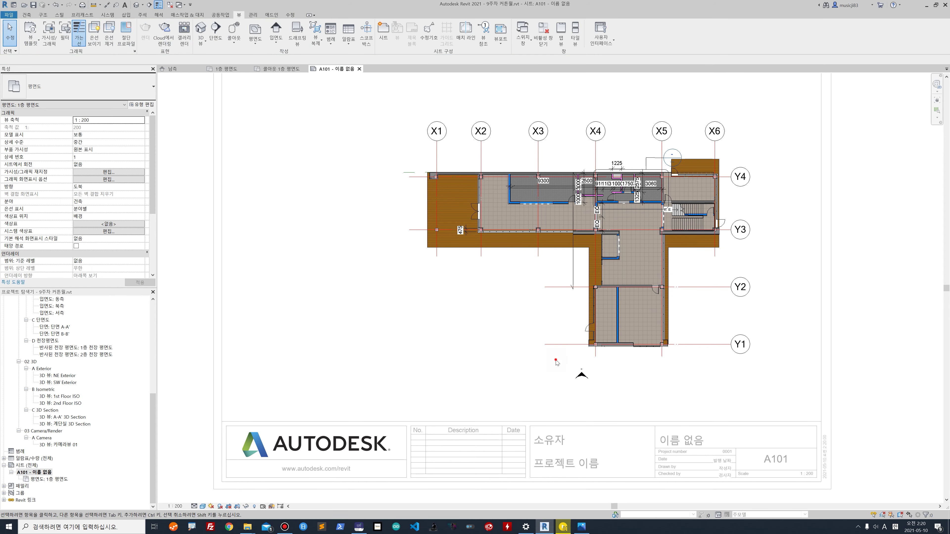
right_click(582, 380)
mouse_move(628, 249)
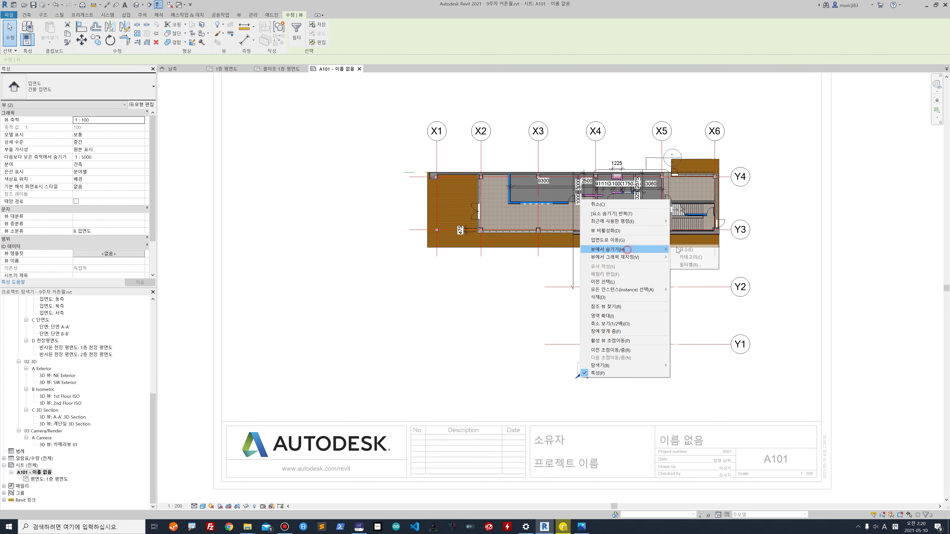
click(688, 249)
Step: Deactivate the 1층 평면도 view and shift its viewport slightly toward the centre of the A3 sheet
scroll(643, 272, down, 3)
double_click(606, 254)
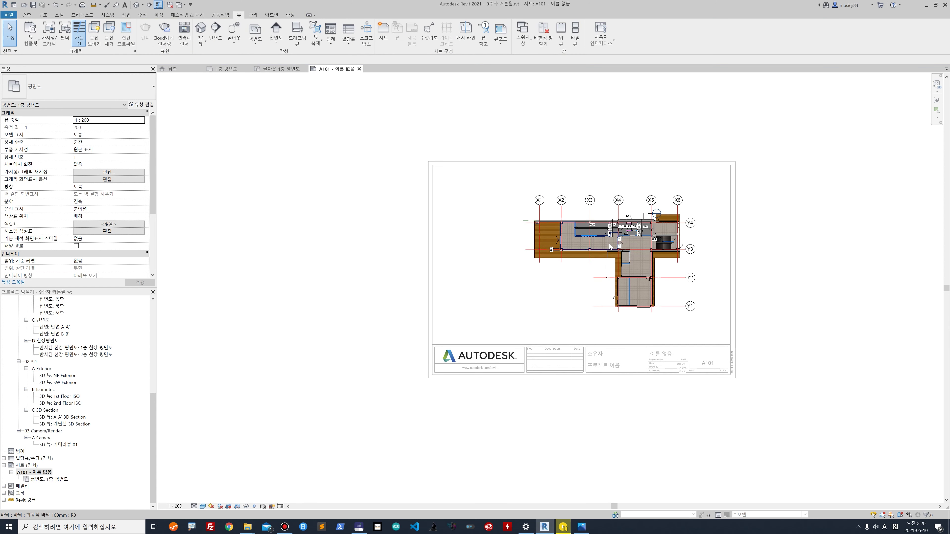
right_click(483, 259)
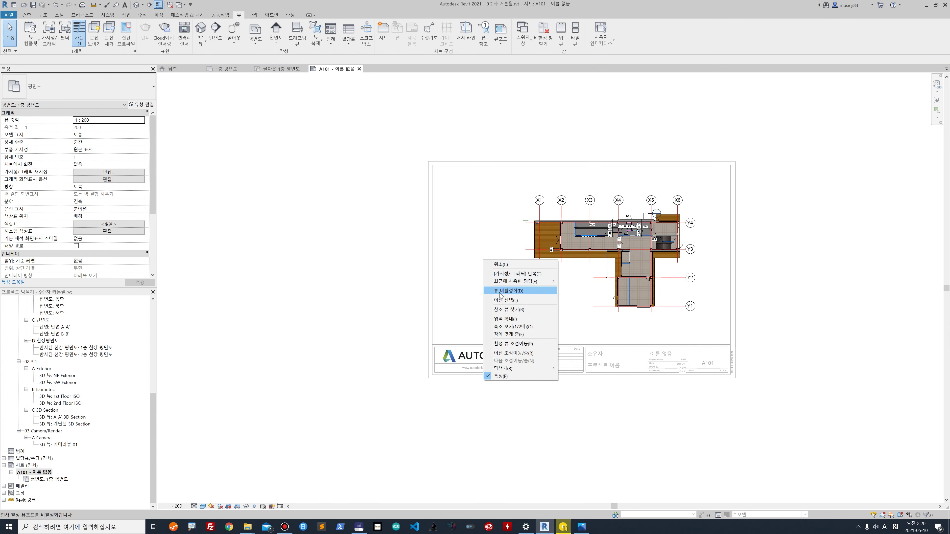
click(509, 290)
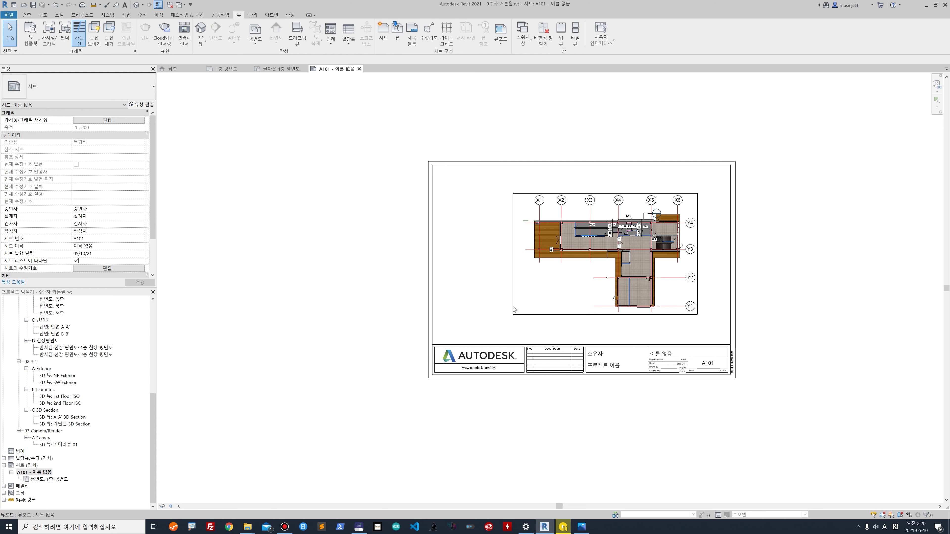
click(515, 310)
drag(514, 300, 494, 303)
click(772, 330)
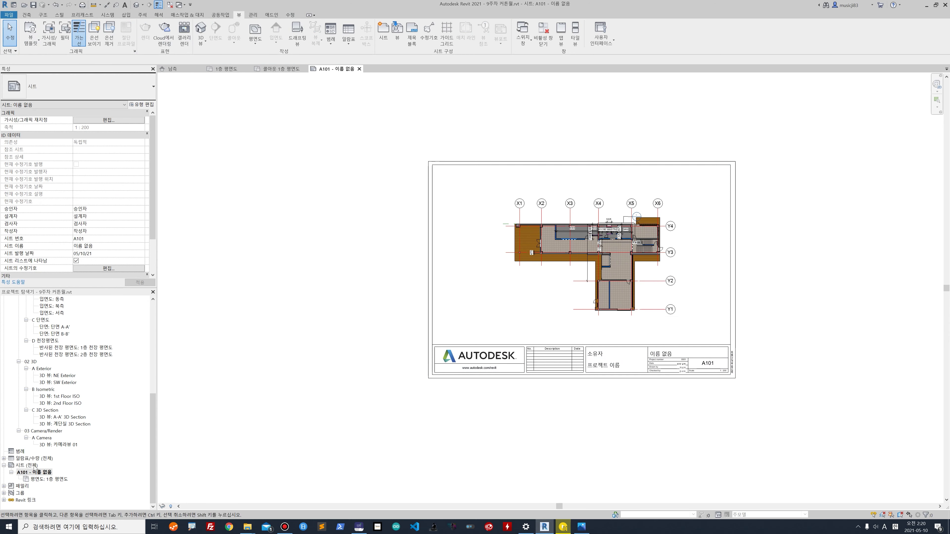
Step: Rename sheet A101 to 1층 평면도, keeping its number
right_click(37, 473)
click(106, 450)
click(40, 473)
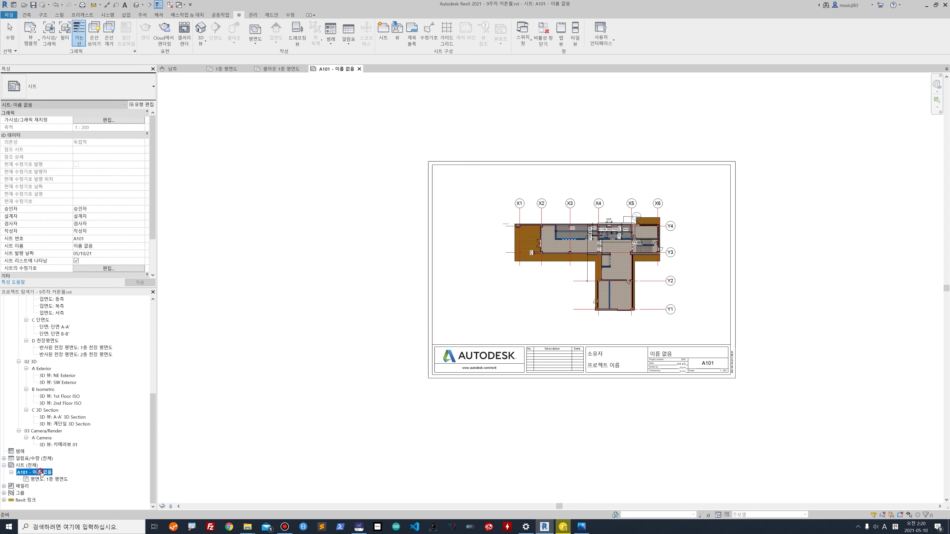
click(581, 527)
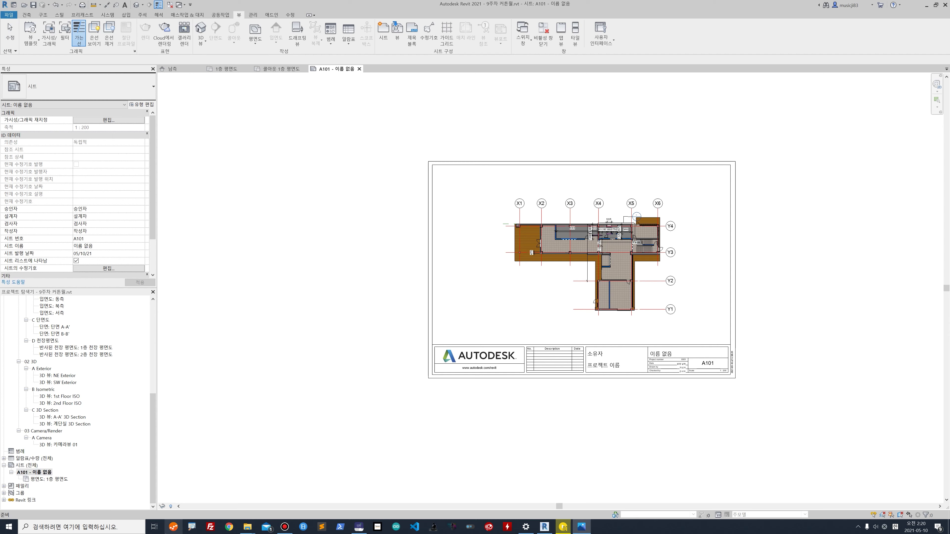
double_click(39, 473)
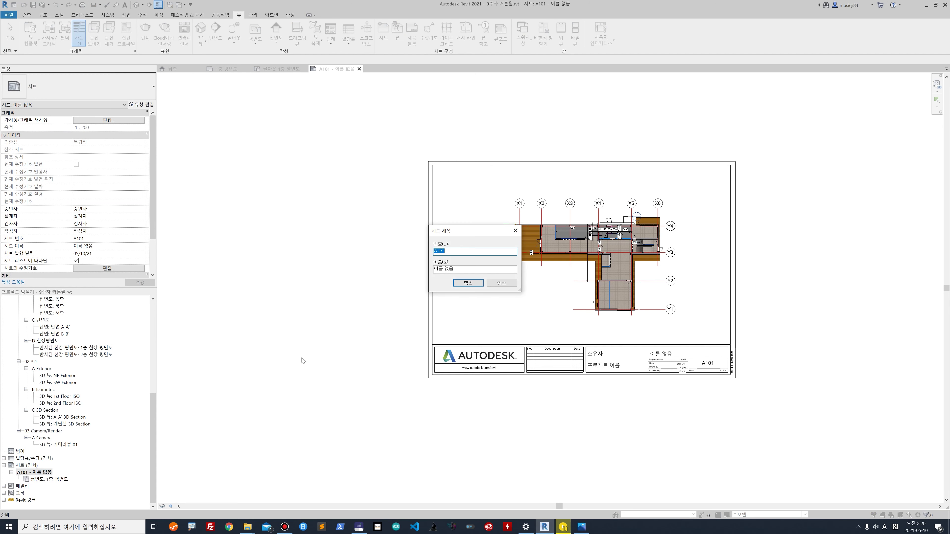
drag(468, 272, 405, 273)
text(1)
key(Return)
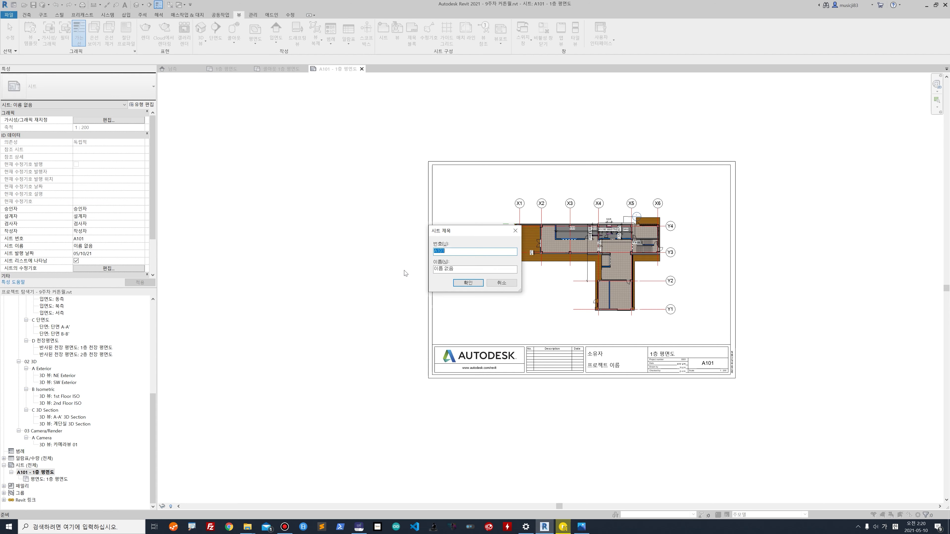
click(495, 283)
click(47, 472)
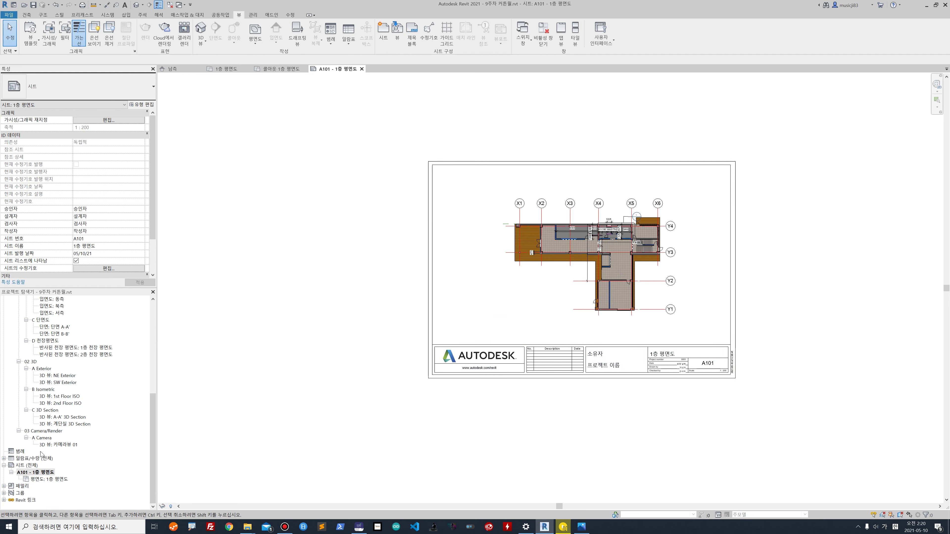
Step: Create a new sheet using the A3 metric title block
click(36, 466)
right_click(35, 467)
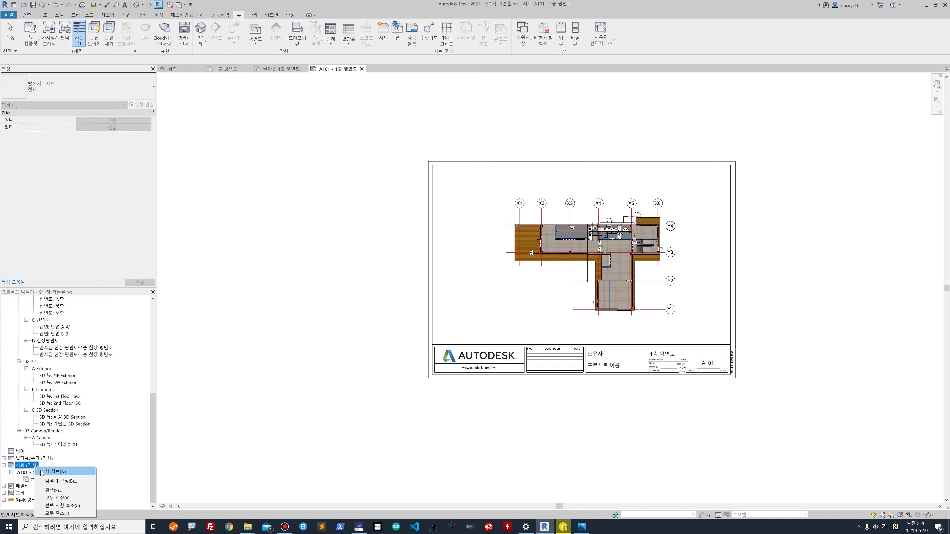
click(44, 472)
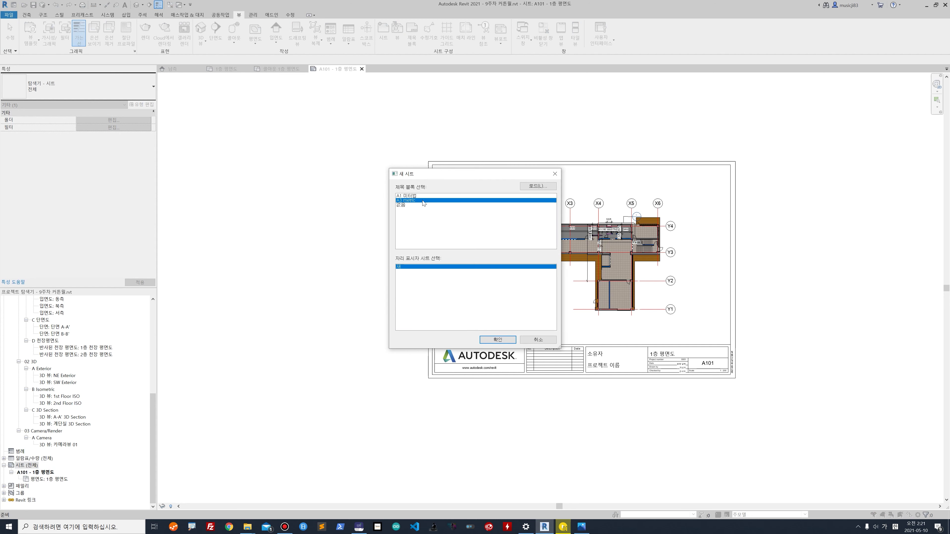
click(498, 340)
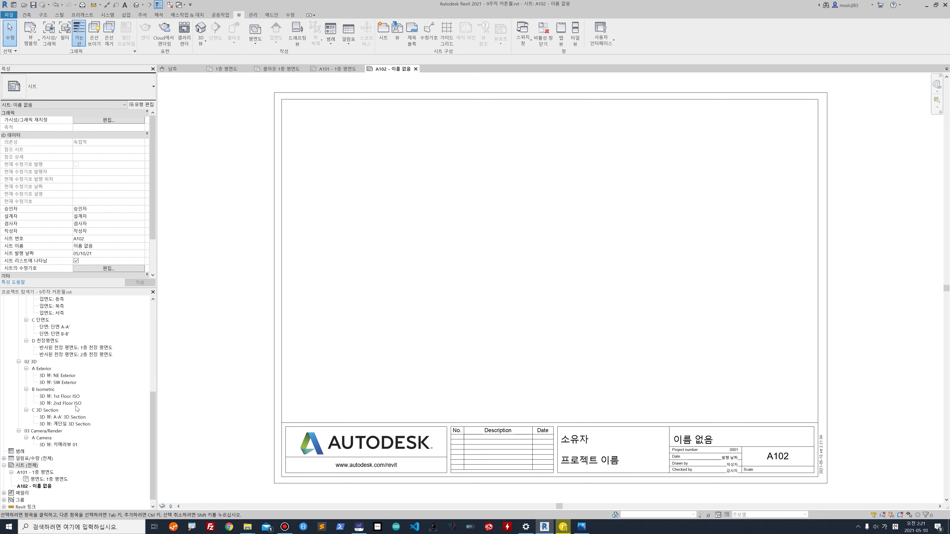
Step: Place the 1st Floor ISO view on the new sheet and set its viewport type to 제목 없음
click(69, 396)
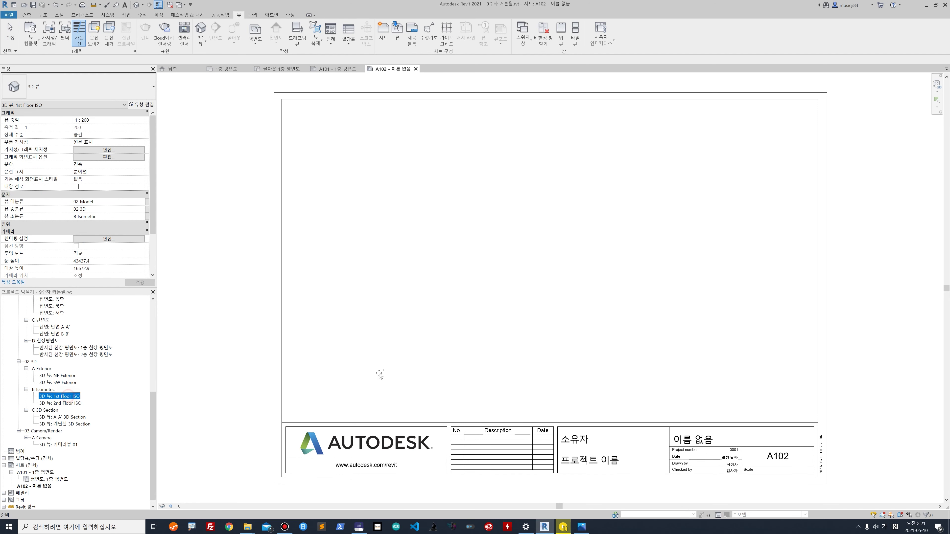
click(542, 295)
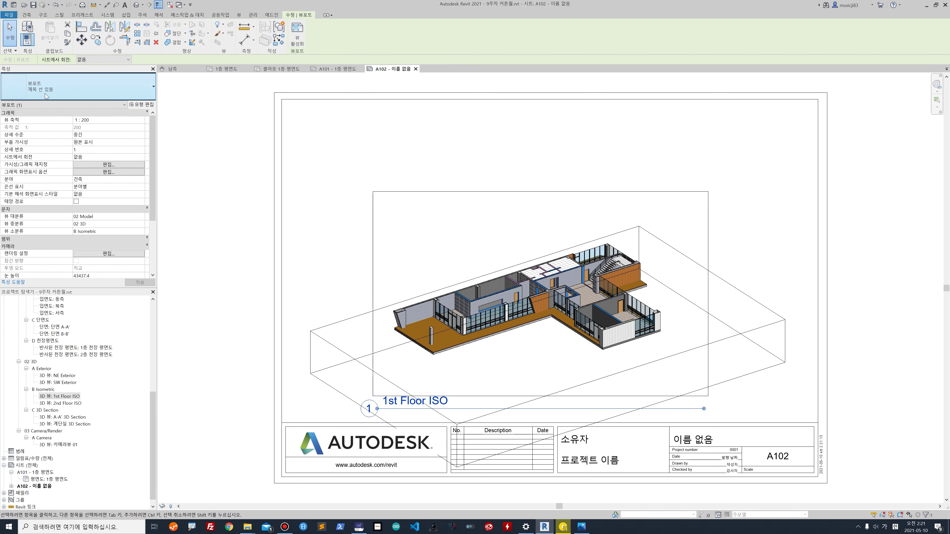
click(80, 98)
click(54, 121)
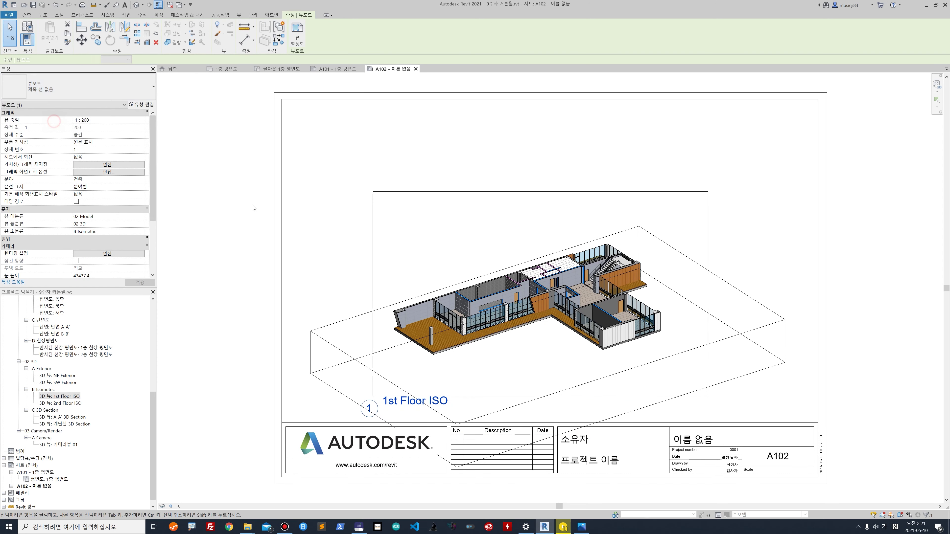
click(212, 305)
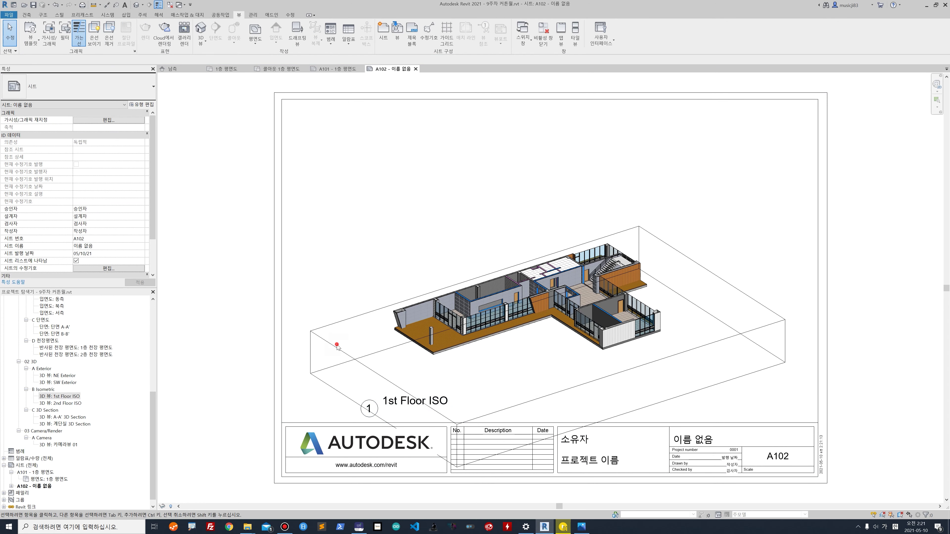
click(426, 406)
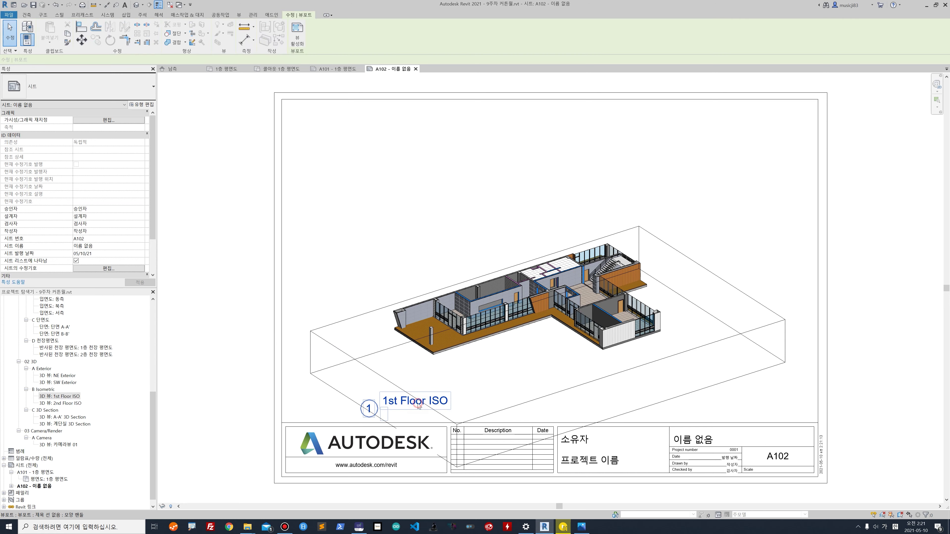
click(110, 94)
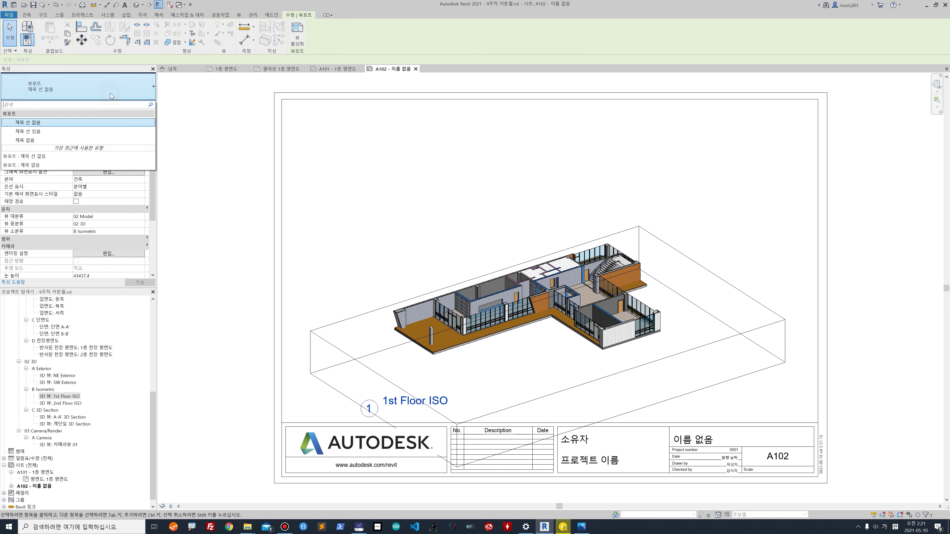
click(62, 140)
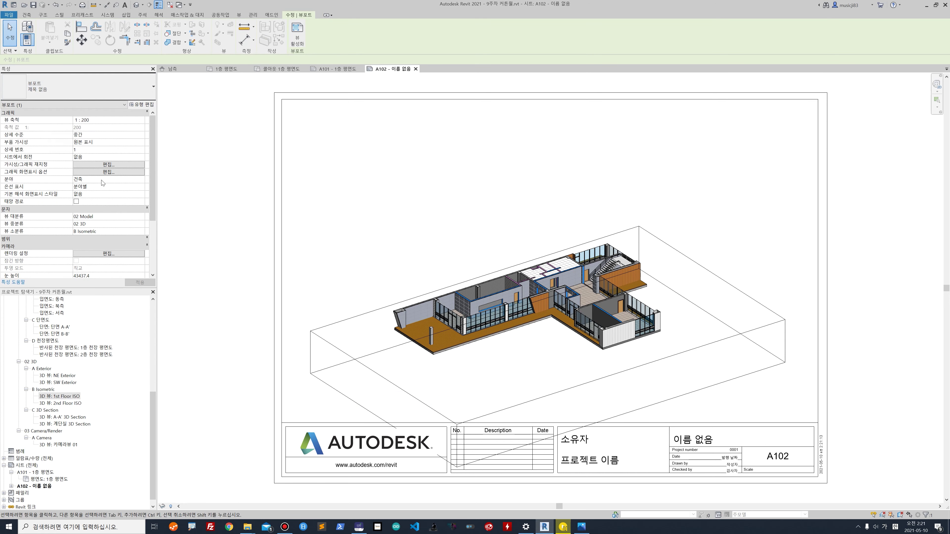
right_click(321, 338)
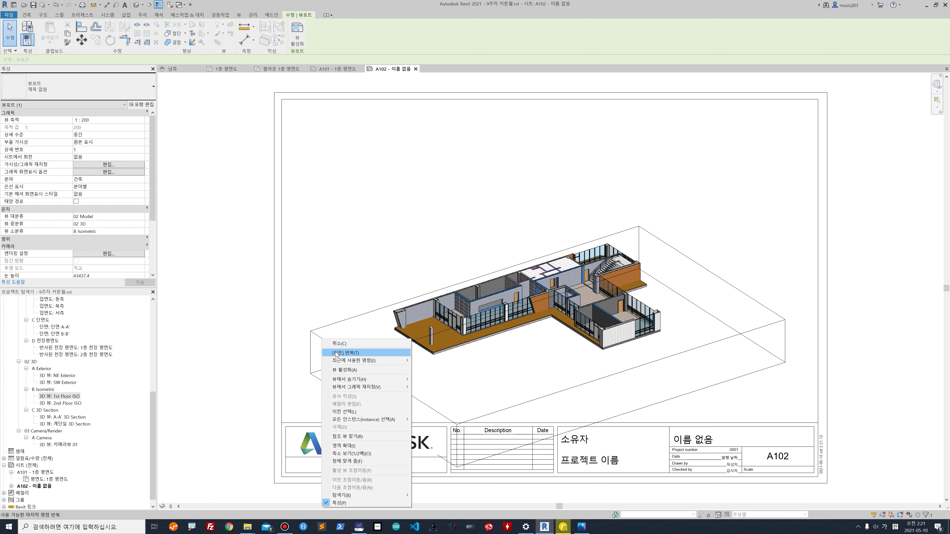
click(363, 374)
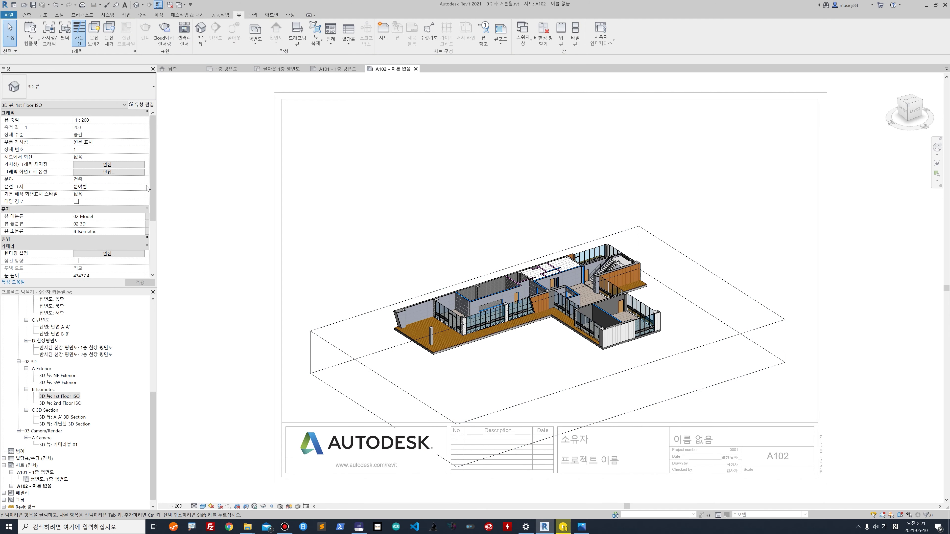
click(333, 324)
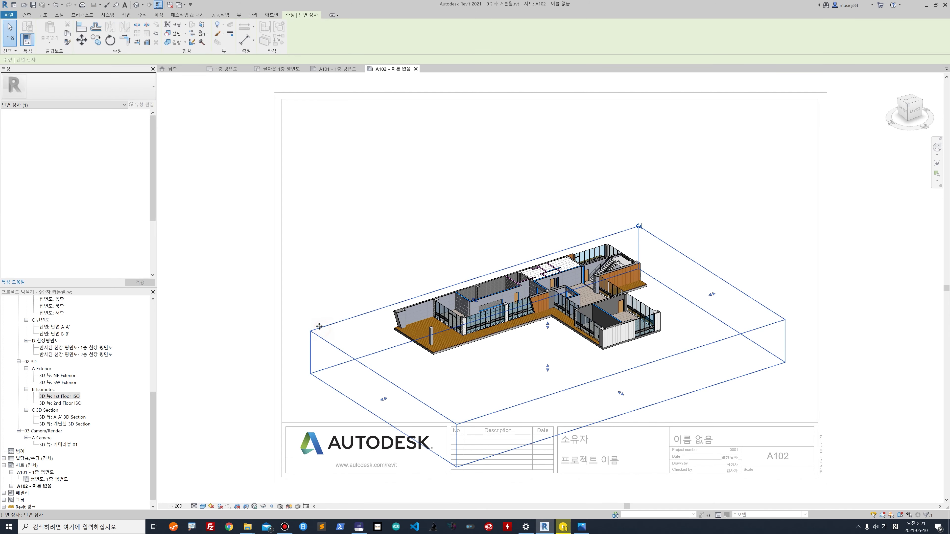
click(226, 214)
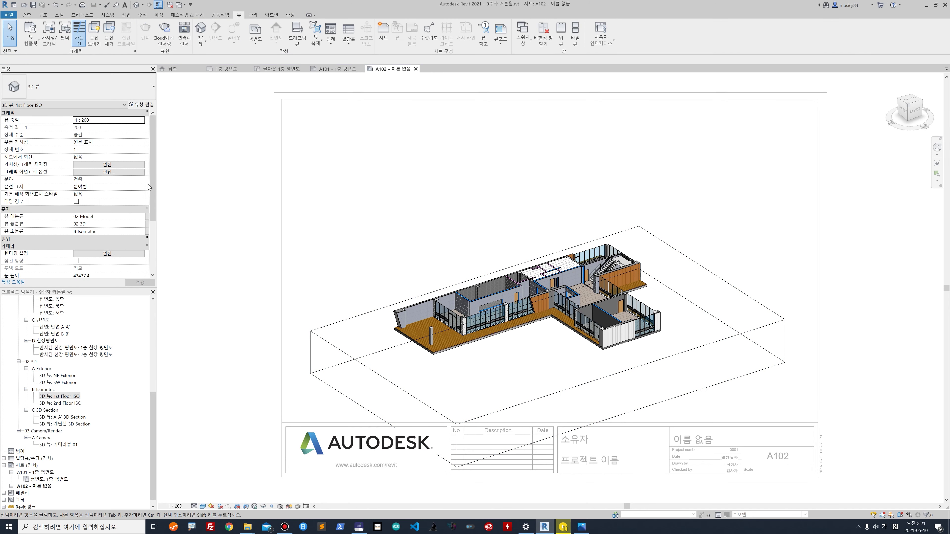
drag(155, 191, 155, 145)
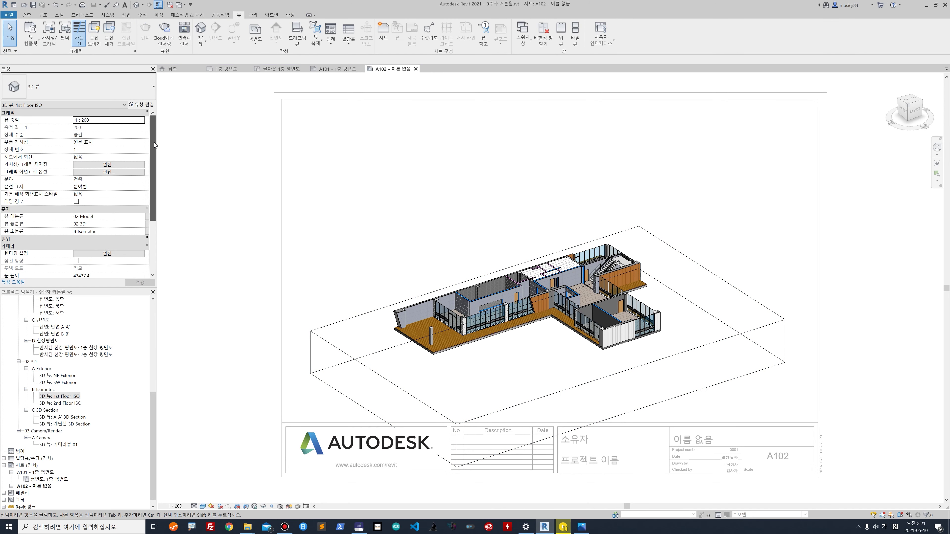
middle_drag(447, 319, 454, 272)
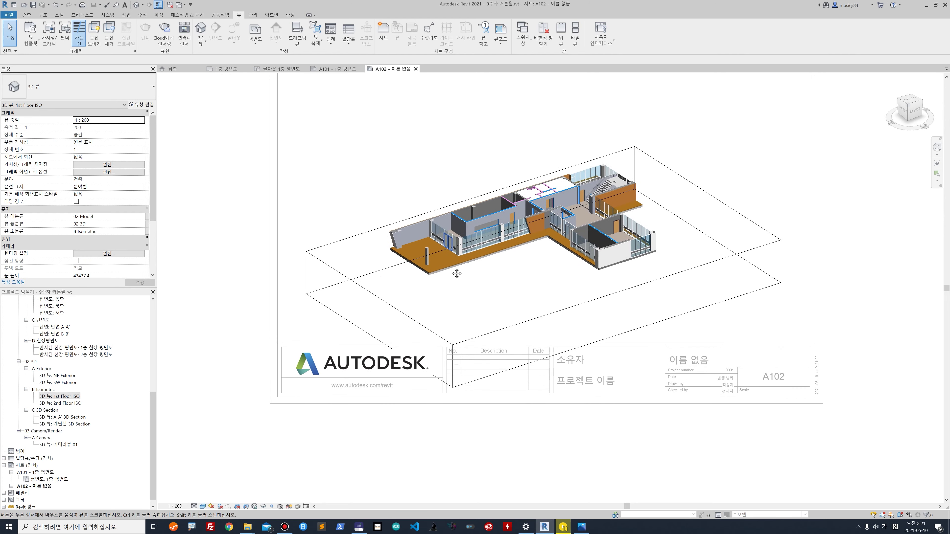
right_click(370, 289)
click(375, 321)
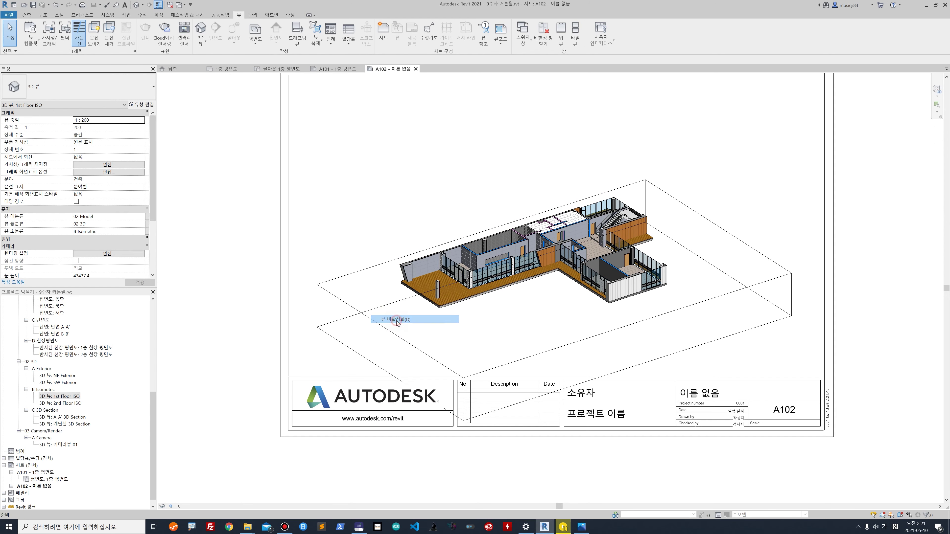
Step: Activate the 1st Floor ISO view on sheet A102, orbit the model slightly, and deactivate the view again
click(383, 312)
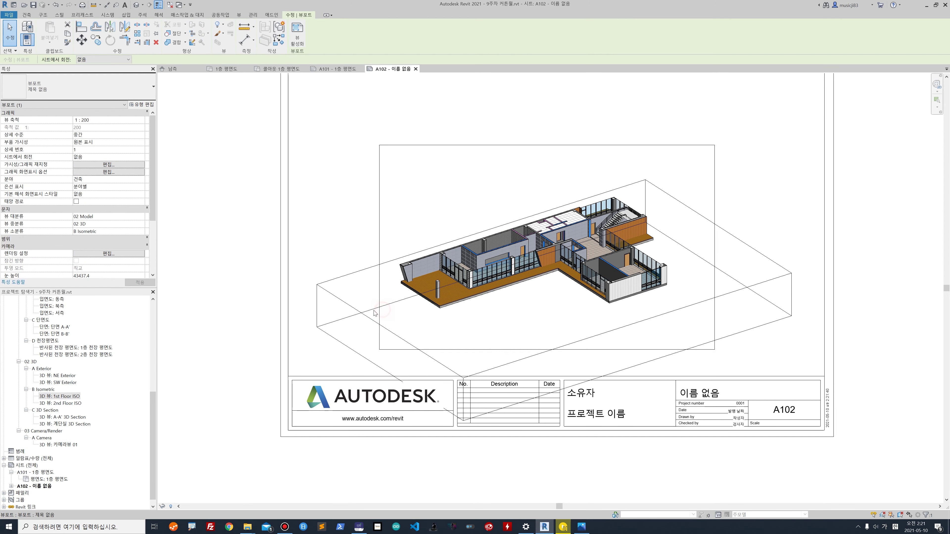
right_click(386, 307)
click(416, 340)
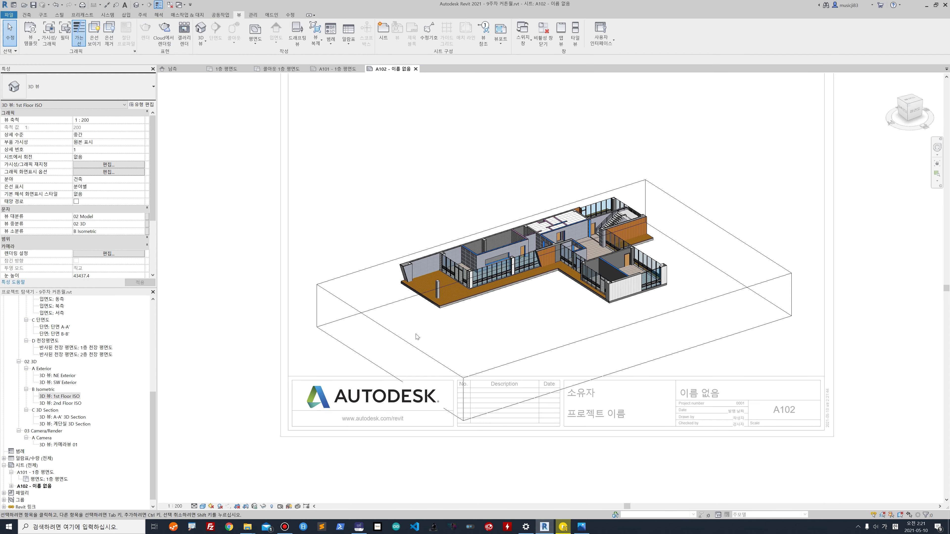
shift+middle_drag(425, 332, 430, 327)
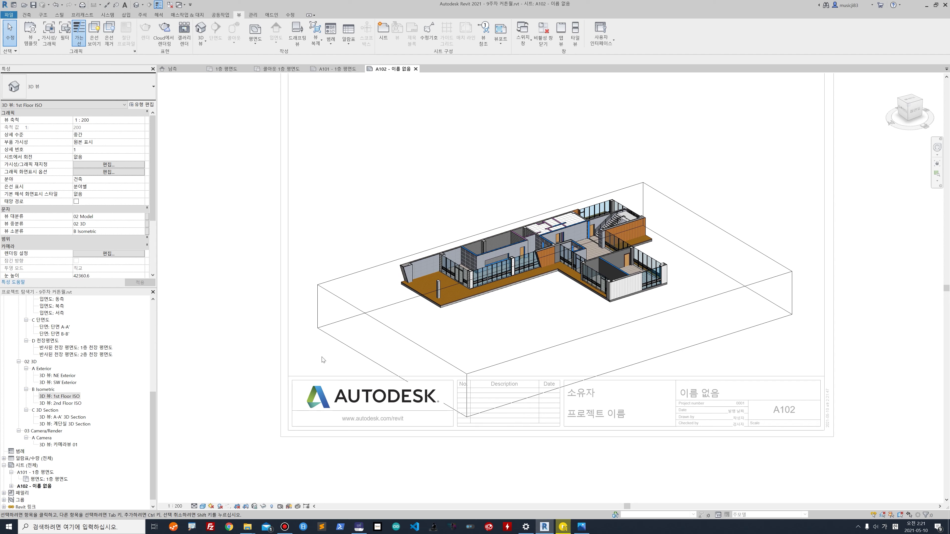
click(337, 302)
click(153, 210)
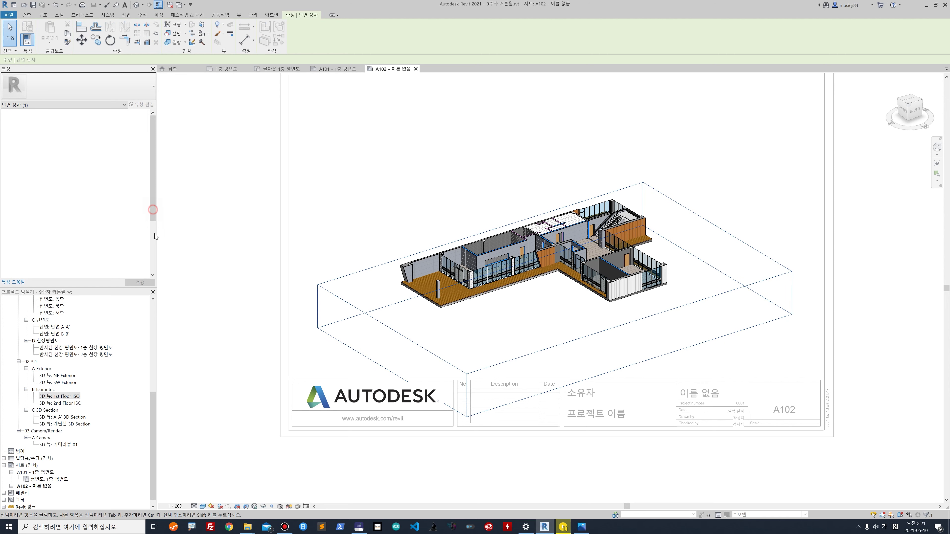
click(342, 224)
click(157, 192)
scroll(155, 205, down, 4)
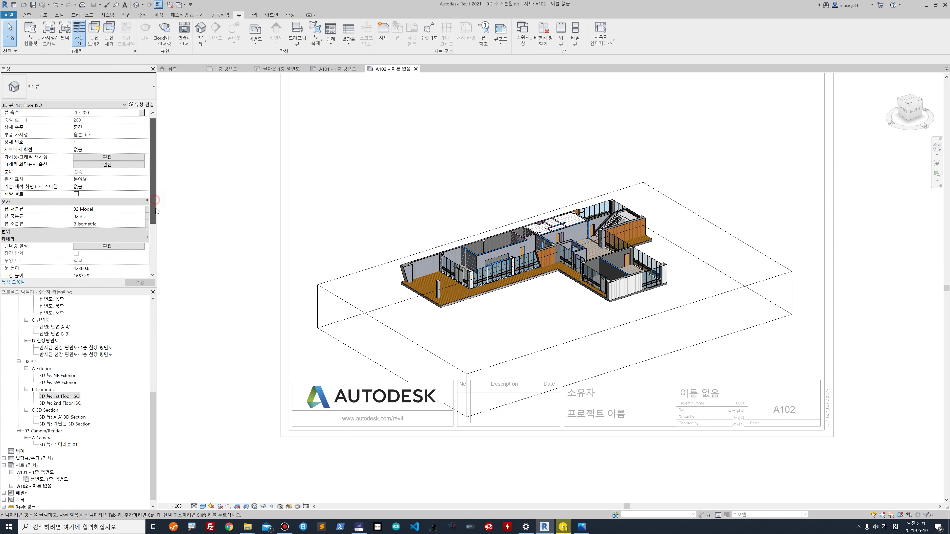
drag(154, 214, 153, 157)
right_click(336, 225)
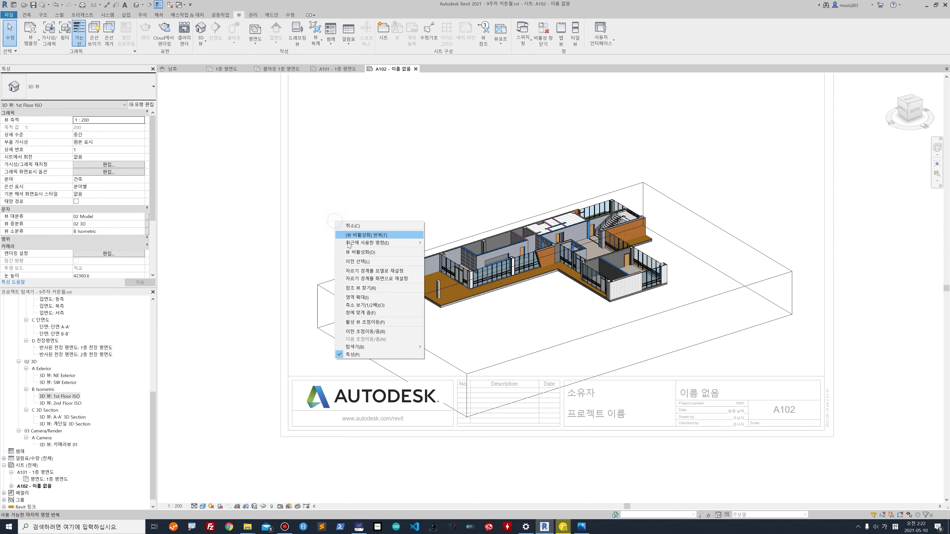
click(359, 259)
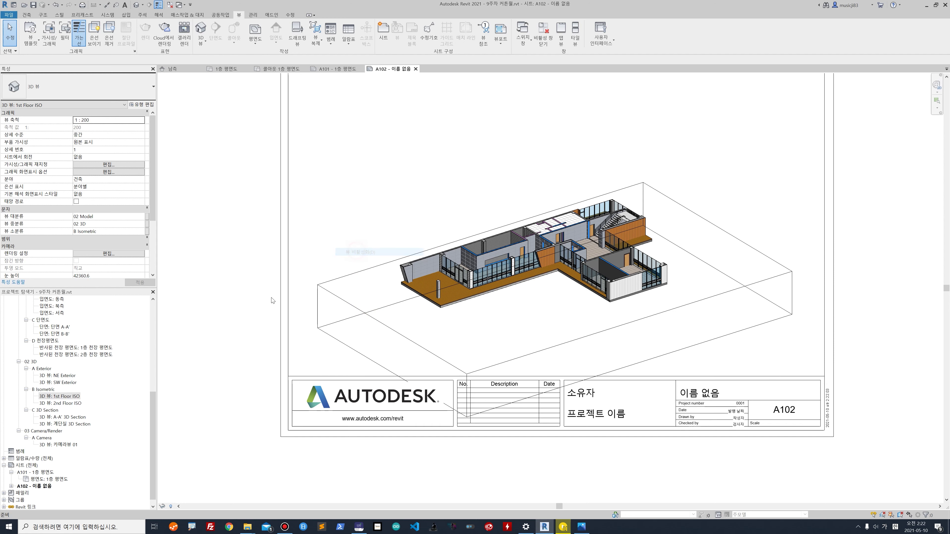
Step: Locate the 1st Floor ISO view under sheet A102 and open the original 3D view in its own window
click(68, 398)
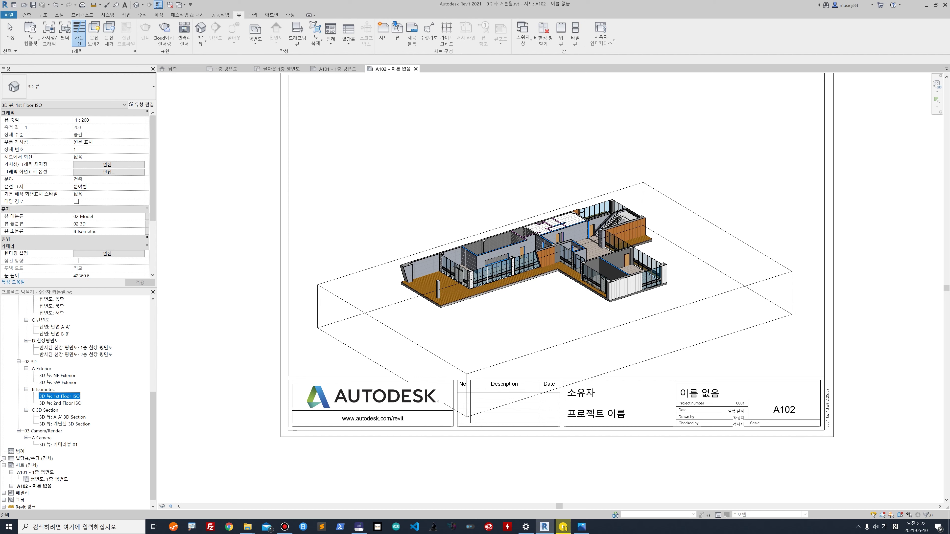
click(11, 487)
click(48, 493)
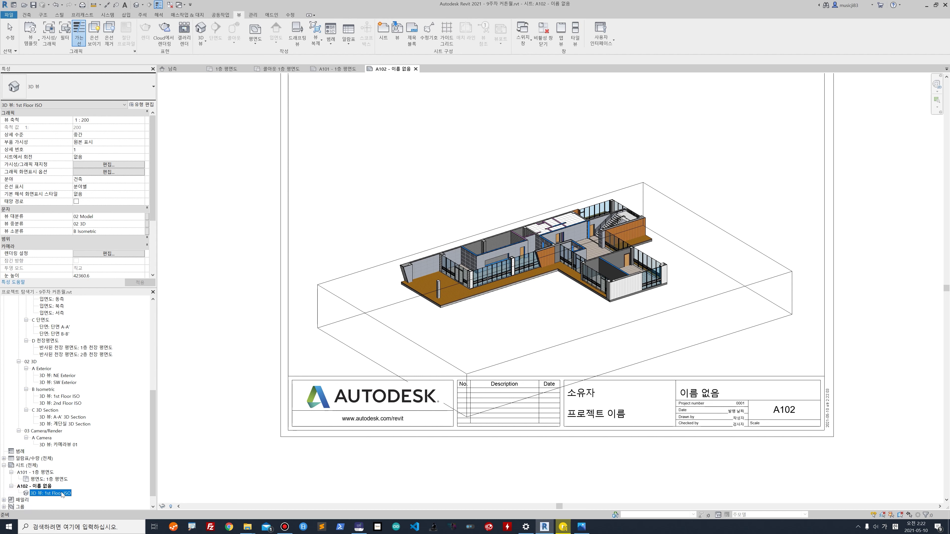
click(74, 397)
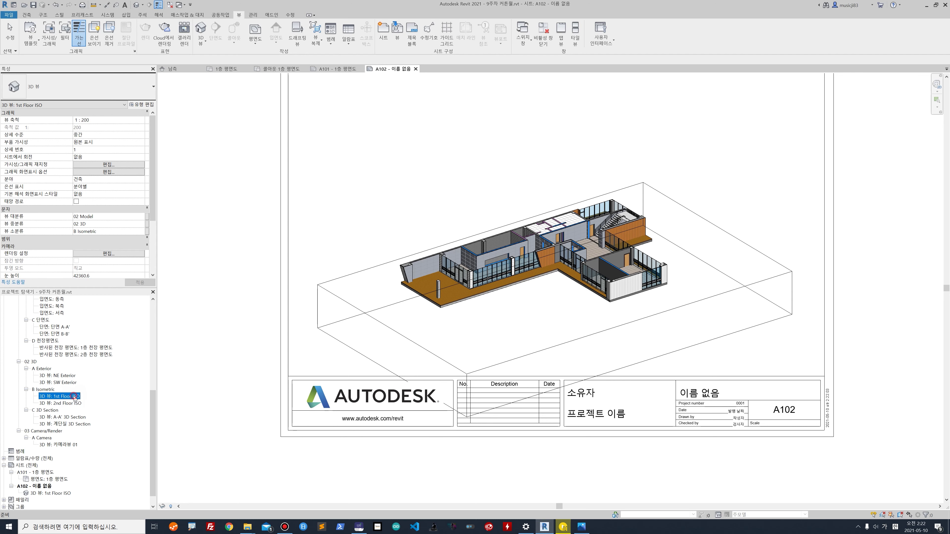
double_click(75, 397)
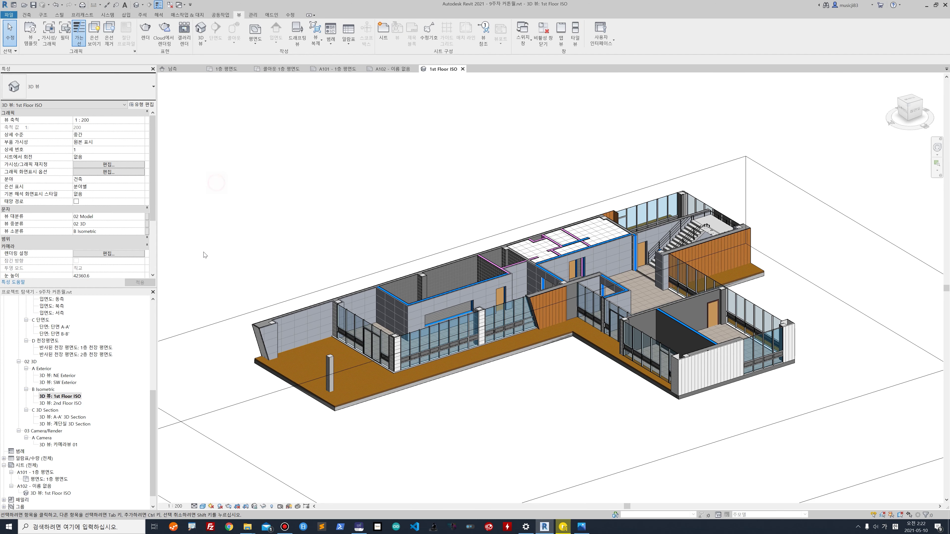
Step: Show the extents properties of the 1st Floor ISO view and turn off its section box
drag(151, 206, 165, 257)
scroll(143, 207, up, 5)
click(10, 241)
scroll(92, 222, down, 2)
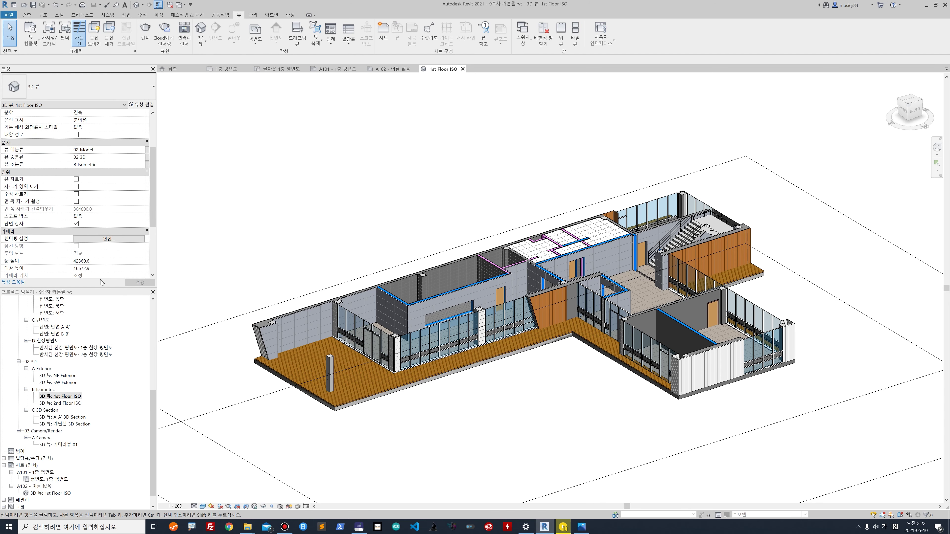
click(76, 224)
click(134, 282)
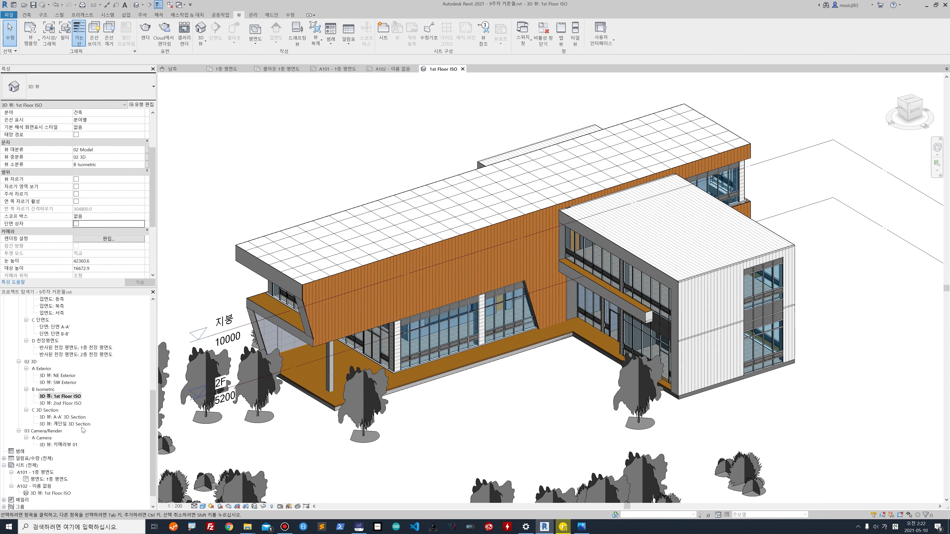
Step: Hide the 수목 (planting) model category in the 1st Floor ISO view's visibility overrides and apply the change
scroll(295, 230, down, 2)
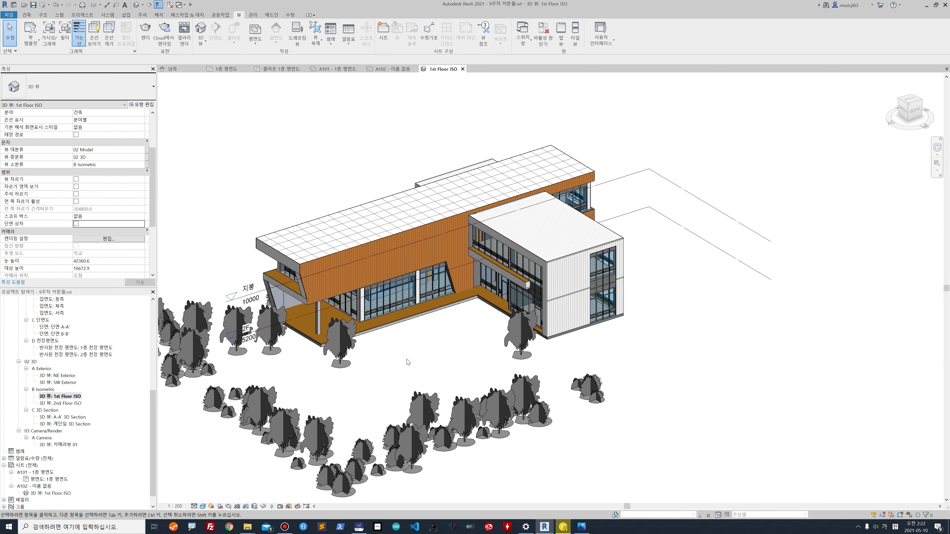
key(v)
key(v)
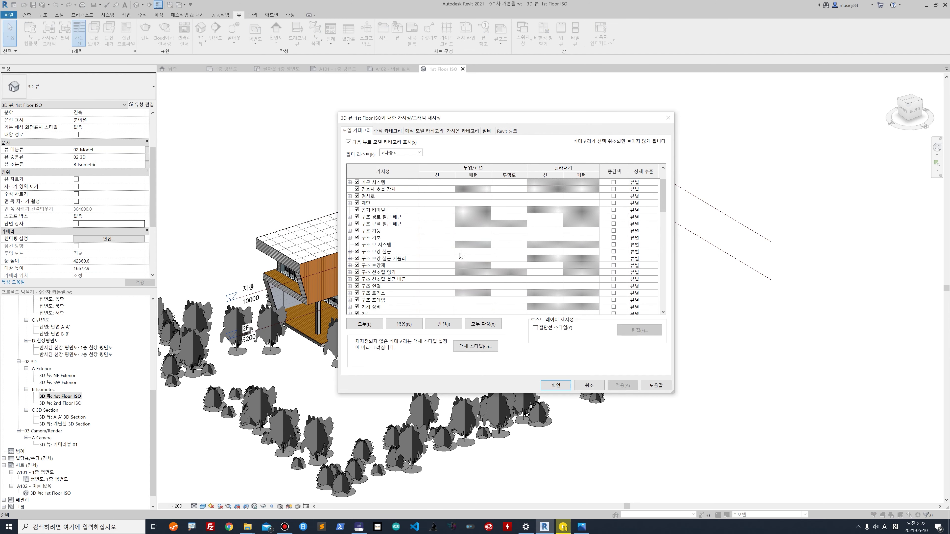
drag(665, 210, 666, 303)
scroll(634, 265, up, 5)
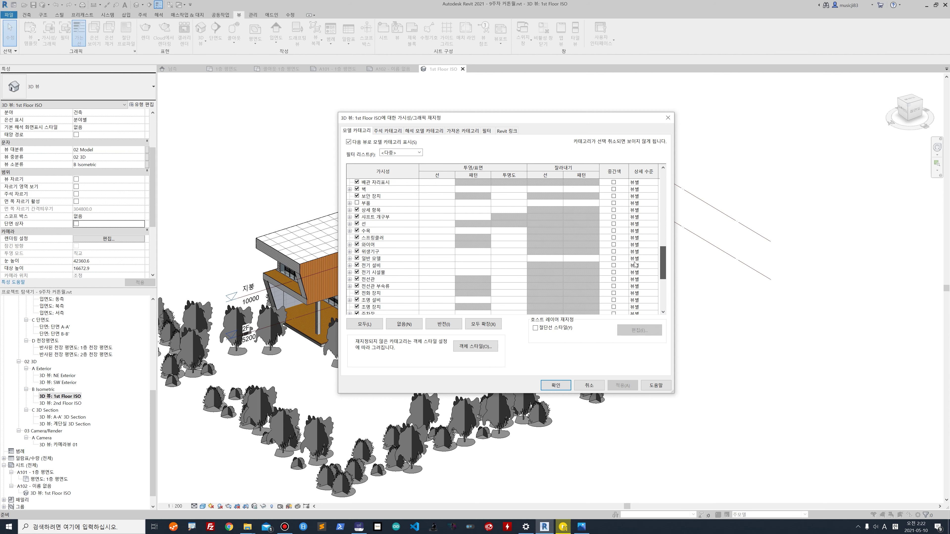
click(356, 230)
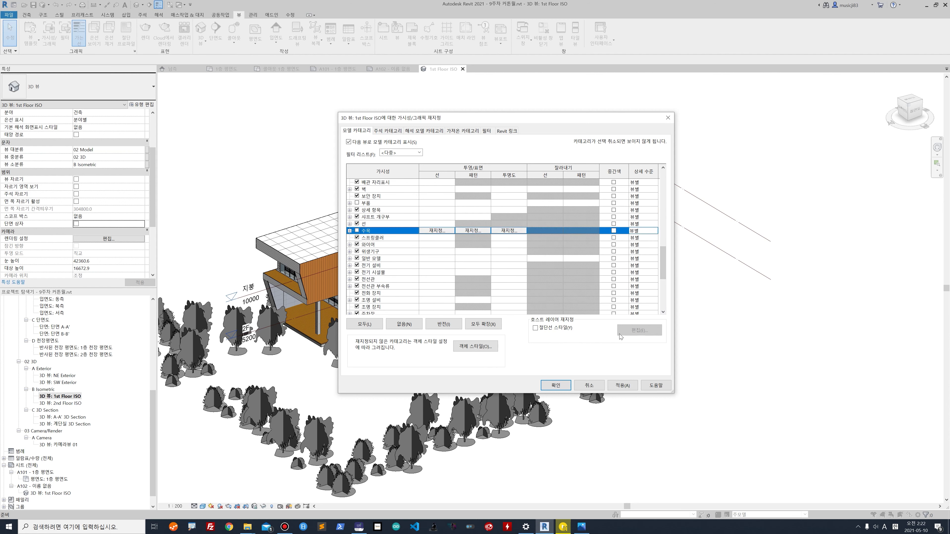
click(622, 385)
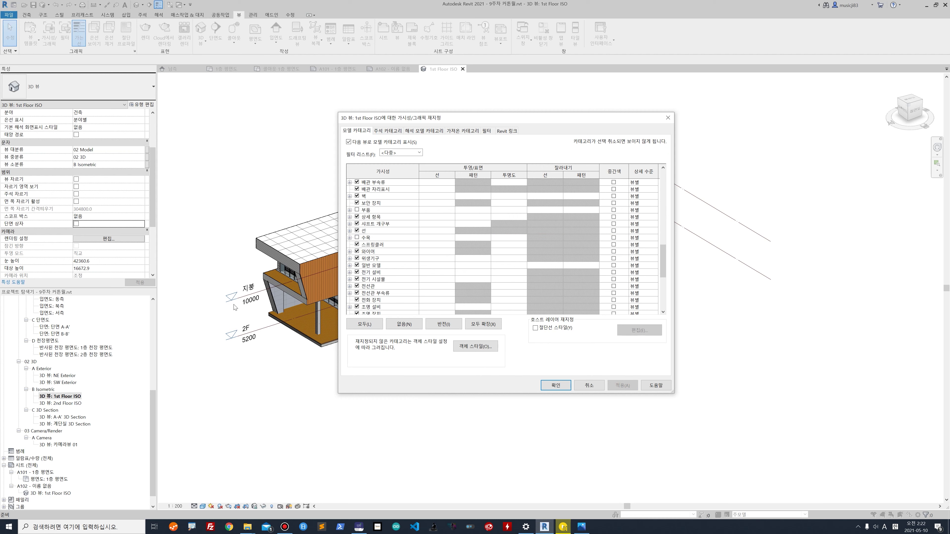
Step: Accept the visibility overrides of the 1st Floor ISO view and reopen sheet A102
drag(664, 272, 680, 306)
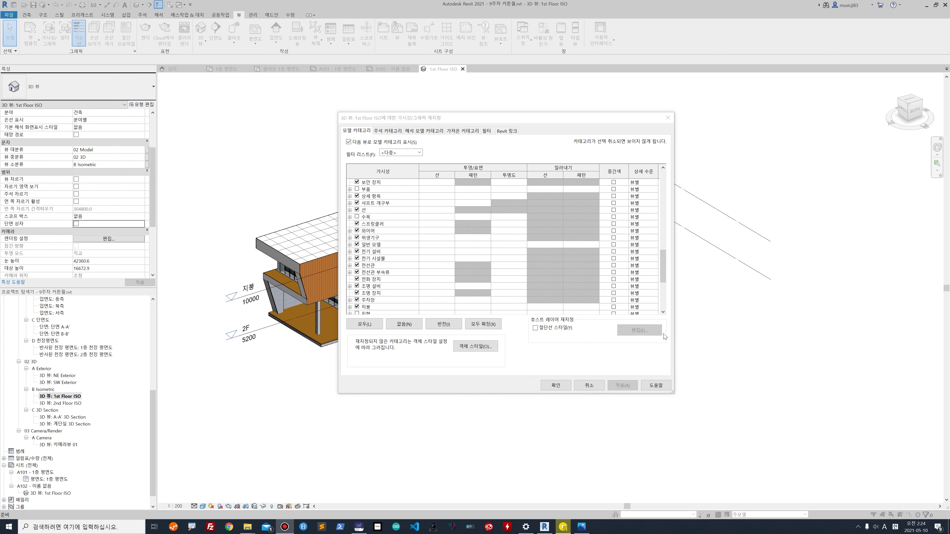
click(556, 385)
click(259, 389)
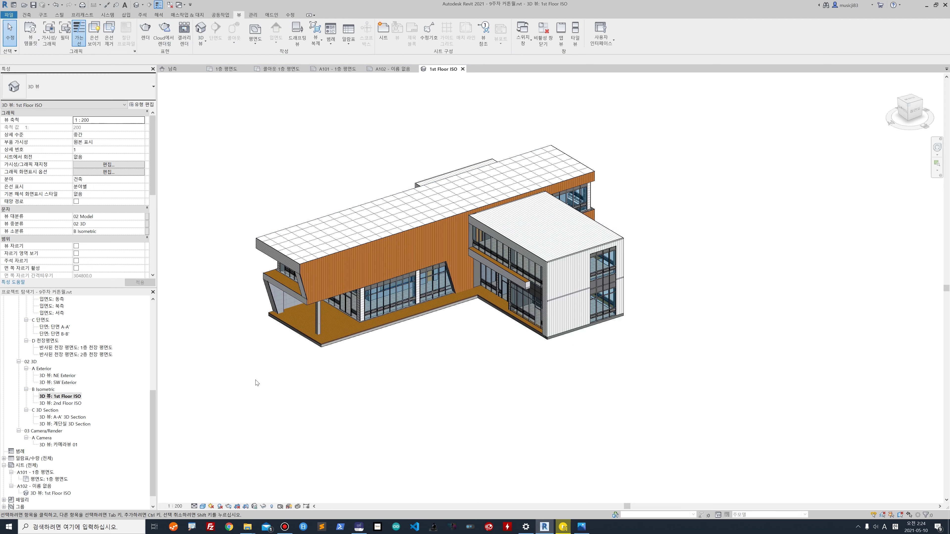
scroll(58, 477, down, 1)
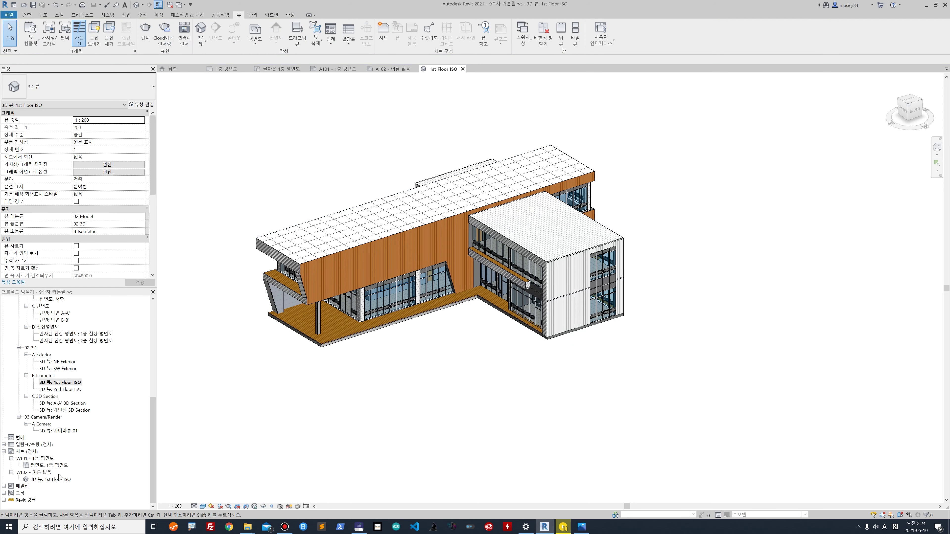
click(46, 473)
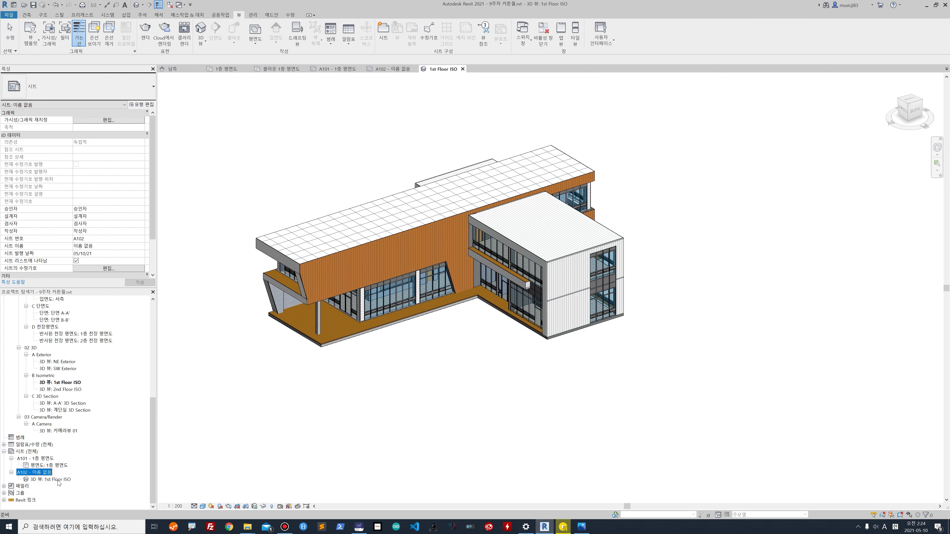
double_click(48, 474)
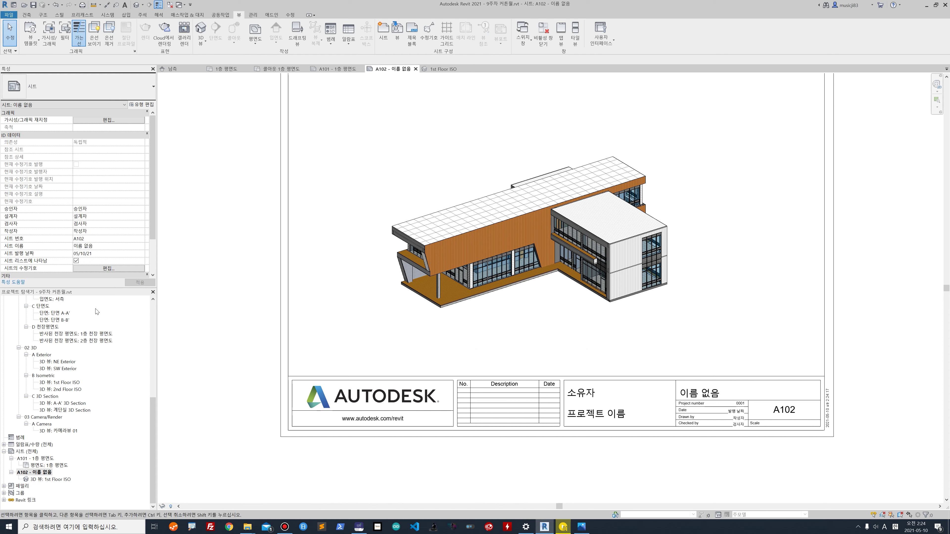
Step: Activate the 1st Floor ISO viewport on sheet A102 and turn its section box on
click(429, 260)
right_click(429, 260)
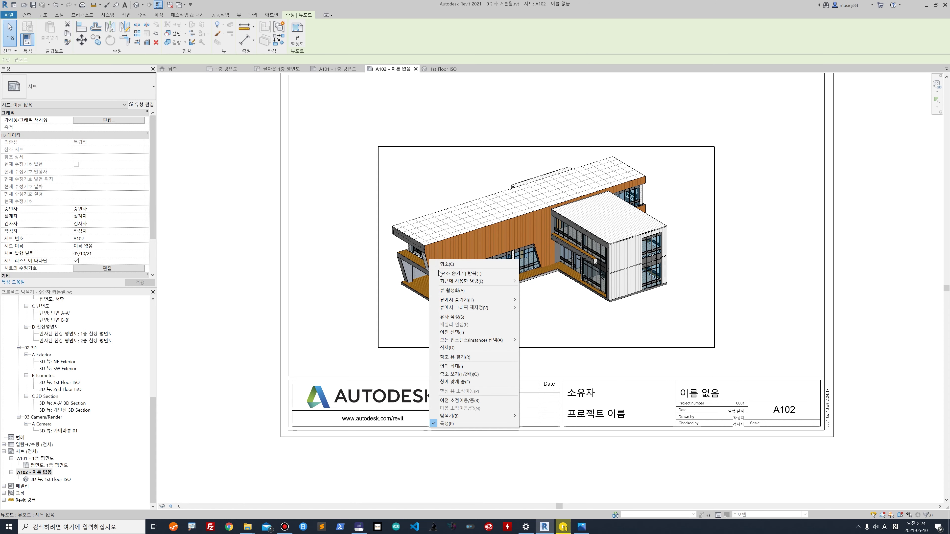
click(465, 291)
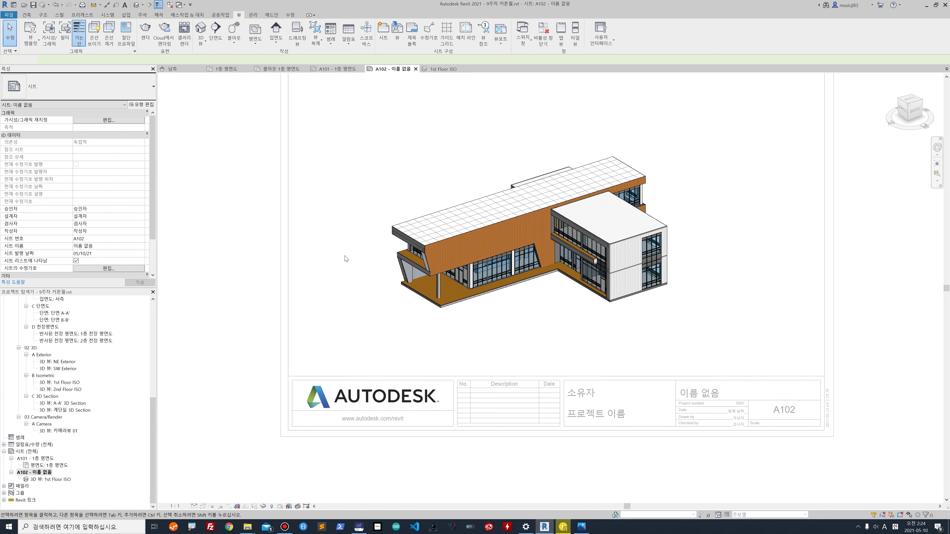
drag(156, 191, 148, 229)
click(76, 194)
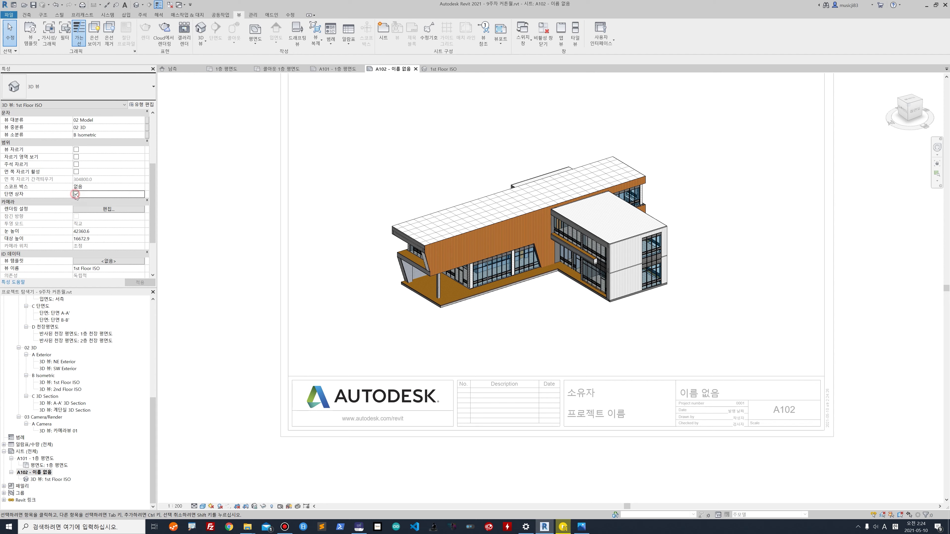
click(140, 282)
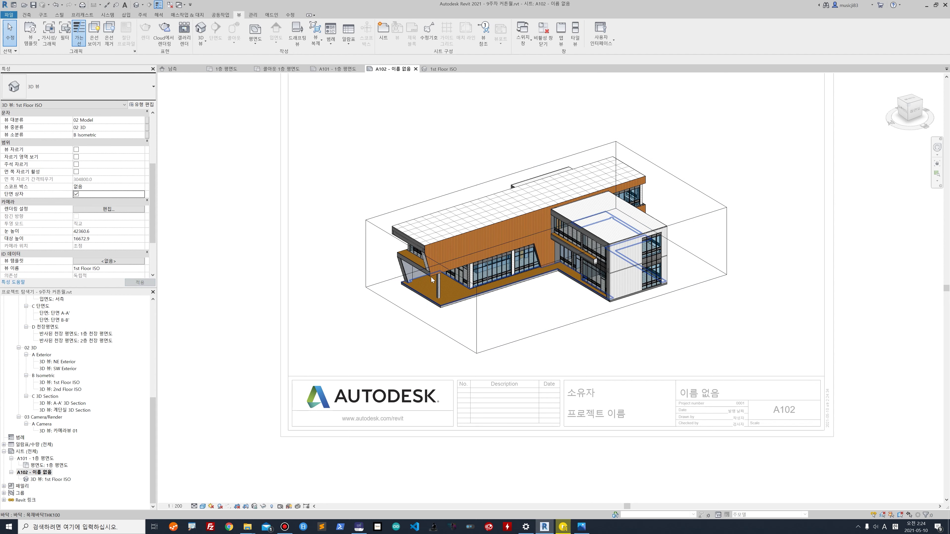
Step: Lower the top face of the section box so that it cuts through the first-floor walls, dismissing accidental wall edits
click(437, 196)
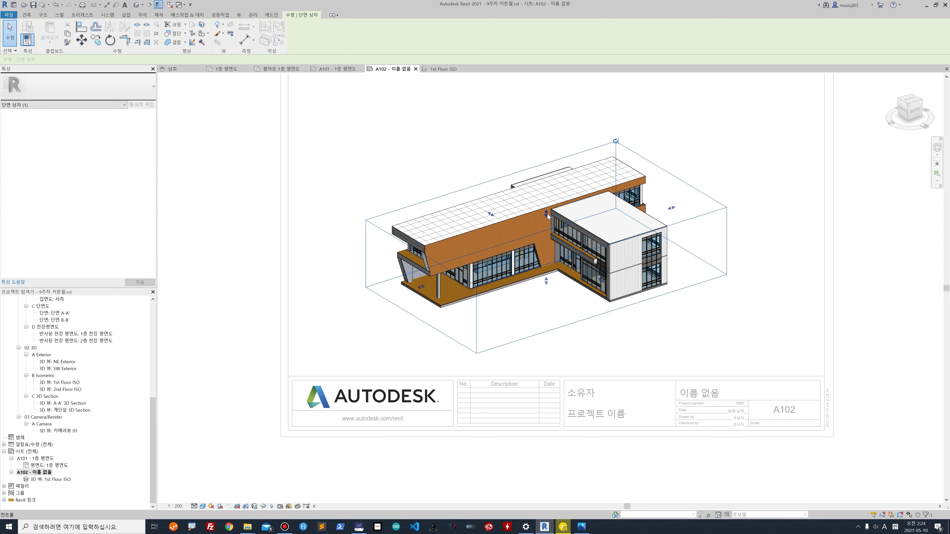
drag(552, 241, 541, 245)
click(928, 509)
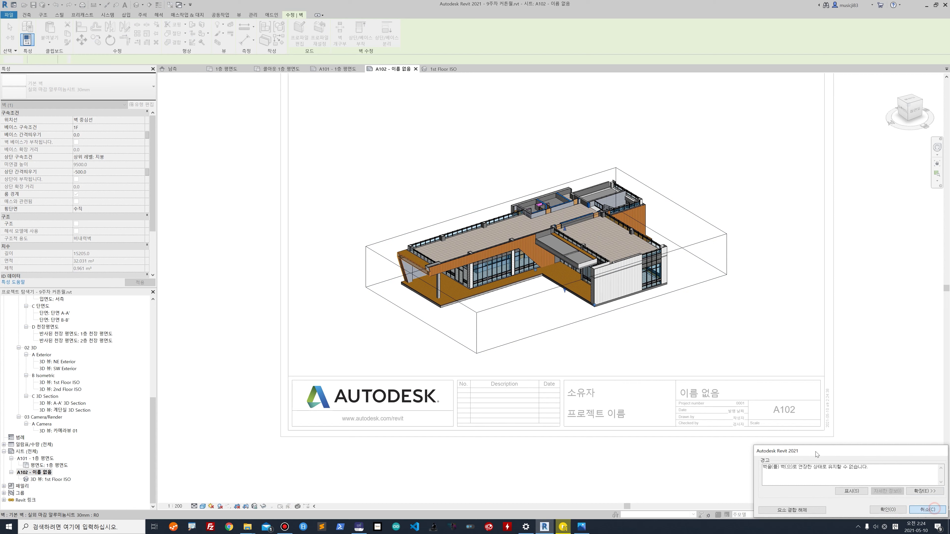
click(386, 241)
drag(546, 239, 550, 254)
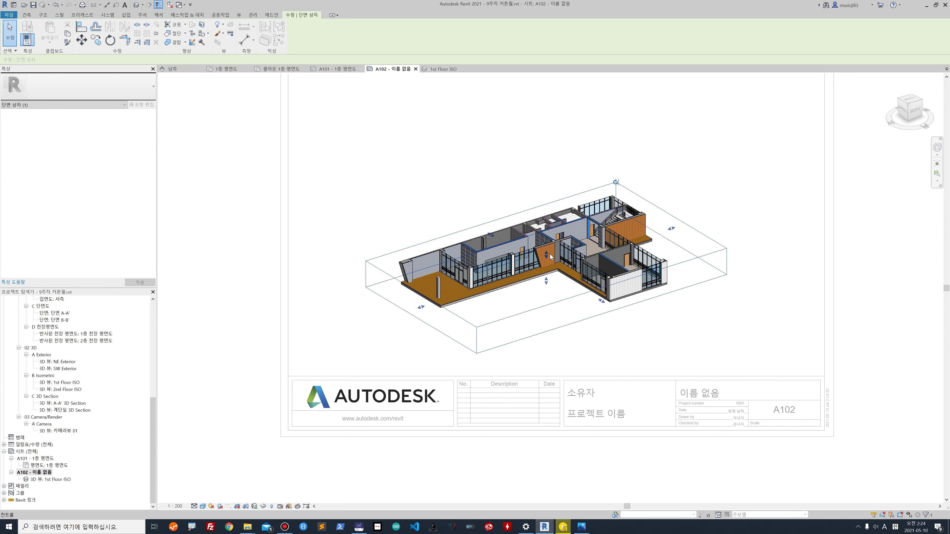
click(324, 334)
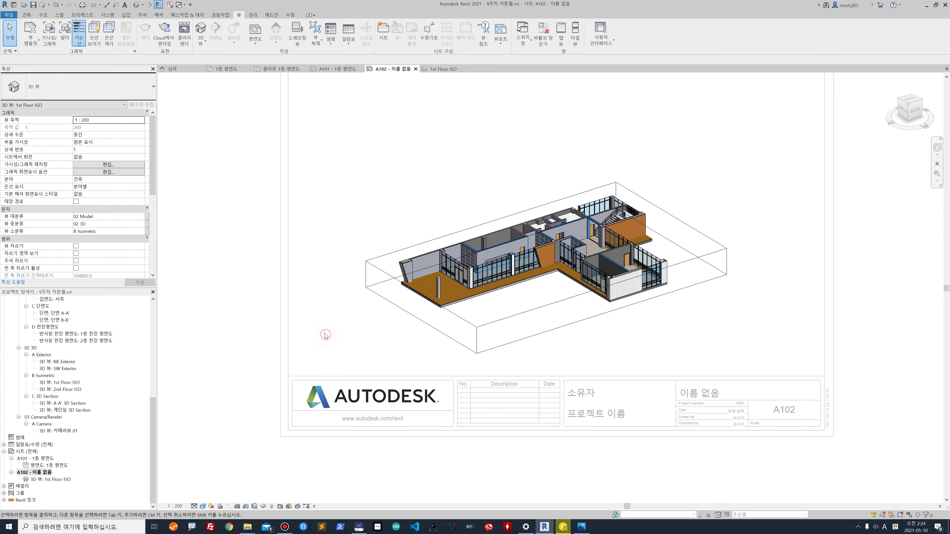
Step: Hide the section box element in the active 1st Floor ISO view
drag(154, 191, 155, 260)
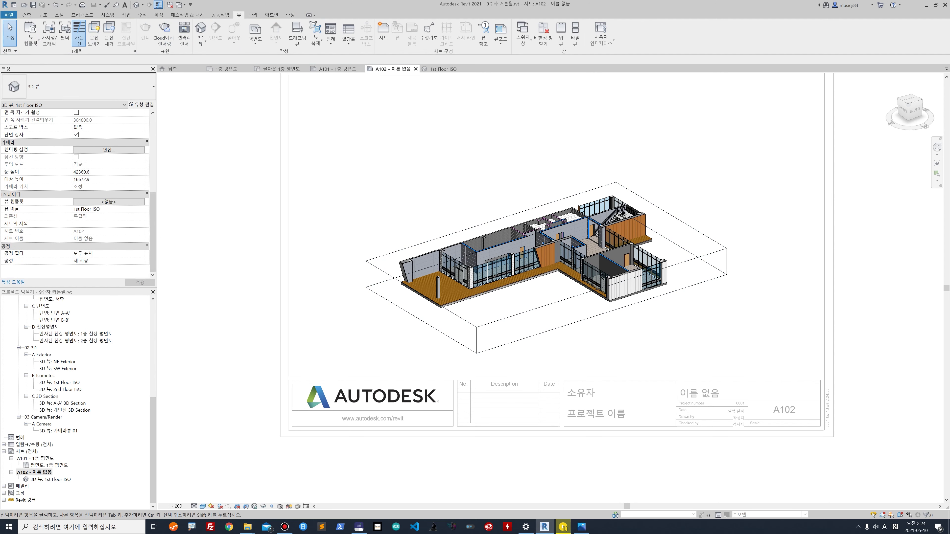
click(378, 270)
right_click(378, 270)
mouse_move(407, 310)
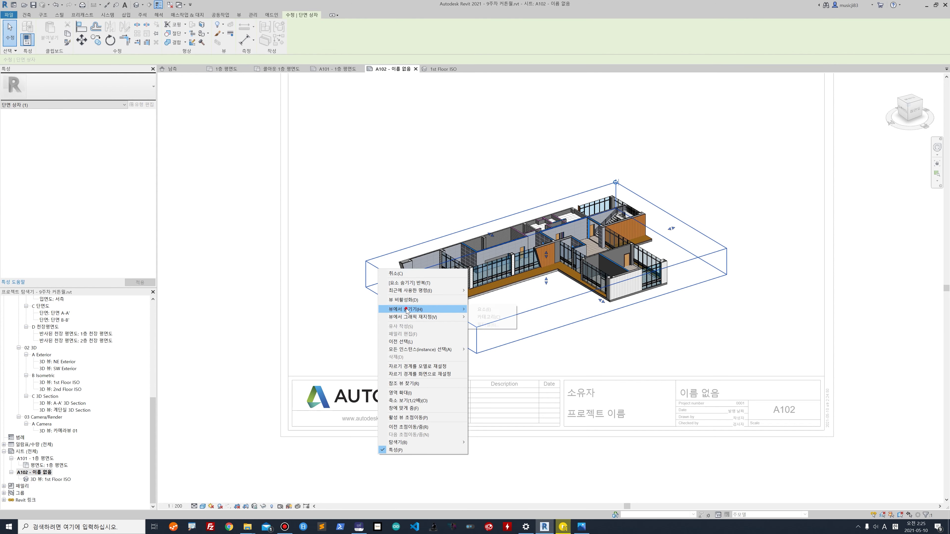
click(484, 310)
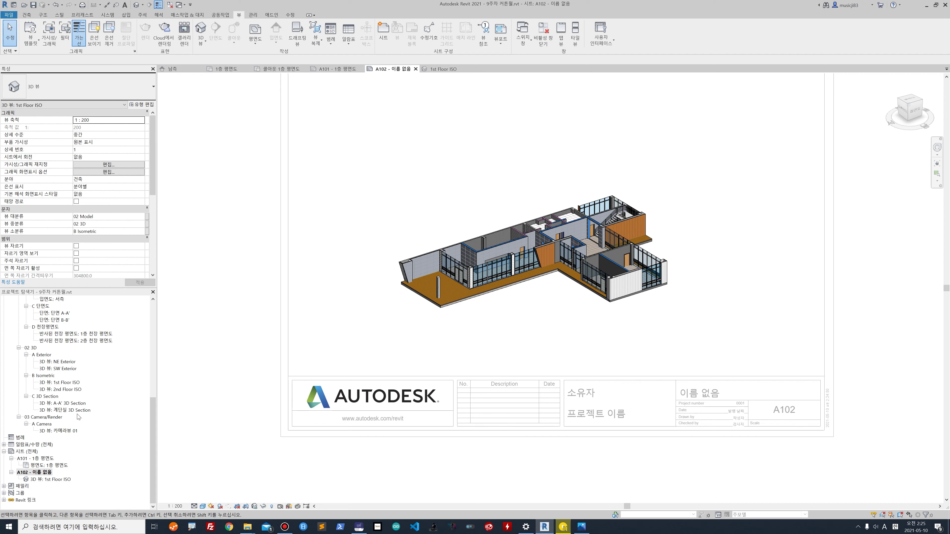
click(73, 390)
drag(74, 391, 408, 194)
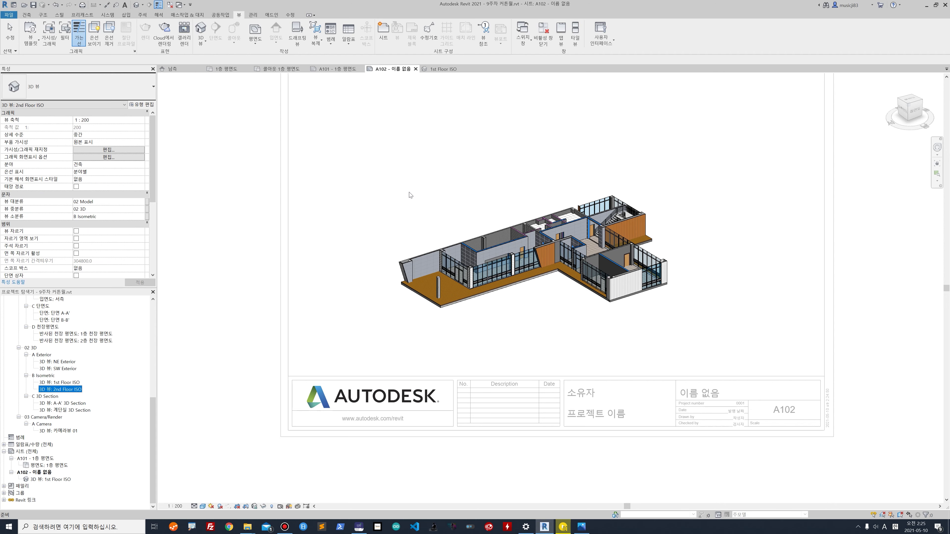
scroll(420, 209, down, 3)
key(Escape)
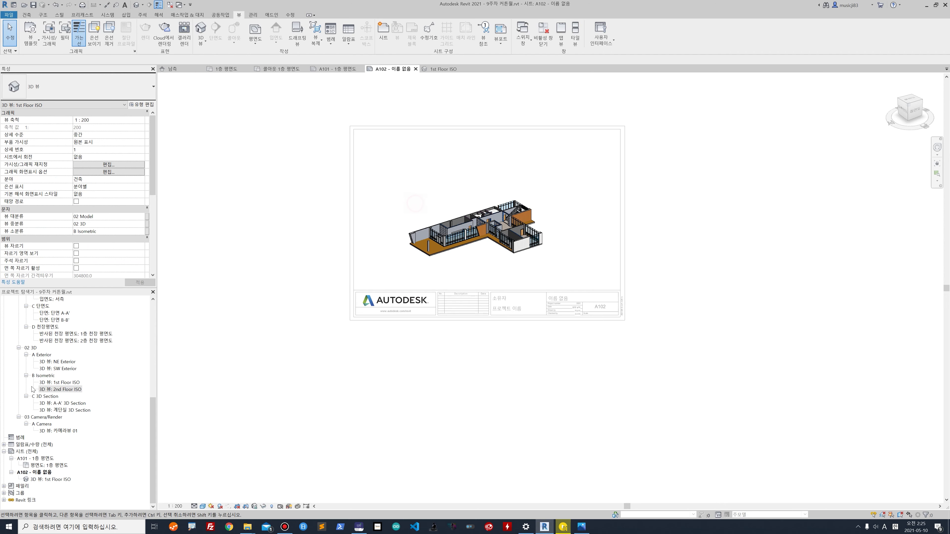
Step: Deactivate the 1st Floor ISO view on sheet A102
right_click(370, 254)
click(415, 283)
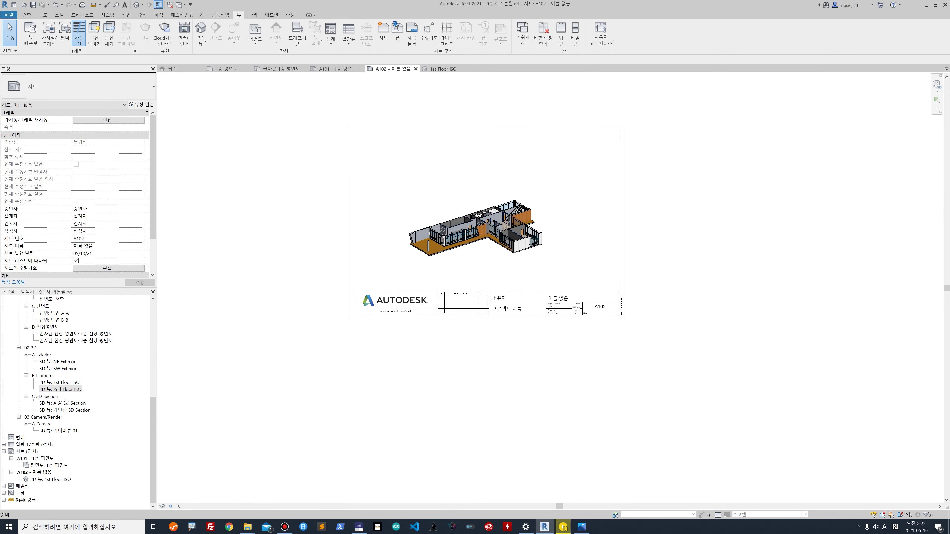
Step: Place the 2nd Floor ISO view on sheet A102 and delete its viewport again
drag(73, 392, 414, 196)
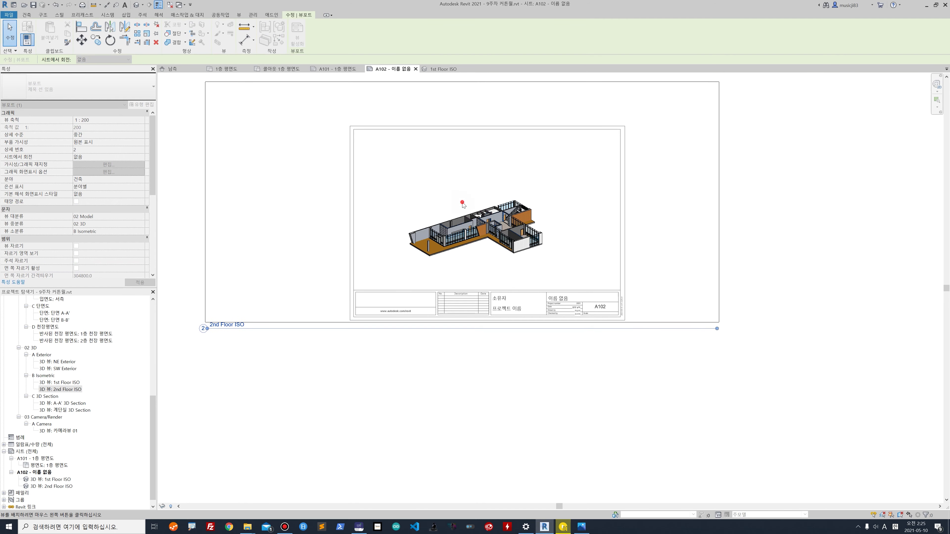
click(453, 205)
key(Escape)
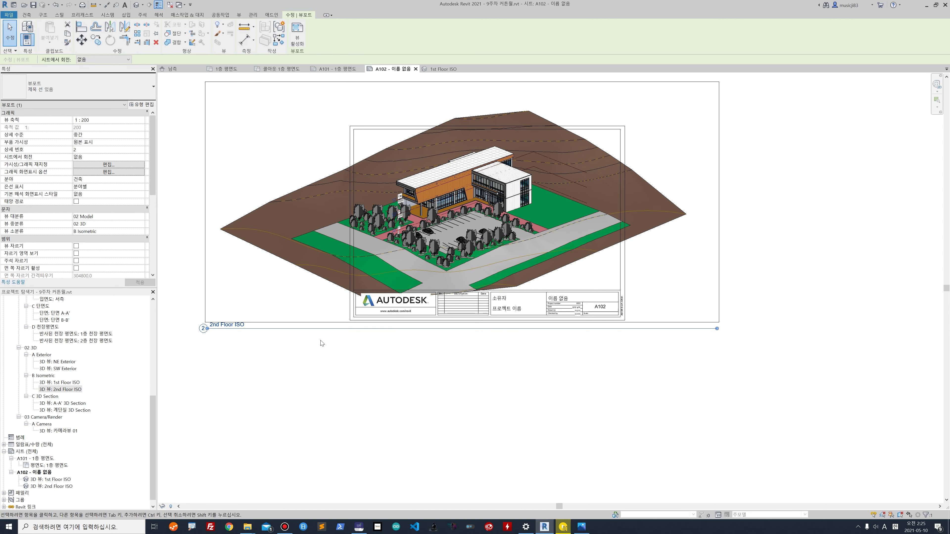
click(253, 341)
click(261, 323)
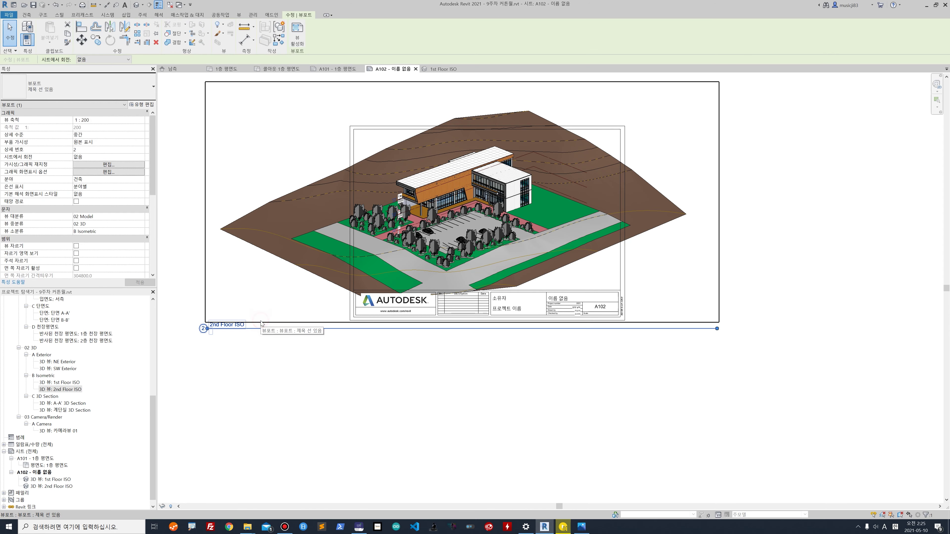
key(Delete)
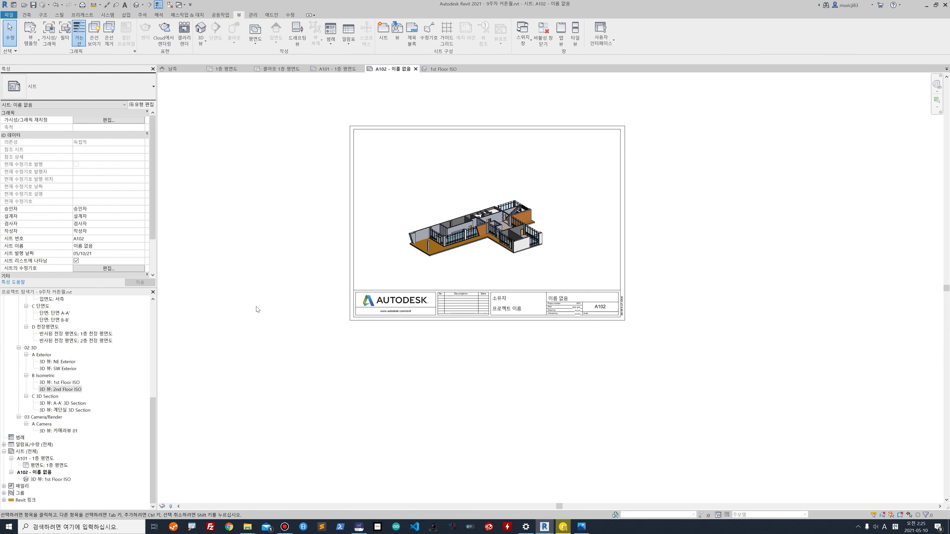
Step: Delete the existing 2nd Floor ISO 3D view from the project
click(70, 390)
right_click(70, 390)
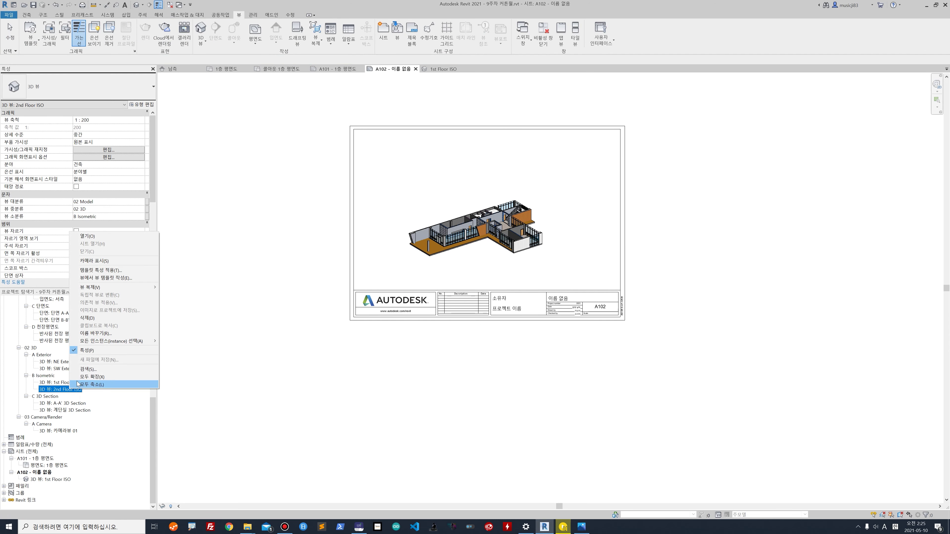
click(100, 318)
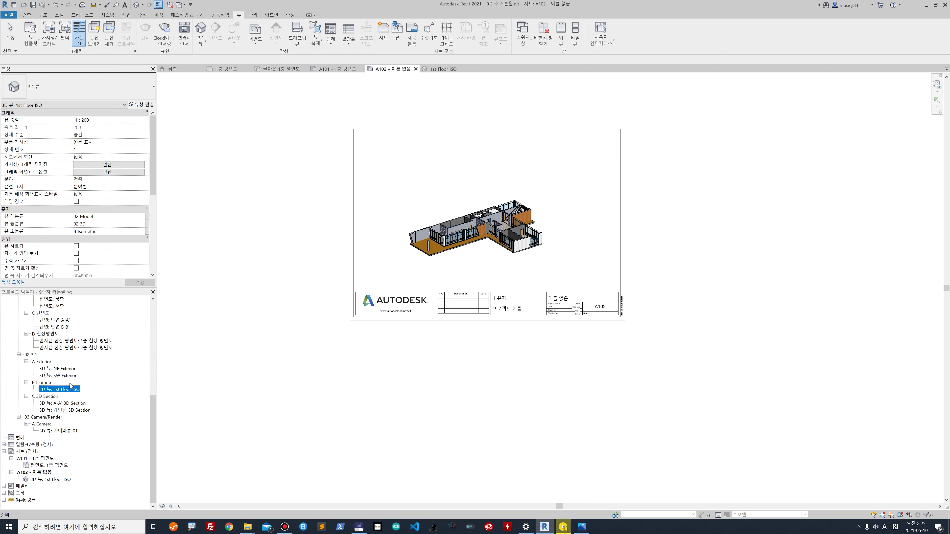
Step: Duplicate the 1st Floor ISO view and rename the copy as 2nd Floor ISO
right_click(72, 390)
mouse_move(112, 286)
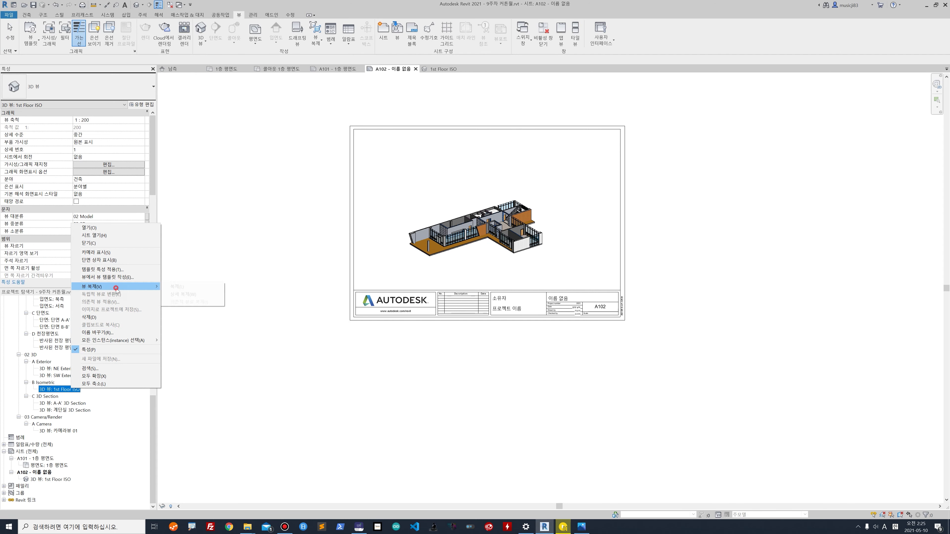
click(169, 287)
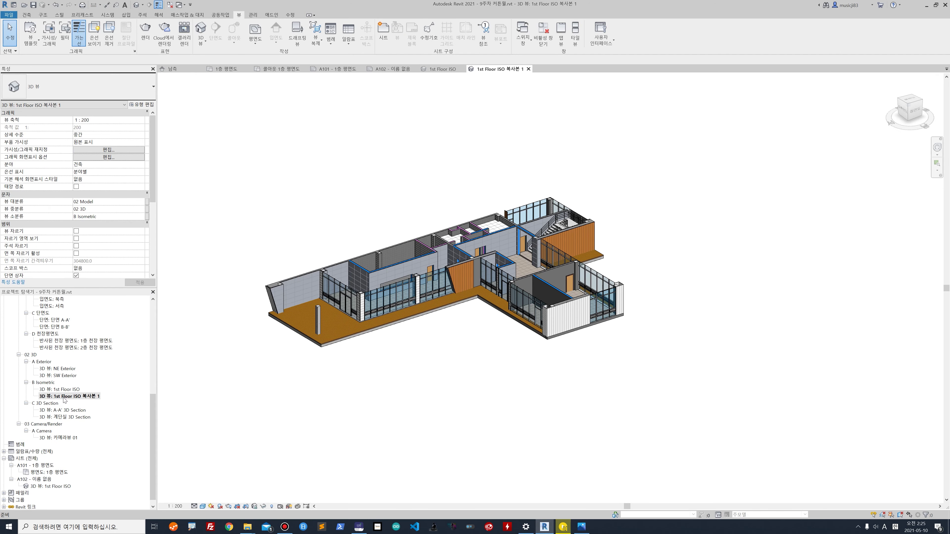
click(63, 396)
key(Home)
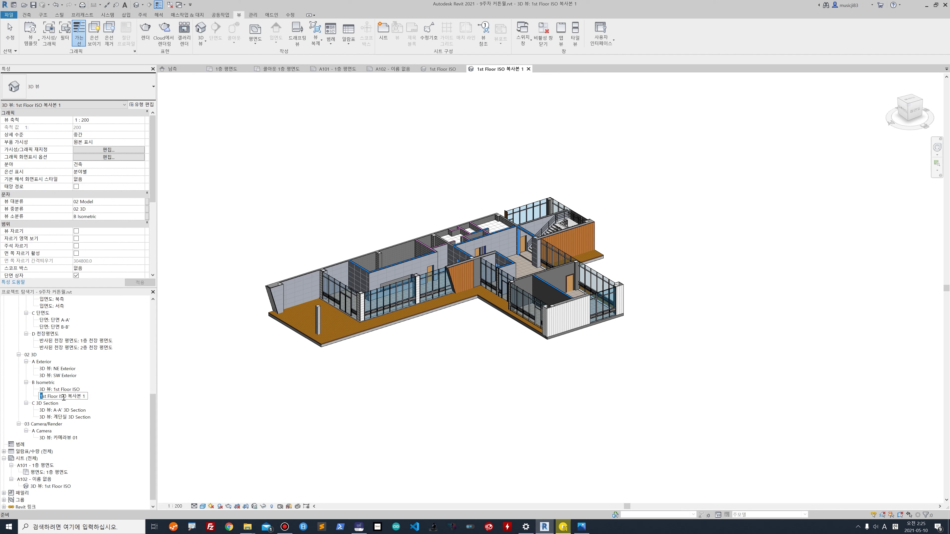
text(2nd)
key(BackSpace)
key(Return)
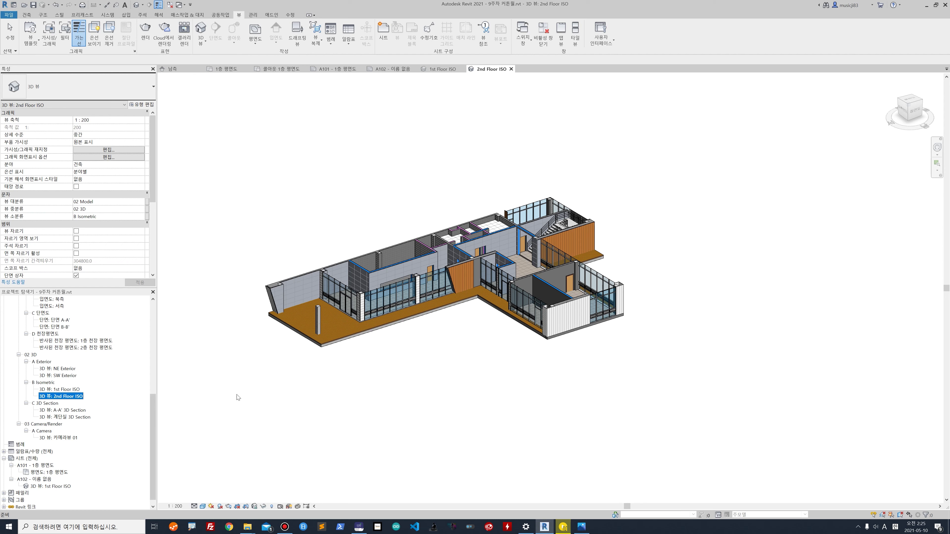
Step: Reveal the hidden elements in the 2nd Floor ISO view, unhide the section box element, and leave the reveal mode
click(270, 502)
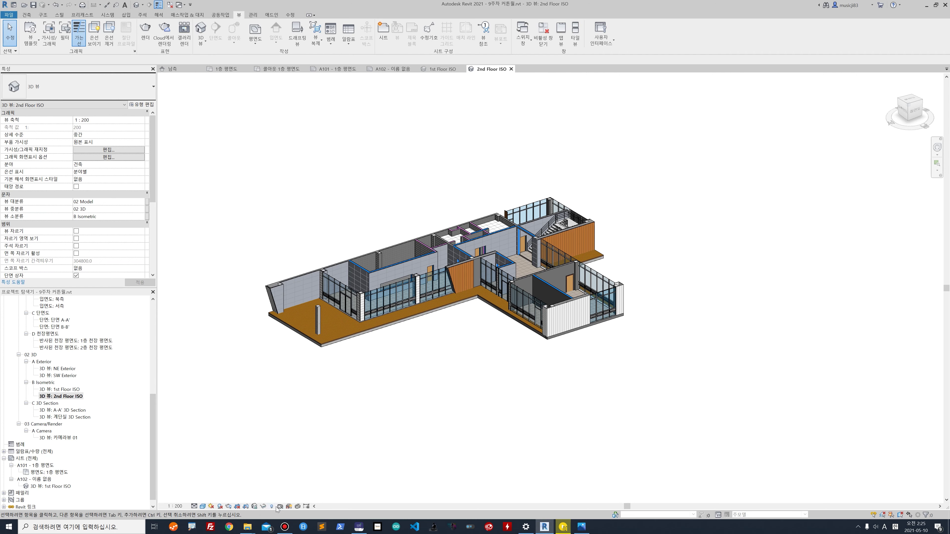
click(272, 506)
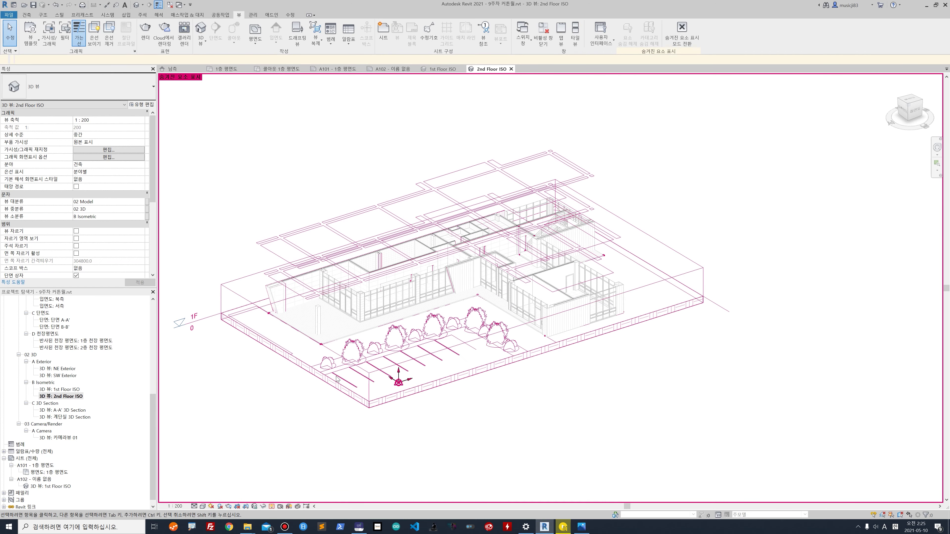
right_click(228, 291)
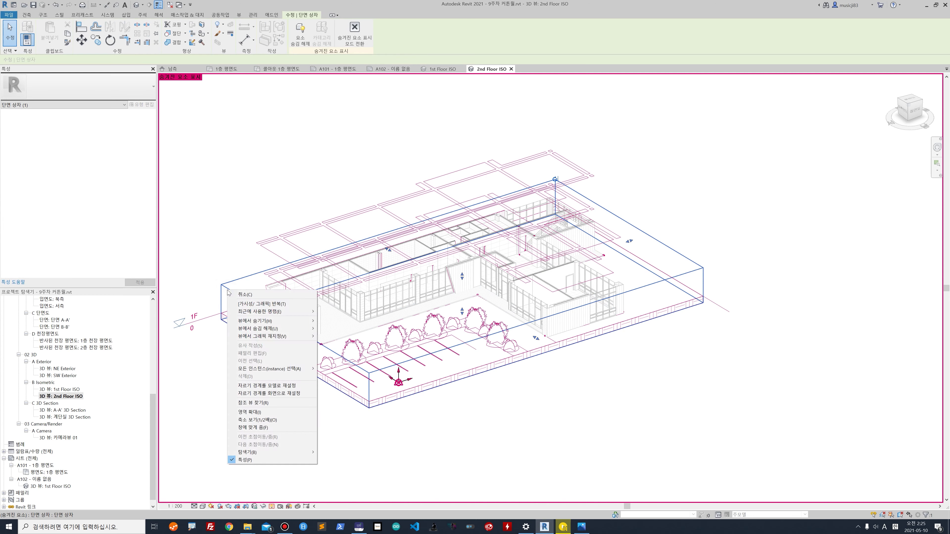
mouse_move(291, 328)
click(330, 328)
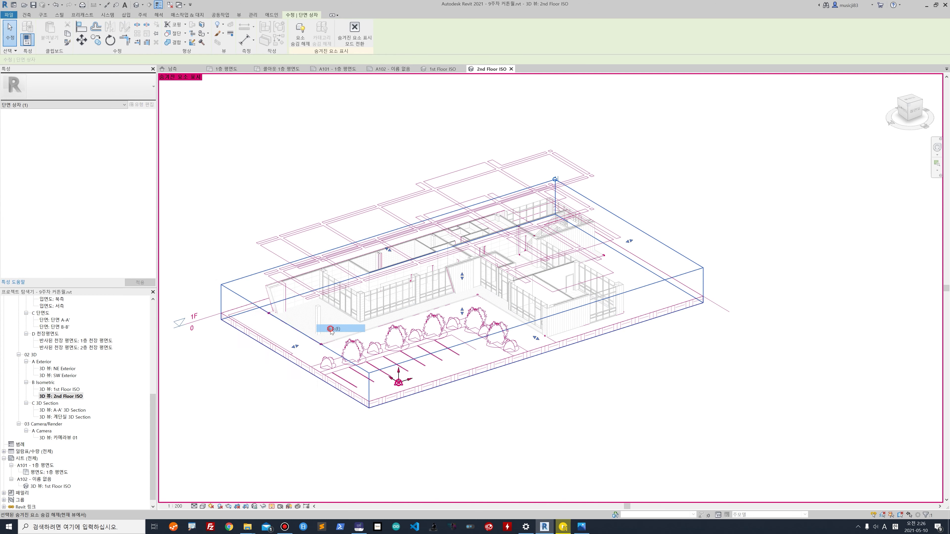
click(233, 397)
click(271, 506)
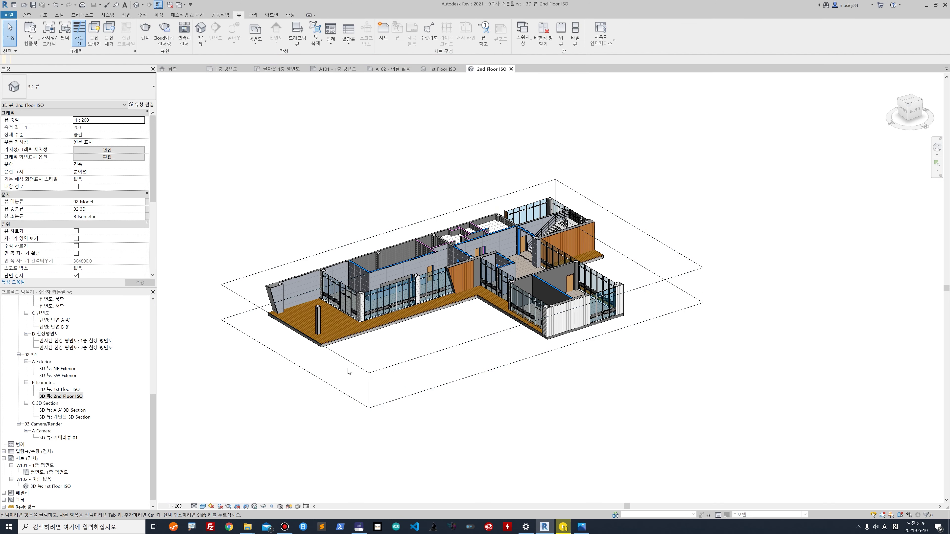
Step: Raise the top and bottom of the section box in the 2nd Floor ISO view to isolate the second floor
click(332, 384)
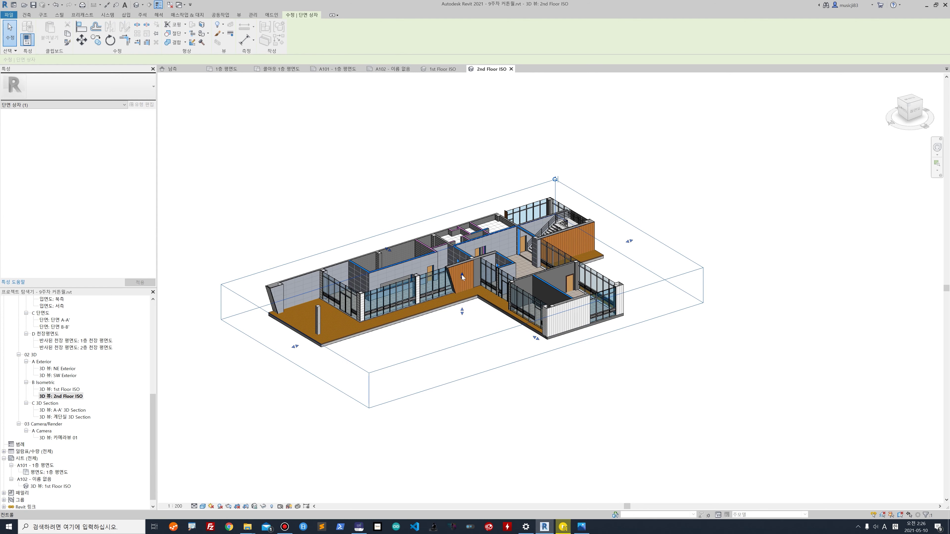
drag(461, 274, 461, 243)
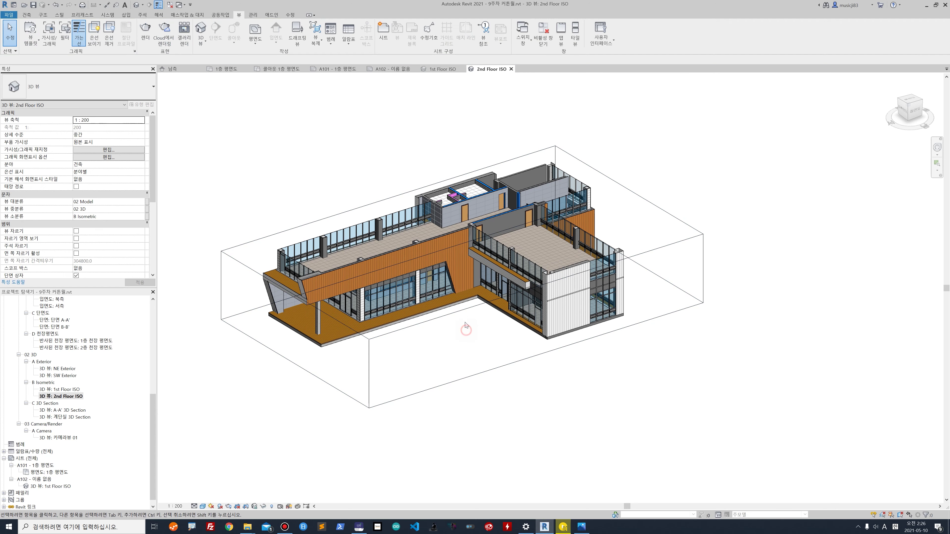
drag(462, 311, 462, 269)
click(449, 379)
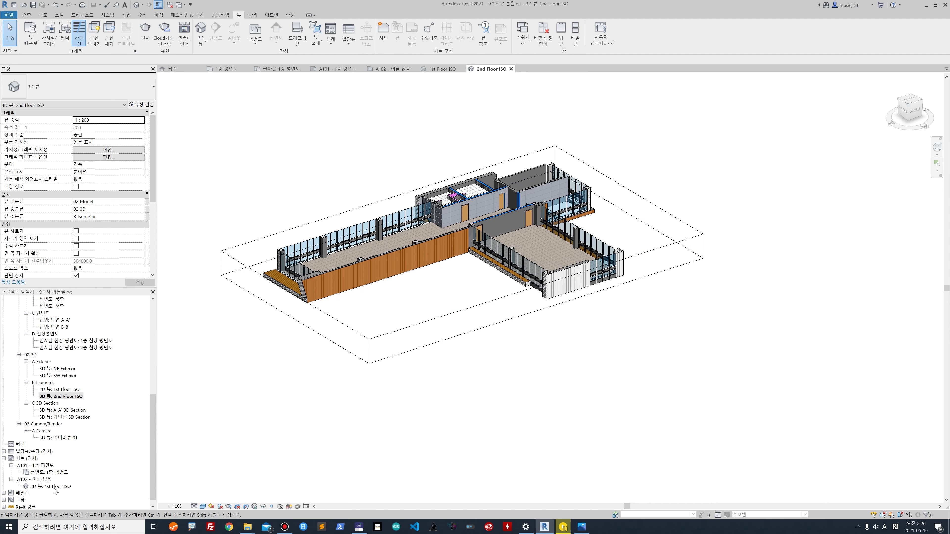
Step: Place the 2nd Floor ISO view on sheet A102 and set its viewport type to 제목 없음
double_click(41, 479)
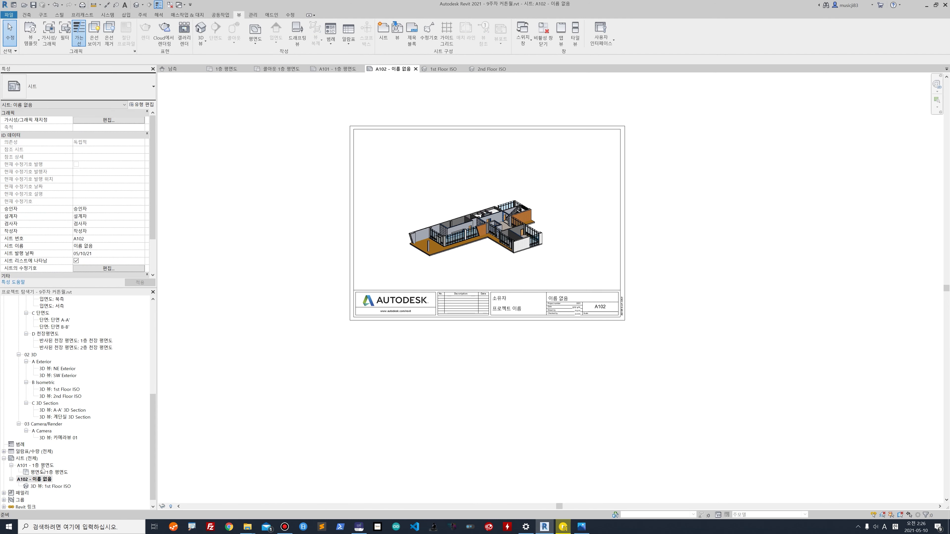
drag(61, 397, 437, 183)
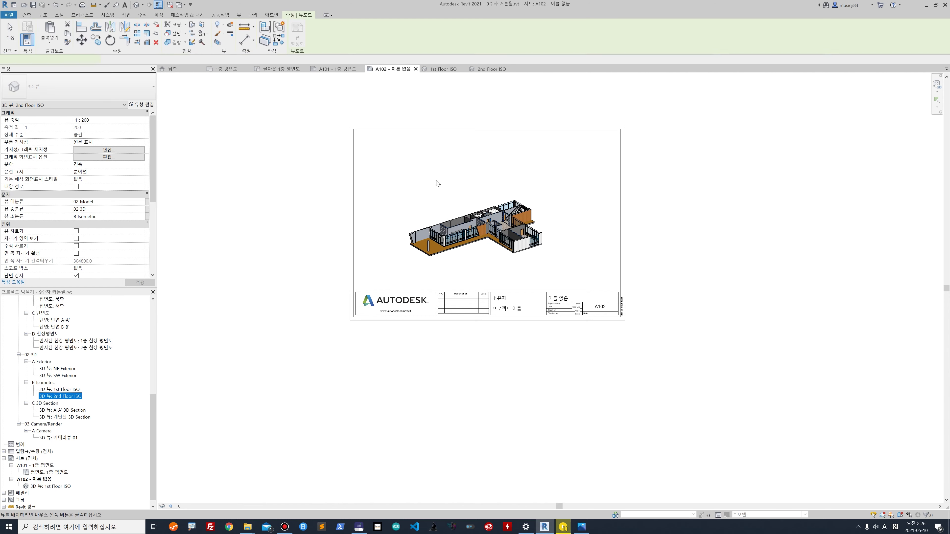
click(474, 187)
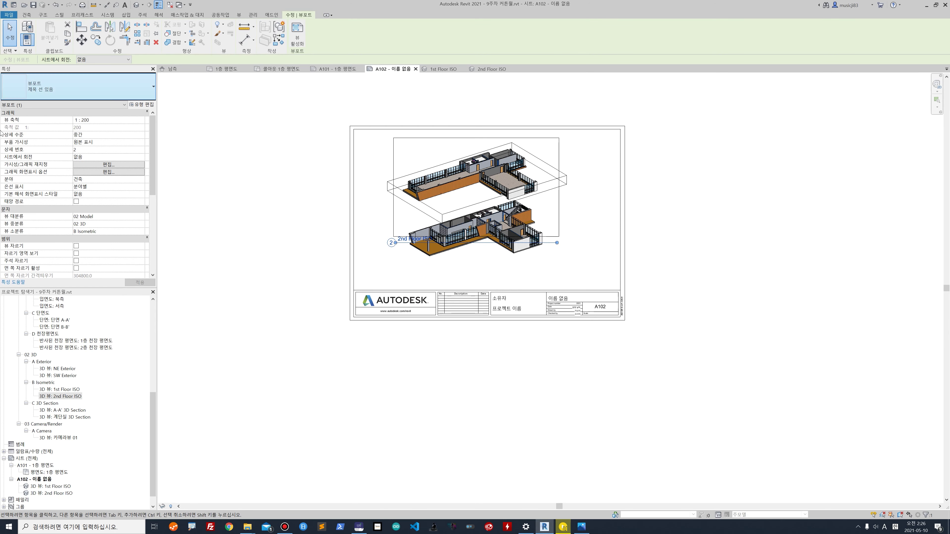
click(109, 89)
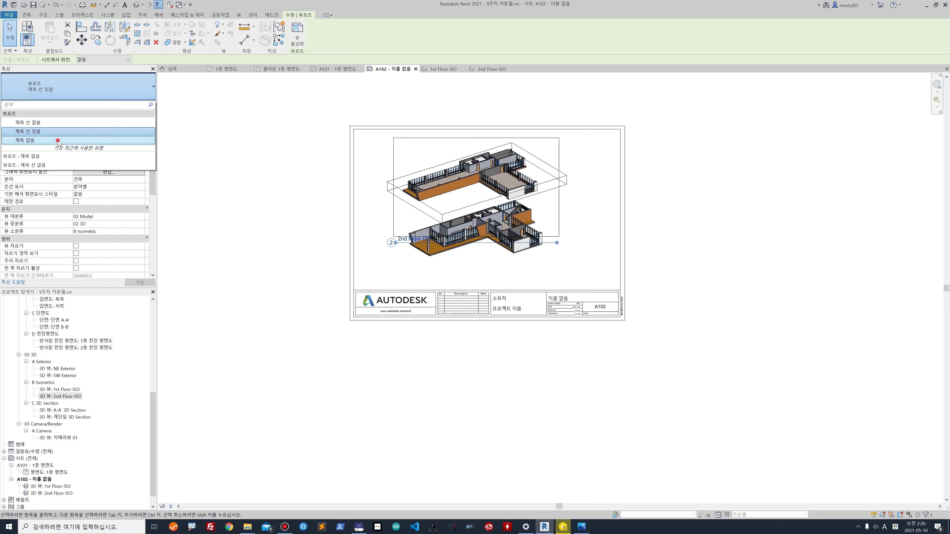
click(58, 141)
click(256, 259)
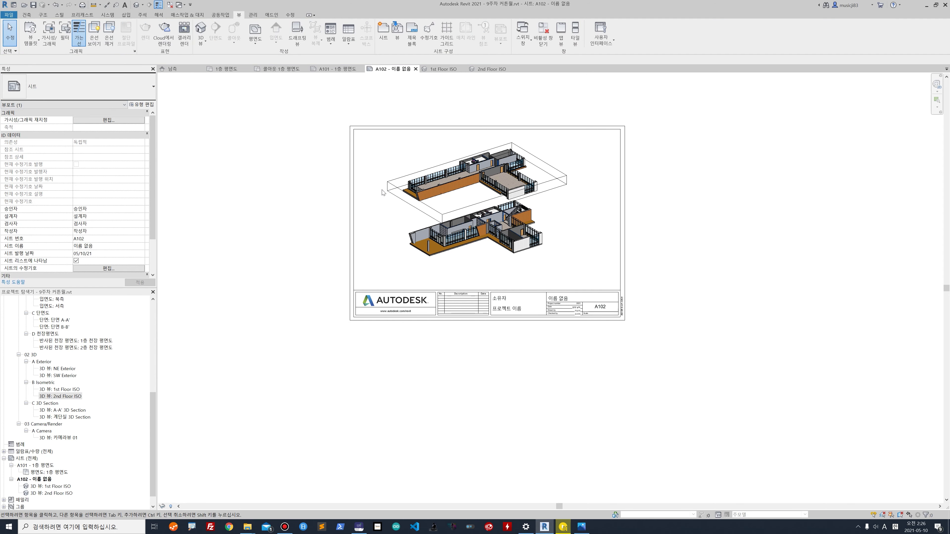
Step: Move the 2nd Floor ISO viewport down on the sheet so the second floor sits just above the first floor
click(389, 191)
right_click(399, 191)
key(Escape)
drag(446, 184, 449, 199)
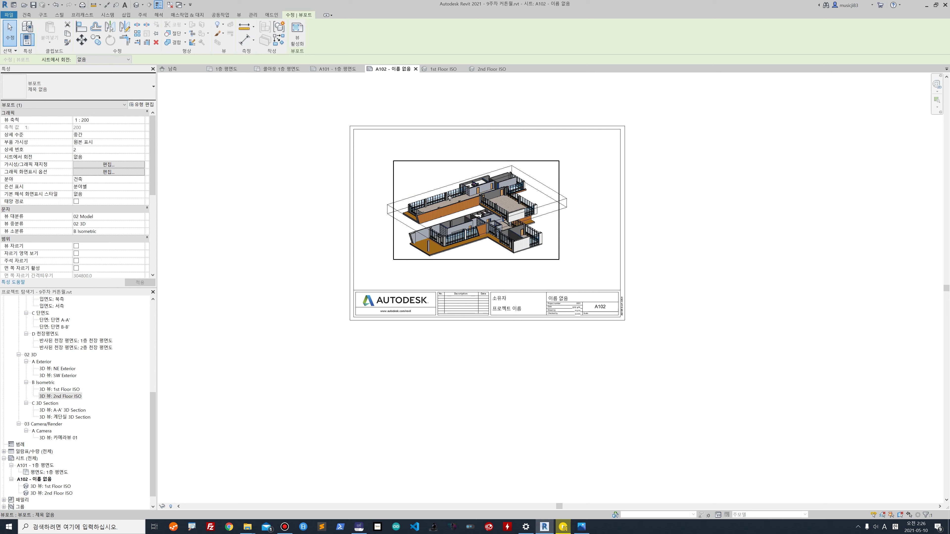
Step: Duplicate the 2nd Floor ISO view and rename the copy as Roof Floor ISO
right_click(53, 396)
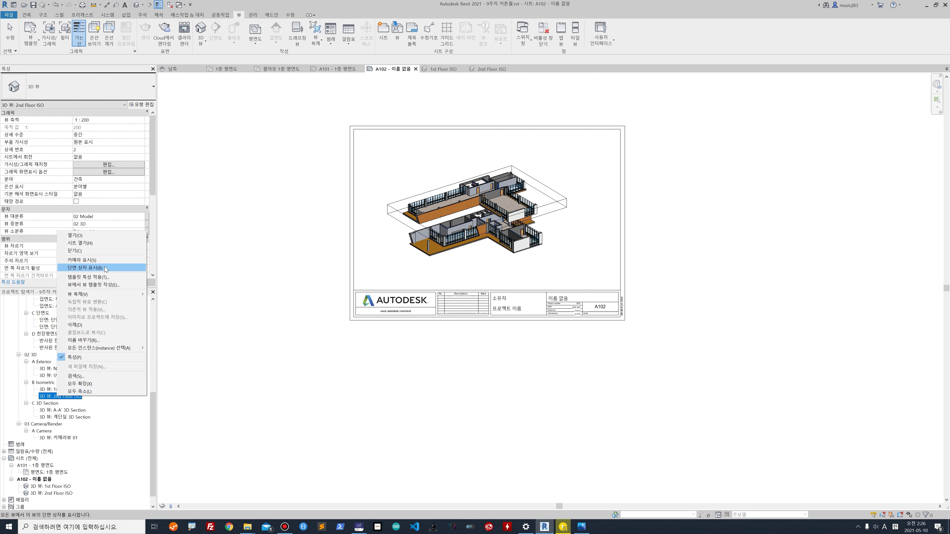
mouse_move(108, 295)
click(176, 294)
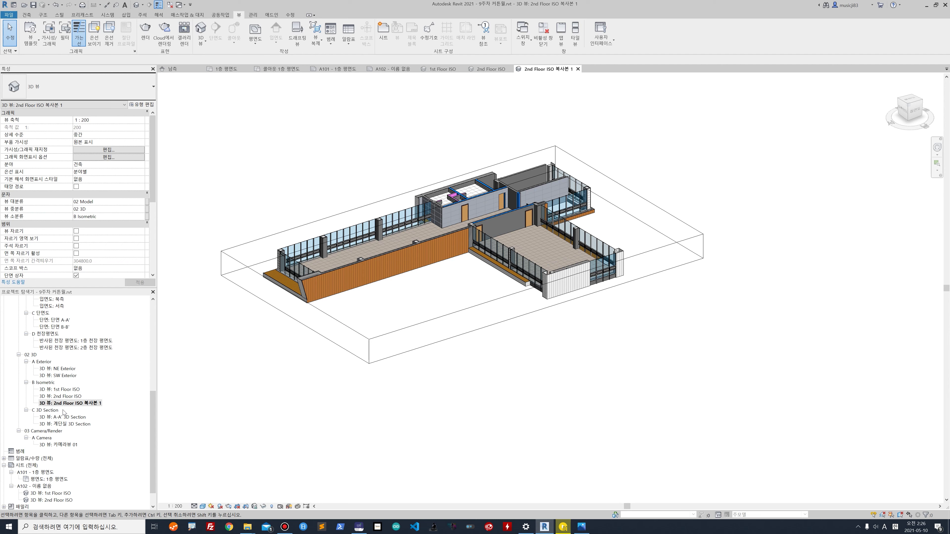
click(61, 406)
click(62, 404)
key(Home)
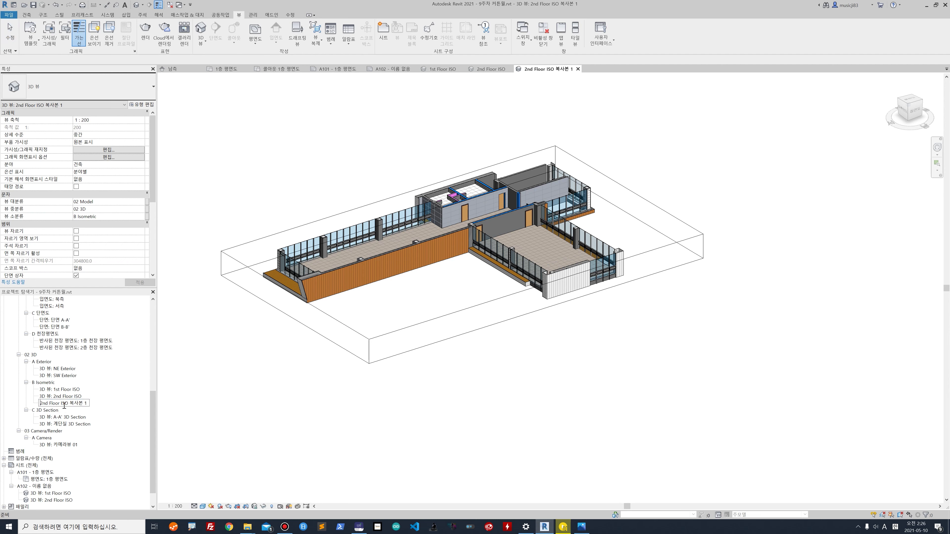
text(Roof)
key(shift+End)
key(Delete)
key(Return)
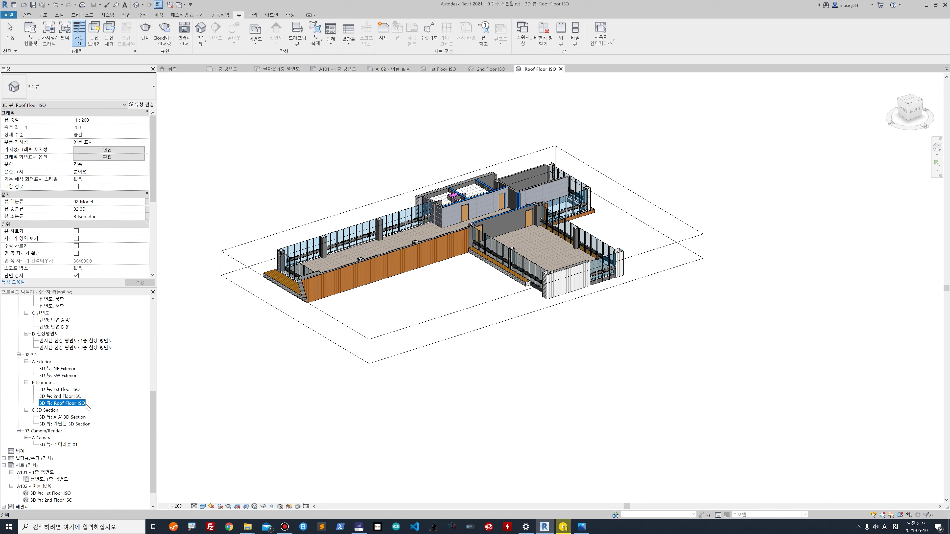
Step: Raise the top and bottom of the section box in the Roof Floor ISO view so it encloses only the roofs
click(351, 325)
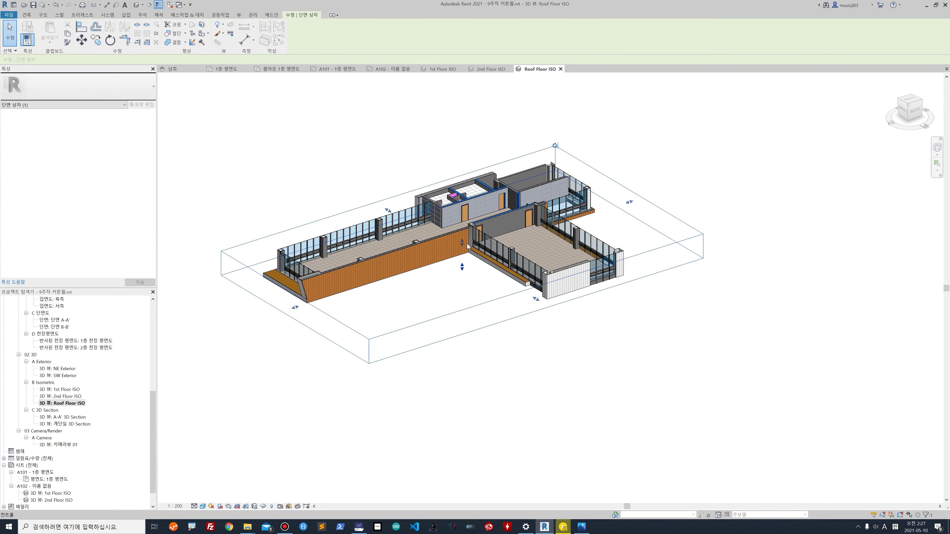
drag(462, 242, 462, 215)
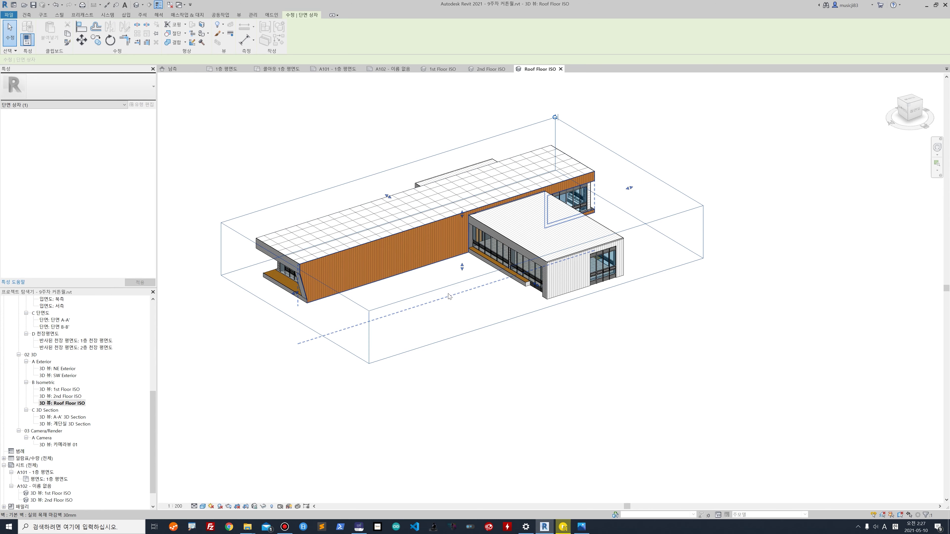
drag(462, 267, 458, 238)
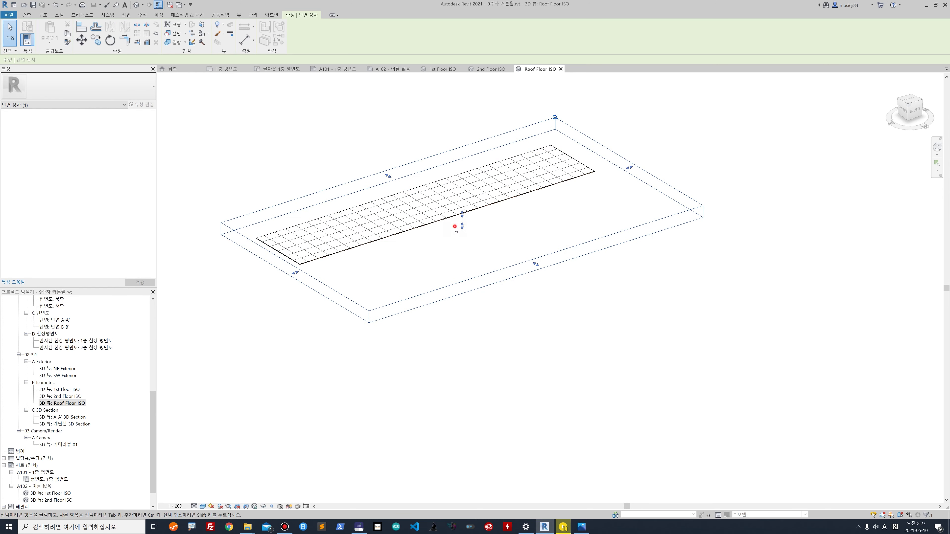
click(452, 223)
click(405, 313)
drag(463, 227, 463, 237)
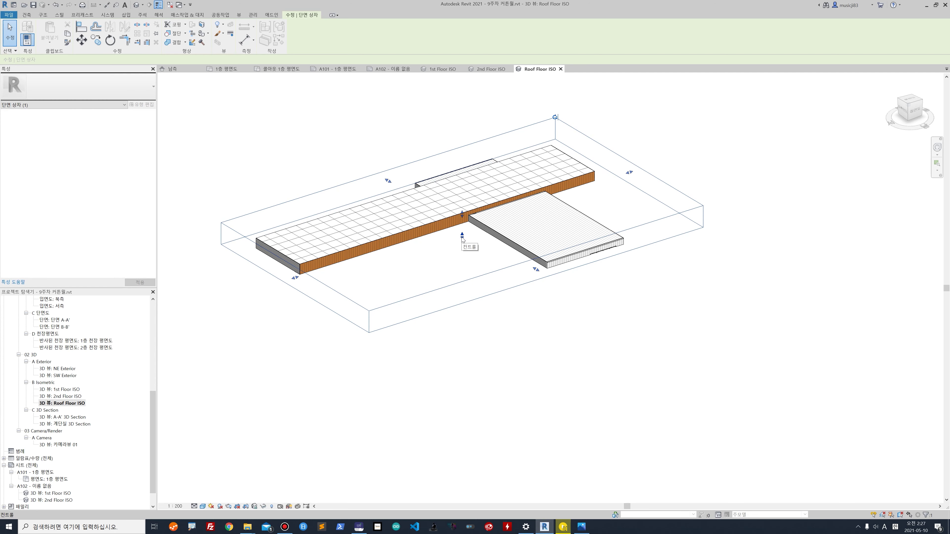
click(535, 343)
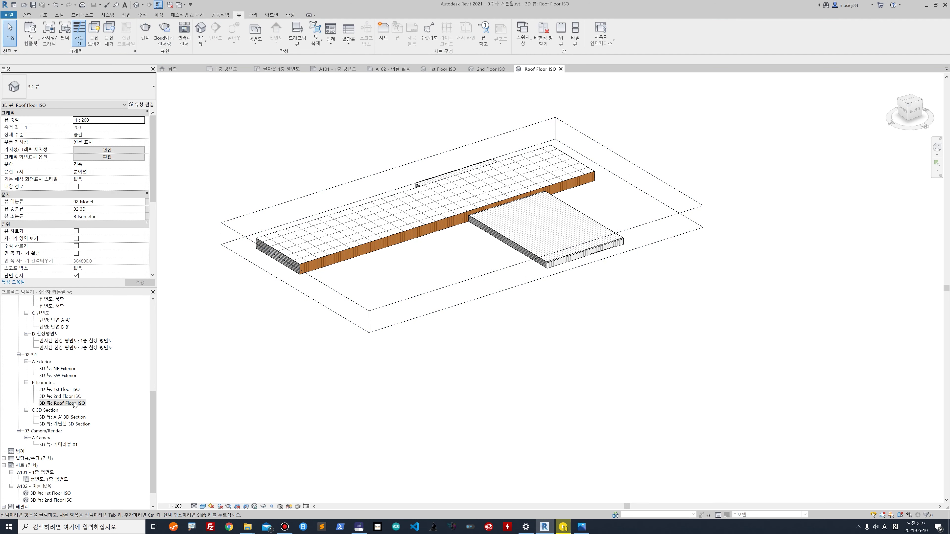
Step: Hide the section box element in the Roof Floor ISO view
click(225, 225)
key(Escape)
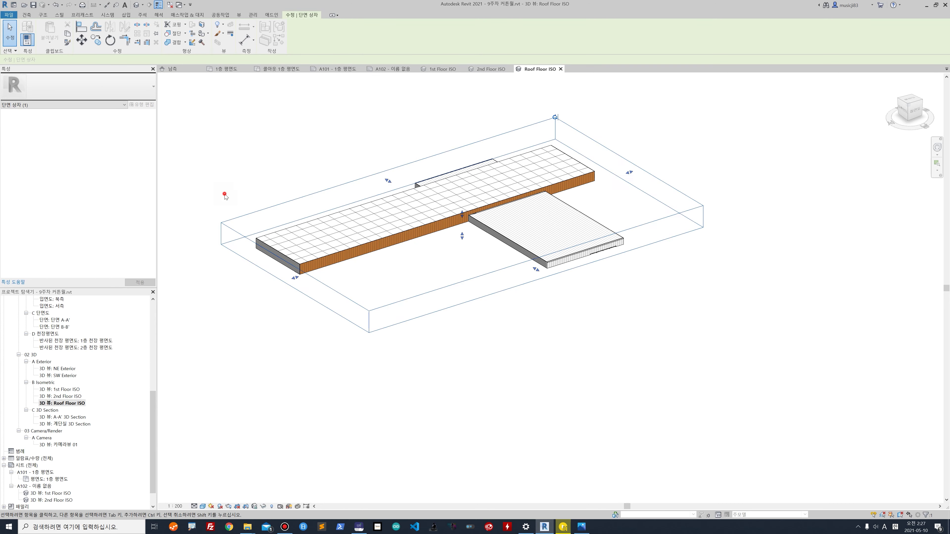
click(227, 226)
right_click(227, 225)
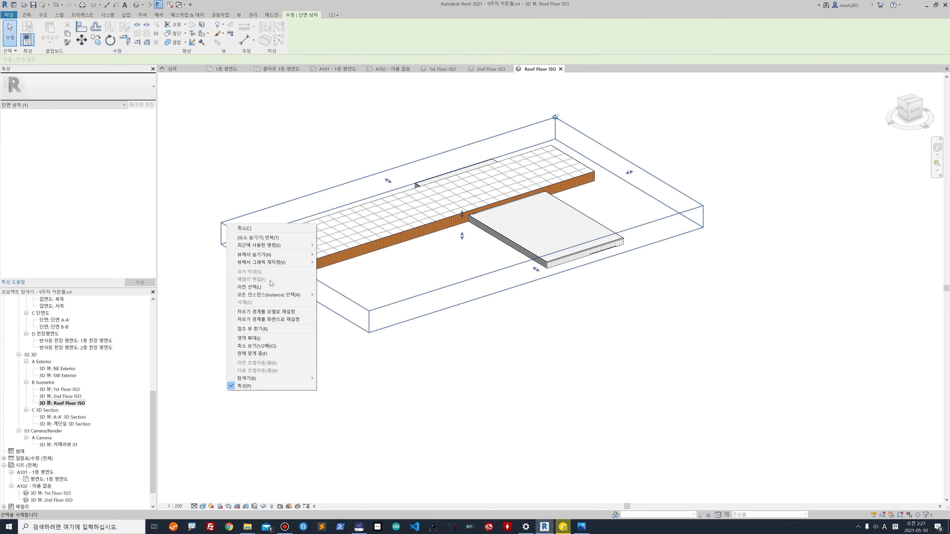
mouse_move(275, 259)
click(333, 255)
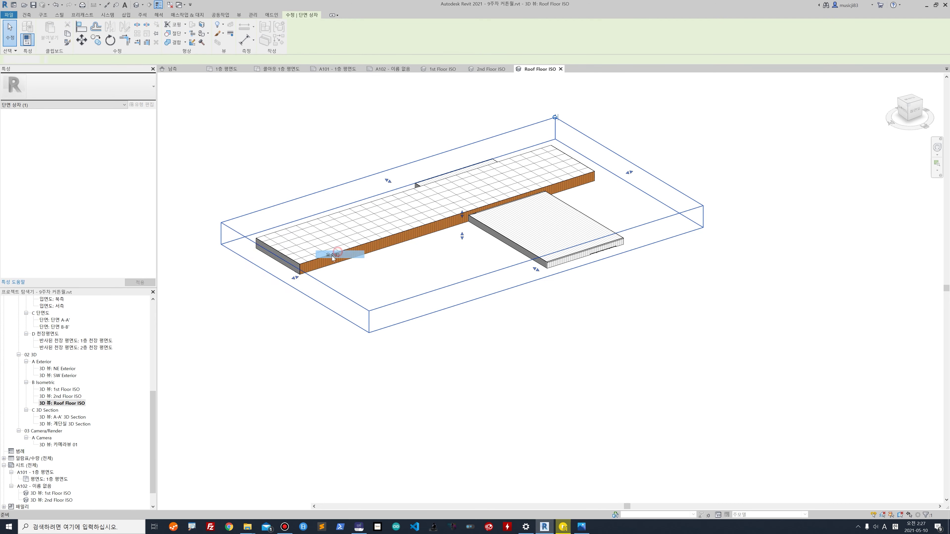
Step: Open the 2nd Floor ISO view and hide its section box element
click(69, 397)
double_click(69, 396)
click(228, 255)
right_click(228, 255)
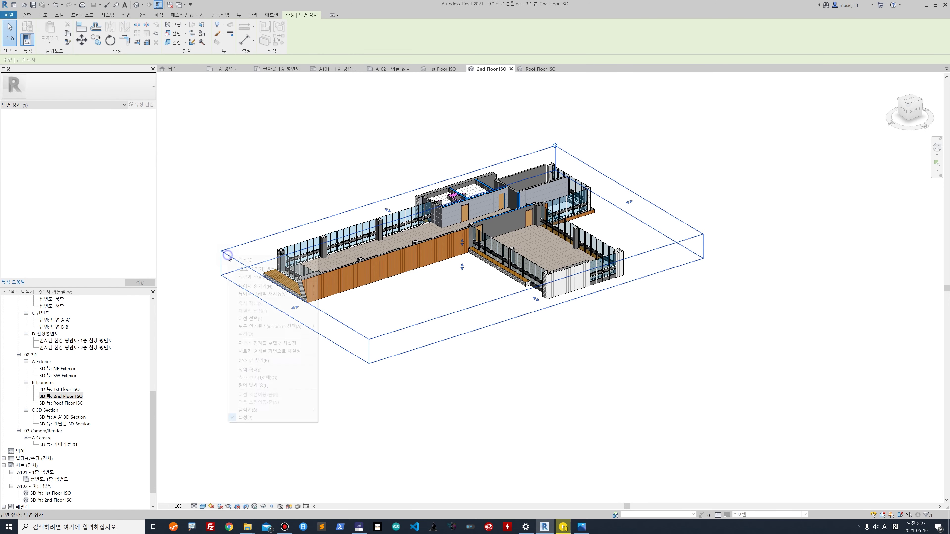
mouse_move(277, 286)
click(333, 286)
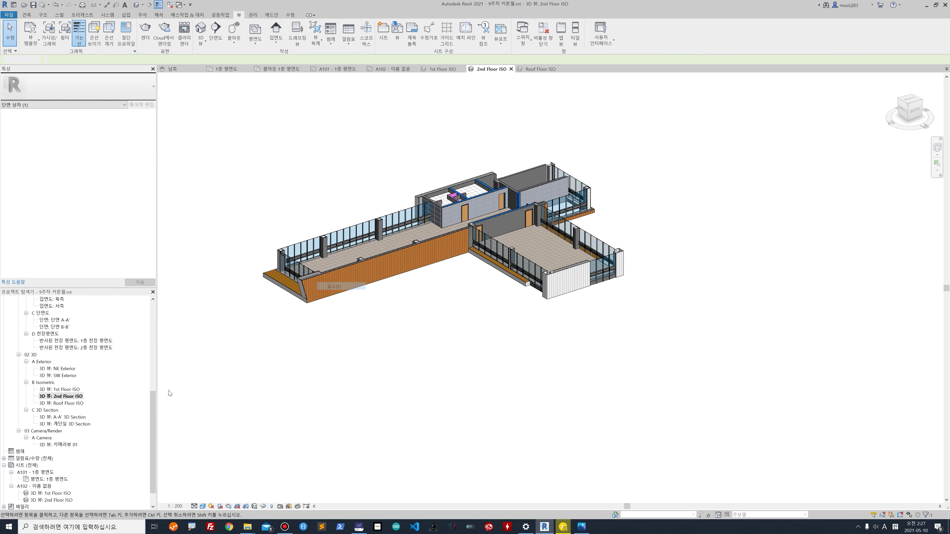
Step: Place the Roof Floor ISO view on sheet A102 and position it just above the second floor
double_click(44, 486)
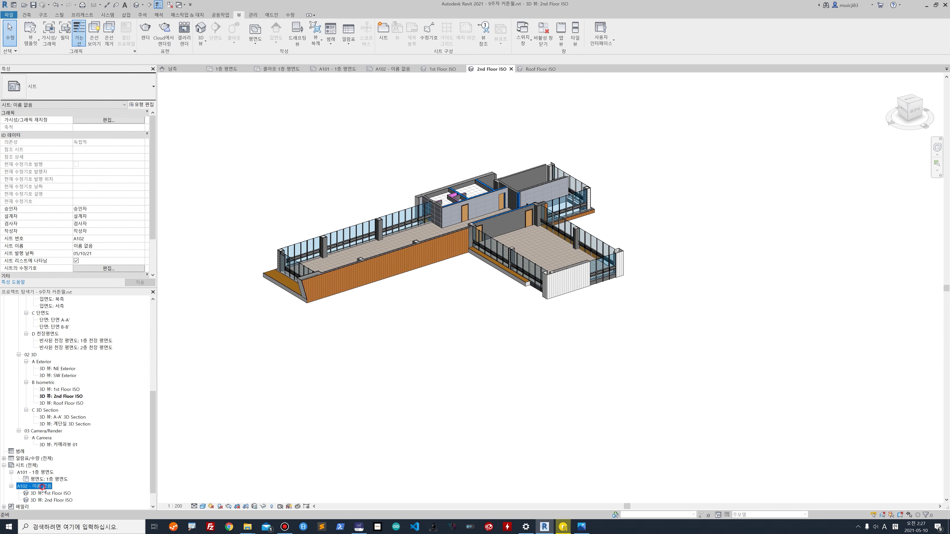
drag(57, 404, 451, 165)
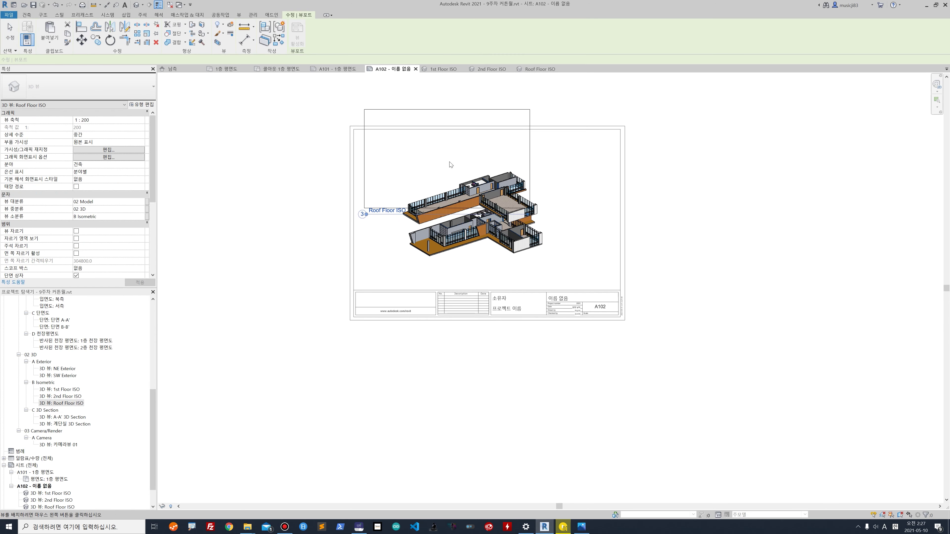
click(484, 181)
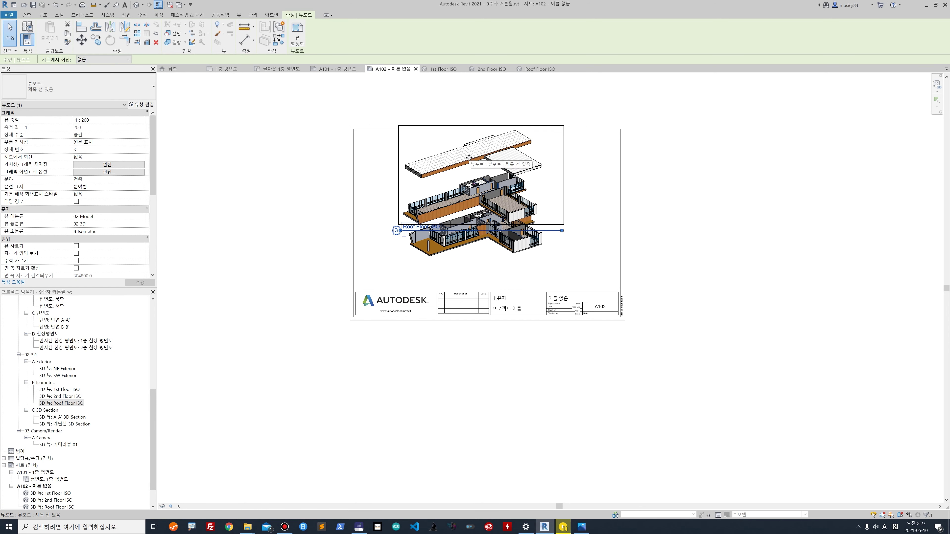
drag(478, 160, 464, 180)
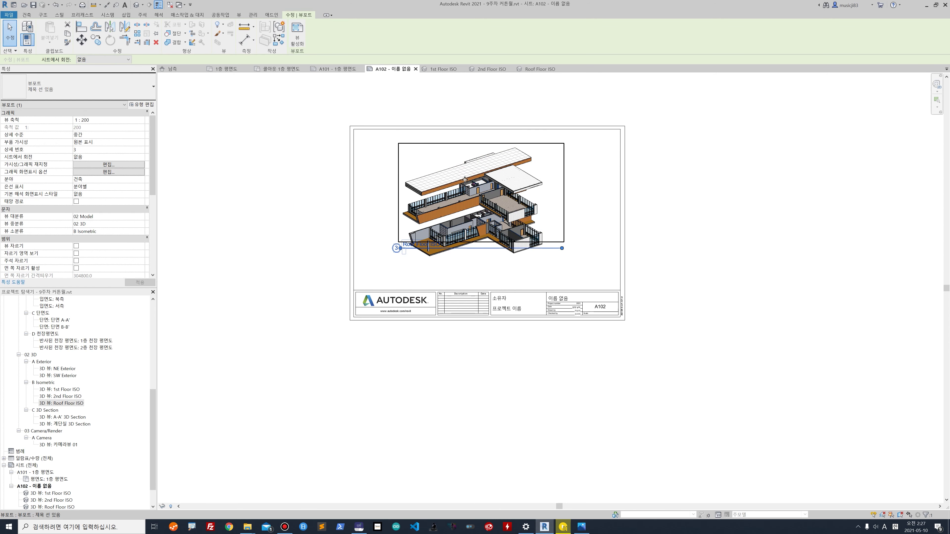
click(696, 250)
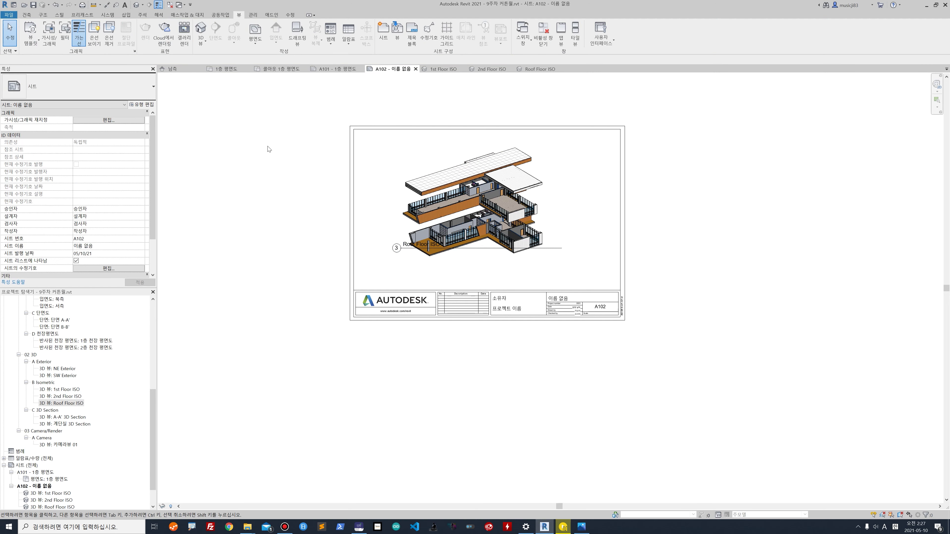
Step: Set the Roof Floor ISO viewport type to 제목 없음, and shift all three viewports together toward the centre of the sheet
click(396, 248)
click(56, 92)
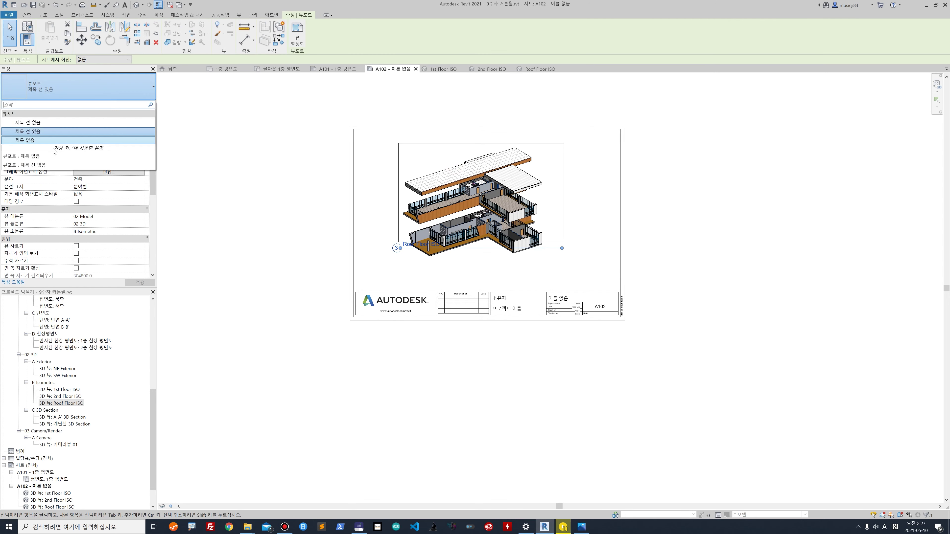
click(53, 140)
click(273, 214)
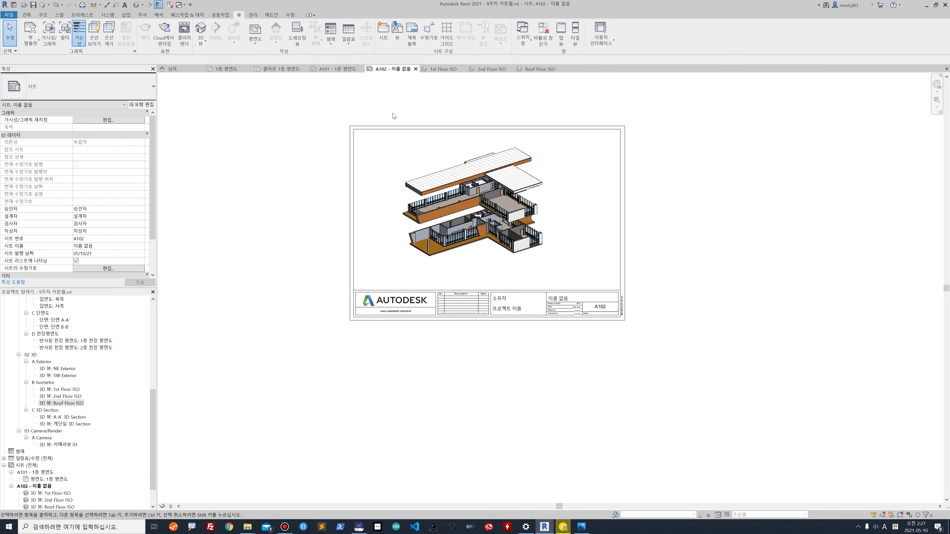
drag(389, 97, 578, 281)
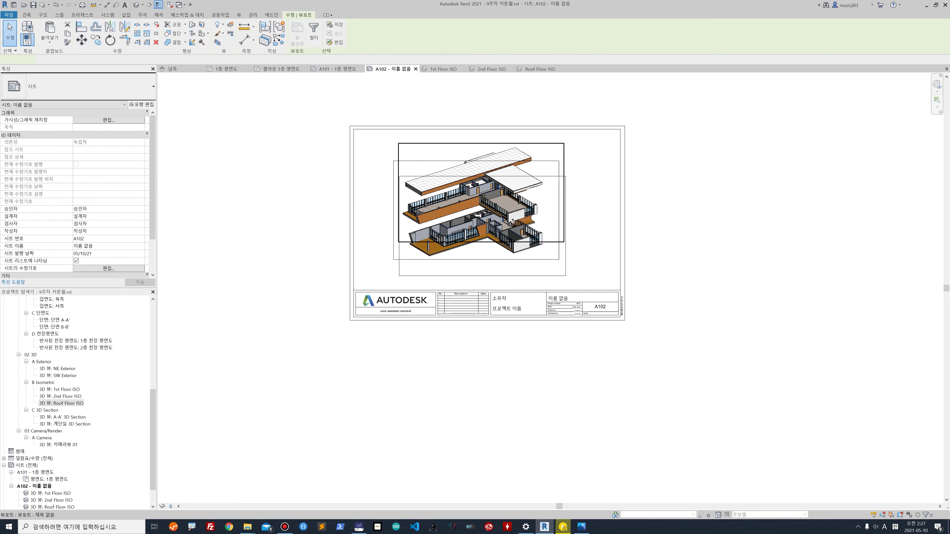
click(761, 221)
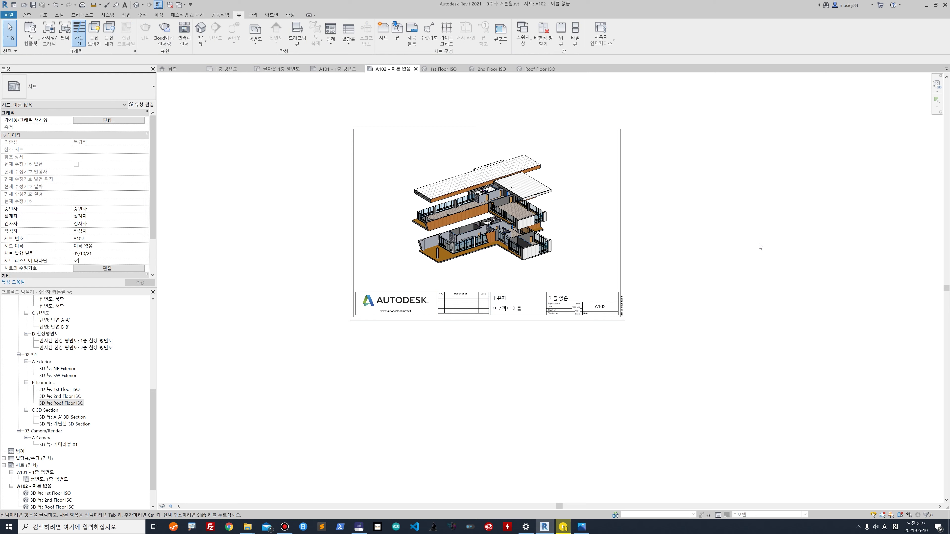
Step: Rename sheet A102 to 아이소메트릭 뷰, keeping its sheet number
scroll(80, 455, down, 2)
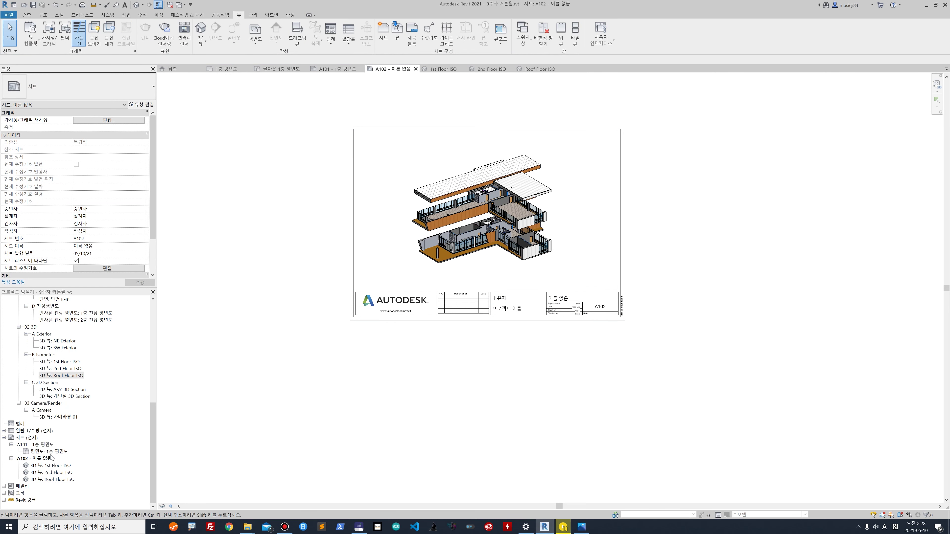
click(48, 460)
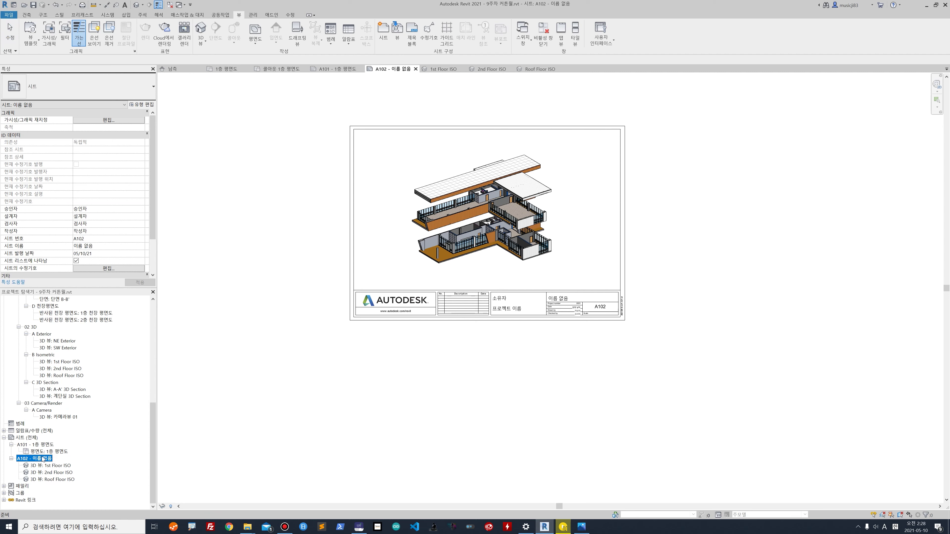
key(F2)
key(Tab)
text(dk)
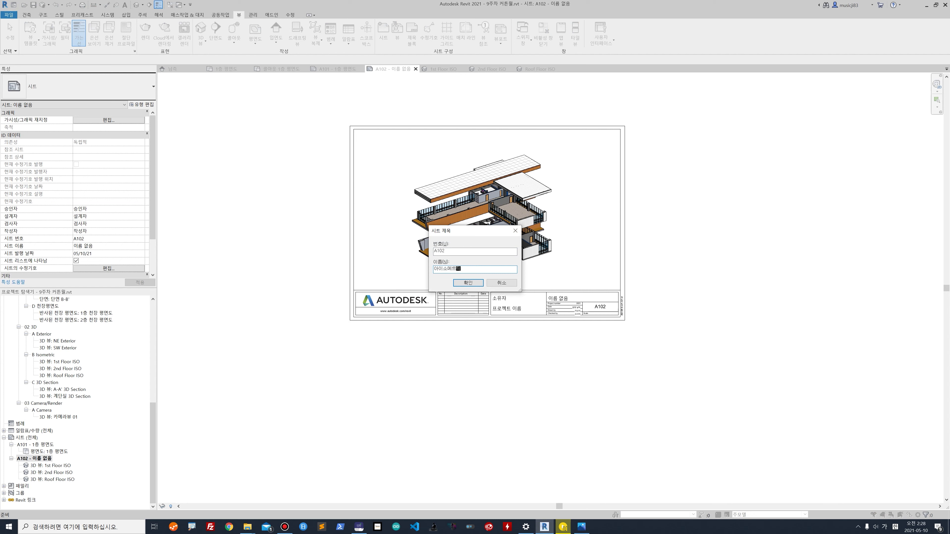
key(Return)
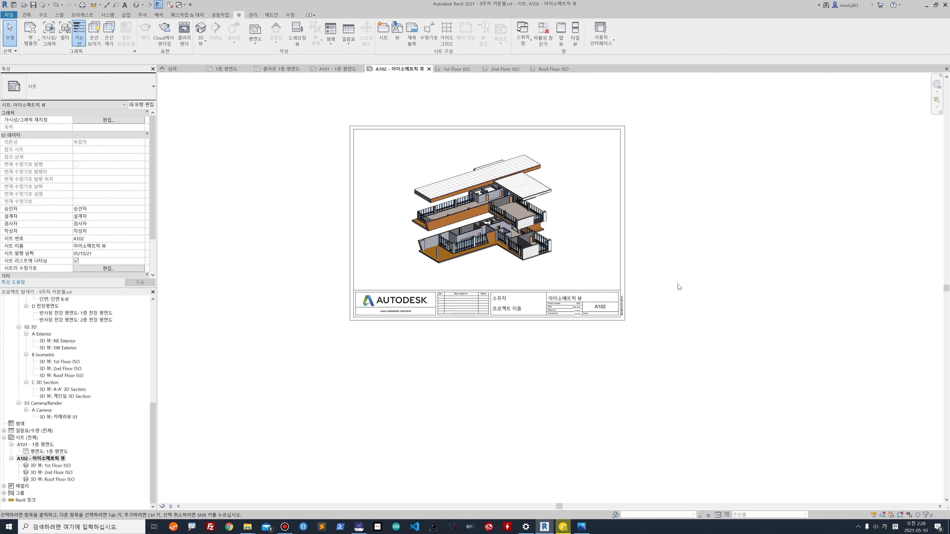
scroll(672, 286, up, 4)
middle_drag(634, 308, 743, 329)
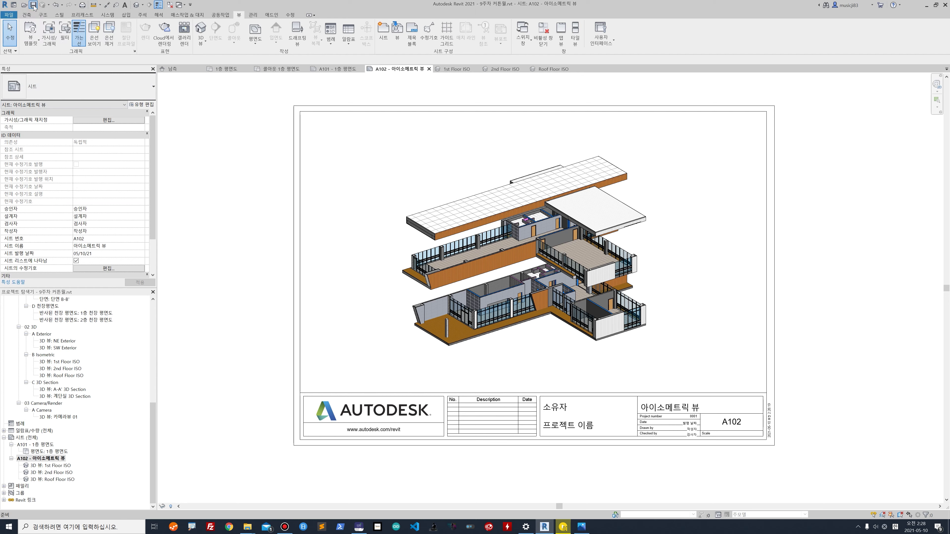
Step: Save the project as a new project file in the 10주차_BIM folder, with the week number in its file name changed to 10
click(9, 15)
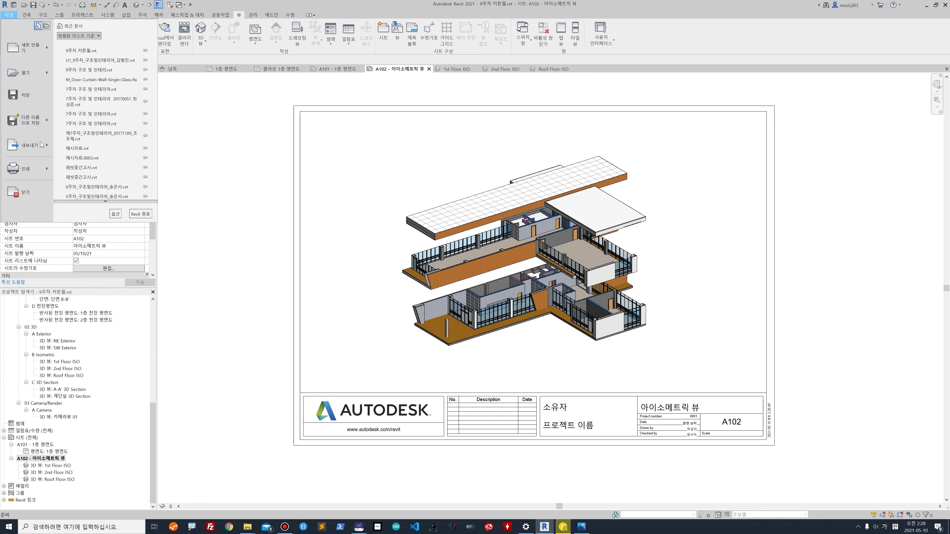
mouse_move(26, 127)
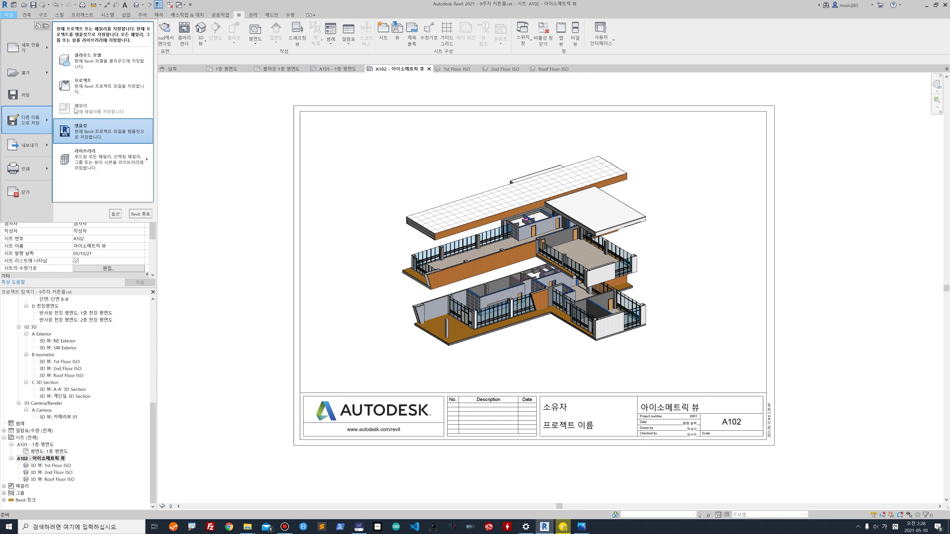
click(89, 89)
click(413, 316)
drag(404, 315, 389, 313)
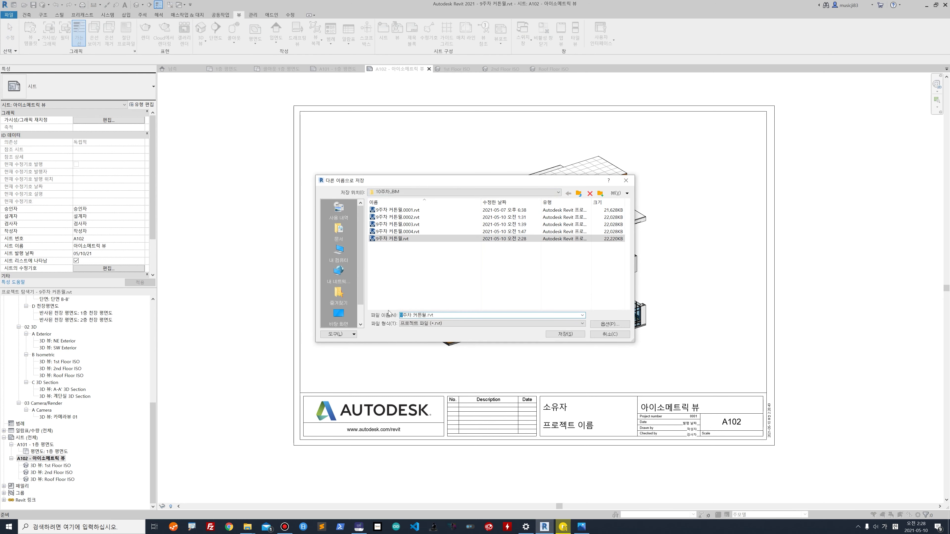
text(10)
key(BackSpace)
key(BackSpace)
key(Return)
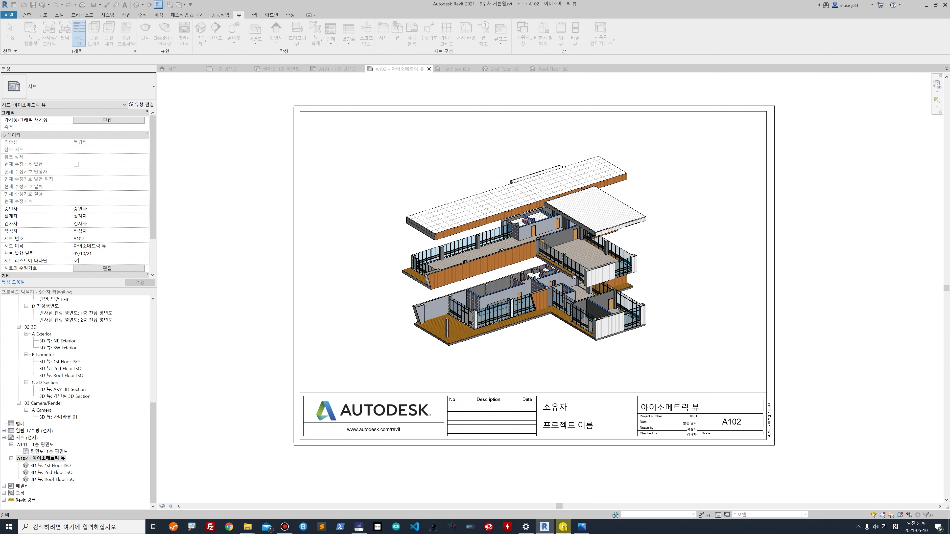